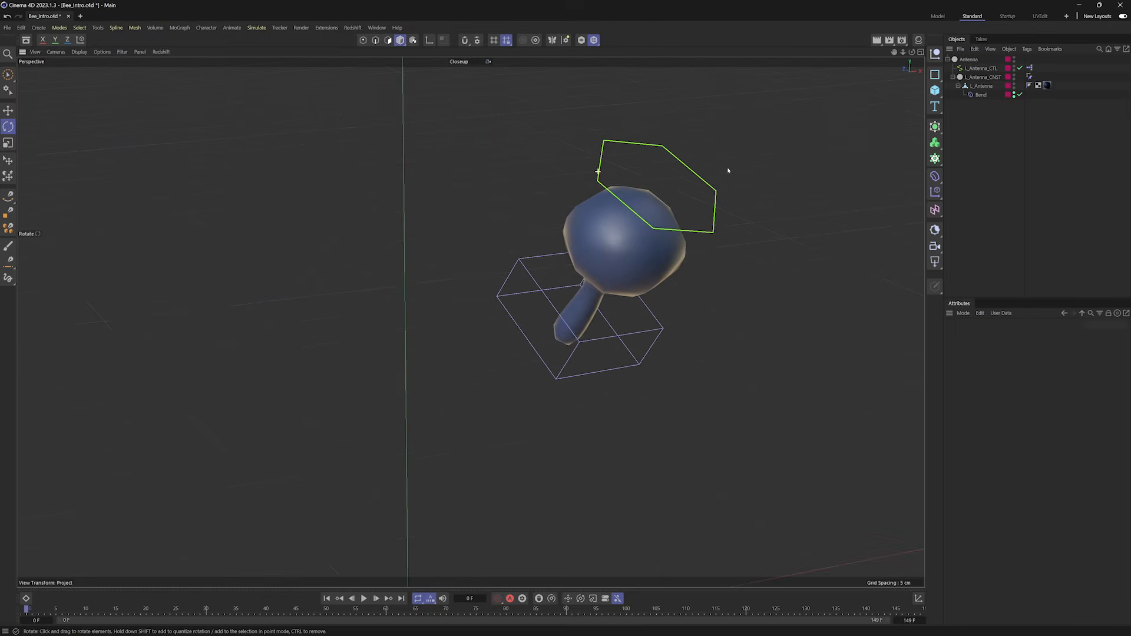
Try rotating and moving the left antenna controller L_Antenna_CTL, undoing each transform.
click(454, 194)
drag(407, 413, 326, 439)
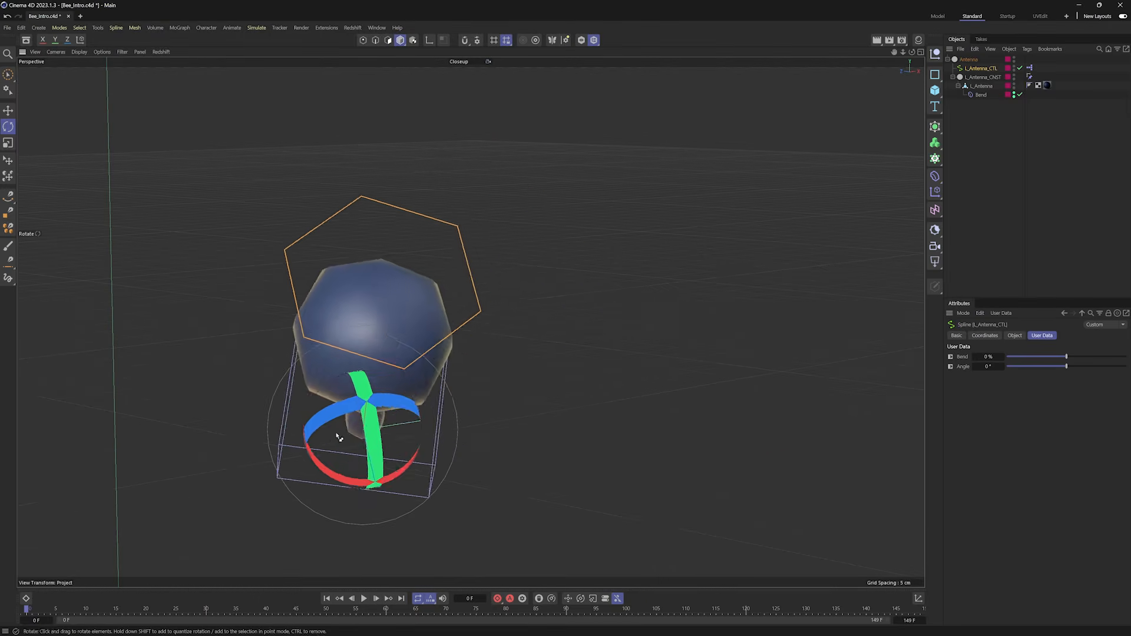
key(ctrl+z)
key(e)
drag(478, 456, 669, 345)
key(ctrl+z)
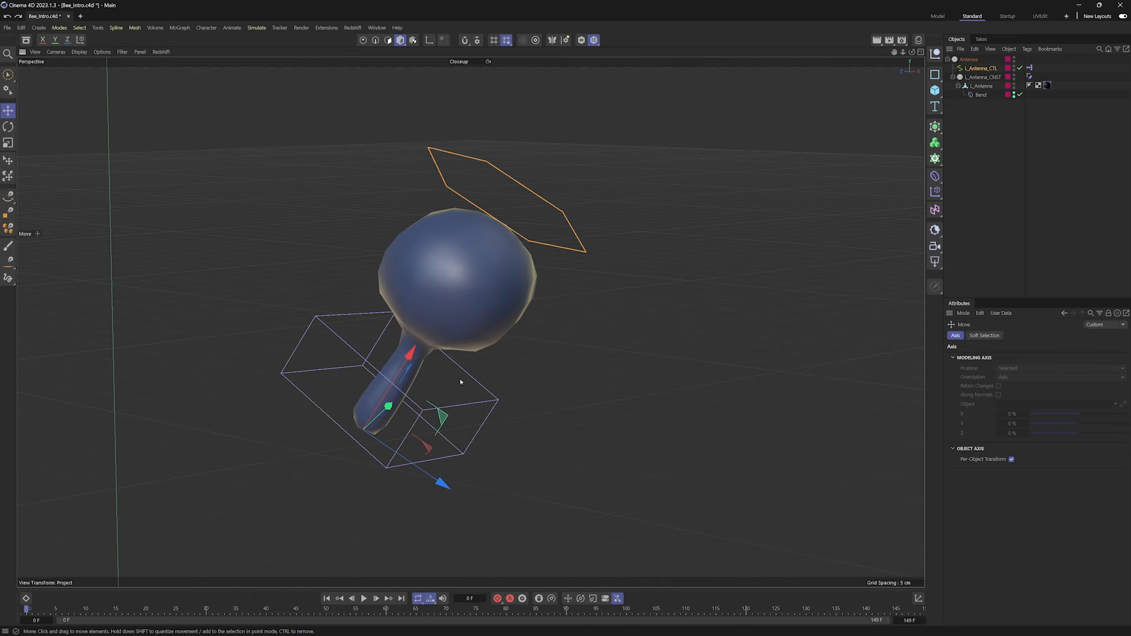
Try the Bend user data setting of the left antenna controller L_Antenna_CTL and undo the change.
click(516, 237)
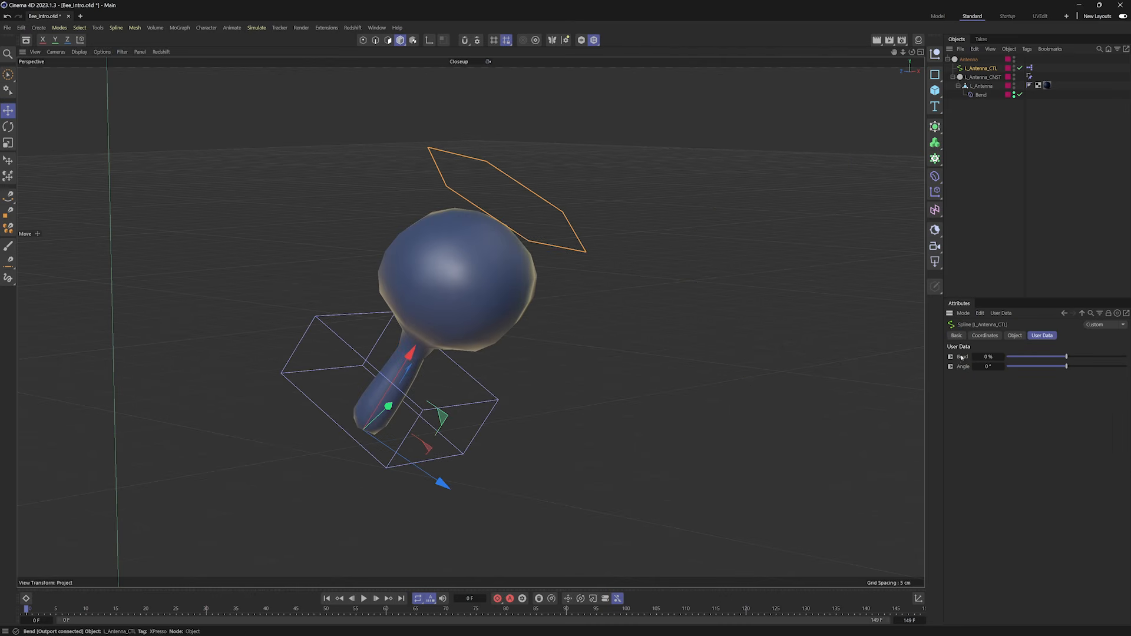
drag(1067, 358, 1047, 390)
key(ctrl+z)
alt+drag(448, 352, 473, 349)
key(ctrl+z)
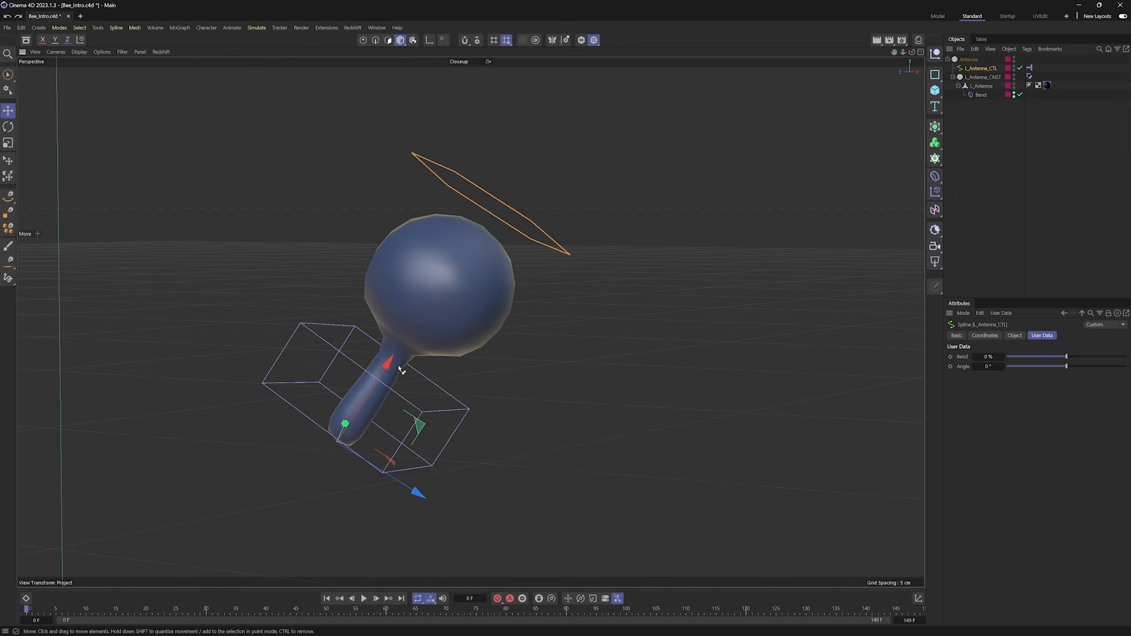
alt+middle_drag(445, 256, 574, 233)
alt+right_drag(575, 233, 495, 313)
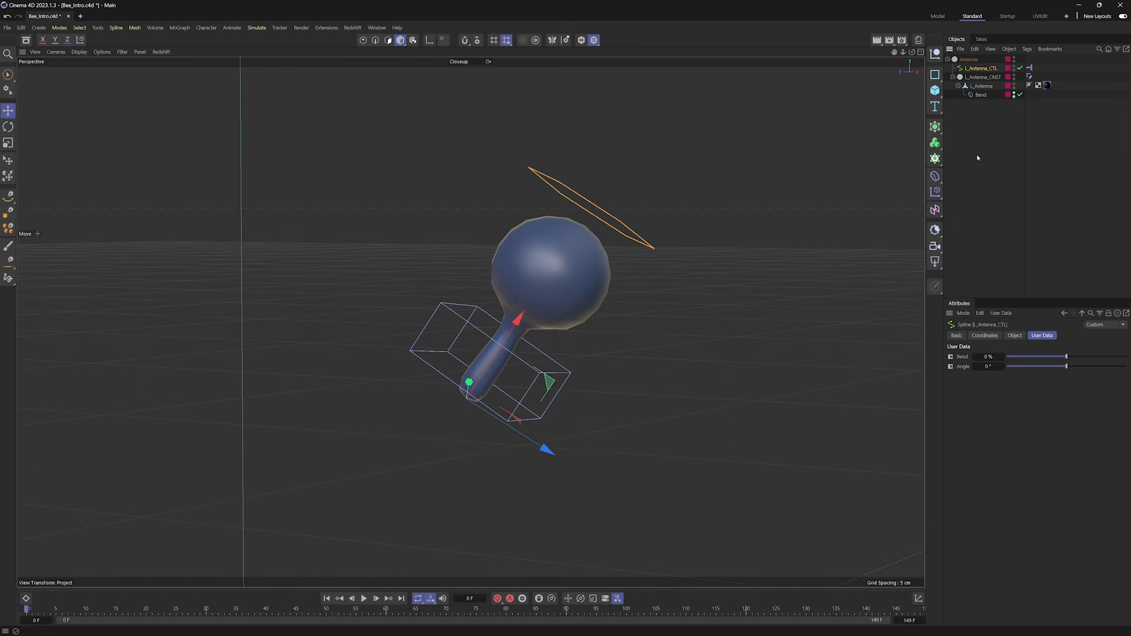
alt+drag(558, 260, 594, 256)
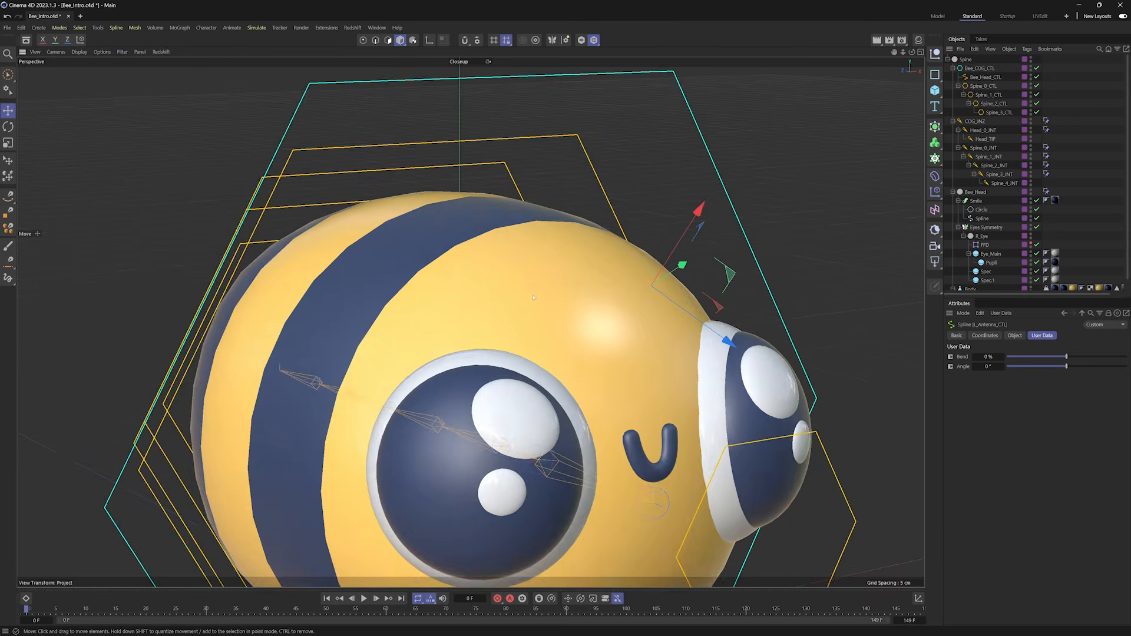
Examine the bee's spine rig by selecting its whole joint chain and the whole Bee_COG_CTL controller hierarchy.
scroll(534, 298, down, 6)
alt+drag(533, 298, 362, 318)
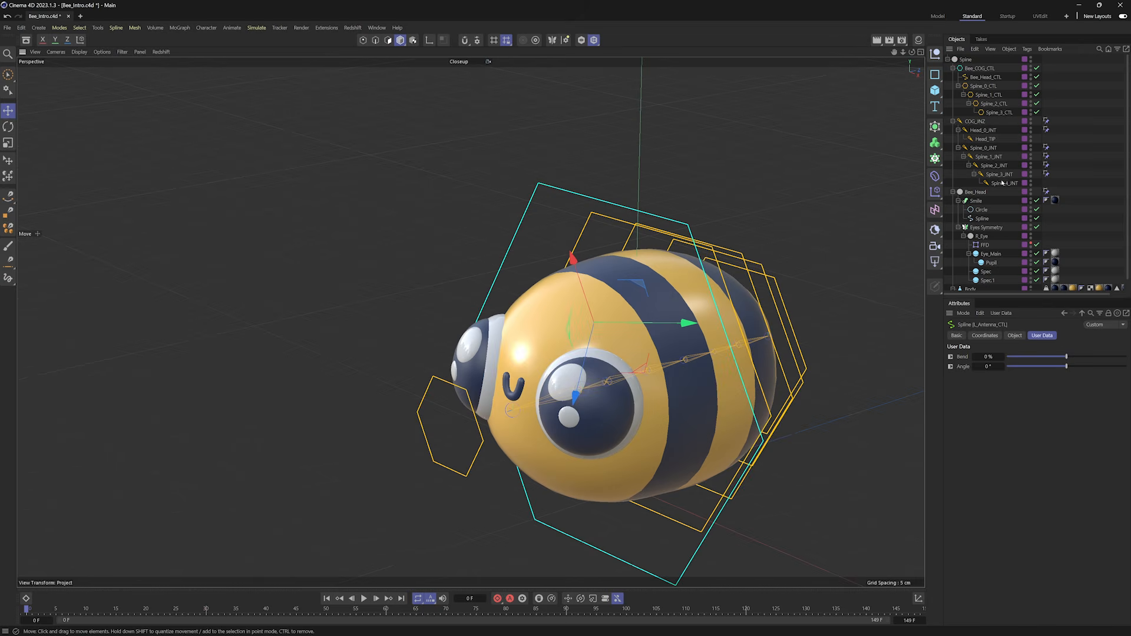
click(953, 193)
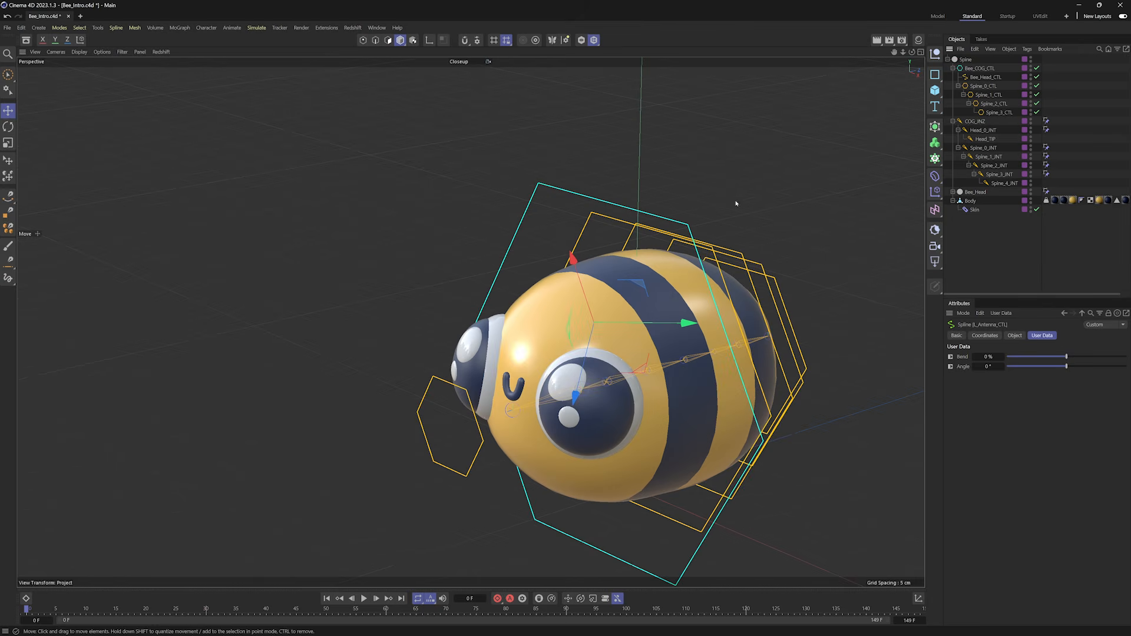
alt+middle_drag(826, 264, 643, 218)
middle_click(969, 122)
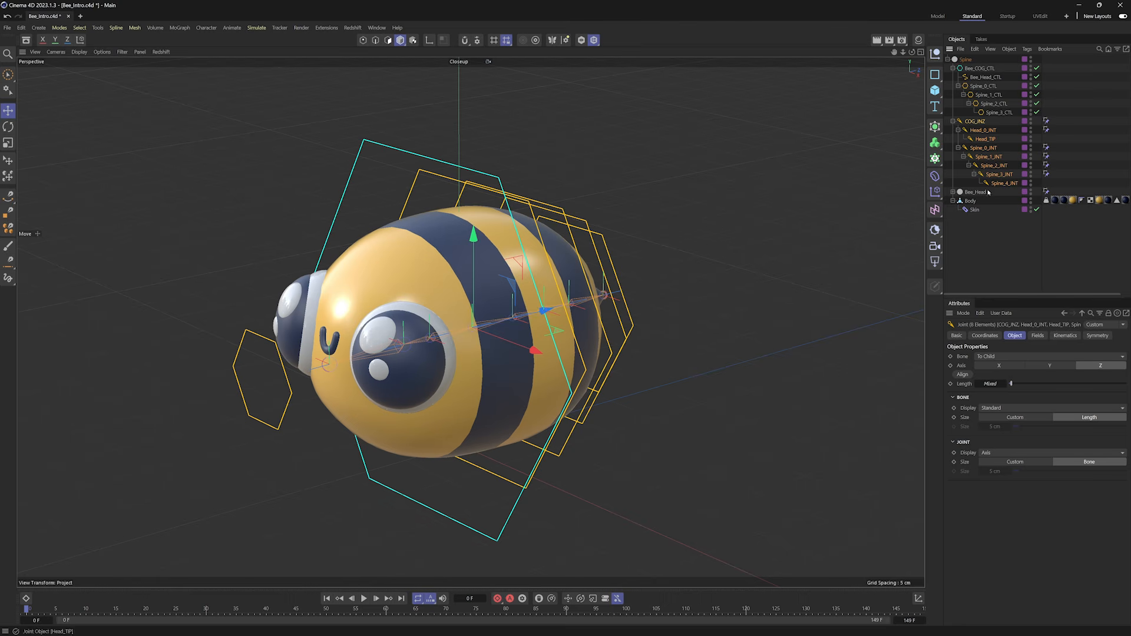
middle_click(976, 69)
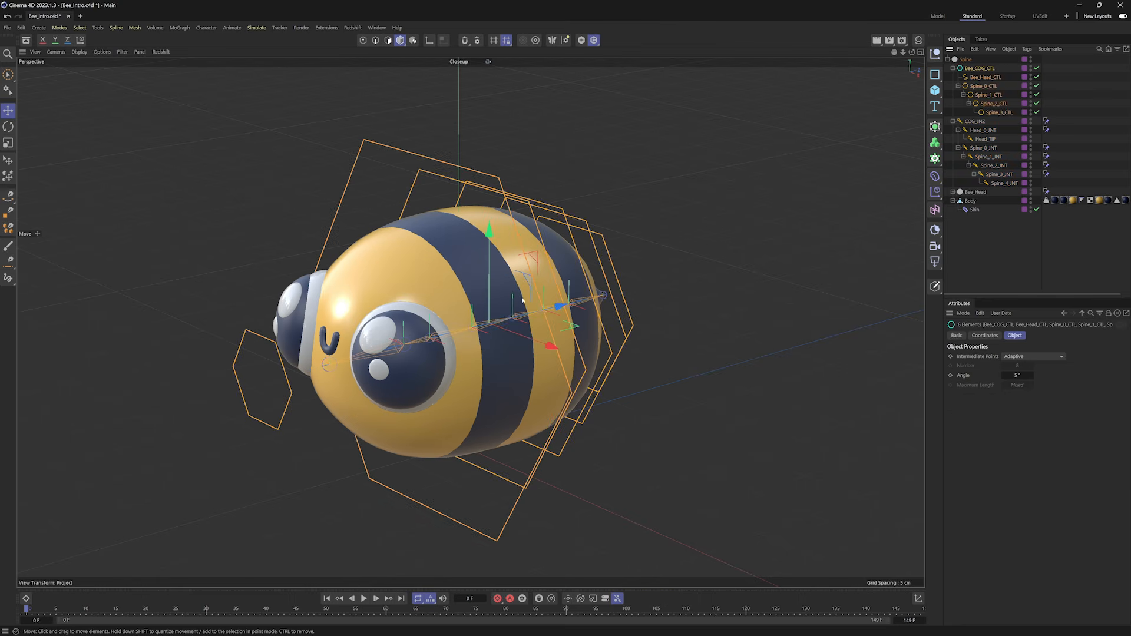
alt+drag(518, 299, 477, 290)
Try rotating and moving the bee's main body controller Bee_COG_CTL, undoing each transform.
click(495, 382)
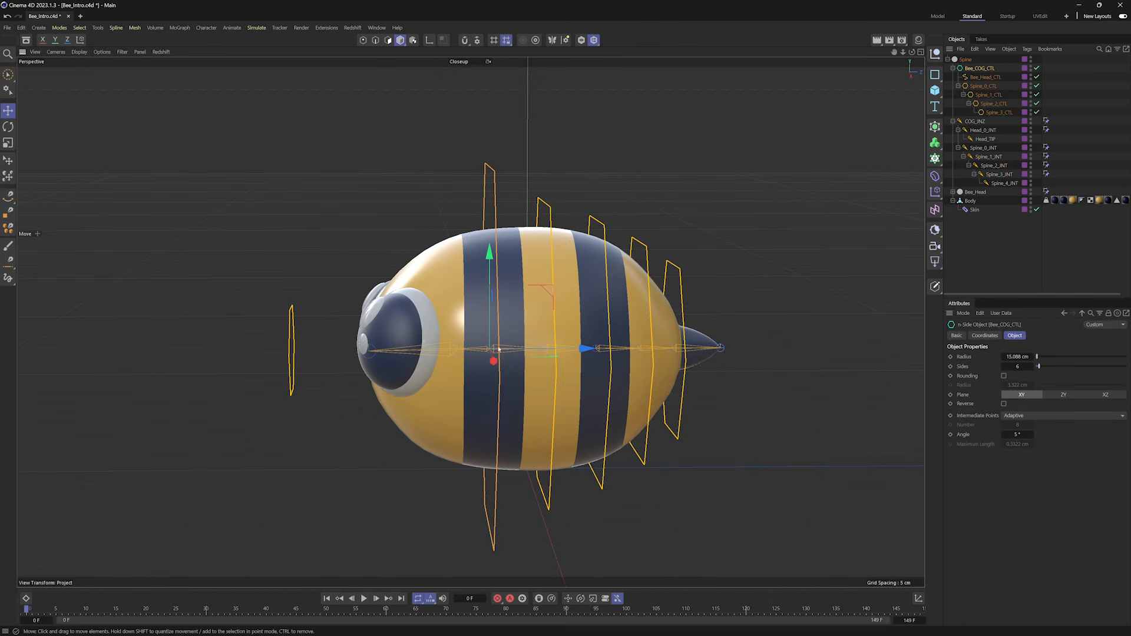
key(r)
mouse_move(511, 295)
mouse_down()
mouse_move(552, 338)
mouse_move(514, 295)
mouse_up()
key(ctrl+z)
key(e)
drag(695, 346, 754, 366)
key(ctrl+z)
Try rotating the four spine controllers together with Bee_COG_CTL to bend the body, and undo the rotations.
click(674, 264)
shift+click(639, 242)
shift+click(596, 220)
shift+click(545, 202)
shift+click(491, 199)
key(r)
mouse_move(589, 342)
alt+mouse_down()
mouse_move(501, 348)
mouse_move(546, 351)
mouse_move(583, 332)
mouse_move(526, 351)
mouse_move(577, 344)
alt+mouse_up()
key(ctrl+z)
mouse_move(524, 282)
mouse_down()
mouse_move(537, 306)
mouse_move(528, 289)
mouse_up()
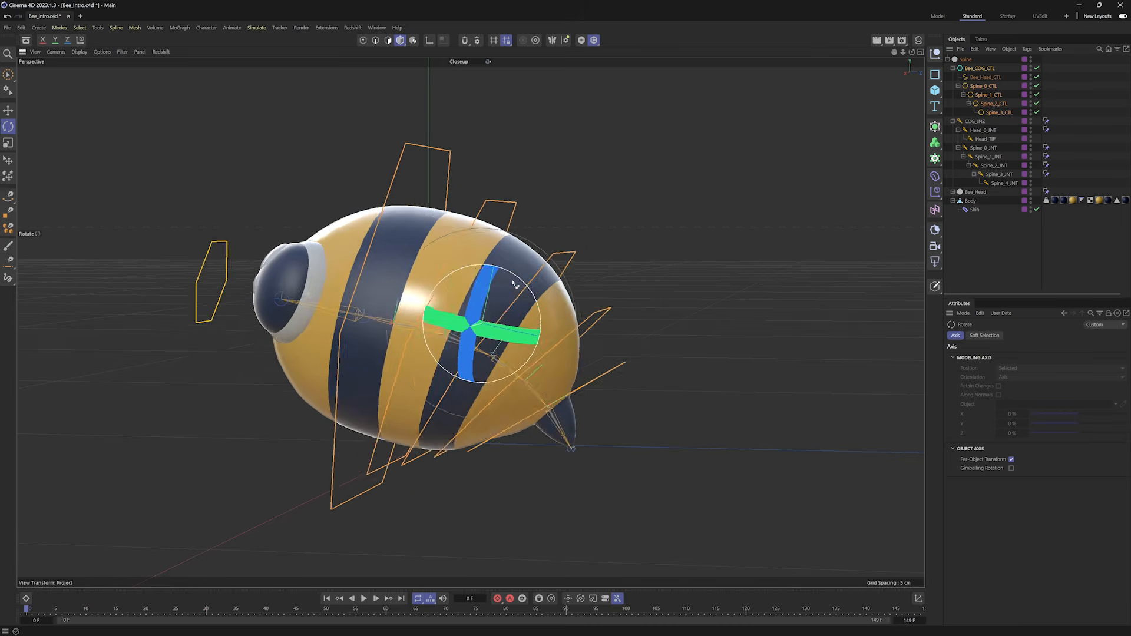
key(ctrl+z)
Try rotating the head controller Bee_Head_CTL and undo the changes.
alt+middle_drag(469, 321, 598, 318)
mouse_move(580, 325)
alt+mouse_down()
mouse_move(611, 330)
mouse_move(595, 325)
alt+mouse_up()
click(440, 358)
alt+drag(518, 393, 592, 398)
alt+middle_drag(444, 383, 580, 400)
alt+drag(580, 400, 504, 397)
drag(619, 383, 430, 377)
key(ctrl+z)
key(ctrl+z)
key(ctrl+z)
alt+middle_drag(661, 355, 533, 327)
alt+right_drag(534, 327, 511, 327)
alt+drag(524, 327, 401, 348)
alt+middle_drag(631, 318, 519, 342)
alt+drag(519, 342, 550, 209)
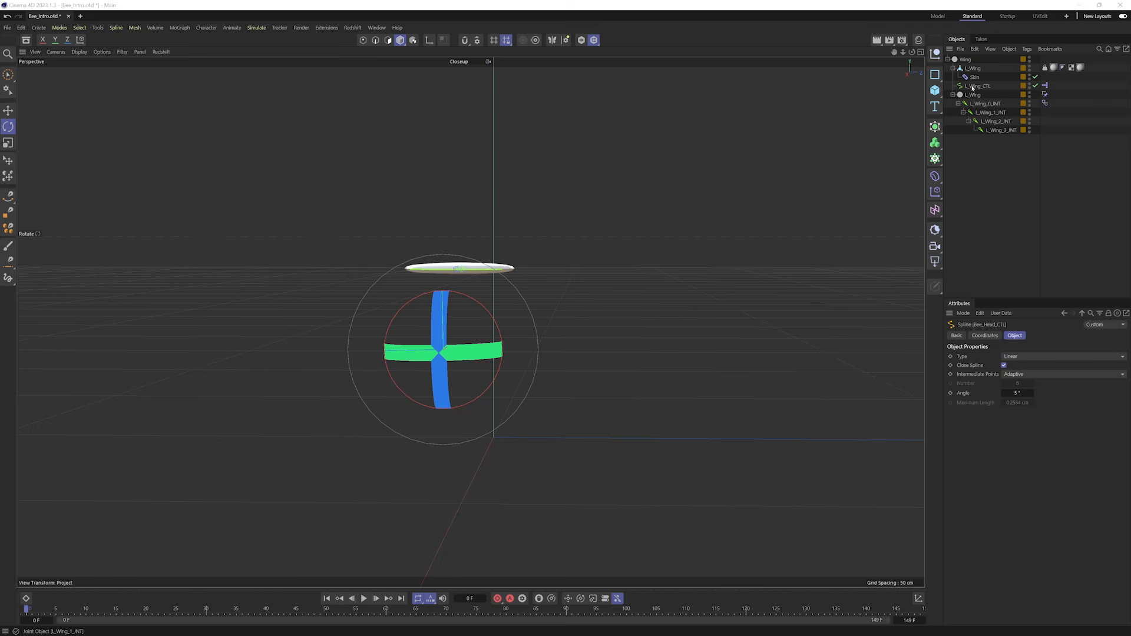
Examine the left wing and its joint chain starting at L_Wing_0_JNT.
click(976, 107)
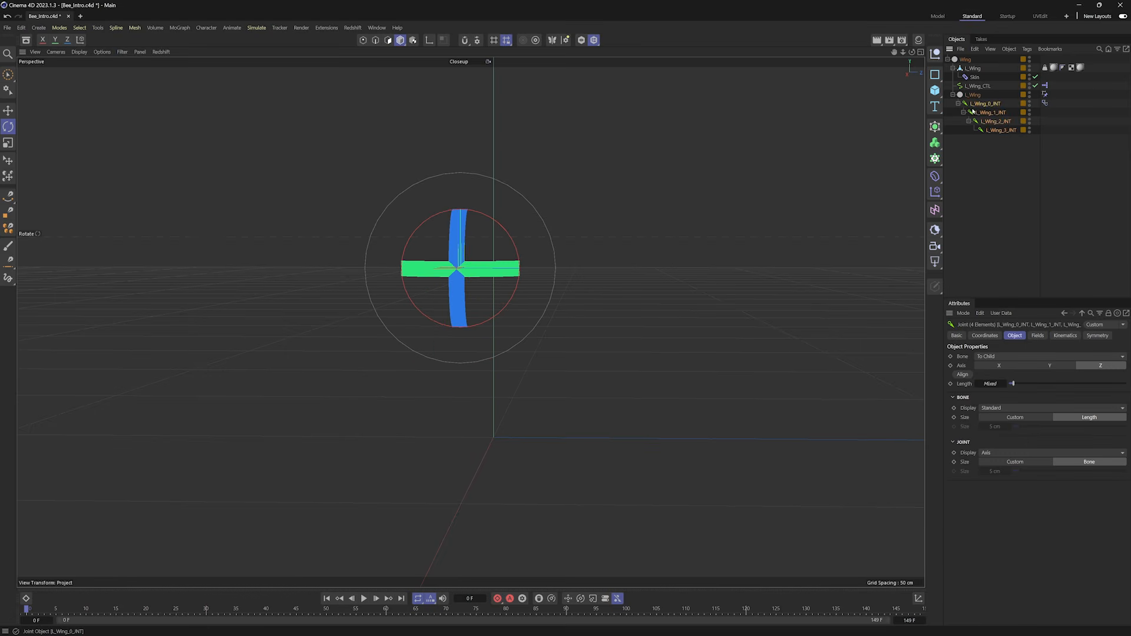
click(991, 173)
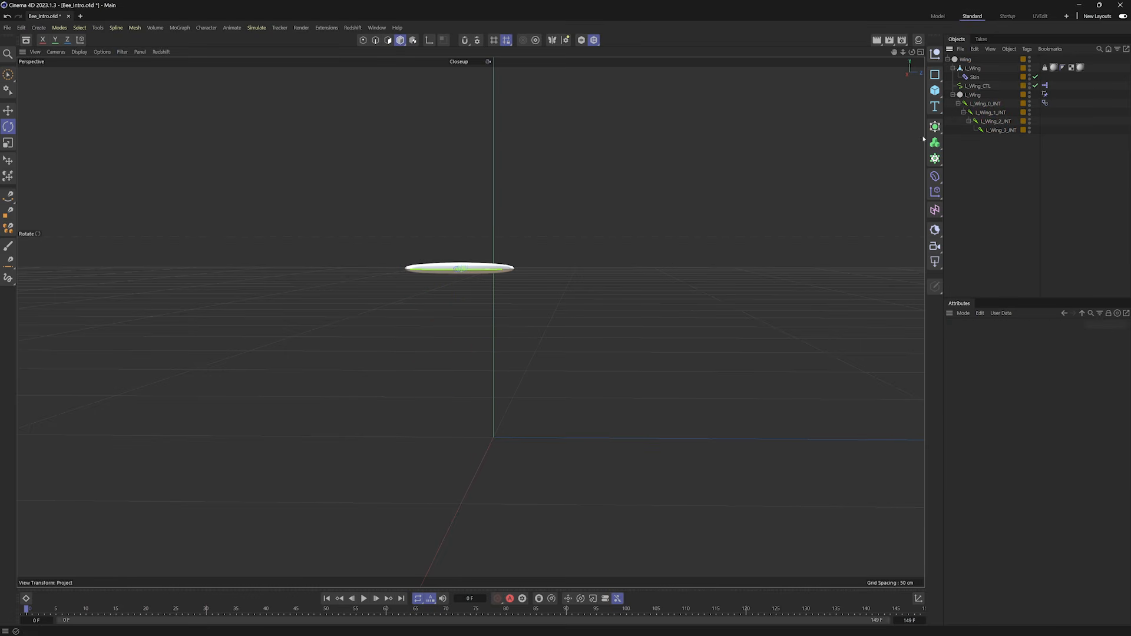
alt+middle_drag(436, 260, 579, 308)
alt+right_drag(579, 309, 719, 324)
alt+drag(719, 323, 642, 352)
alt+right_drag(642, 352, 606, 351)
alt+middle_drag(607, 351, 582, 364)
Try rotating the left wing controller L_Wing_CTL and undo the rotation.
click(777, 382)
alt+drag(776, 382, 735, 355)
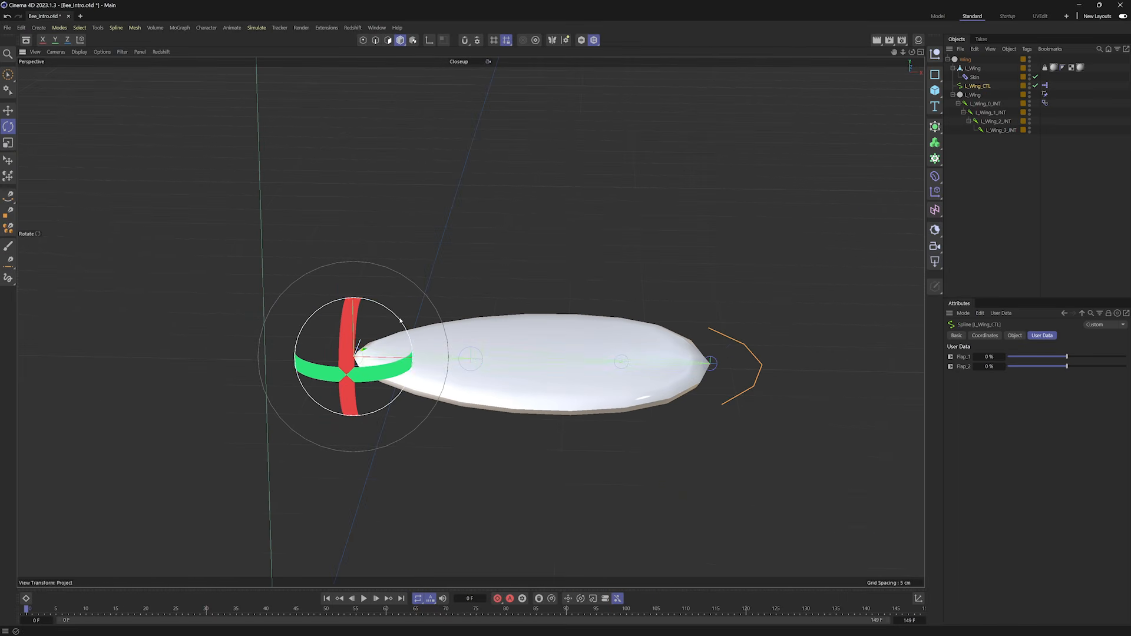
drag(391, 315, 439, 331)
key(ctrl+z)
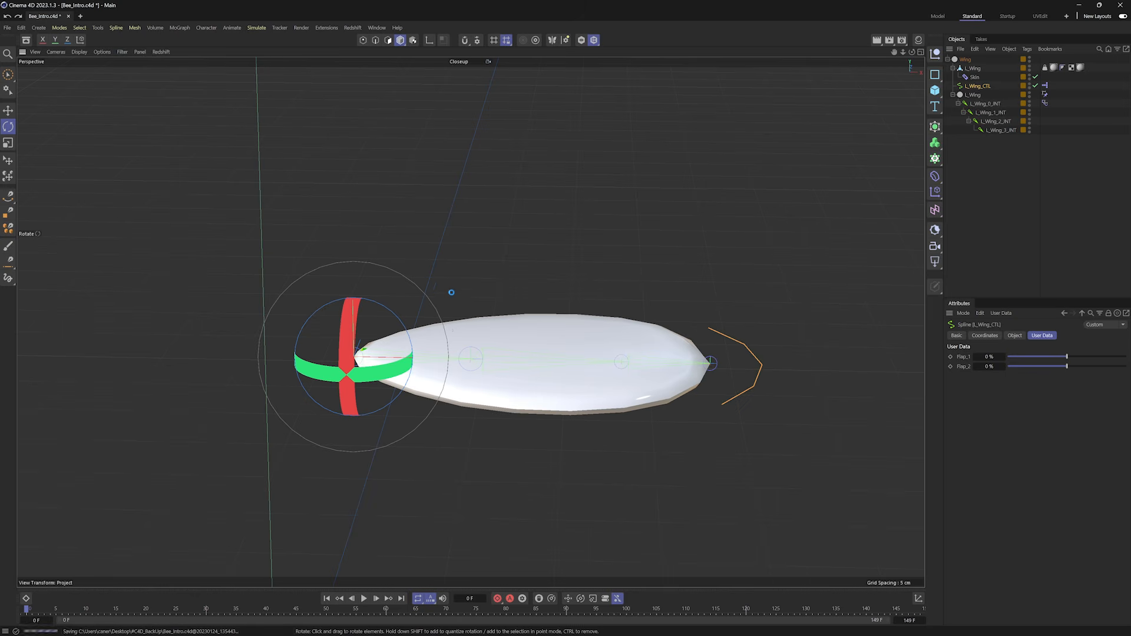
alt+middle_drag(452, 293, 498, 279)
alt+right_drag(498, 280, 462, 289)
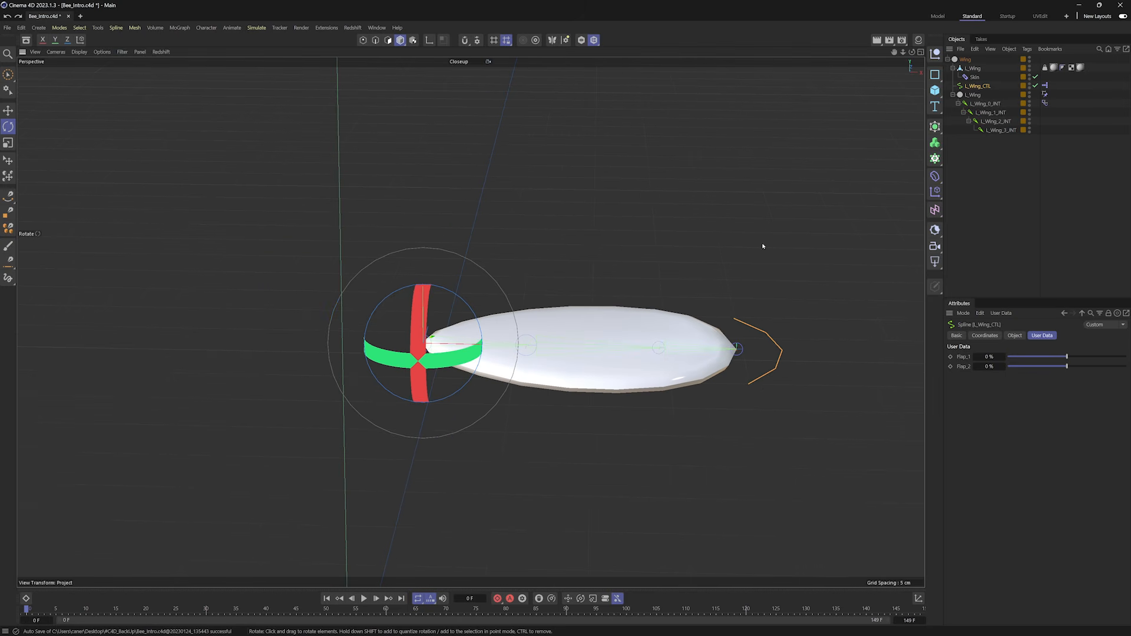
Try the Flap_1 setting and a rotation on the left wing controller L_Wing_CTL, and undo the changes.
mouse_move(1064, 357)
mouse_down()
mouse_move(1008, 357)
mouse_move(1106, 358)
mouse_move(1066, 357)
mouse_up()
middle_click(980, 104)
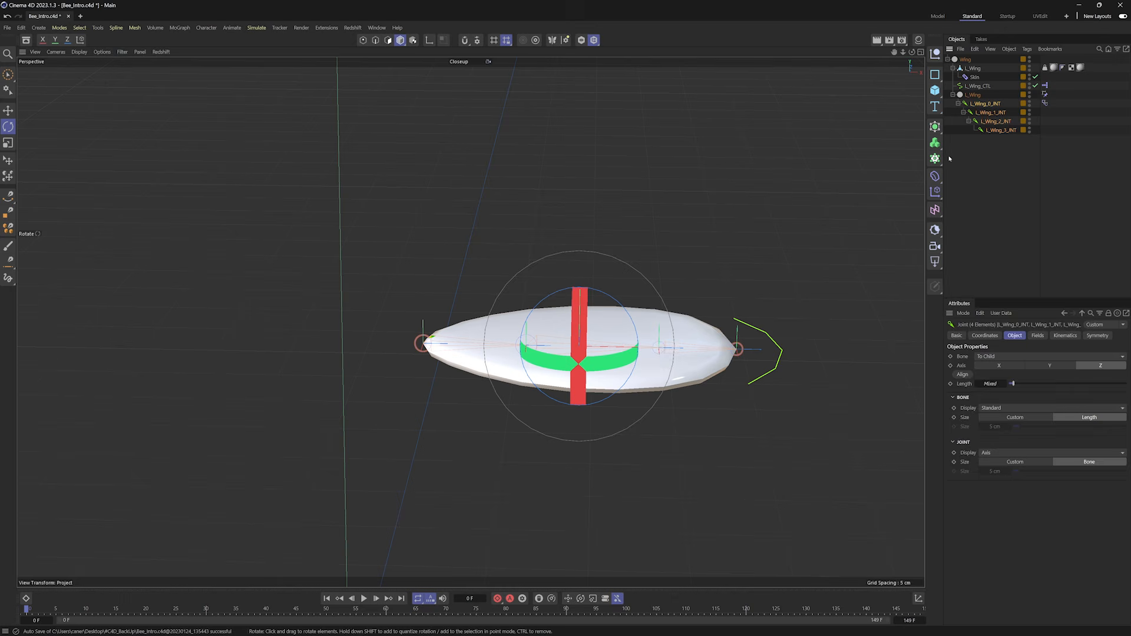
click(769, 336)
drag(1066, 357, 1008, 366)
drag(460, 297, 480, 330)
key(ctrl+z)
key(ctrl+z)
key(ctrl+z)
key(ctrl+z)
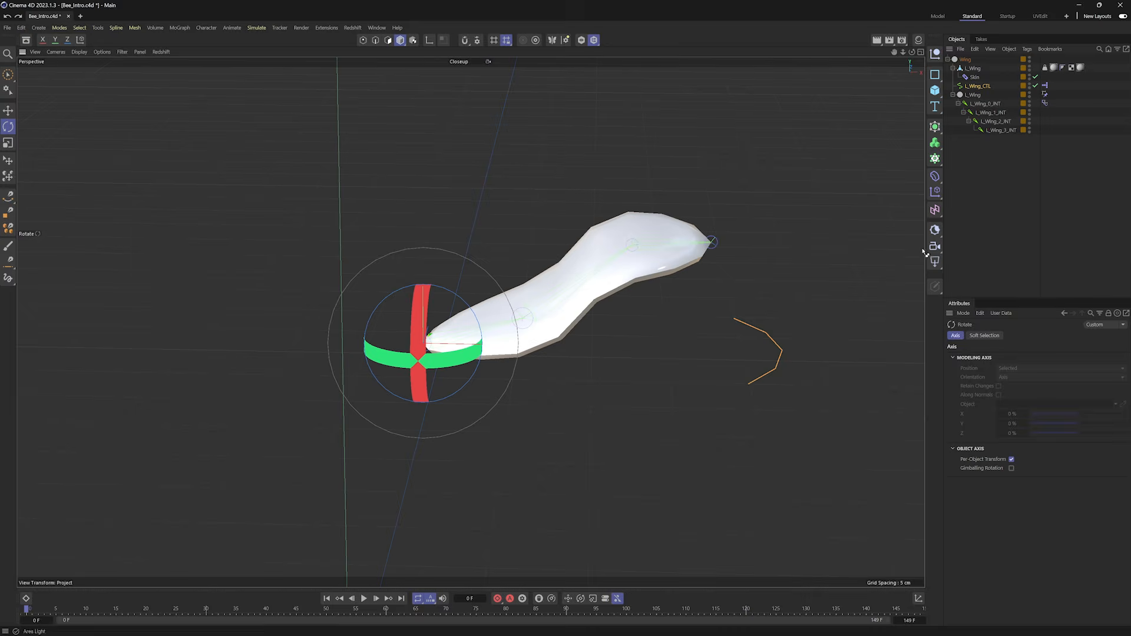
alt+right_drag(426, 225, 377, 226)
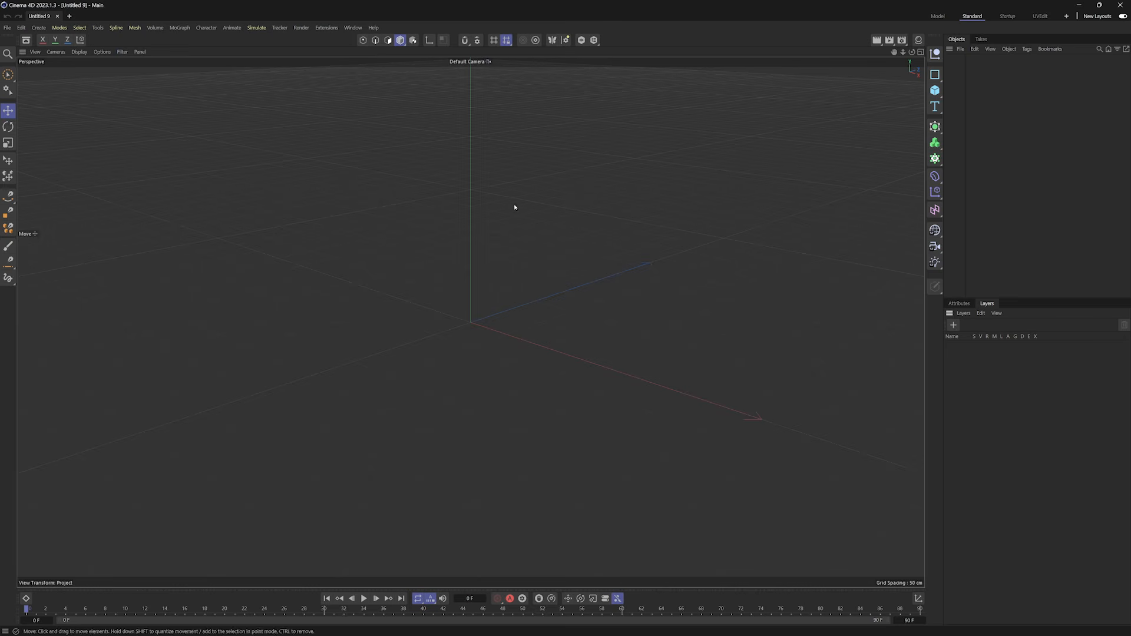
Open the project file Bee_Start.c4d from the 00_Bee folder.
click(7, 28)
click(71, 65)
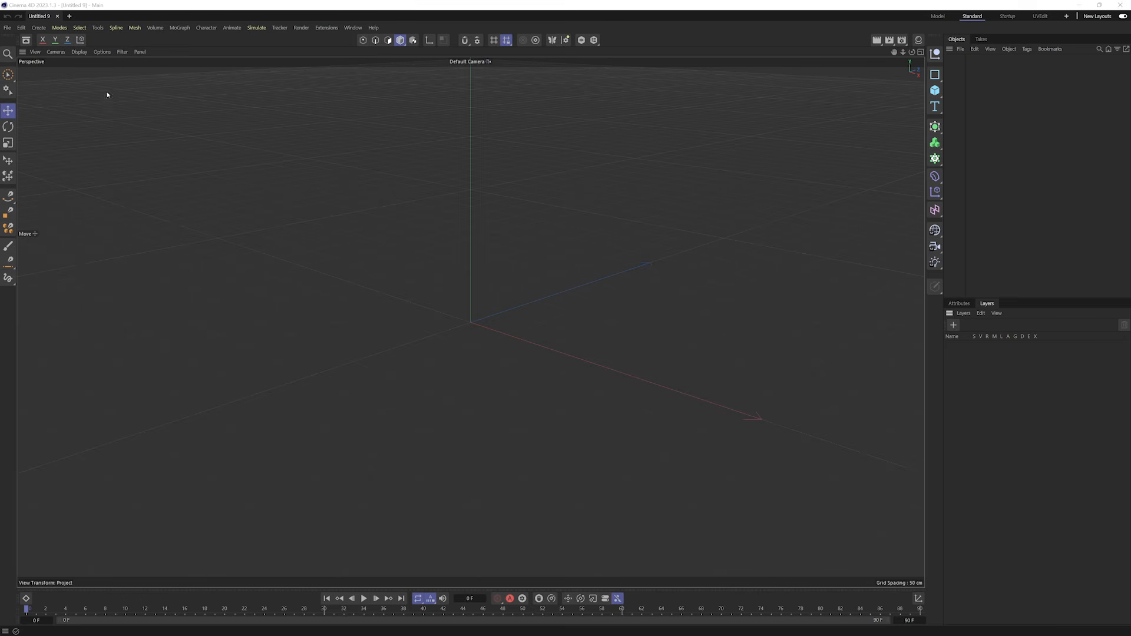
drag(736, 147, 696, 170)
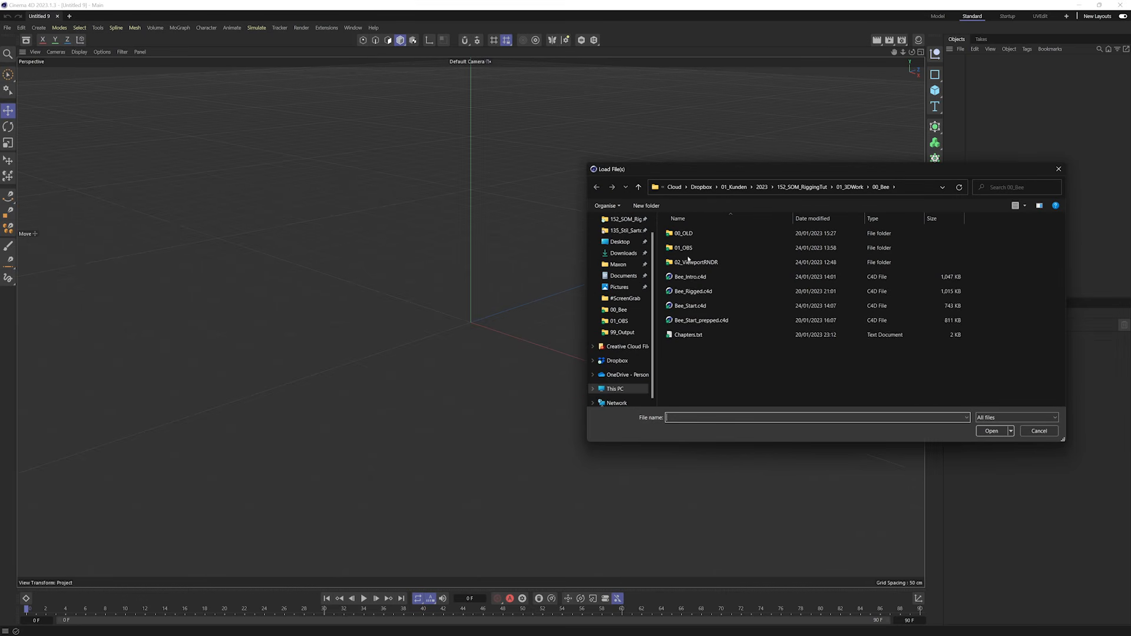
click(683, 306)
click(991, 430)
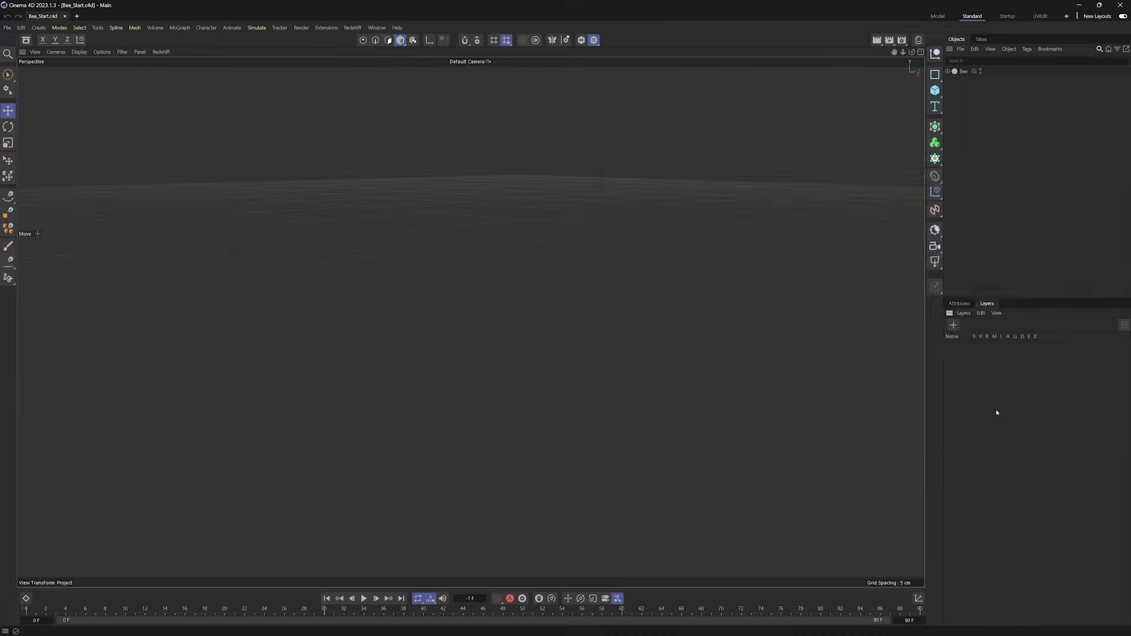
Inspect the full Bee object hierarchy and collapse it again.
ctrl+click(947, 72)
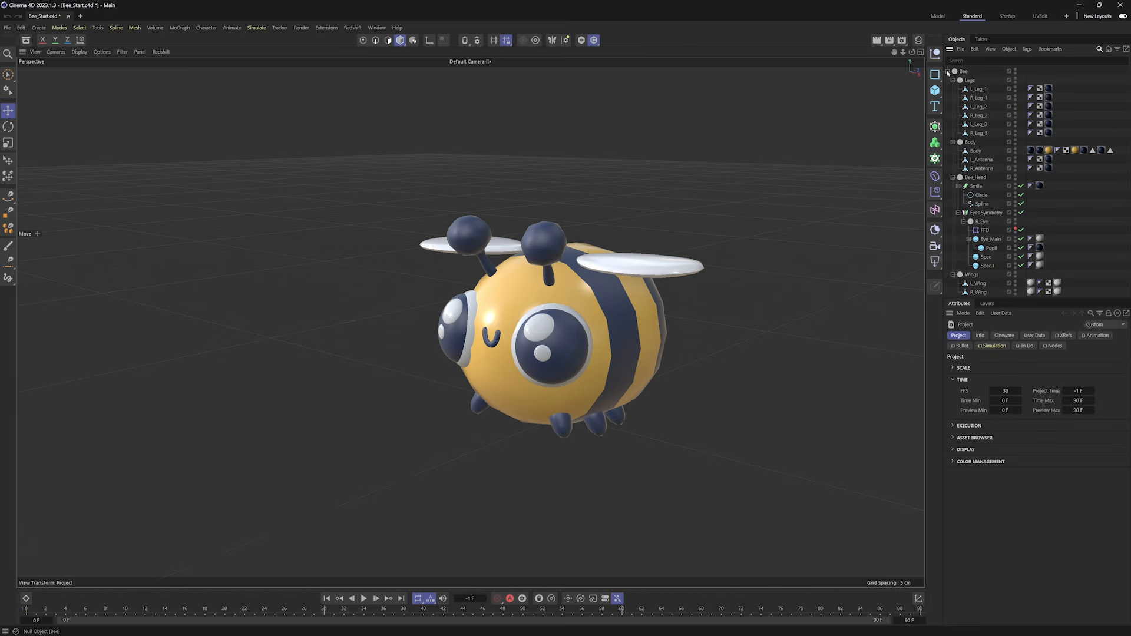
key(F5)
key(F1)
click(948, 71)
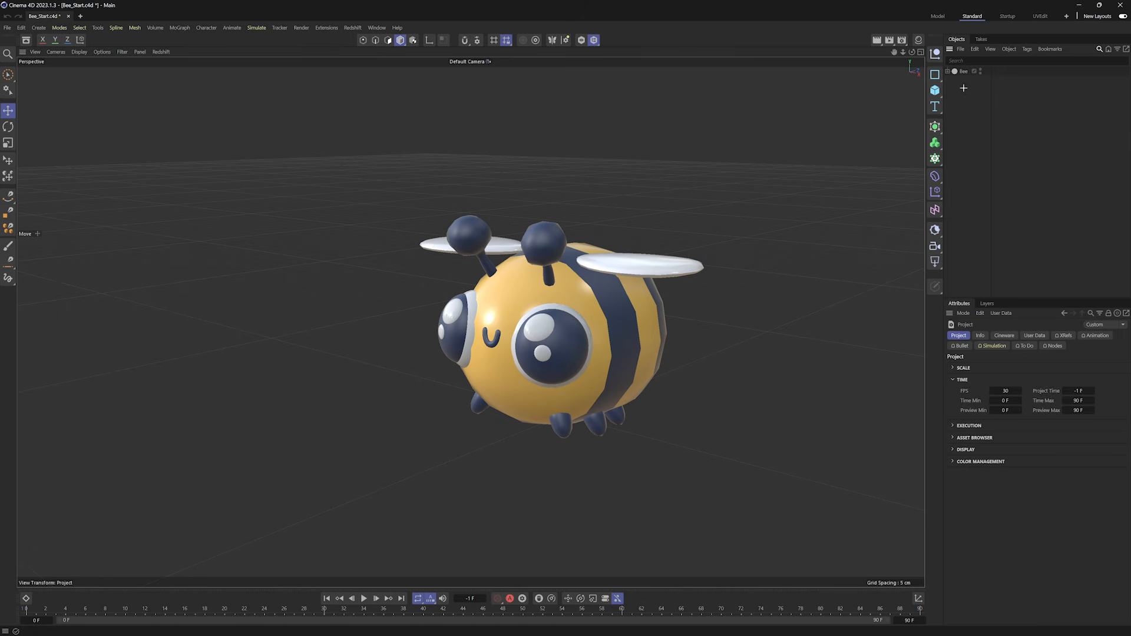
Add four null objects to the scene and hide the Bee object in the viewport.
click(935, 53)
click(935, 53)
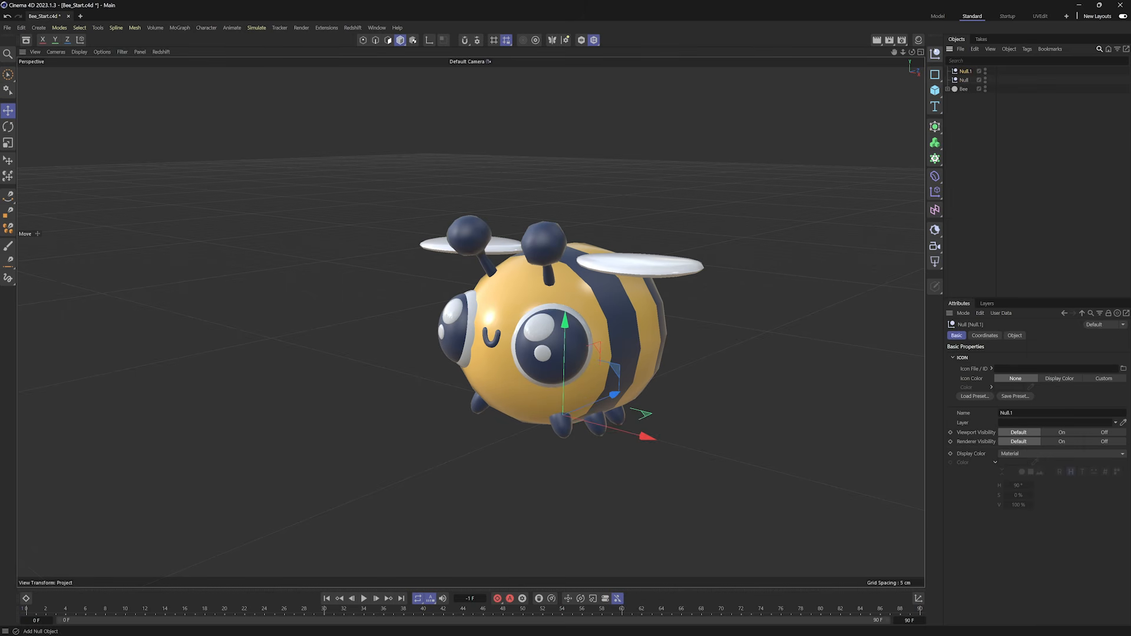
click(934, 52)
click(985, 105)
click(965, 126)
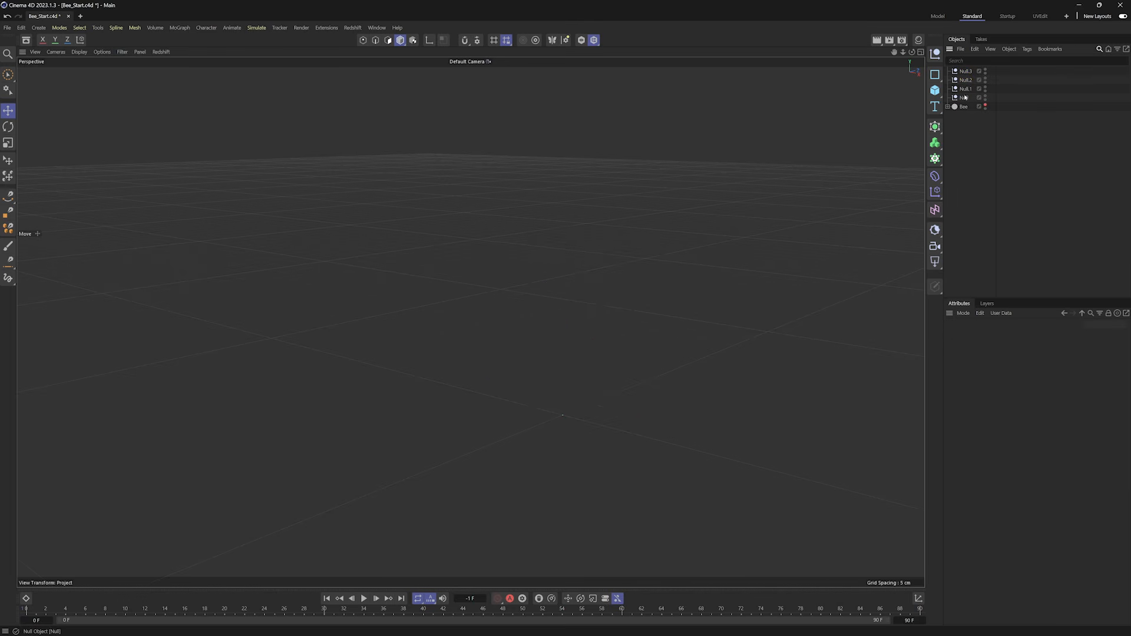
Set the display shape of all four new nulls to None.
click(562, 417)
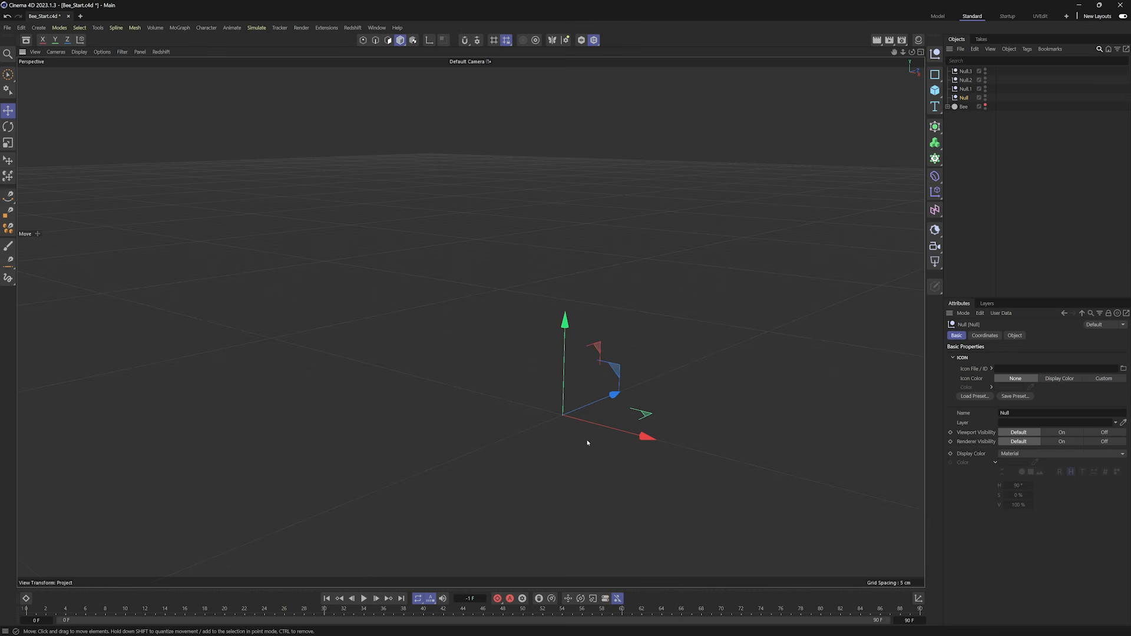
click(564, 419)
click(563, 417)
shift+click(964, 71)
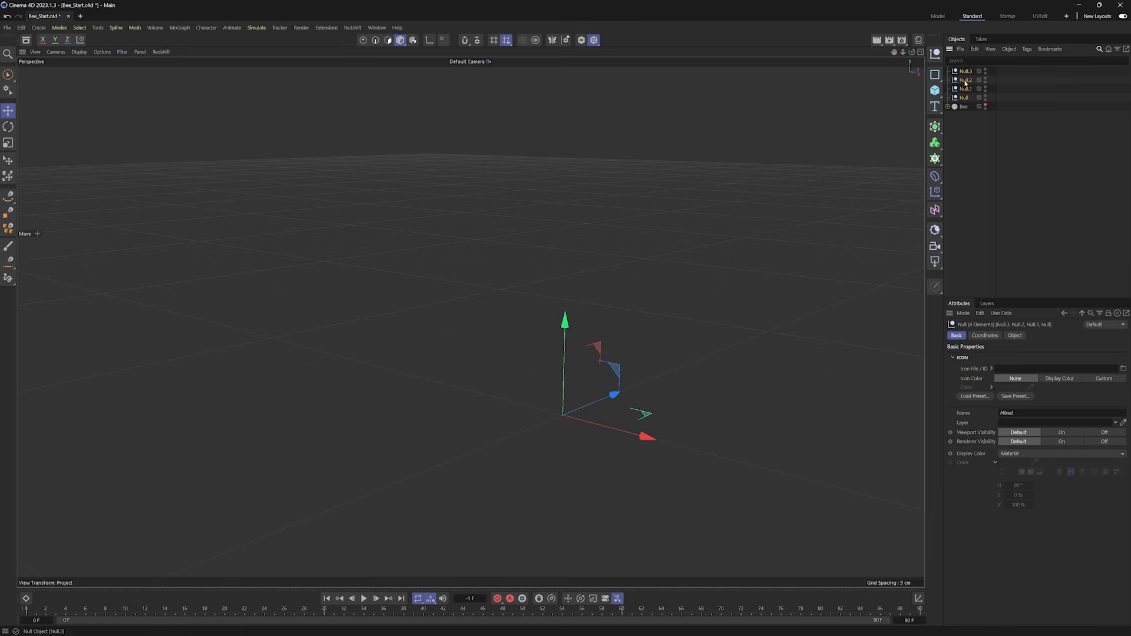
click(1014, 335)
click(1008, 356)
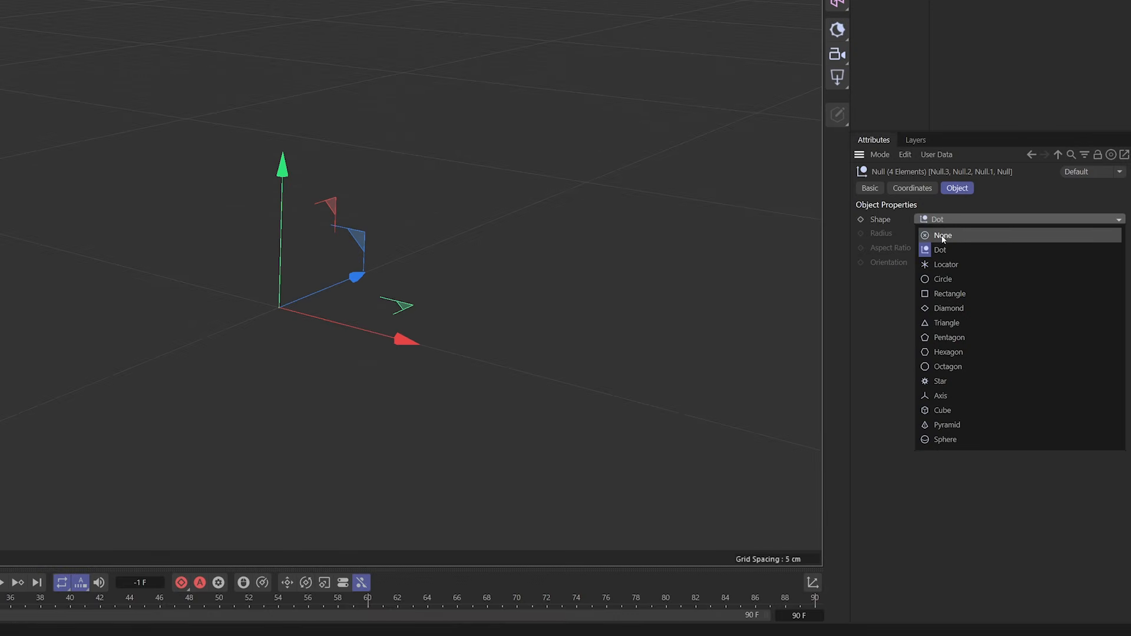
click(942, 235)
click(469, 299)
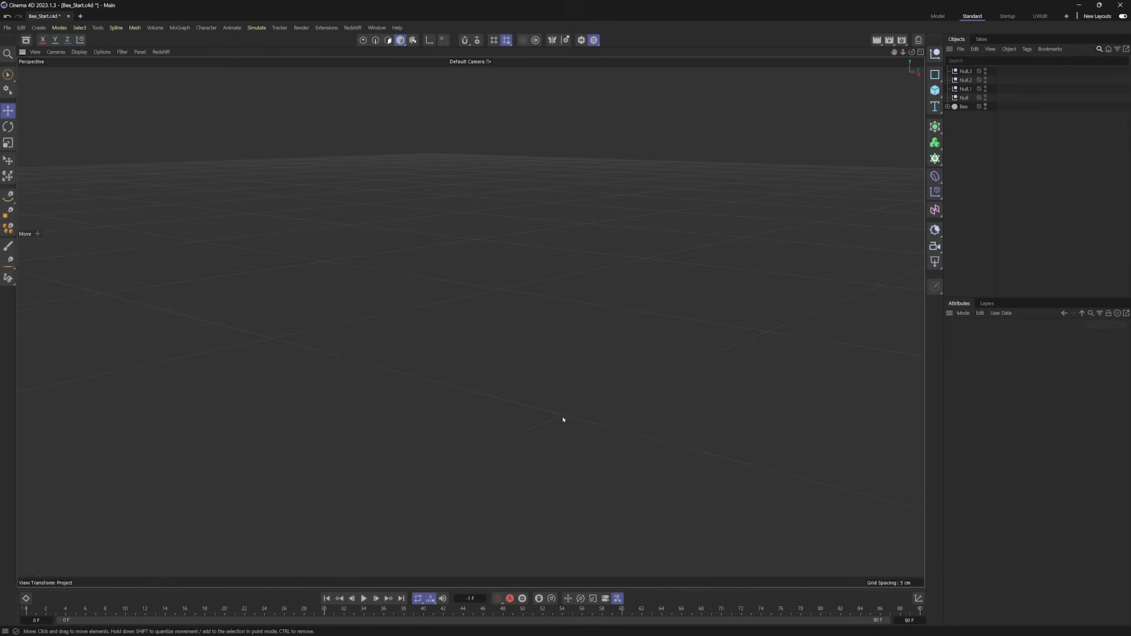
Rename the null Null.3 as Bee and display its coordinates.
click(965, 71)
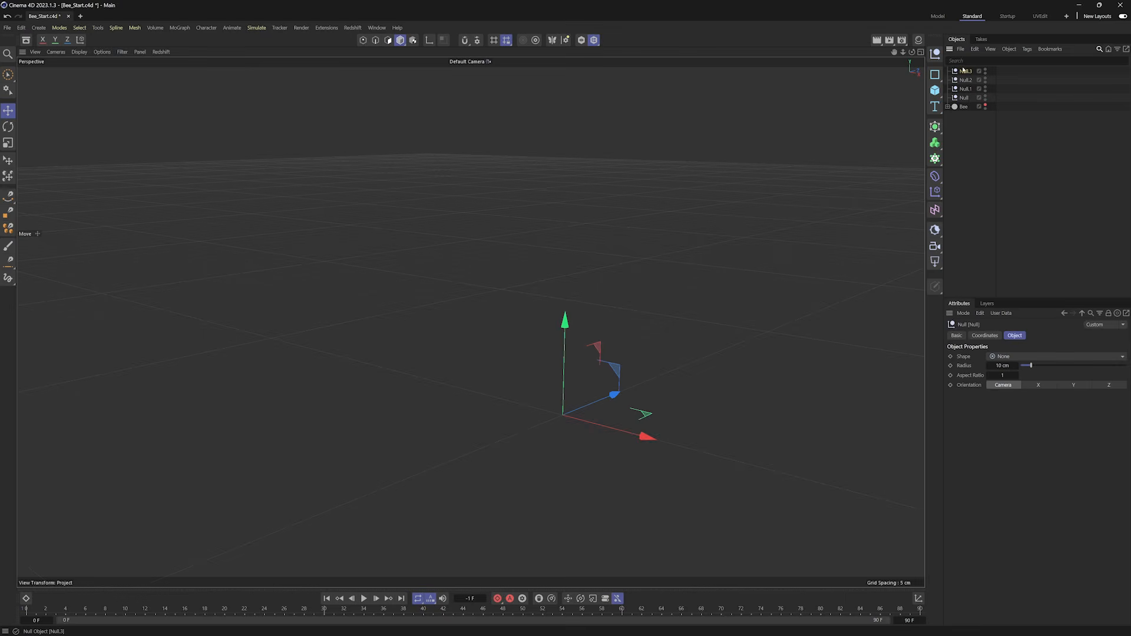
double_click(884, 87)
text(E)
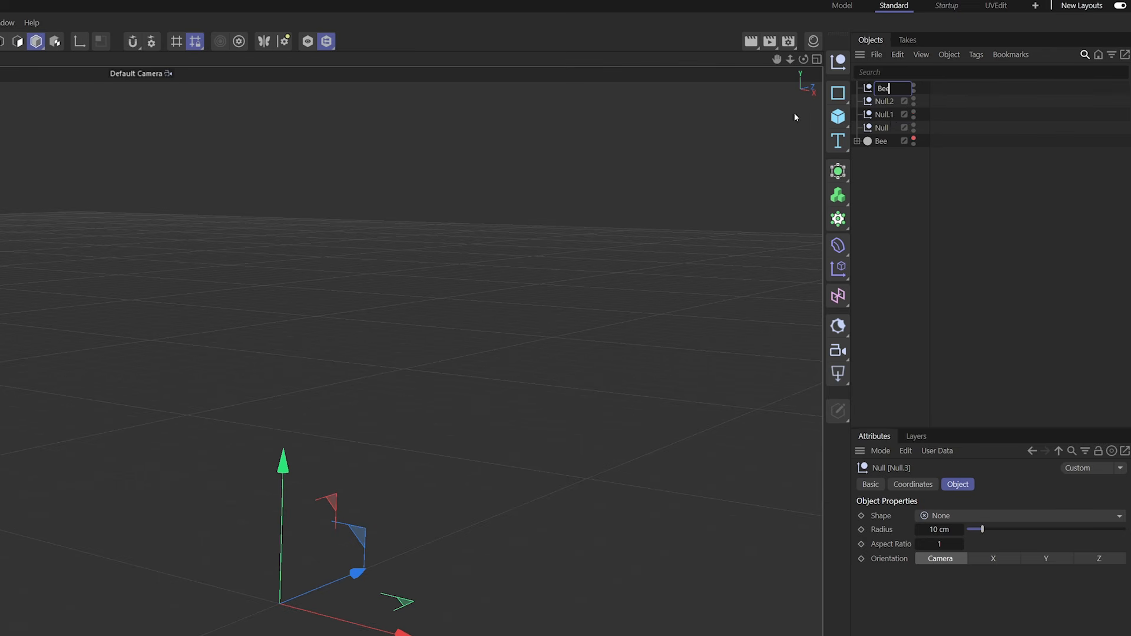
key(Return)
click(913, 484)
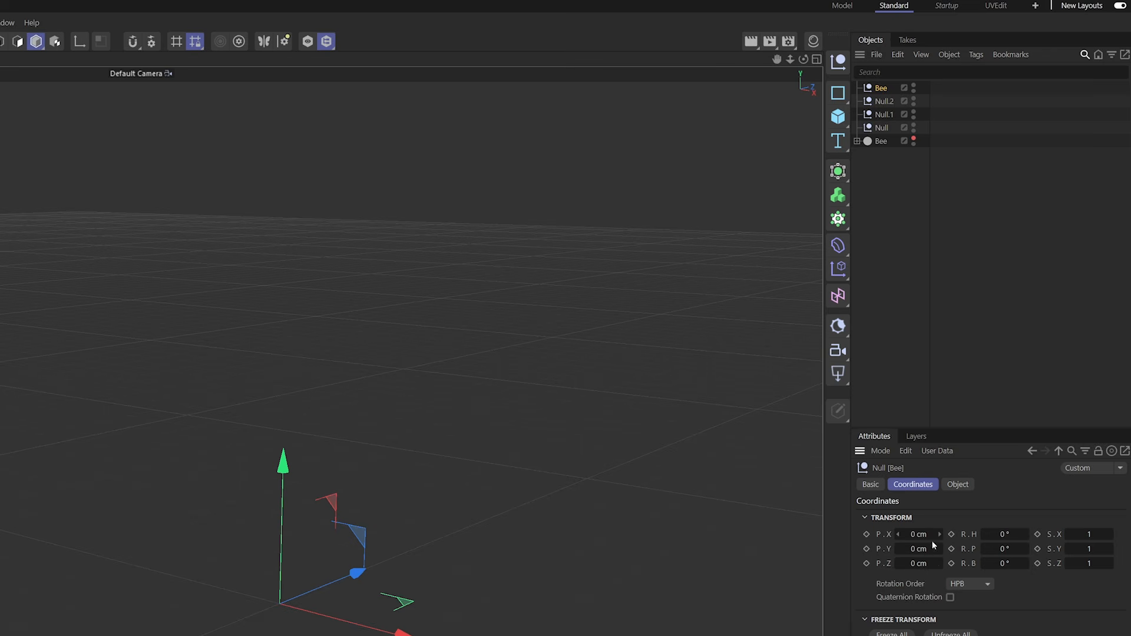
Parent the other three nulls and the original Bee mesh group under the new Bee null.
click(889, 104)
shift+click(880, 143)
drag(882, 109, 879, 92)
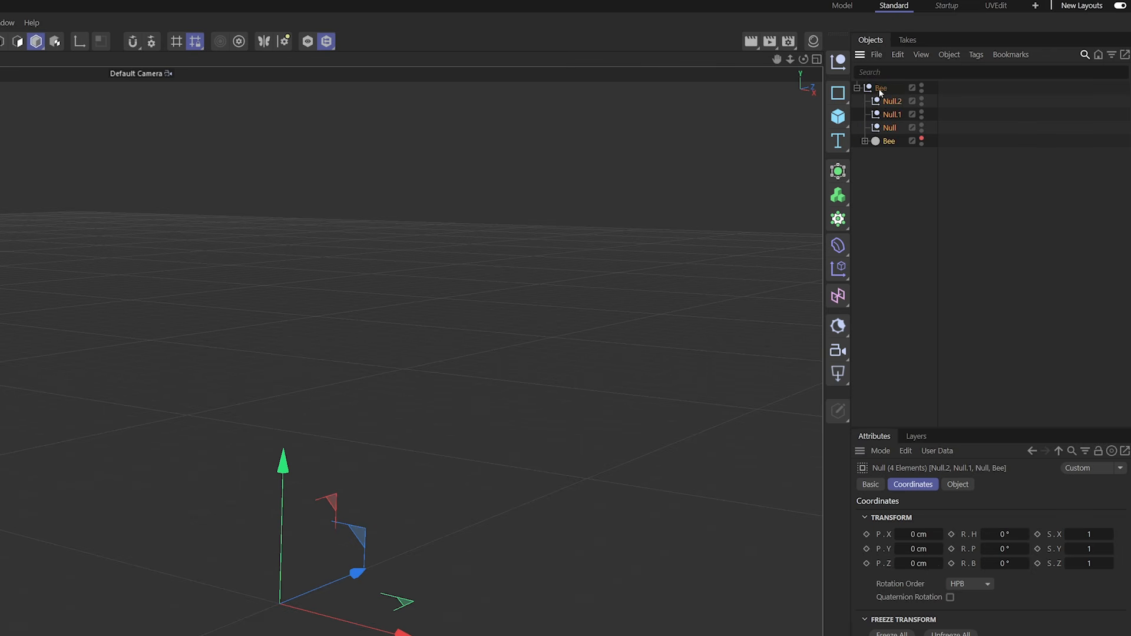
click(889, 156)
Rename the three child nulls Null.2, Null.1 and Null as CTL, RIG and PLY.
click(893, 101)
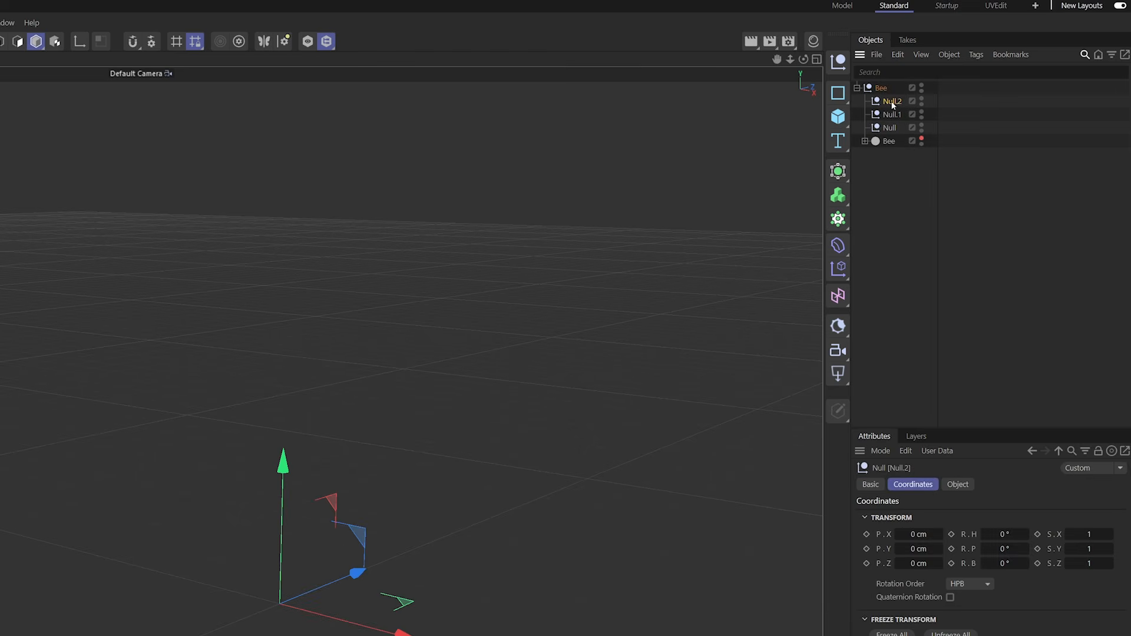
text(CTL)
key(Down)
key(Down)
key(Up)
key(Up)
key(Up)
key(Down)
key(Down)
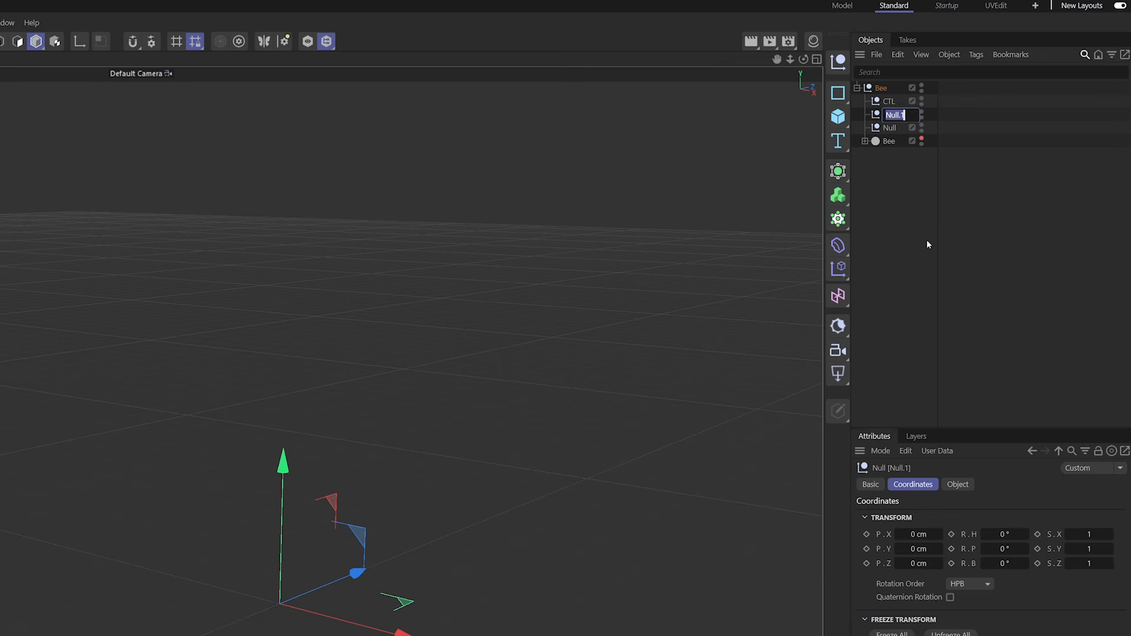
text(RIG)
key(Down)
text(PLY)
key(Return)
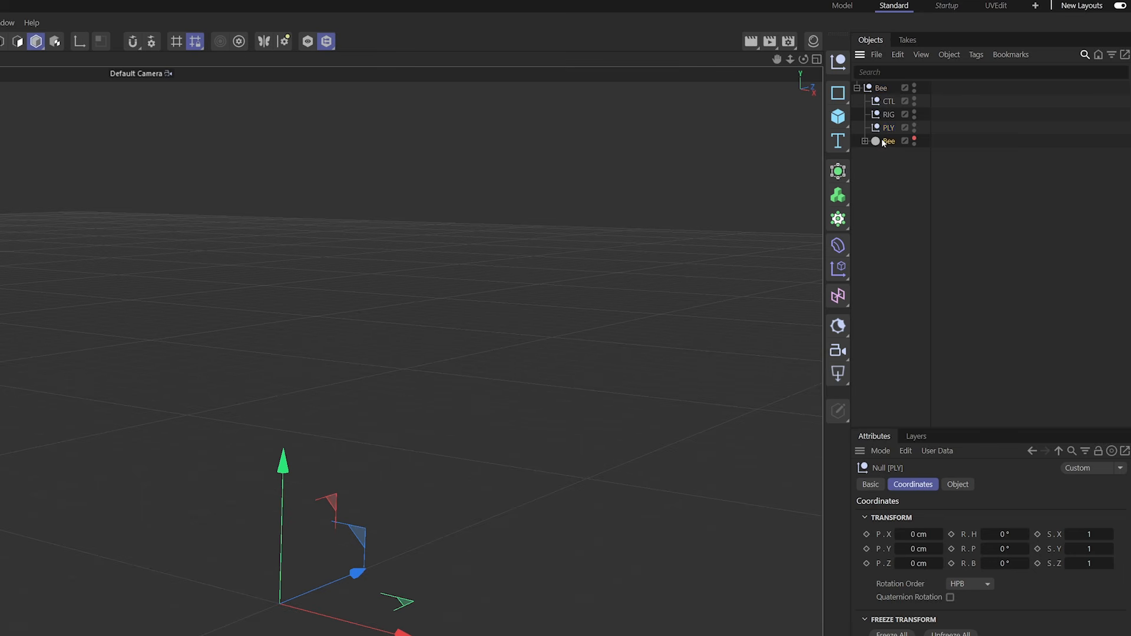
Nest the Bee mesh group under the PLY null and rename it SDS_MESH.
drag(888, 128, 888, 129)
double_click(896, 141)
text(SD_MESH)
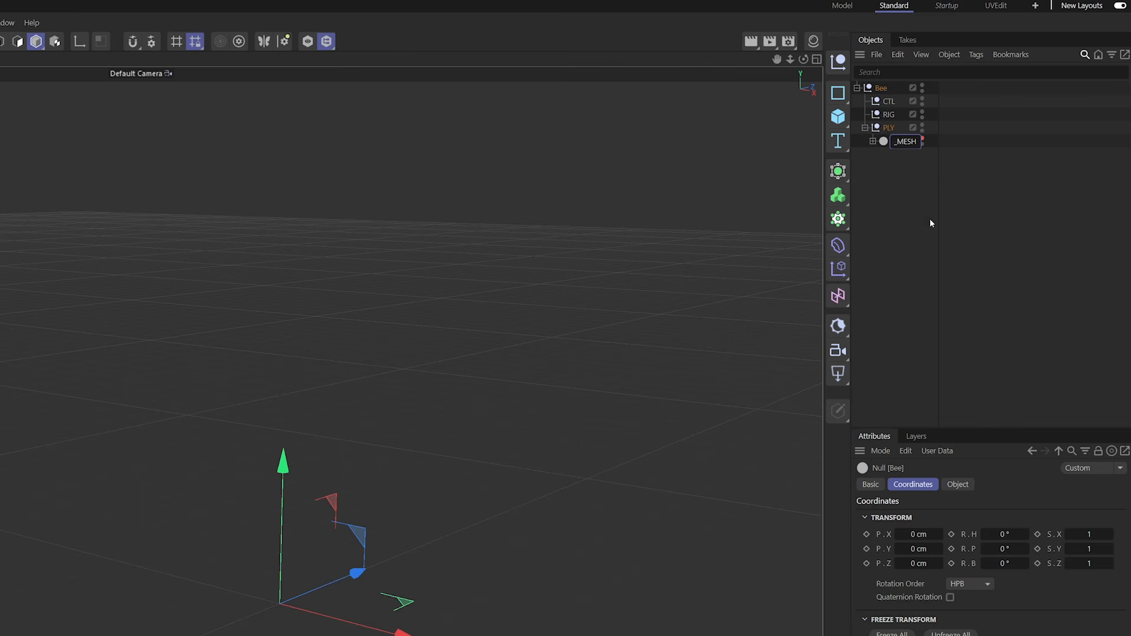
key(Return)
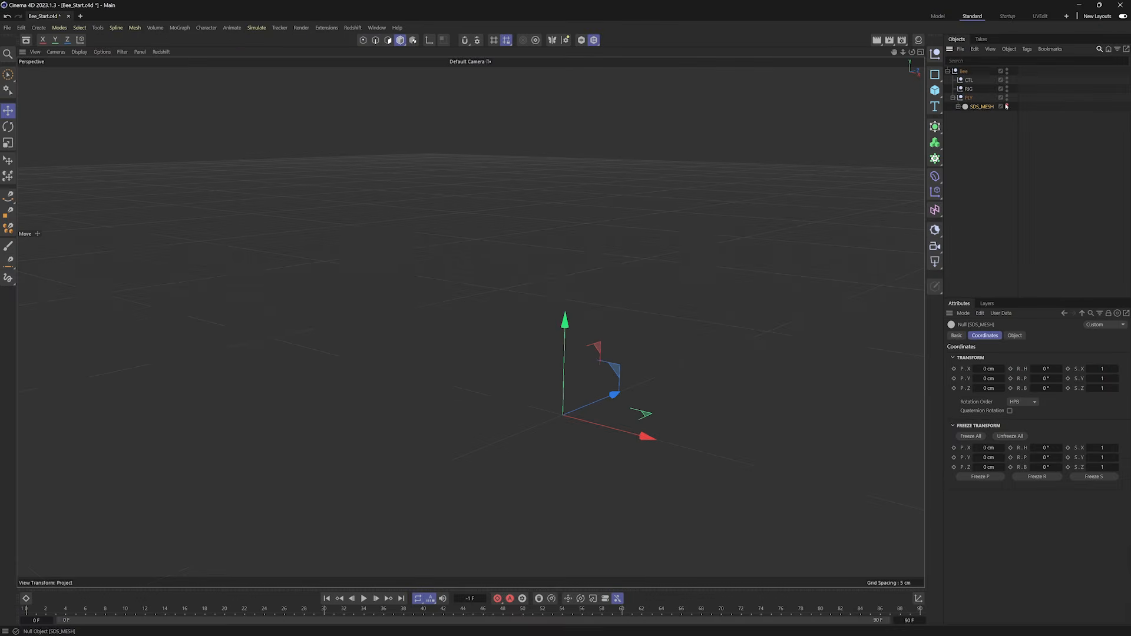
Make SDS_MESH visible in the viewport and wrap it in a Subdivision Surface that is disabled.
click(1006, 106)
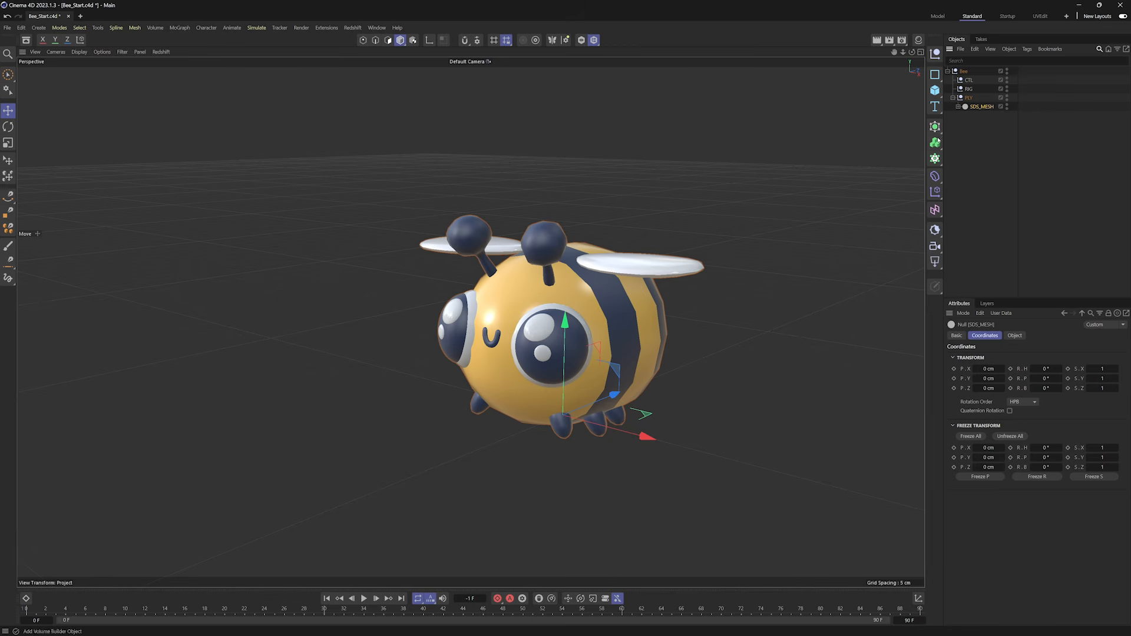
alt+click(934, 126)
click(962, 115)
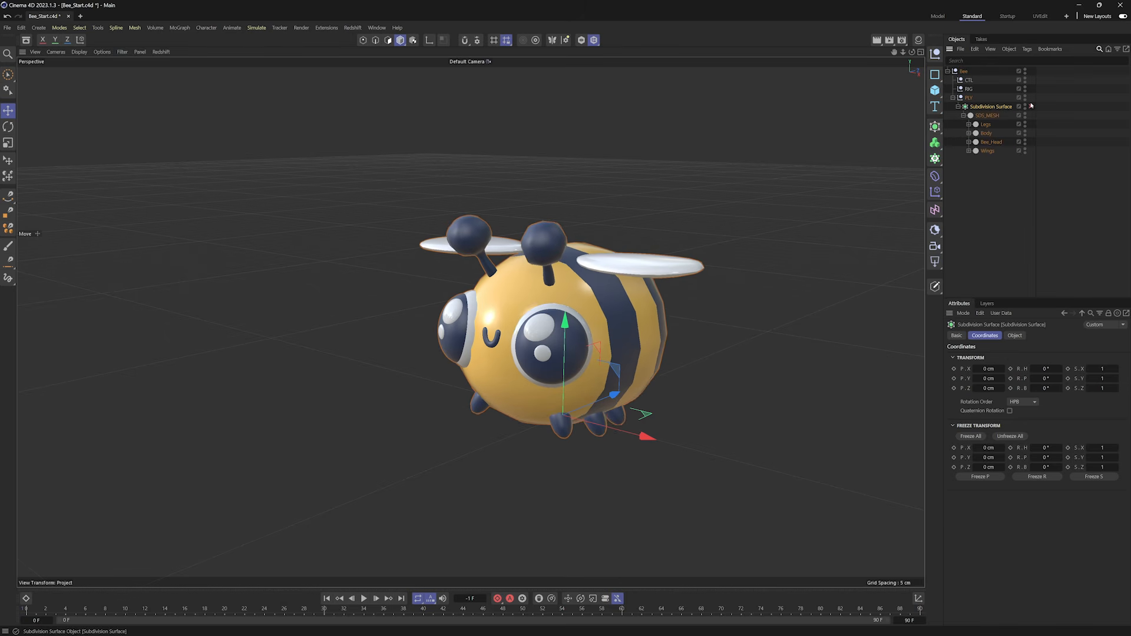
click(959, 106)
click(1030, 106)
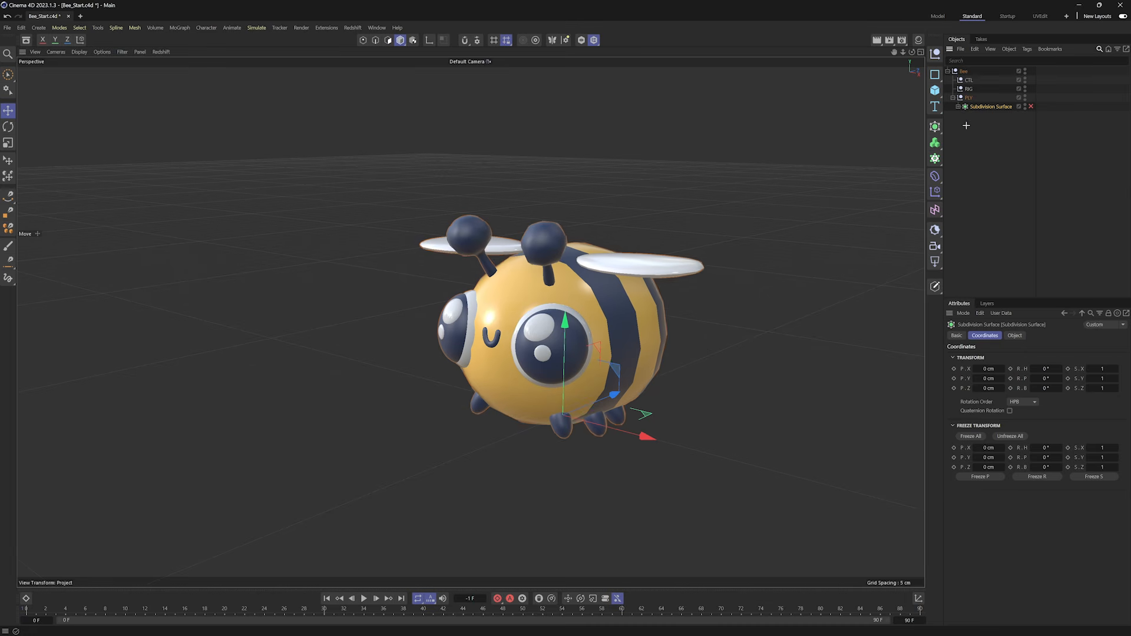
click(966, 126)
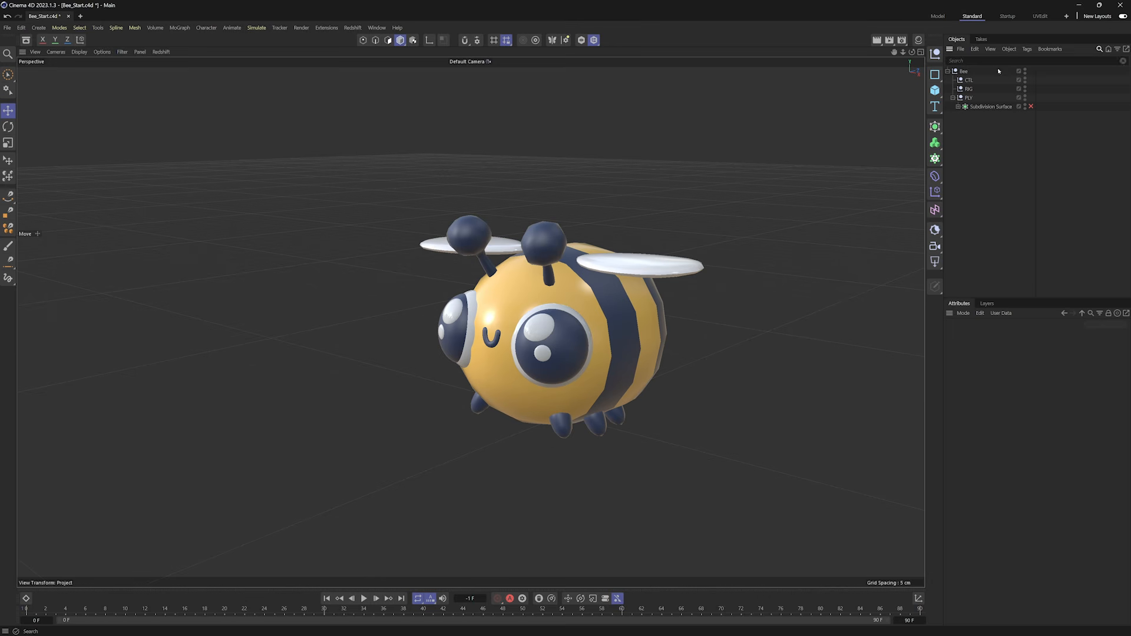
Assign the Basic - Circle icon preset to the Bee, CTL, RIG and PLY nulls together.
click(967, 98)
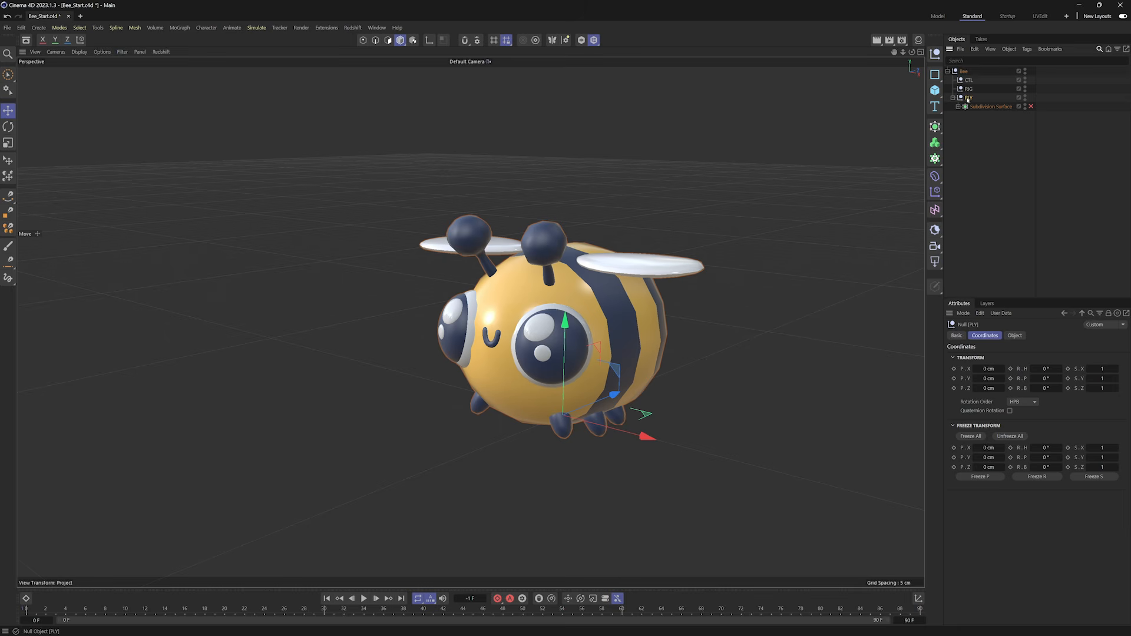
shift+click(963, 71)
click(956, 335)
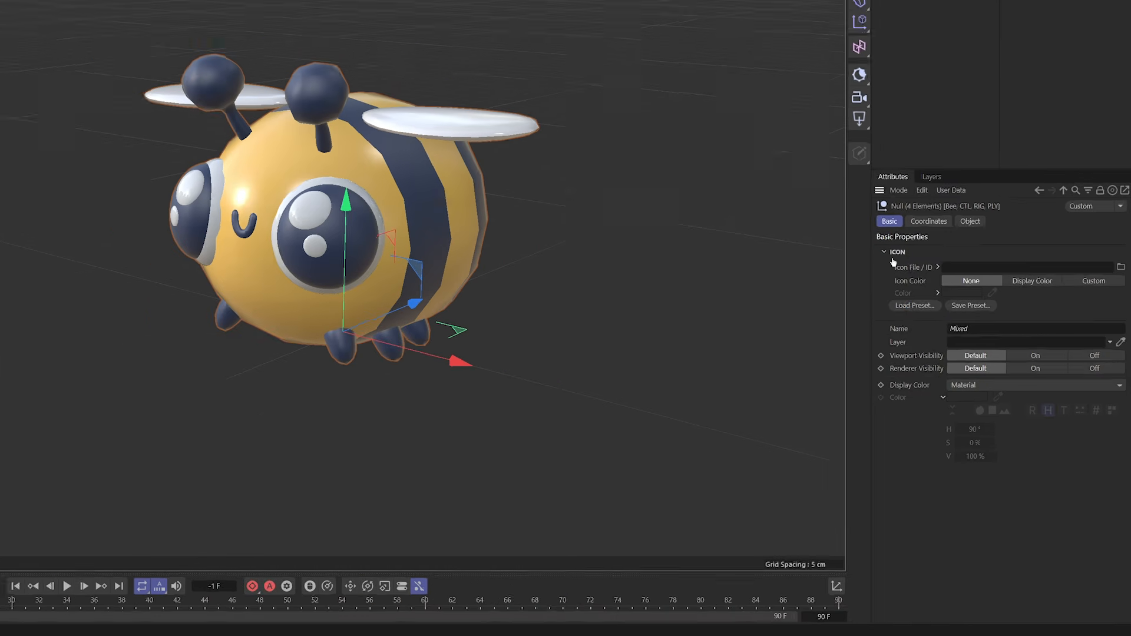
click(972, 395)
drag(889, 206, 540, 139)
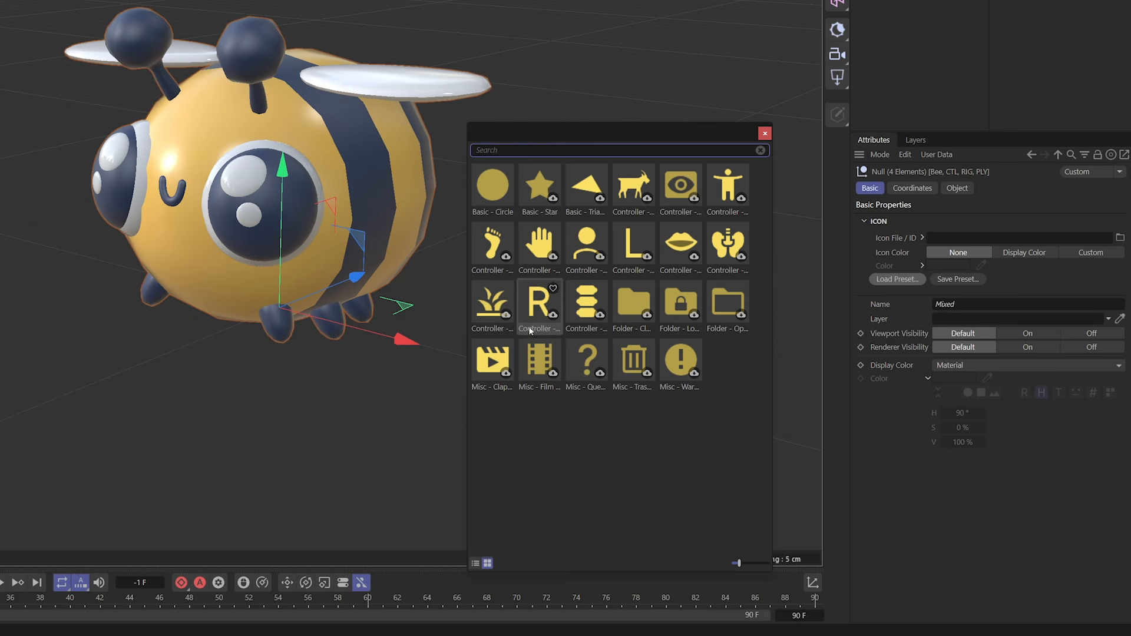
click(493, 187)
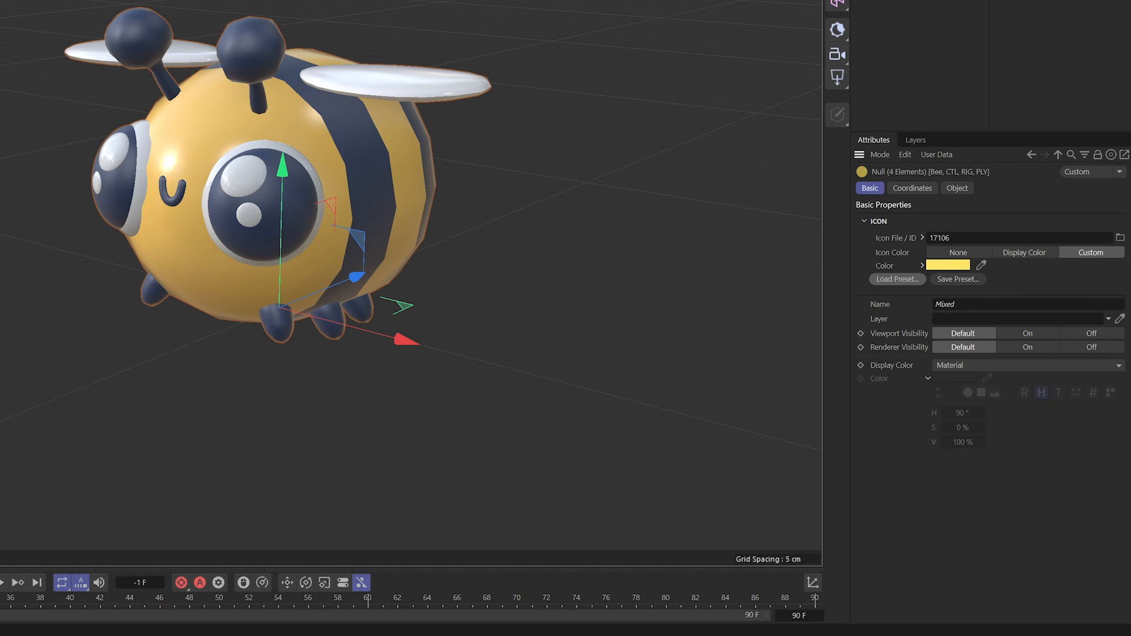
Make the four nulls' icons use Display Color, with display color set to Automatic and saturation at 0%.
click(1021, 251)
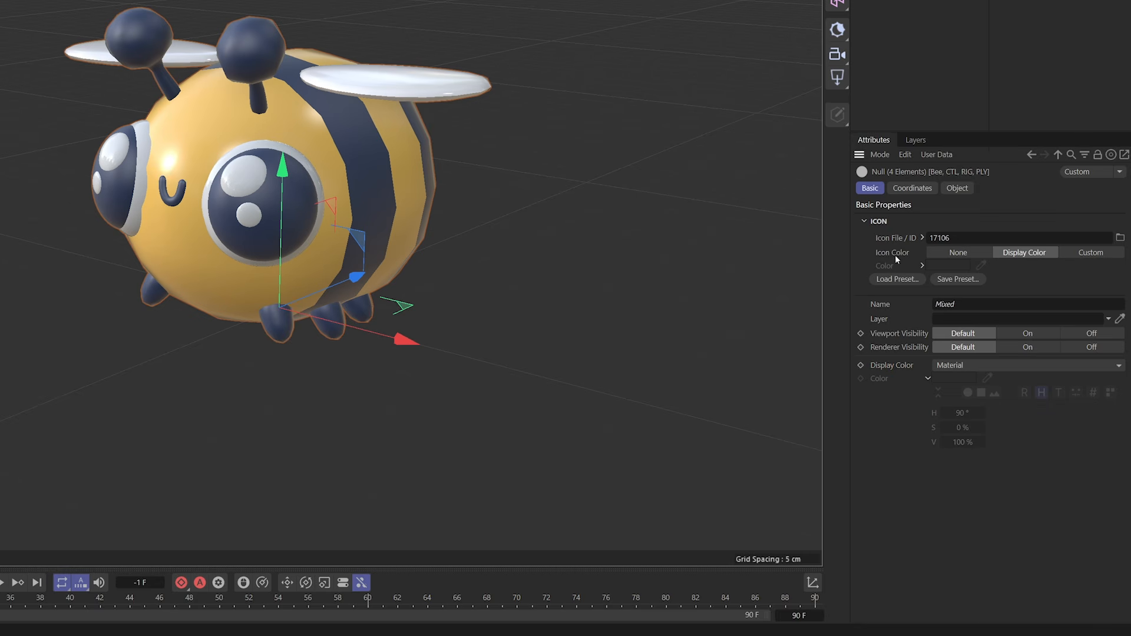
click(945, 367)
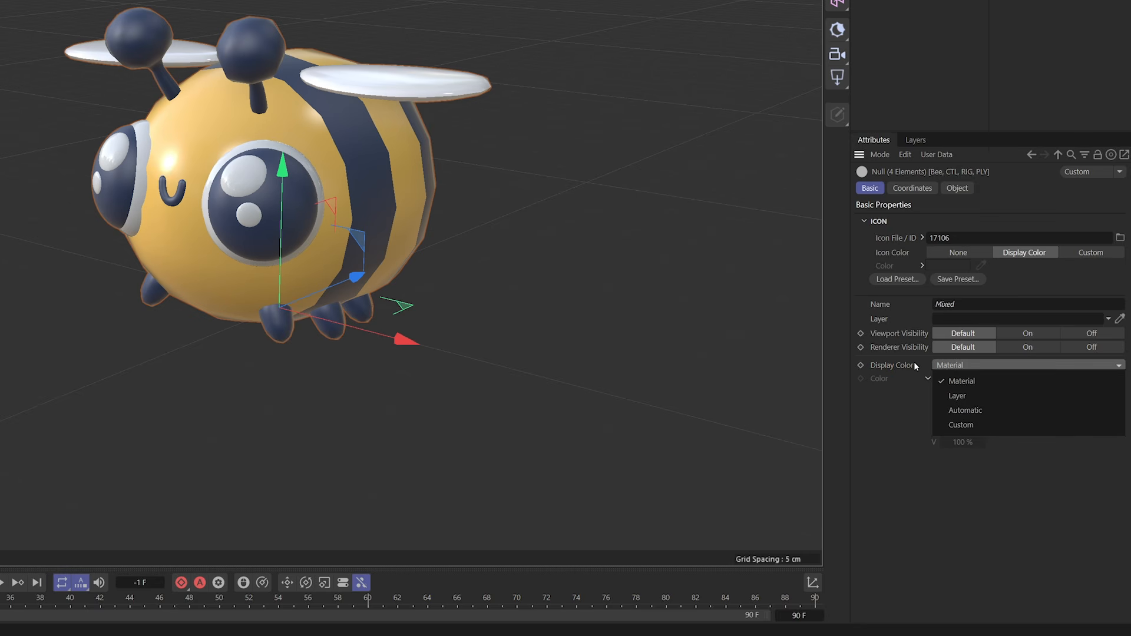
click(952, 411)
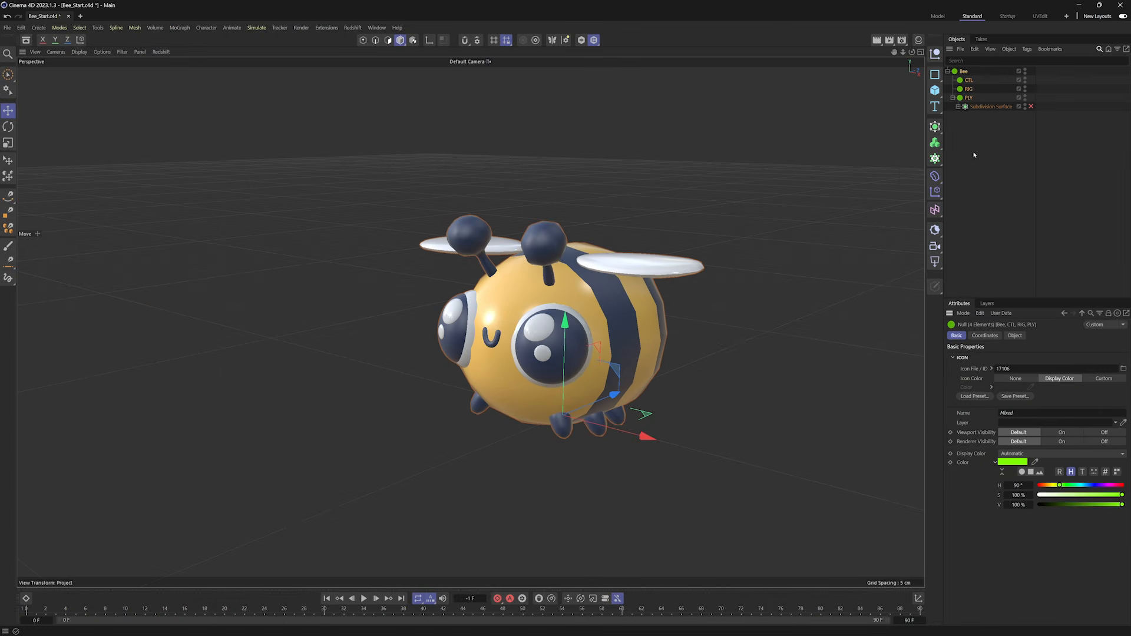
drag(1121, 494, 1029, 494)
Give the Bee null an orange display color with hue 45° and saturation 100%.
click(963, 71)
double_click(1016, 495)
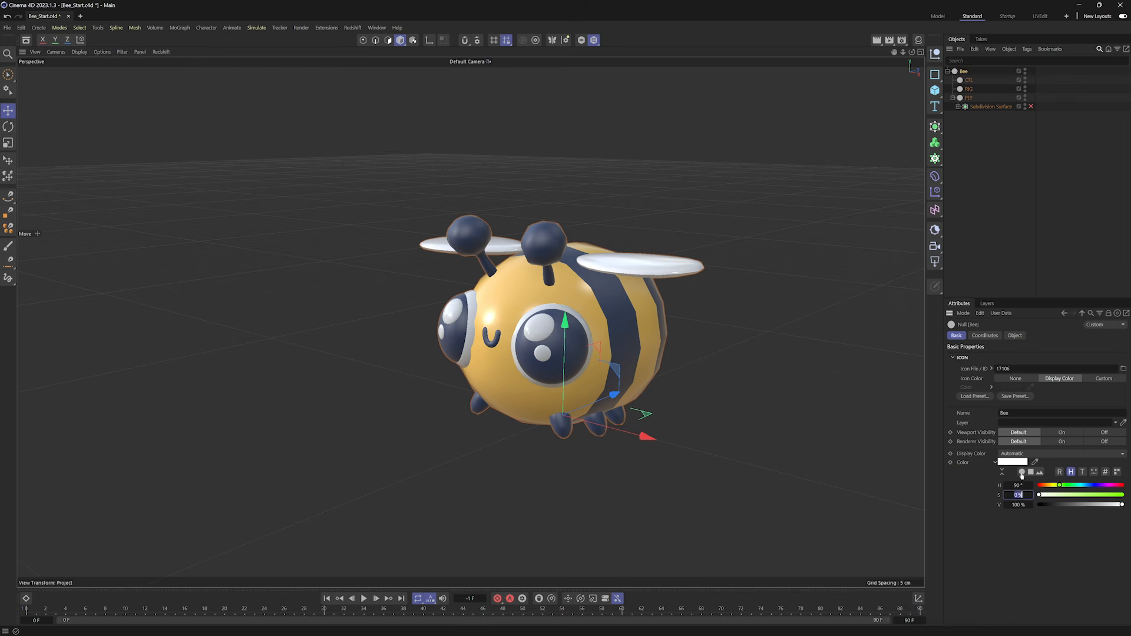
text(100)
key(Return)
double_click(1019, 486)
text(45)
key(Return)
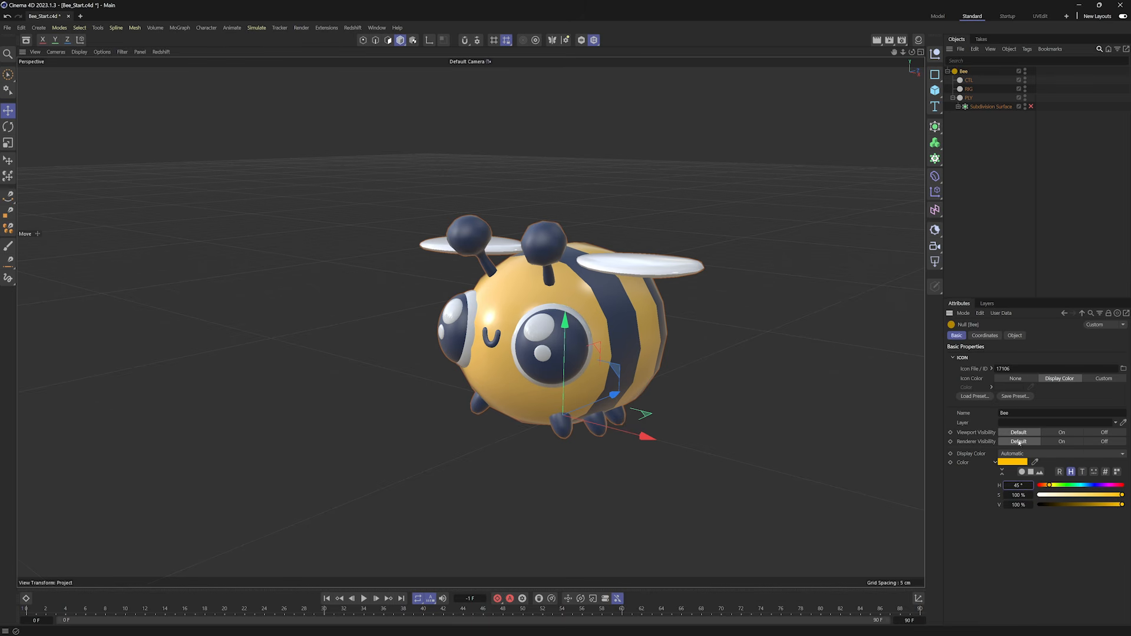
Give the CTL null a green display color with hue 90° and saturation 100%.
click(968, 80)
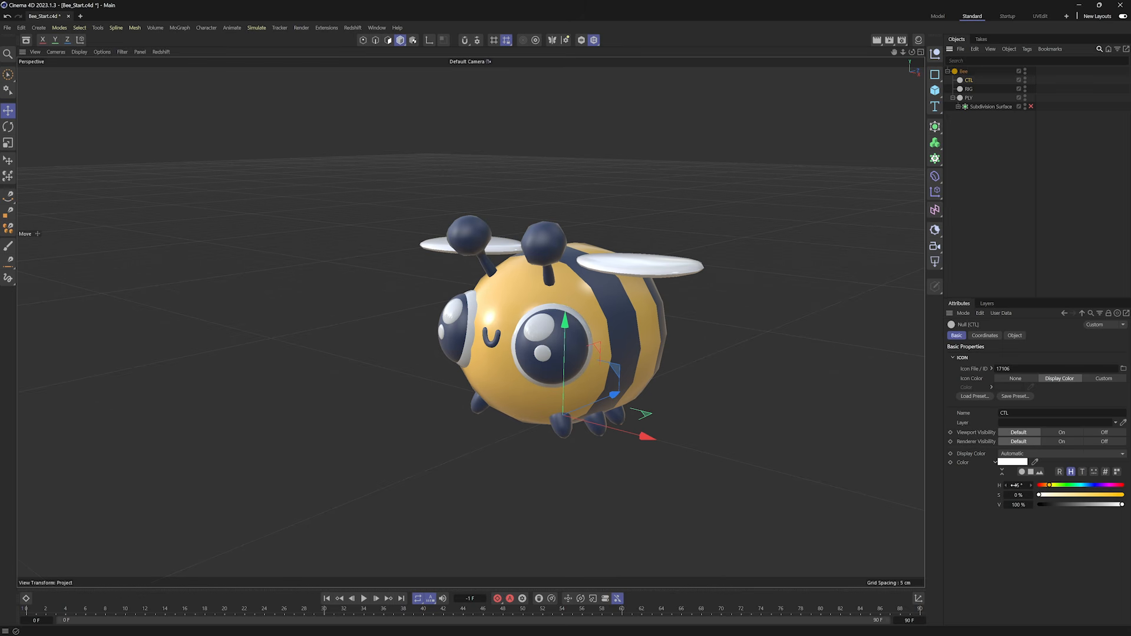
double_click(1019, 485)
text(90)
key(Return)
double_click(1017, 495)
text(100)
key(Return)
Give the RIG null a fully saturated red display color.
click(968, 89)
click(1046, 485)
drag(1047, 486, 1123, 495)
Give the PLY null a turquoise display color with hue 175° and saturation 100%, and clear the selection.
click(968, 97)
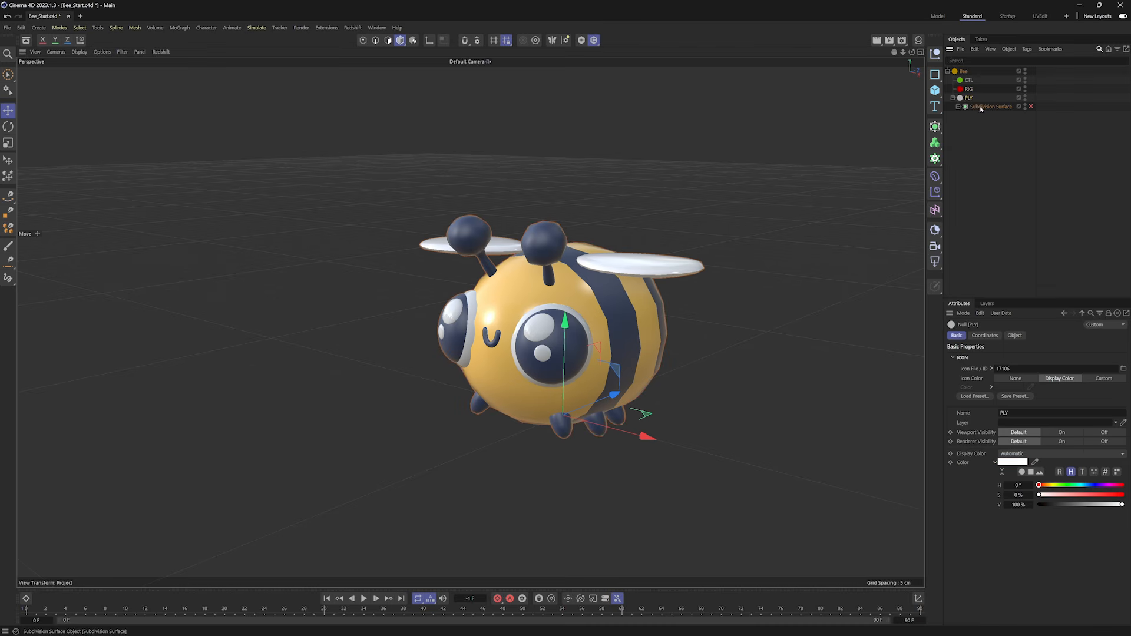
click(1080, 487)
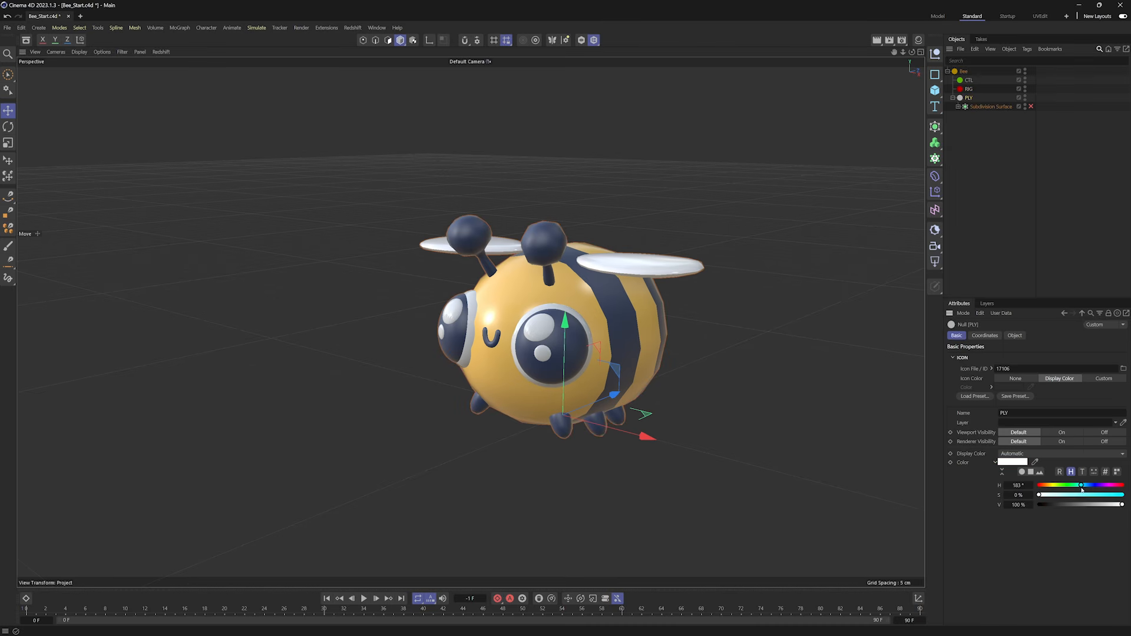
double_click(1018, 486)
text(175)
key(Tab)
text(100)
key(Return)
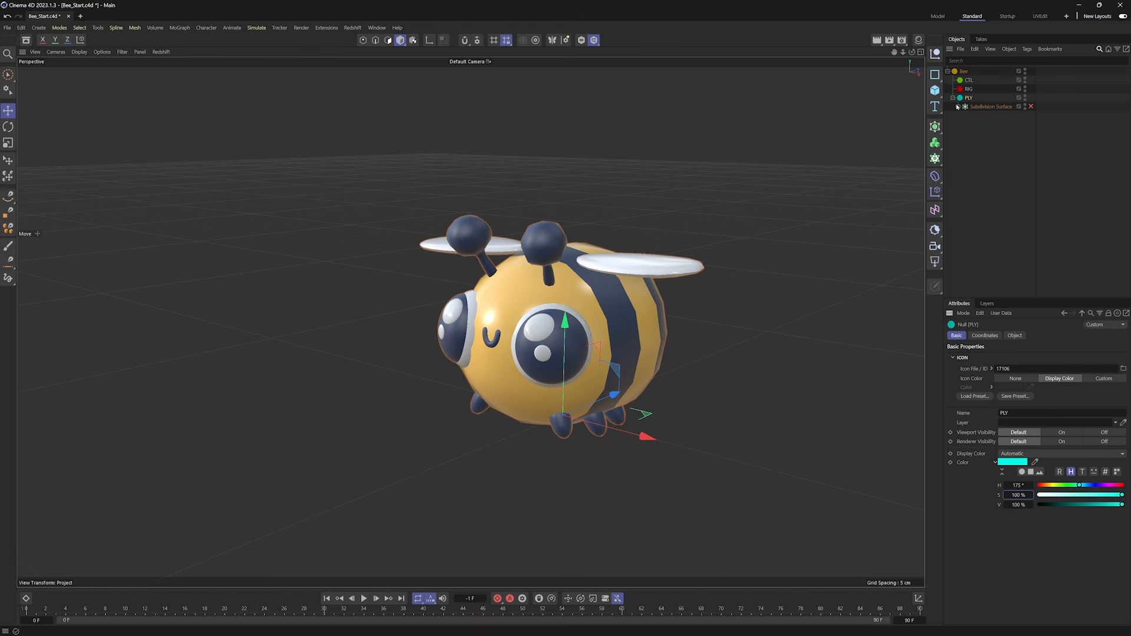
click(990, 134)
Expand the Subdivision Surface hierarchy and create three new layers in the scene.
click(958, 107)
click(986, 304)
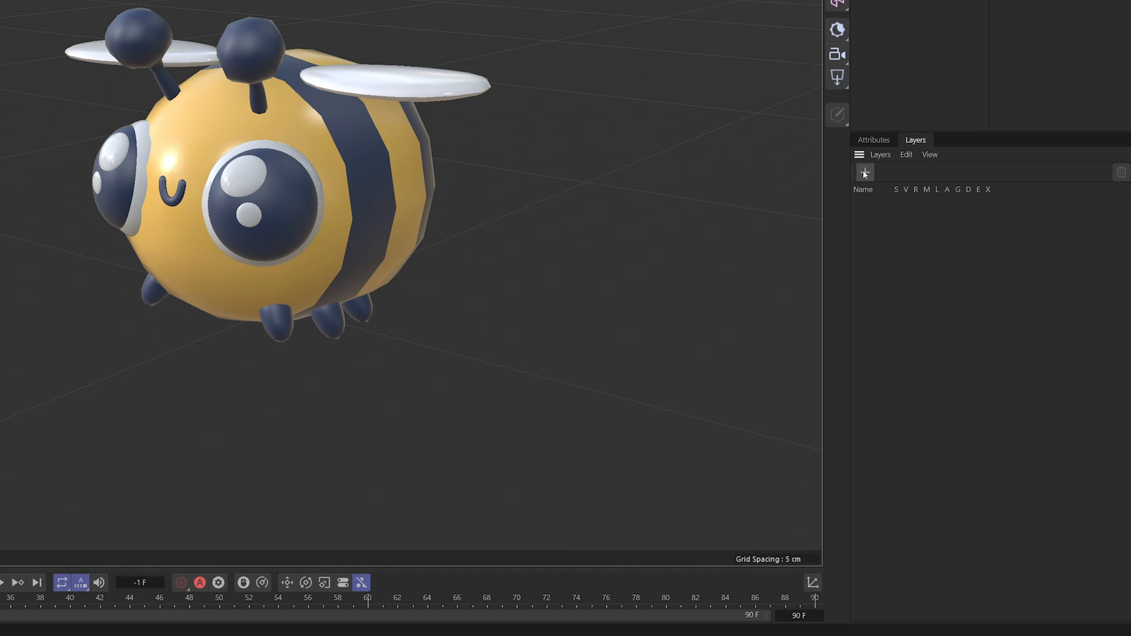
click(864, 172)
click(864, 173)
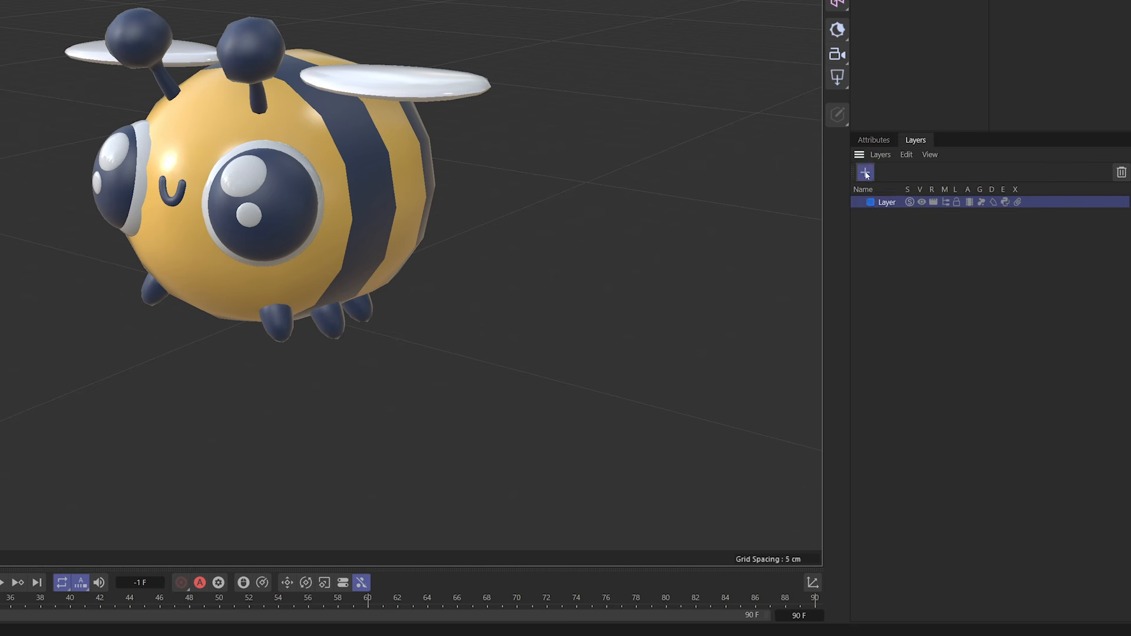
click(865, 173)
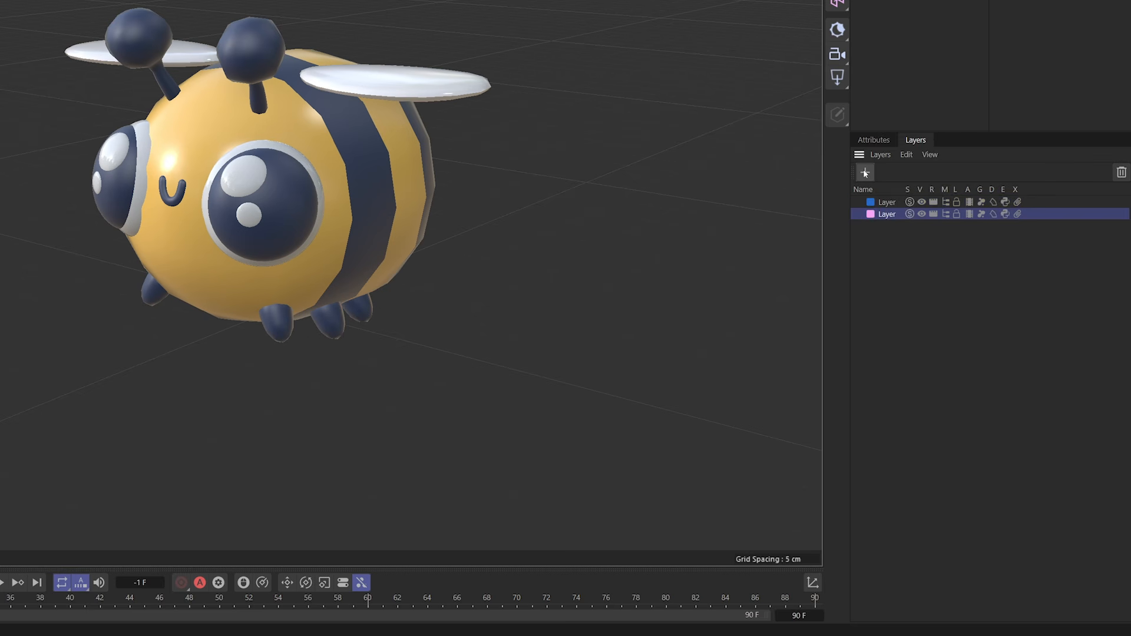
click(864, 172)
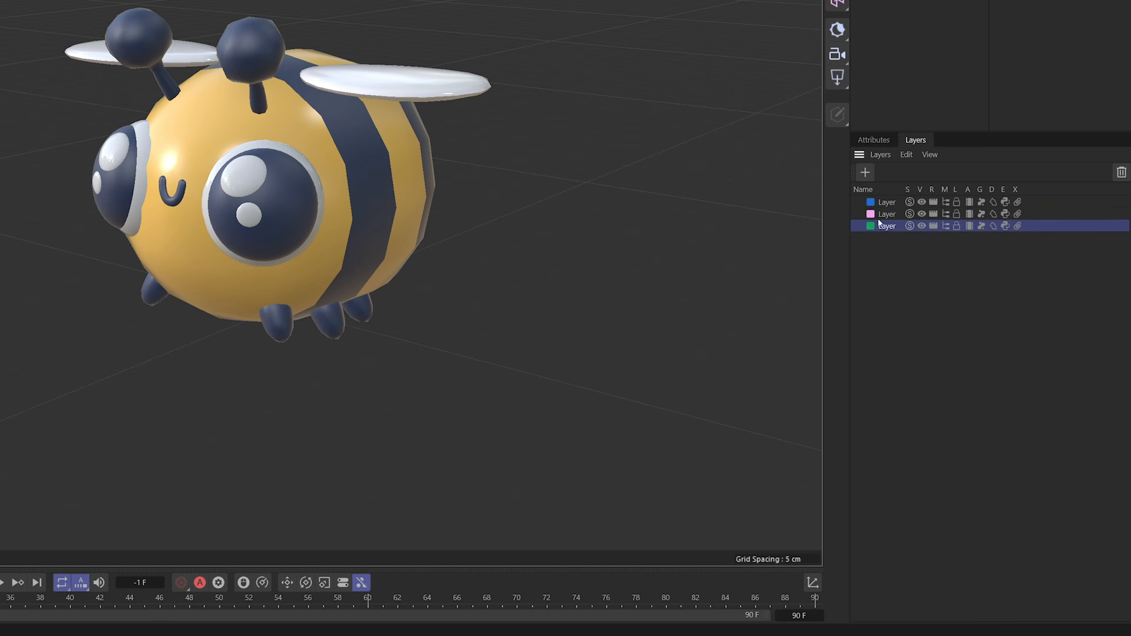
Rename the three layers Bee, RIG and PLY, and nest RIG and PLY under the Bee layer.
double_click(883, 203)
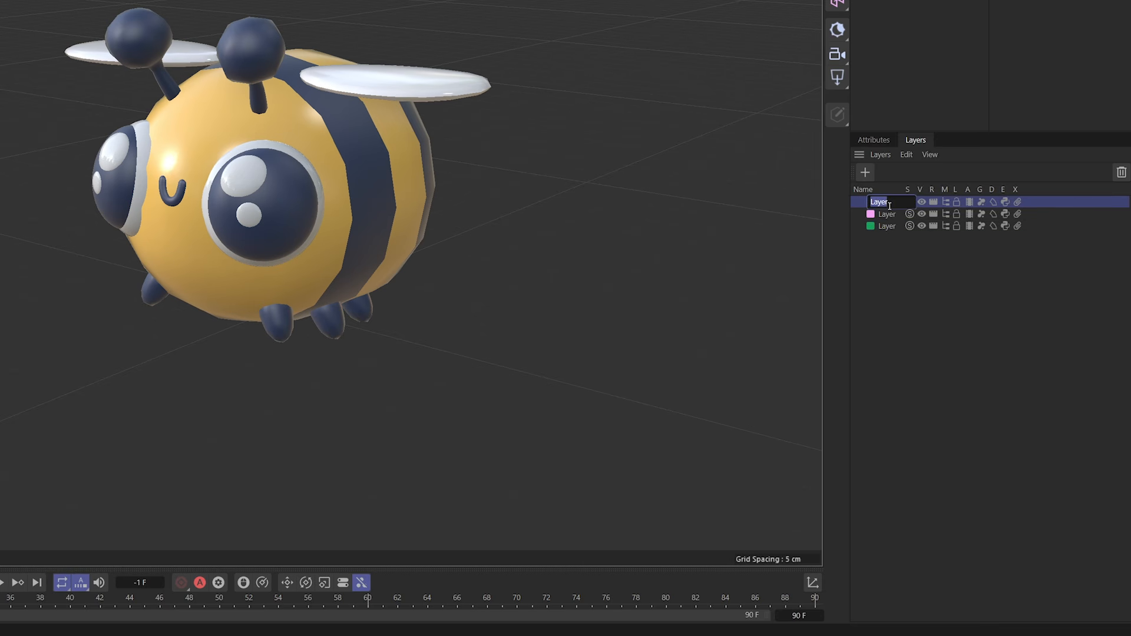
text(Bee)
double_click(883, 215)
text(RIG)
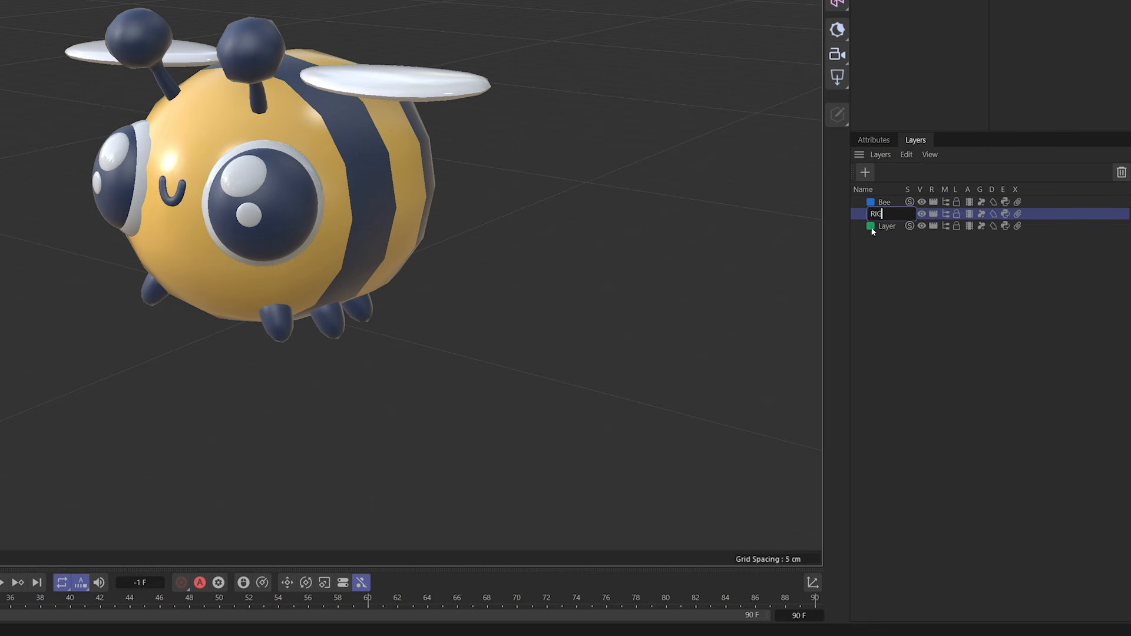
double_click(883, 226)
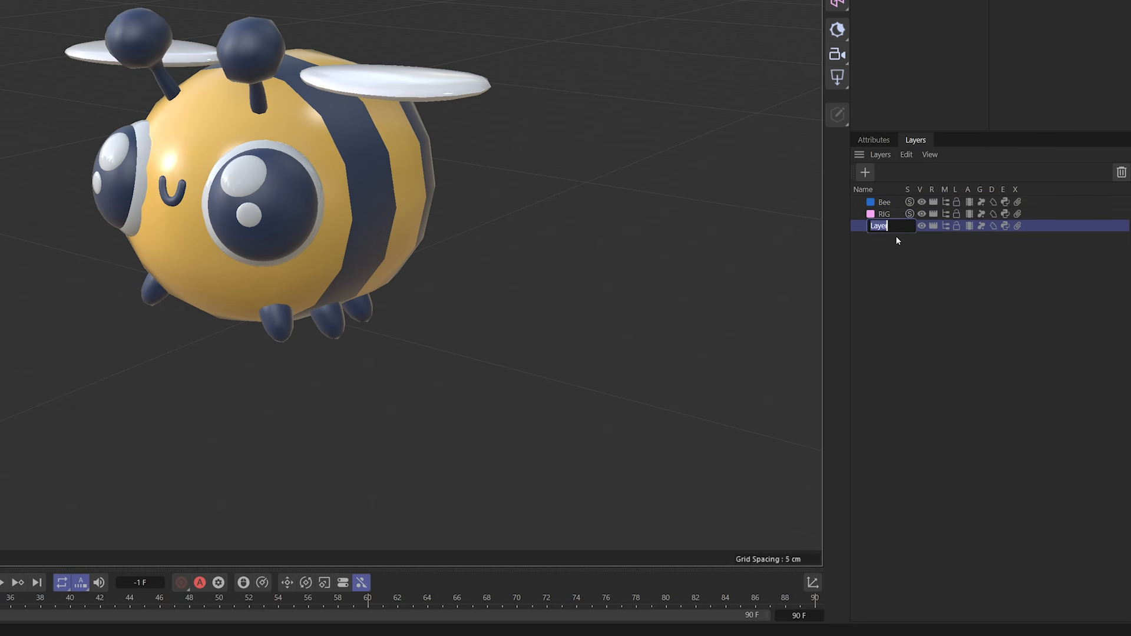
text(PLY)
key(Return)
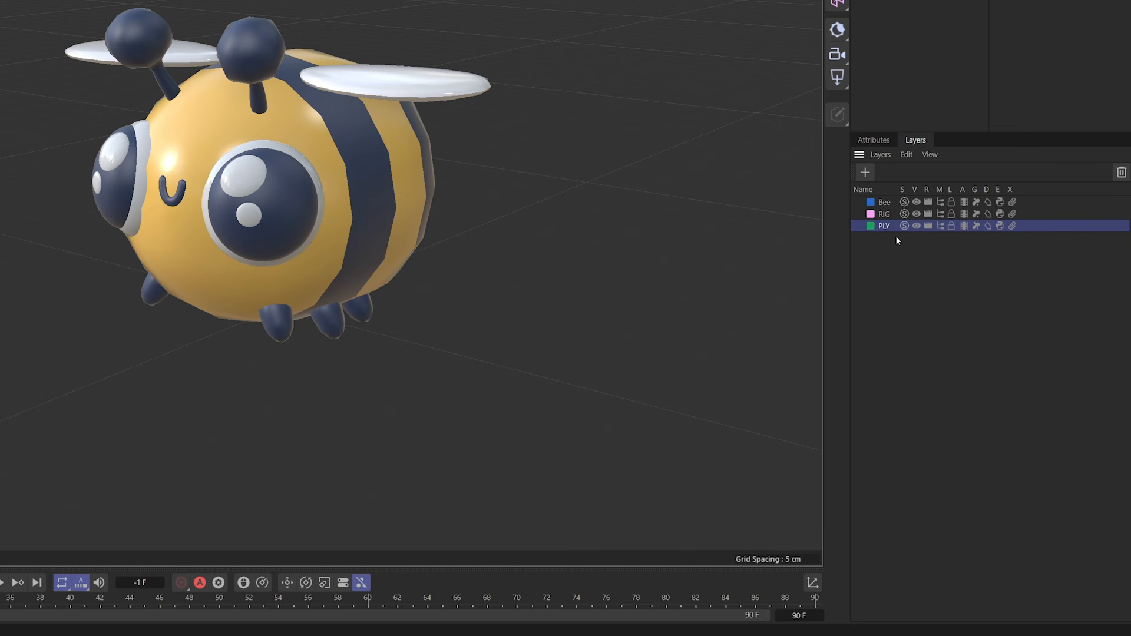
drag(870, 217, 881, 204)
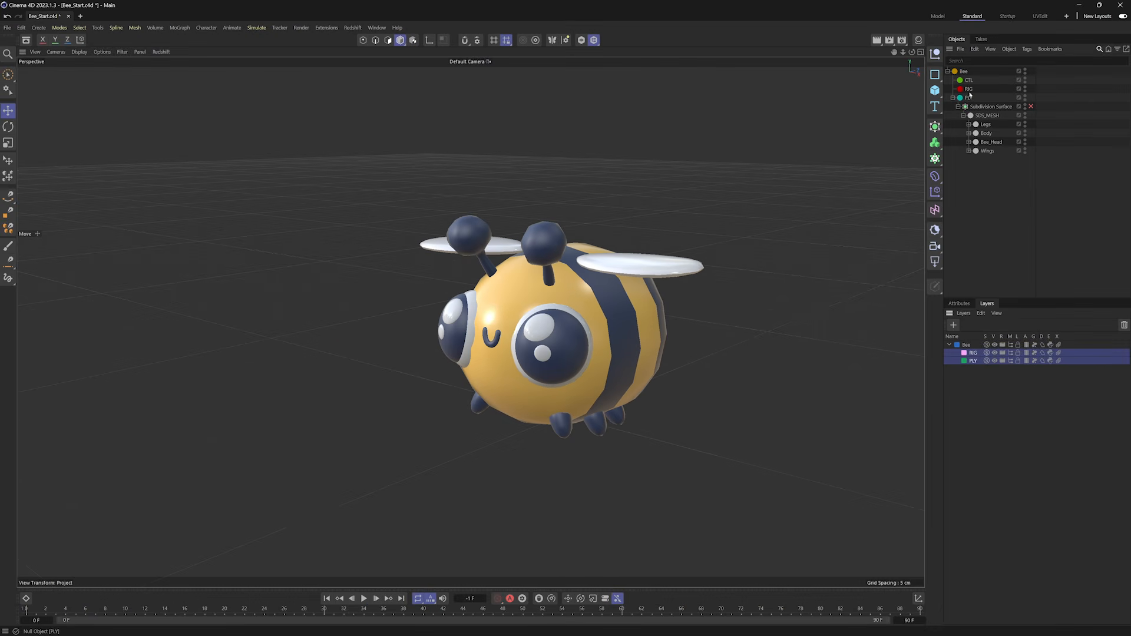
Assign the PLY null and its children to the PLY layer and test the layer's lock and visibility toggles.
drag(968, 99, 976, 365)
click(1019, 361)
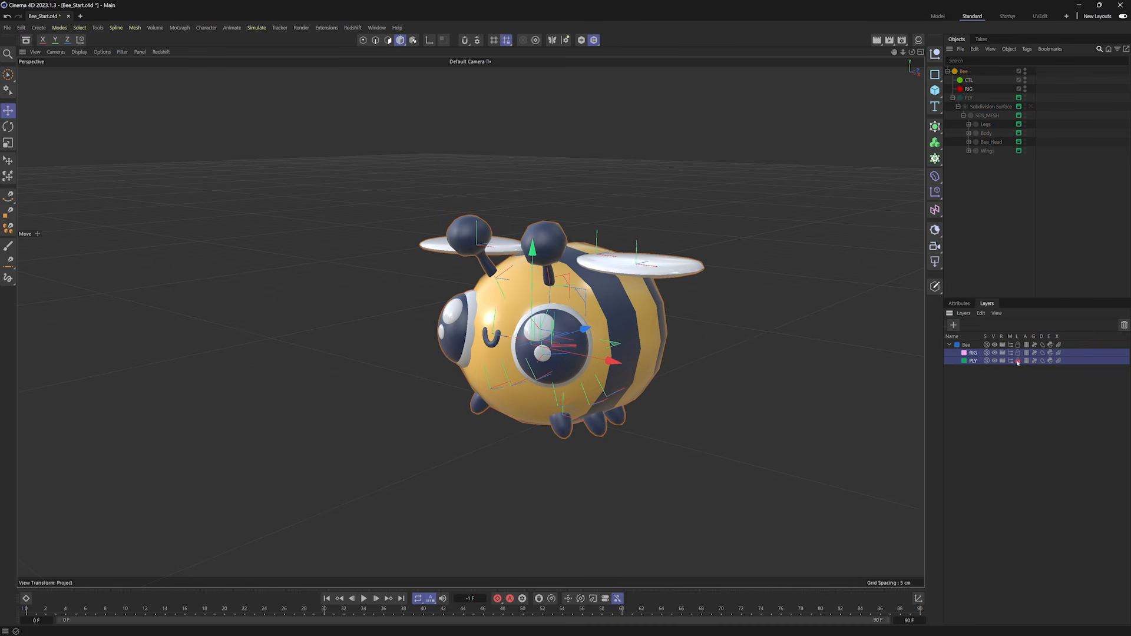
click(994, 360)
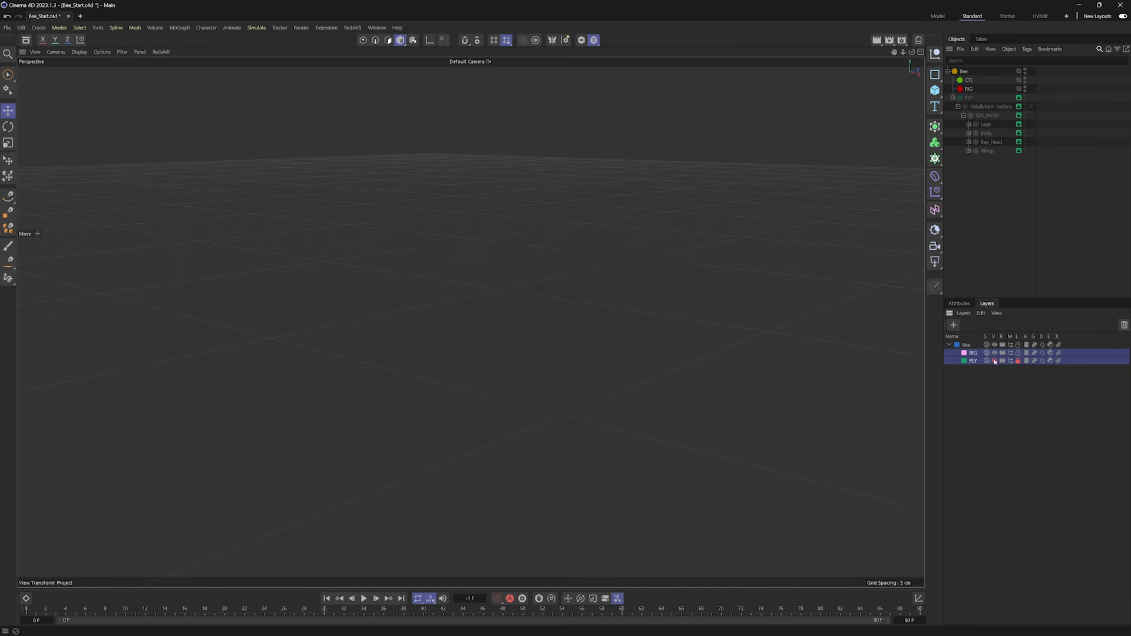
click(994, 361)
click(1018, 361)
Assign the RIG null to the RIG layer and the CTL and Bee nulls to the Bee layer.
drag(967, 90, 970, 352)
drag(966, 81, 966, 345)
drag(958, 70, 967, 347)
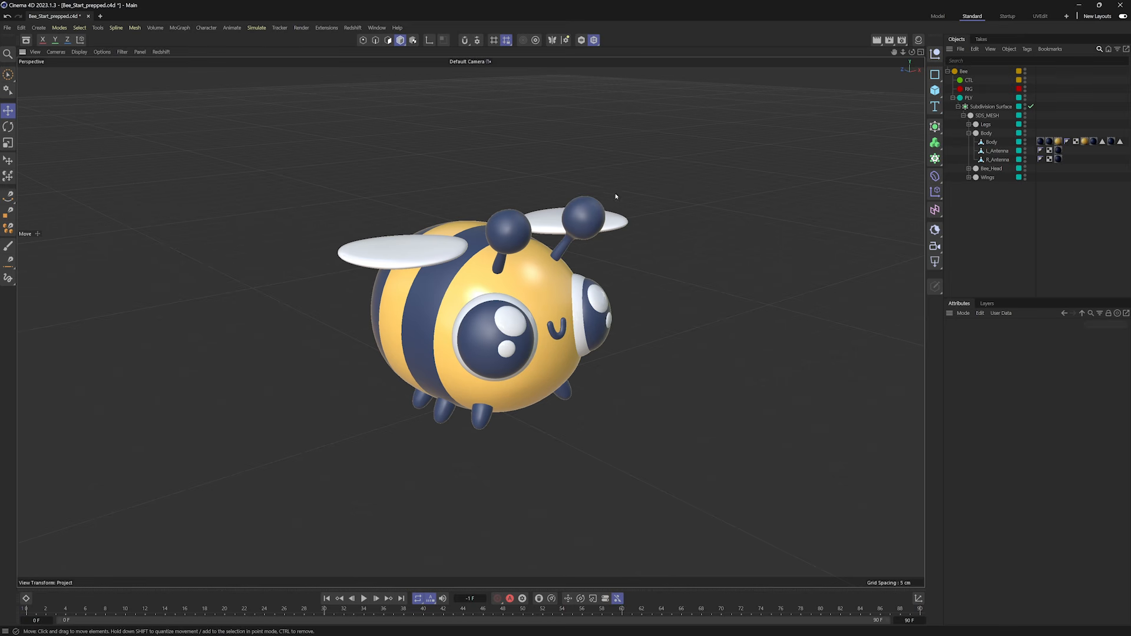
Move L_Antenna out of the Body group into the RIG null and hide the PLY hierarchy in the viewport.
click(996, 152)
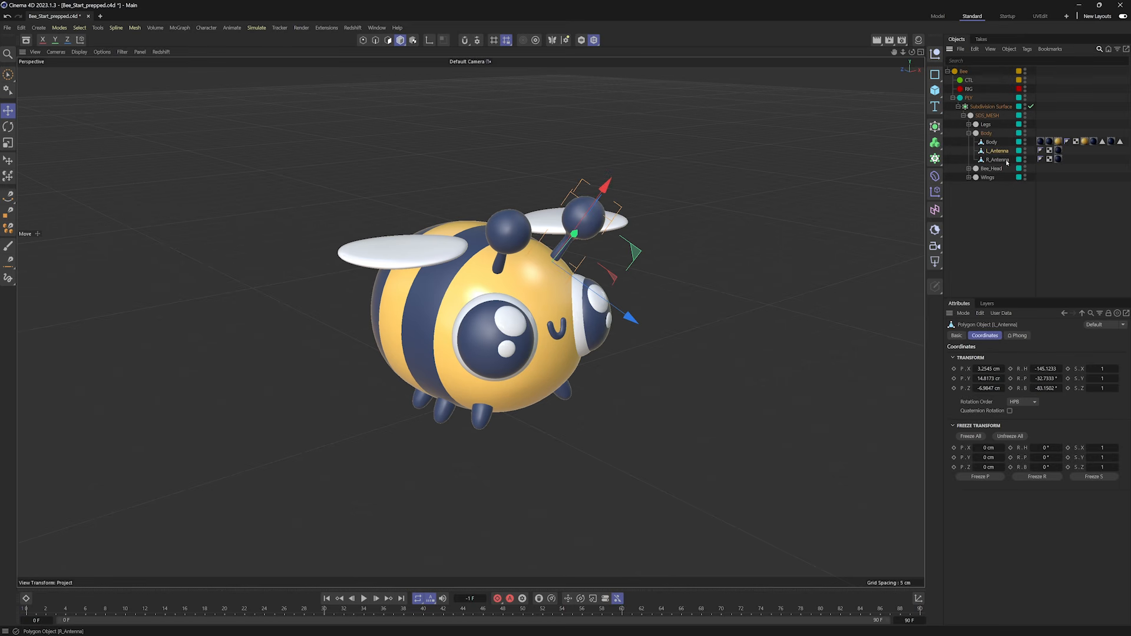
drag(993, 151, 973, 98)
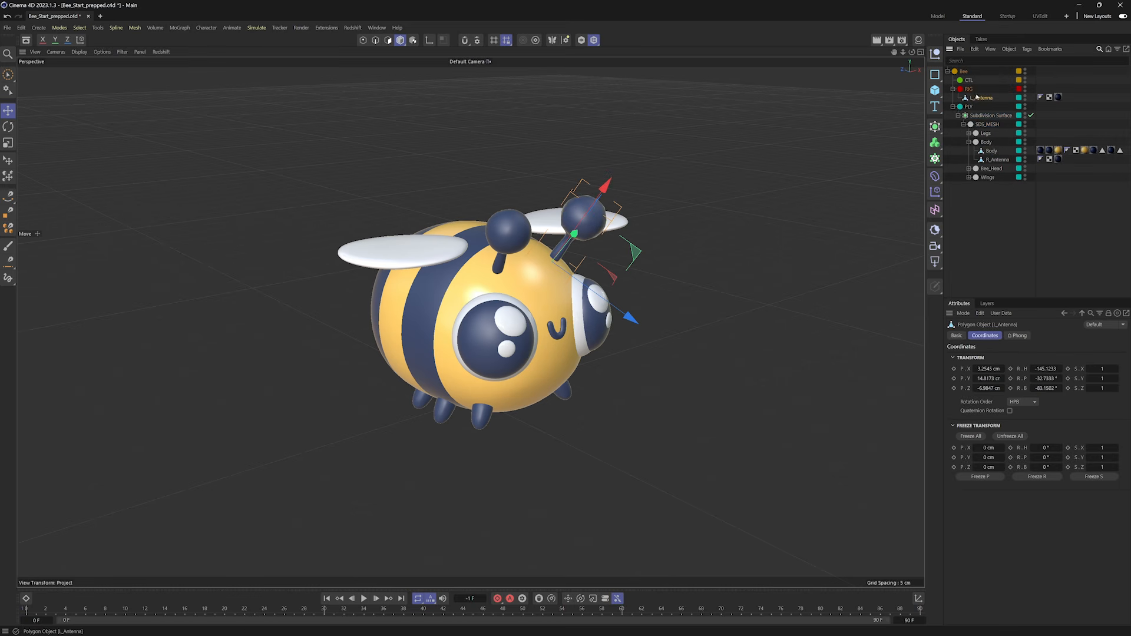
click(1026, 106)
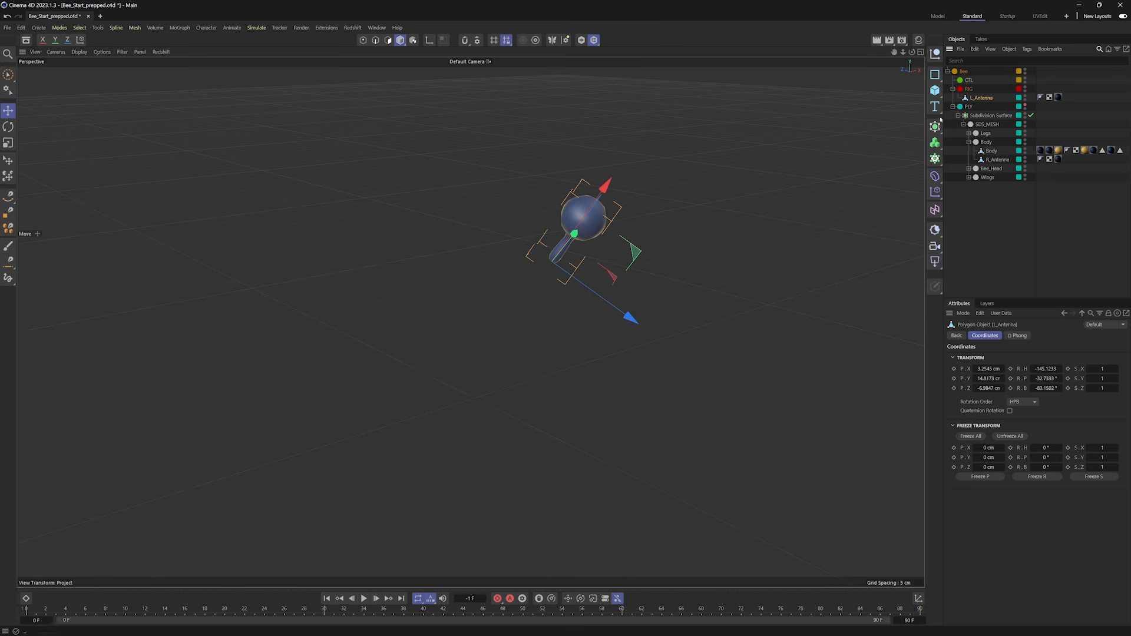
Add a Bend deformer as a child of L_Antenna.
alt+right_drag(578, 238, 675, 225)
alt+middle_drag(603, 202, 555, 241)
alt+drag(556, 240, 502, 216)
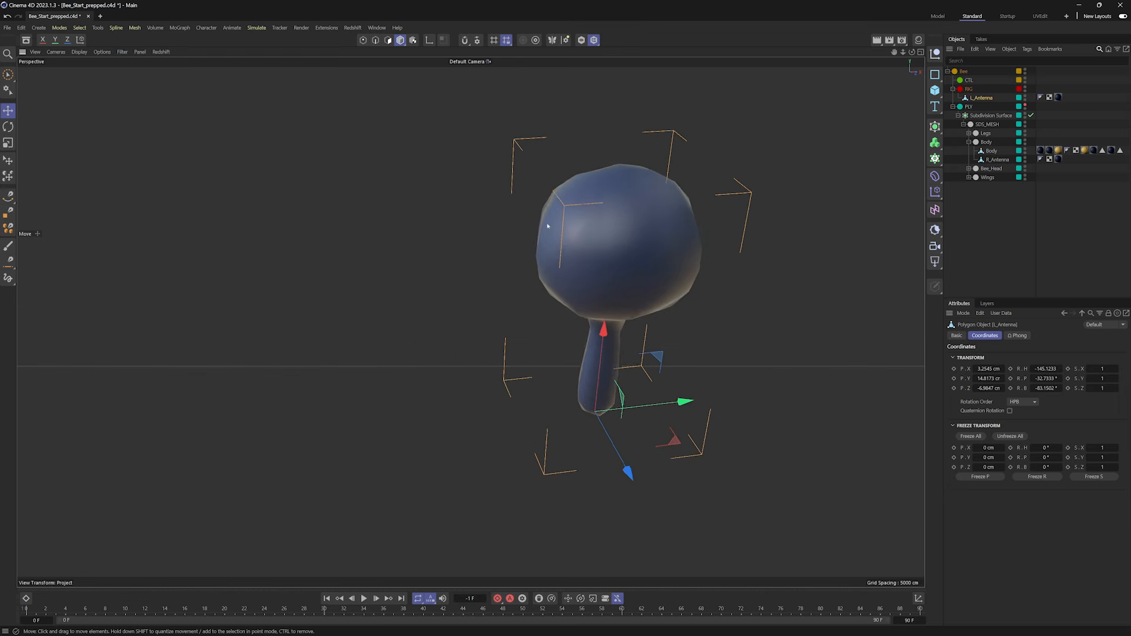
alt+middle_drag(603, 259, 507, 232)
alt+drag(507, 233, 537, 226)
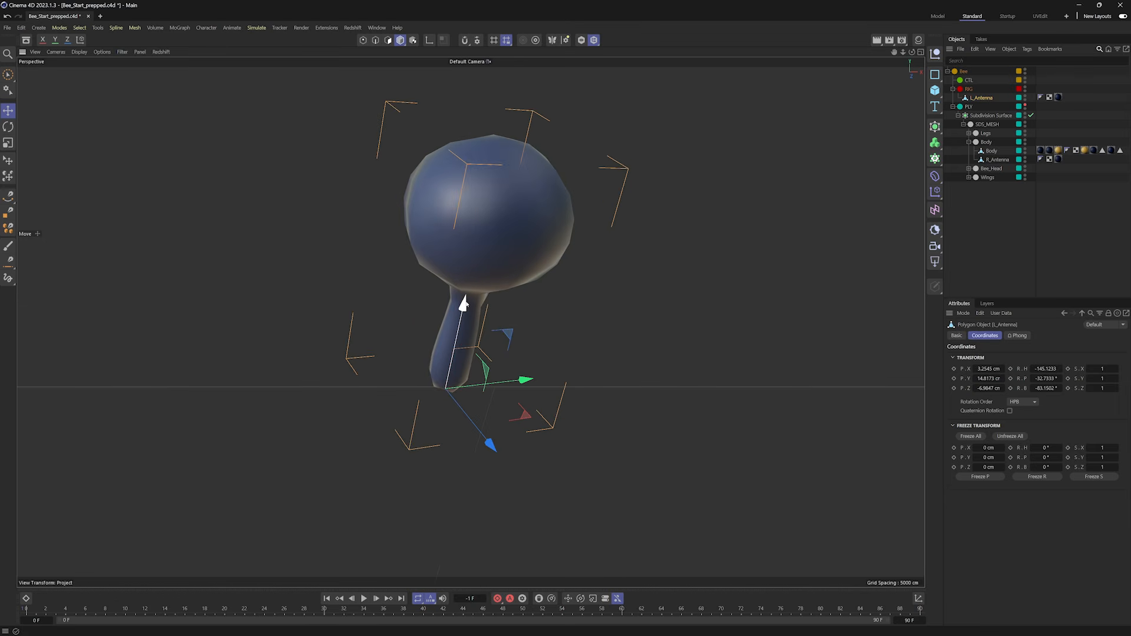
drag(463, 303, 466, 303)
key(shift+c)
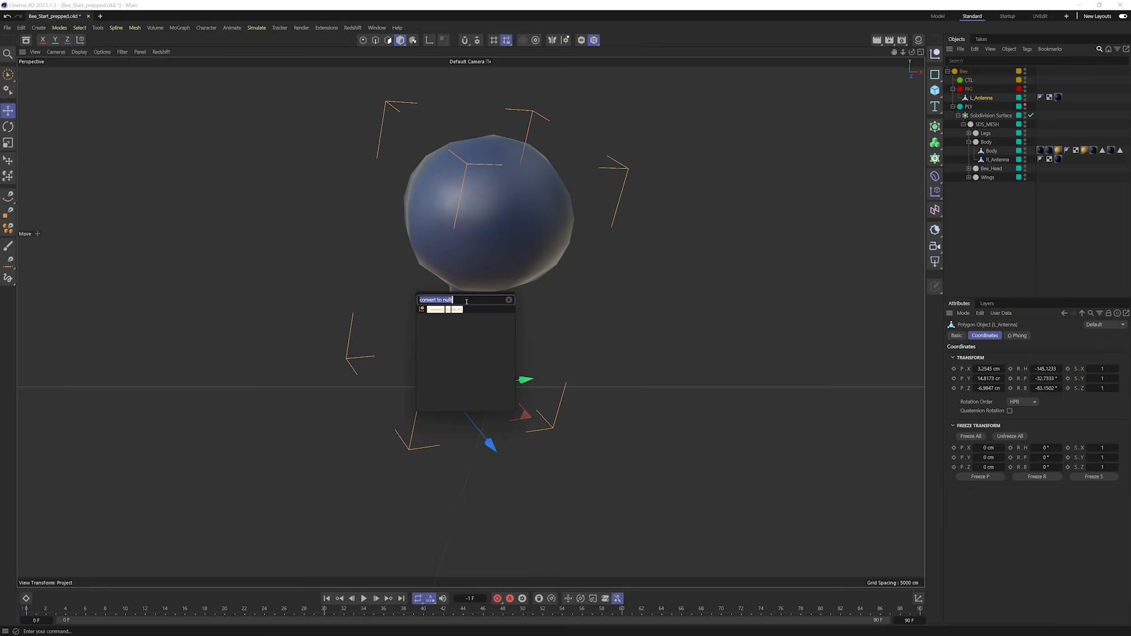
text(bend)
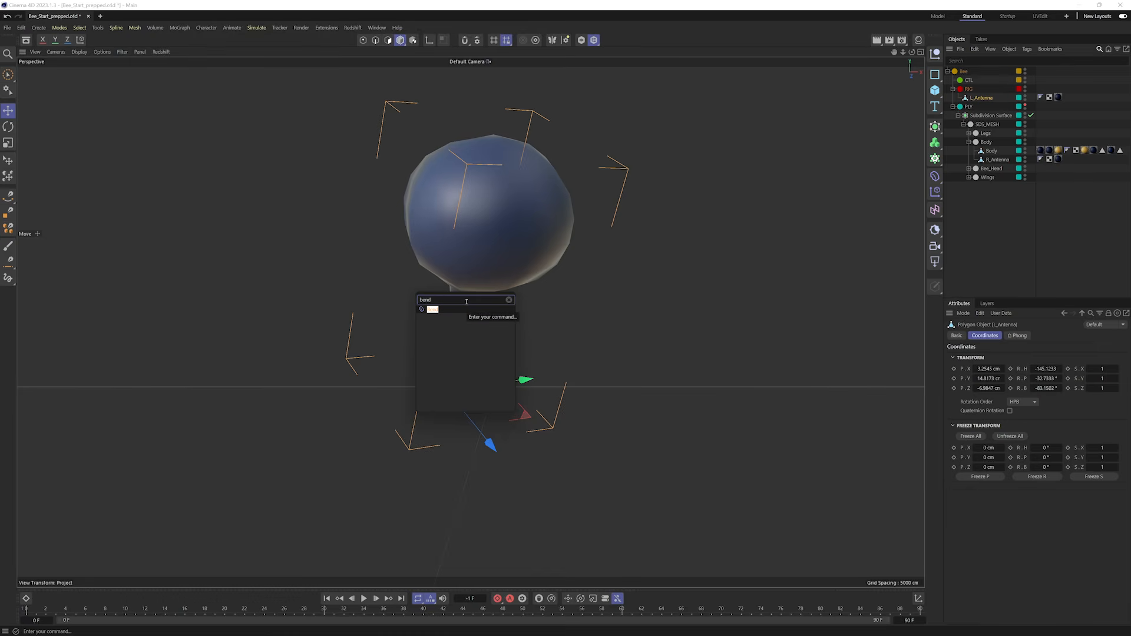
key(shift+Return)
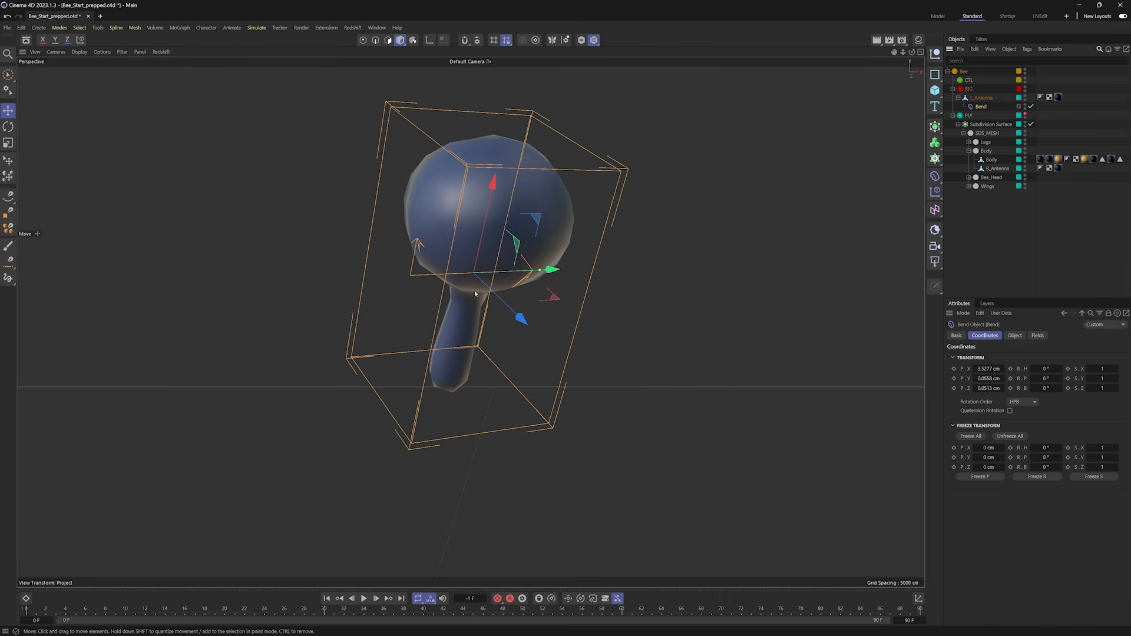
Try out the Bend's strength, set its alignment to X+ and fit it to the parent antenna.
click(1009, 335)
alt+drag(436, 316, 521, 337)
drag(1015, 398, 1037, 392)
alt+drag(596, 258, 556, 231)
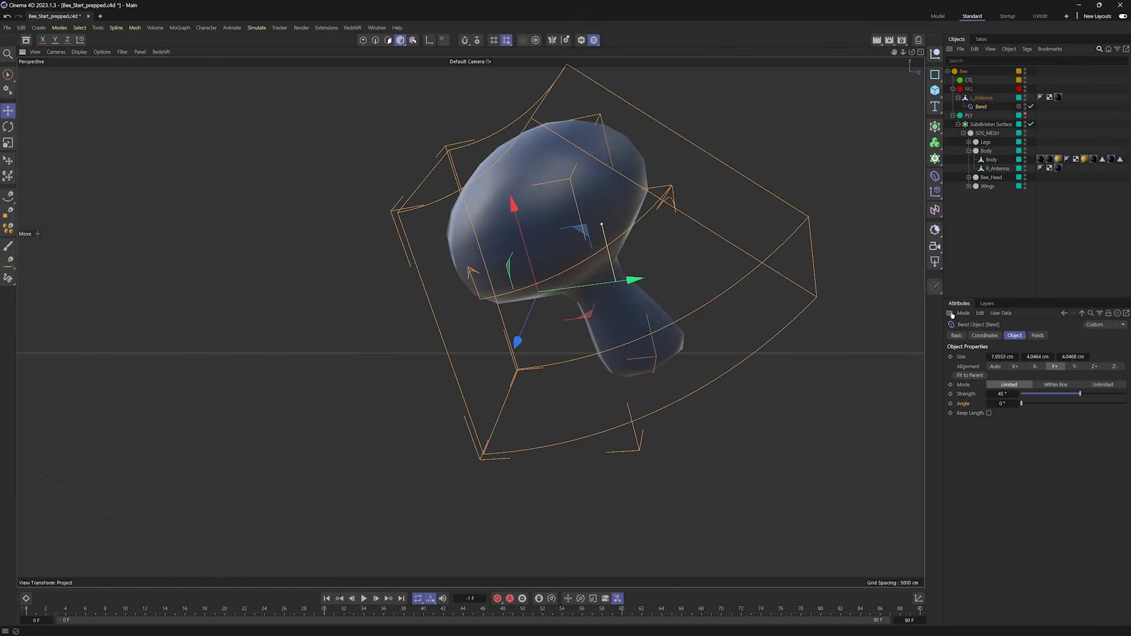
mouse_move(1002, 392)
mouse_down()
mouse_move(947, 393)
mouse_move(994, 393)
mouse_up()
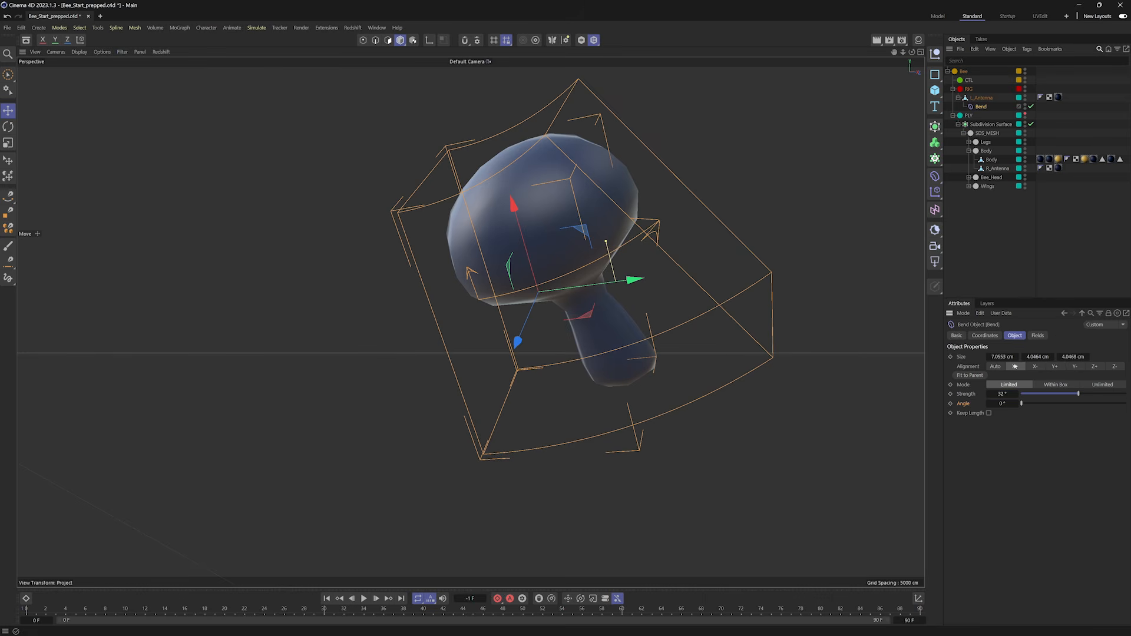
click(966, 376)
Test the Bend's strength and angle, enable Keep Length and set the strength to 48°.
mouse_move(995, 391)
mouse_down()
mouse_move(958, 403)
mouse_move(996, 403)
mouse_up()
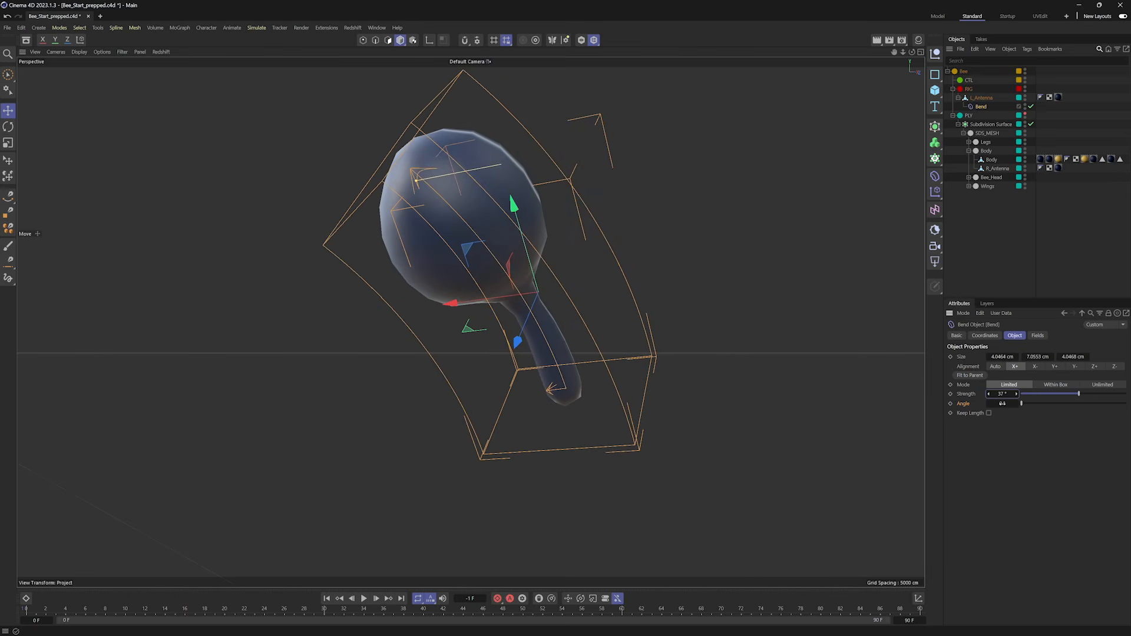
alt+middle_drag(460, 204, 520, 242)
alt+drag(520, 243, 537, 222)
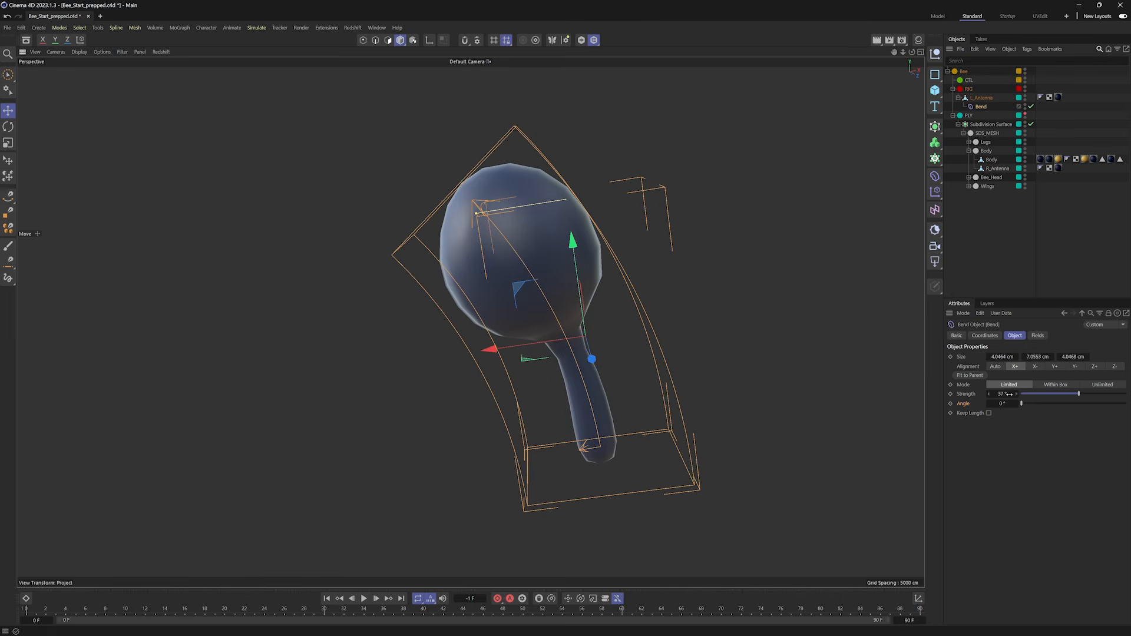
mouse_move(1009, 393)
mouse_down()
mouse_move(951, 386)
mouse_move(1025, 388)
mouse_up()
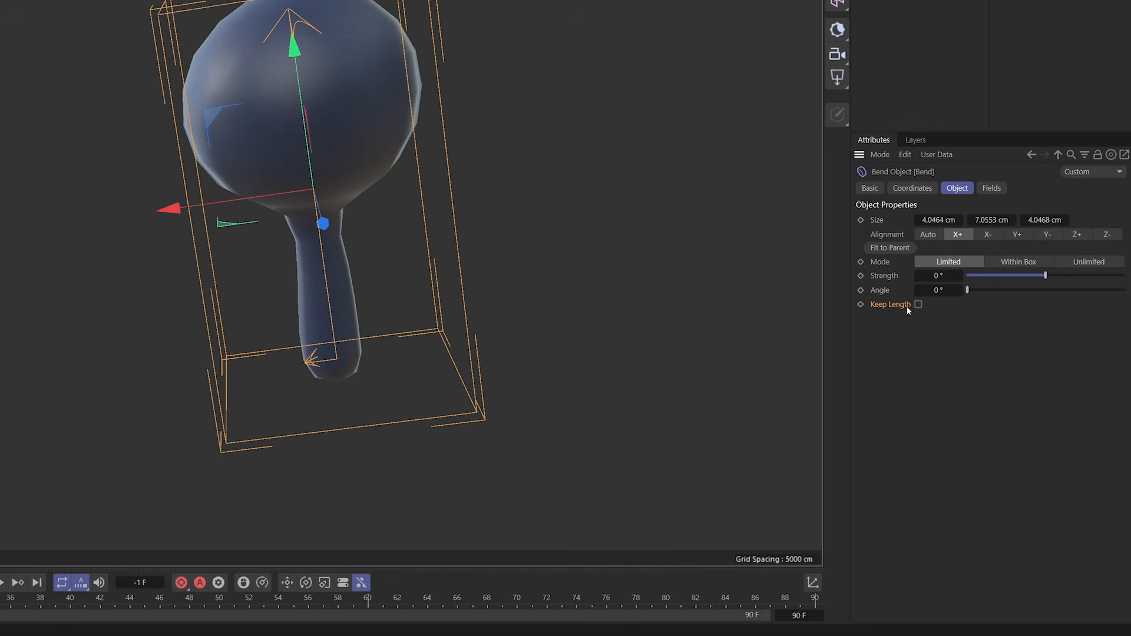
drag(959, 276, 957, 262)
drag(1009, 384, 1020, 384)
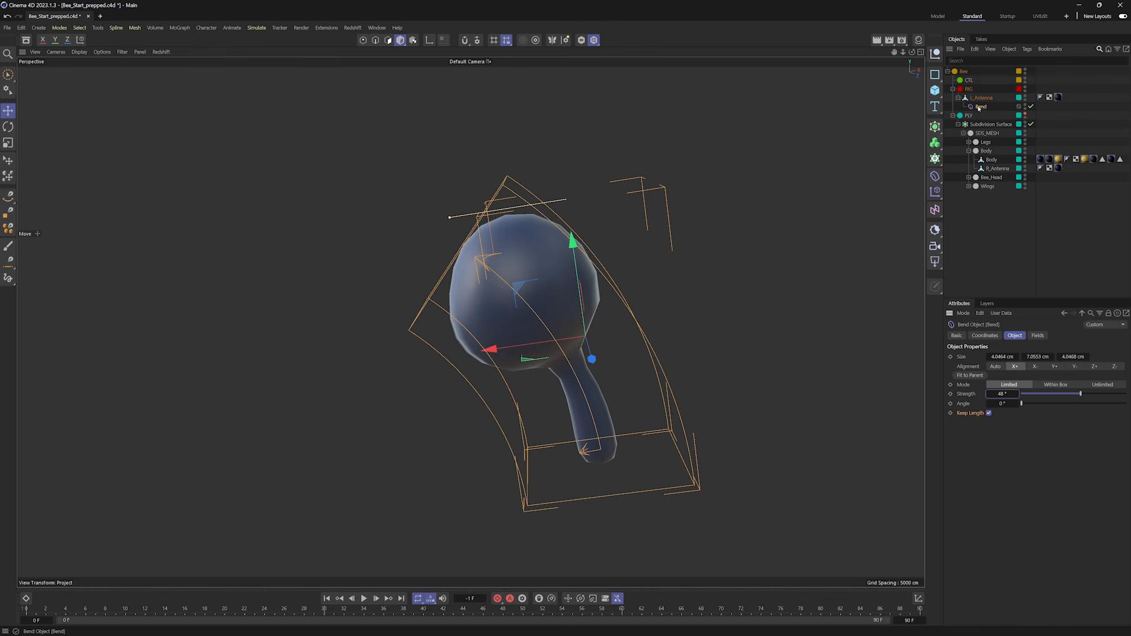
Shorten the Bend's Y size to 3.4553 cm and move it down the antenna stem to an X position of about 1.698 cm.
drag(1021, 357, 1021, 358)
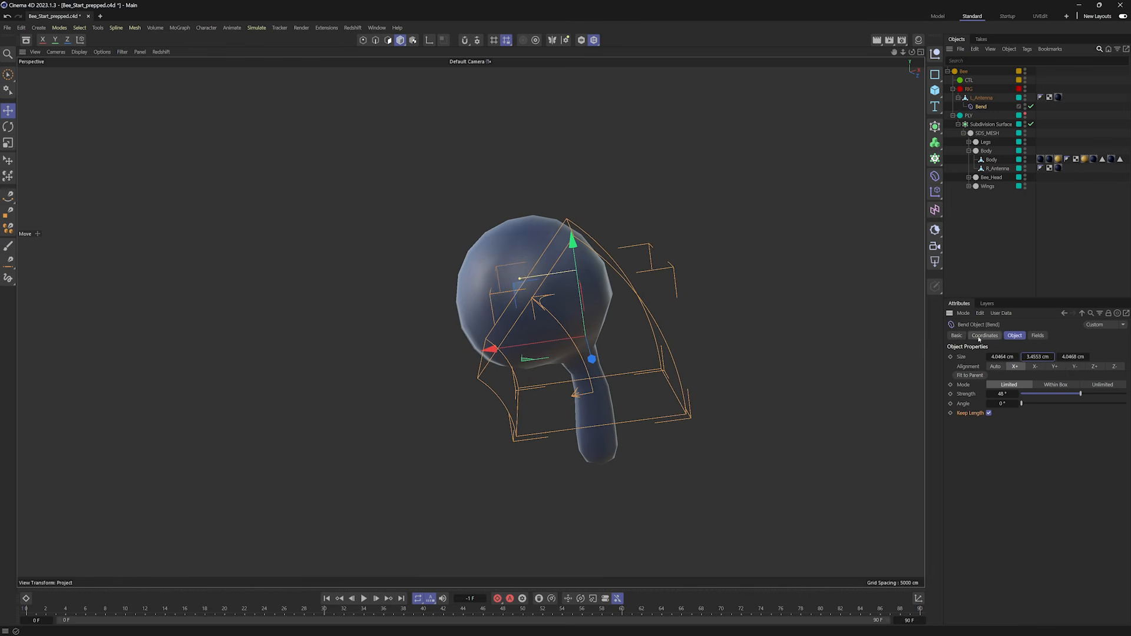
click(984, 335)
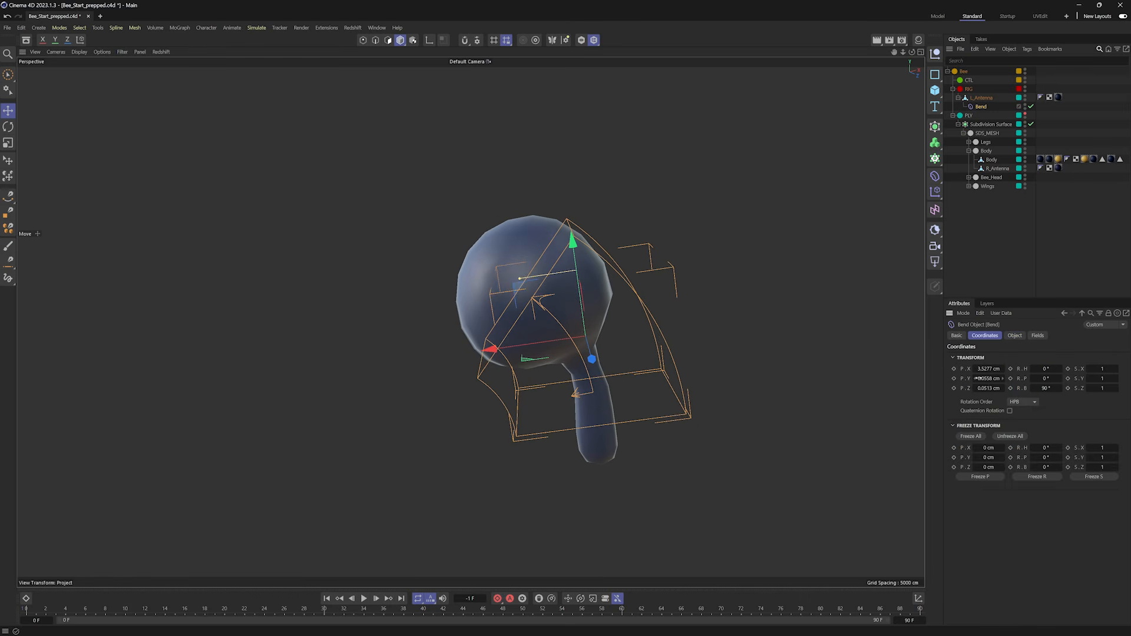
drag(572, 241, 581, 321)
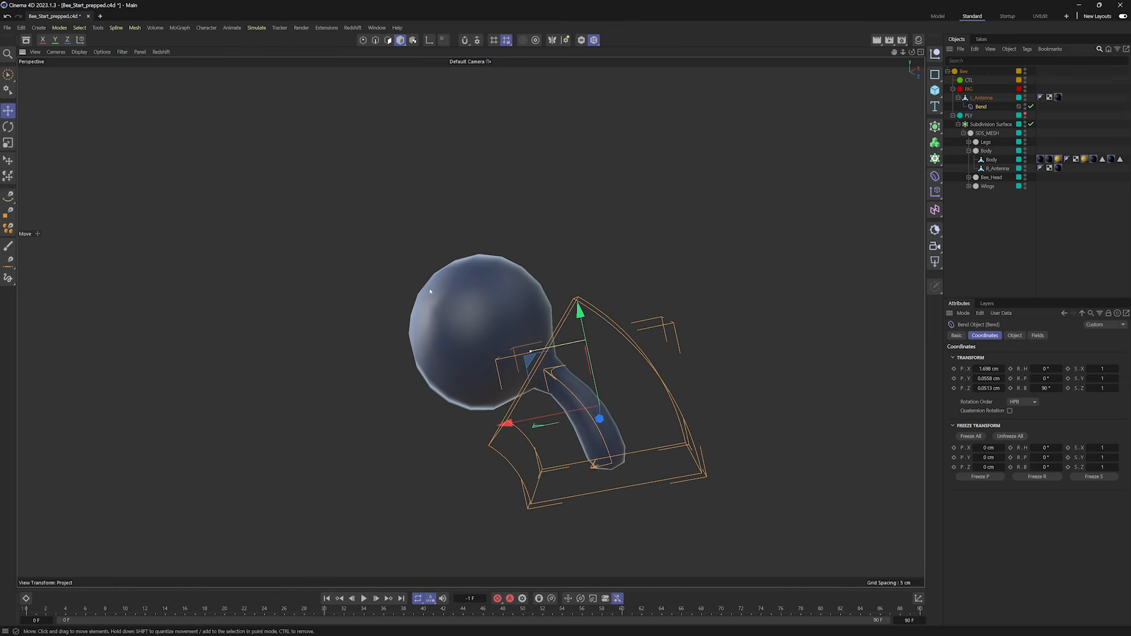
Shrink the Bend's cage around the antenna stem, setting its size to 2.5 cm on all three axes.
click(1014, 335)
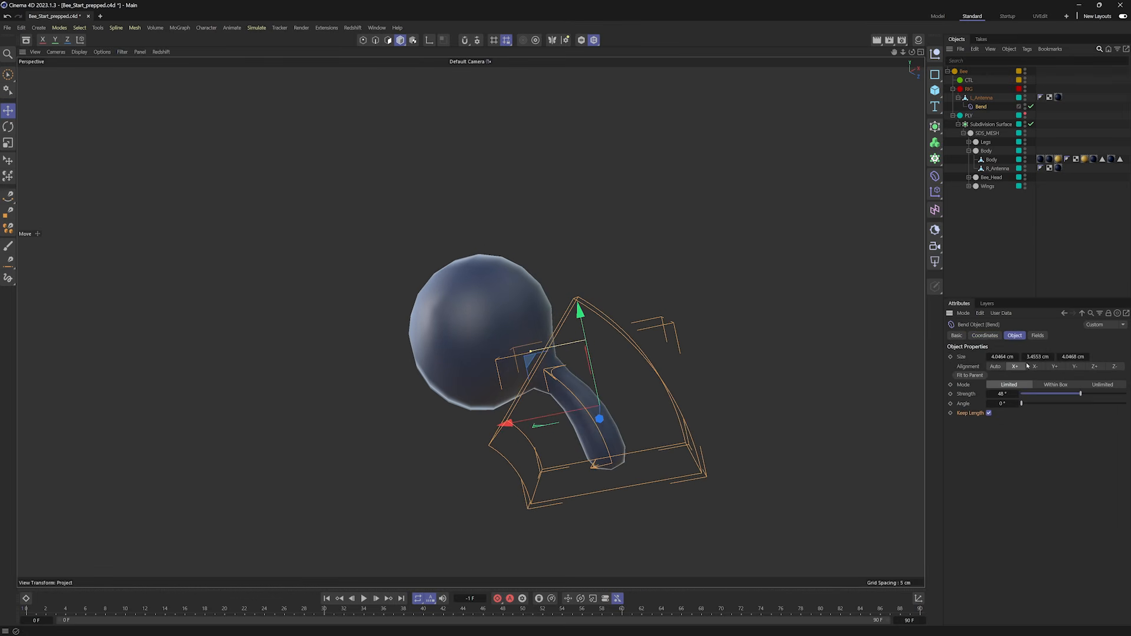
drag(1034, 356, 895, 342)
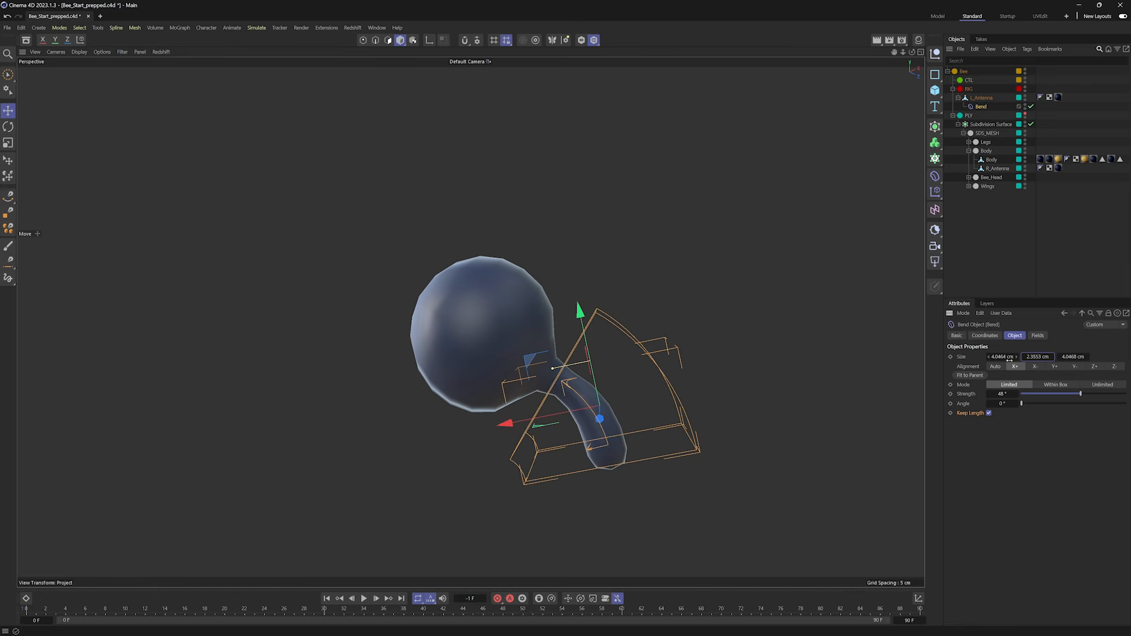
drag(1013, 356, 971, 355)
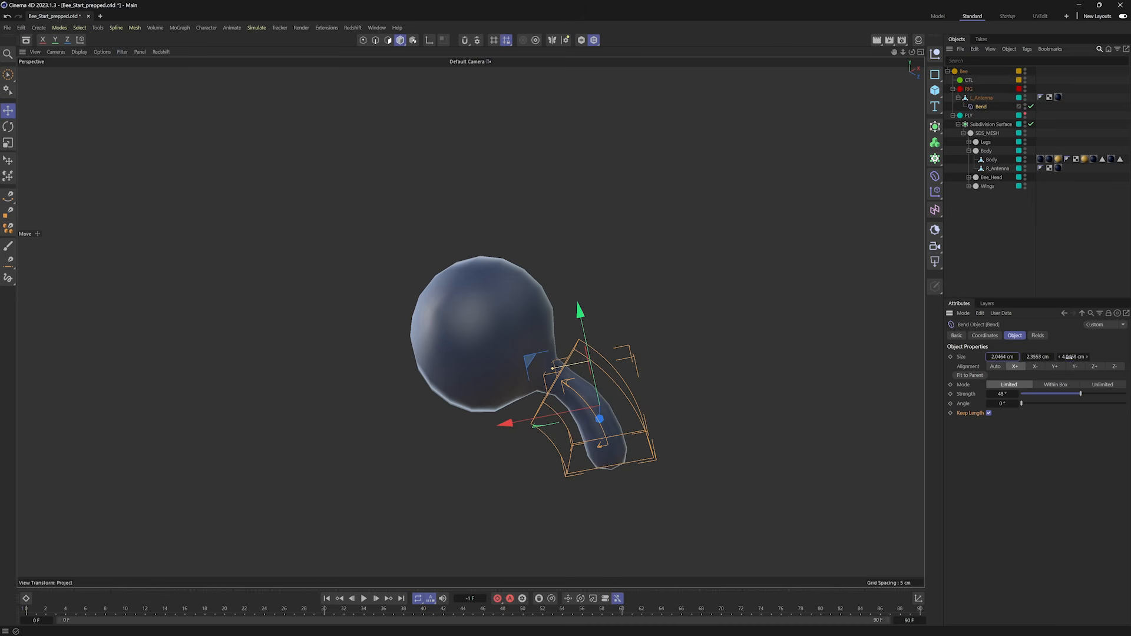
drag(1063, 356, 1067, 357)
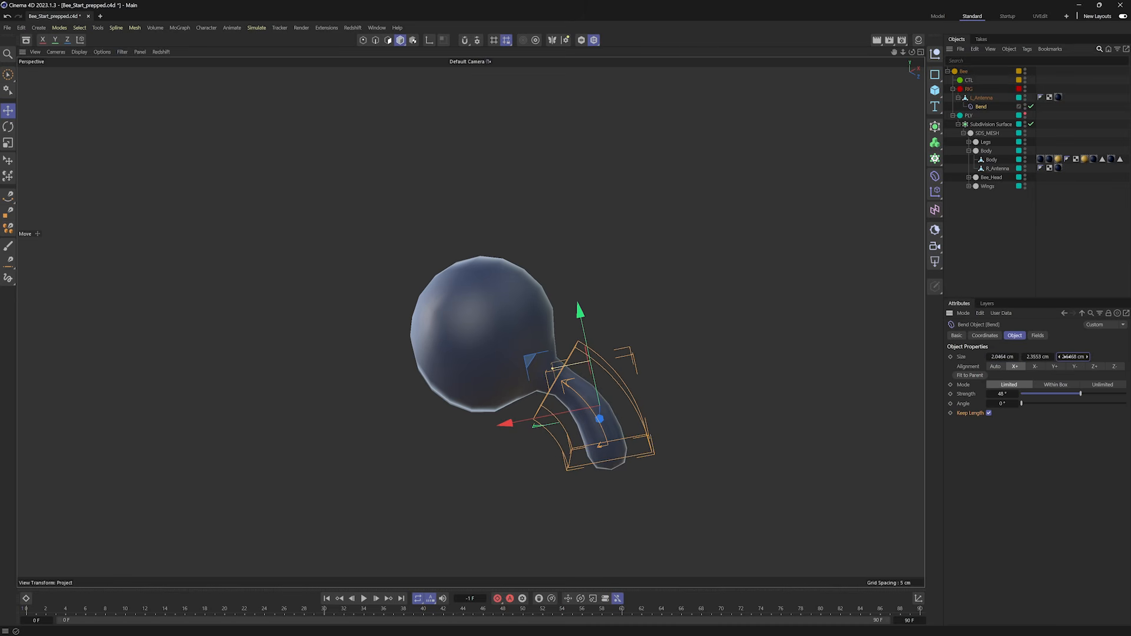
key(Return)
double_click(1006, 357)
text(2.5)
key(Return)
double_click(1029, 358)
text(2.5)
key(Return)
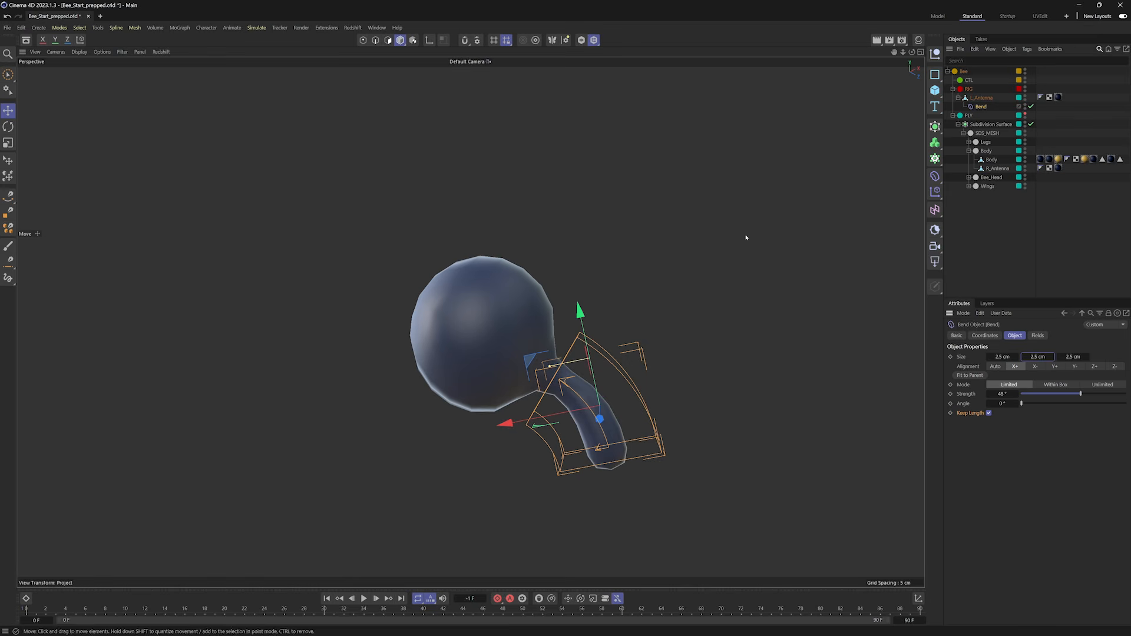
Test the resized Bend at 70° strength and reset its strength and angle to 0°.
alt+drag(648, 370, 728, 357)
mouse_move(1016, 394)
mouse_down()
mouse_move(967, 388)
mouse_move(995, 390)
mouse_move(1001, 403)
mouse_move(989, 403)
mouse_move(1017, 410)
mouse_up()
right_click(1016, 403)
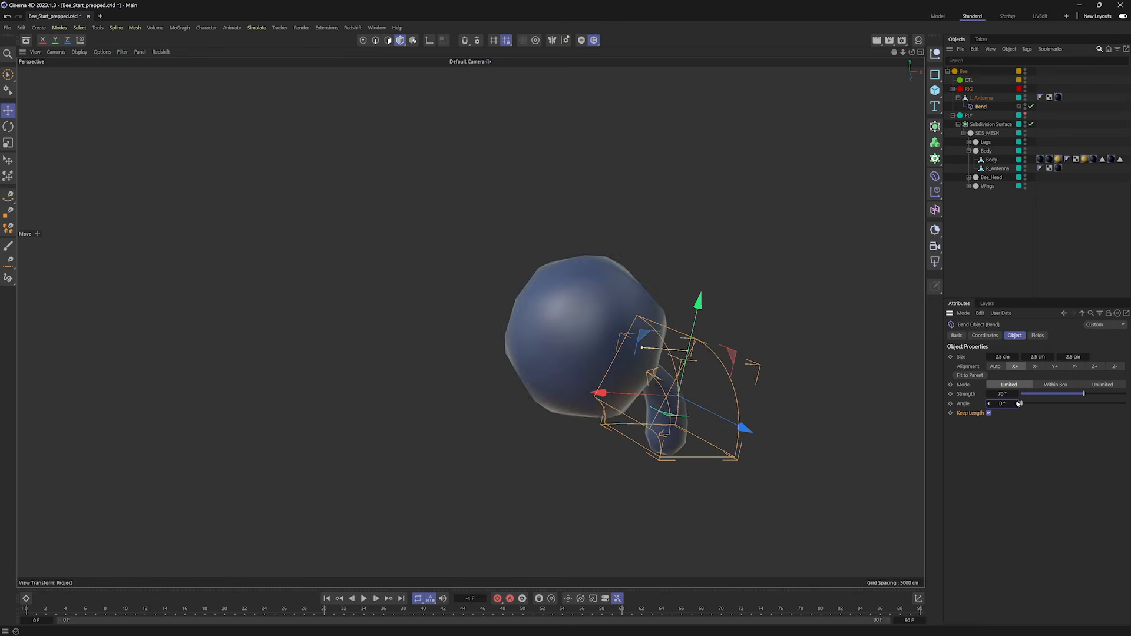
right_click(1016, 394)
alt+middle_drag(674, 307, 603, 338)
alt+drag(603, 338, 548, 365)
scroll(653, 298, down, 4)
alt+middle_drag(665, 268, 593, 272)
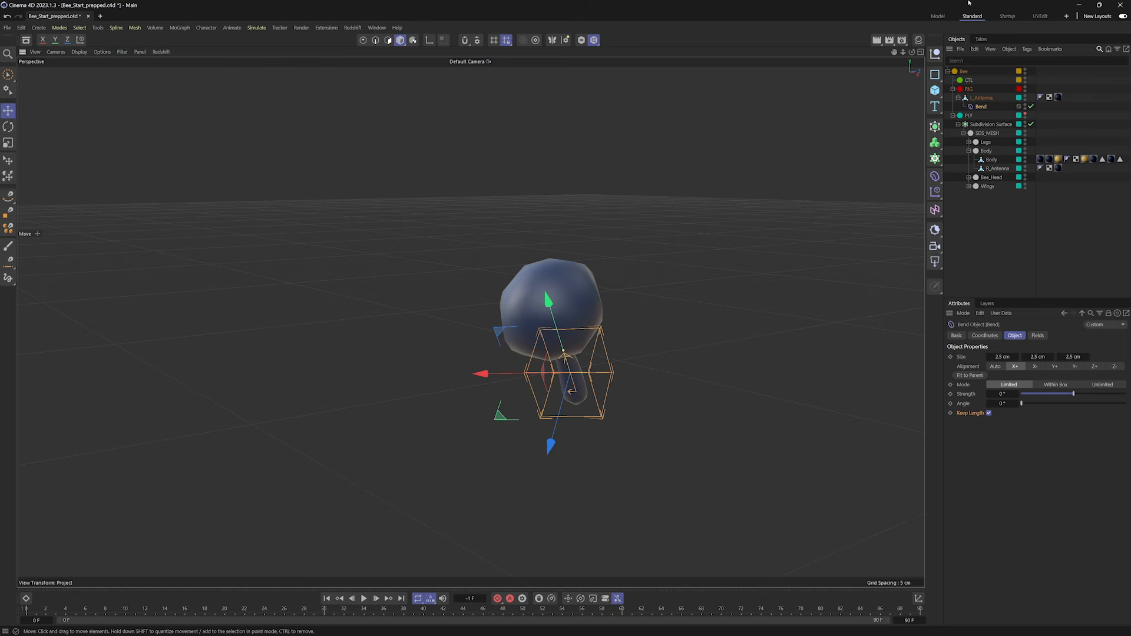
Add an n-Side spline as a child of L_Antenna and check its coordinates and placement.
click(983, 98)
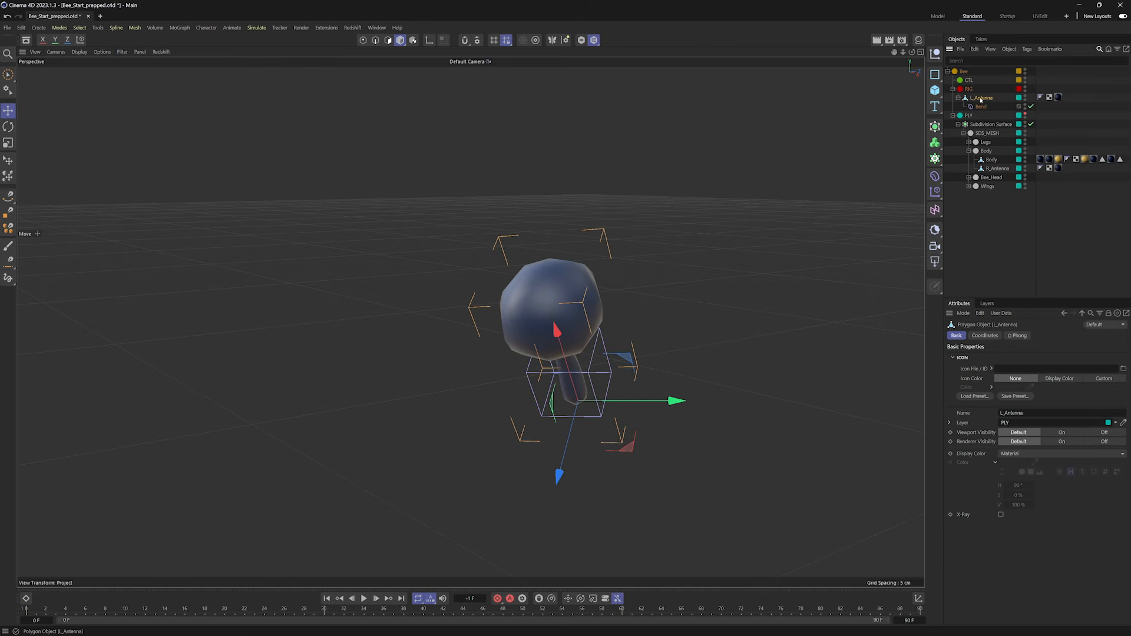
key(shift+c)
text(n-sn-side)
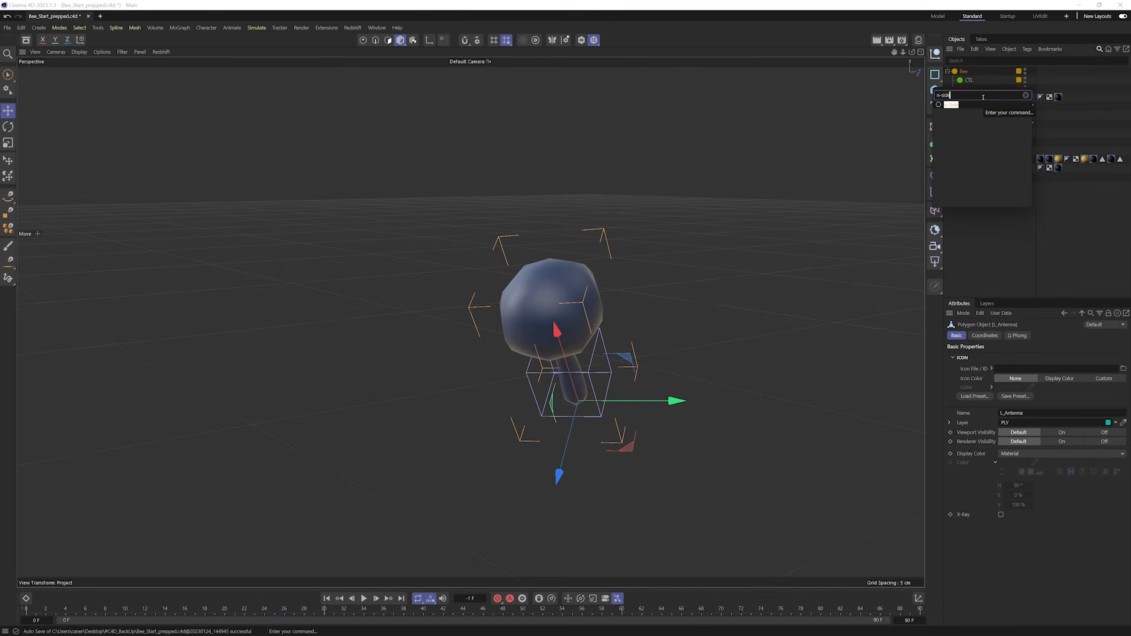
key(Return)
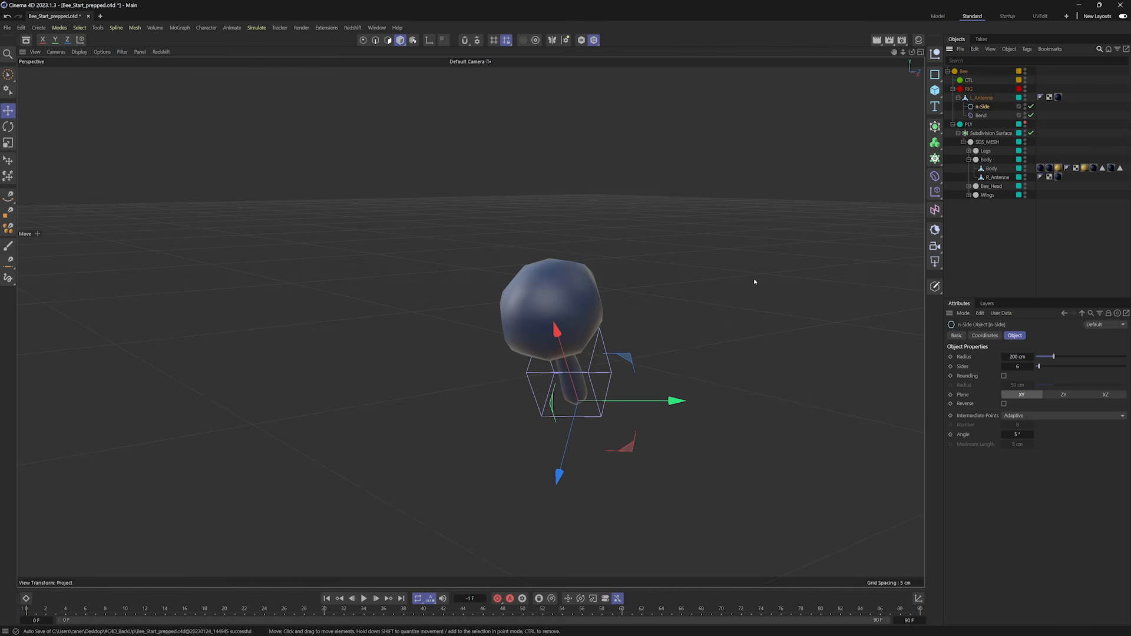
click(984, 335)
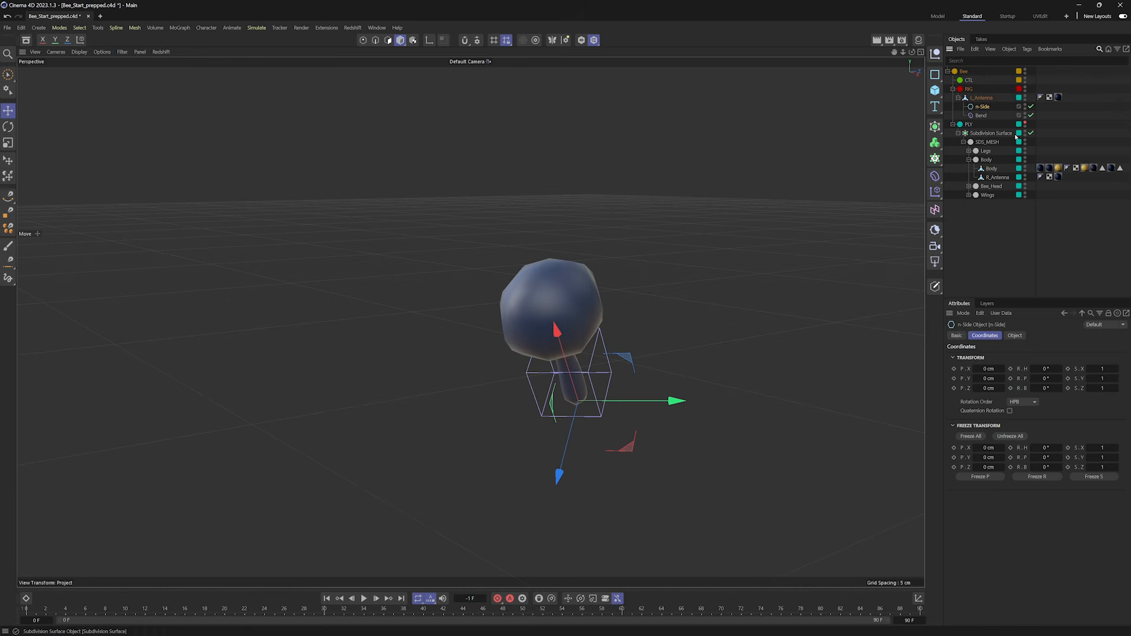
key(o)
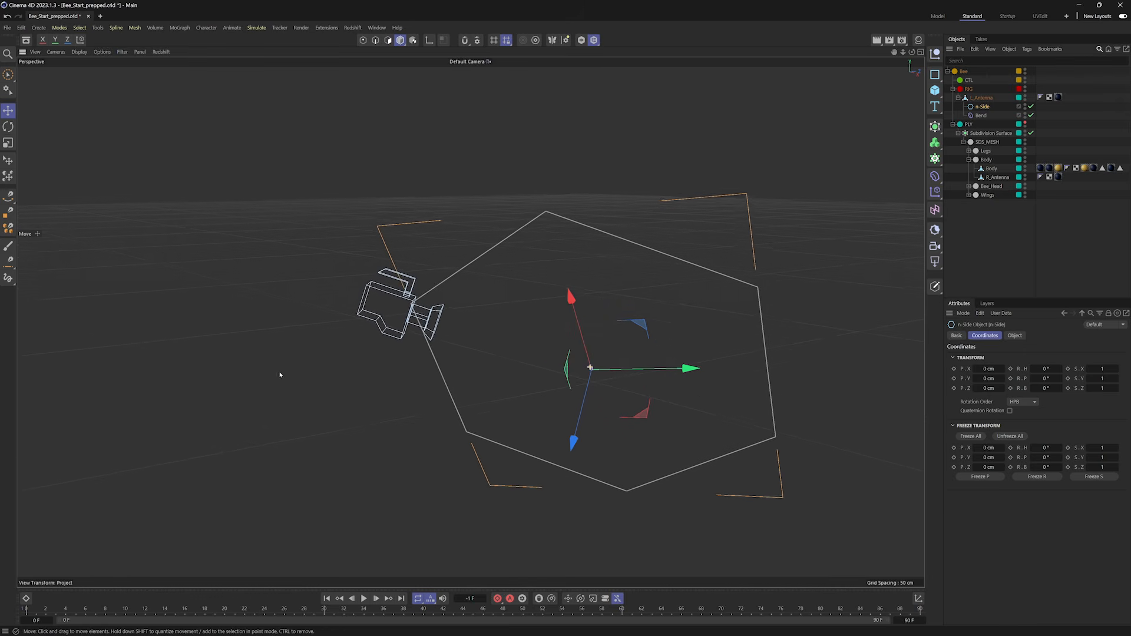
alt+right_drag(277, 375, 667, 308)
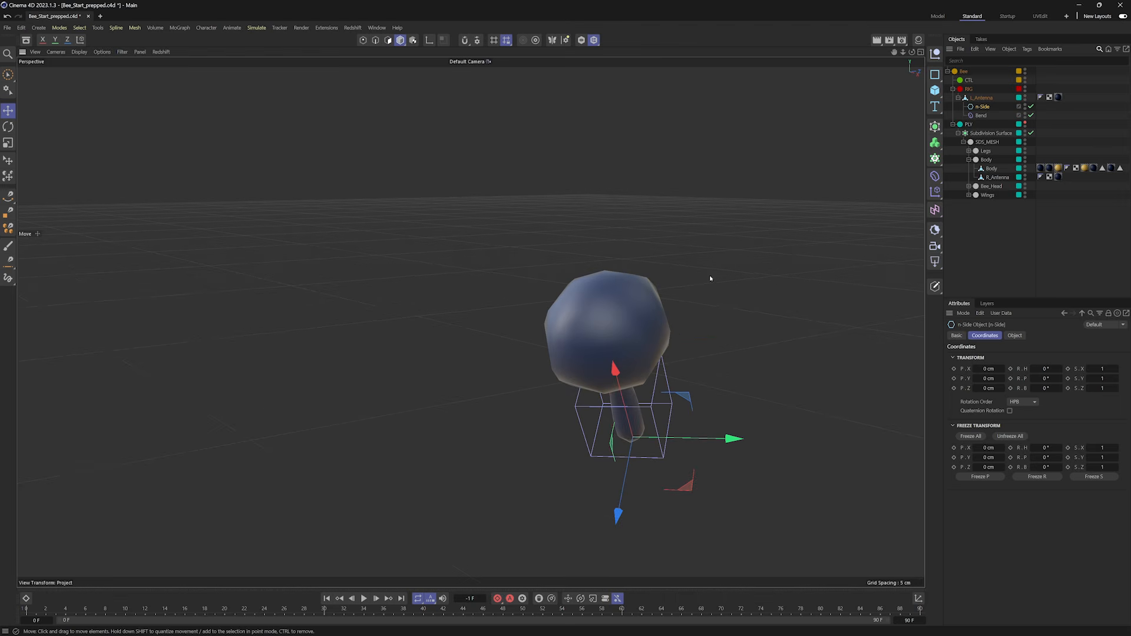
Set the n-Side spline's radius to 2.1 cm and its plane to ZY so it rings the antenna's base.
click(1012, 336)
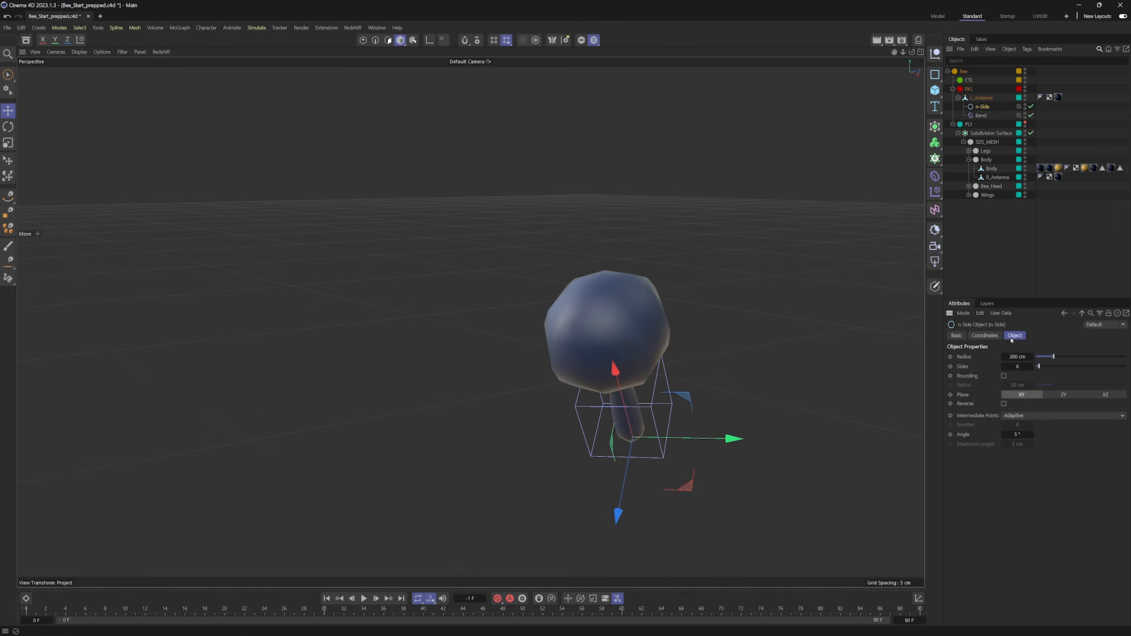
drag(977, 356, 923, 356)
alt+drag(622, 397, 686, 371)
alt+middle_drag(677, 383, 693, 338)
alt+right_drag(694, 338, 595, 344)
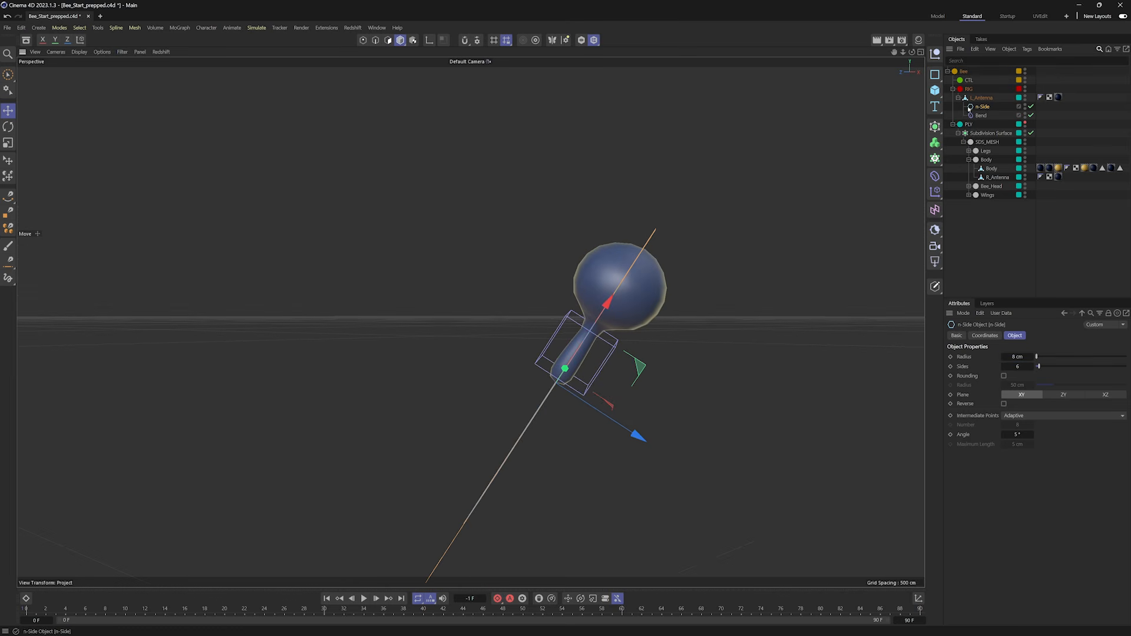
drag(1017, 357, 1005, 356)
click(1053, 395)
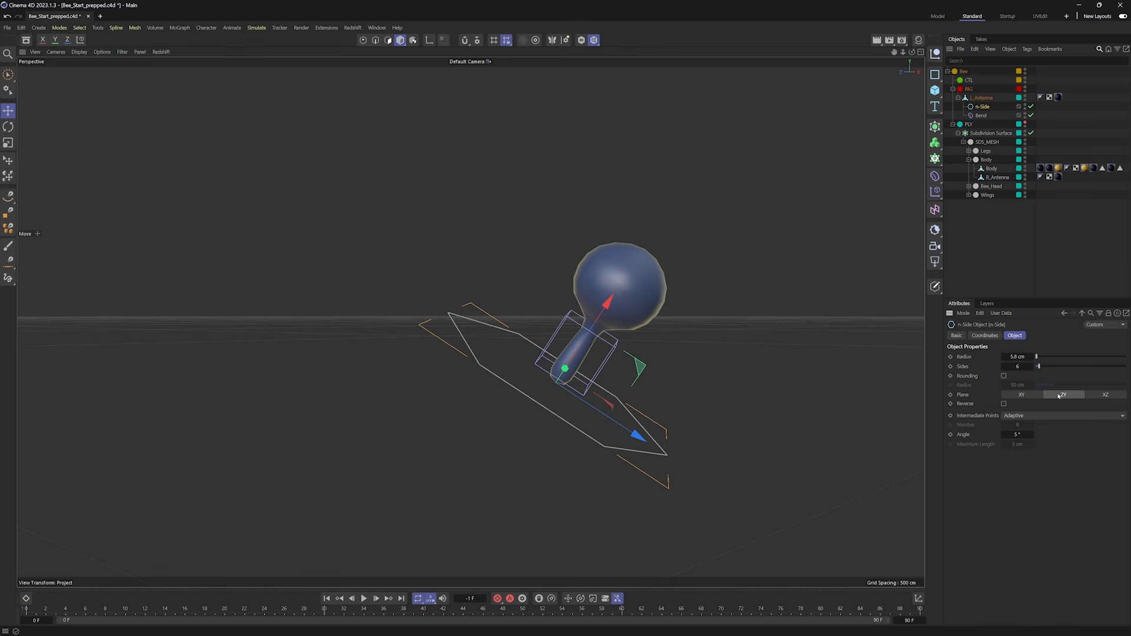
drag(1016, 357, 1000, 357)
alt+drag(587, 338, 567, 318)
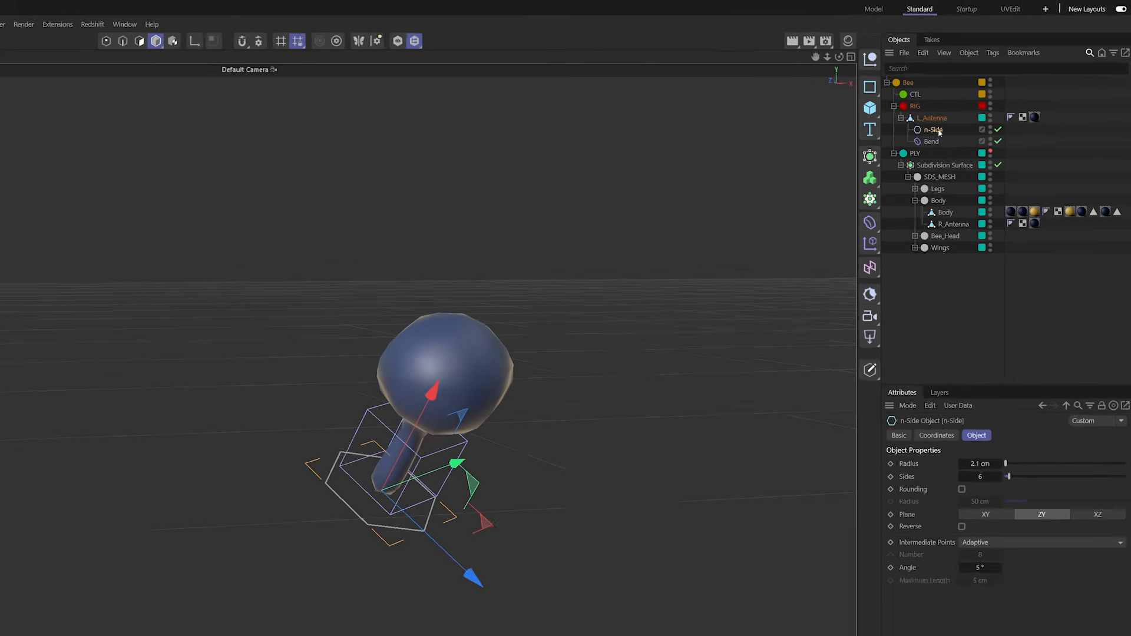
Rename the n-Side spline as L_Antenna_CTL.
double_click(900, 139)
text(l)
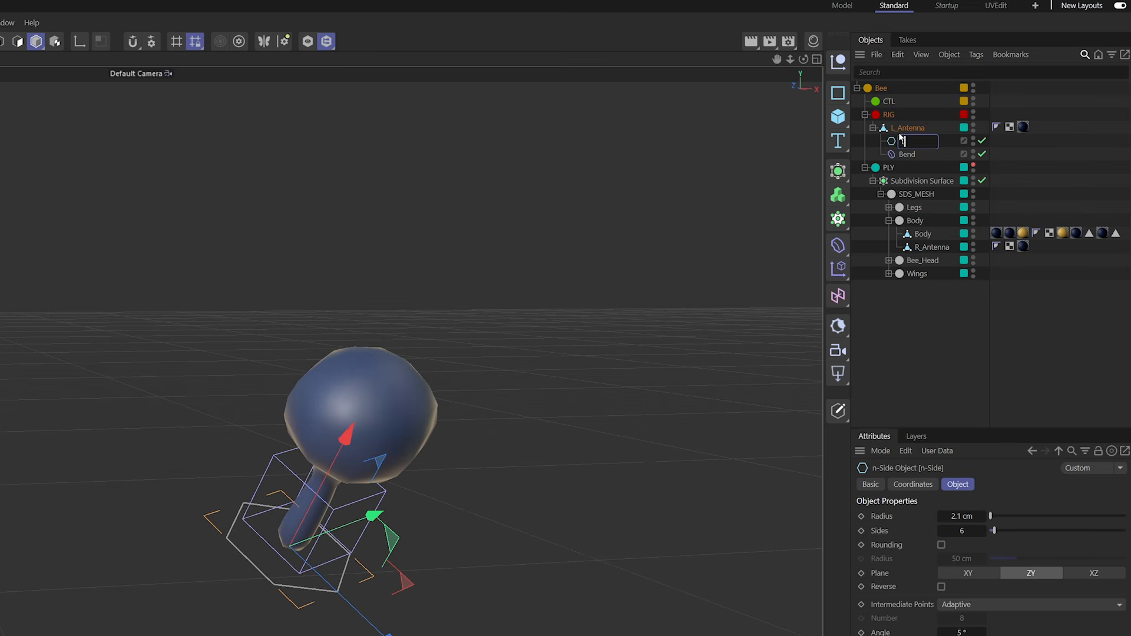
text(_Antenna)
text(_)
text(CTL)
key(Return)
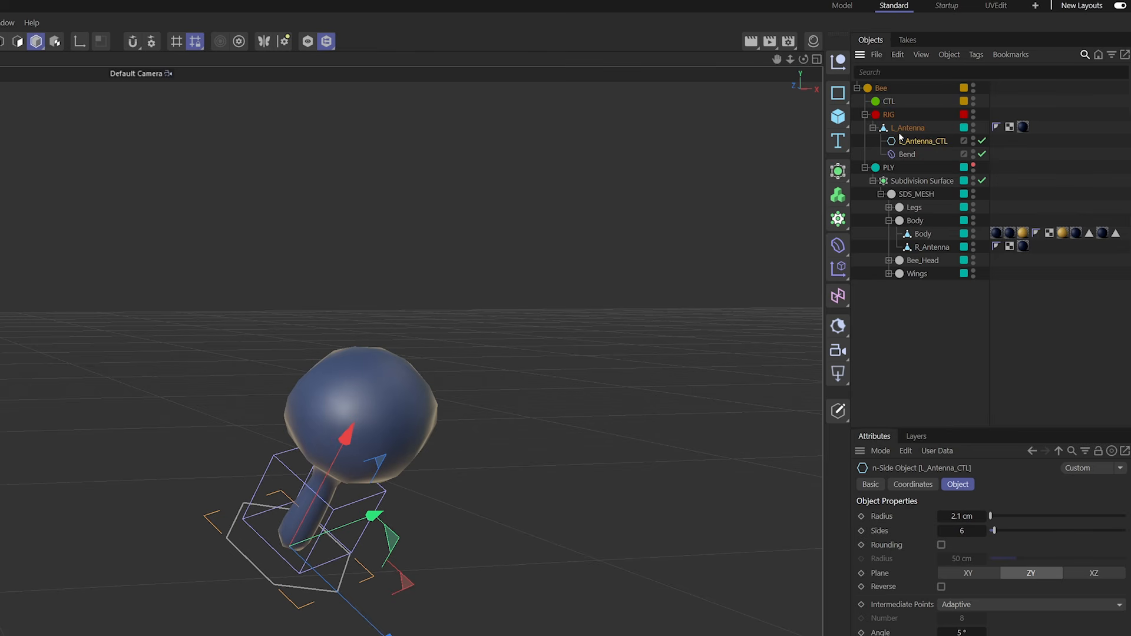
Move L_Antenna_CTL out of L_Antenna to sit directly above it in the RIG group and make the spline editable.
drag(909, 145, 904, 133)
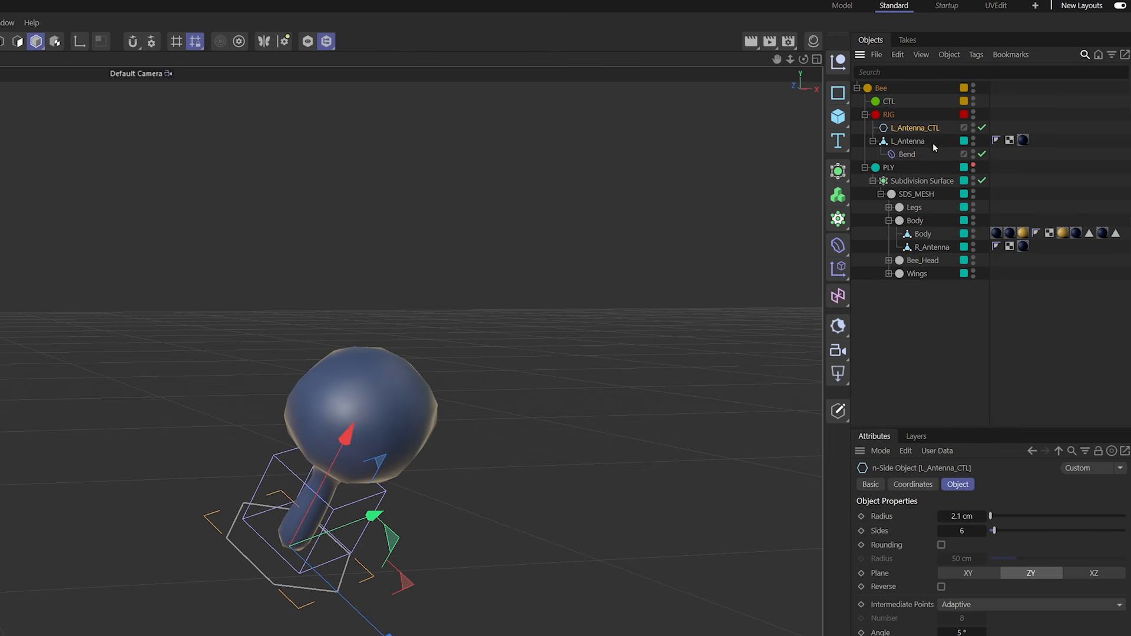
key(c)
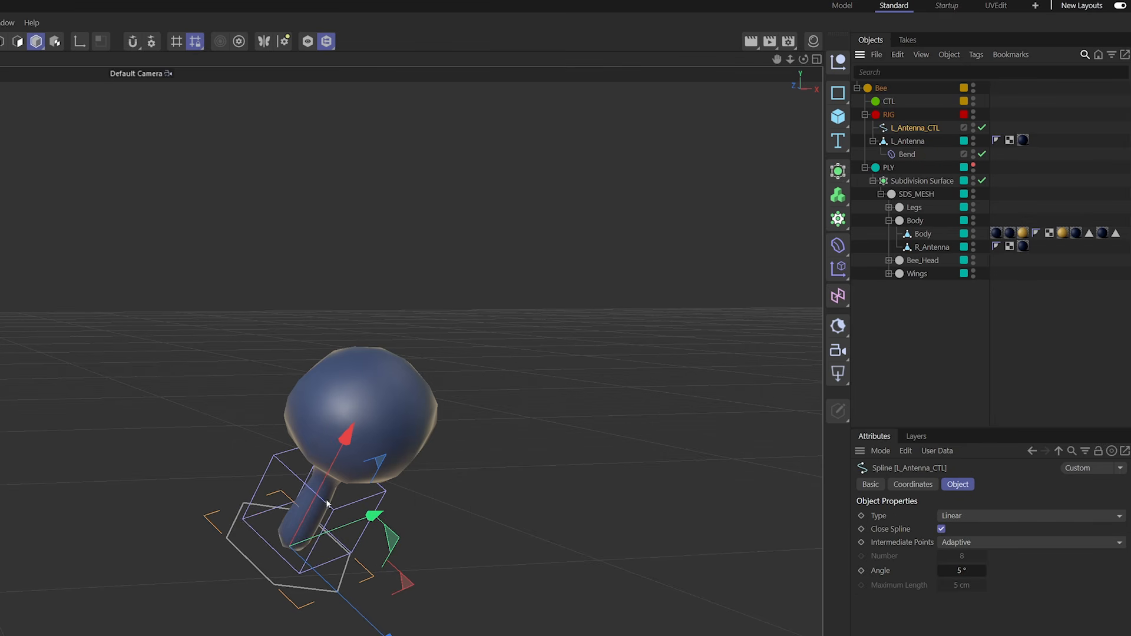
Move all of the controller spline's points about 6.3 cm along the antenna's axis, beyond the antenna's tip.
click(0, 41)
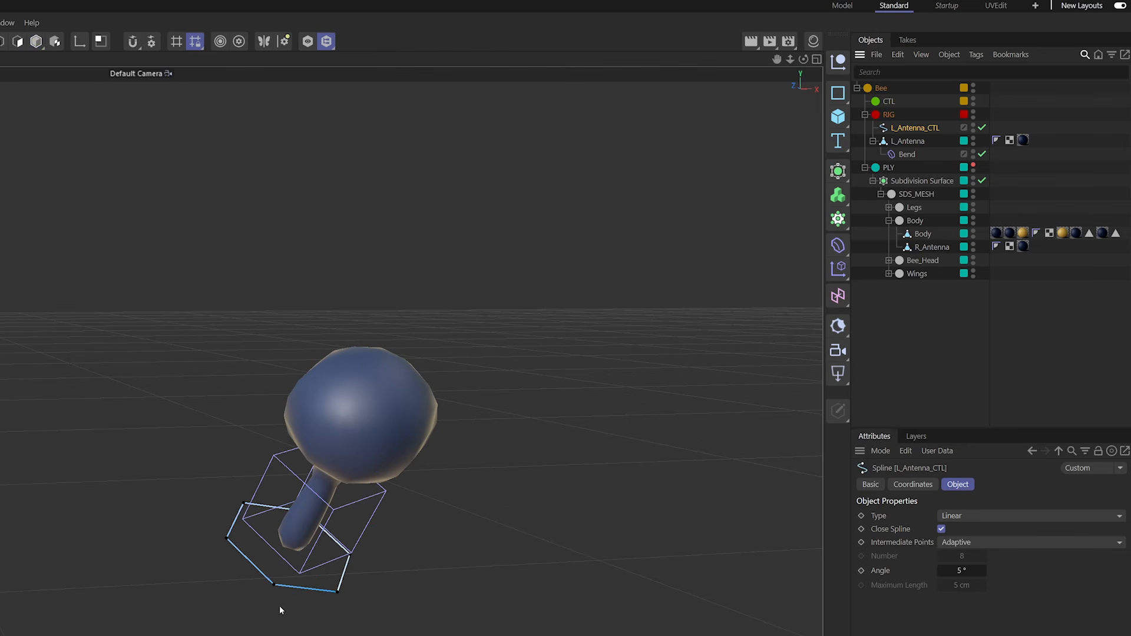
key(ctrl+a)
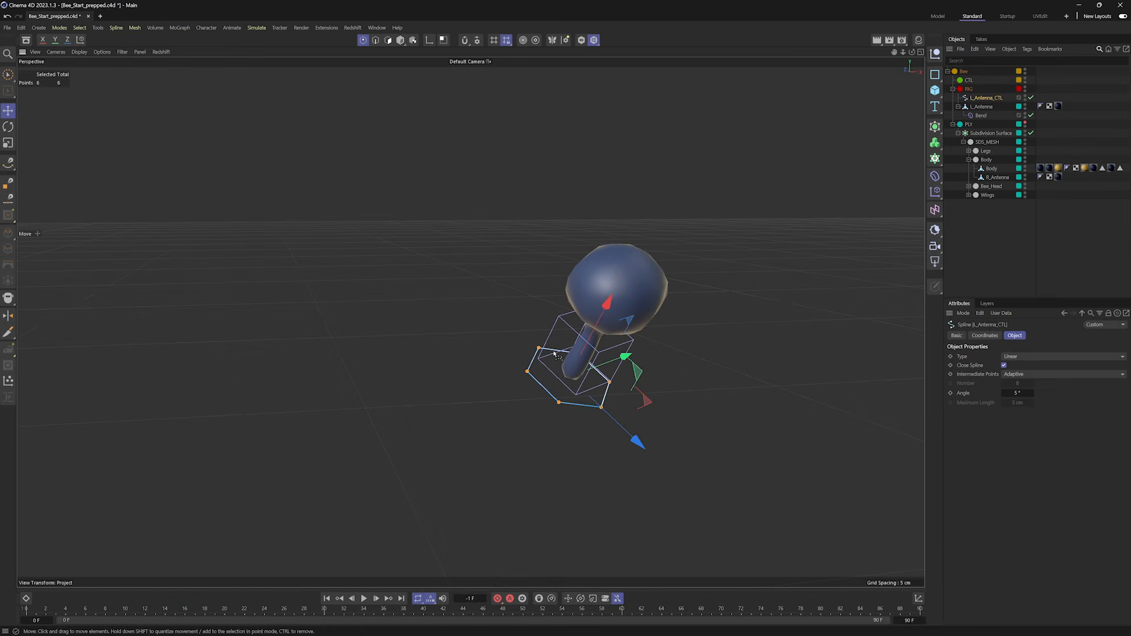
alt+drag(545, 324, 592, 366)
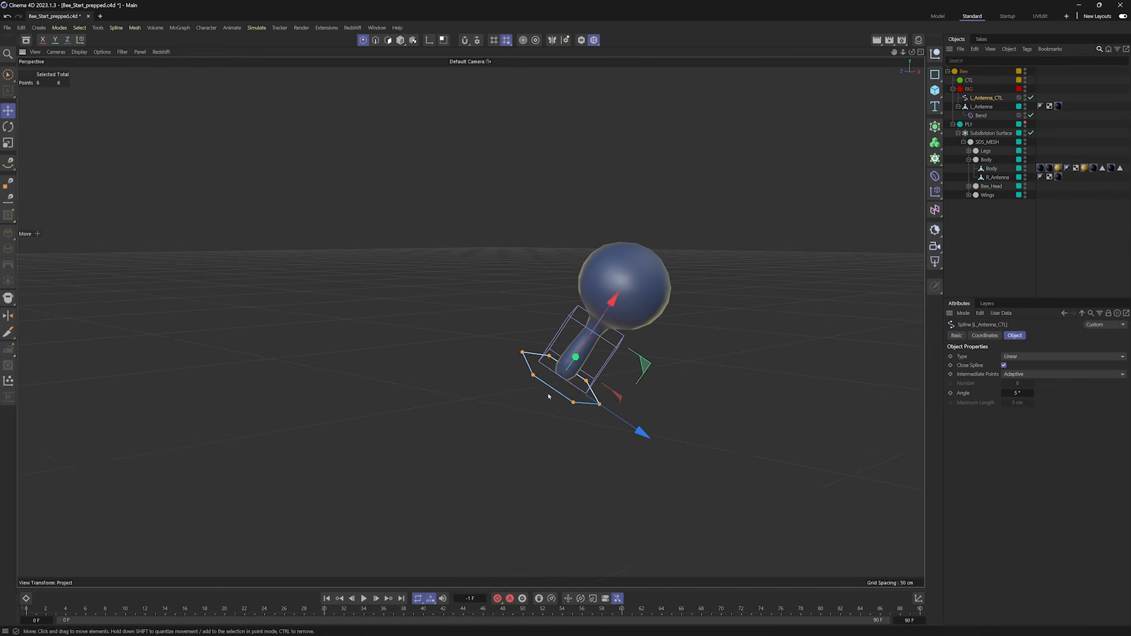
drag(610, 305, 763, 175)
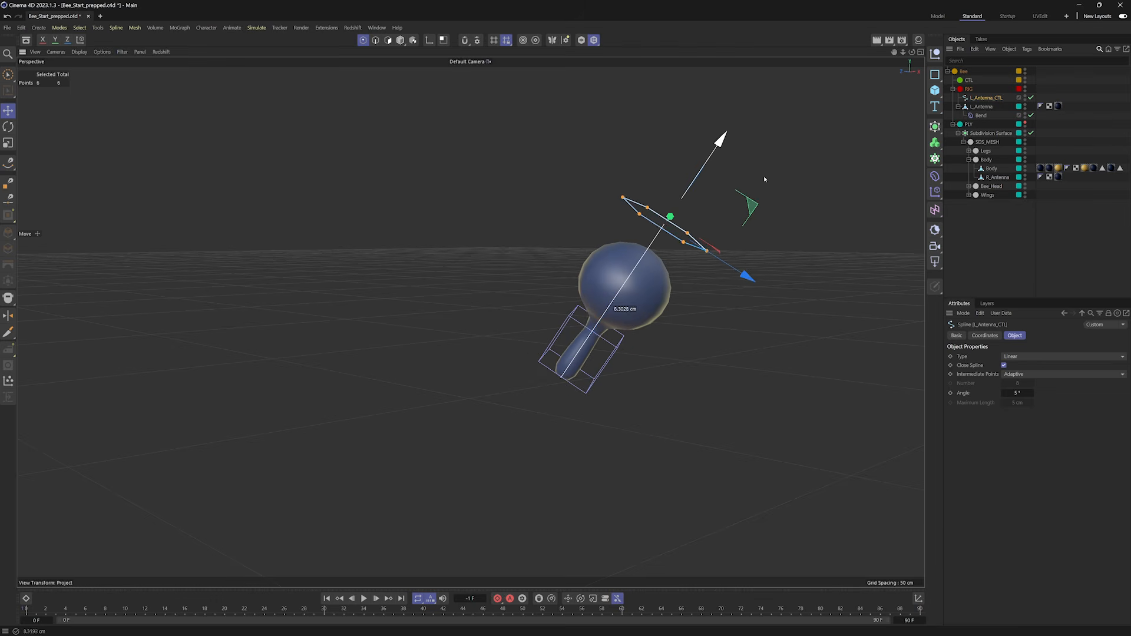
alt+drag(581, 255, 592, 290)
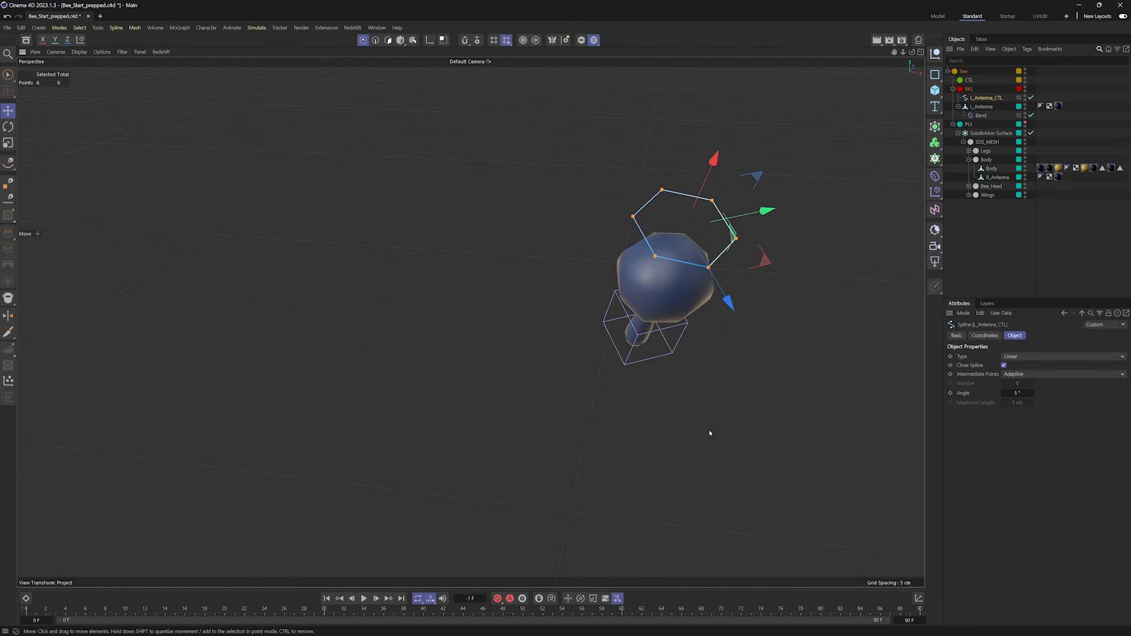
key(Return)
key(Return)
key(Return)
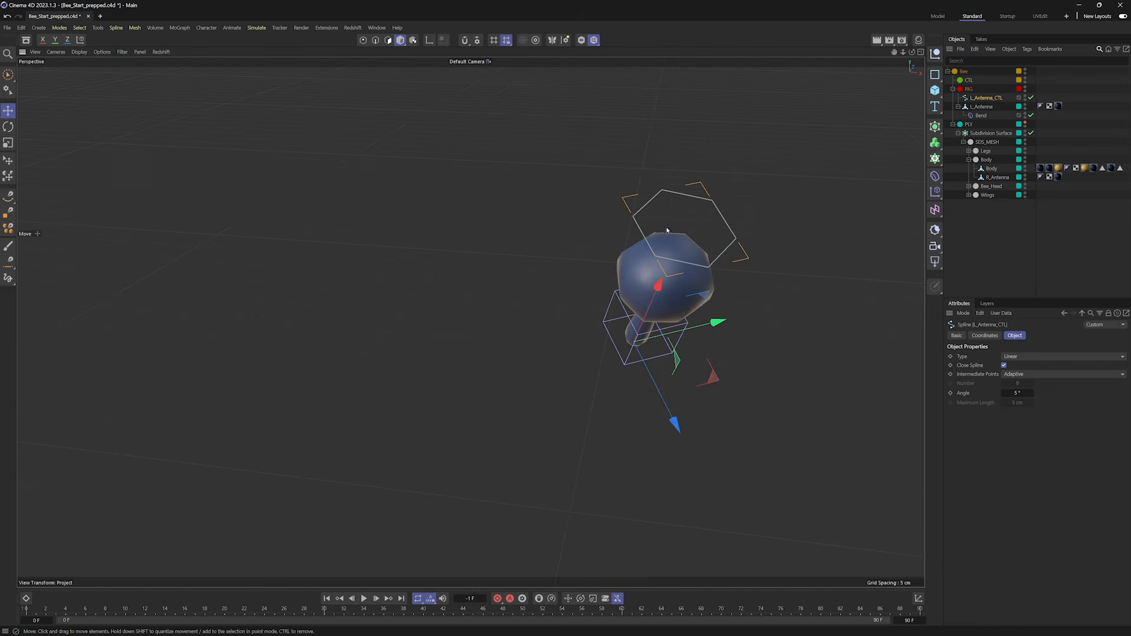
Check the controller against the full bee, and undo both the point move and the unhiding of the PLY group.
alt+middle_drag(666, 267, 641, 290)
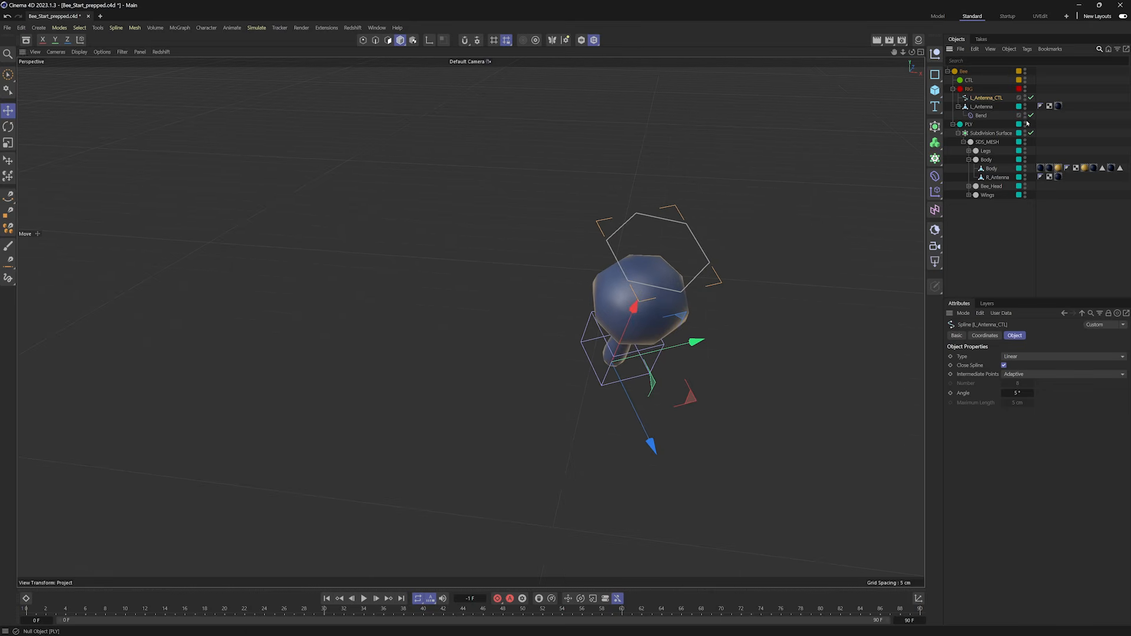
click(1025, 123)
alt+drag(565, 319, 602, 245)
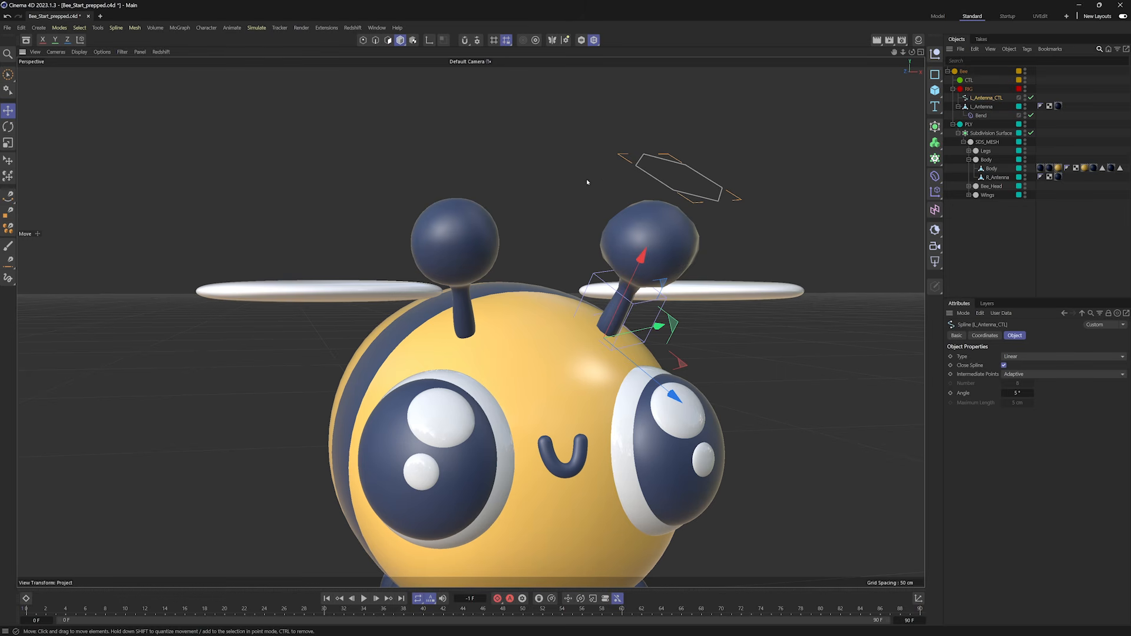
click(626, 168)
click(678, 189)
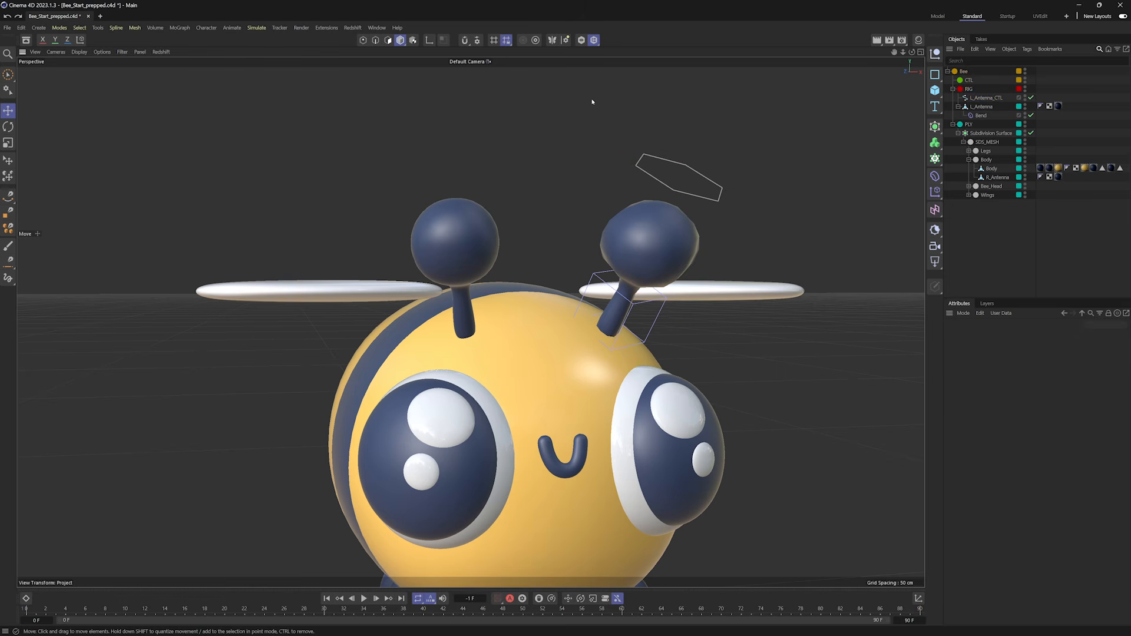
click(520, 39)
key(ctrl+z)
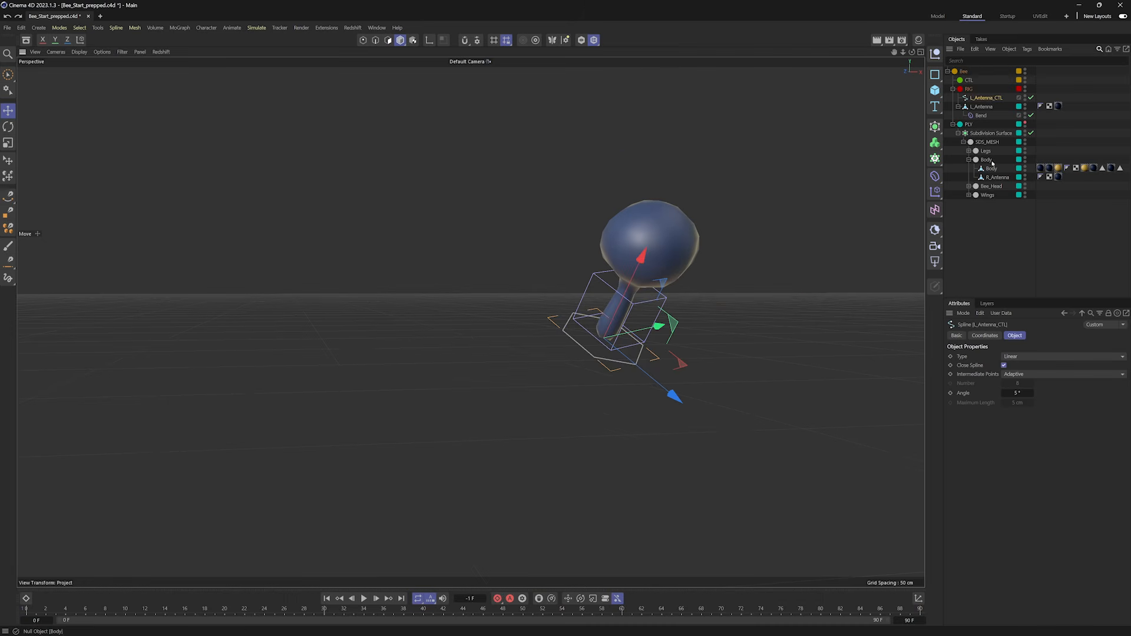
Show the PLY group and move all of L_Antenna_CTL's points along the antenna's axis to just above its tip.
click(1025, 123)
alt+drag(609, 330, 676, 349)
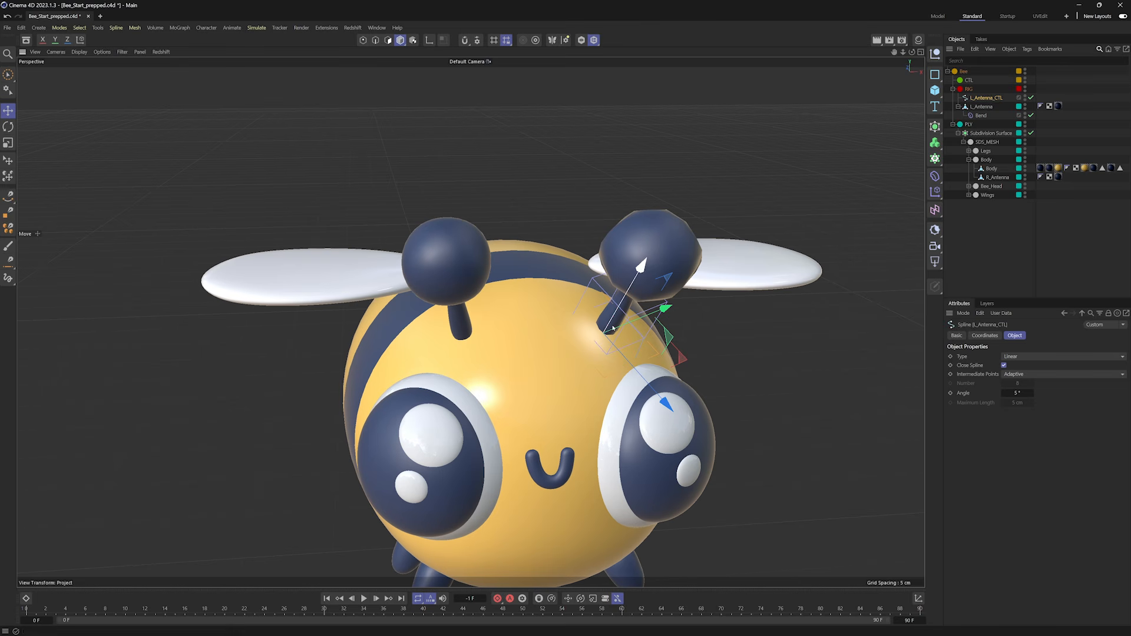
key(Return)
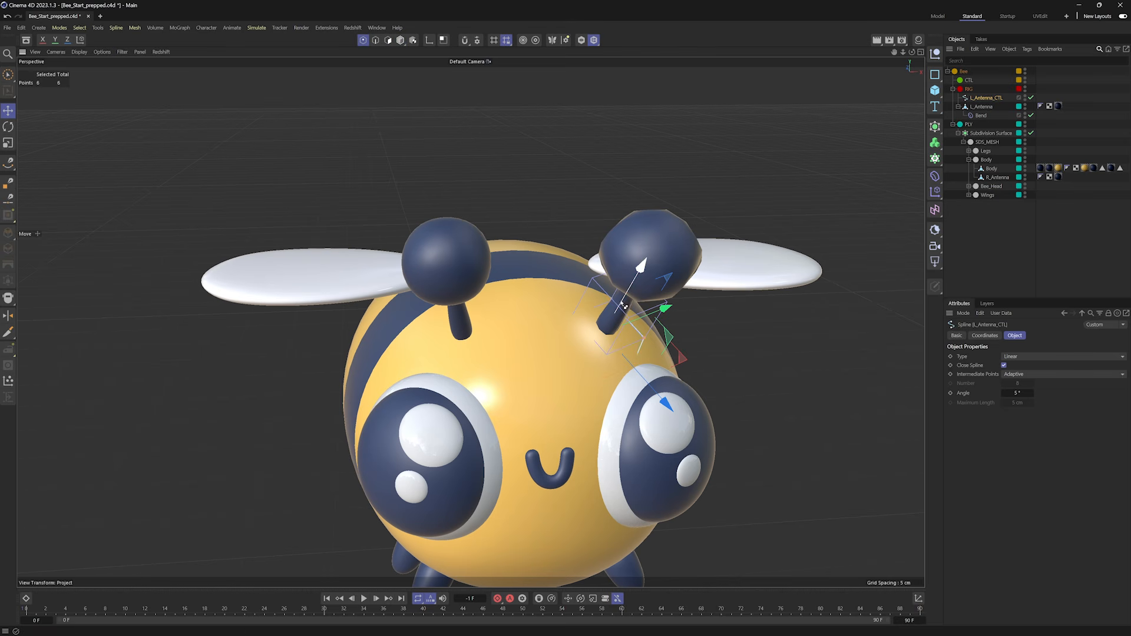
key(ctrl+a)
drag(640, 268, 701, 229)
drag(698, 156, 701, 153)
alt+drag(651, 249, 663, 193)
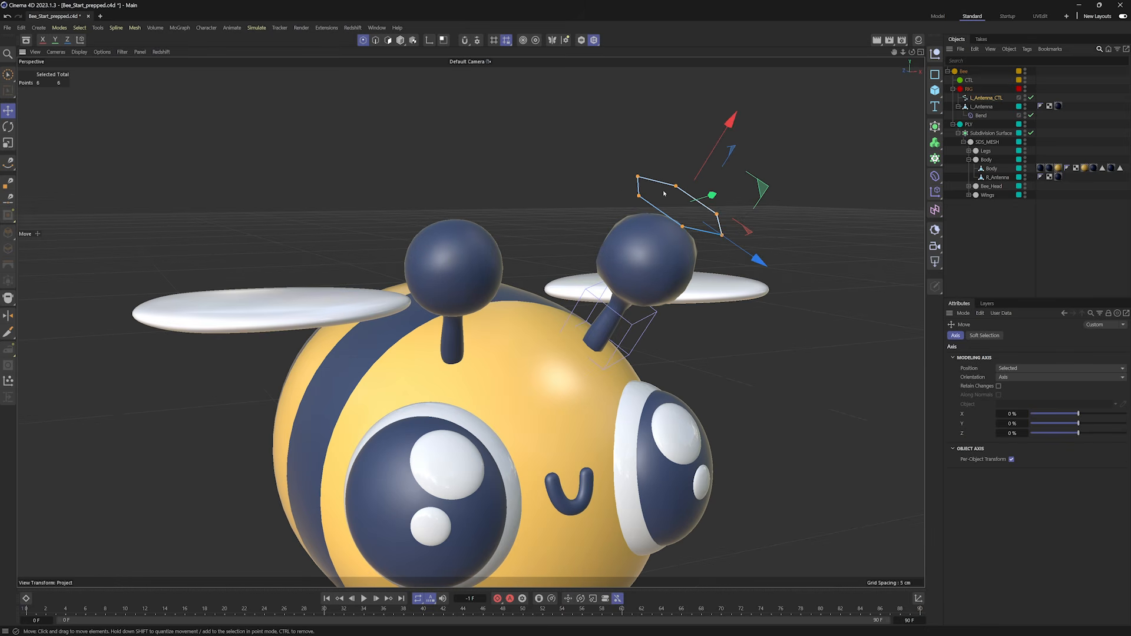
click(400, 39)
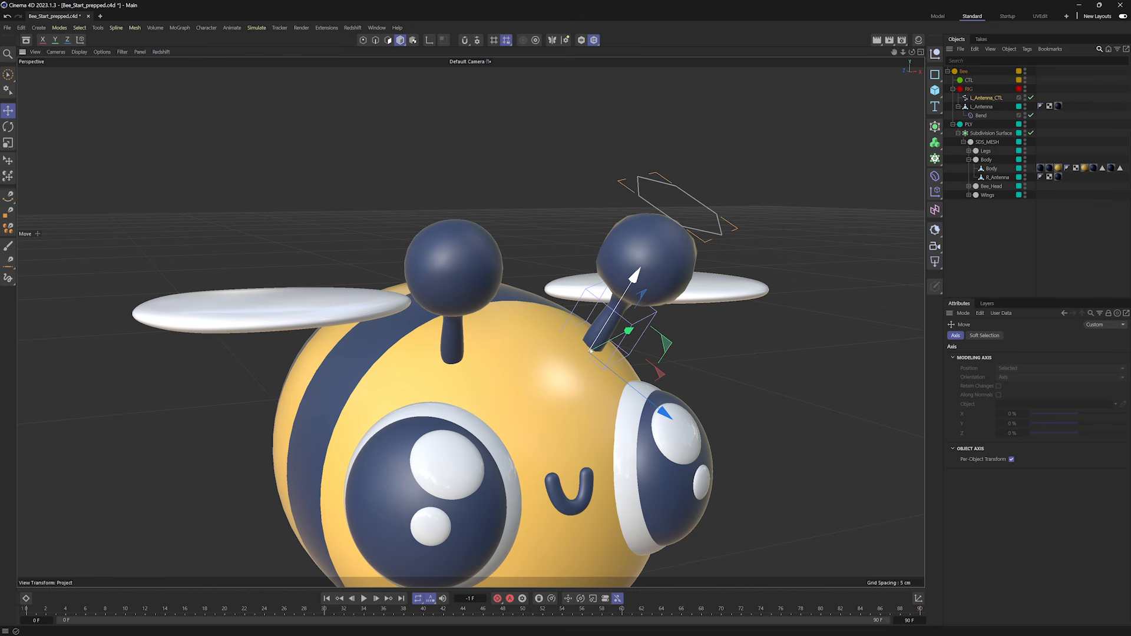
Try moving the controller's points far away from the bee's antenna, and undo that move.
click(363, 40)
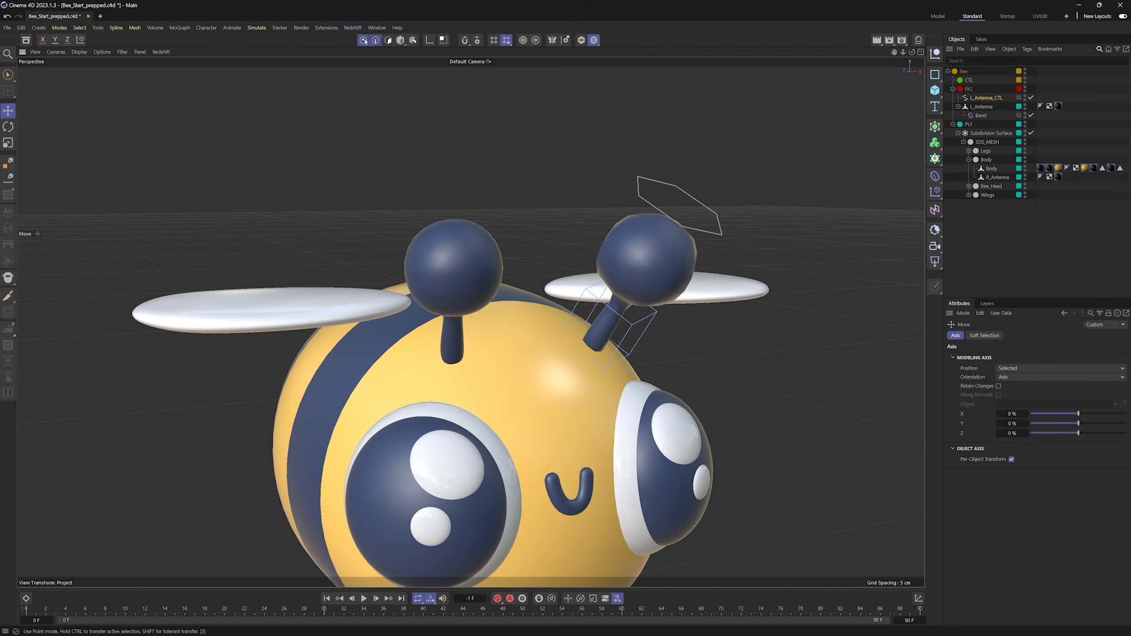
drag(736, 256, 147, 247)
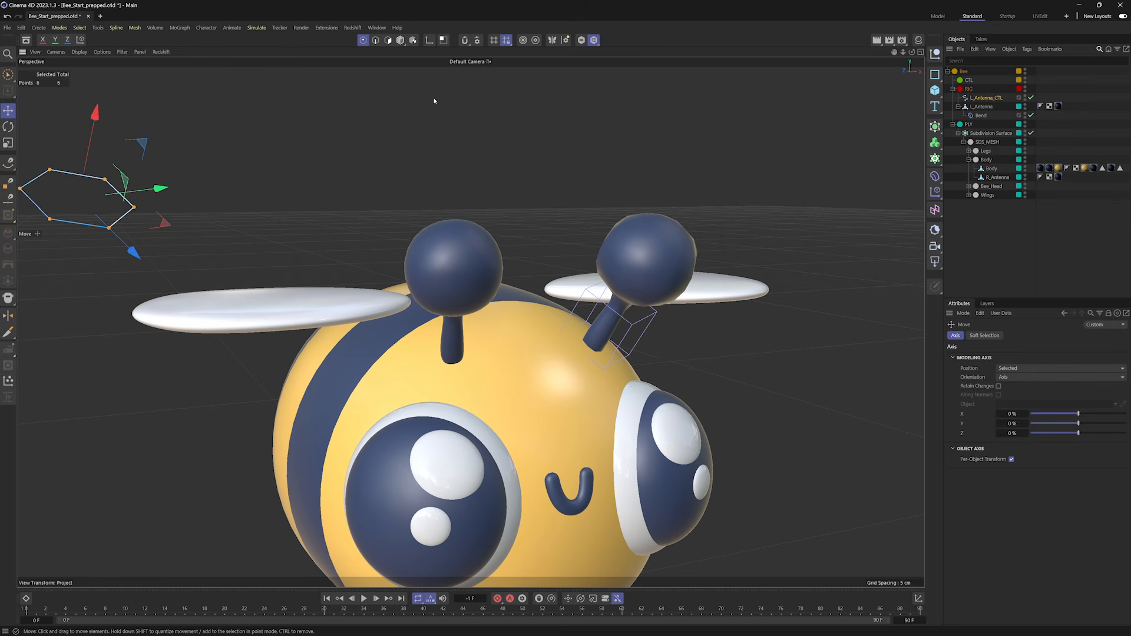
click(400, 40)
alt+drag(609, 346, 569, 337)
click(256, 221)
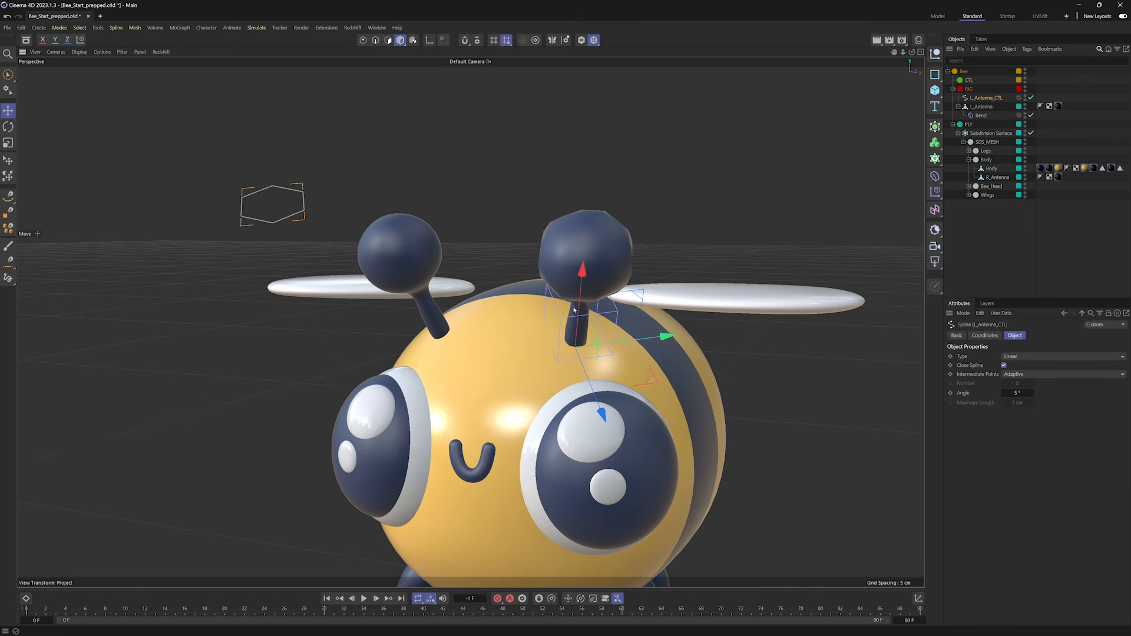
alt+drag(500, 149, 512, 204)
alt+right_drag(555, 240, 535, 294)
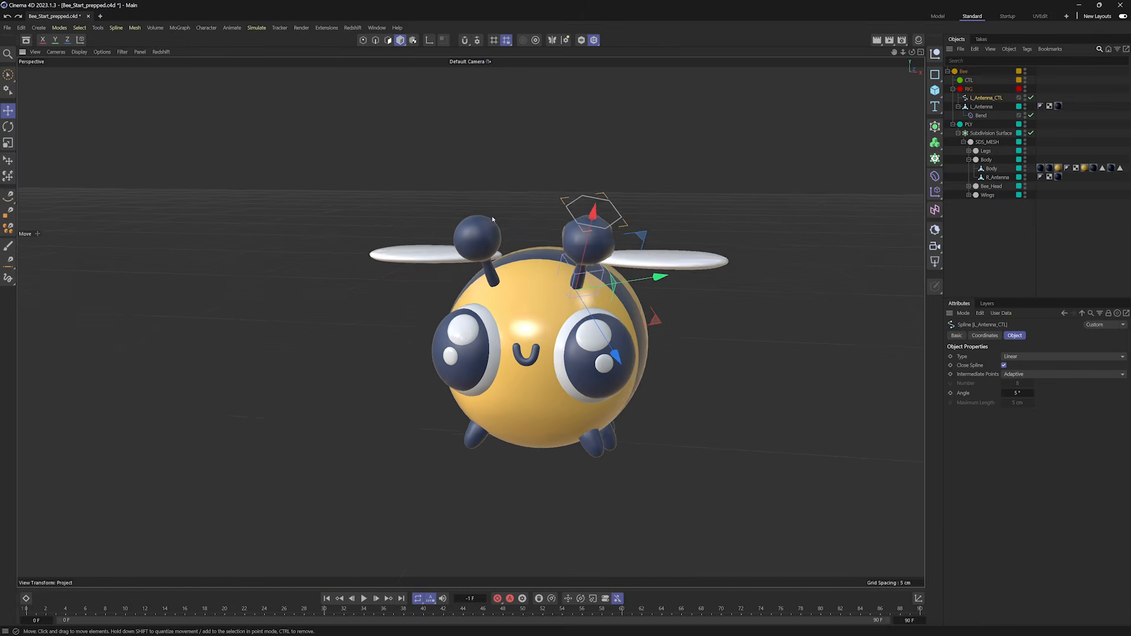
Set L_Antenna_CTL's icon color to Display Color and its display color to Automatic with 100% saturation, giving a green controller.
alt+middle_drag(535, 293, 499, 257)
alt+drag(499, 257, 513, 256)
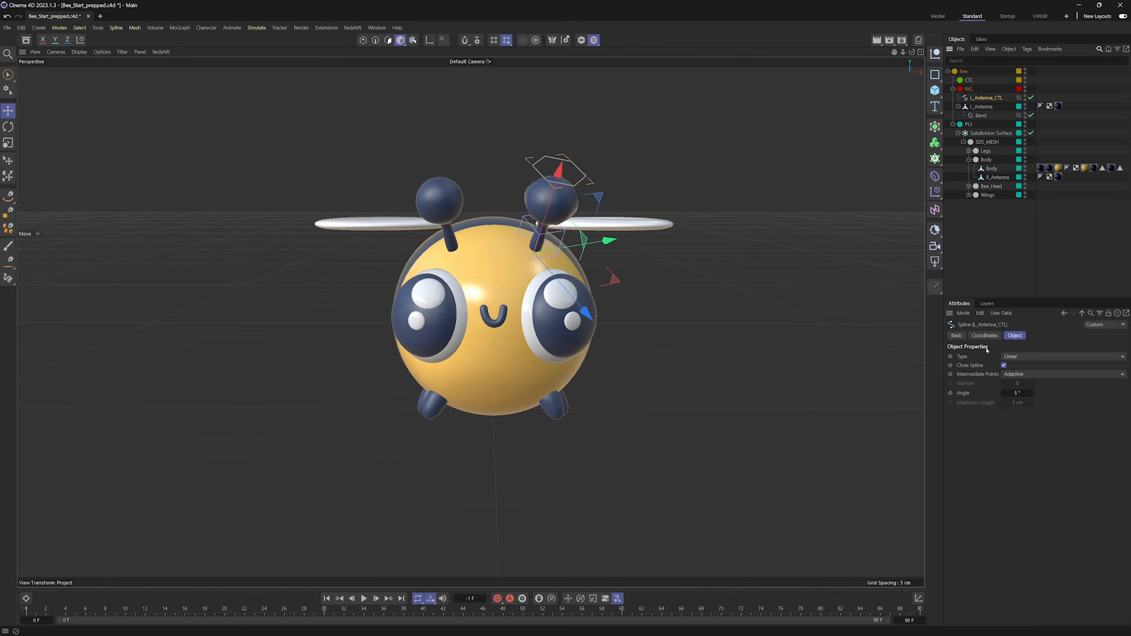
click(956, 335)
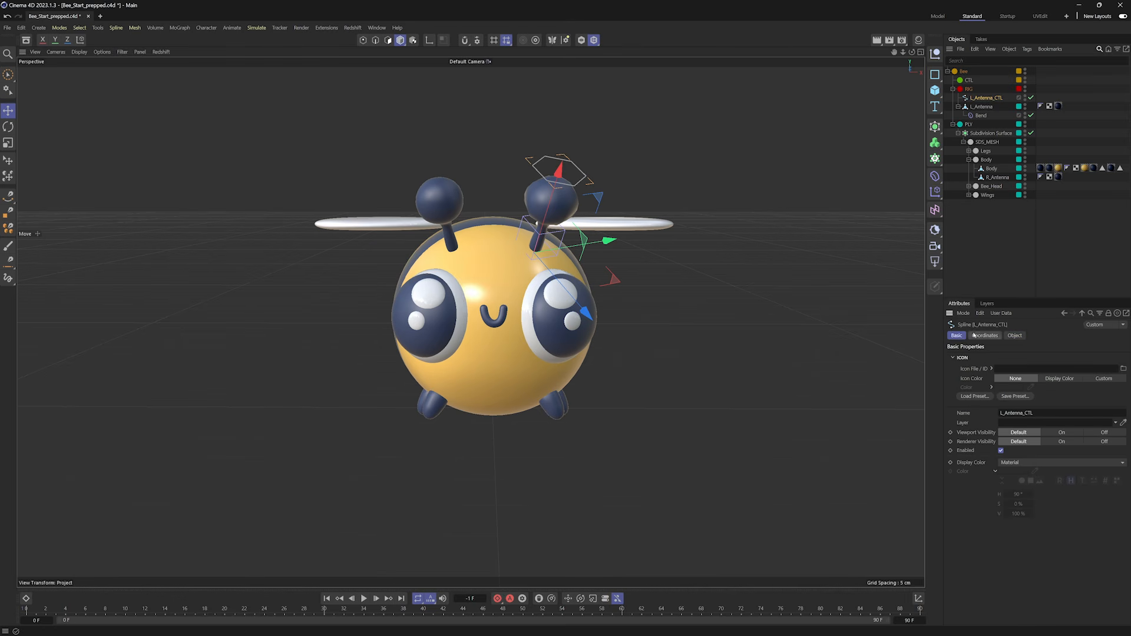
click(1050, 378)
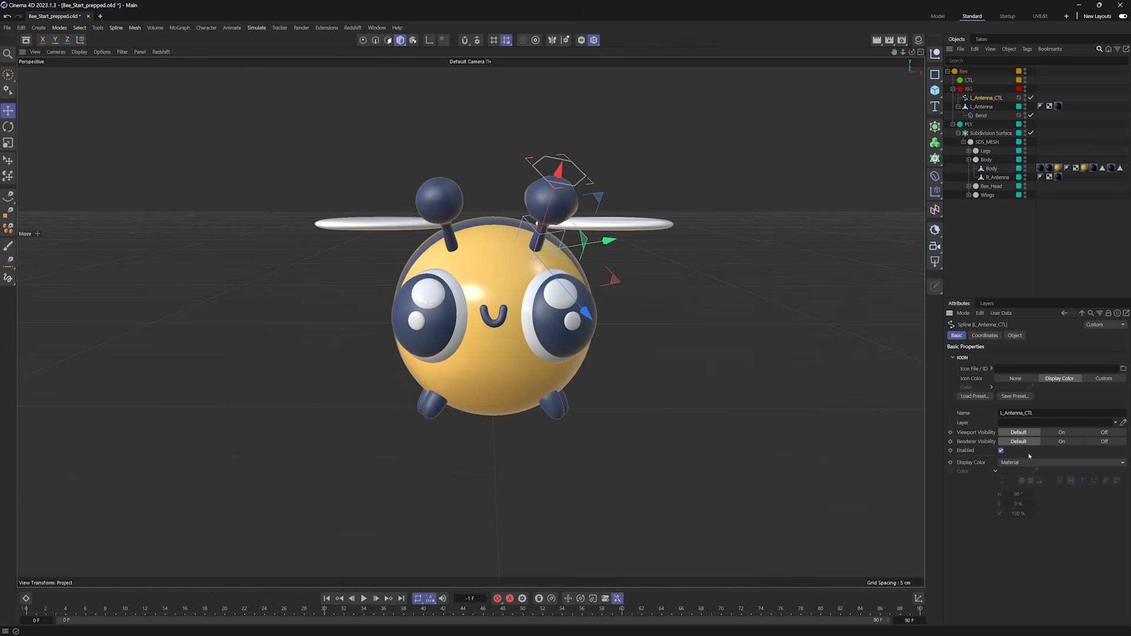
click(1010, 462)
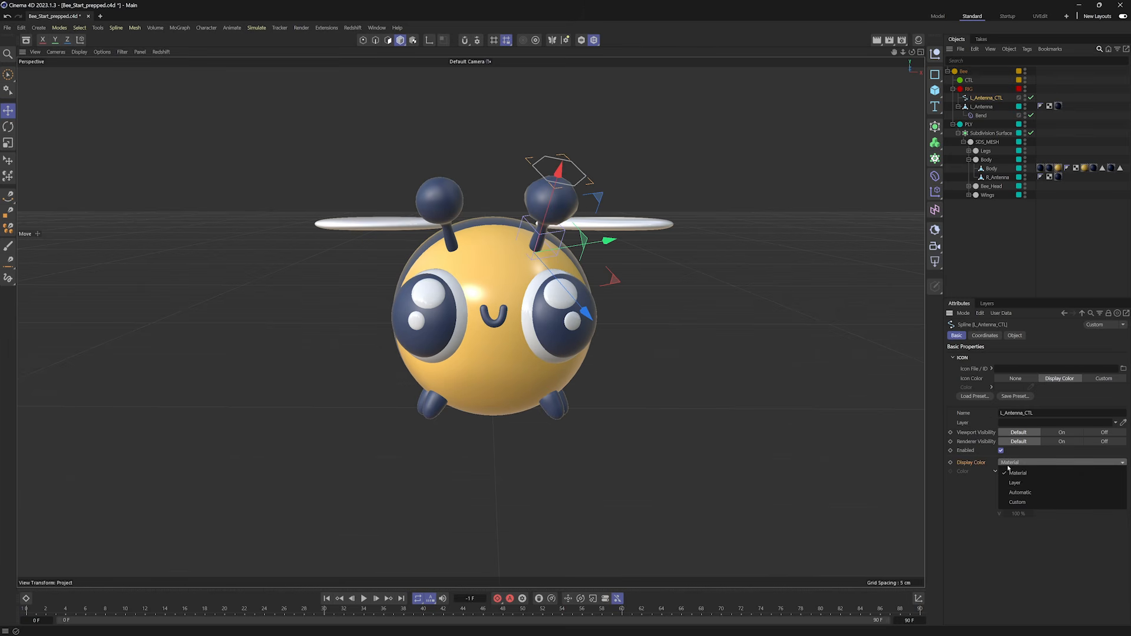
click(1014, 492)
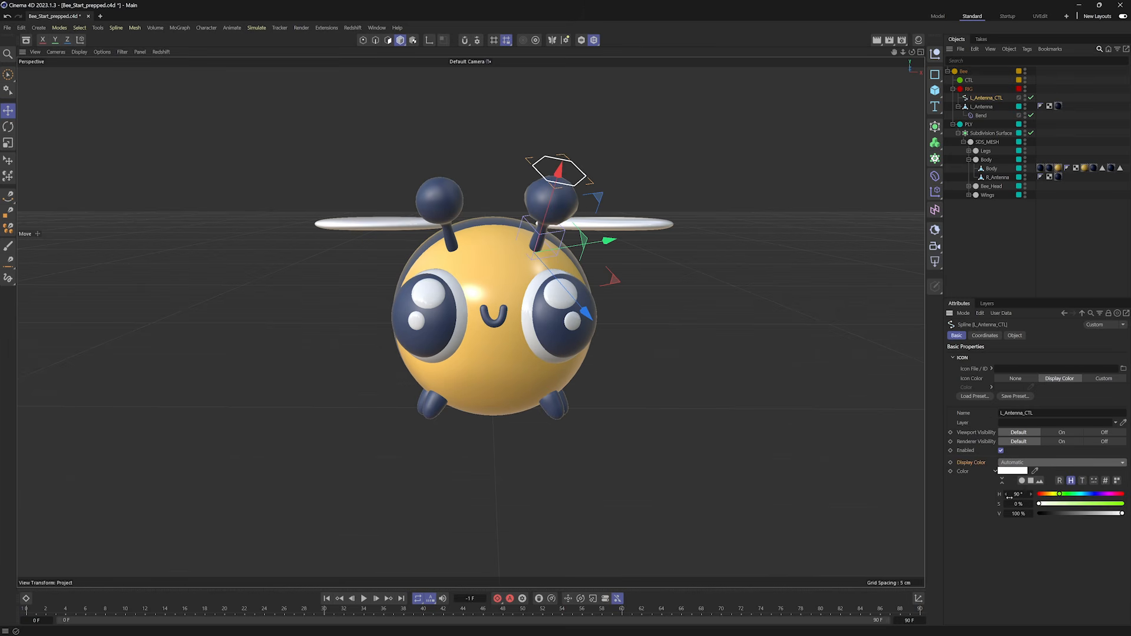
click(1017, 503)
text(100)
key(Return)
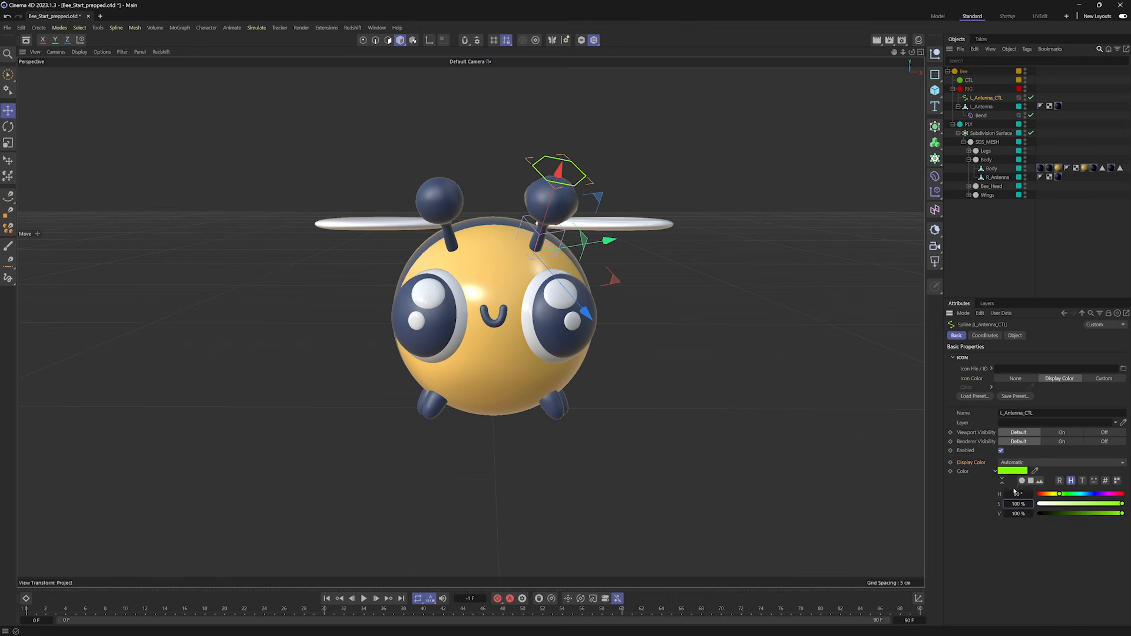
Examine the antenna controller and the whole bee from the front, side, top and back.
alt+middle_drag(540, 228, 594, 252)
alt+drag(594, 252, 587, 257)
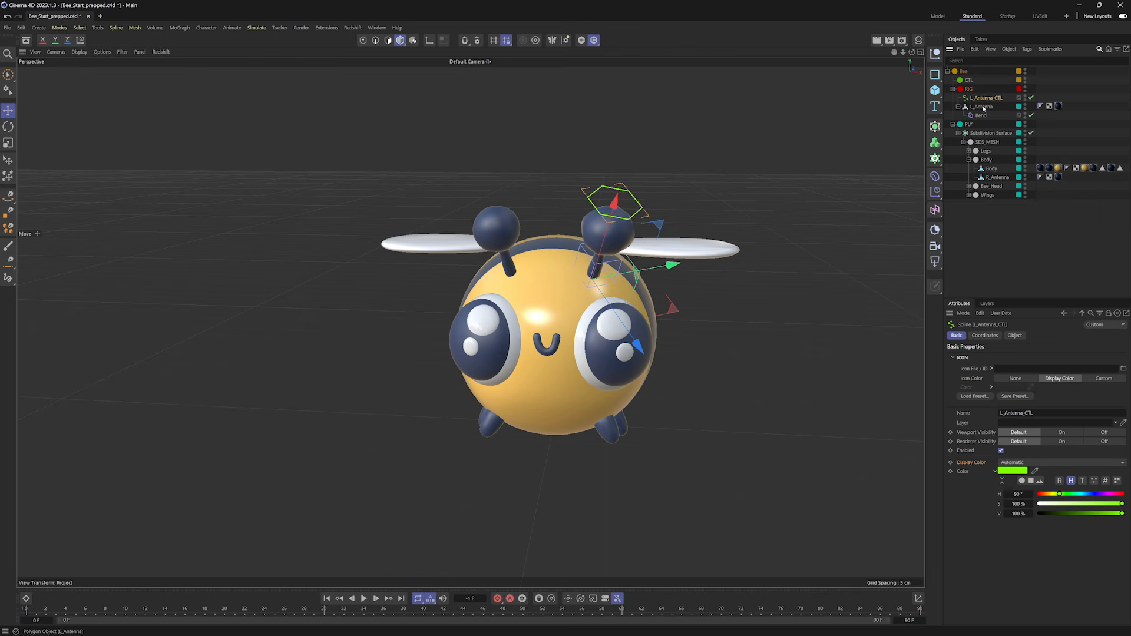
alt+middle_drag(609, 216, 638, 200)
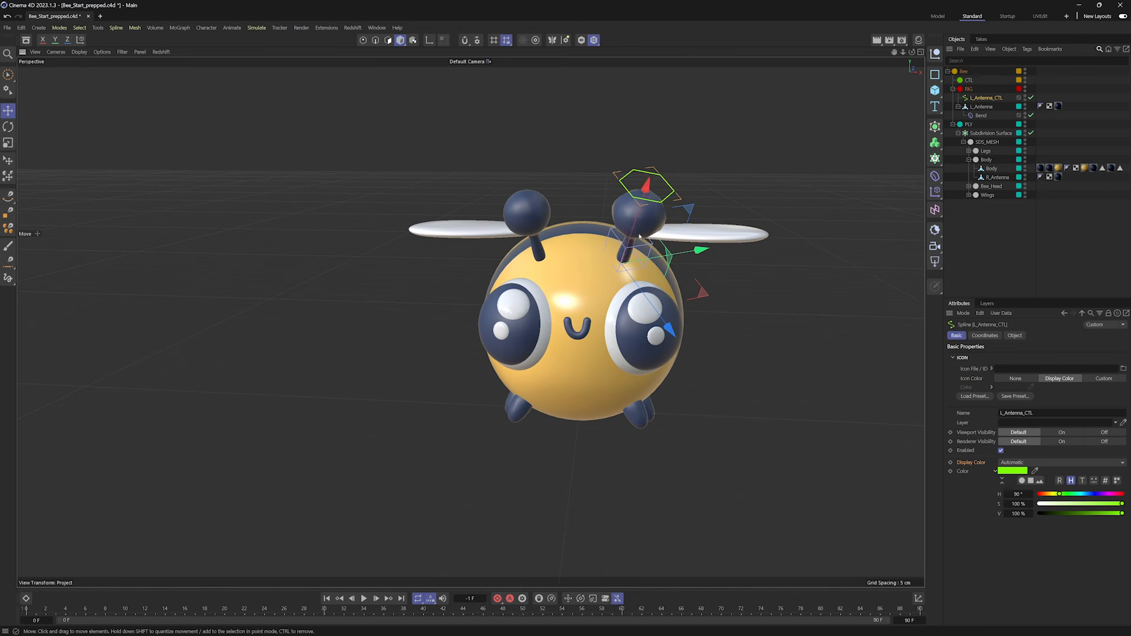
alt+middle_drag(687, 336, 626, 310)
alt+drag(627, 309, 554, 344)
alt+middle_drag(657, 336, 474, 318)
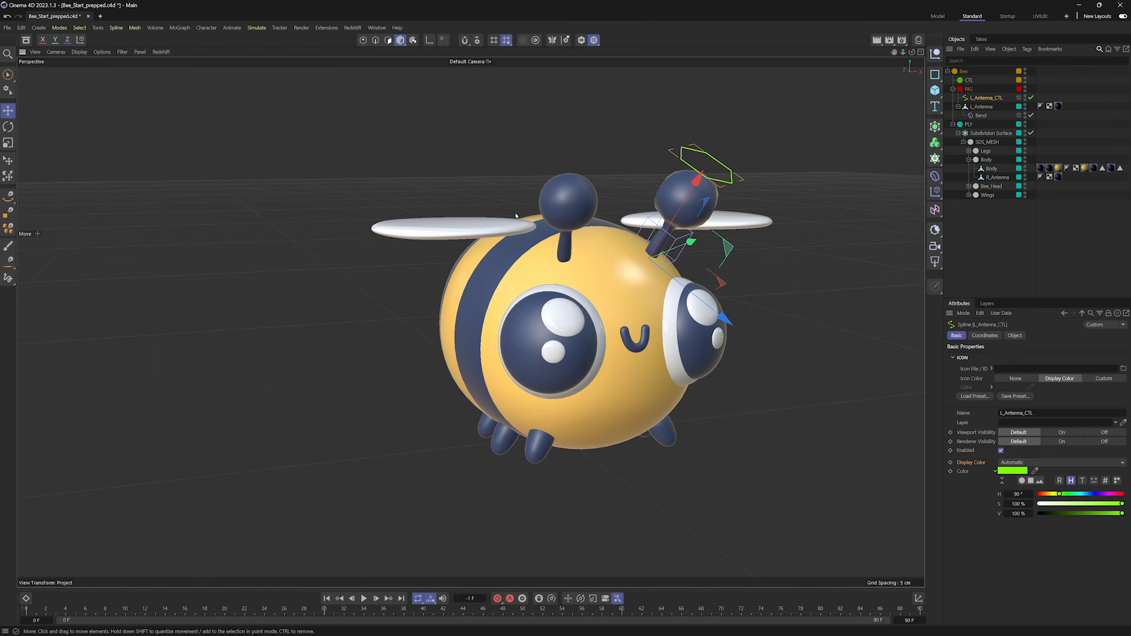
alt+drag(582, 239, 726, 321)
alt+middle_drag(578, 295, 502, 314)
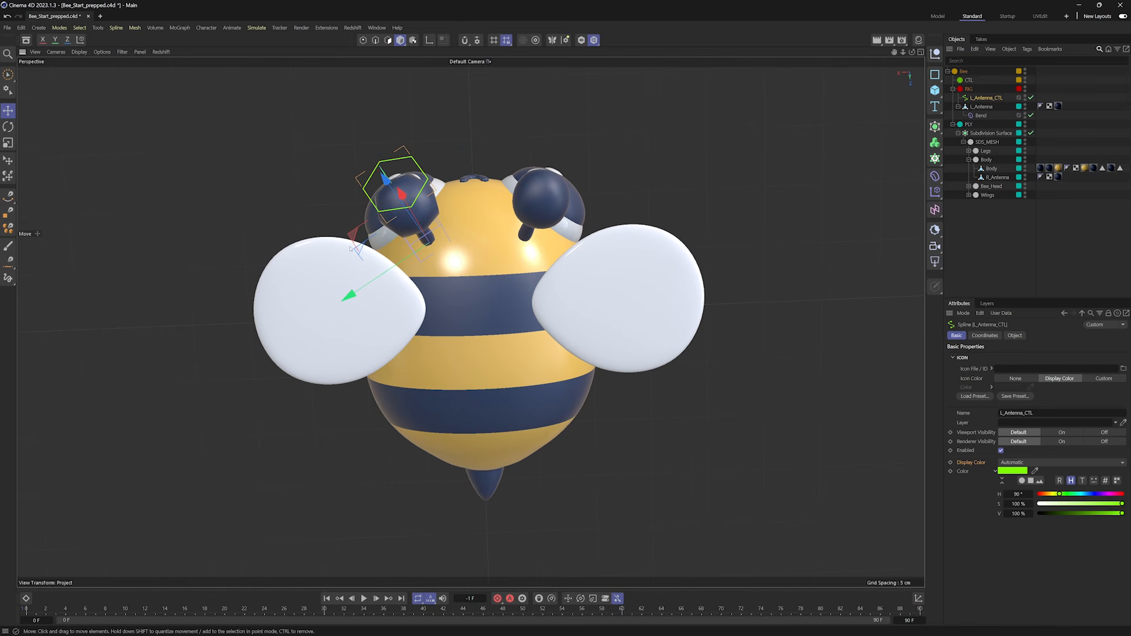
alt+drag(417, 356, 526, 202)
alt+drag(490, 250, 528, 289)
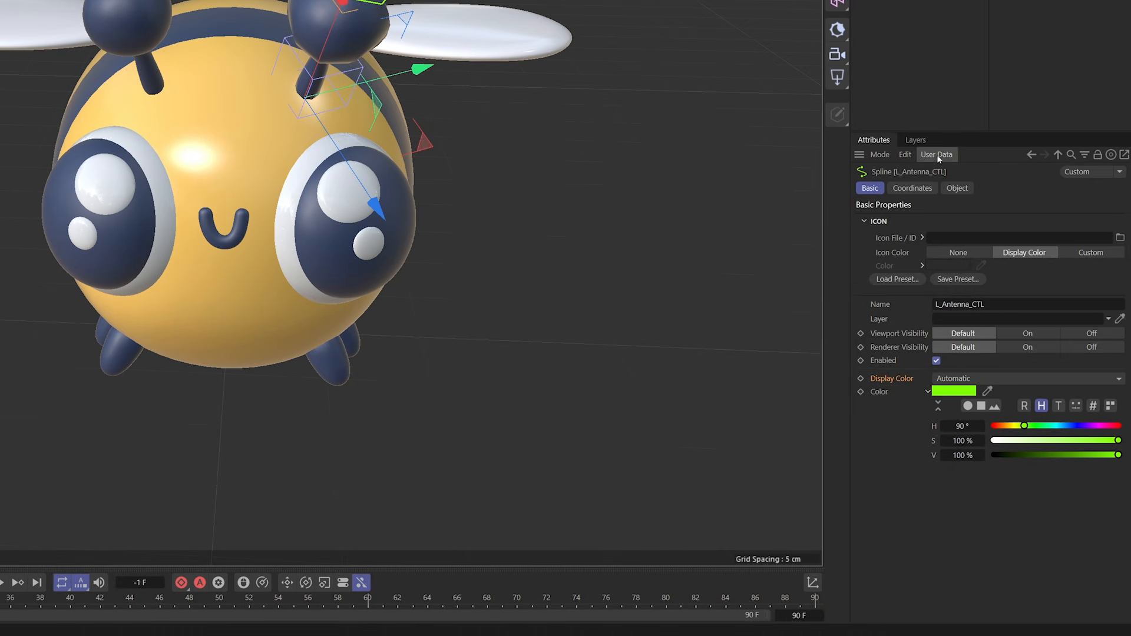
Add a user data entry named Strength to L_Antenna_CTL.
click(935, 154)
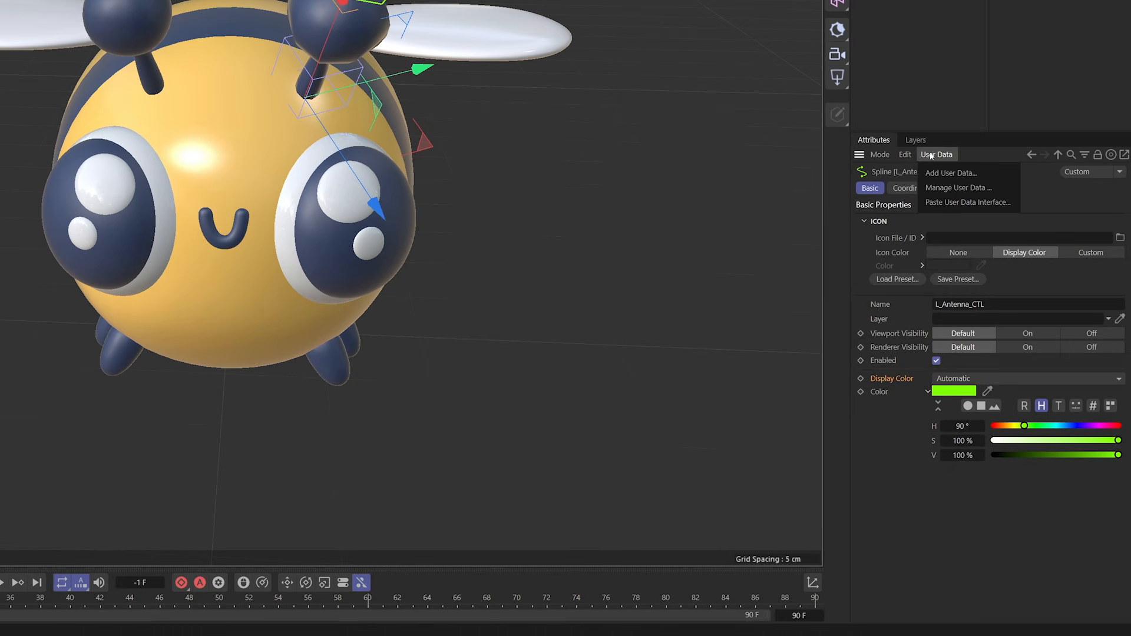
click(947, 188)
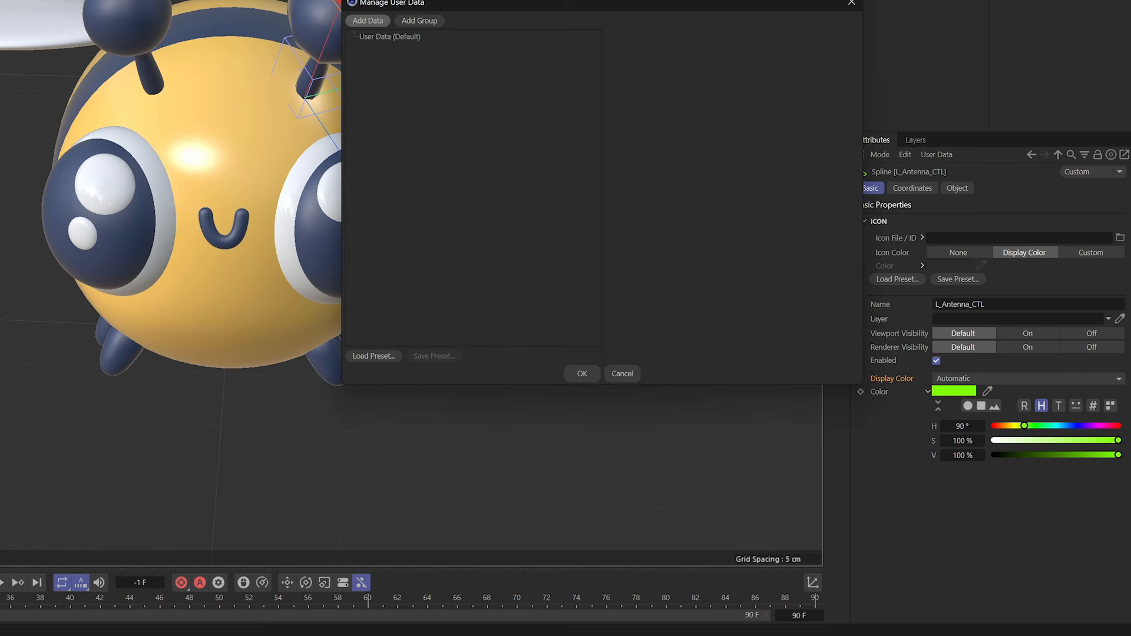
drag(405, 4, 552, 30)
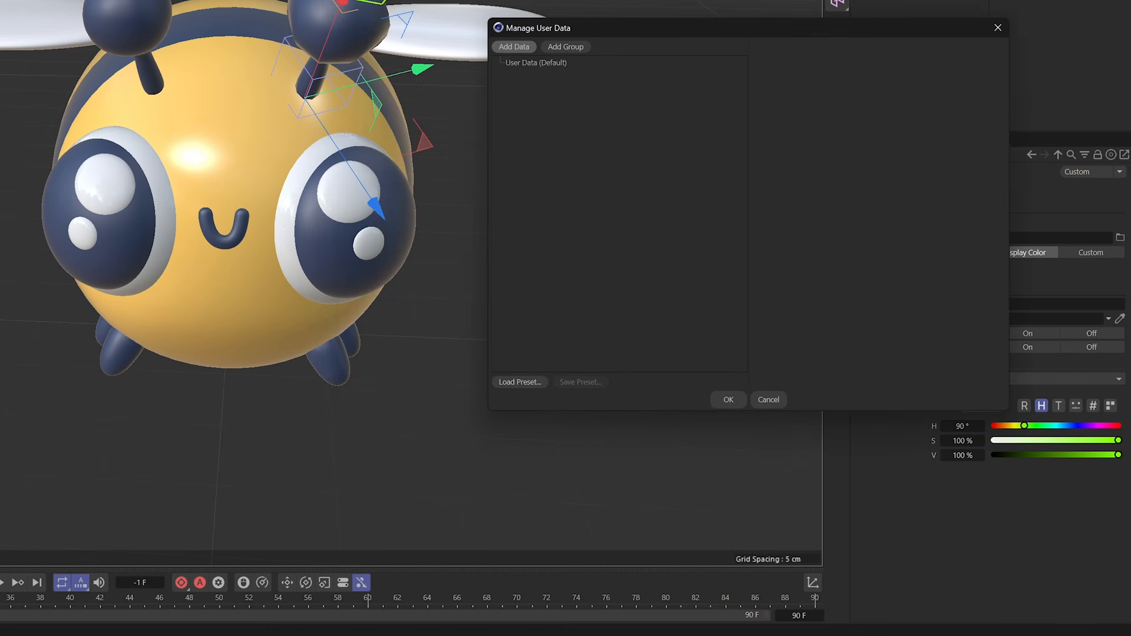
click(511, 48)
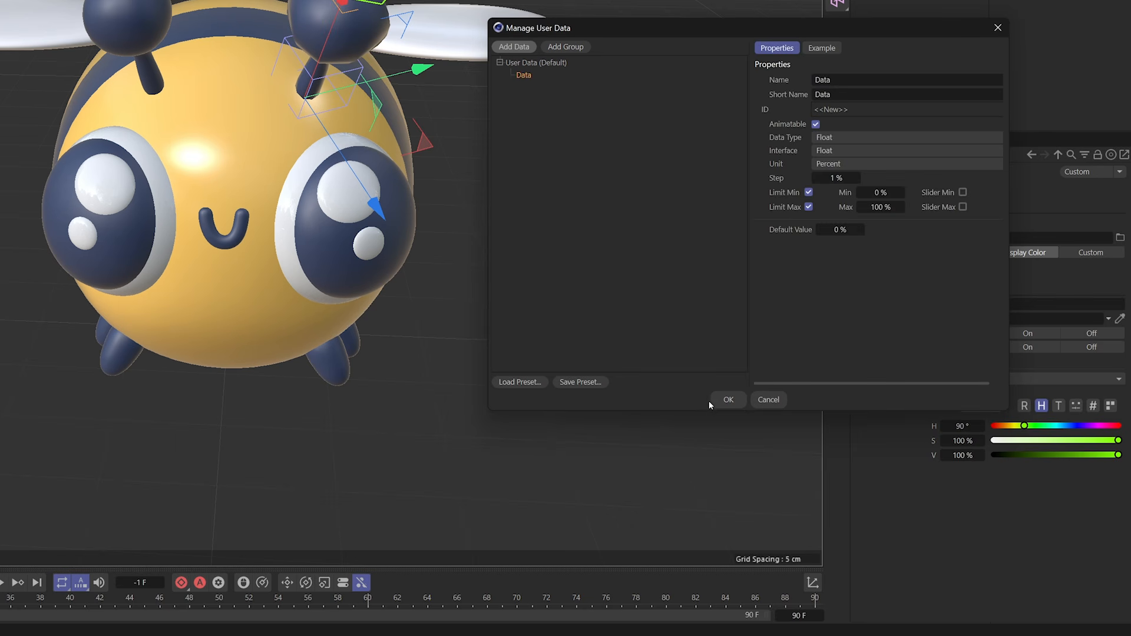
click(784, 143)
double_click(841, 80)
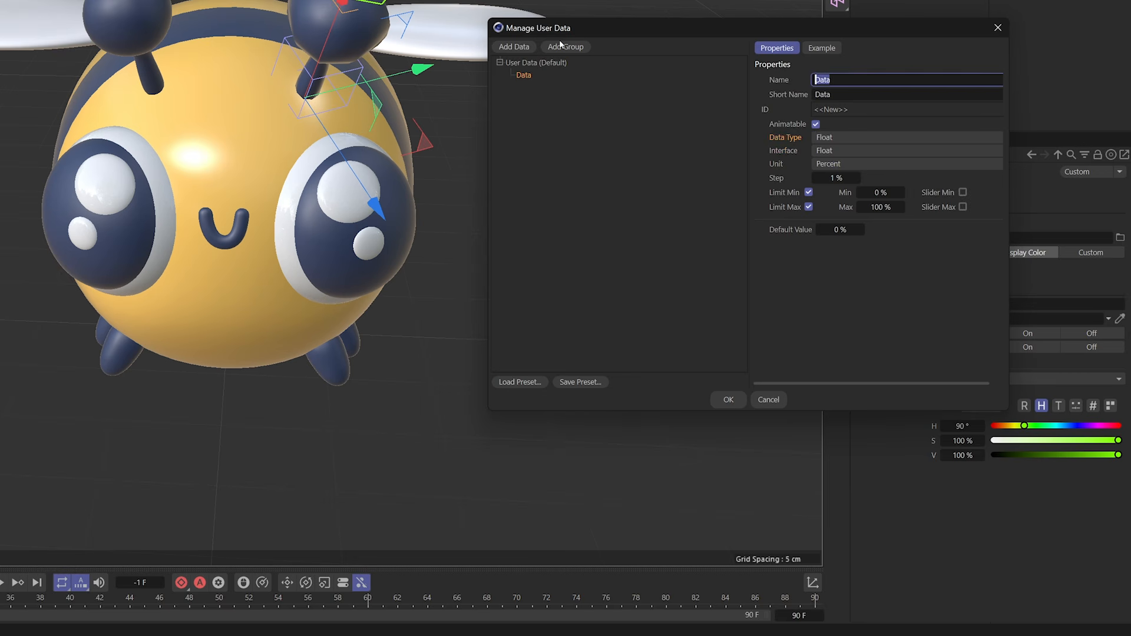
text(Strength)
drag(742, 34, 552, 10)
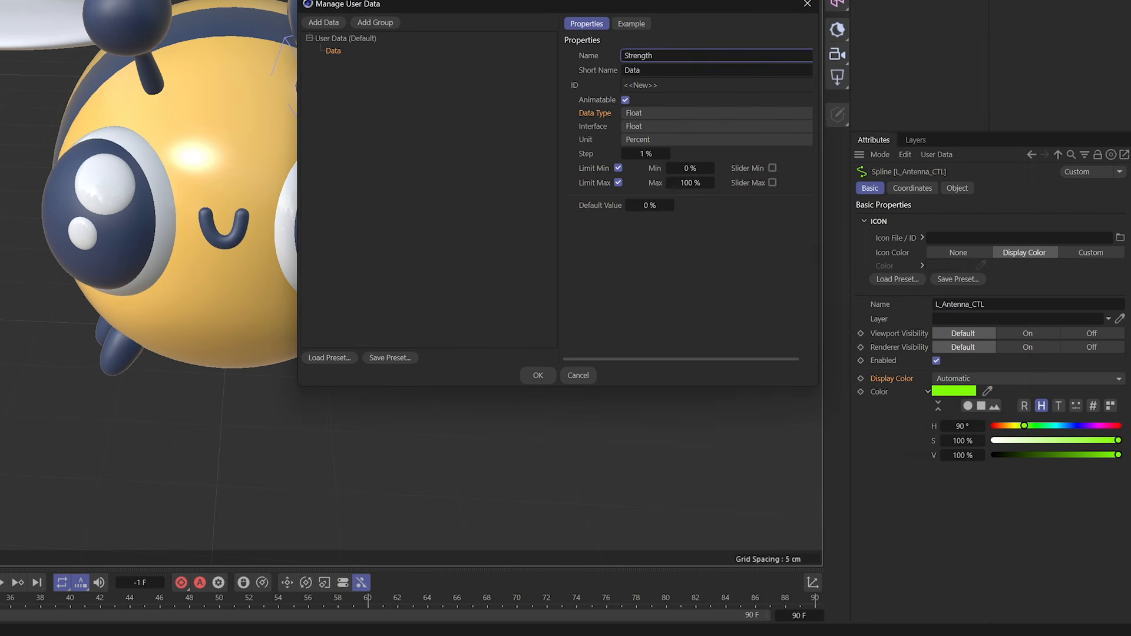
key(Return)
Set the Strength entry's interface to Float Slider and its unit to Degree.
click(591, 129)
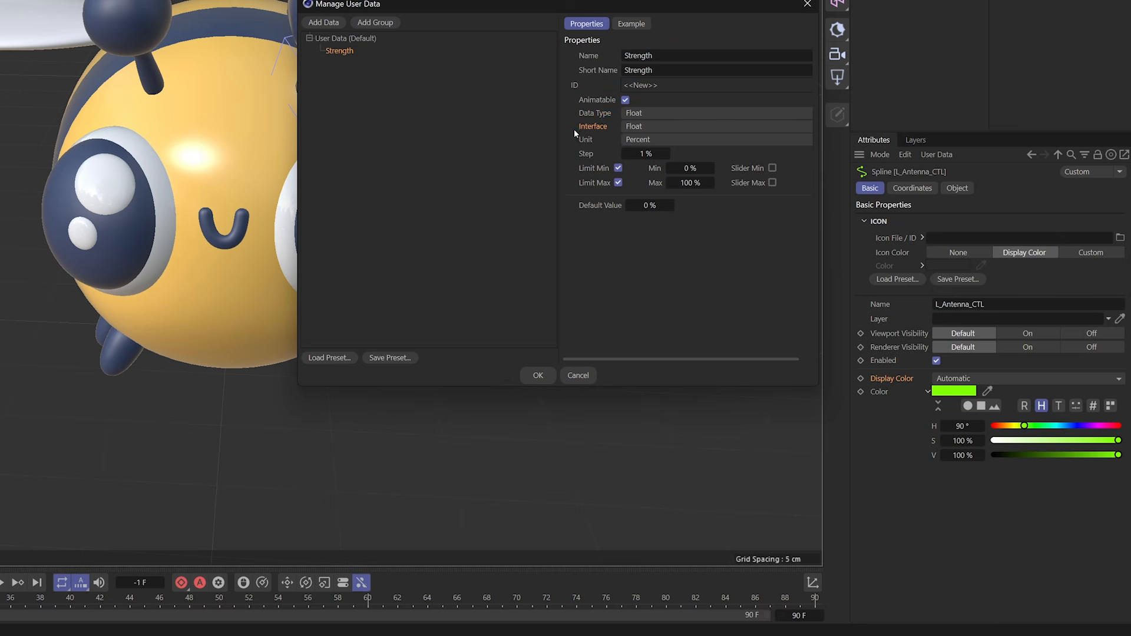
click(633, 126)
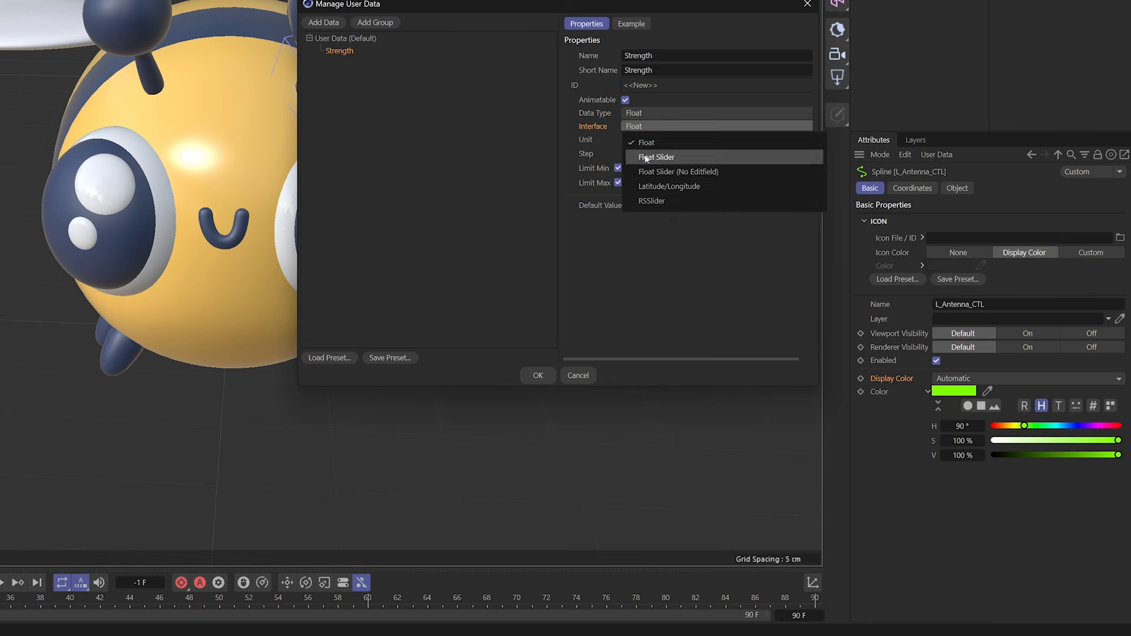
click(647, 152)
click(632, 140)
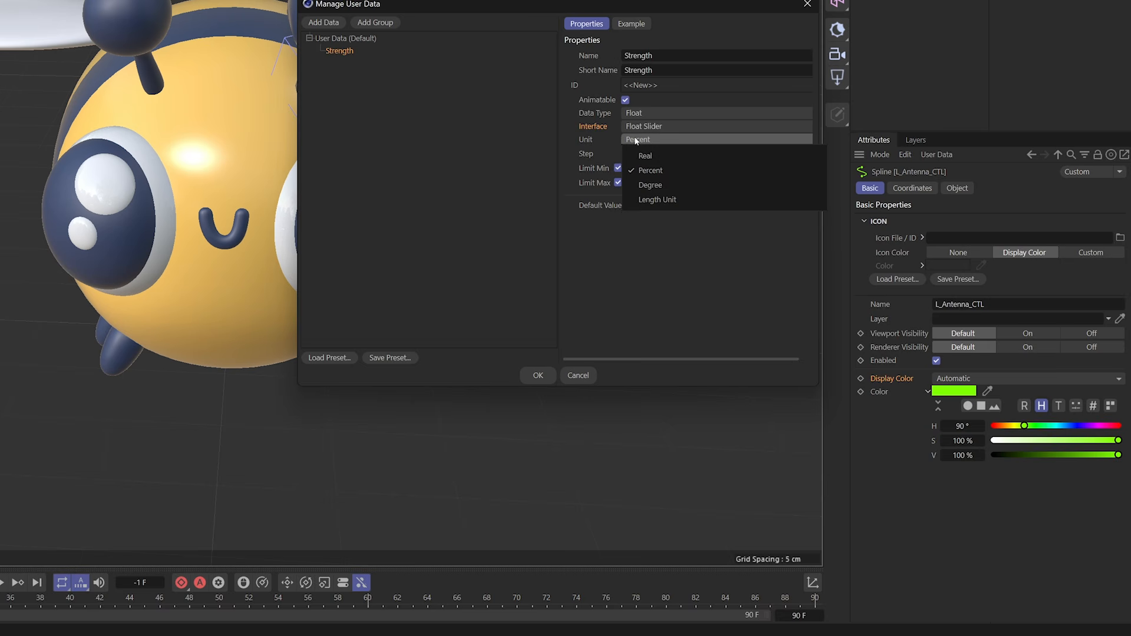
click(654, 186)
Limit the Strength entry to a range of -90° to 90° with a default value of 0°.
double_click(689, 168)
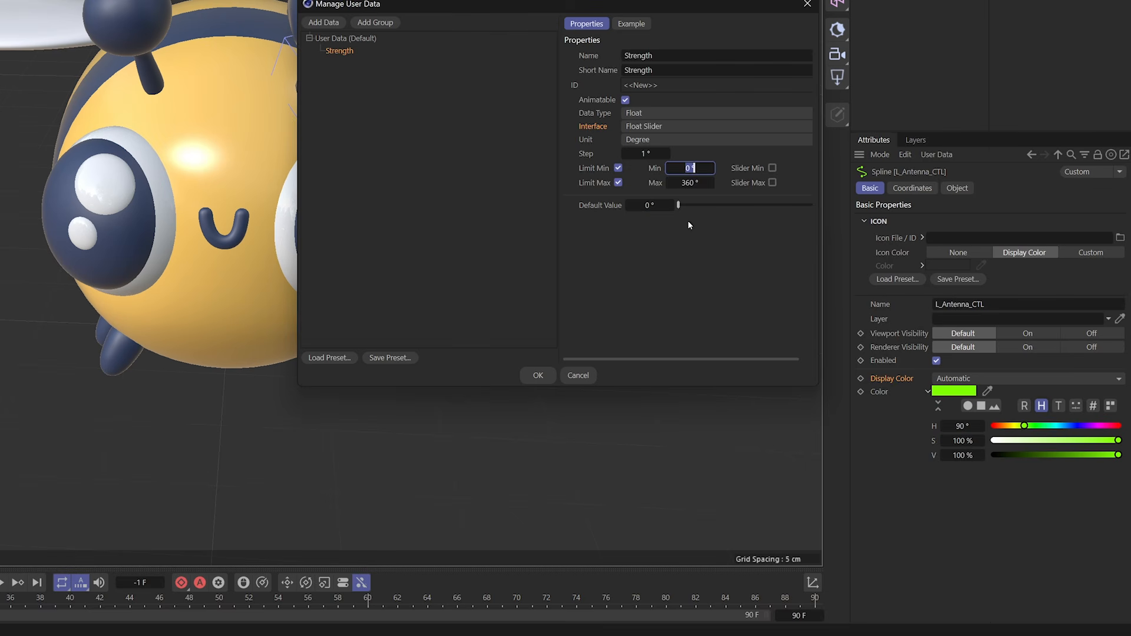
text(-90)
text(90)
key(Return)
drag(737, 206, 758, 242)
click(596, 205)
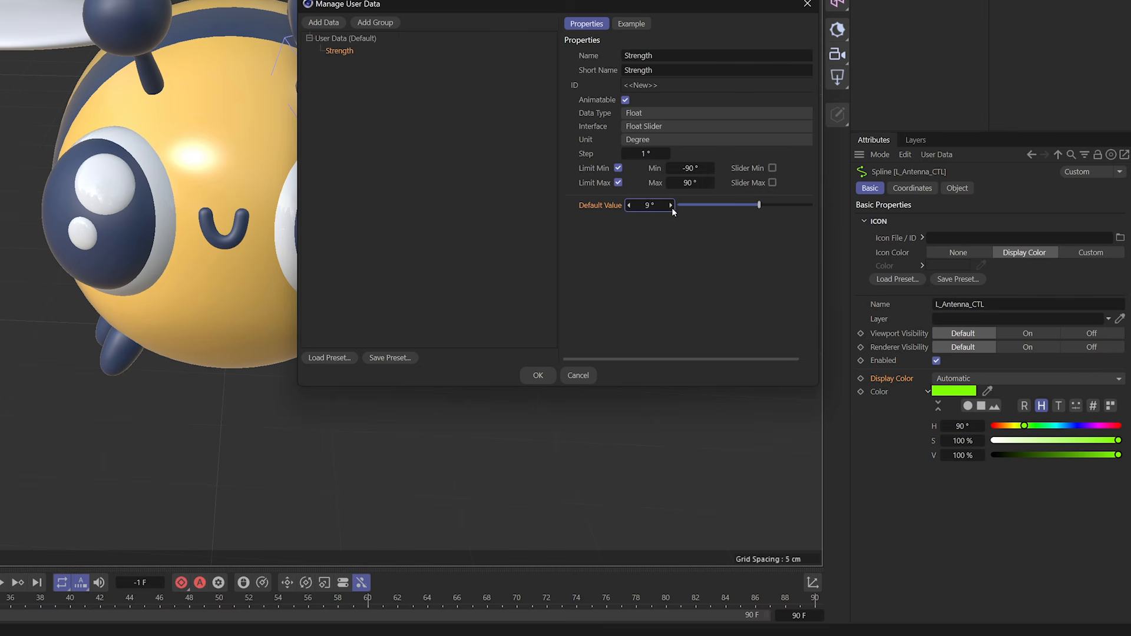
click(648, 205)
text(0)
key(Return)
Duplicate the Strength entry, rename the copy Angle, and accept the user data.
right_click(337, 53)
click(352, 63)
right_click(337, 52)
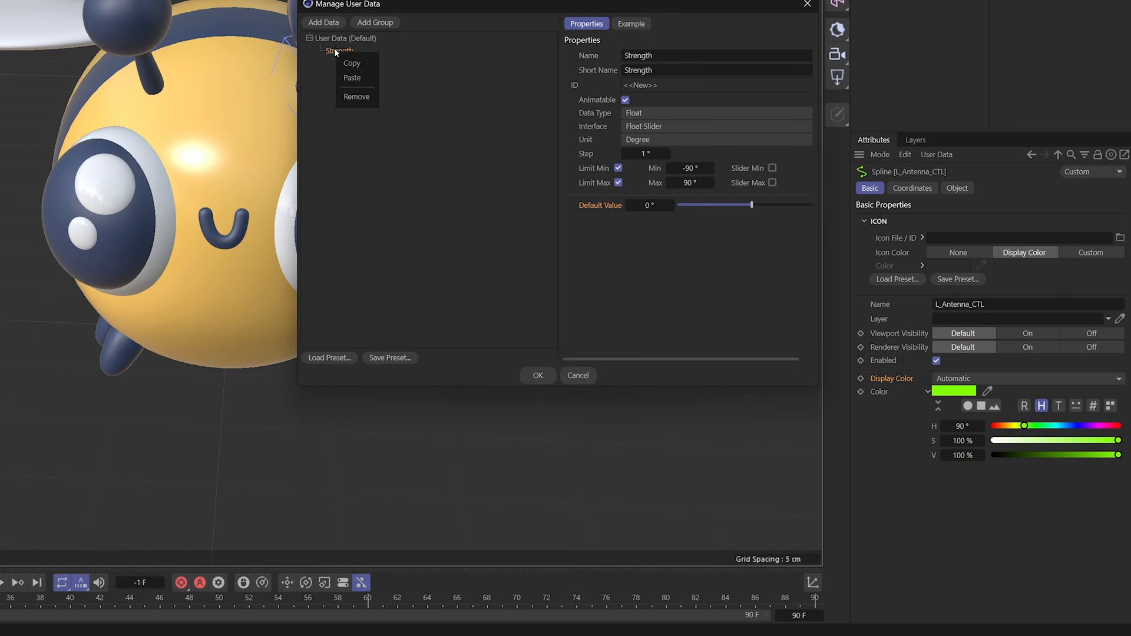
click(352, 78)
double_click(676, 55)
text(Angel)
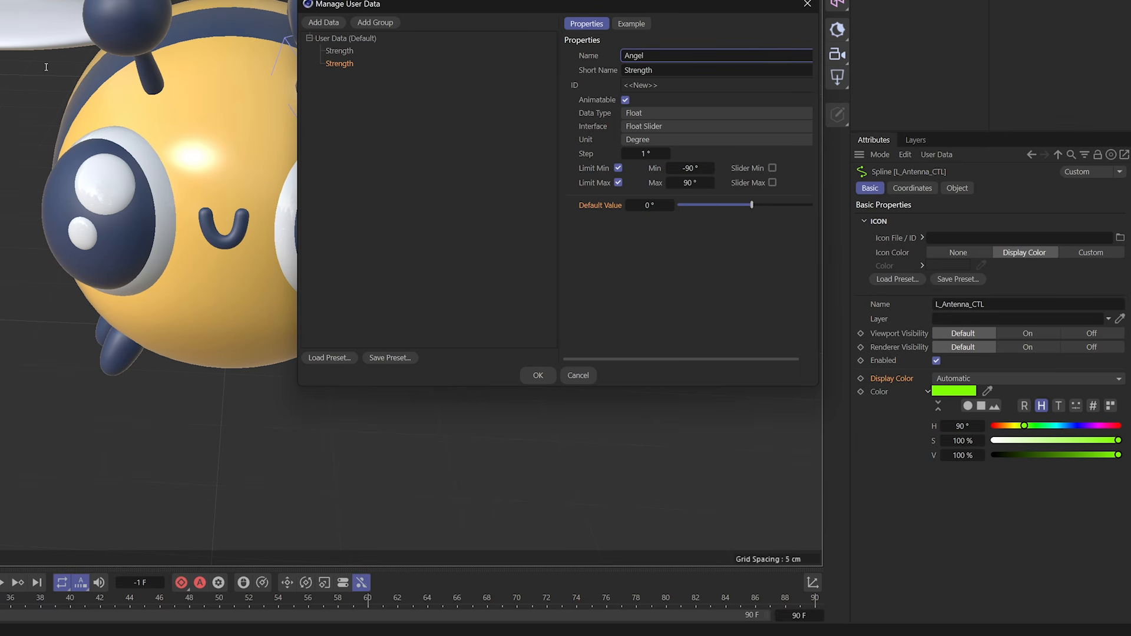
key(BackSpace)
key(BackSpace)
text(le)
click(537, 375)
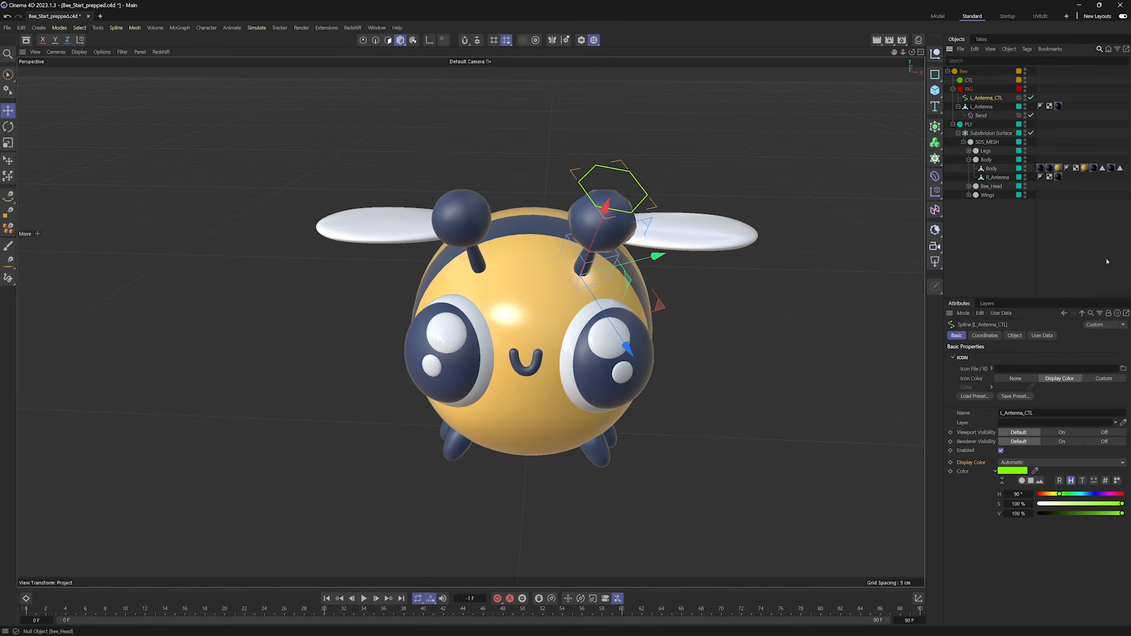
Check the new sliders against the Bend deformer's settings and add an XPresso tag to L_Antenna_CTL.
click(1029, 292)
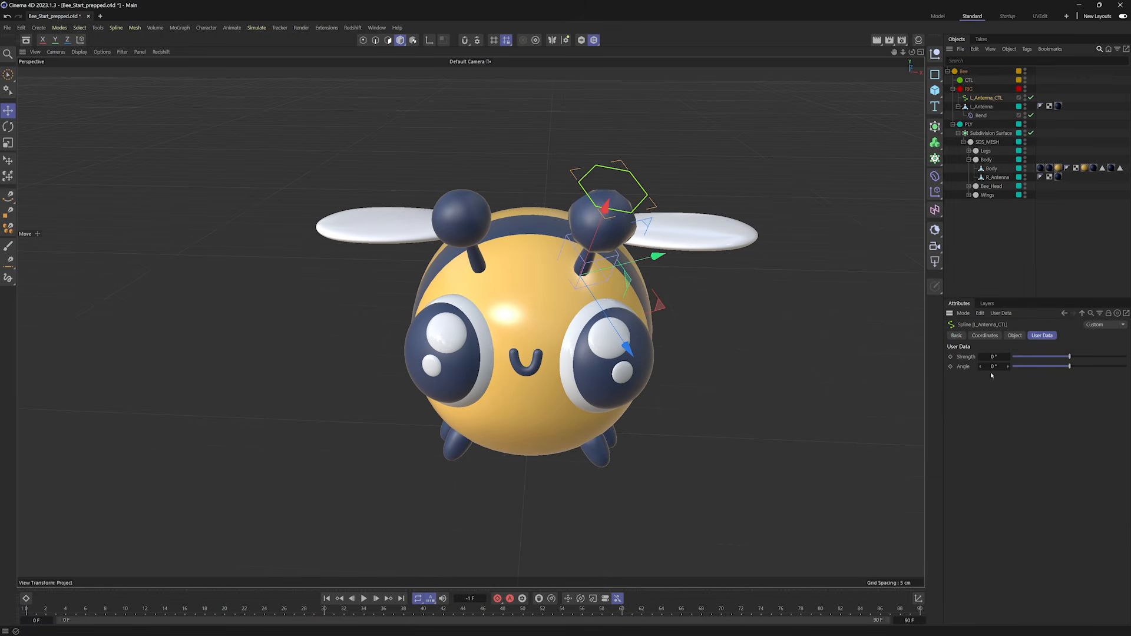
click(976, 115)
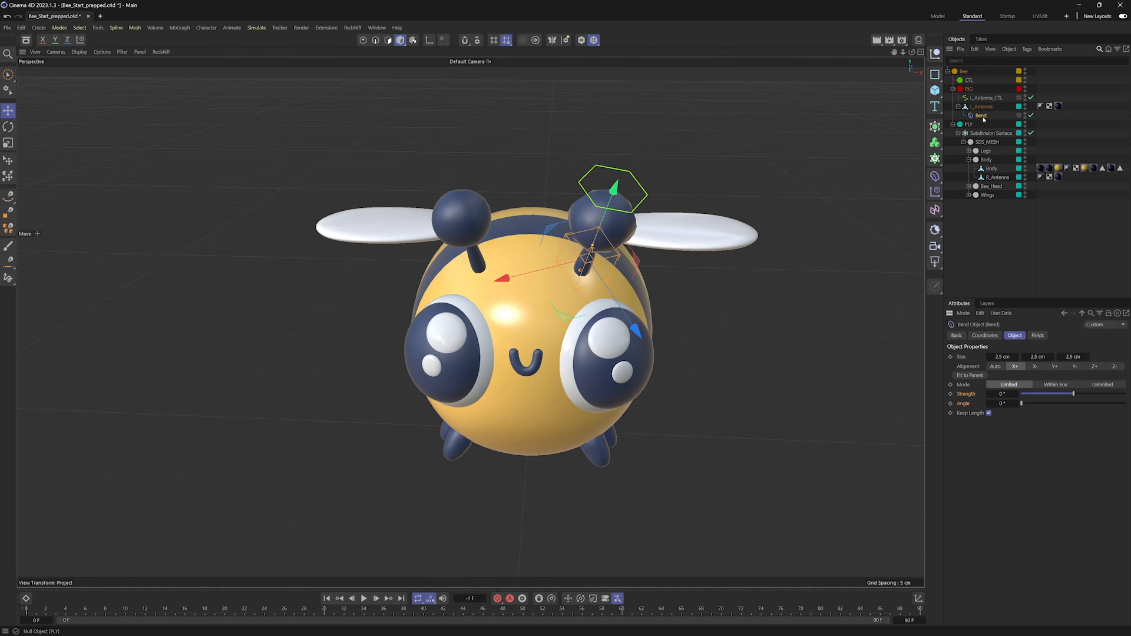
click(982, 98)
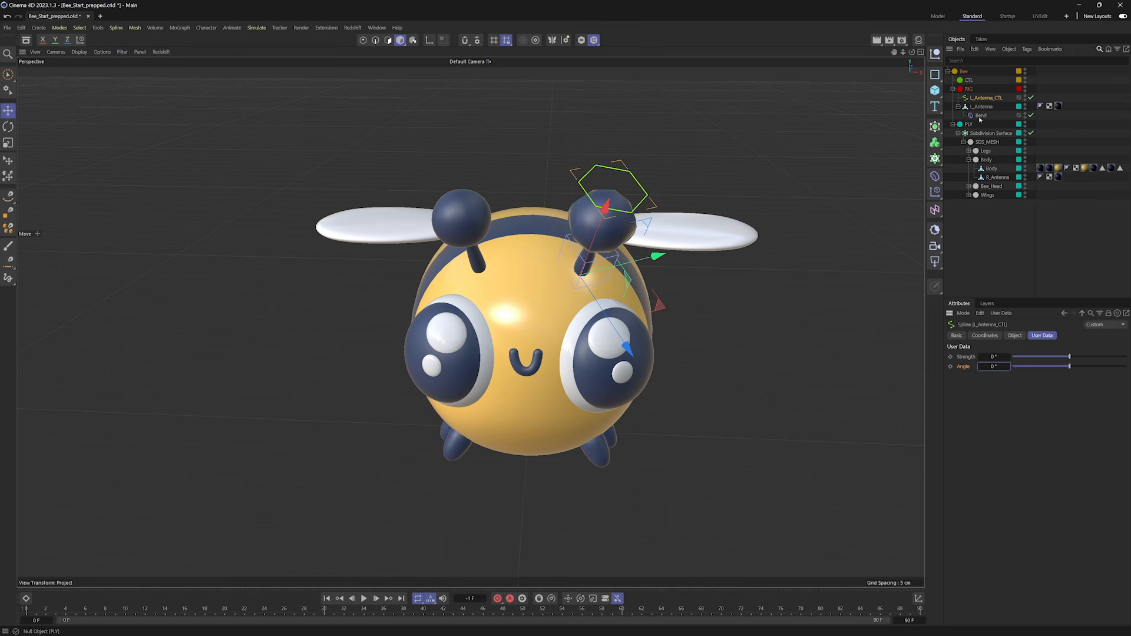
key(shift+c)
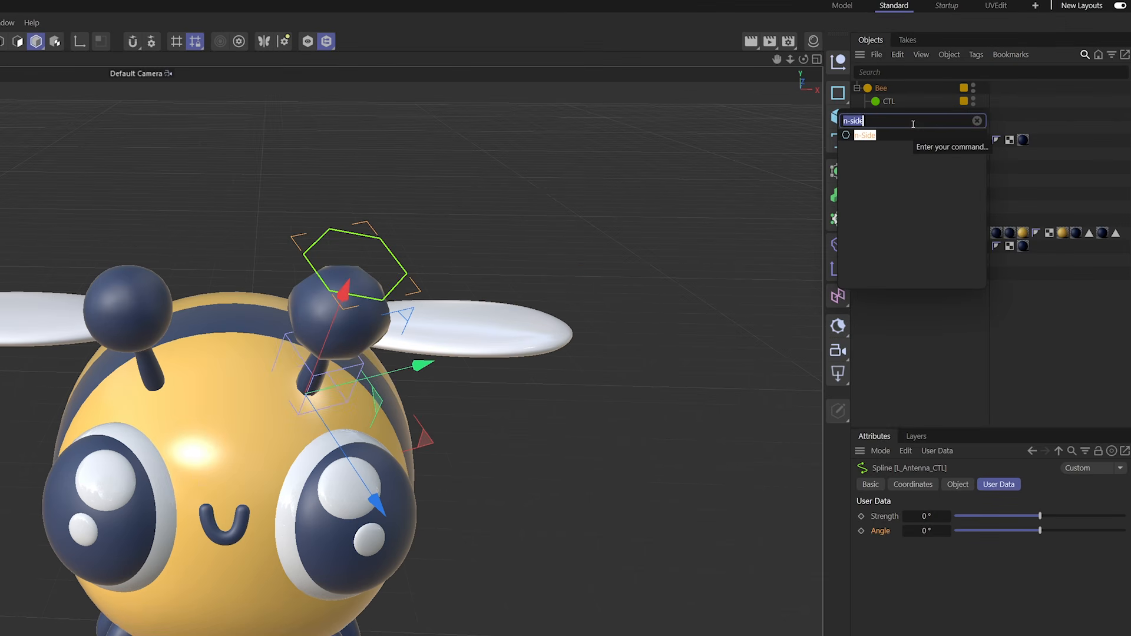
text(x)
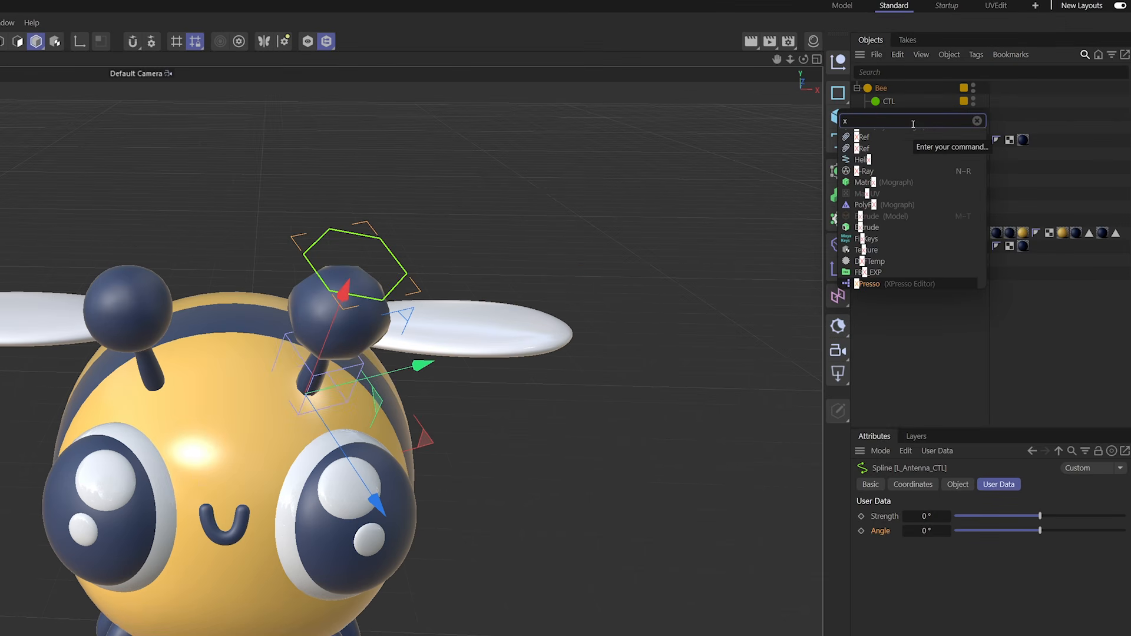
text(presso)
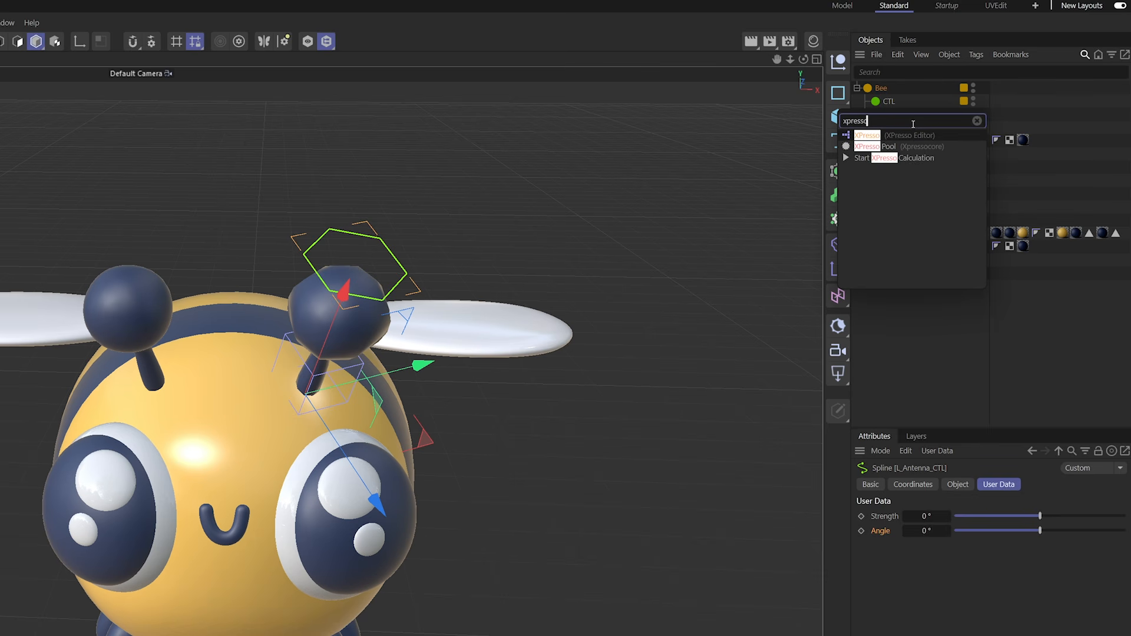
key(Return)
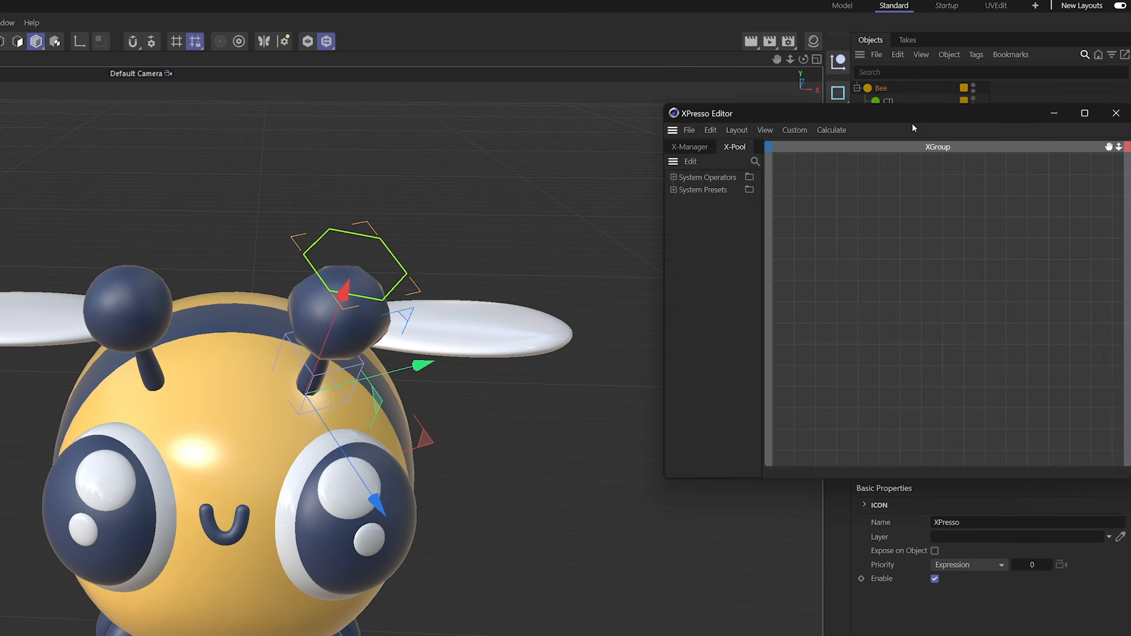
drag(905, 122, 501, 196)
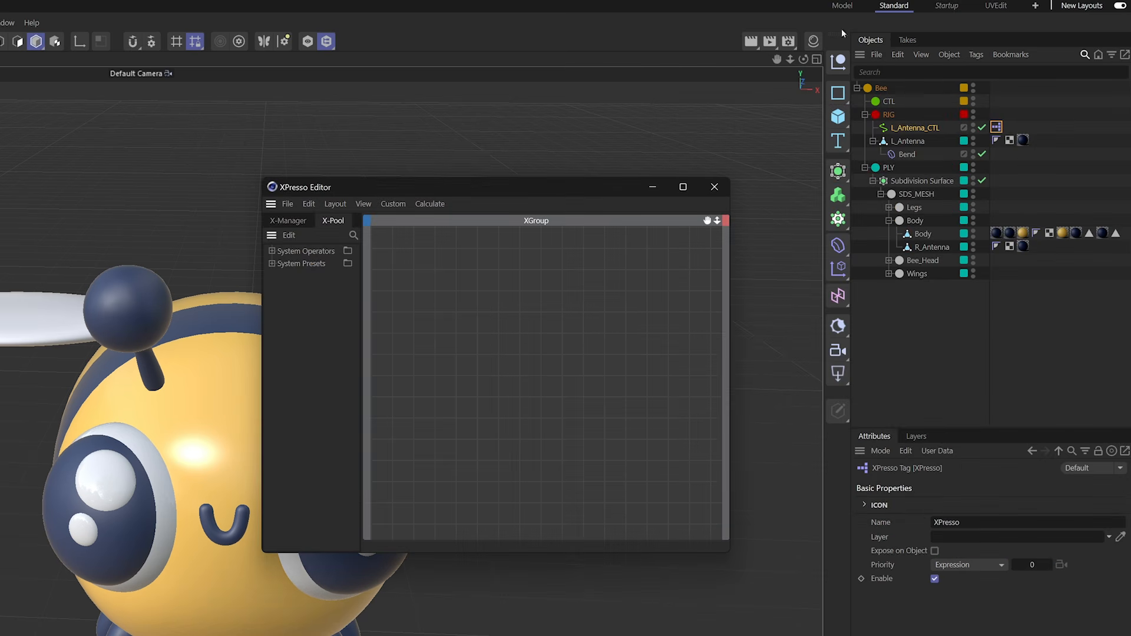
Bring L_Antenna_CTL and its antenna's Bend deformer into the XPresso graph as nodes, with the controller in front of Bend.
drag(802, 160, 471, 339)
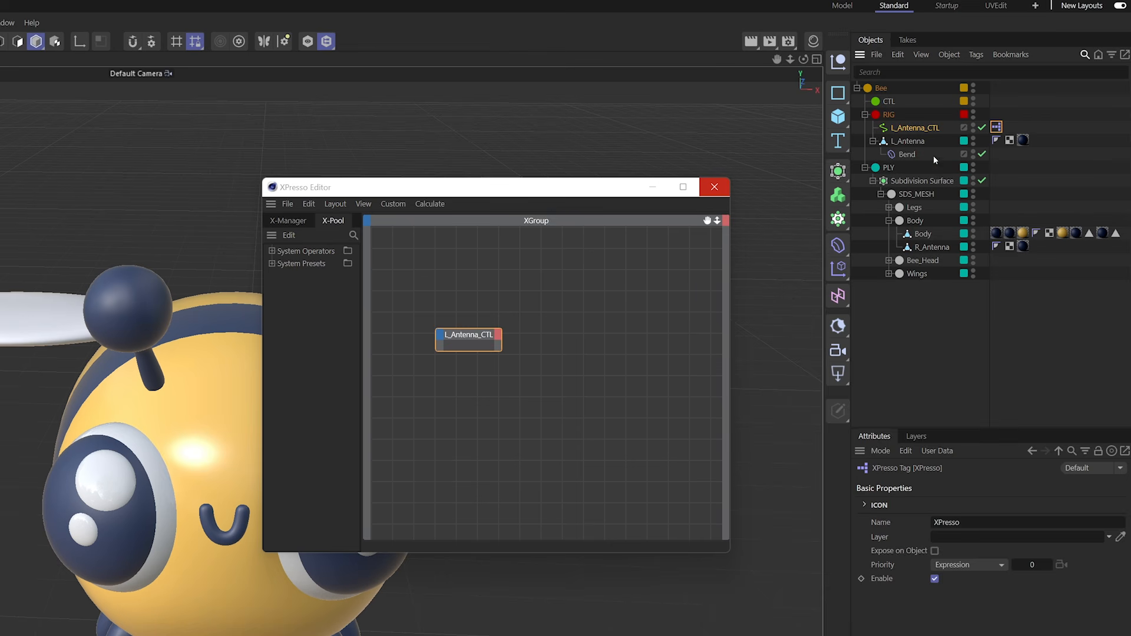
click(915, 128)
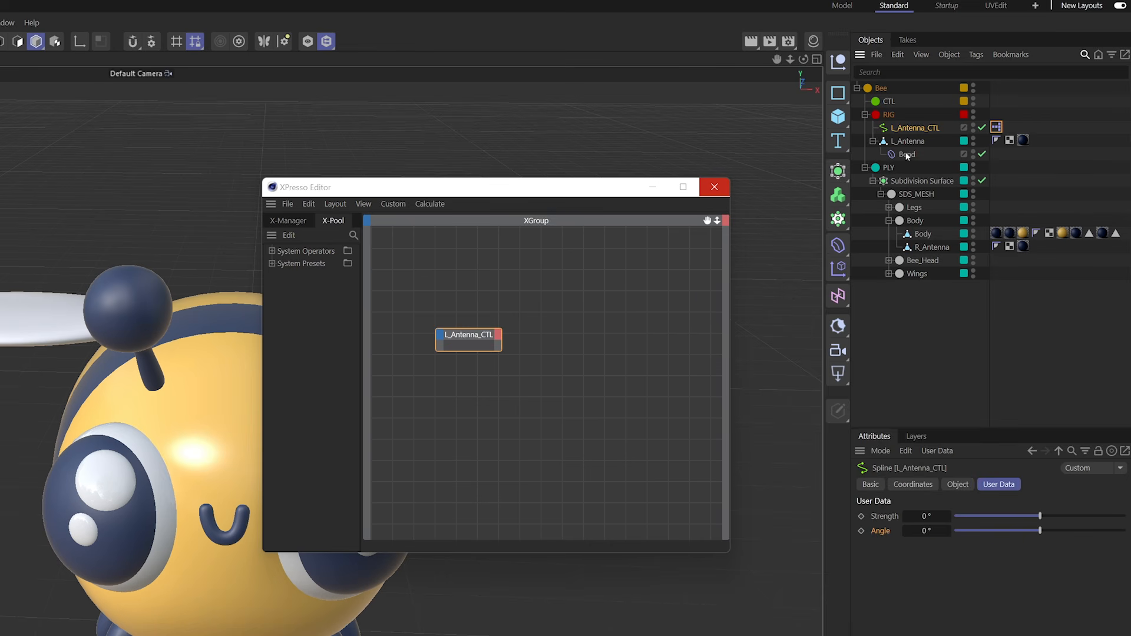
drag(916, 150, 614, 338)
drag(464, 336, 459, 335)
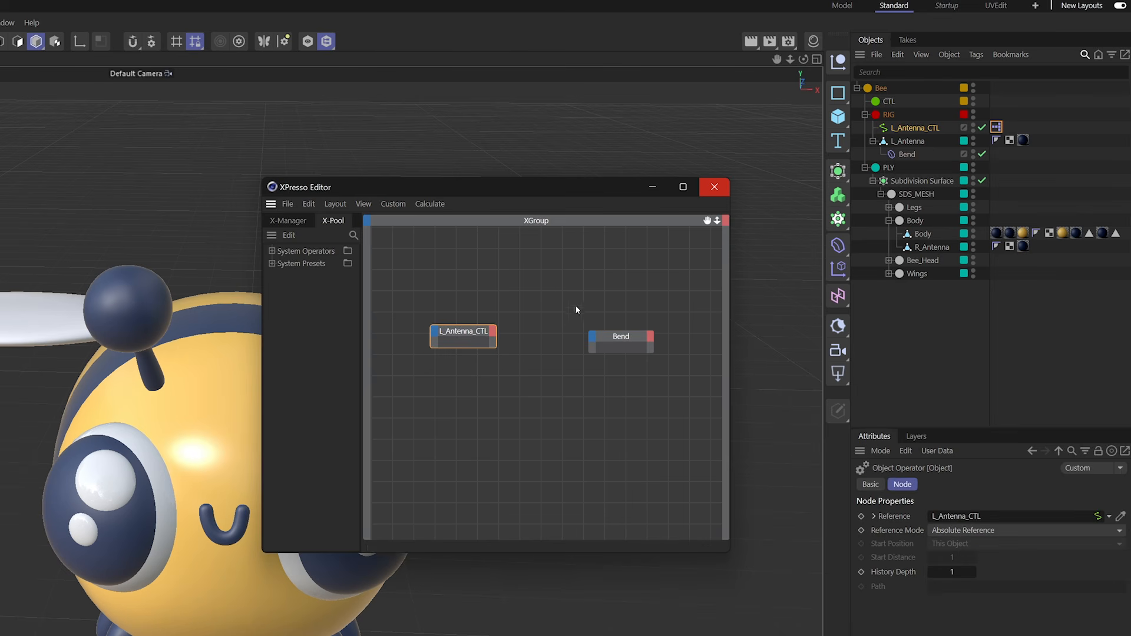
Give the L_Antenna_CTL node an output port for its Strength user data.
click(492, 334)
key(Escape)
click(492, 334)
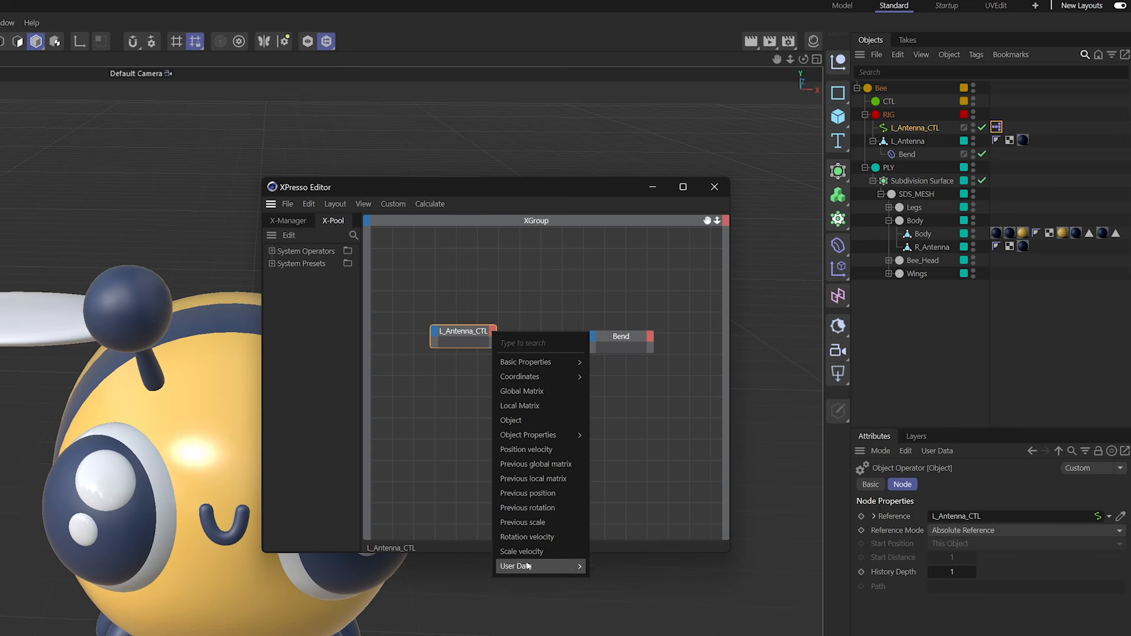
mouse_move(523, 570)
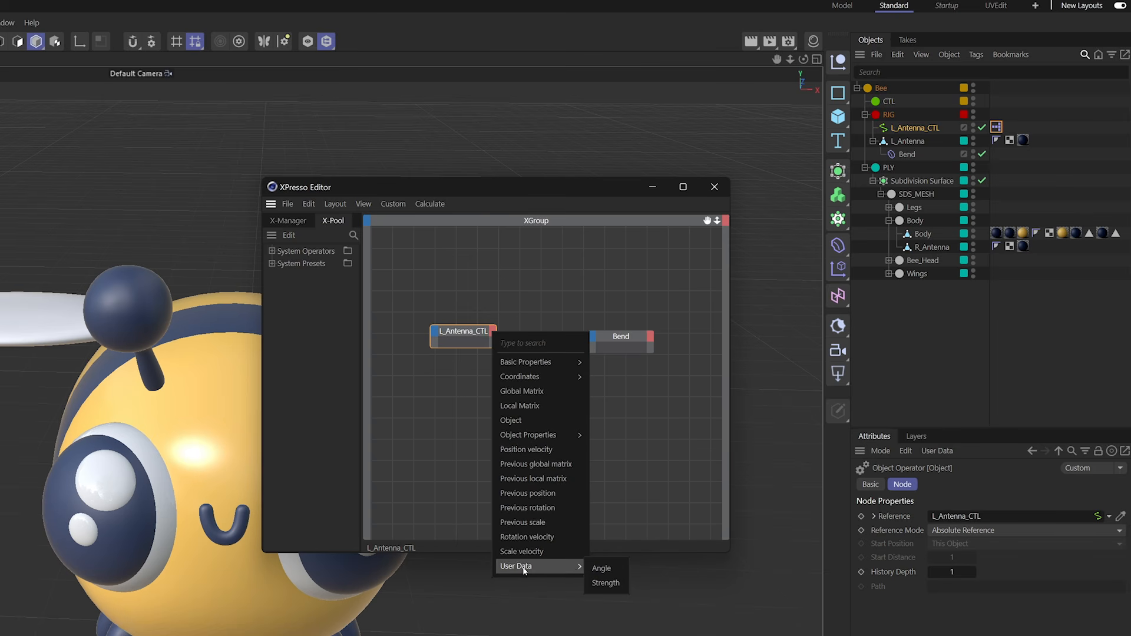
click(605, 583)
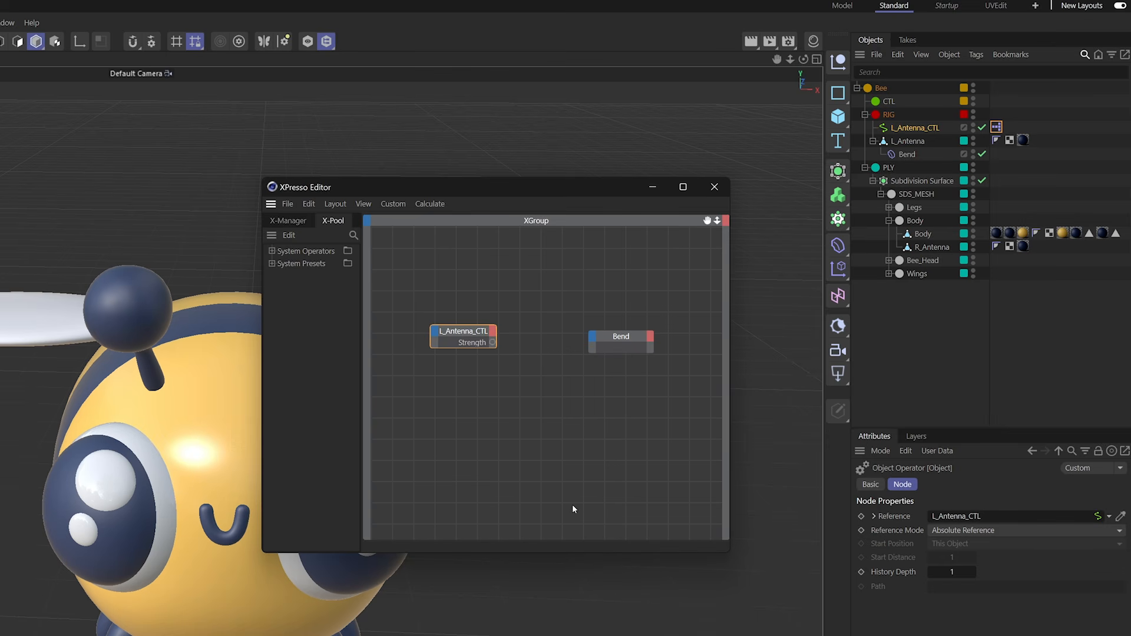
Enlarge the L_Antenna_CTL node and give it an output port for its Angle user data.
click(897, 131)
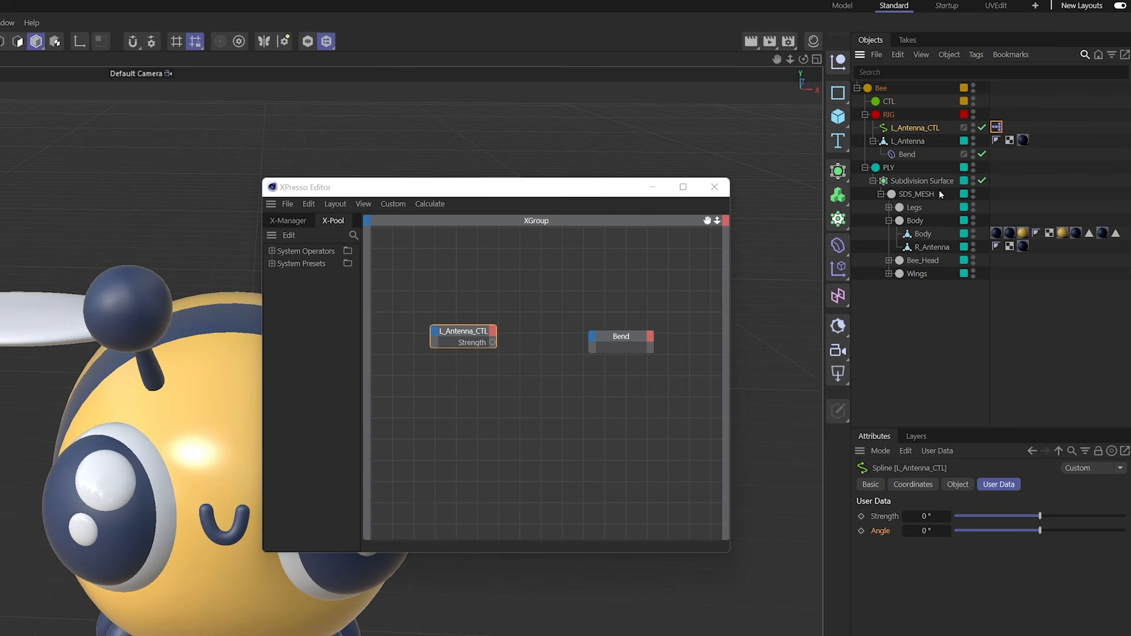
drag(888, 533, 491, 336)
click(466, 344)
drag(466, 388, 465, 389)
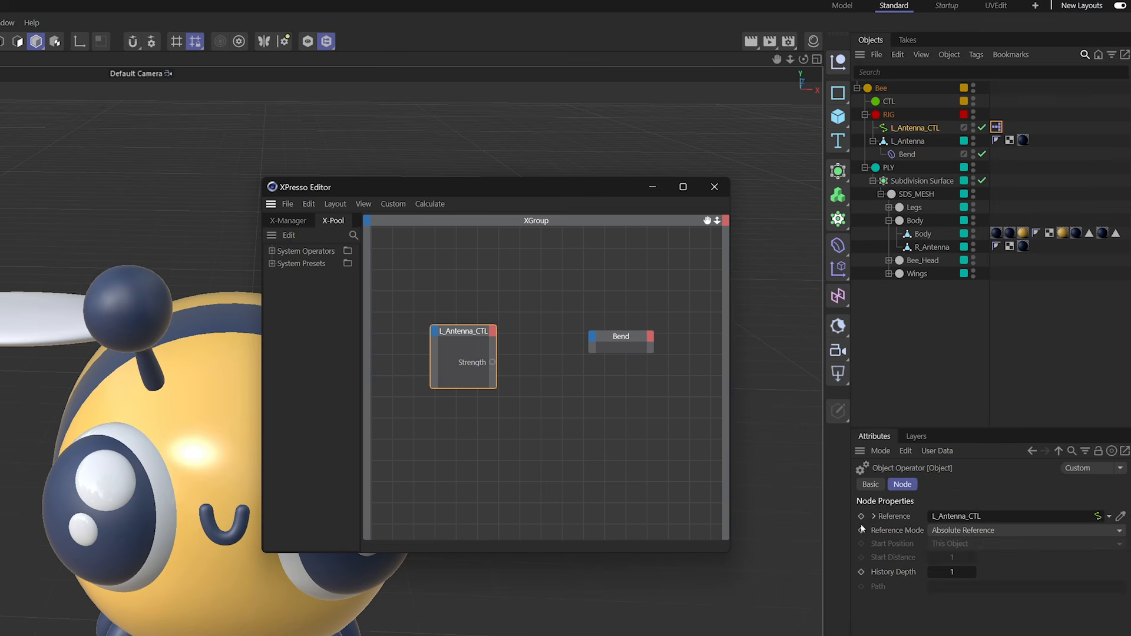
click(900, 130)
click(878, 532)
drag(878, 530, 495, 330)
Add Strength and Angle input ports to the Bend node, optimize its size, and move it closer to the controller node.
click(905, 154)
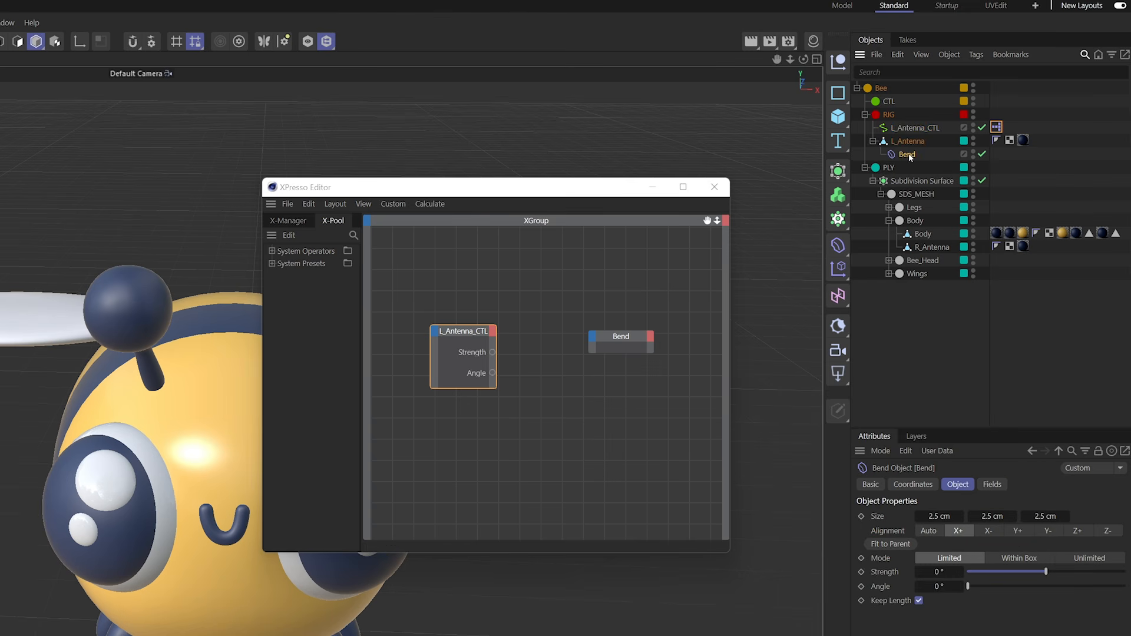
drag(884, 572, 597, 343)
click(616, 338)
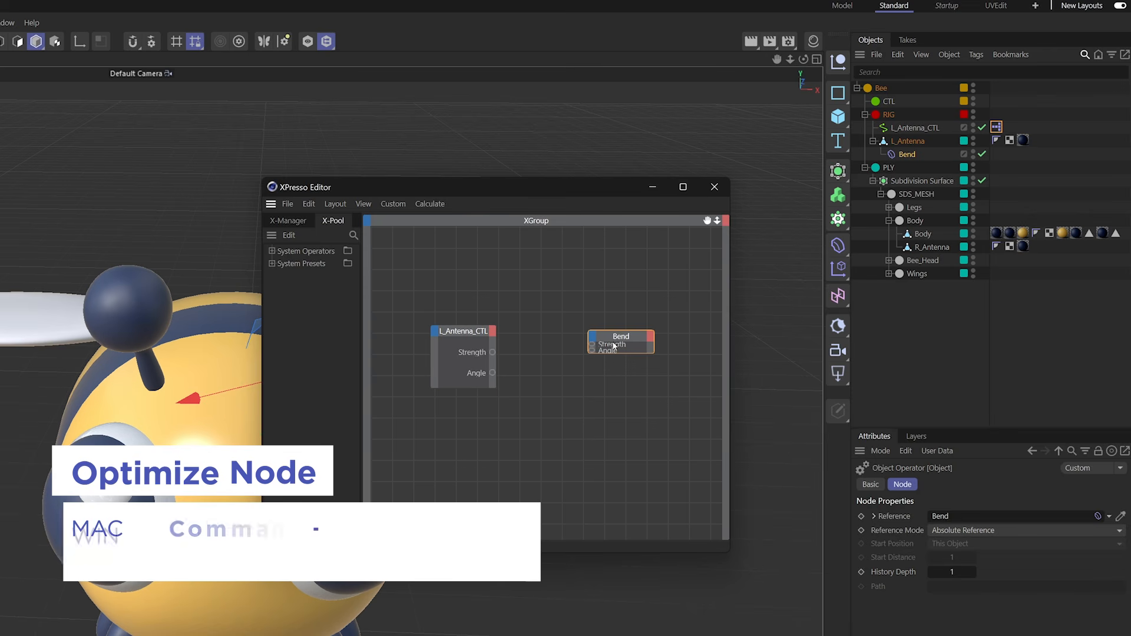
ctrl+shift+double_click(615, 337)
drag(616, 338, 601, 344)
Optimize the L_Antenna_CTL node, wire its Strength and Angle outputs to Bend's matching inputs, and return to the controller's user data.
ctrl+shift+double_click(468, 335)
drag(483, 346, 504, 363)
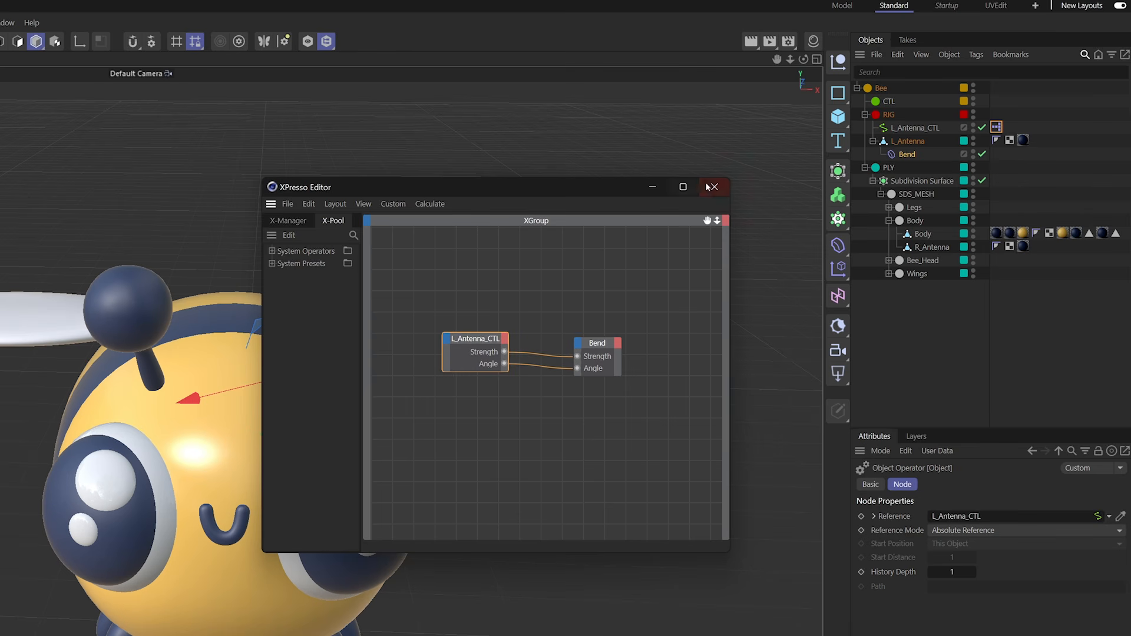
click(711, 187)
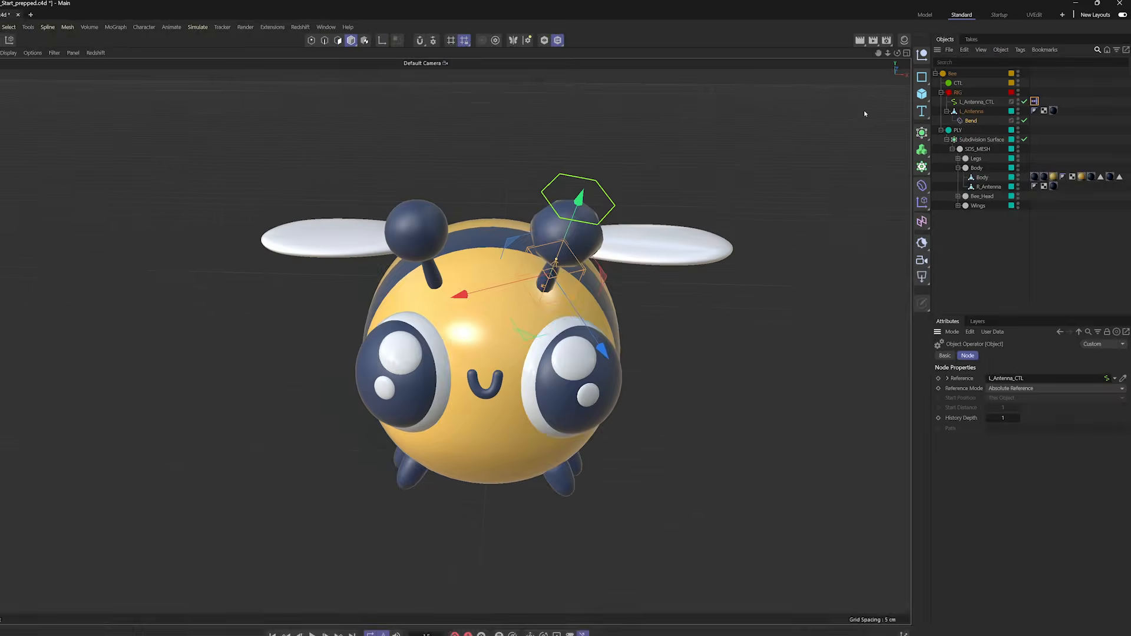
click(915, 128)
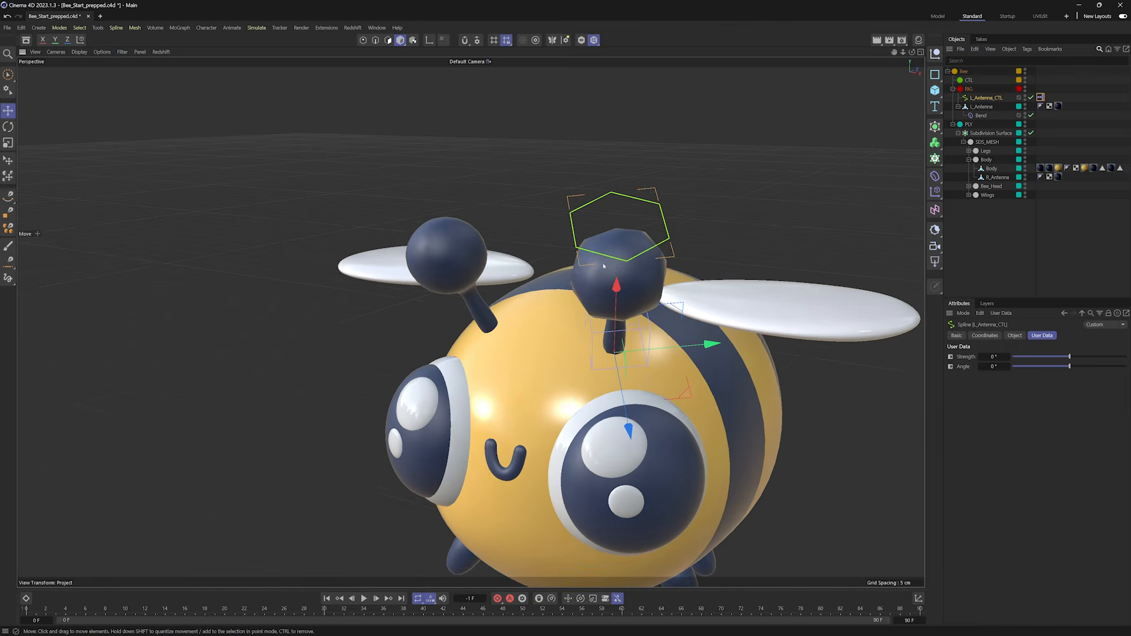
Test the left antenna's bend by raising L_Antenna_CTL's Strength to about 51°, and reset it to 0°.
alt+middle_drag(603, 267, 573, 276)
alt+drag(584, 245, 611, 291)
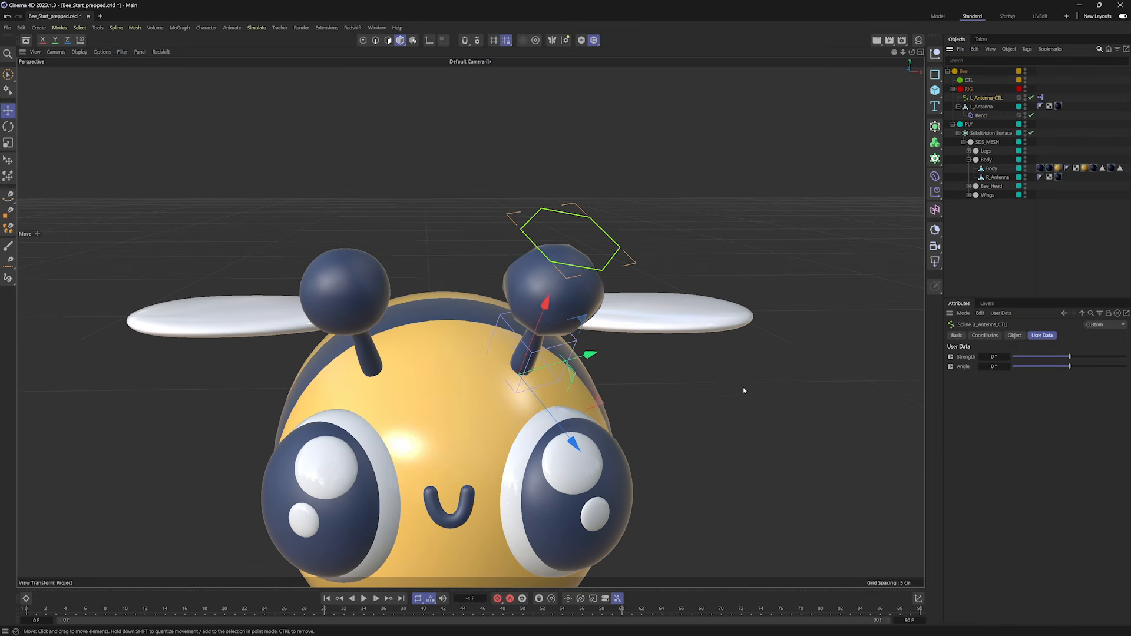
alt+drag(570, 250, 612, 265)
mouse_move(1048, 360)
mouse_down()
mouse_move(1110, 358)
mouse_move(1053, 357)
mouse_up()
alt+drag(660, 316, 521, 287)
drag(1053, 357, 1097, 357)
drag(1007, 361, 1100, 357)
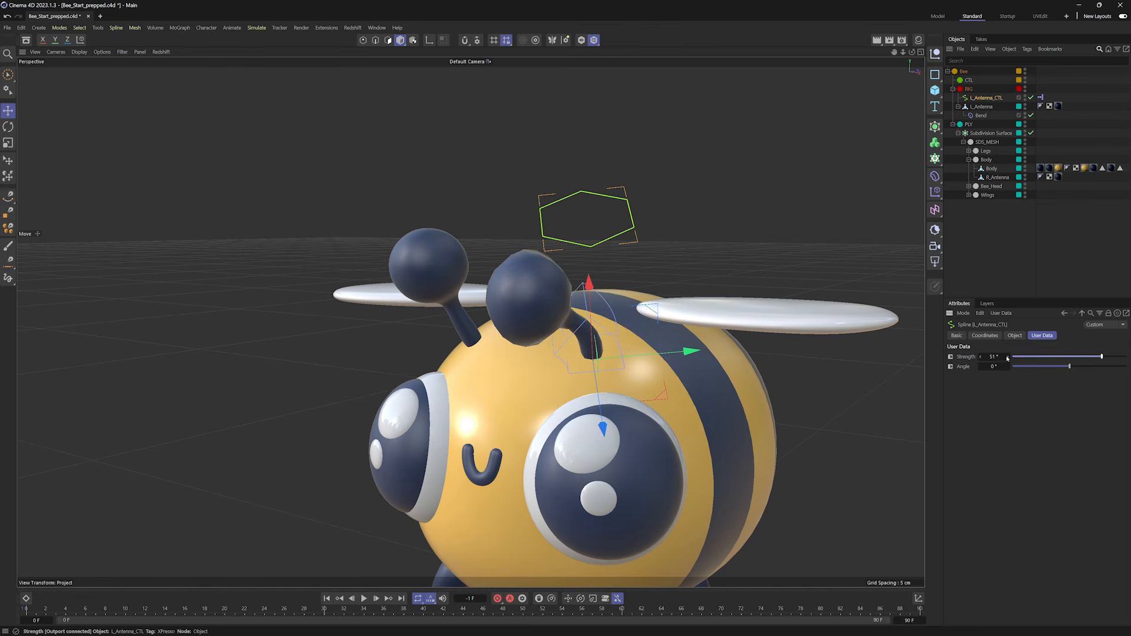
right_click(1007, 358)
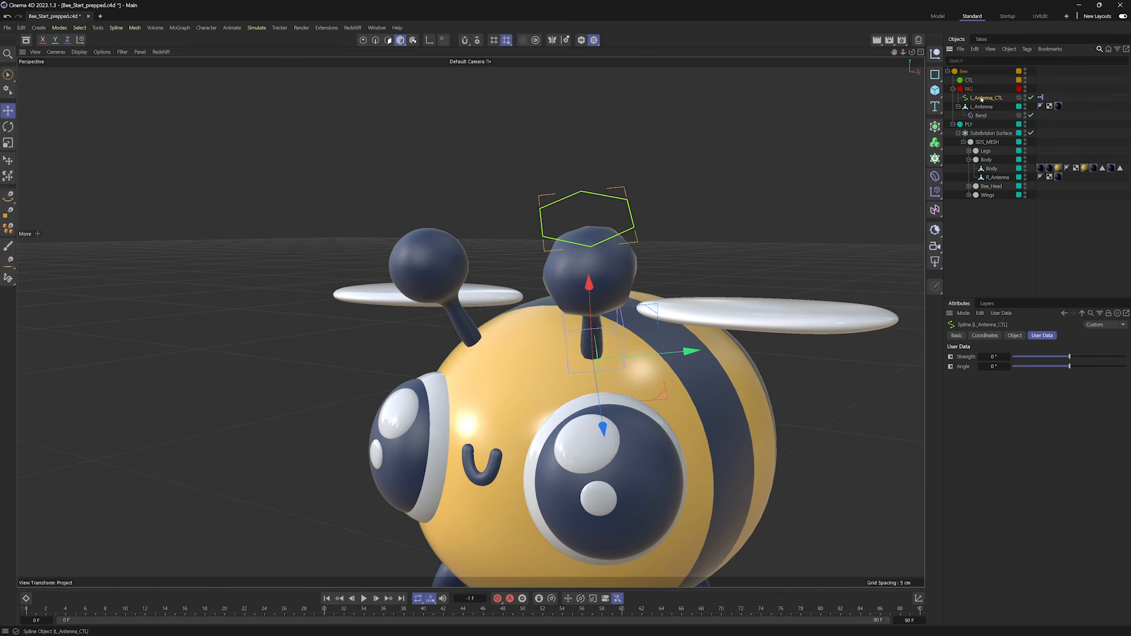
Try a combined pose of the left antenna with L_Antenna_CTL's Strength at about 48° and Angle at 20°.
mouse_move(1069, 356)
mouse_down()
mouse_move(1104, 357)
mouse_move(1054, 367)
mouse_move(1082, 367)
mouse_up()
alt+drag(512, 348, 567, 360)
alt+middle_drag(567, 359, 564, 279)
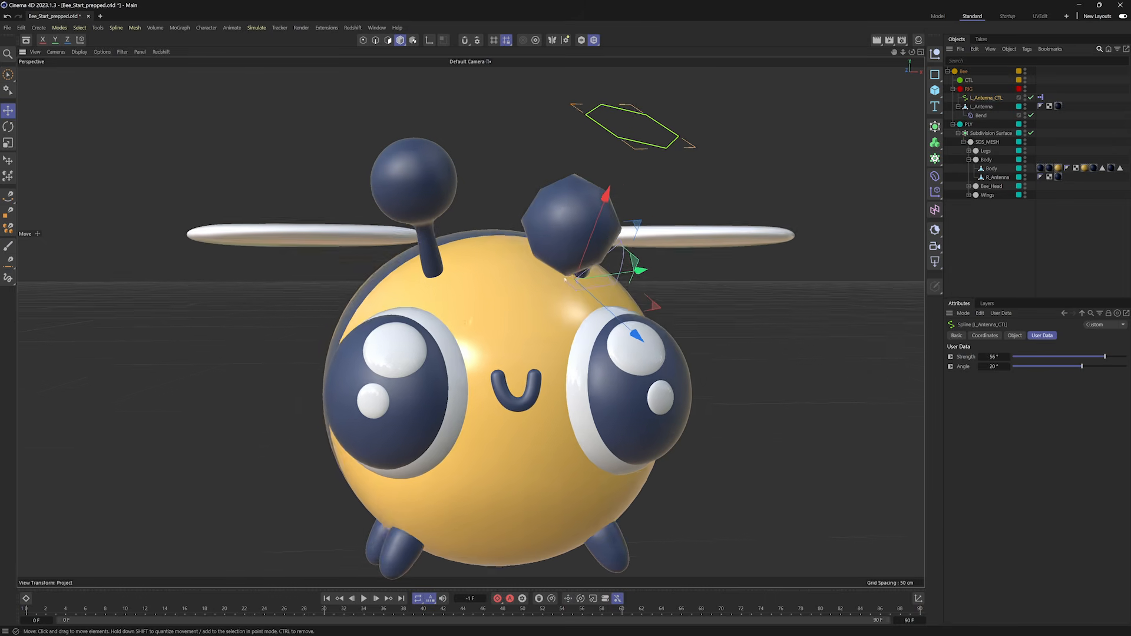
alt+drag(565, 279, 612, 294)
drag(1104, 357, 1091, 356)
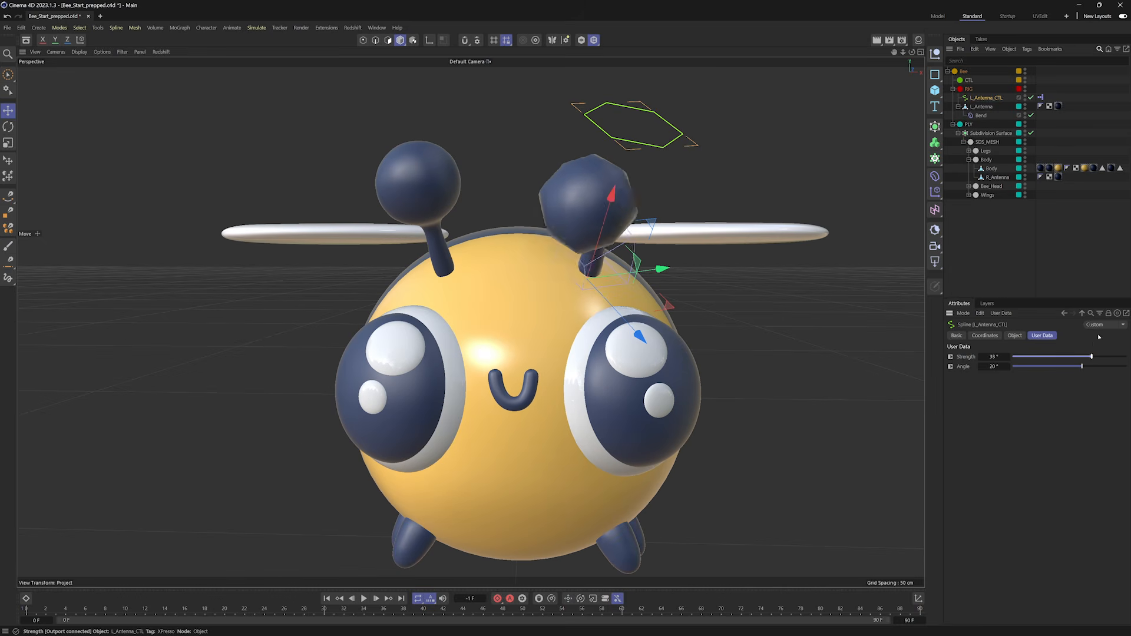
Try rotating and moving the L_Antenna_CTL controller on its own, and undo both transforms.
key(r)
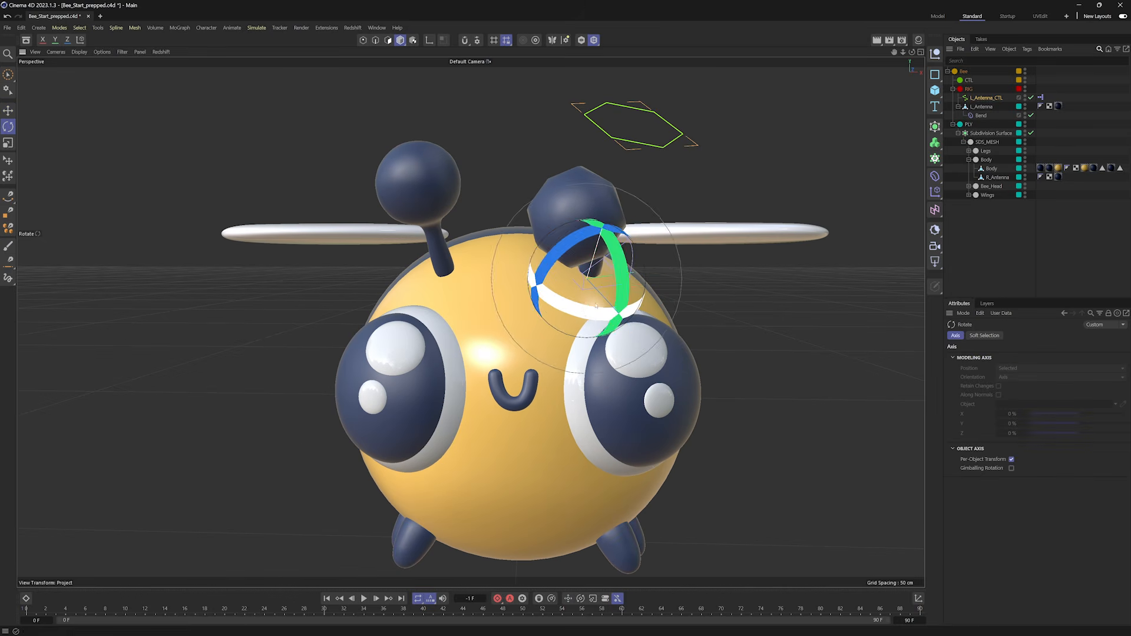
drag(595, 306, 629, 307)
key(ctrl+z)
key(e)
drag(679, 269, 730, 258)
key(ctrl+z)
Reset the Strength and Angle user data of L_Antenna_CTL to 0°.
click(987, 98)
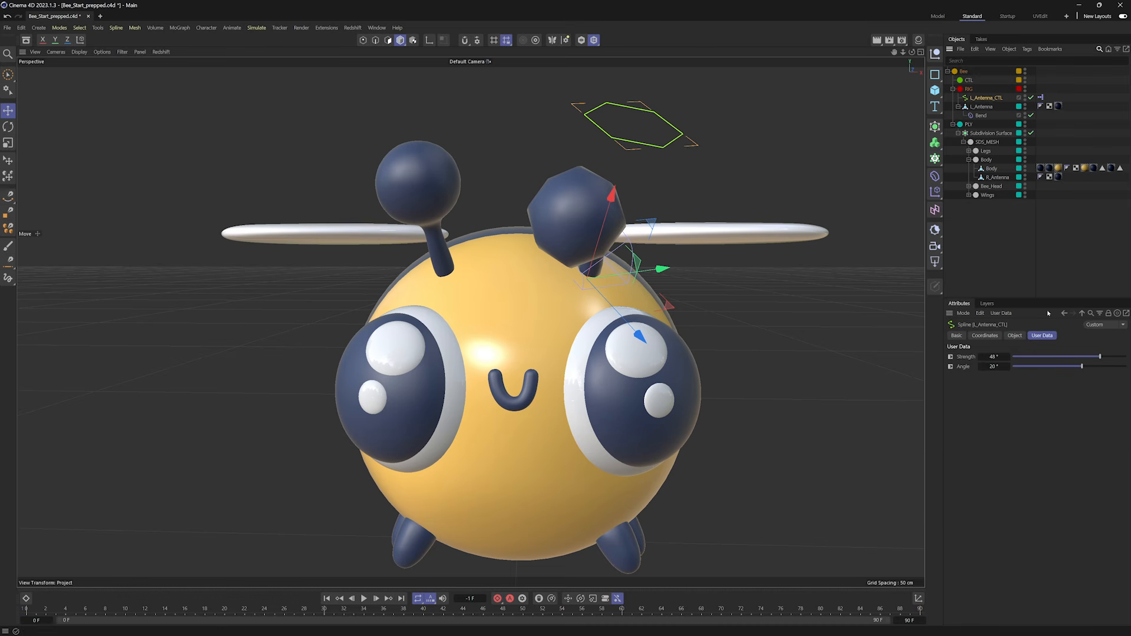
right_click(1007, 357)
right_click(1007, 367)
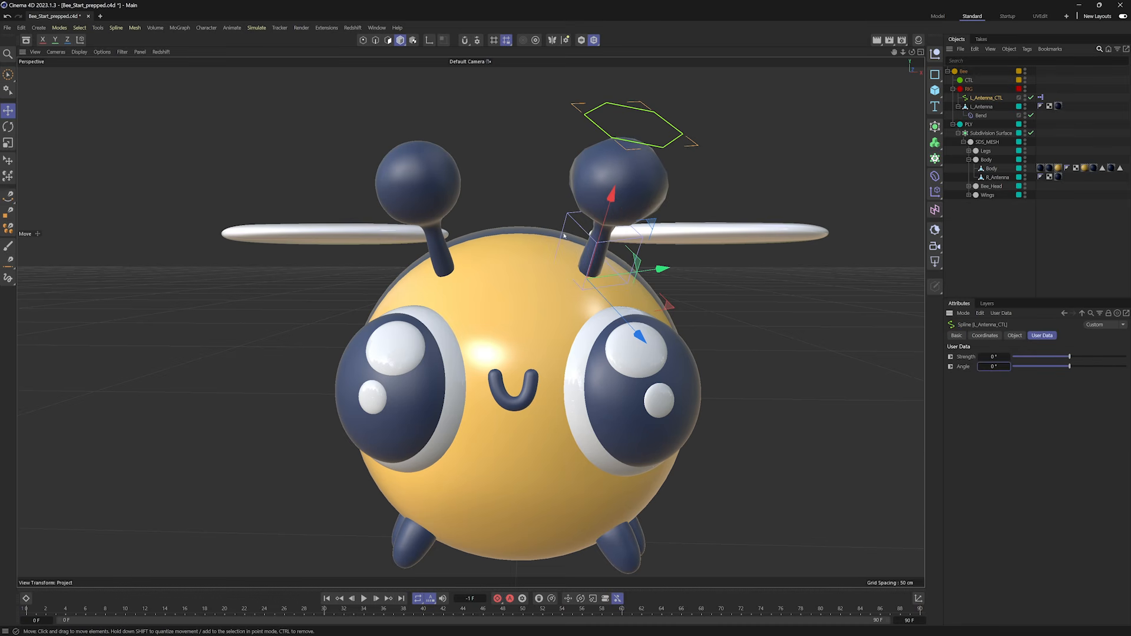
alt+middle_drag(561, 177, 594, 234)
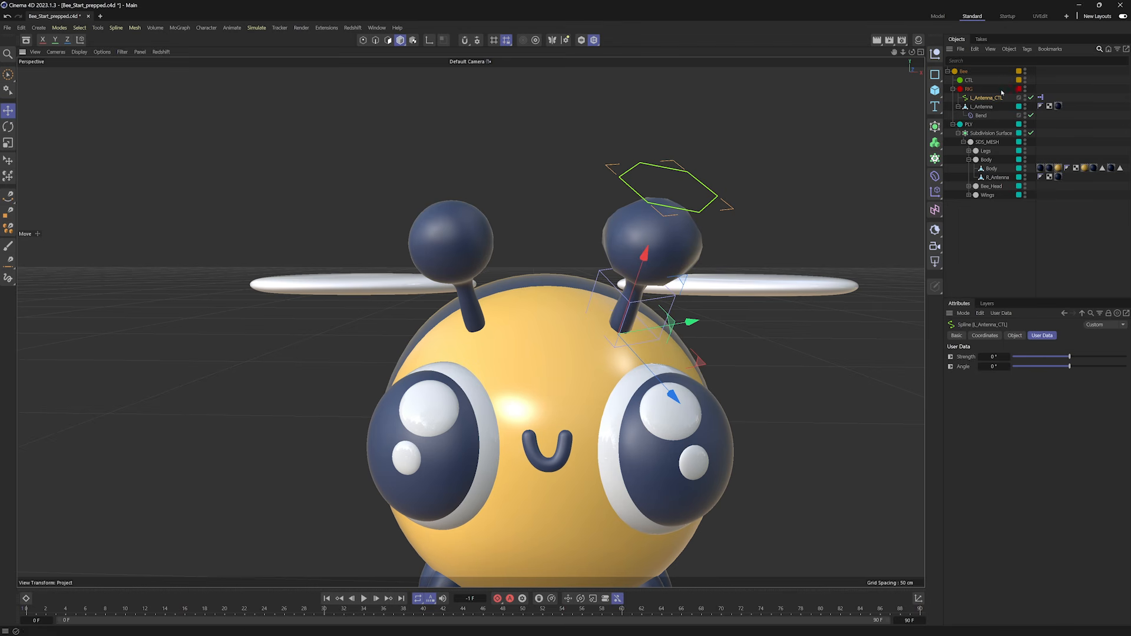
Try parenting L_Antenna under L_Antenna_CTL, and test moving and rotating the controller without keeping the transforms.
drag(979, 101, 979, 99)
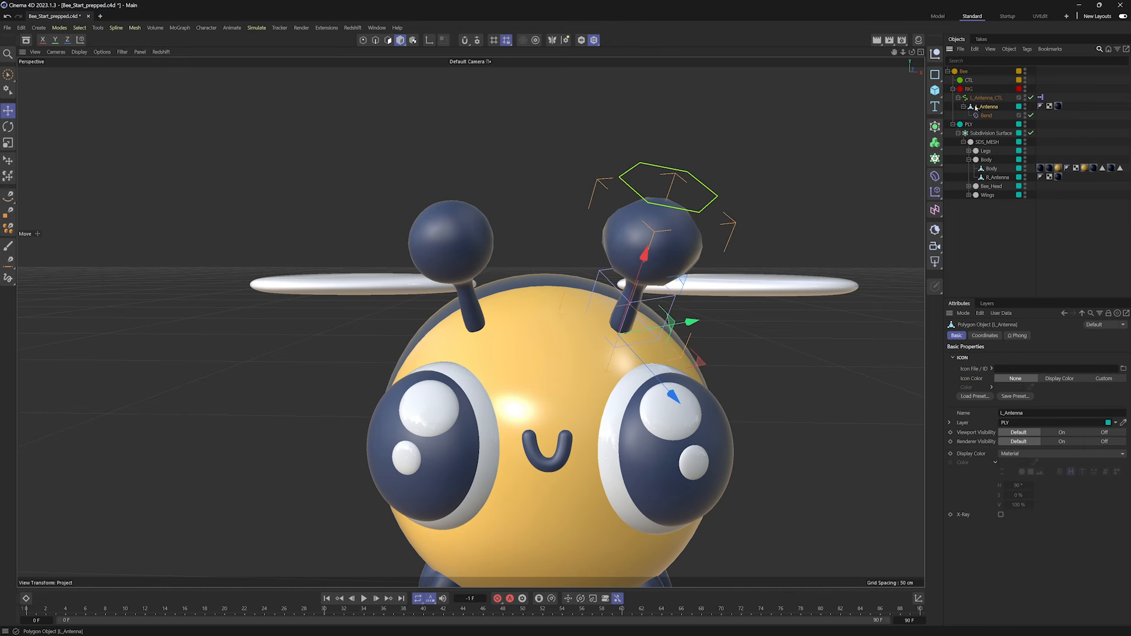
click(986, 98)
drag(741, 283, 723, 184)
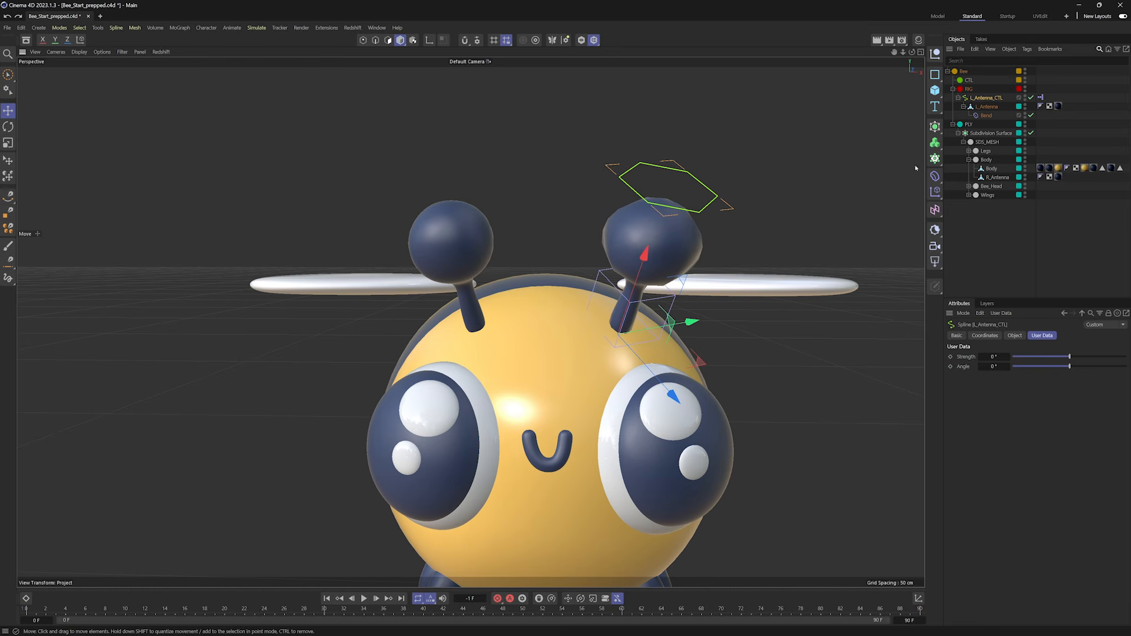
key(r)
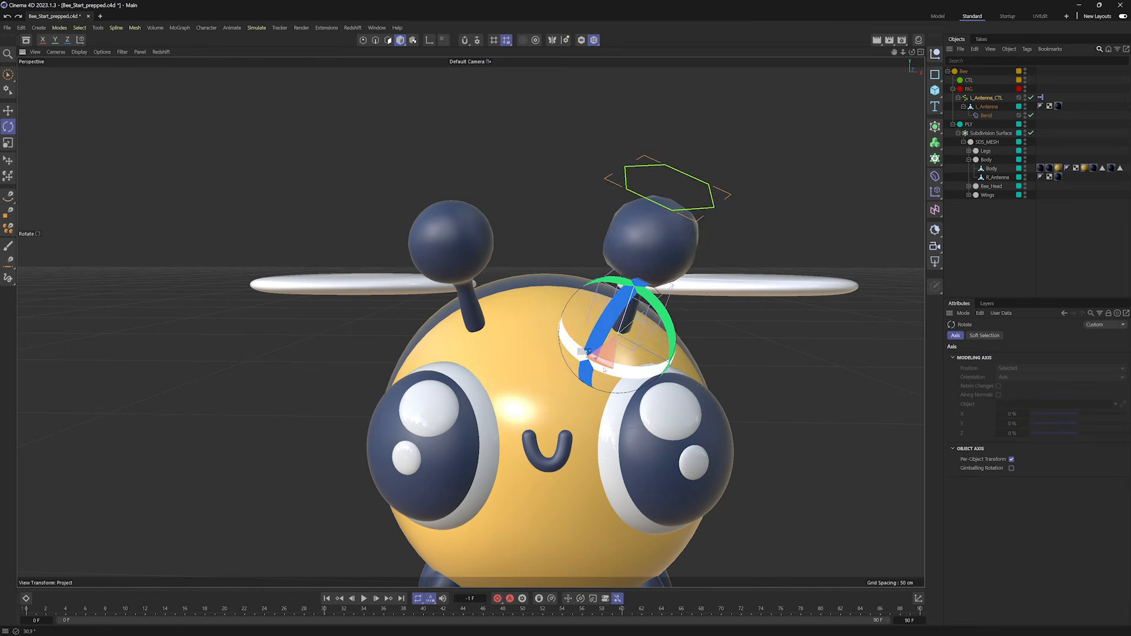
click(962, 99)
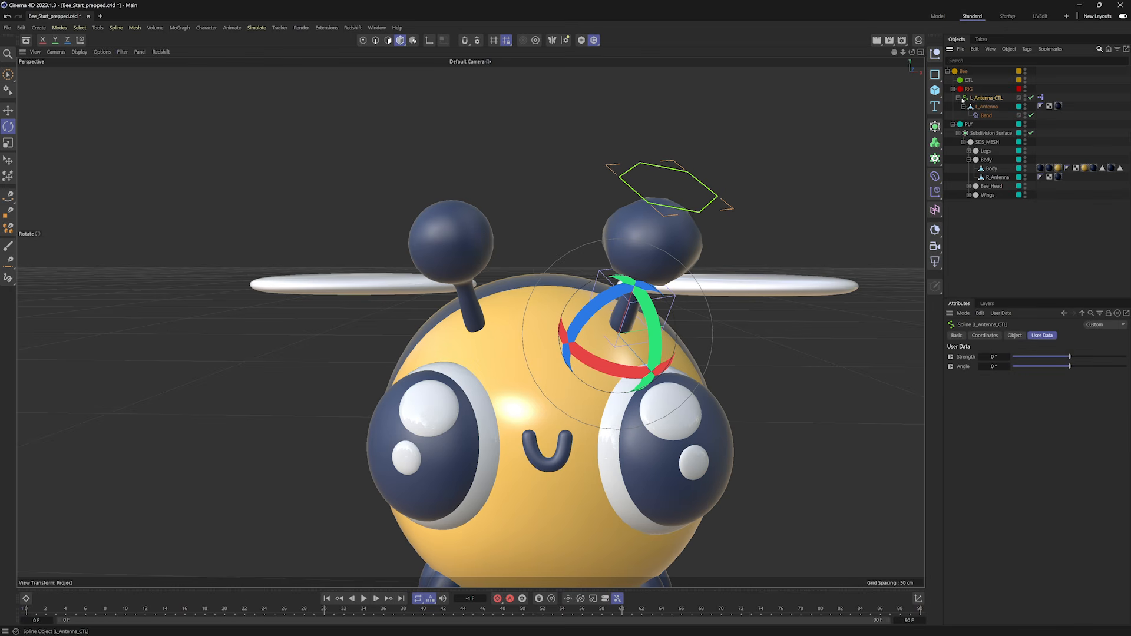
Take L_Antenna with its Bend deformer back out of L_Antenna_CTL, placing it directly under RIG.
click(966, 80)
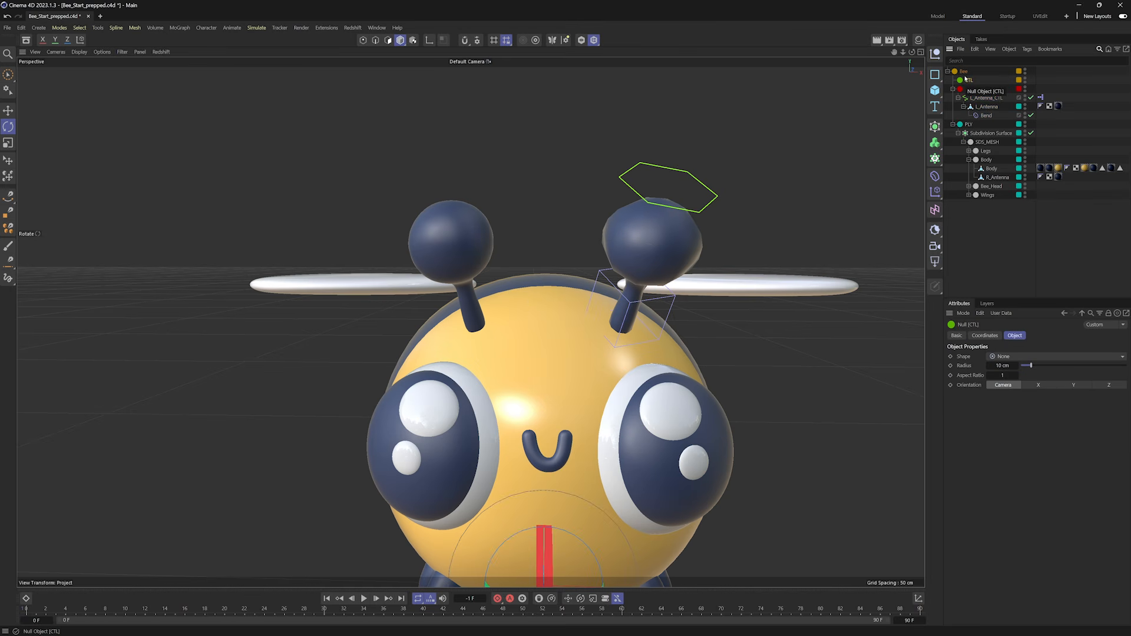
click(967, 89)
click(983, 98)
click(982, 108)
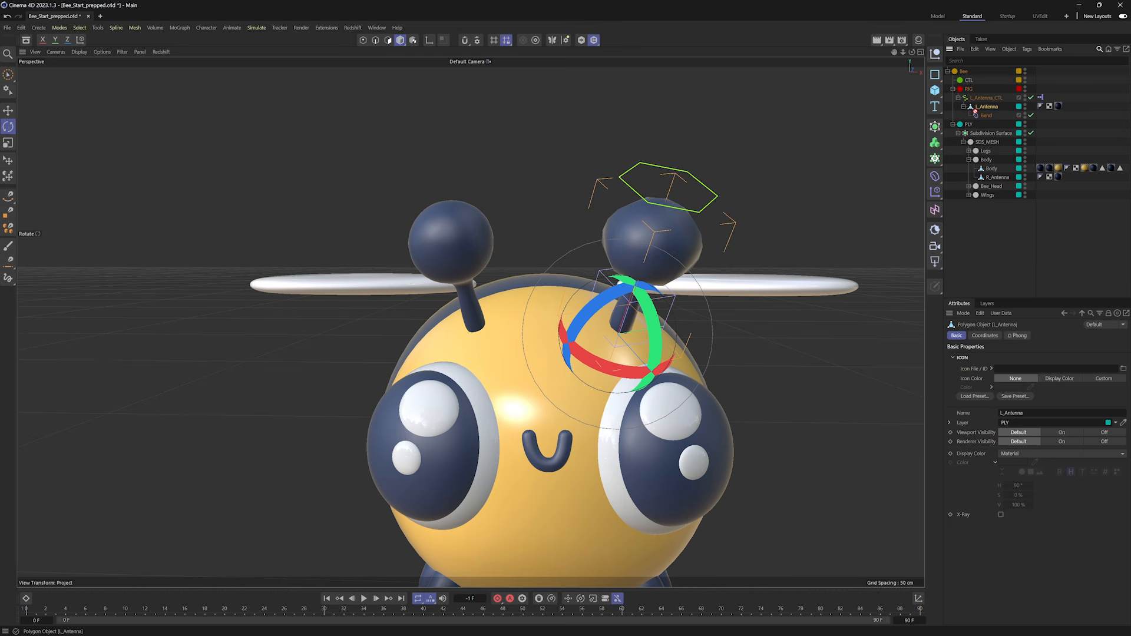
drag(976, 118, 973, 102)
click(973, 98)
click(973, 107)
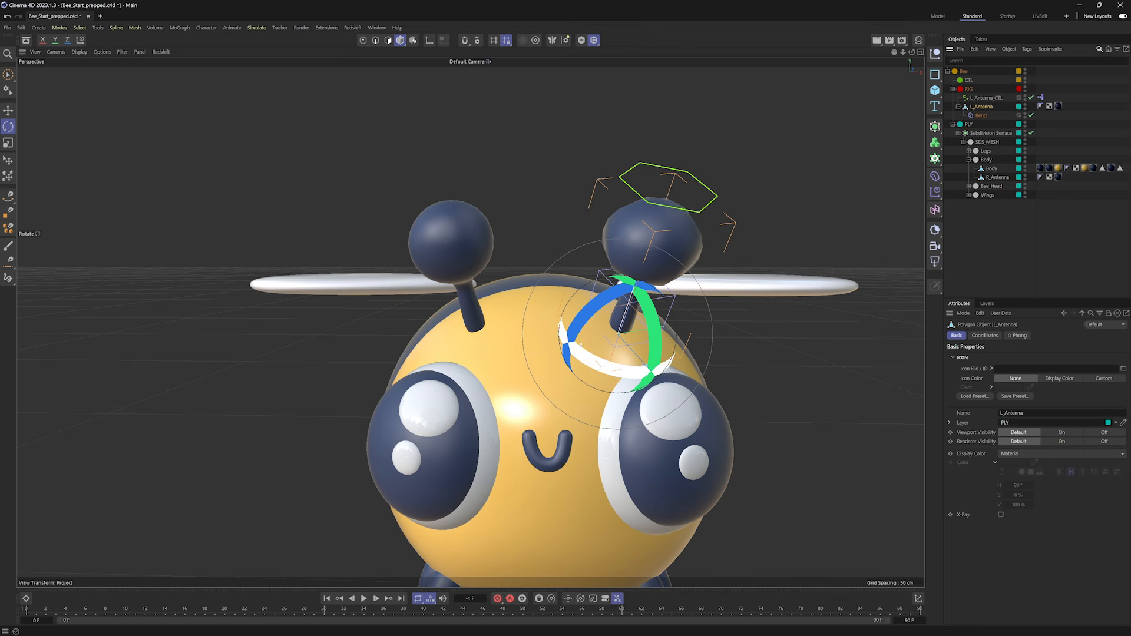
Add a parent null around L_Antenna and expand the null's hierarchy.
key(e)
click(981, 107)
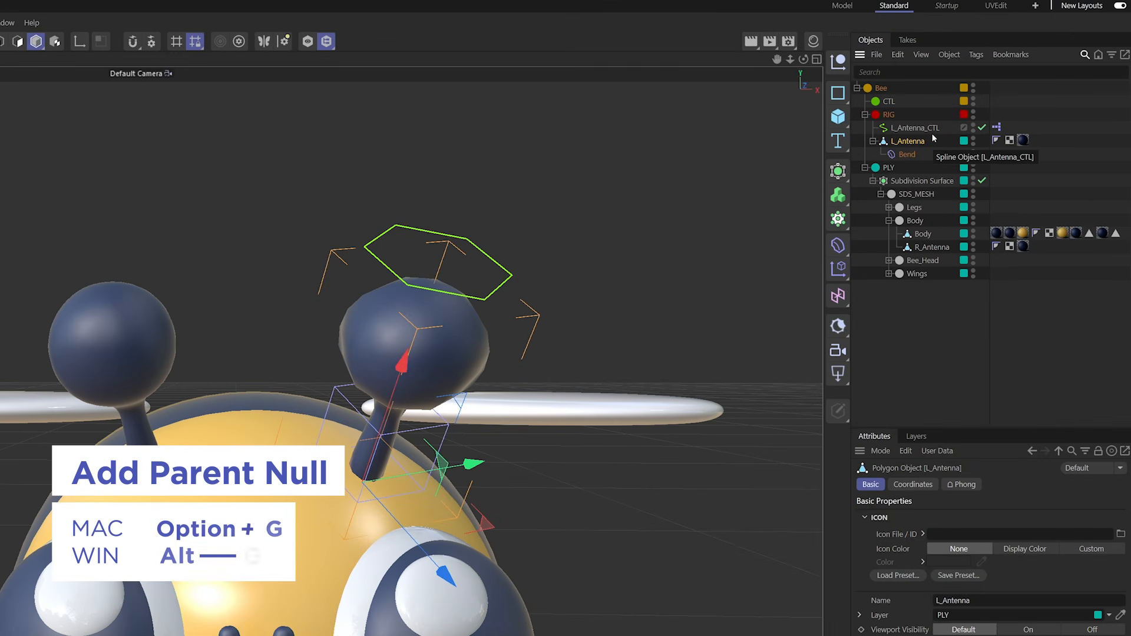
key(alt+g)
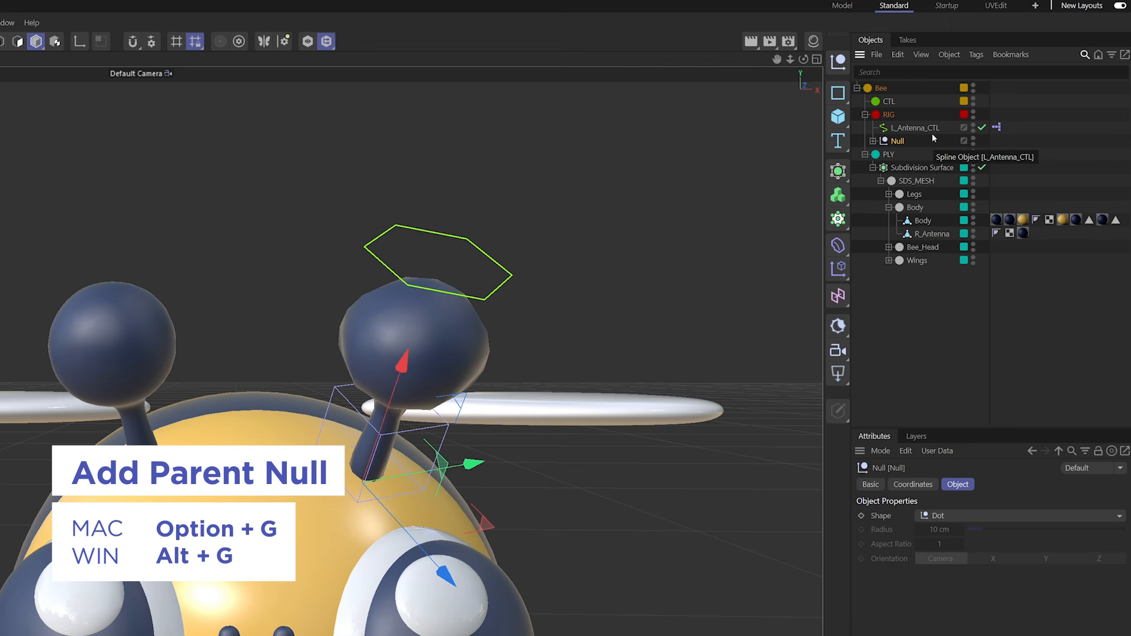
click(872, 141)
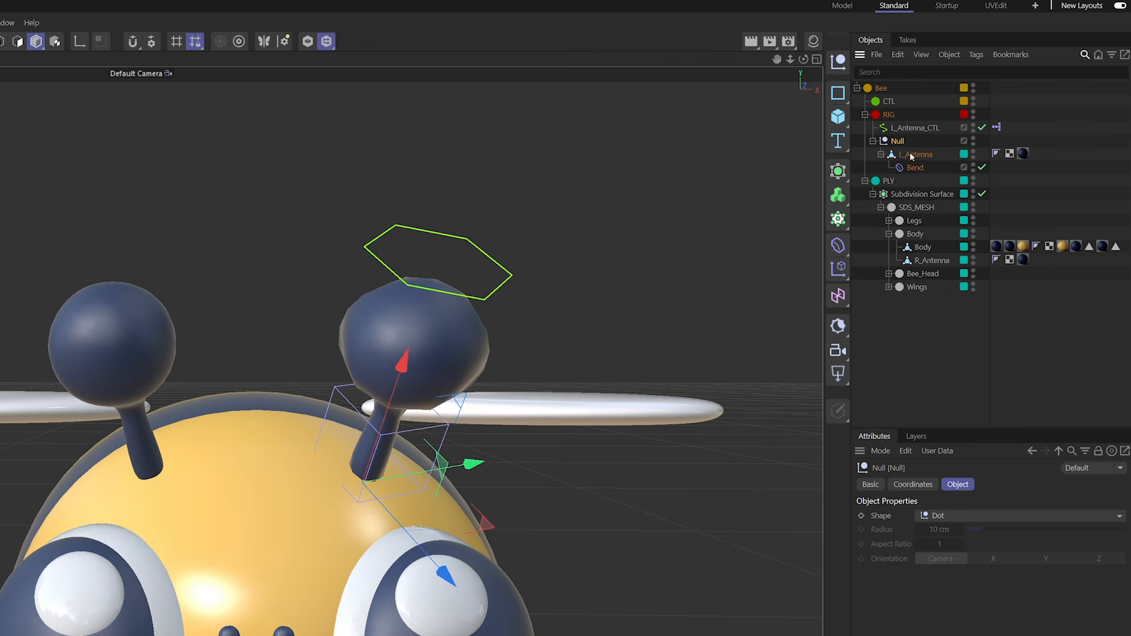
click(904, 154)
Rename L_Antenna's parent null as L_Antenna_CNST.
click(896, 142)
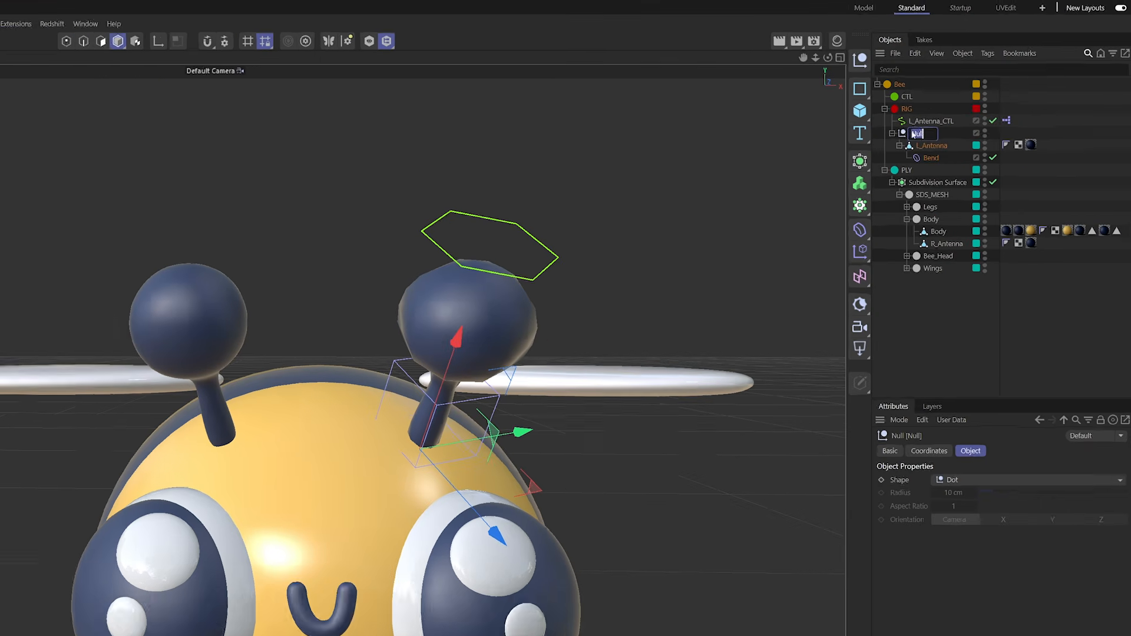
double_click(975, 106)
text(L_Antenna_CNST)
key(Return)
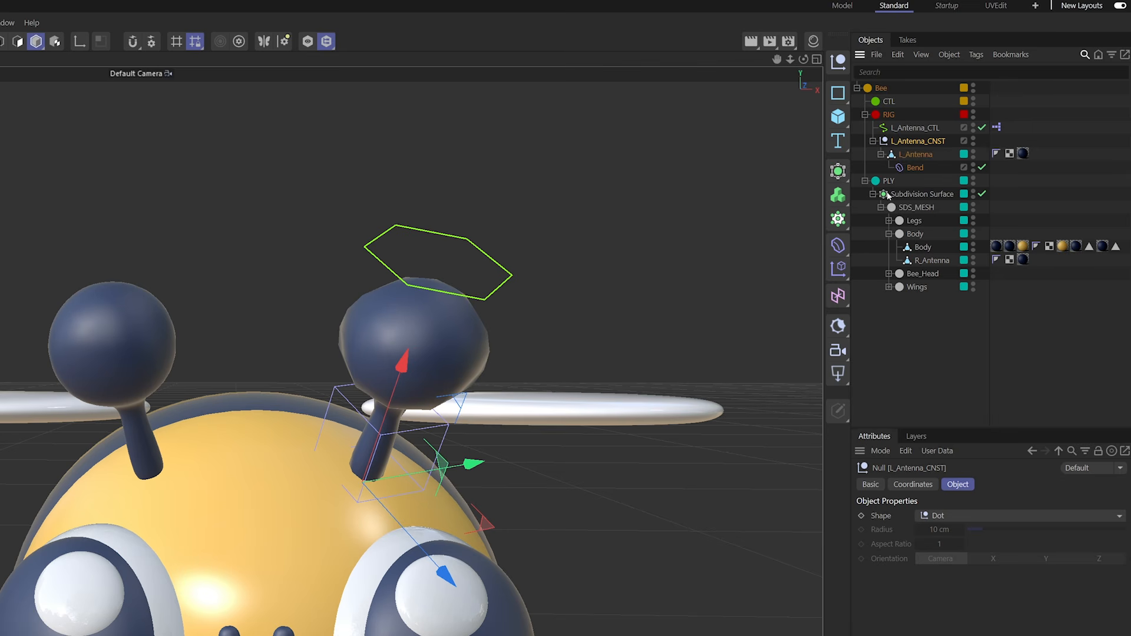
Add a transform constraint between L_Antenna_CNST and L_Antenna_CTL with the Add Transform Constraint command.
ctrl+click(907, 128)
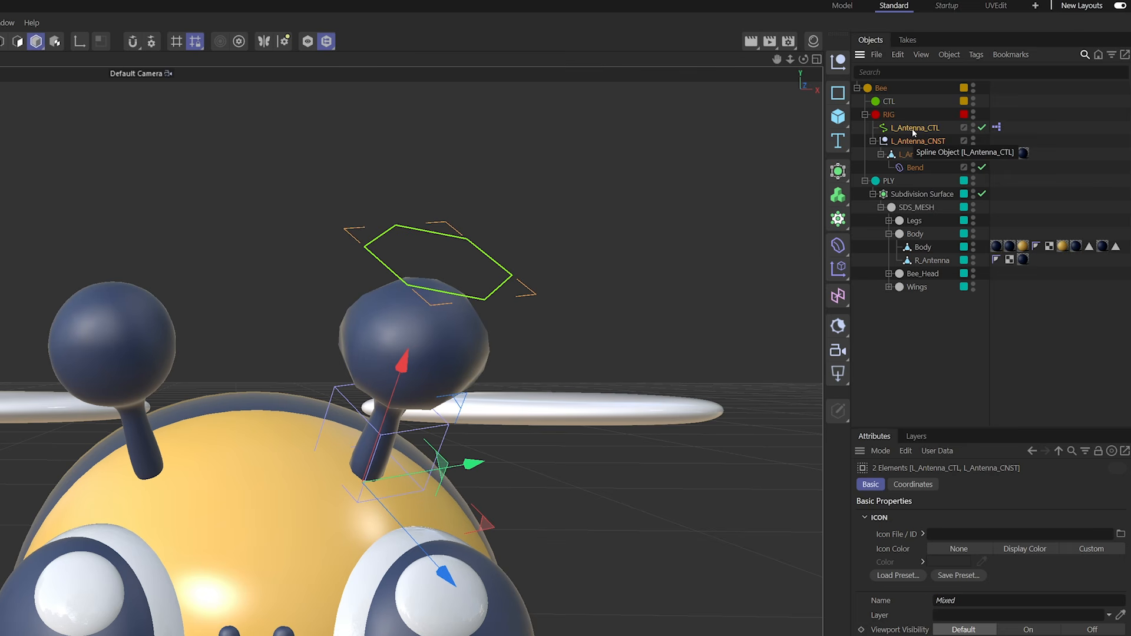
key(shift+c)
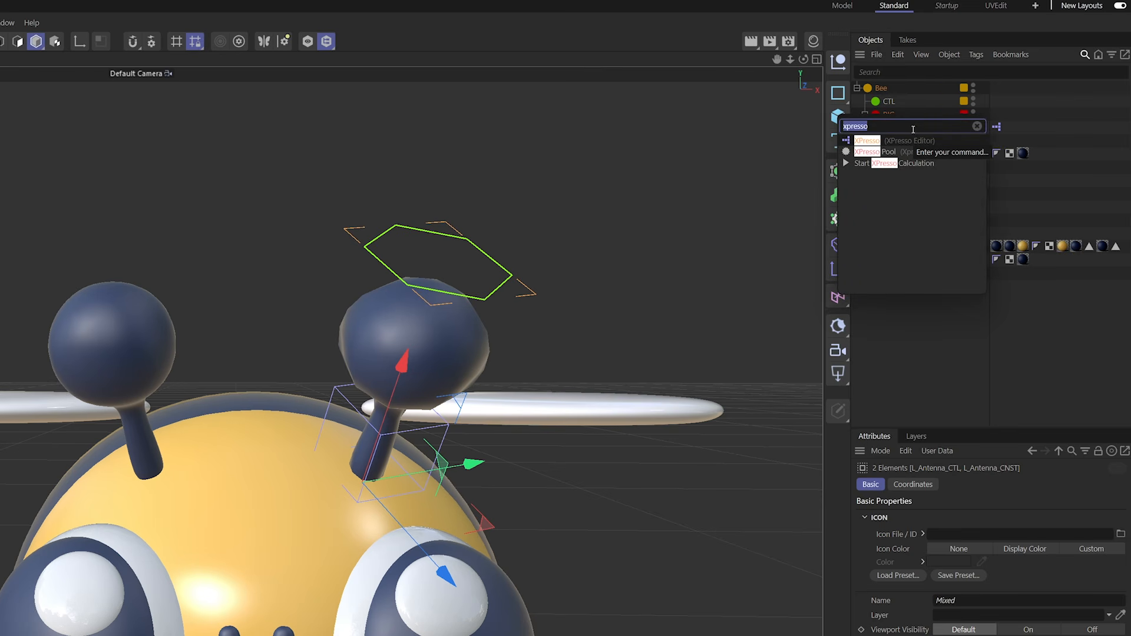
text(add transform)
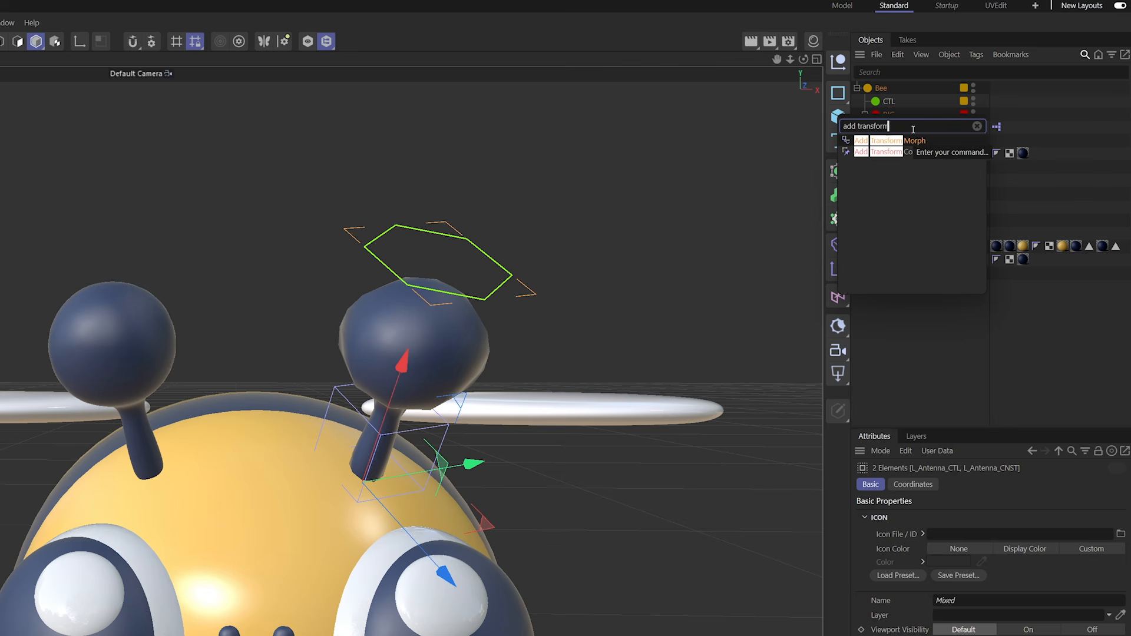
text( c)
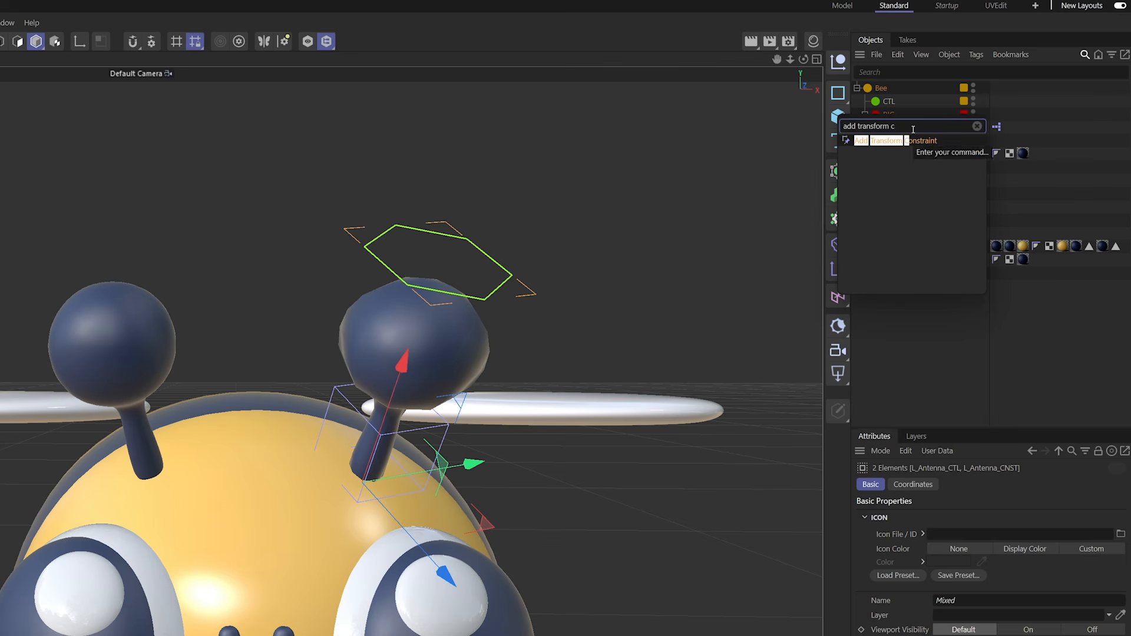
text(onstraint)
key(Return)
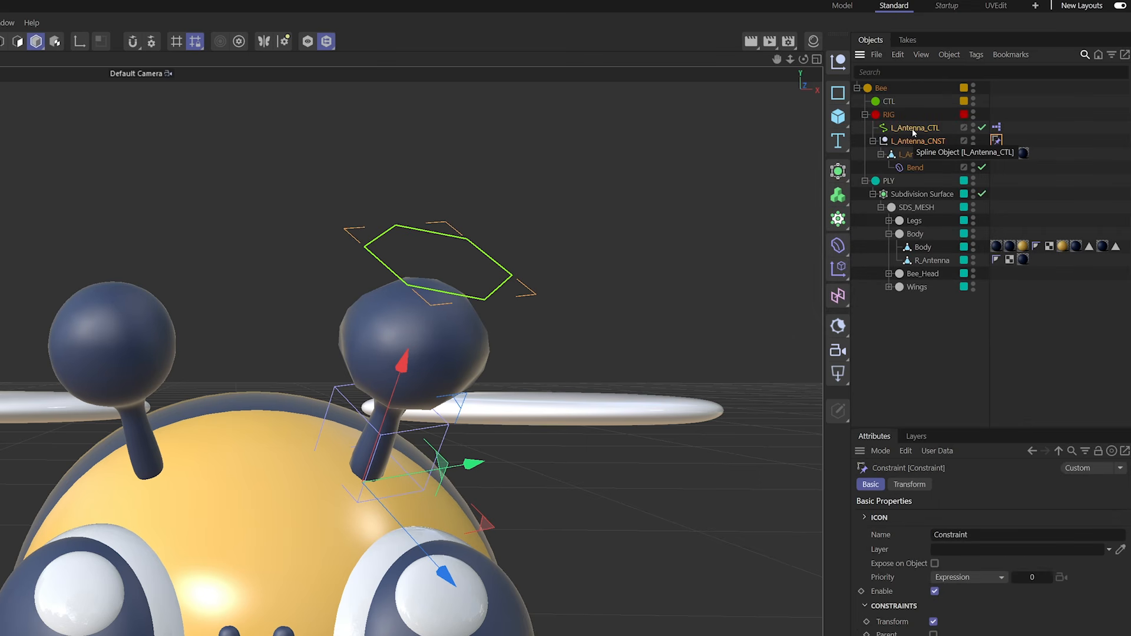
Inspect the Constraint tag on L_Antenna_CNST, and compare the coordinates of L_Antenna_CTL and L_Antenna_CNST.
click(940, 142)
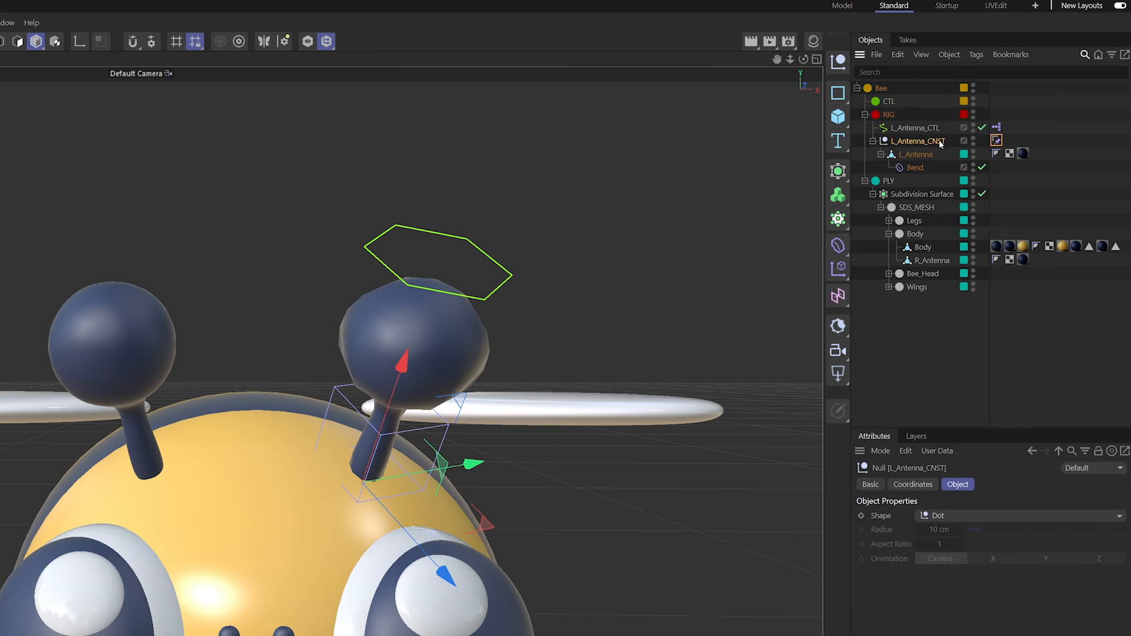
click(995, 140)
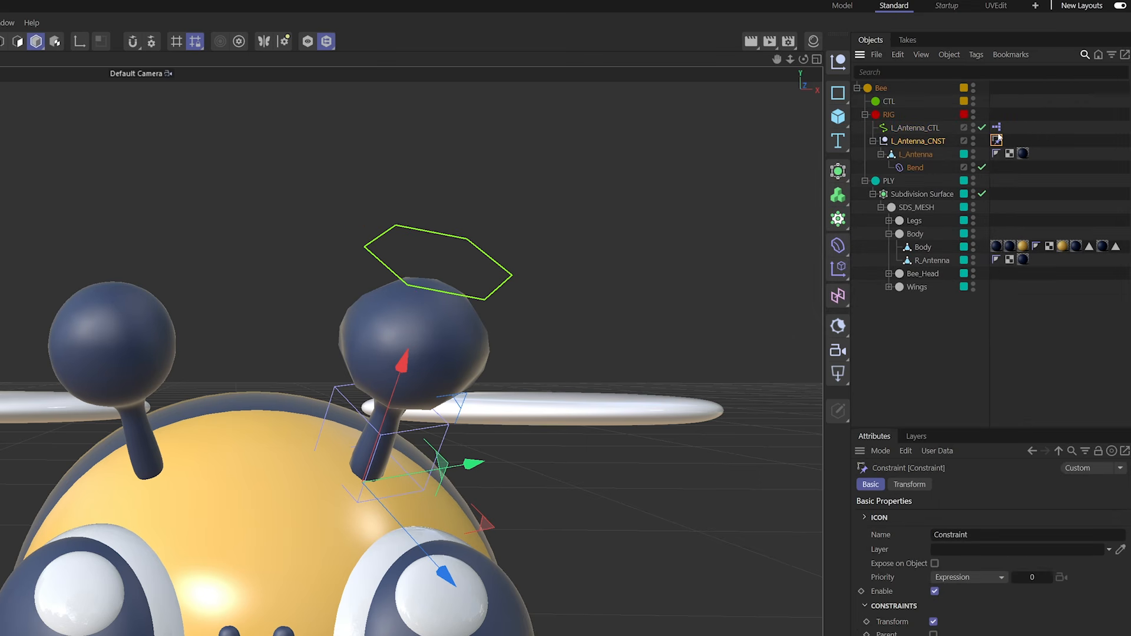
click(911, 141)
click(909, 129)
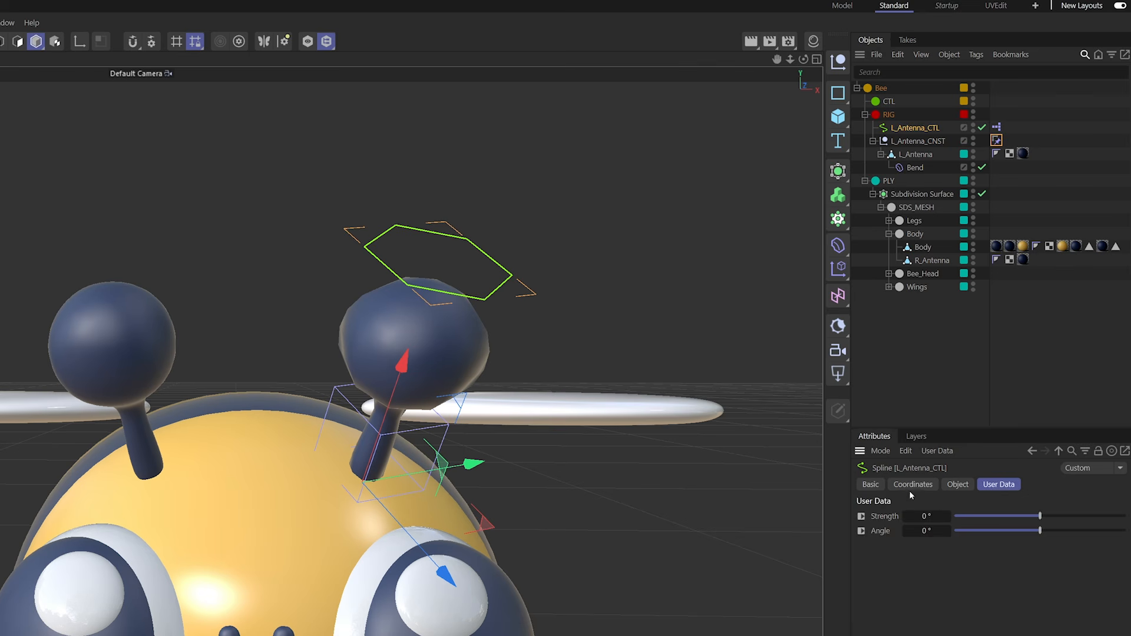
click(911, 484)
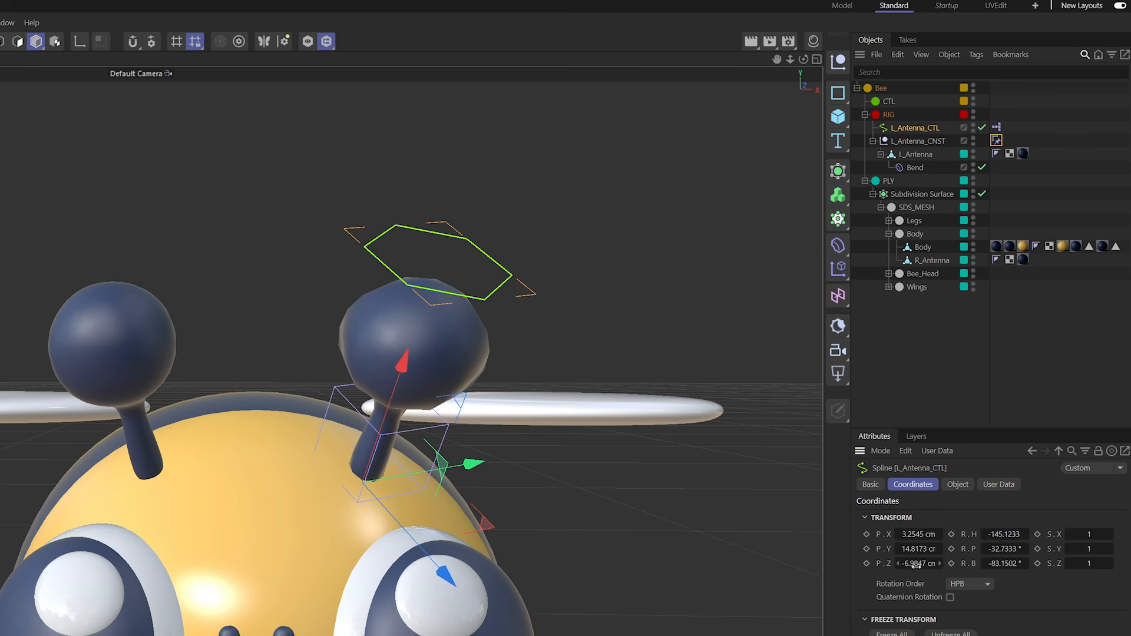
click(903, 141)
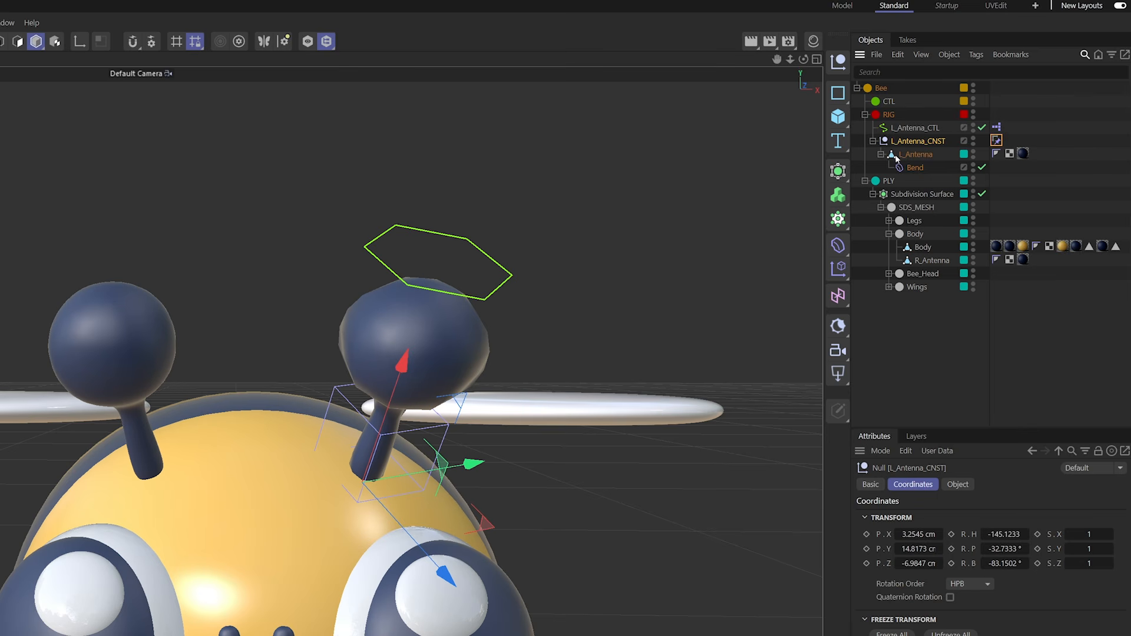
click(1019, 176)
Move L_Antenna_CTL out of RIG to the level directly under Bee, between CTL and RIG.
drag(912, 128, 903, 108)
click(902, 142)
click(901, 117)
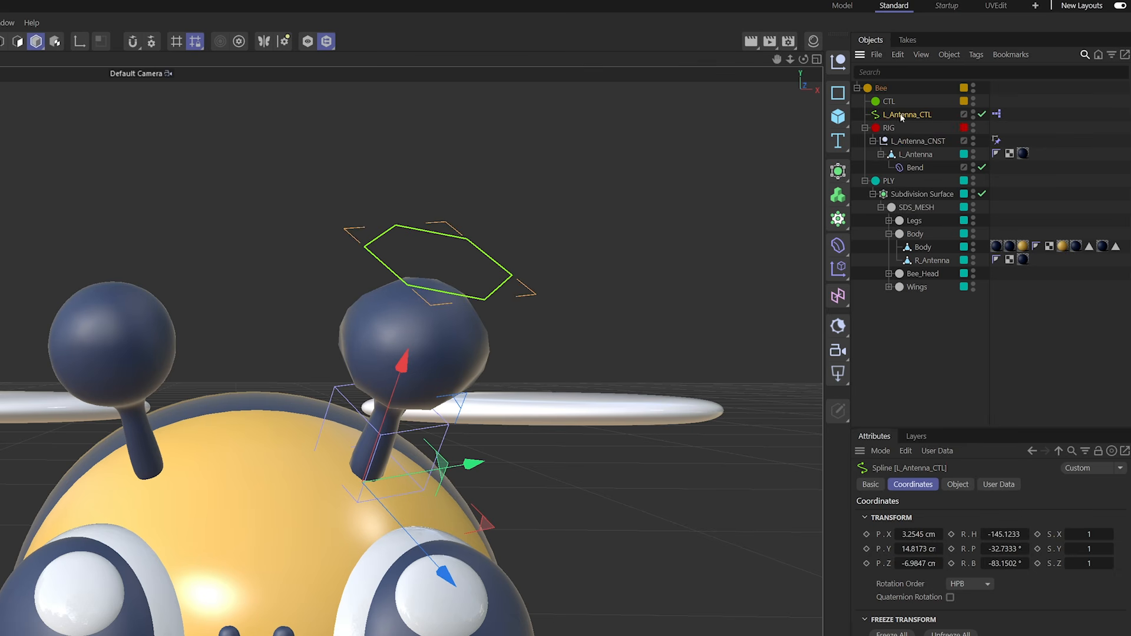
click(901, 141)
click(893, 115)
Check where the CTL null's axis sits relative to the whole bee, and reselect L_Antenna_CTL.
click(886, 101)
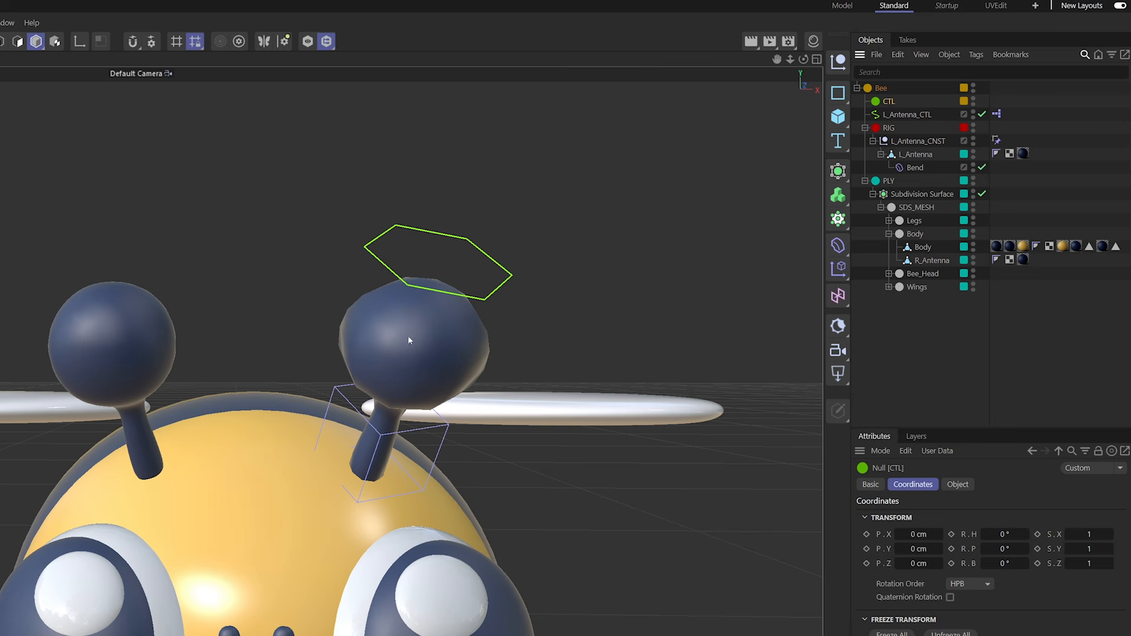
key(e)
scroll(727, 300, down, 5)
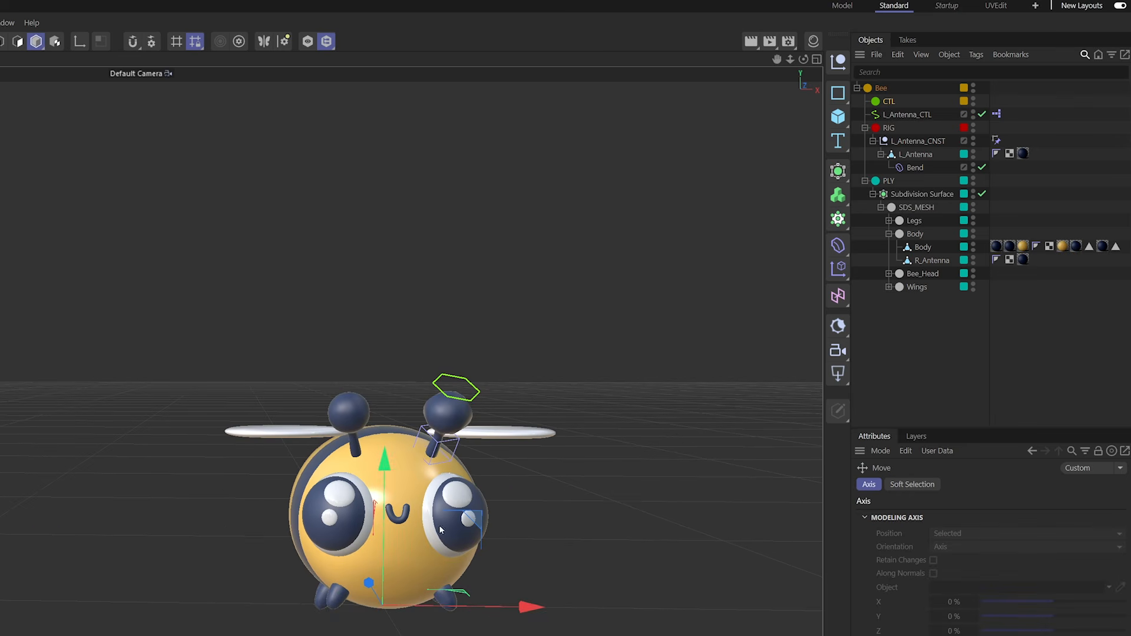
click(890, 115)
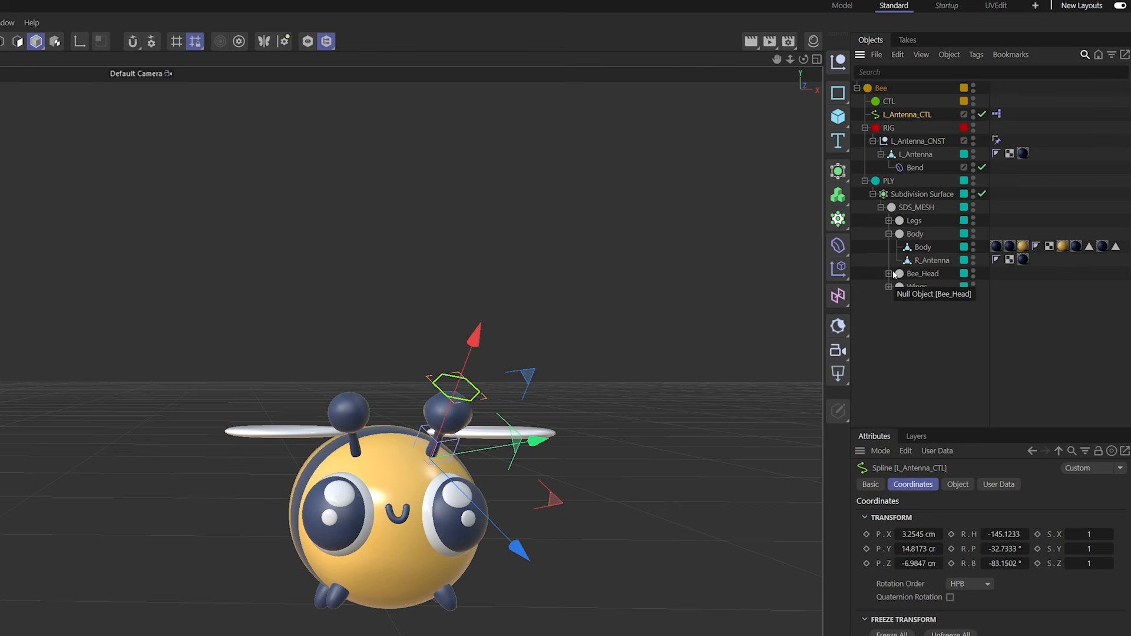
Group L_Antenna_CTL under a new null, and compare the coordinates of the null and the control.
key(alt+g)
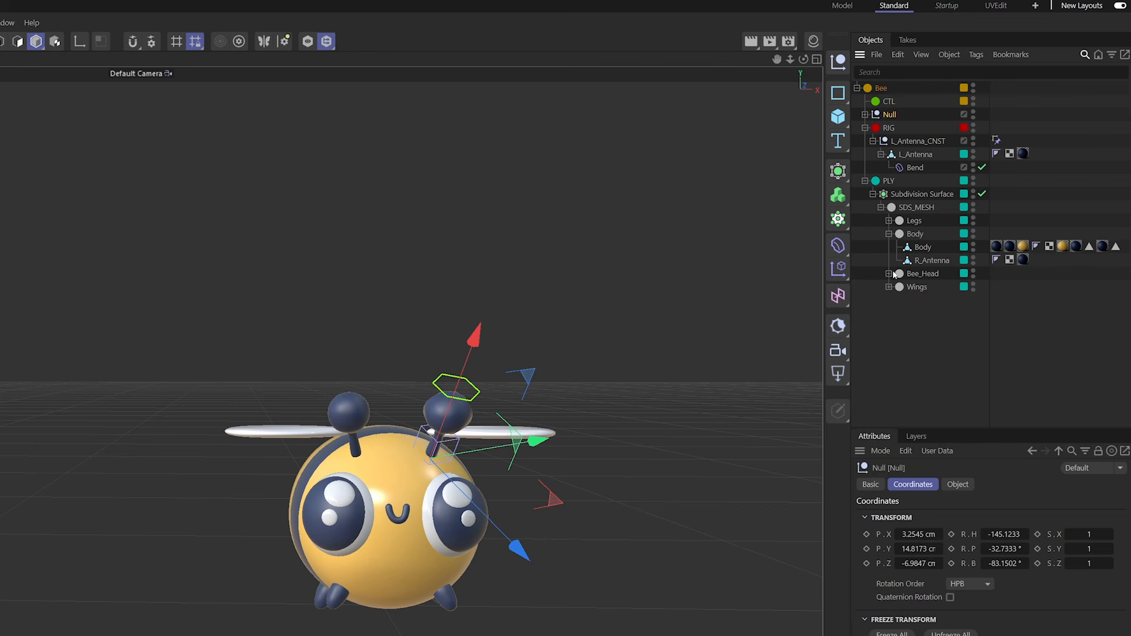
click(864, 114)
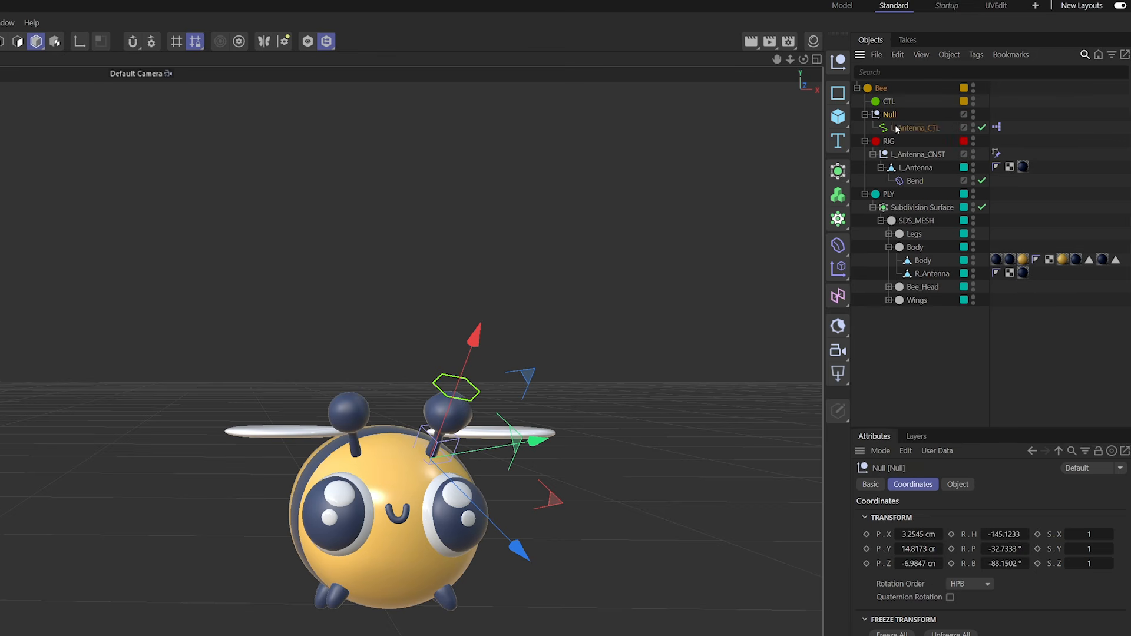
click(901, 128)
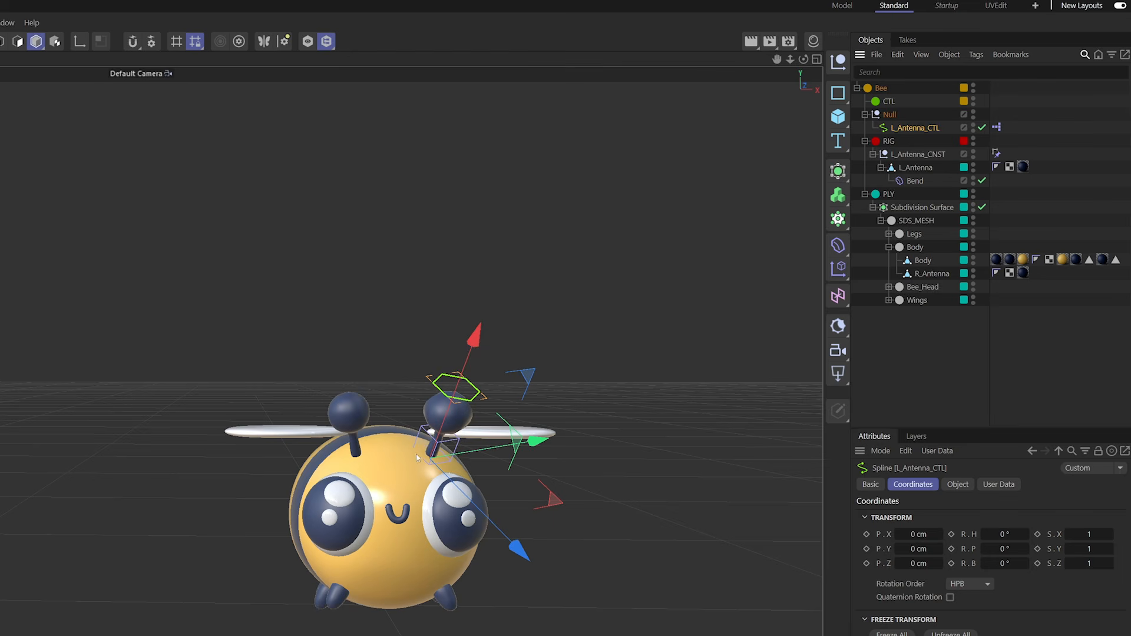
scroll(616, 317, up, 5)
click(887, 114)
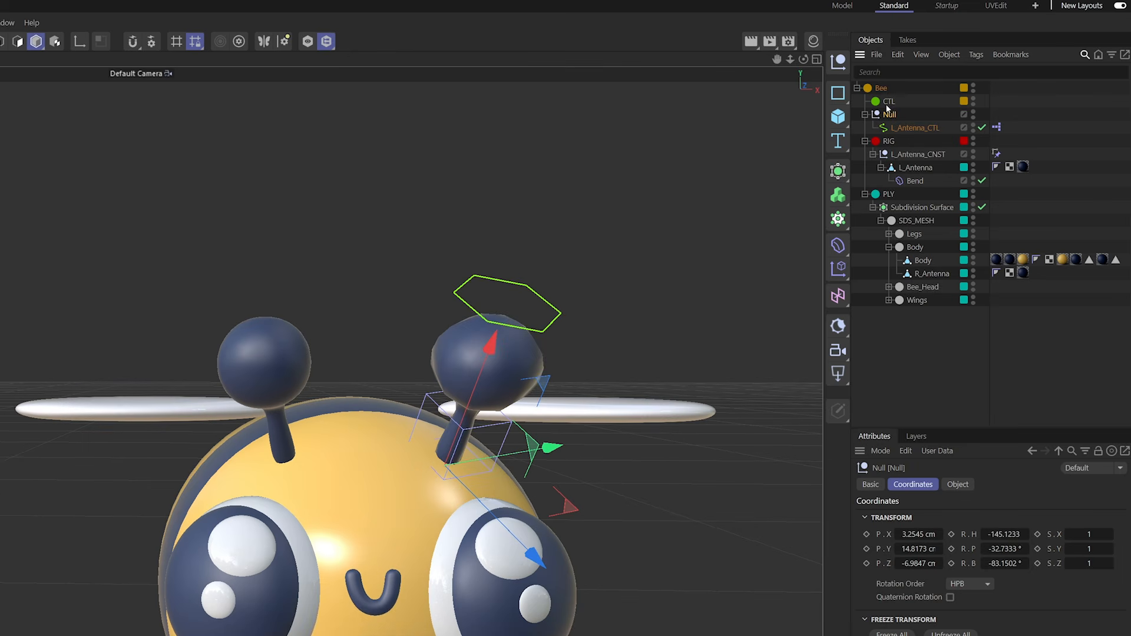
click(903, 128)
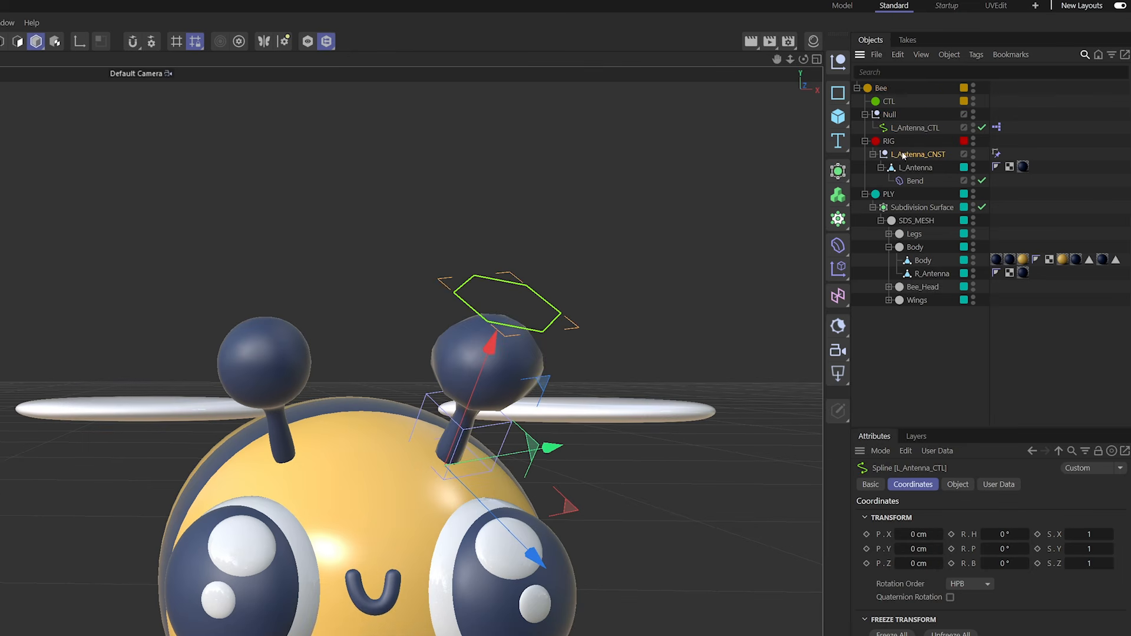
Show L_Antenna_CNST's transform in World coordinates in the Coordinate Manager.
click(905, 155)
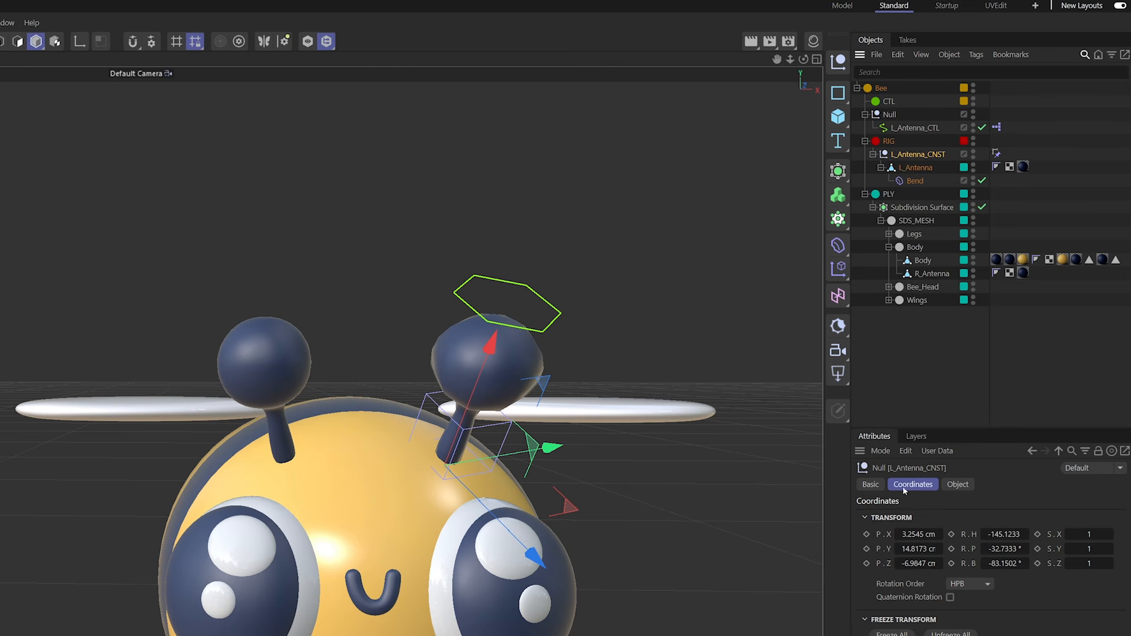
drag(916, 427, 916, 400)
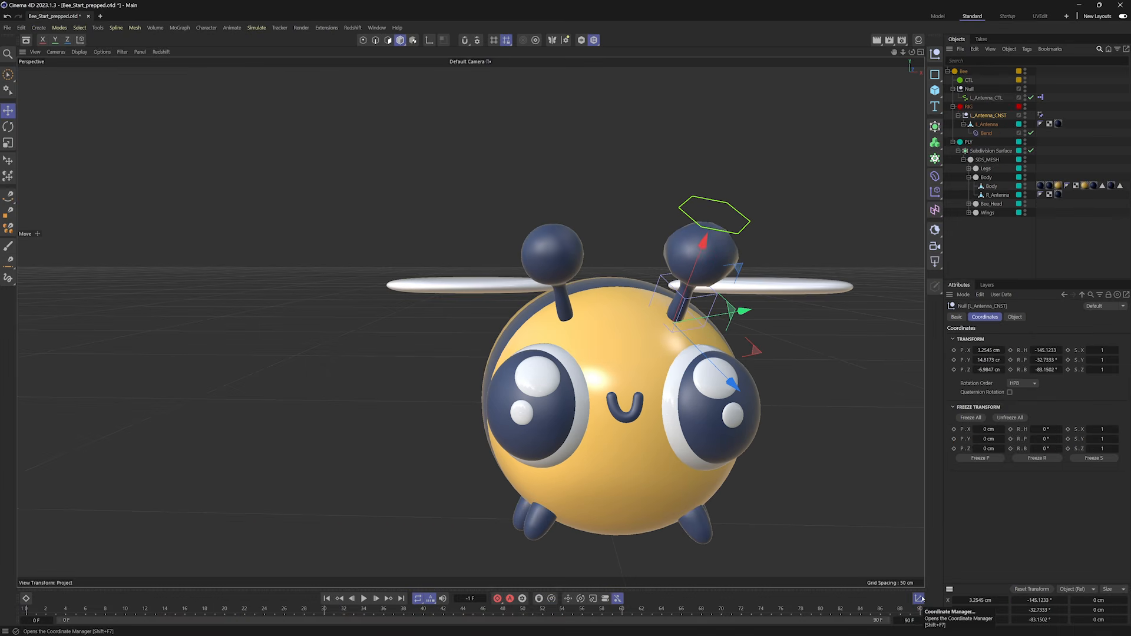
click(1089, 590)
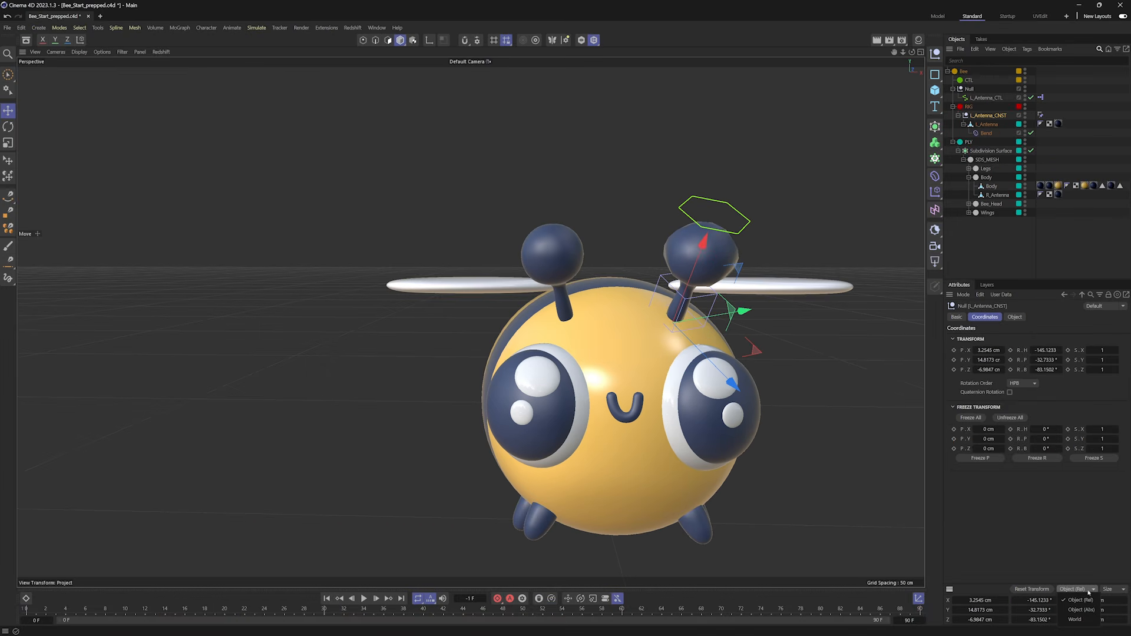
click(1074, 619)
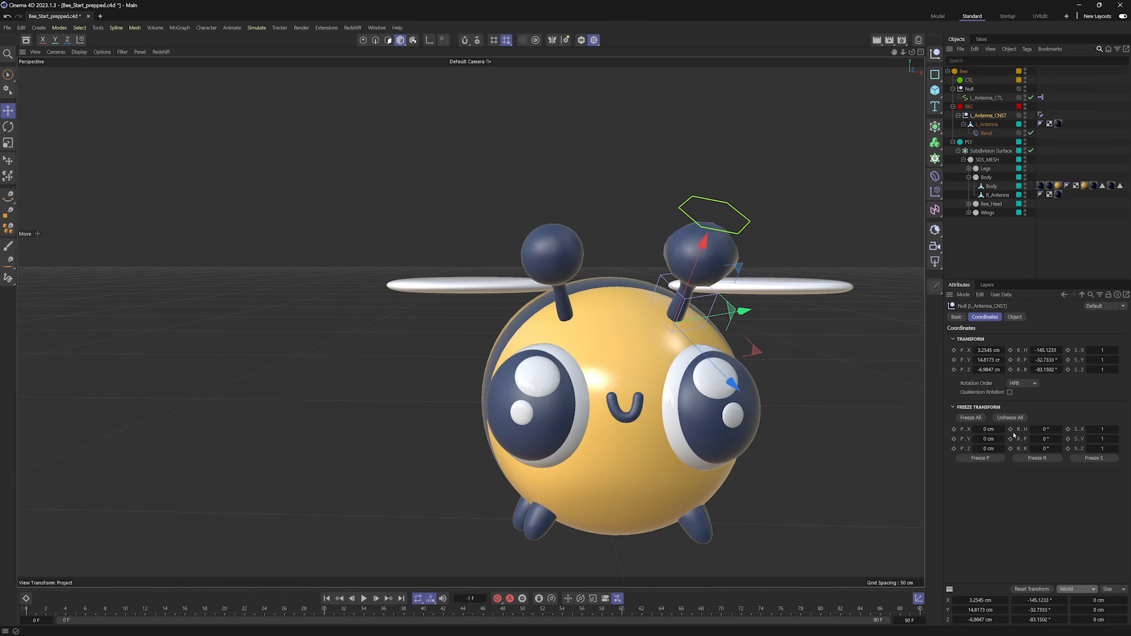
drag(1011, 279, 1017, 318)
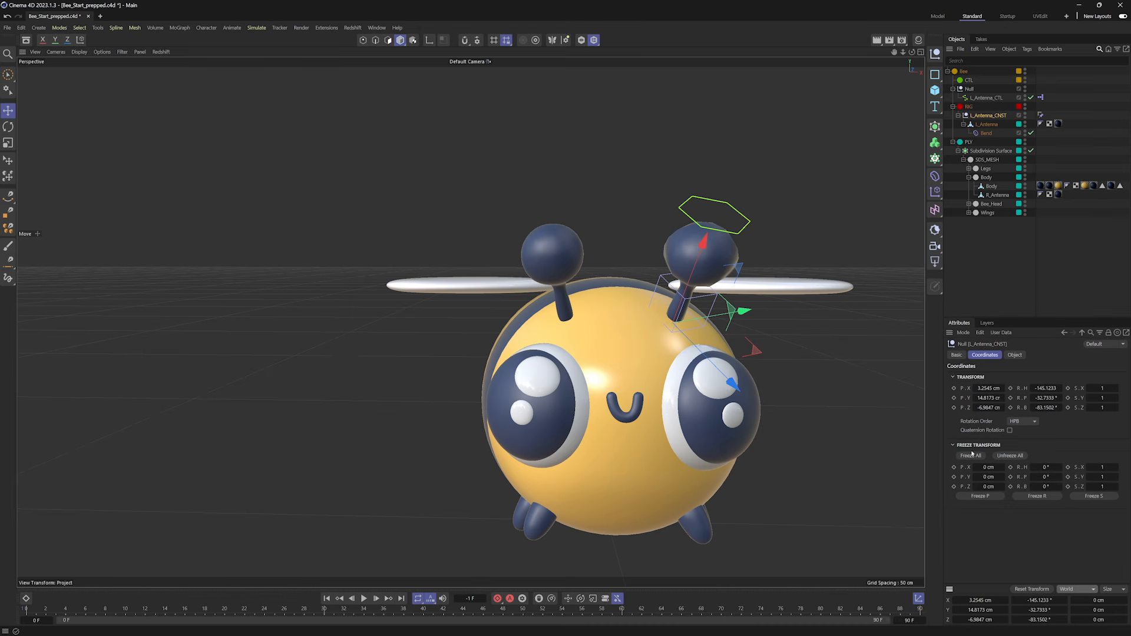
click(1014, 315)
drag(1014, 318, 1017, 460)
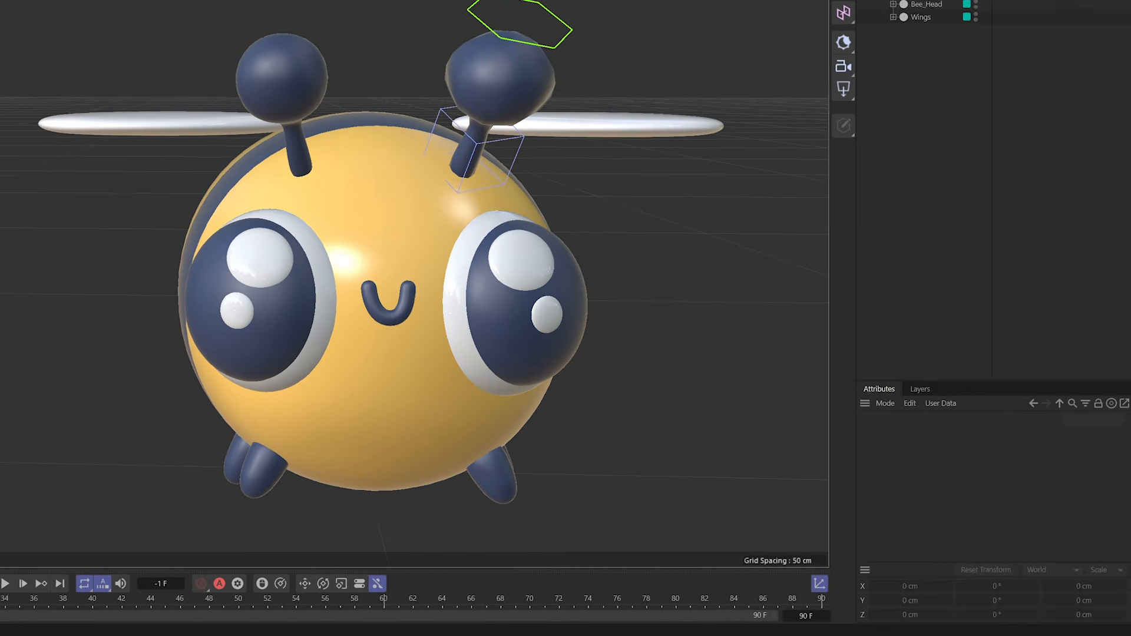
Compare the world positions and rotations of L_Antenna_CNST and L_Antenna_CTL by switching the selection between them.
click(988, 116)
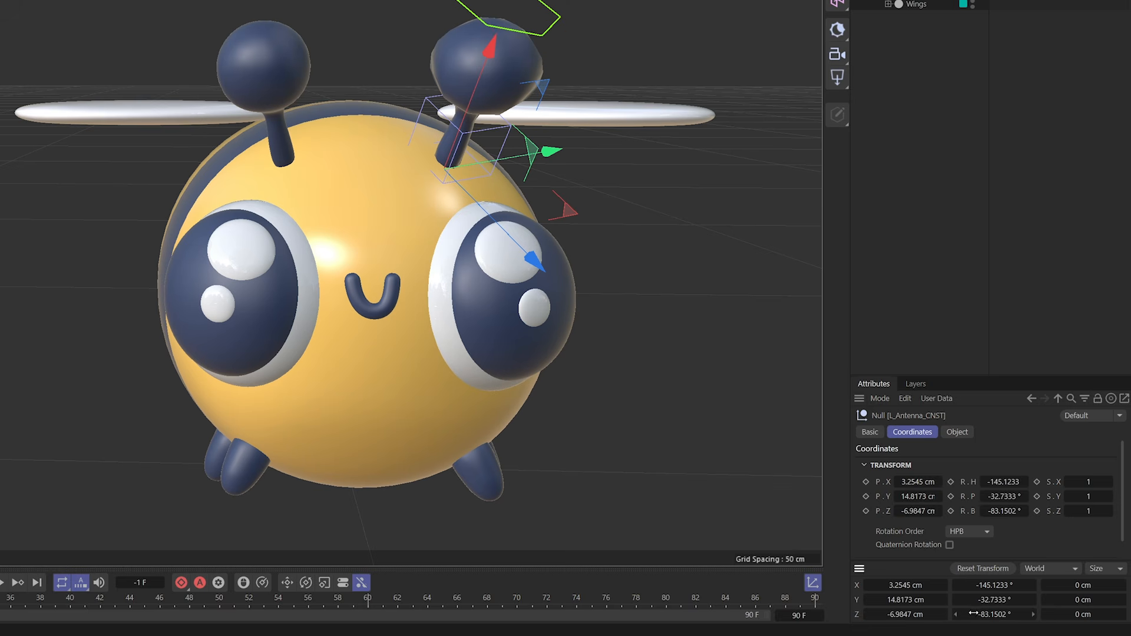
key(Up)
key(Down)
key(Up)
key(Down)
key(Up)
key(Down)
key(Up)
key(Down)
key(Up)
key(Down)
key(Up)
key(Down)
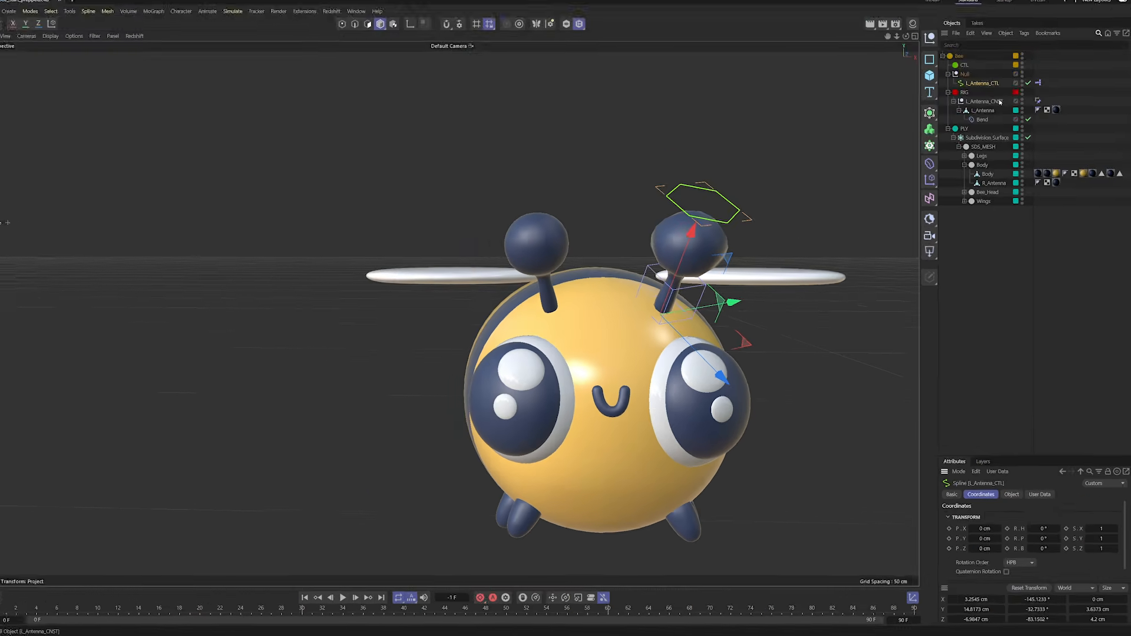
Inspect the Transform settings and target of the Constraint tag on L_Antenna_CNST.
click(986, 100)
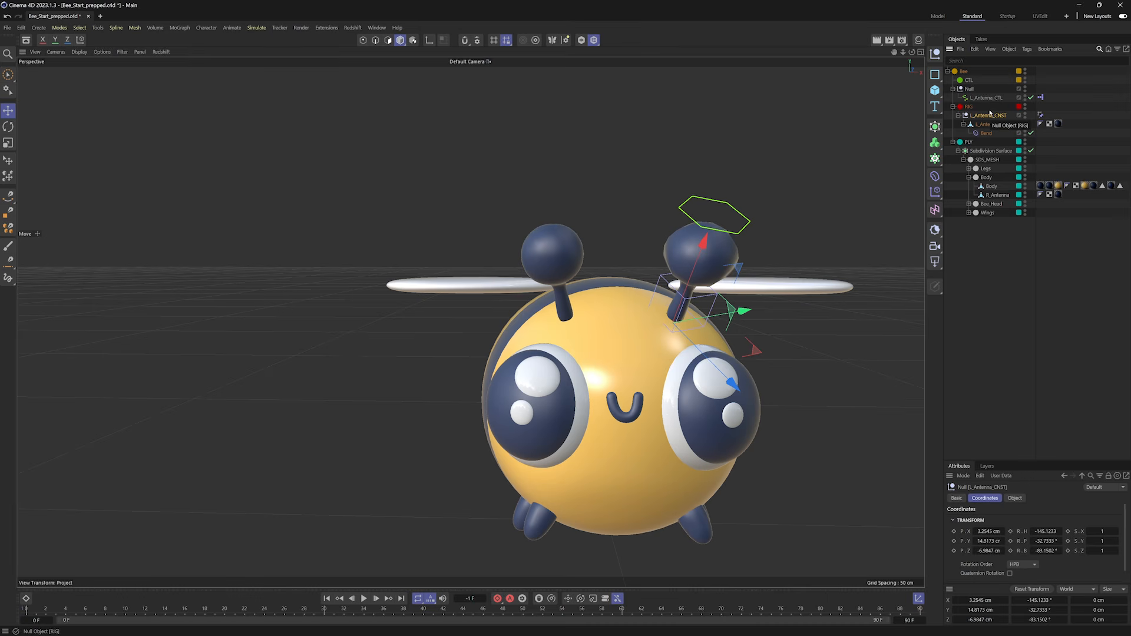
click(1040, 114)
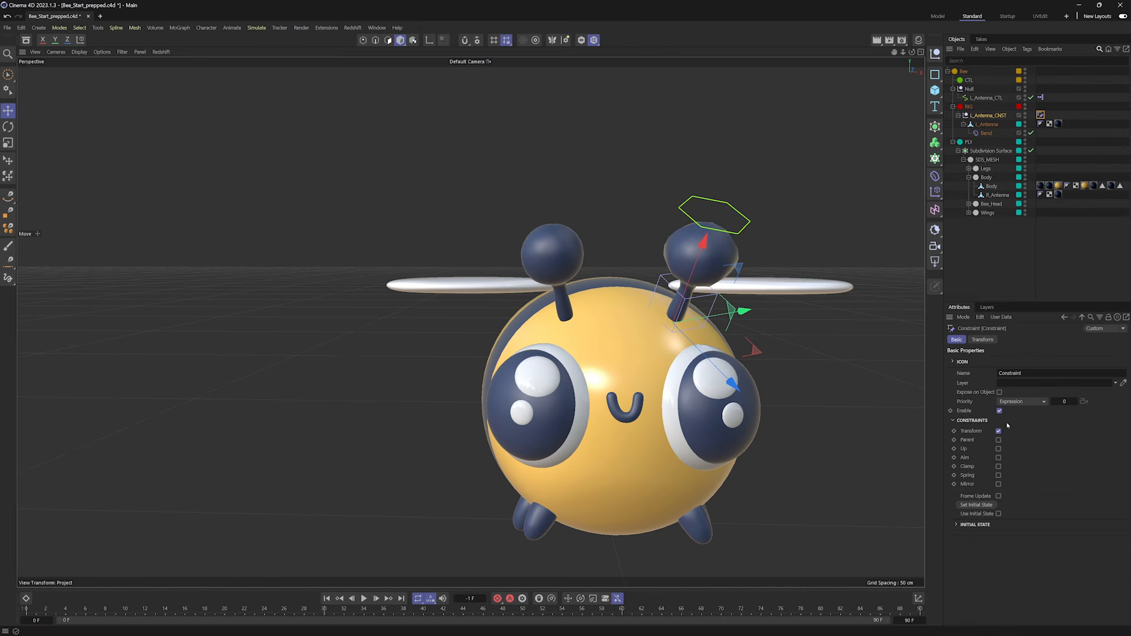
click(981, 339)
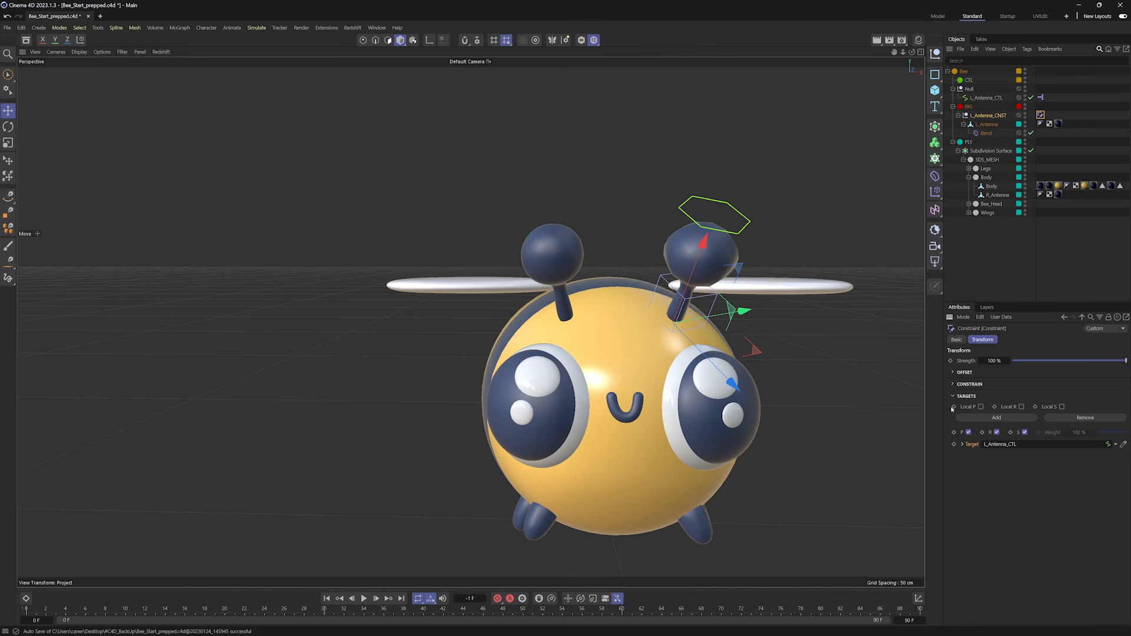
click(993, 116)
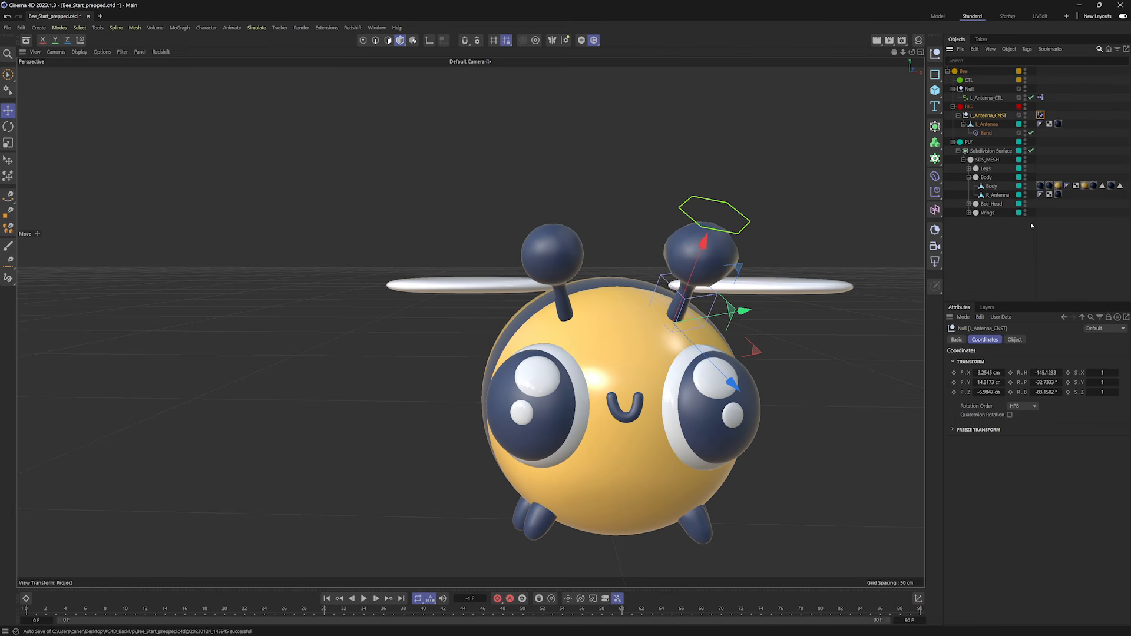
click(986, 98)
drag(986, 98, 1007, 444)
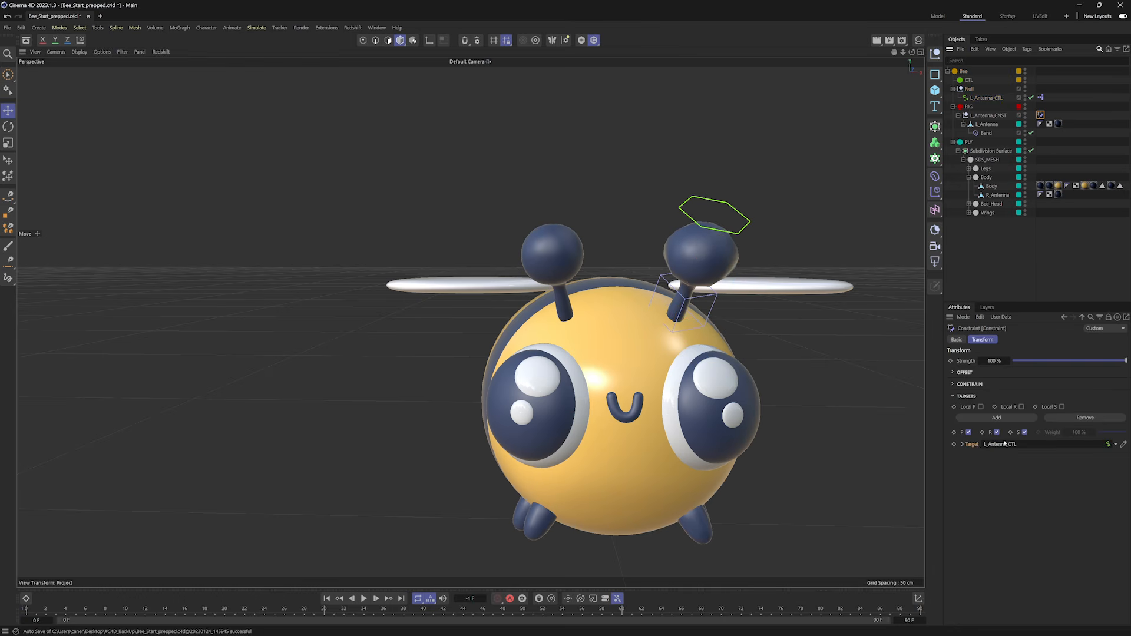
click(1077, 108)
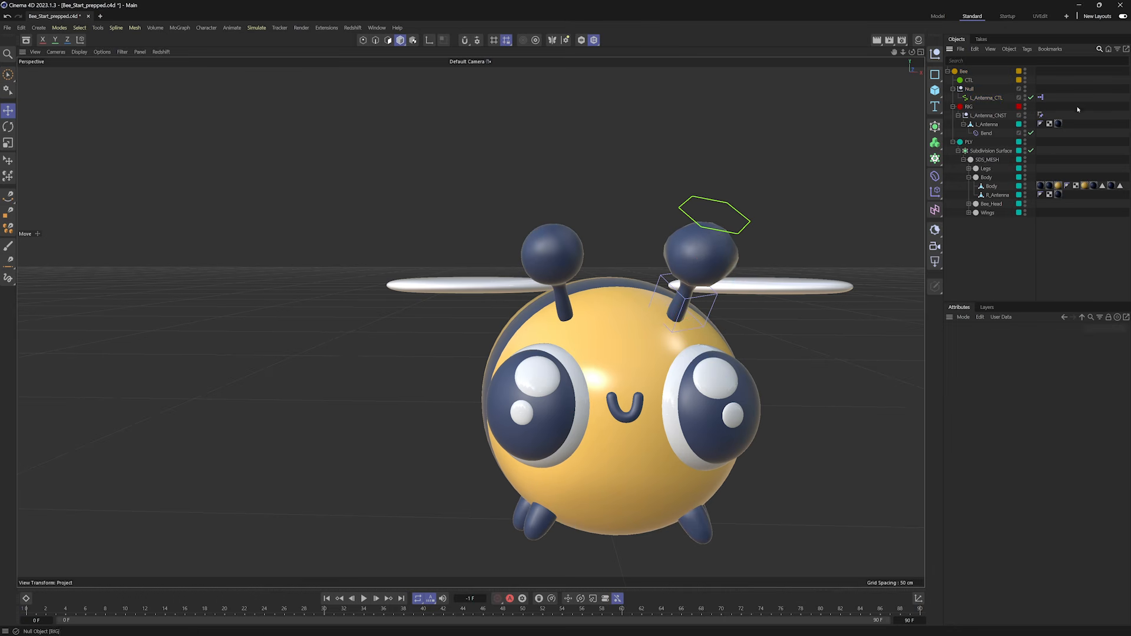
Move L_Antenna_CTL out of the extra null into RIG above L_Antenna_CNST, and delete the null.
drag(979, 98, 972, 107)
click(969, 89)
key(Delete)
click(978, 99)
click(984, 340)
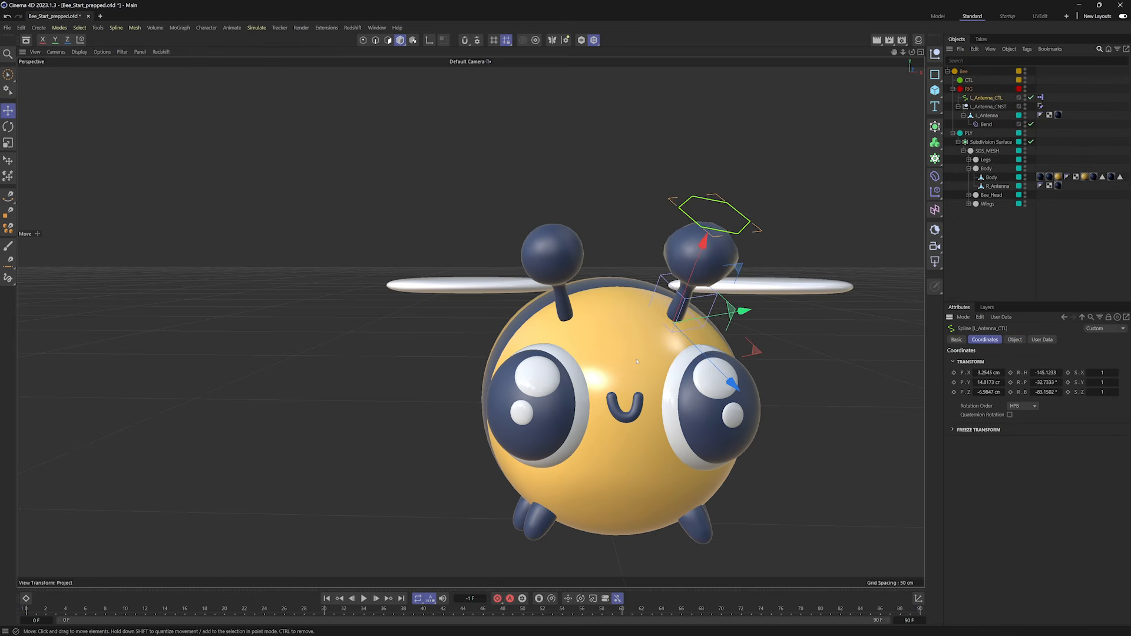
Test the antenna's bend by raising L_Antenna_CTL's Strength to 66°.
alt+middle_drag(636, 361, 557, 399)
click(1041, 340)
drag(1024, 361, 1099, 358)
alt+middle_drag(547, 396, 613, 359)
mouse_move(613, 359)
alt+mouse_down()
mouse_move(700, 336)
mouse_move(613, 362)
mouse_move(624, 361)
alt+mouse_up()
drag(1098, 360, 1112, 361)
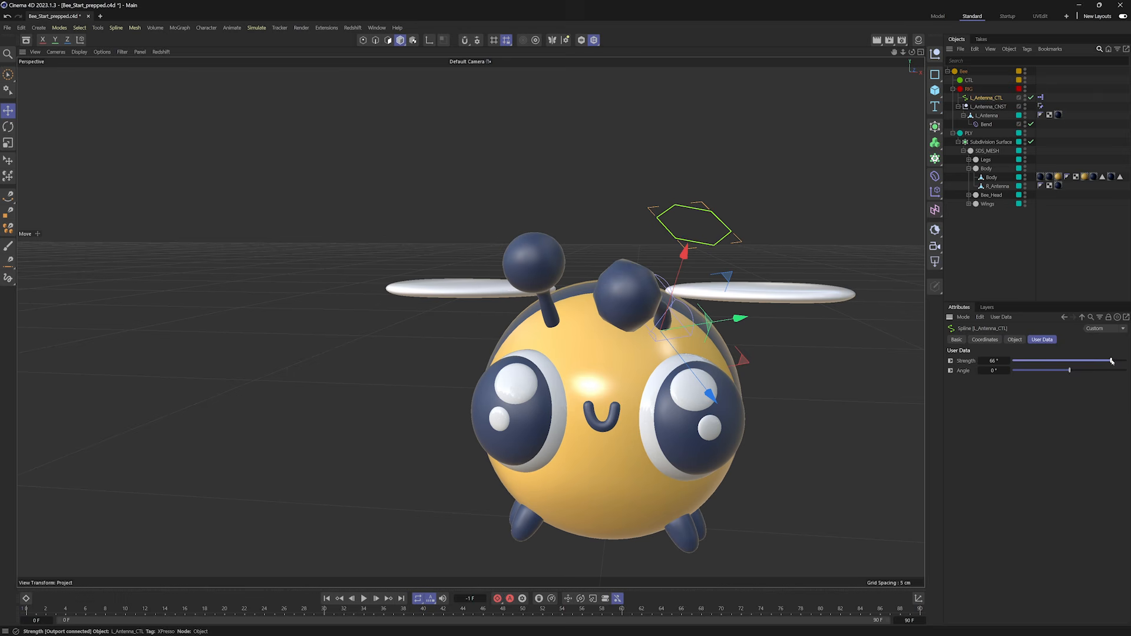
Rotate L_Antenna_CTL to swing the left antenna around, try moving it away from the body, and undo the move.
key(r)
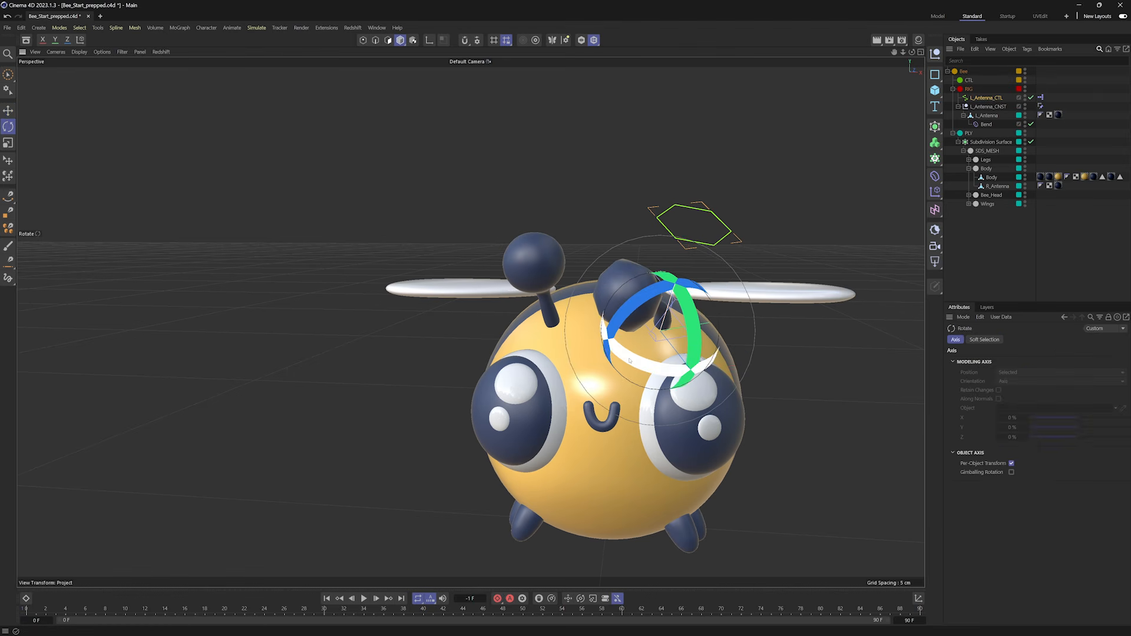
drag(628, 360, 777, 348)
key(e)
drag(777, 389, 295, 289)
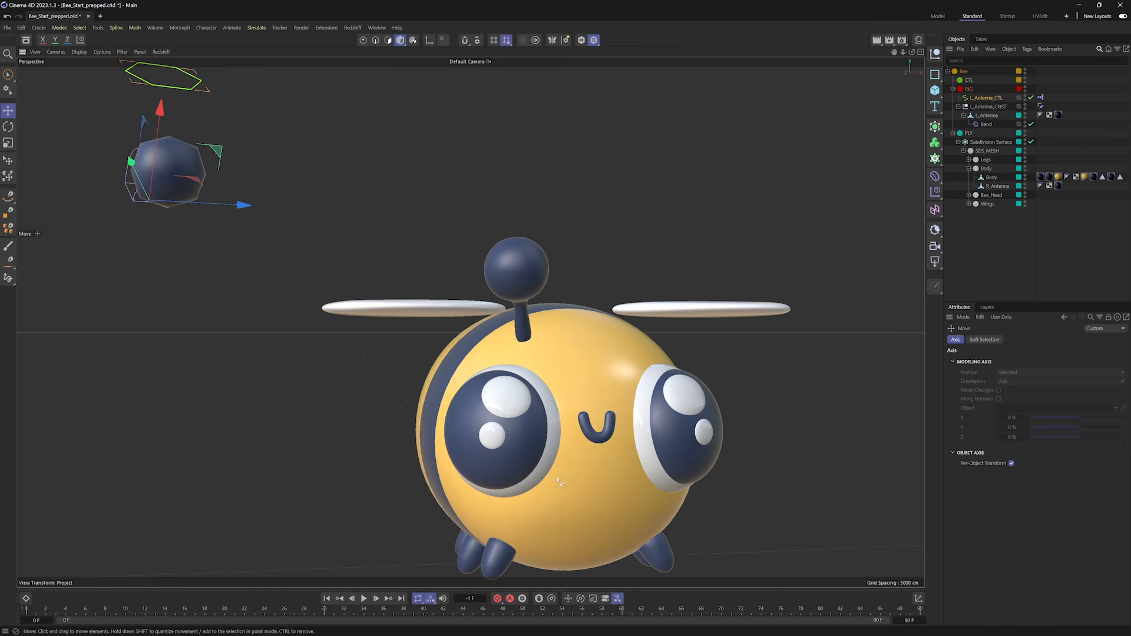
key(ctrl+z)
Try the bend sliders of L_Antenna_CTL with the control in its rotated position.
alt+drag(674, 326, 650, 308)
key(r)
alt+drag(686, 374, 539, 383)
click(992, 99)
drag(1122, 370, 1096, 368)
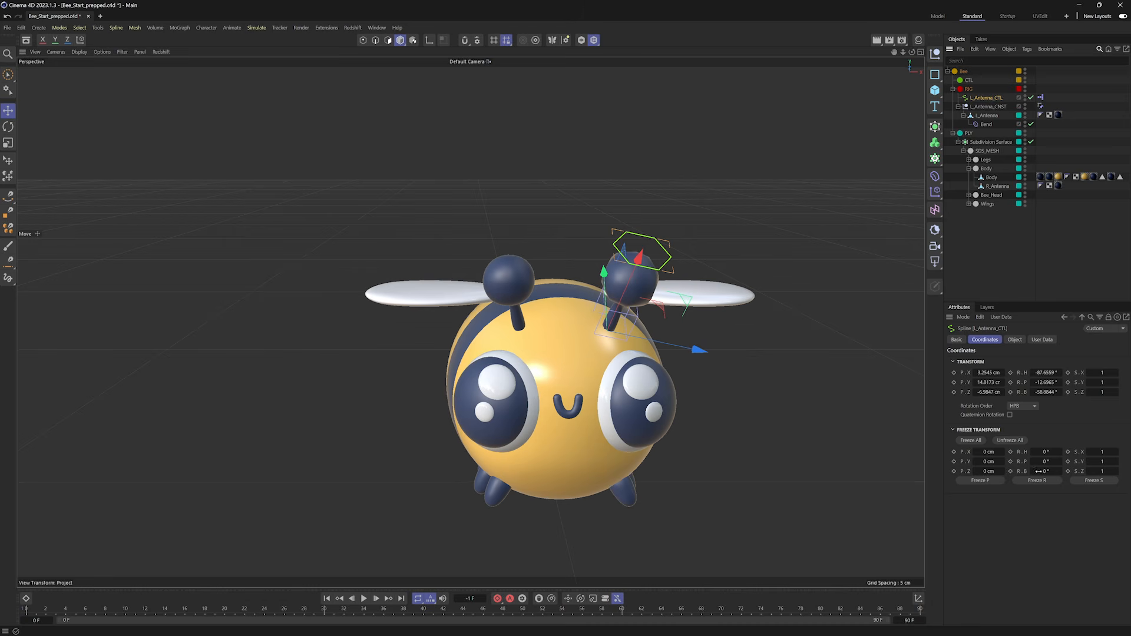
Freeze all transforms of L_Antenna_CTL, and collapse its Freeze Transform settings.
click(970, 440)
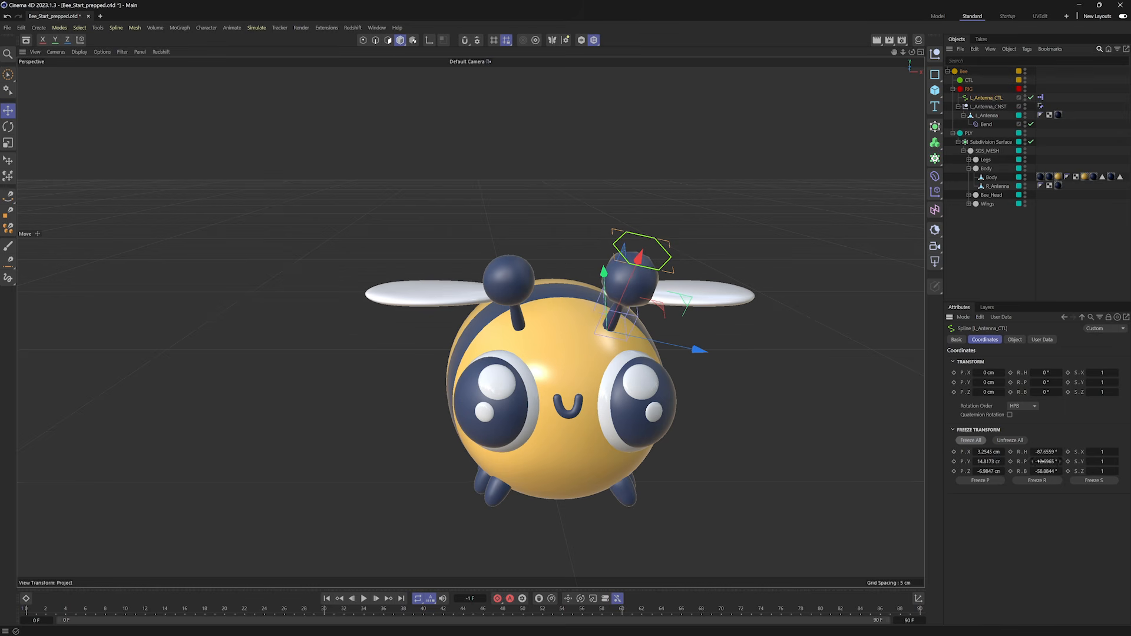
click(958, 430)
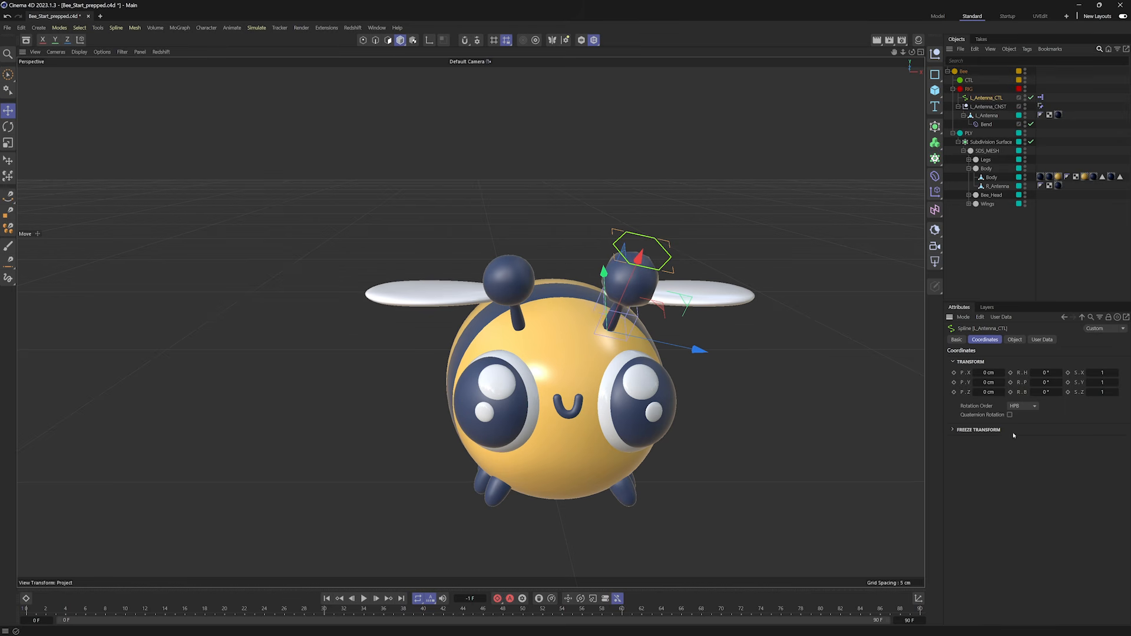
click(964, 90)
click(966, 98)
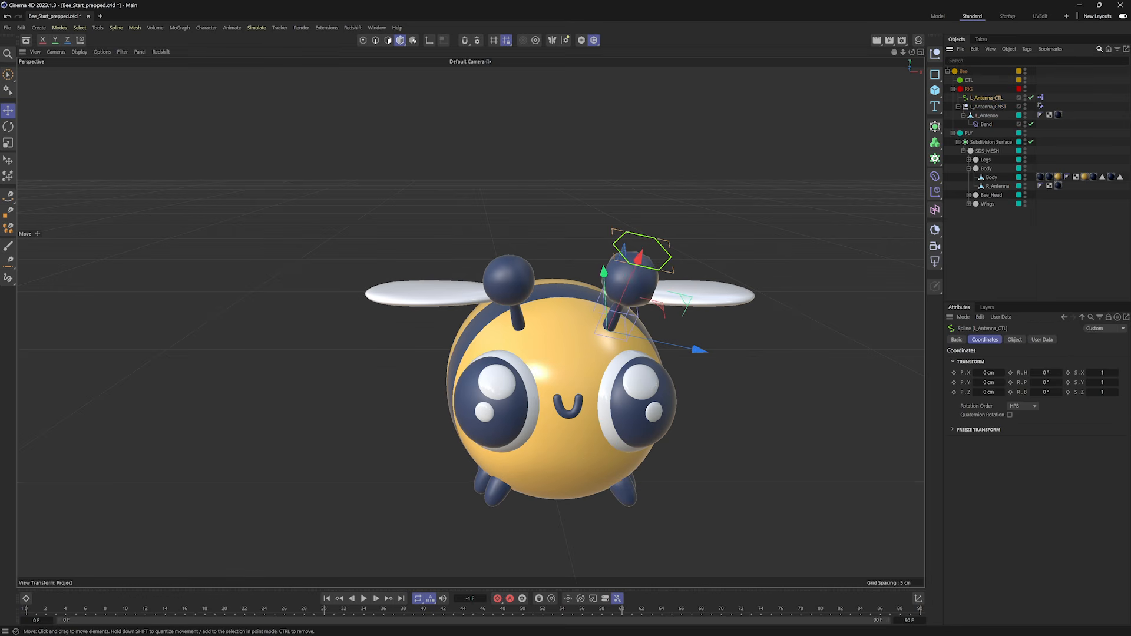
middle_drag(608, 311, 654, 291)
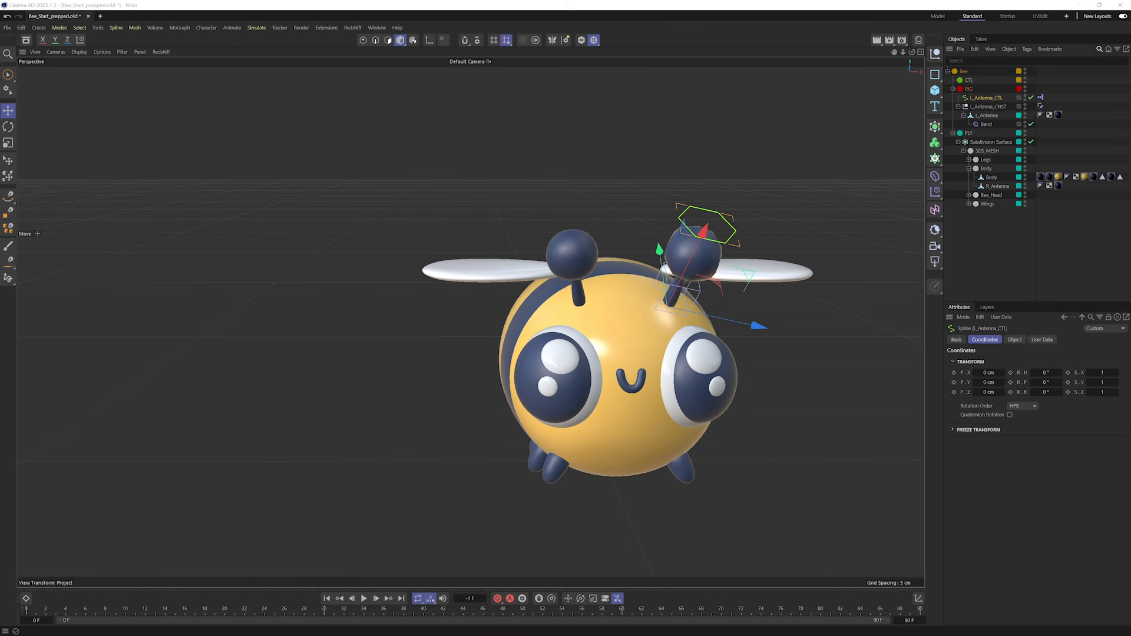
alt+drag(727, 380, 469, 320)
alt+middle_drag(671, 356, 491, 342)
alt+drag(491, 342, 615, 366)
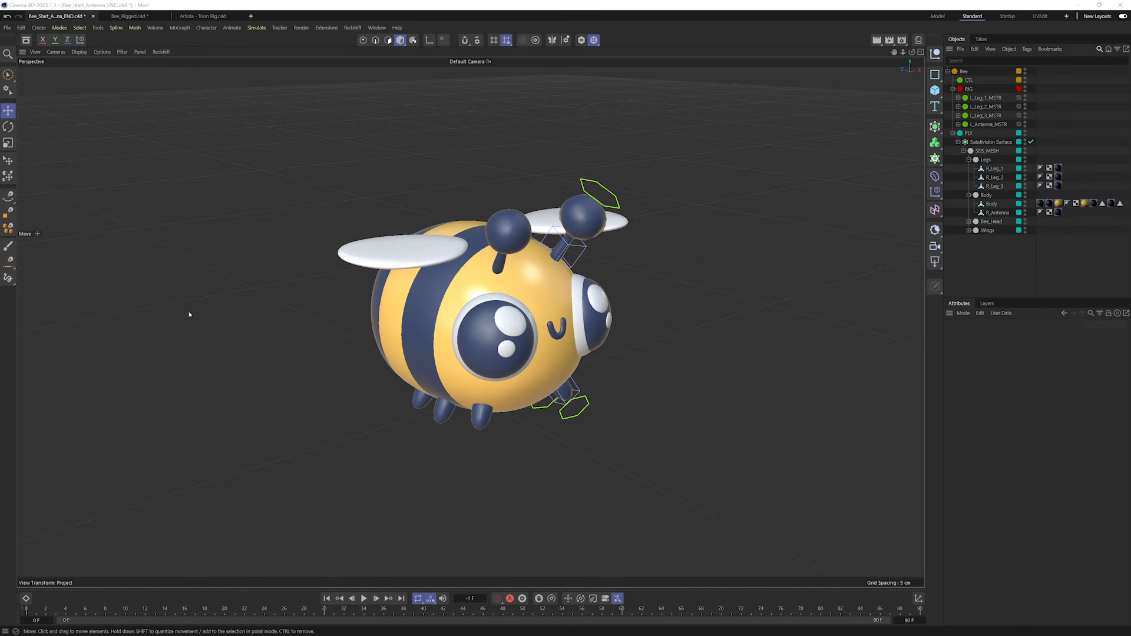
Try moving the front left leg with L_Leg_1_CTL, and undo the move.
alt+drag(559, 352, 396, 317)
alt+middle_drag(677, 385, 470, 321)
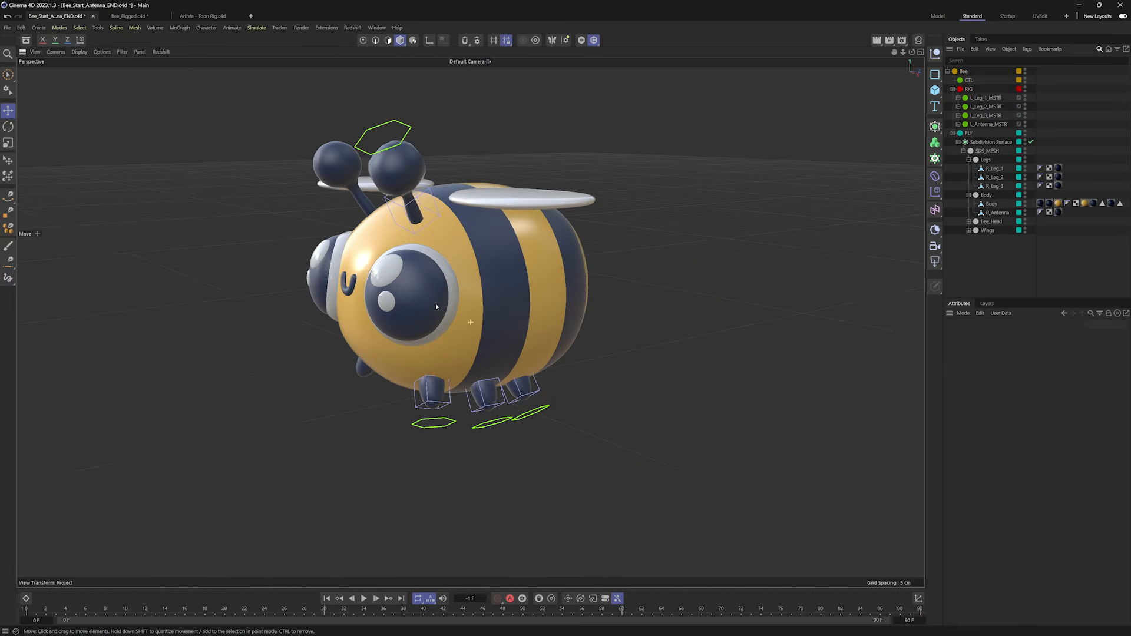
alt+right_drag(447, 391, 494, 377)
alt+drag(494, 376, 386, 385)
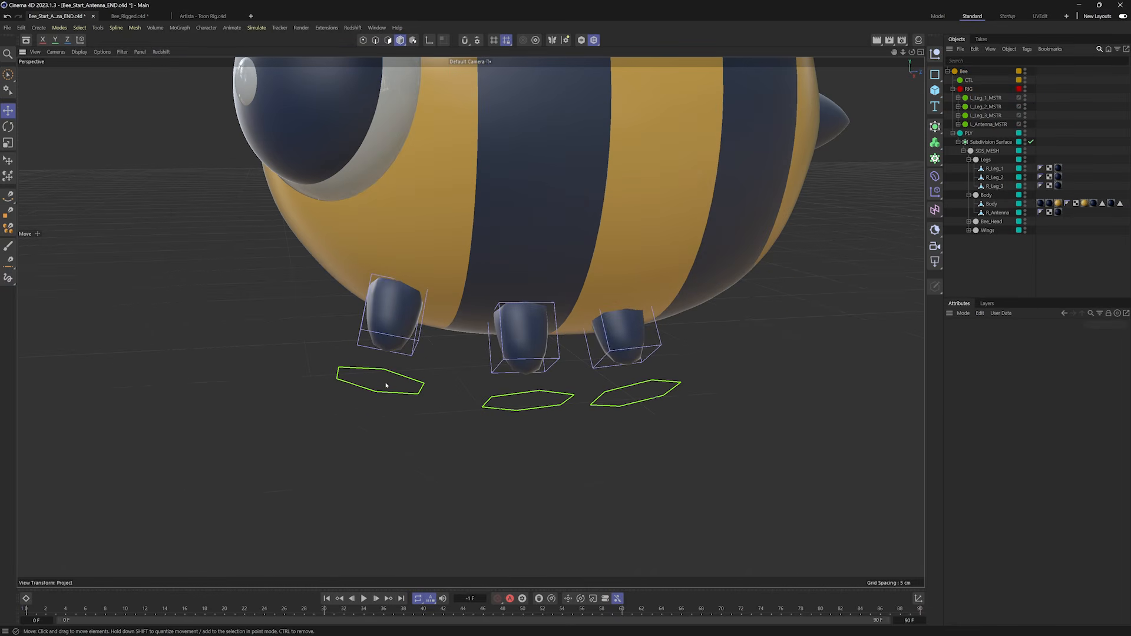
click(389, 374)
drag(492, 393, 466, 415)
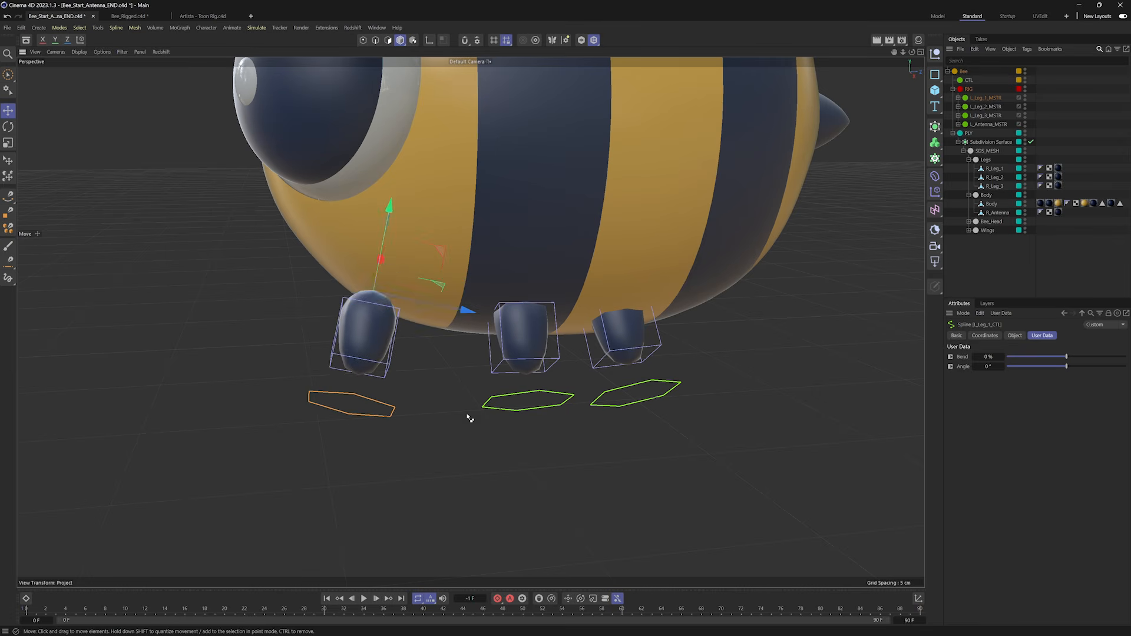
key(ctrl+z)
Test the front left leg's bend with L_Leg_1_CTL's Bend slider in both directions.
drag(1068, 357, 1111, 357)
key(ctrl+z)
alt+drag(513, 341, 647, 318)
drag(1066, 356, 1054, 357)
alt+drag(471, 265, 575, 263)
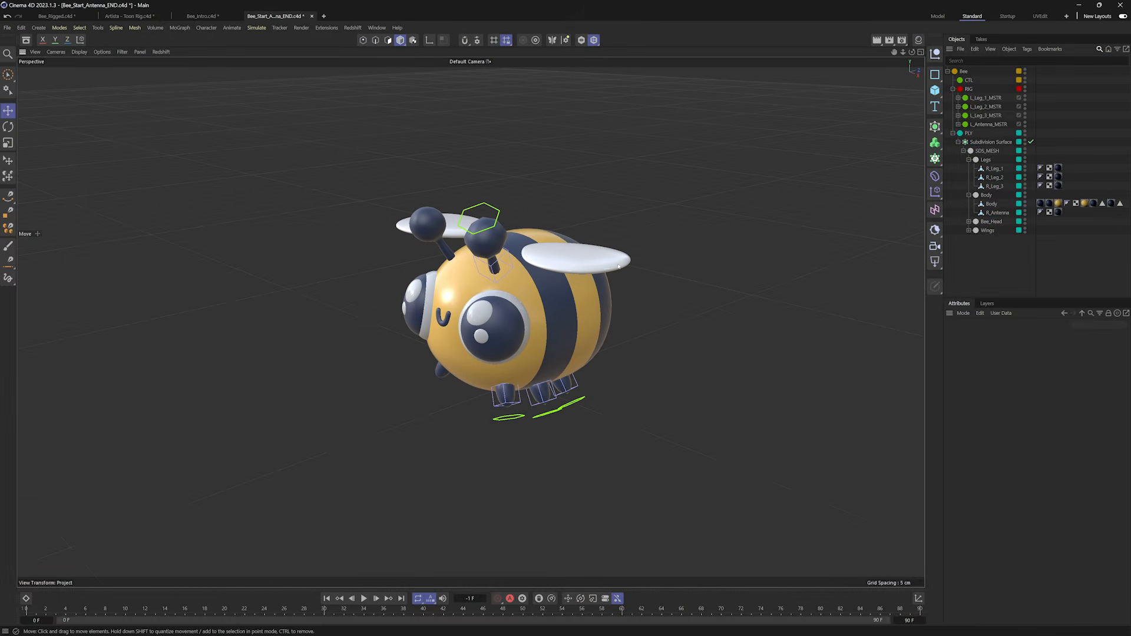
Disable the Subdivision Surface and hide the Wings group.
click(618, 267)
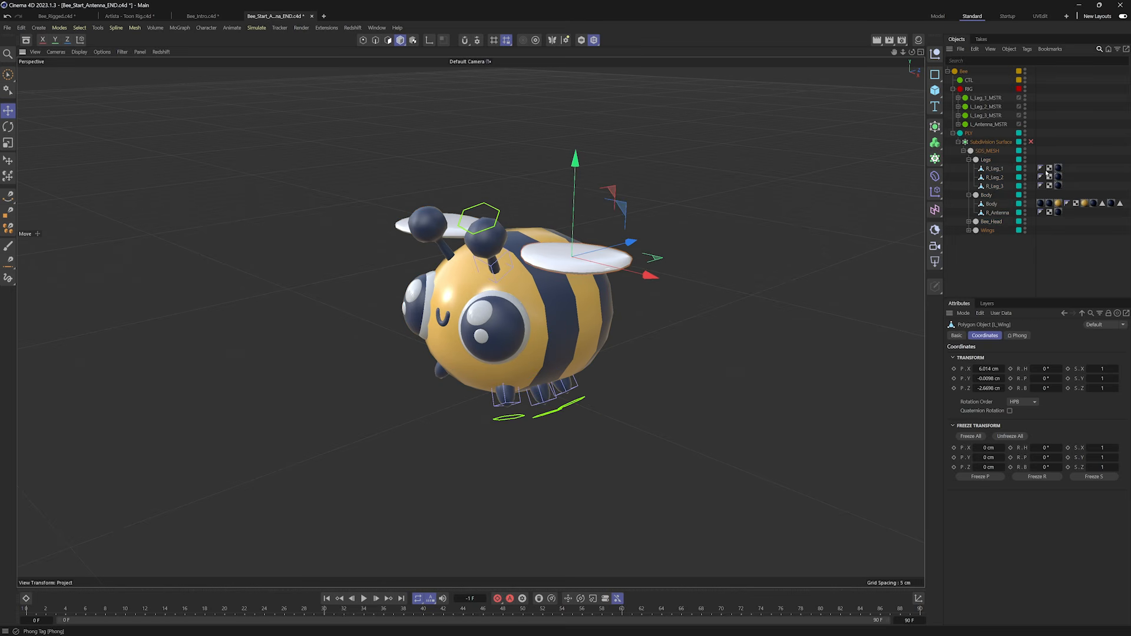
click(1022, 261)
double_click(1024, 229)
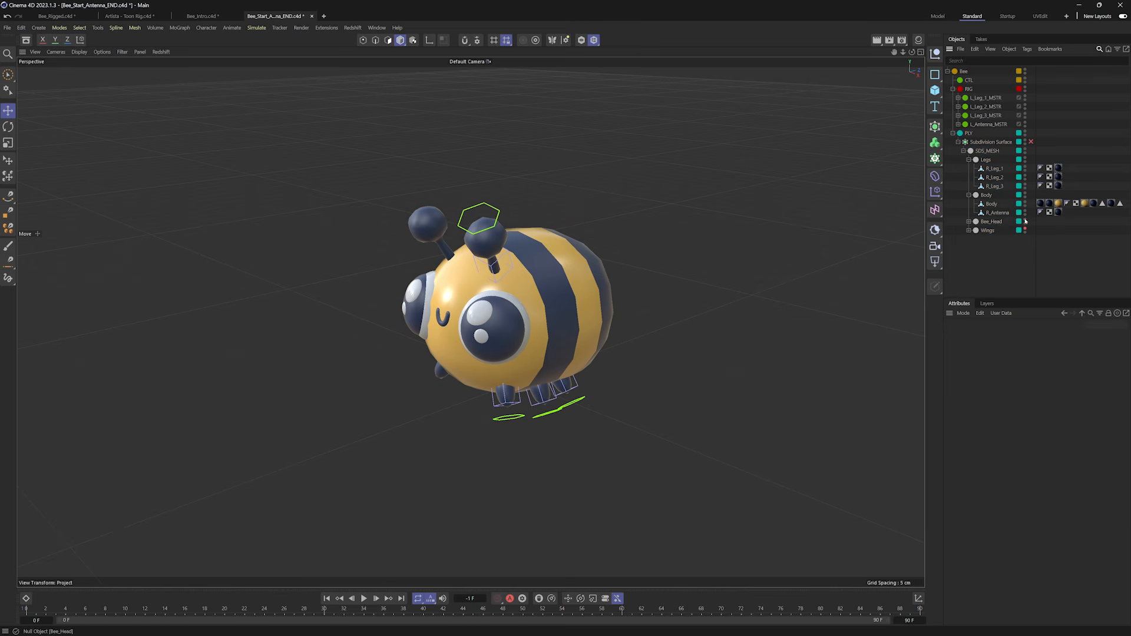
Hide the Bee_Head group, the right antenna and leg meshes, and the left leg and antenna MSTR groups, leaving only the body.
double_click(1024, 219)
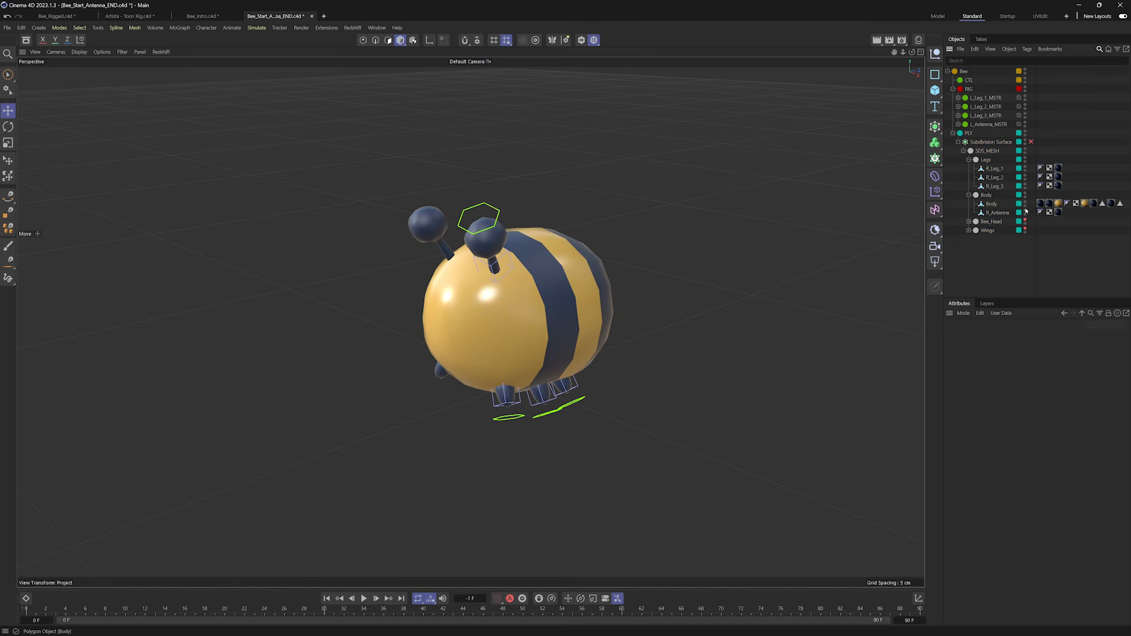
double_click(1025, 211)
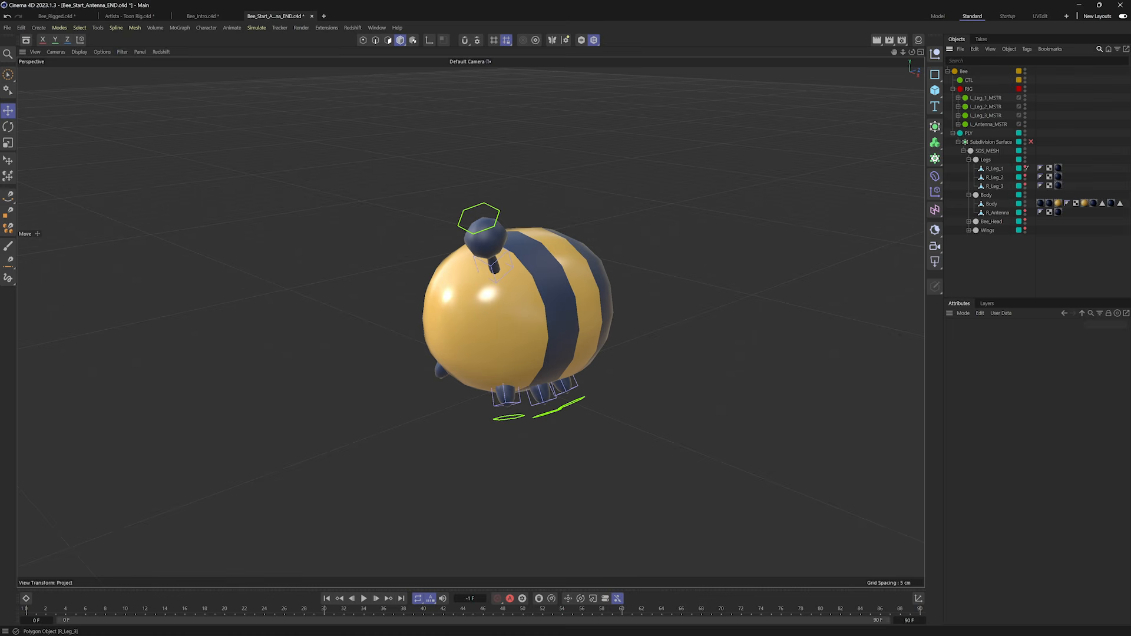
drag(1024, 114, 1025, 123)
alt+middle_drag(505, 328, 559, 310)
alt+drag(559, 310, 516, 272)
Activate the Joint Tool with the RIG null selected, and frame the body in the Right view.
click(957, 89)
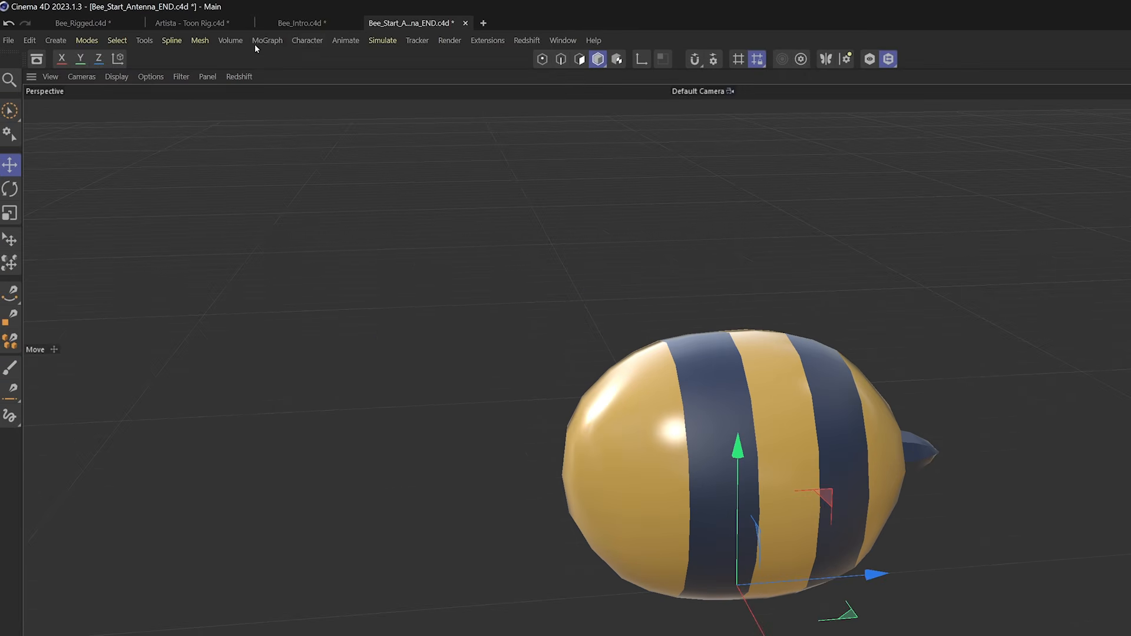
click(298, 41)
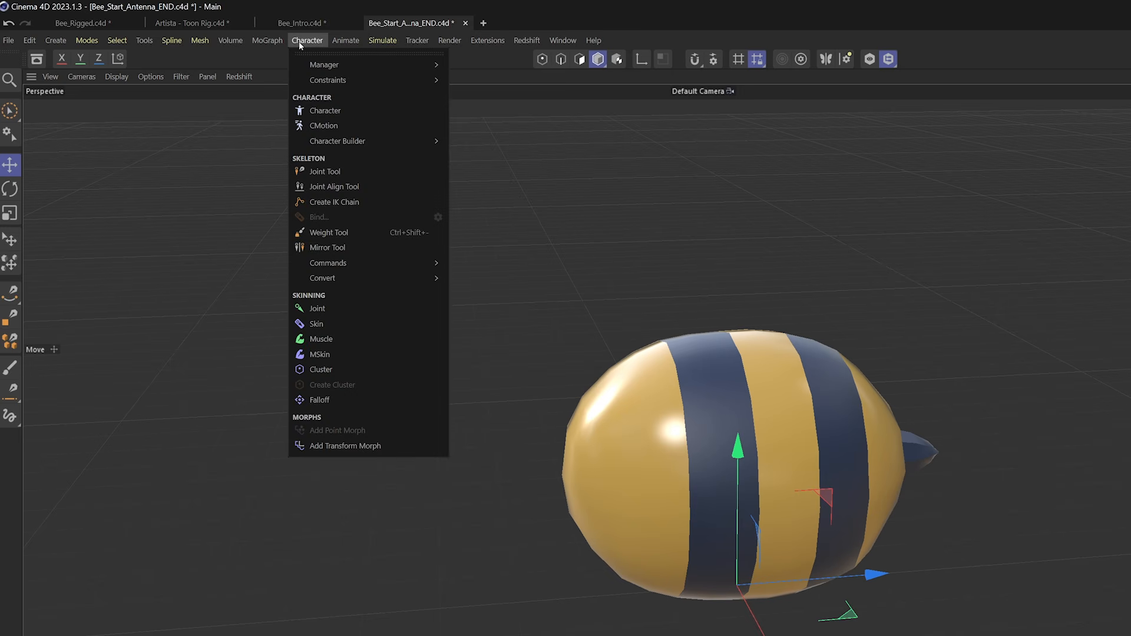
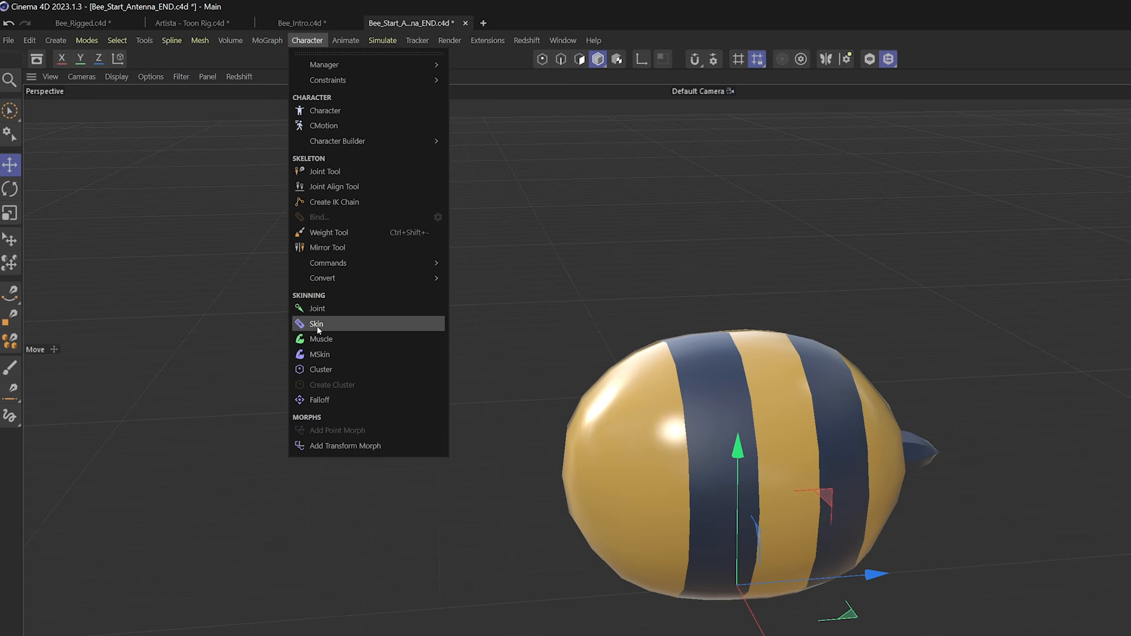
click(324, 171)
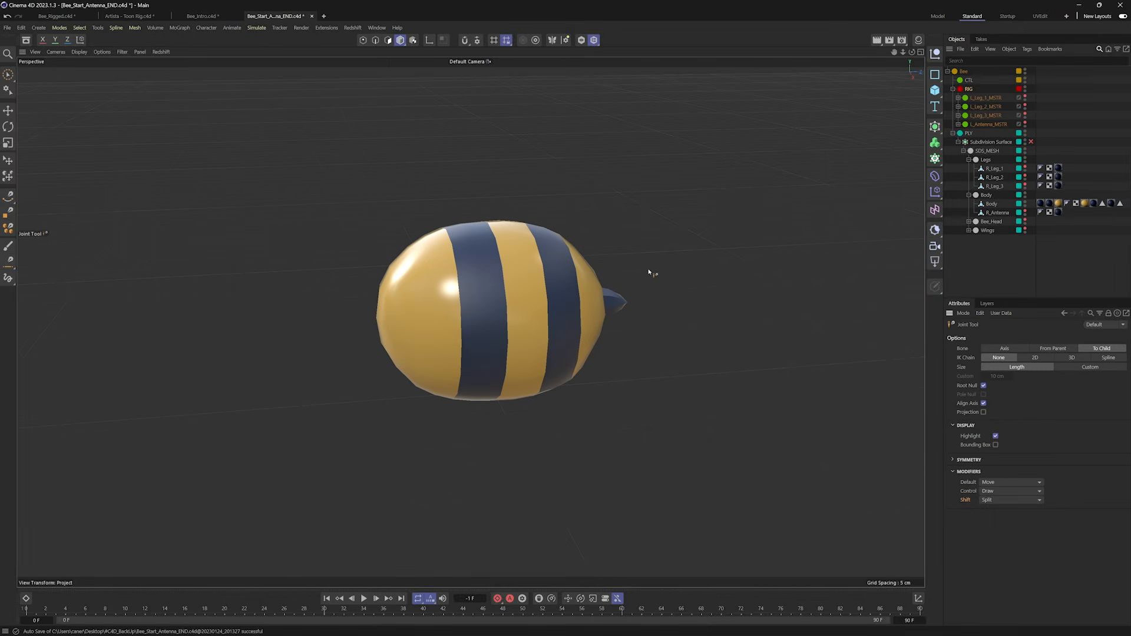
middle_click(653, 271)
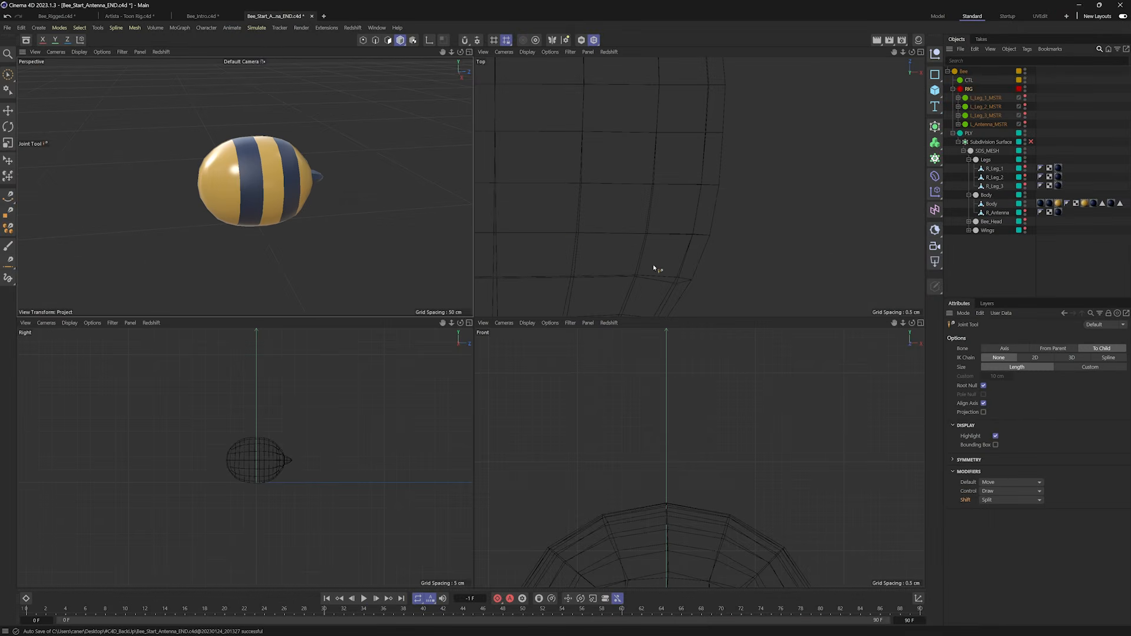
middle_click(404, 348)
scroll(486, 337, up, 6)
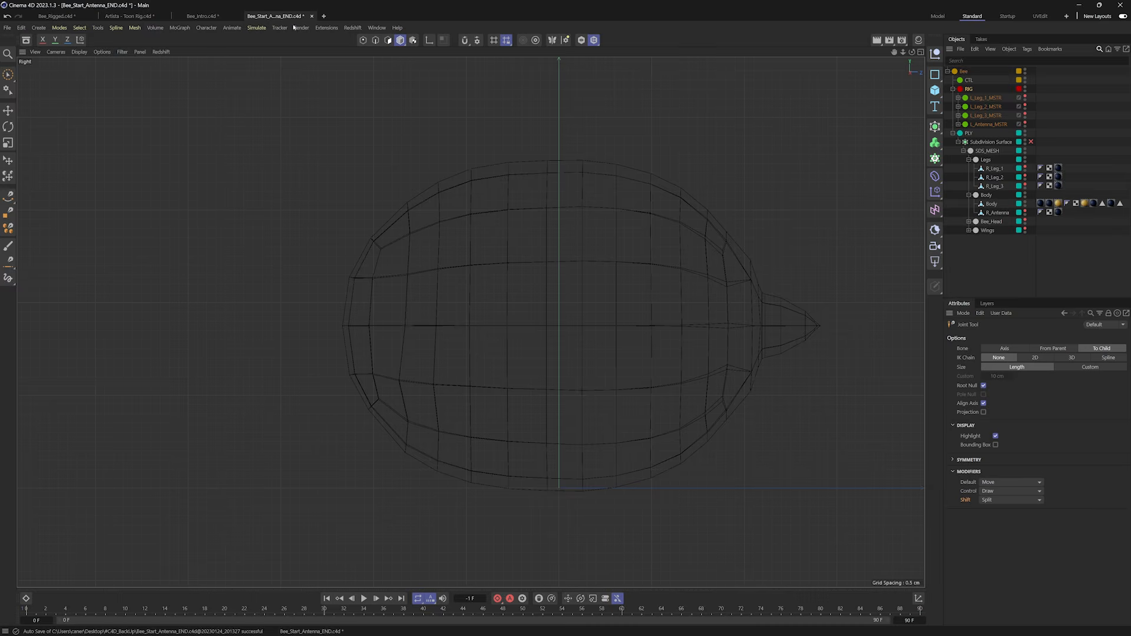
Enable snapping in Auto Snap mode with Point and Edge snapping on and Axis snapping off.
click(465, 40)
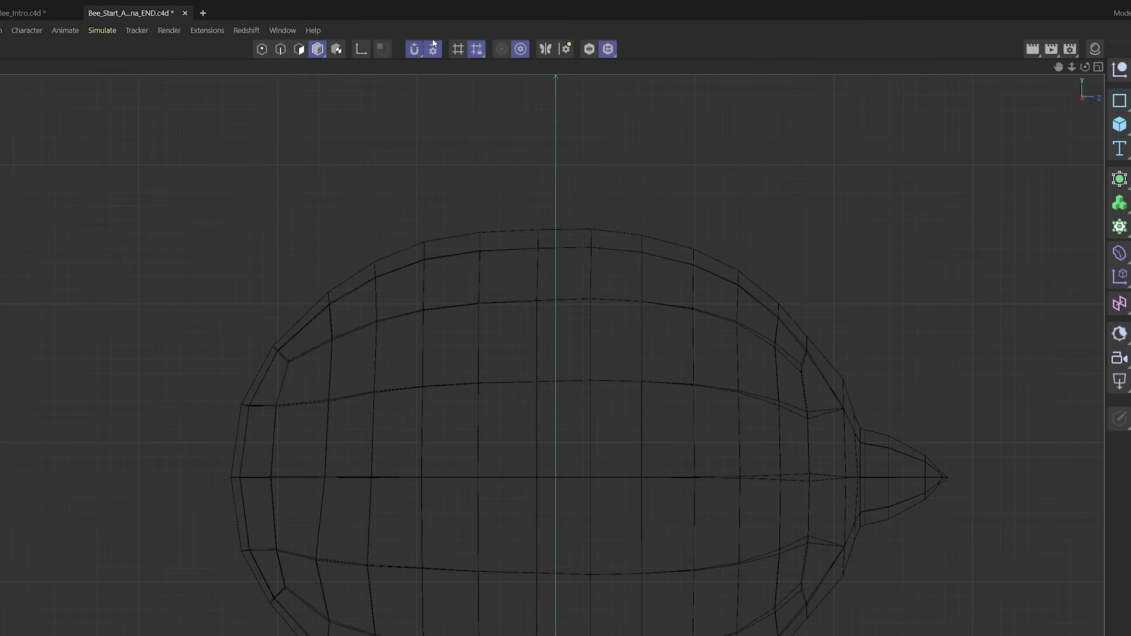
click(434, 49)
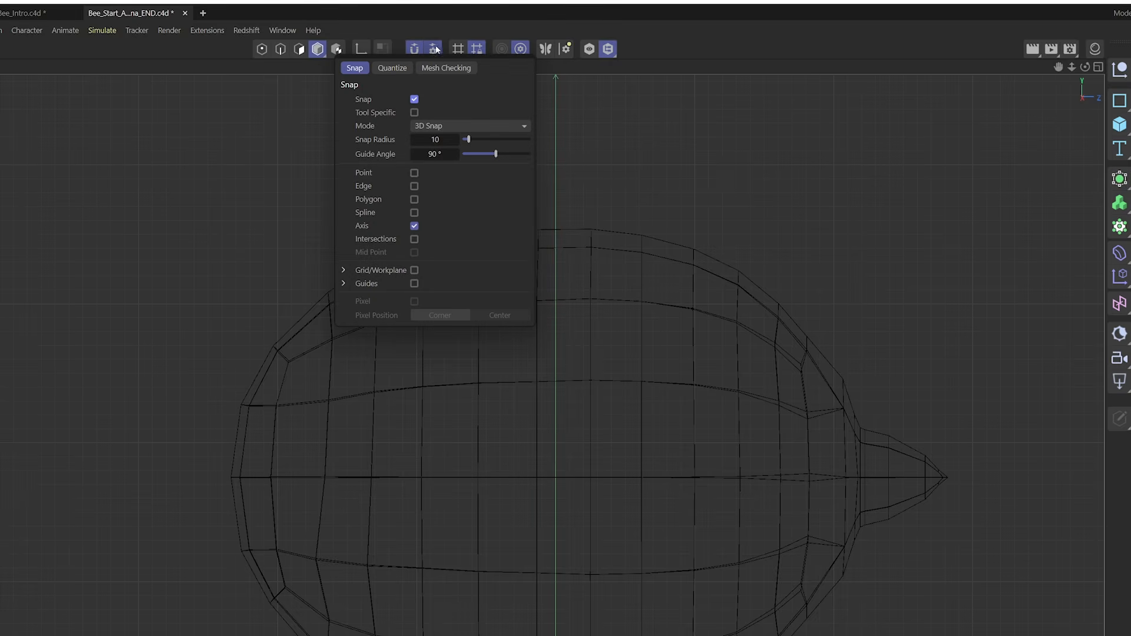
click(459, 125)
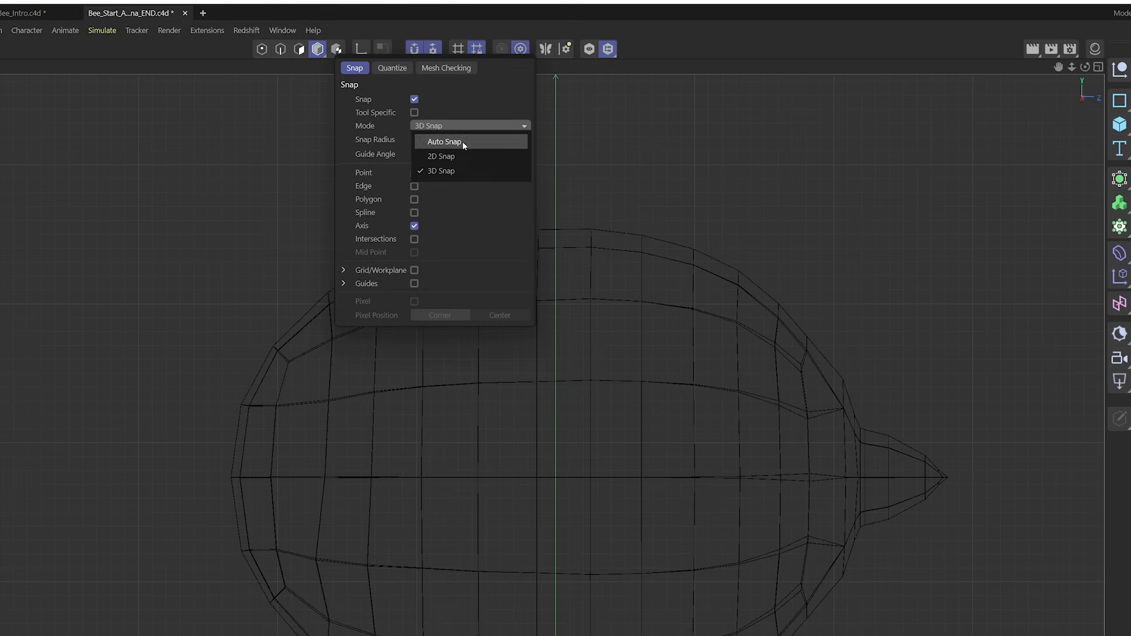
click(443, 142)
click(414, 172)
click(414, 186)
click(414, 226)
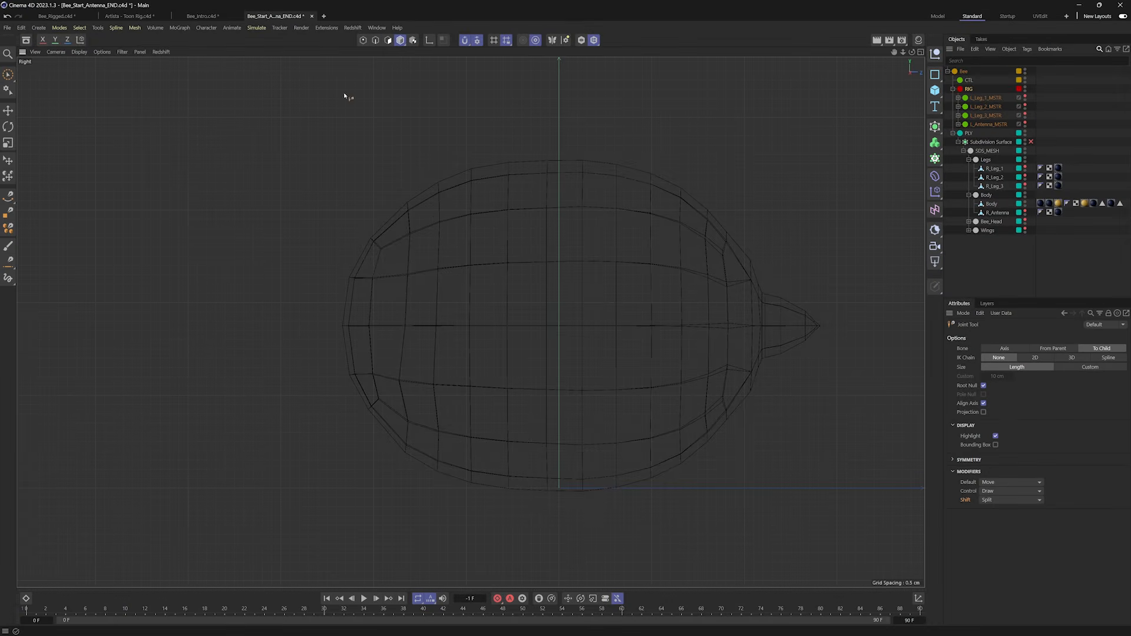
Draw a single bone along the body's centre line from the front part of the body to the stinger tip.
alt+middle_drag(475, 321, 533, 341)
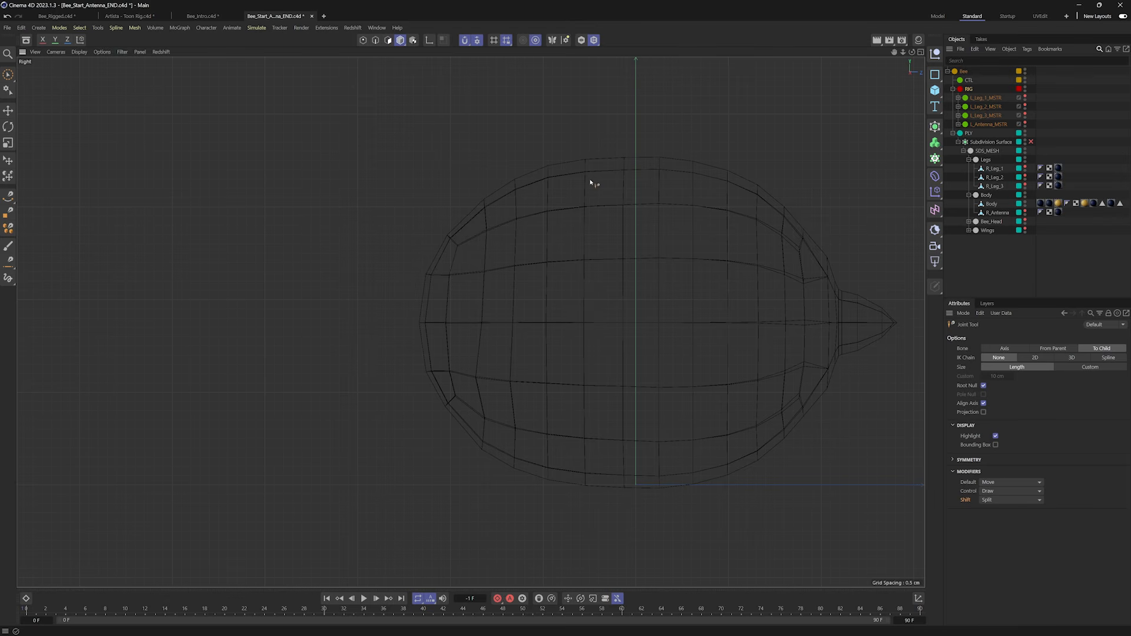
ctrl+click(546, 323)
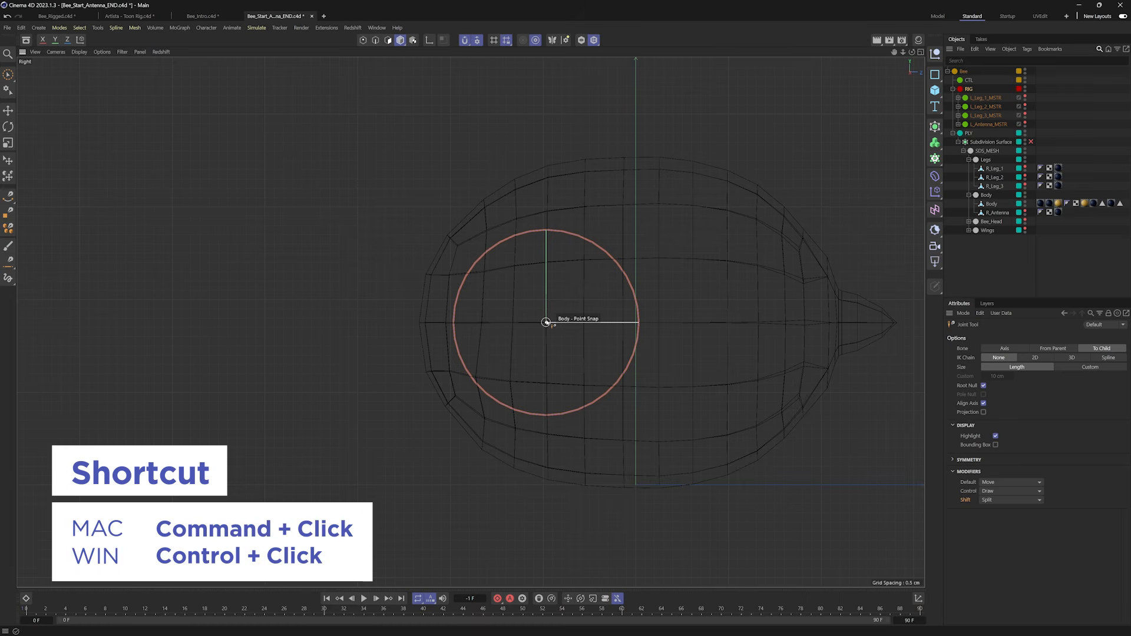
ctrl+click(546, 322)
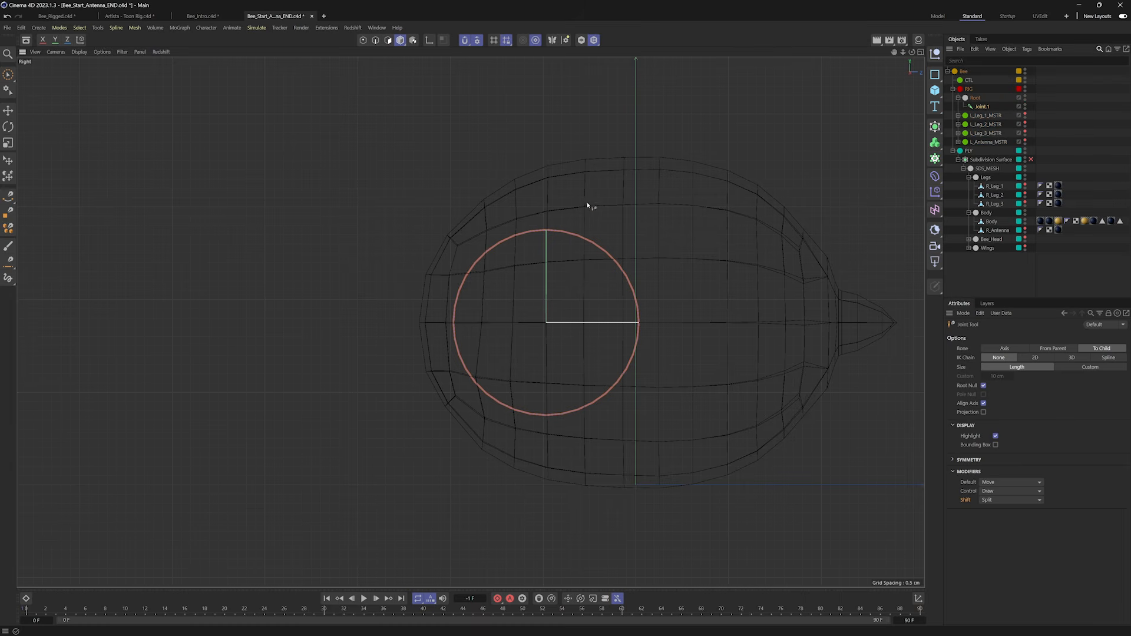
ctrl+click(892, 327)
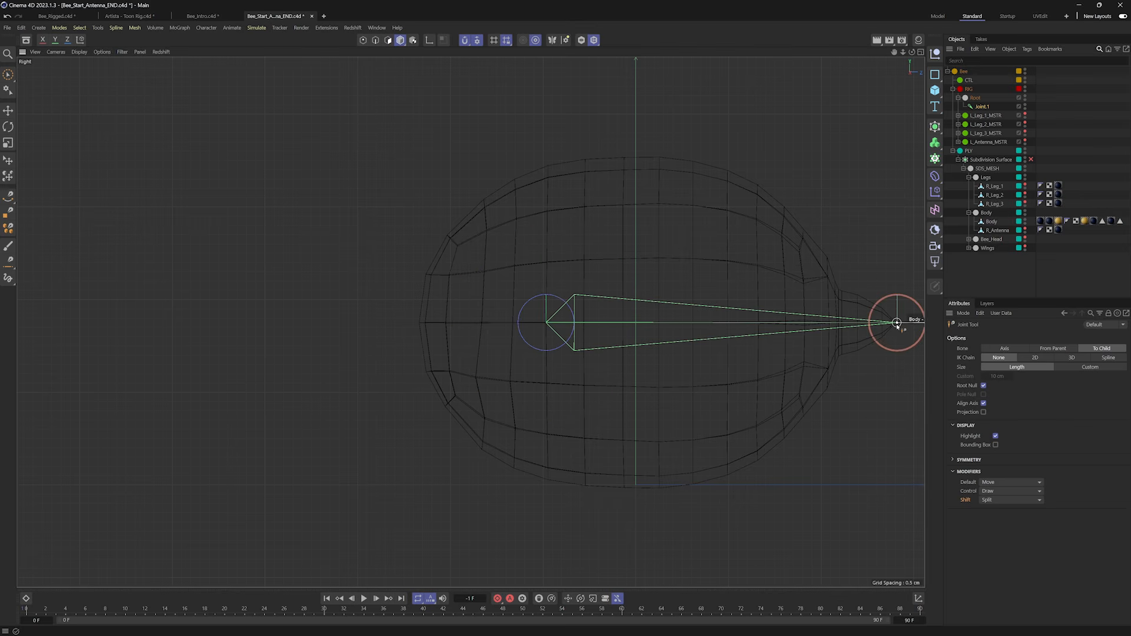
Split the spine bone into four segments by inserting joints at the body's middle, its rear part and the stinger base.
alt+middle_drag(711, 323, 580, 329)
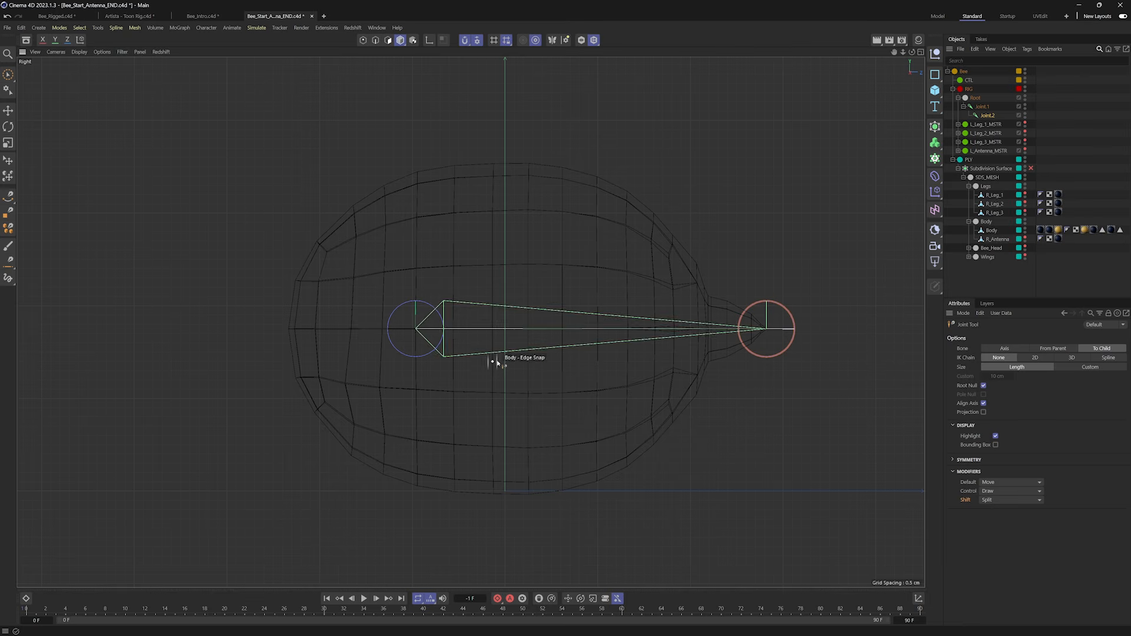
shift+click(526, 329)
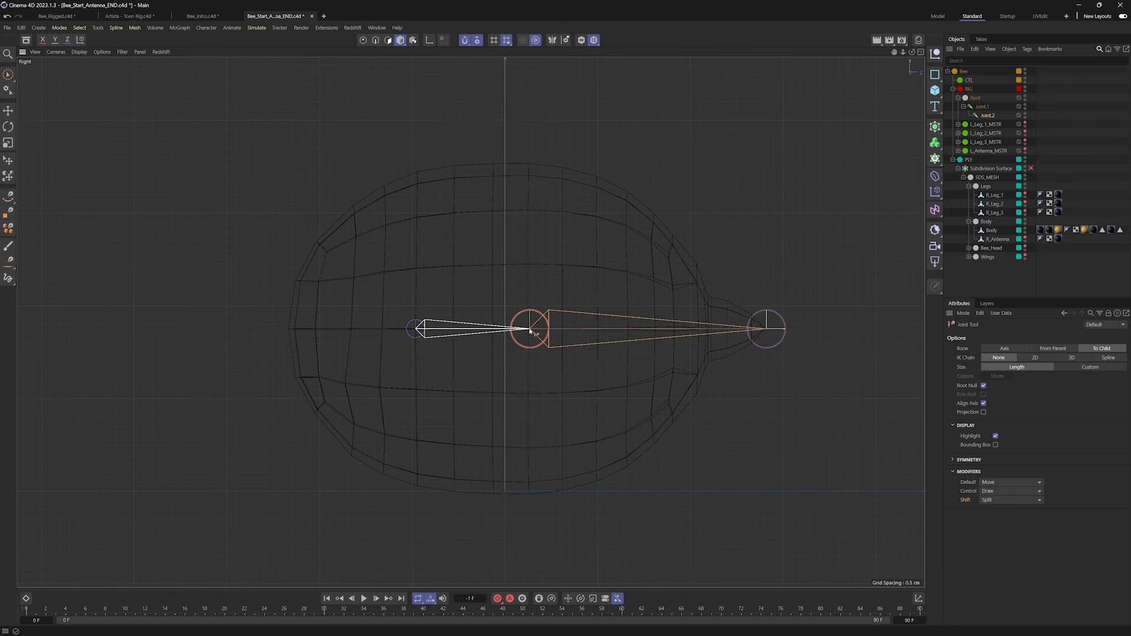
shift+click(524, 329)
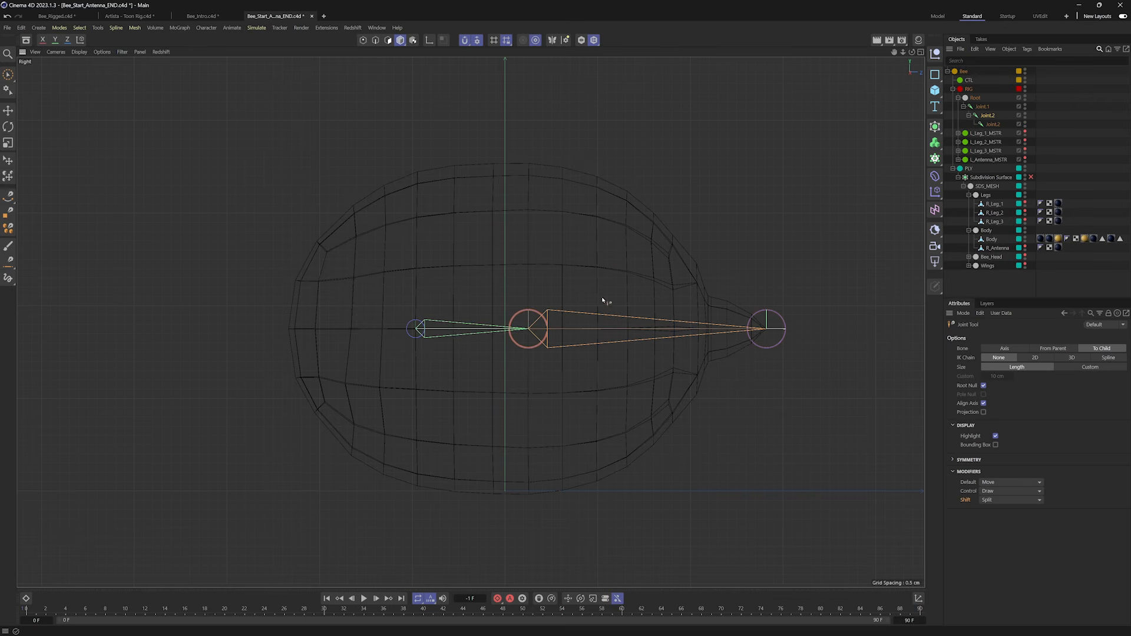
shift+drag(562, 330, 634, 339)
shift+drag(735, 330, 700, 334)
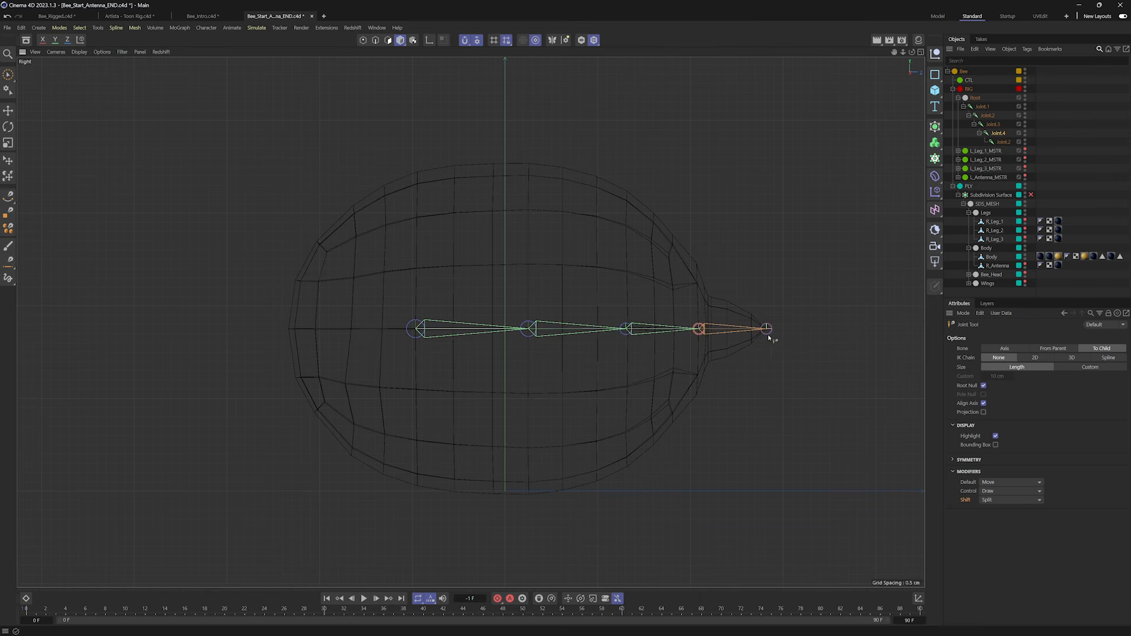
Try moving the joint at the stinger tip, undo the move, and select the joint at the stinger base.
key(e)
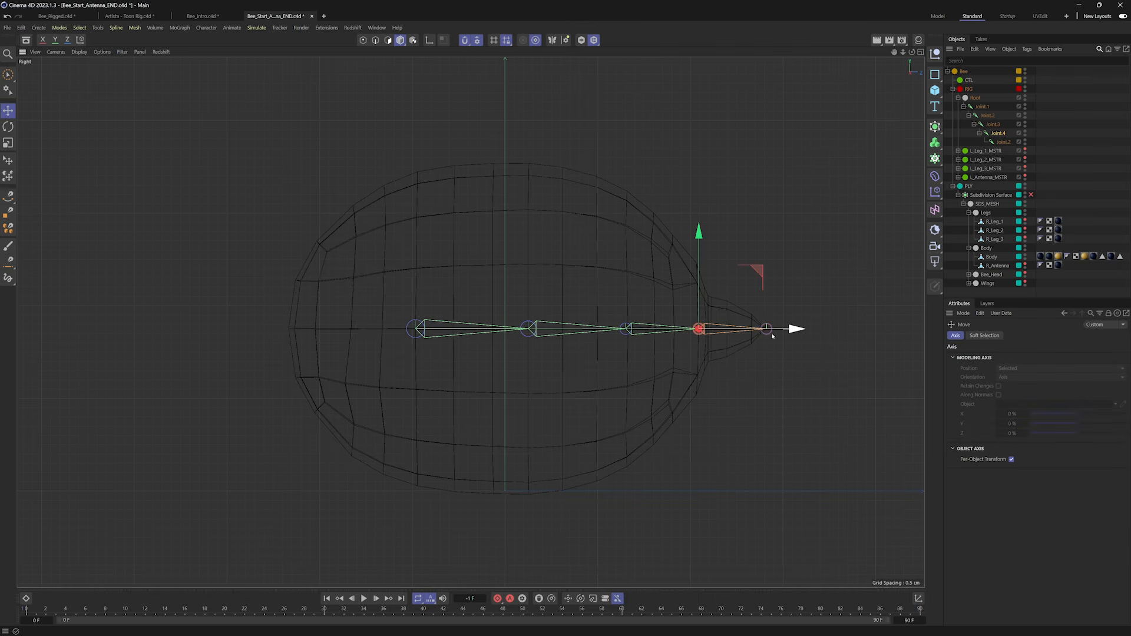
click(769, 344)
click(769, 328)
drag(766, 328, 803, 339)
key(ctrl+z)
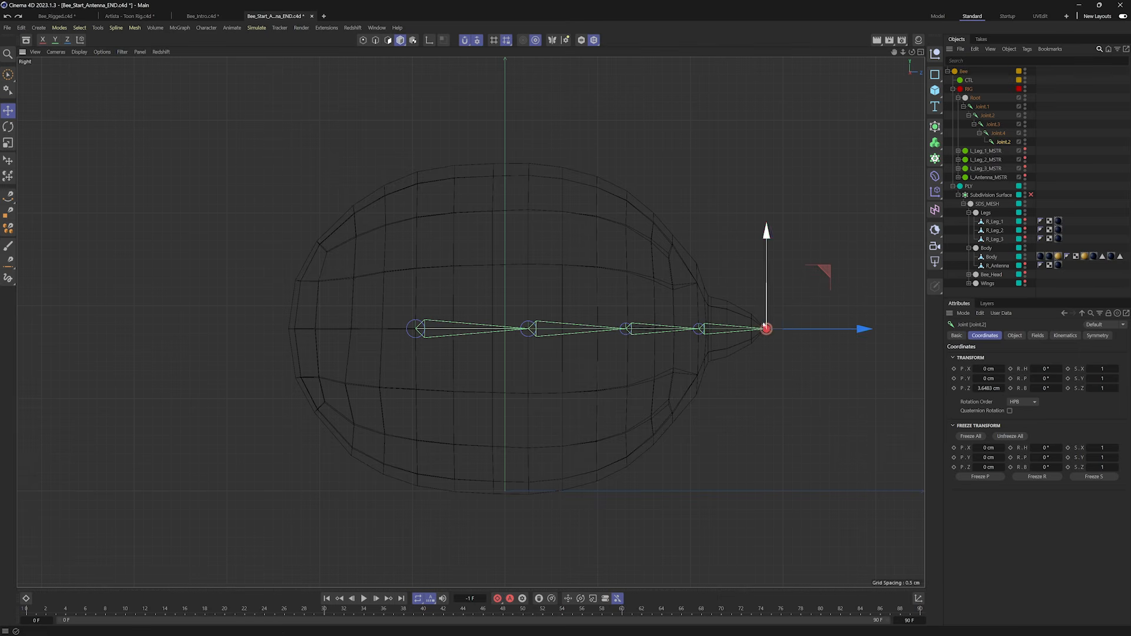
click(711, 327)
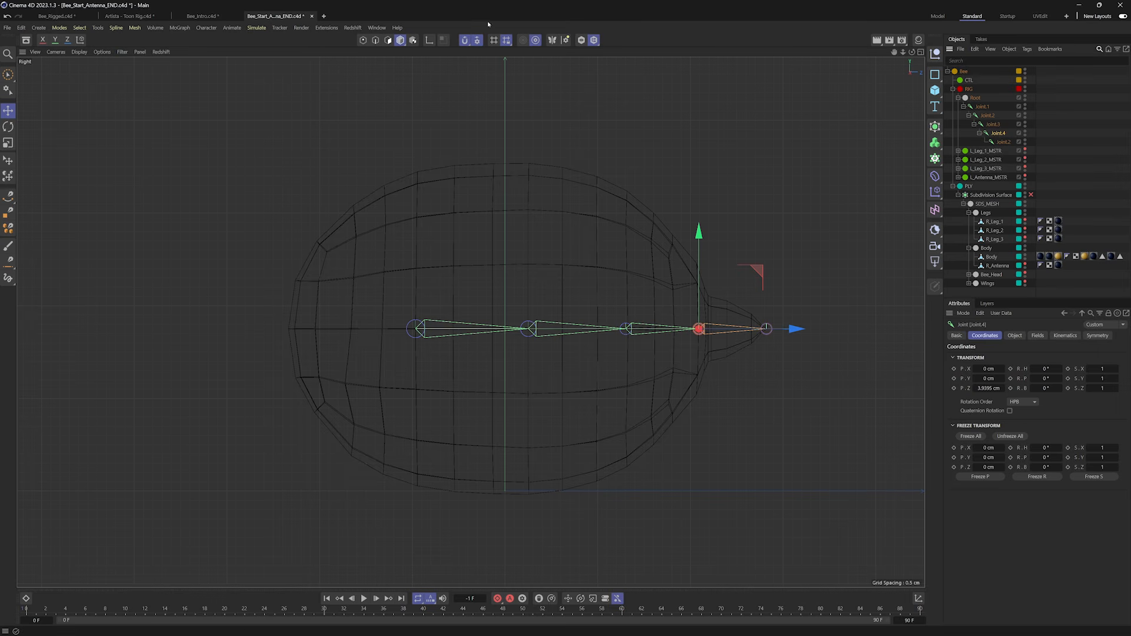
click(468, 45)
click(464, 39)
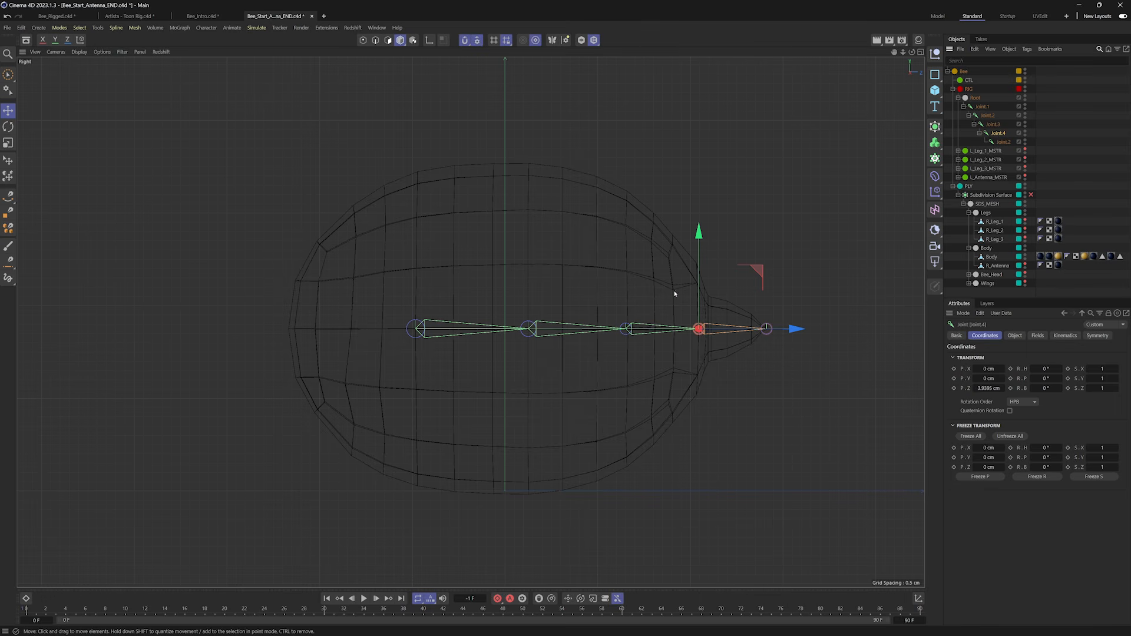
Draw a separate head bone with the Joint Tool from just ahead of the spine's first joint to the body's front edge.
key(shift+c)
text(joint to)
key(Return)
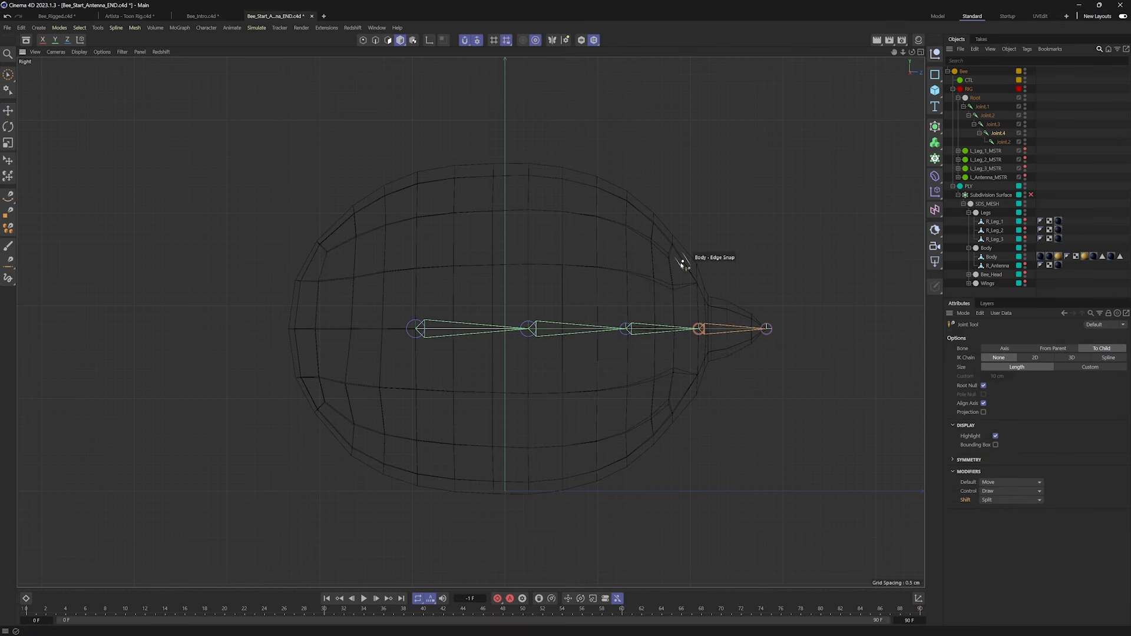
click(1047, 124)
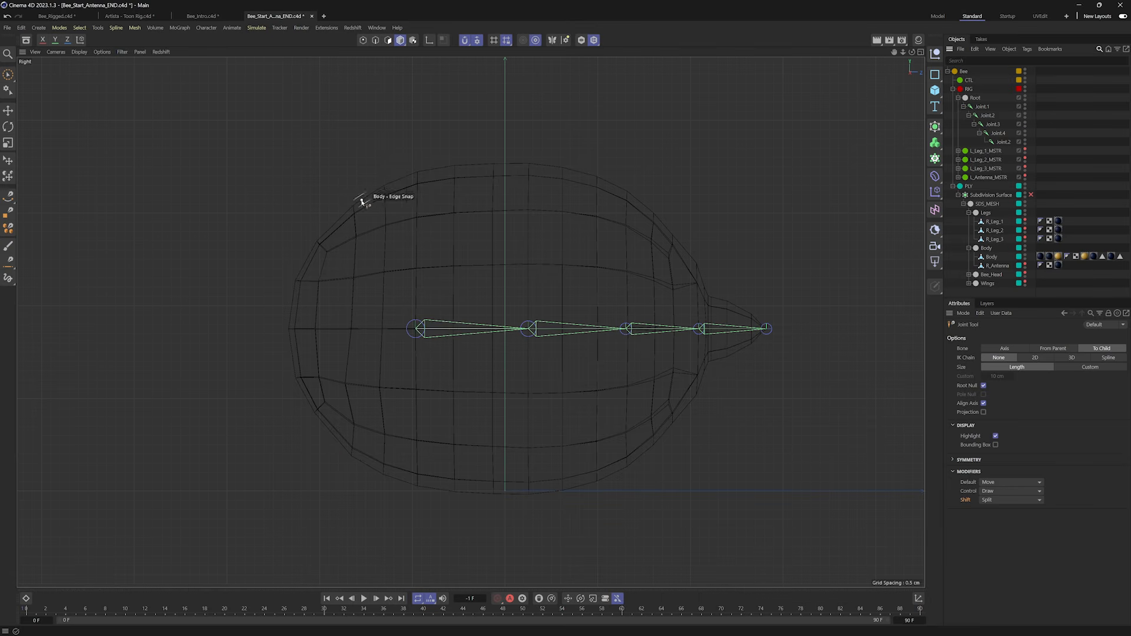
ctrl+click(289, 328)
key(ctrl+z)
ctrl+click(382, 328)
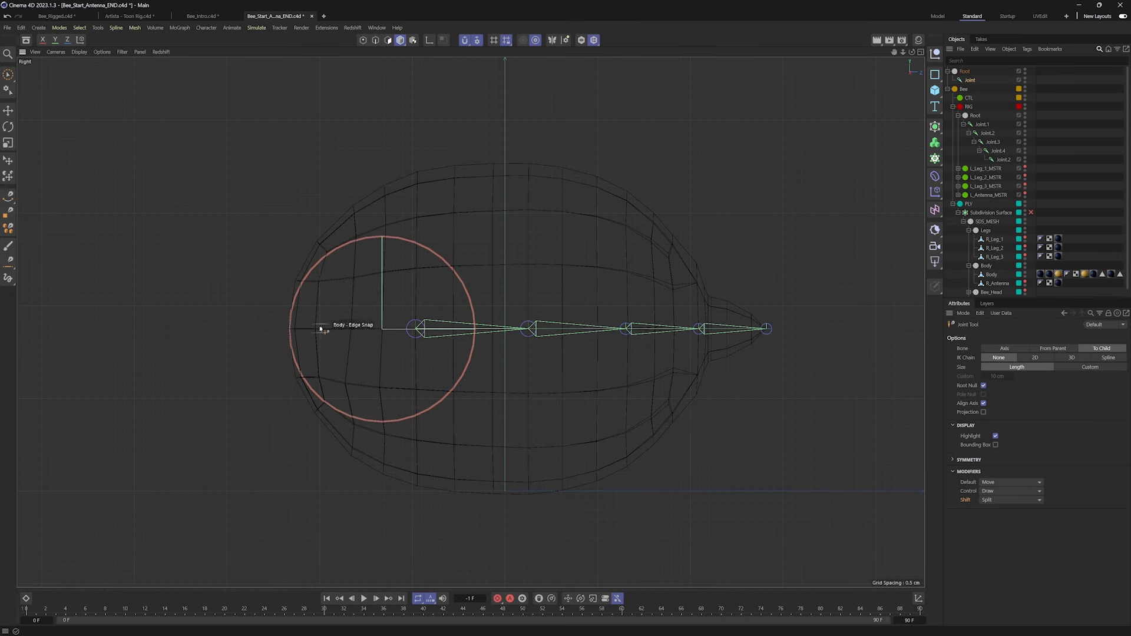
mouse_move(277, 328)
ctrl+mouse_down()
mouse_move(259, 325)
mouse_move(288, 328)
ctrl+mouse_up()
Rename the two head joints Head_JNT_0 and Head_JNT_TIP.
key(e)
double_click(970, 80)
text(Head)
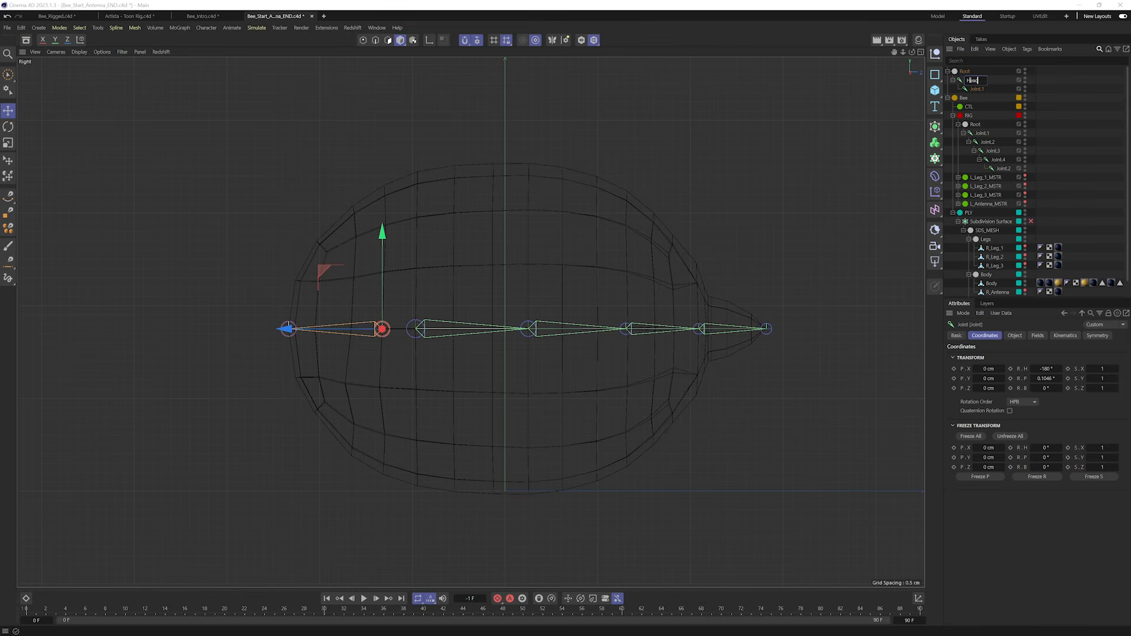
text(_JNT_0)
key(Tab)
text(Head_JNT_En)
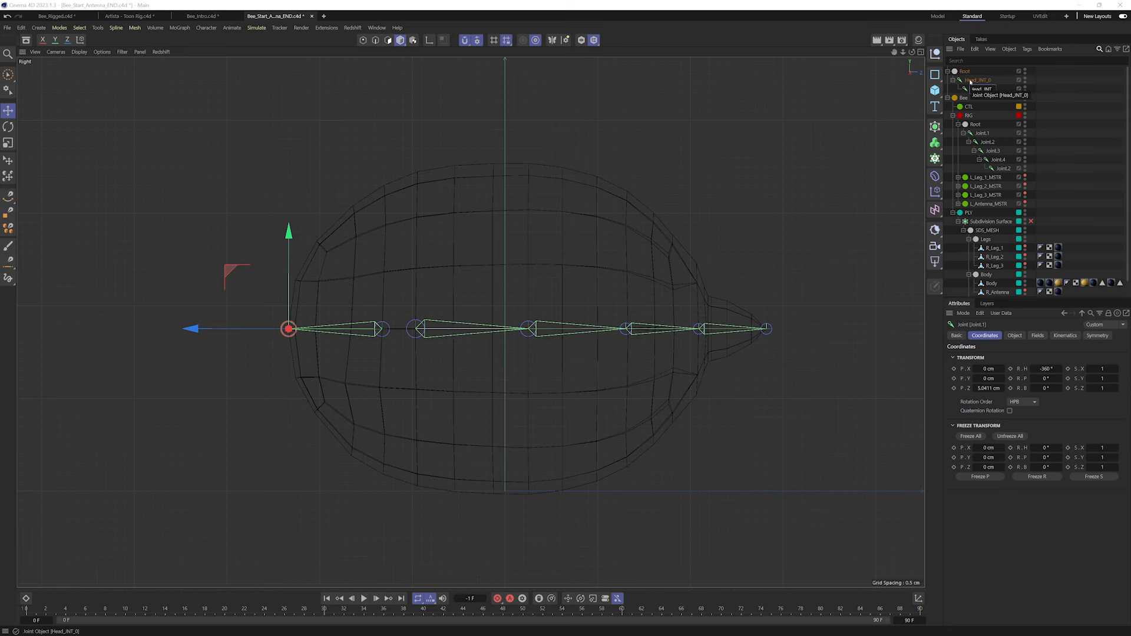
key(BackSpace)
key(BackSpace)
key(BackSpace)
text(_TiP)
key(Return)
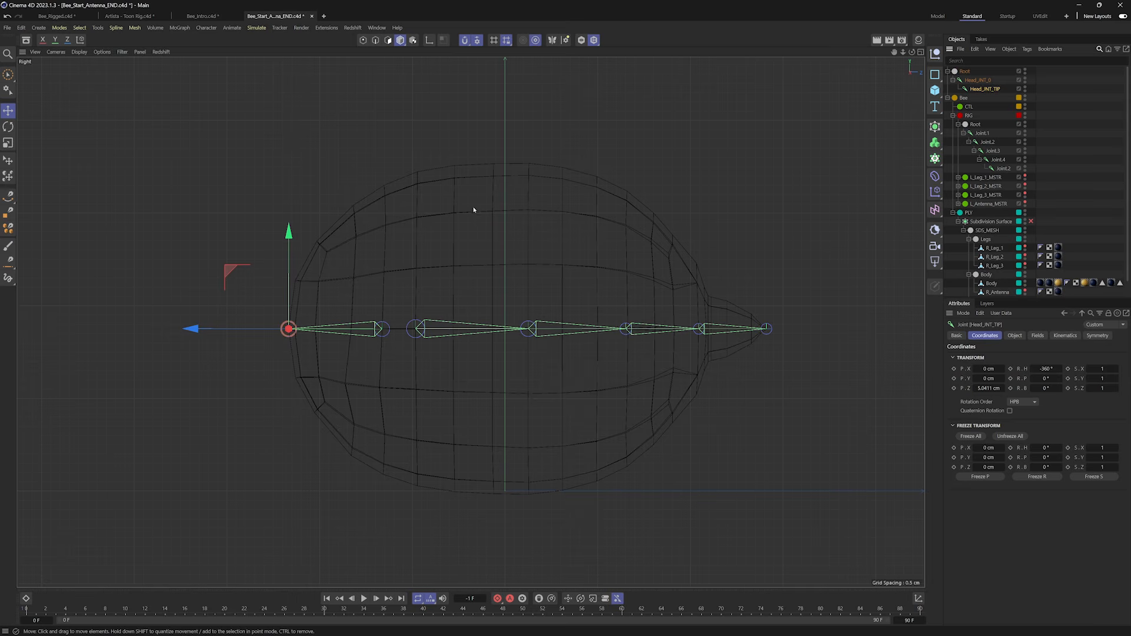
Select the whole spine joint chain and rename all its joints Spine_JNT.
click(982, 134)
middle_click(981, 135)
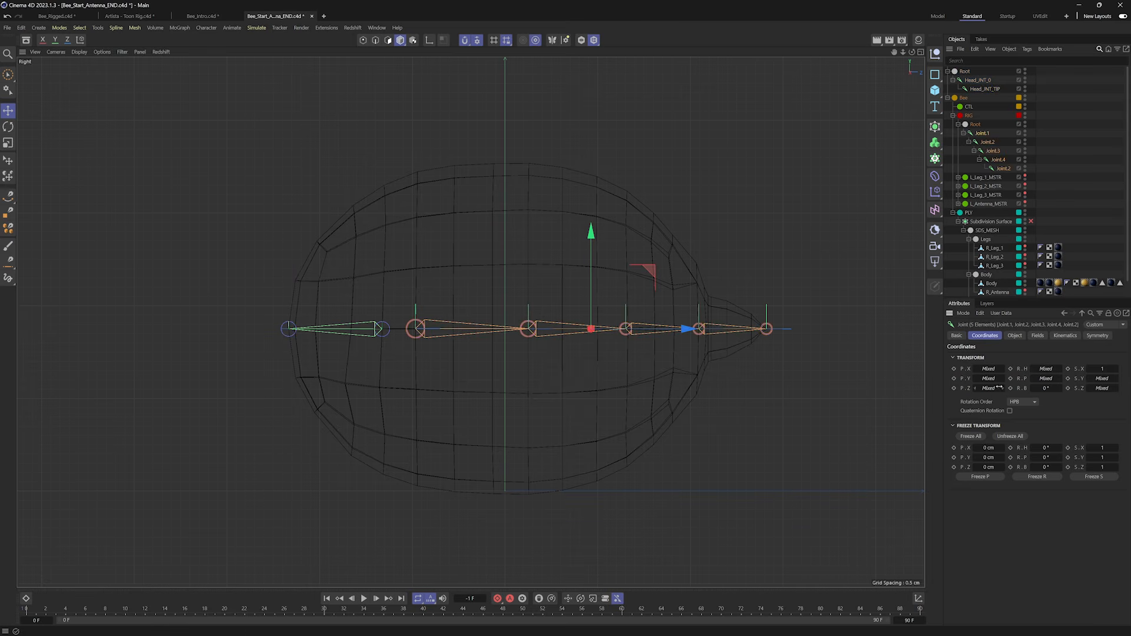
click(956, 336)
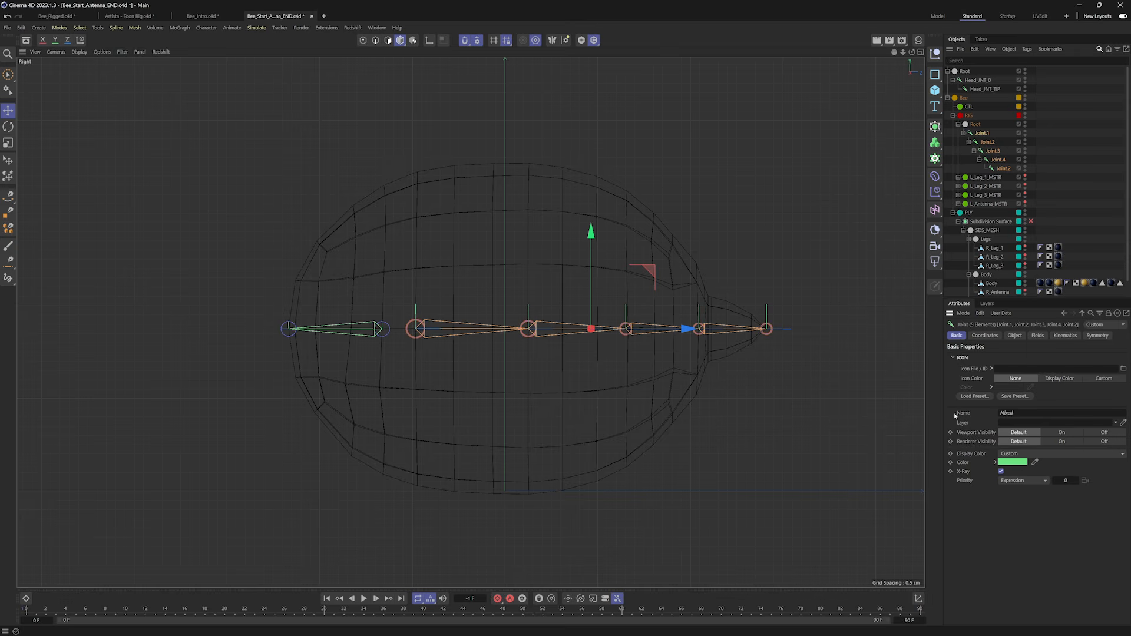
click(1012, 410)
text(Spine_JNT)
key(Return)
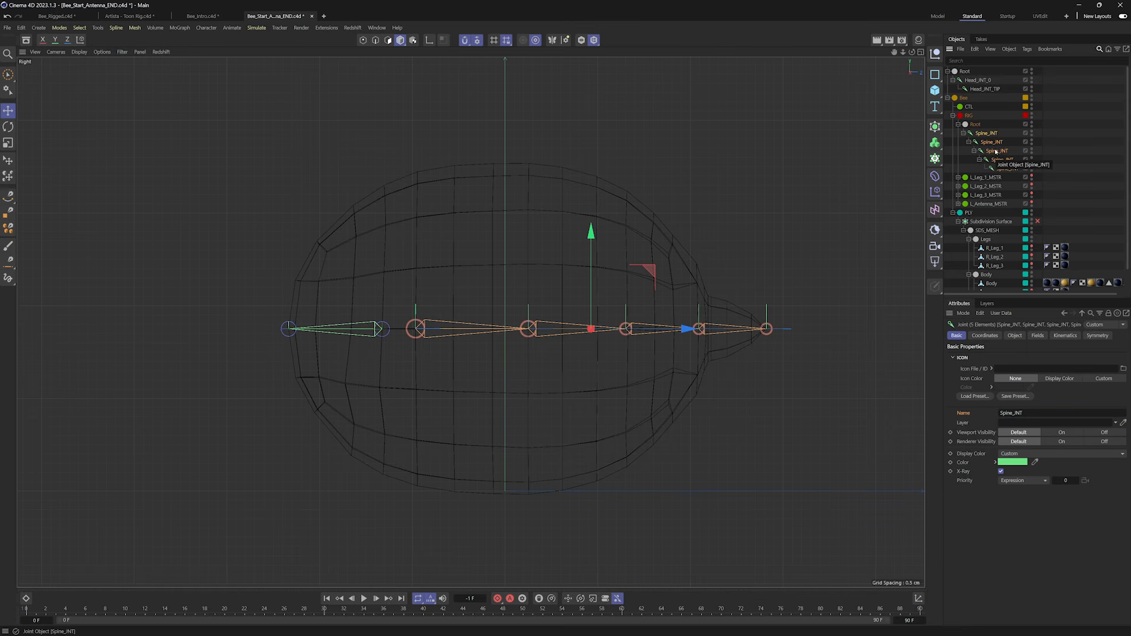
Number the selected spine joints with the Naming Tool, replacing _JNT with _JNT_$N in their names.
key(shift+c)
text(naming)
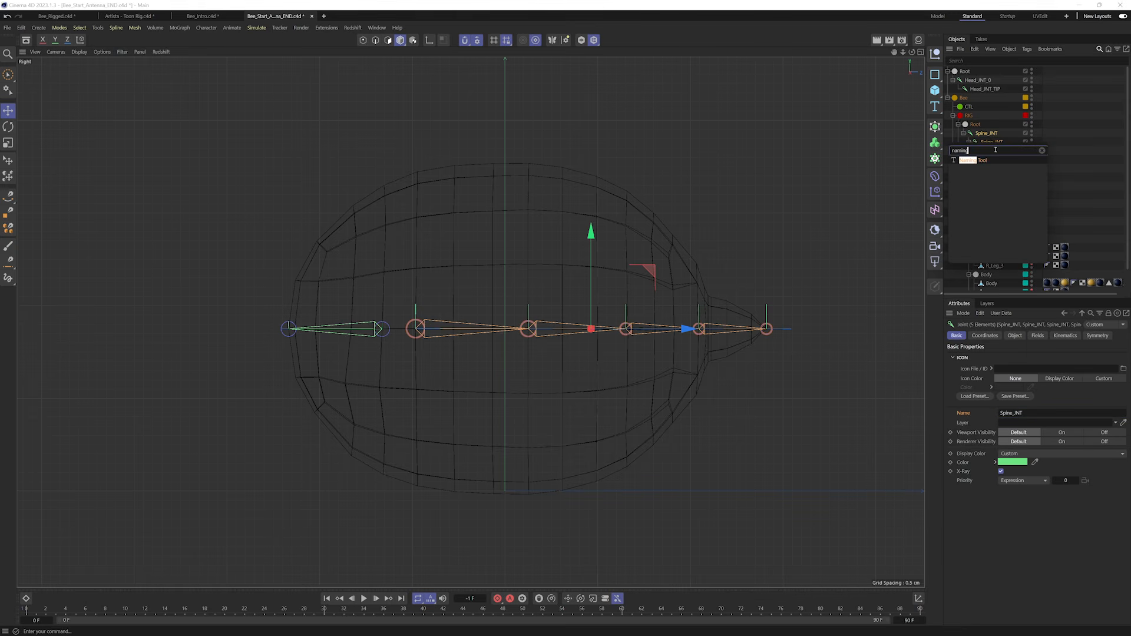
key(Return)
double_click(1007, 421)
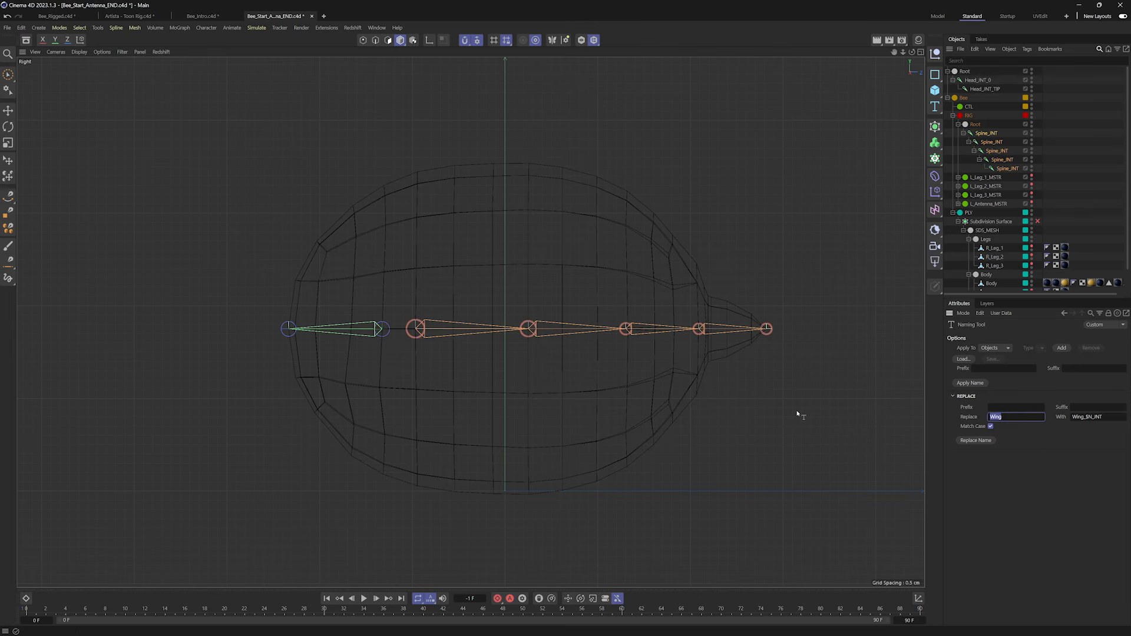
key(BackSpace)
key(Tab)
text(_JN)
text(T_$N)
click(973, 440)
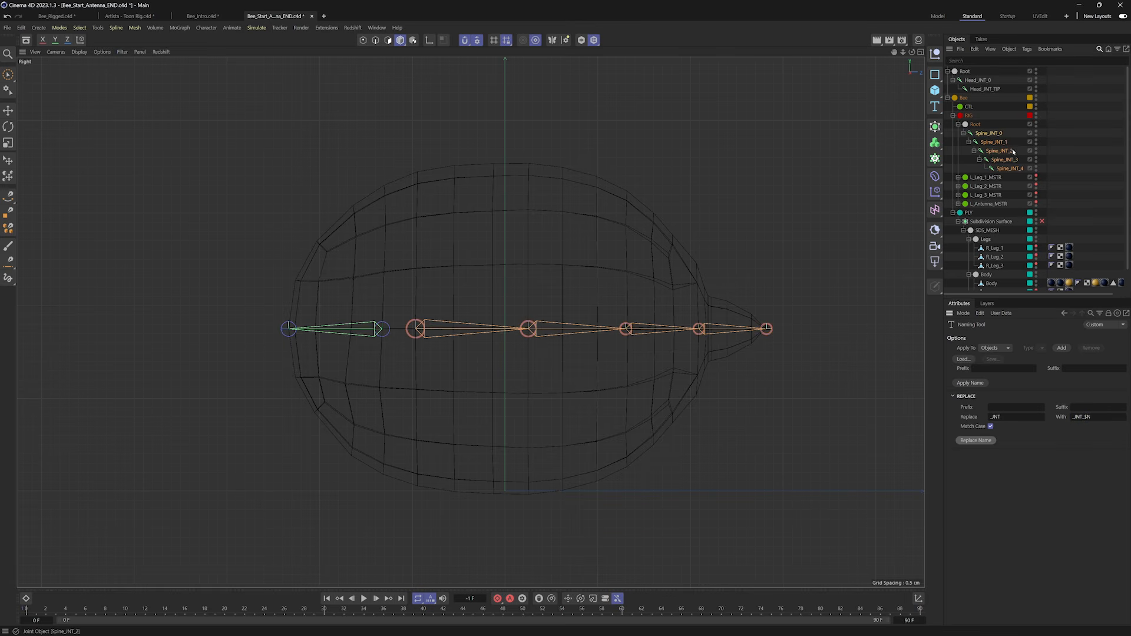
Place the Head_JNT_0 chain inside the rig's Root null, directly above Spine_JNT_0.
click(985, 80)
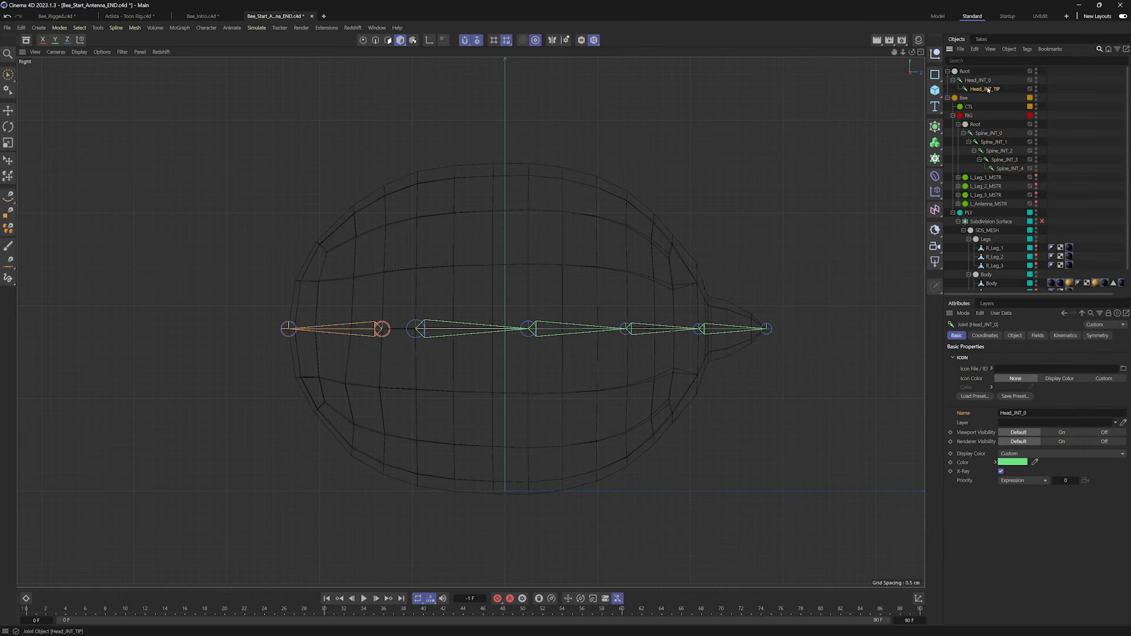
click(989, 133)
middle_click(993, 136)
click(1012, 127)
drag(985, 80, 983, 133)
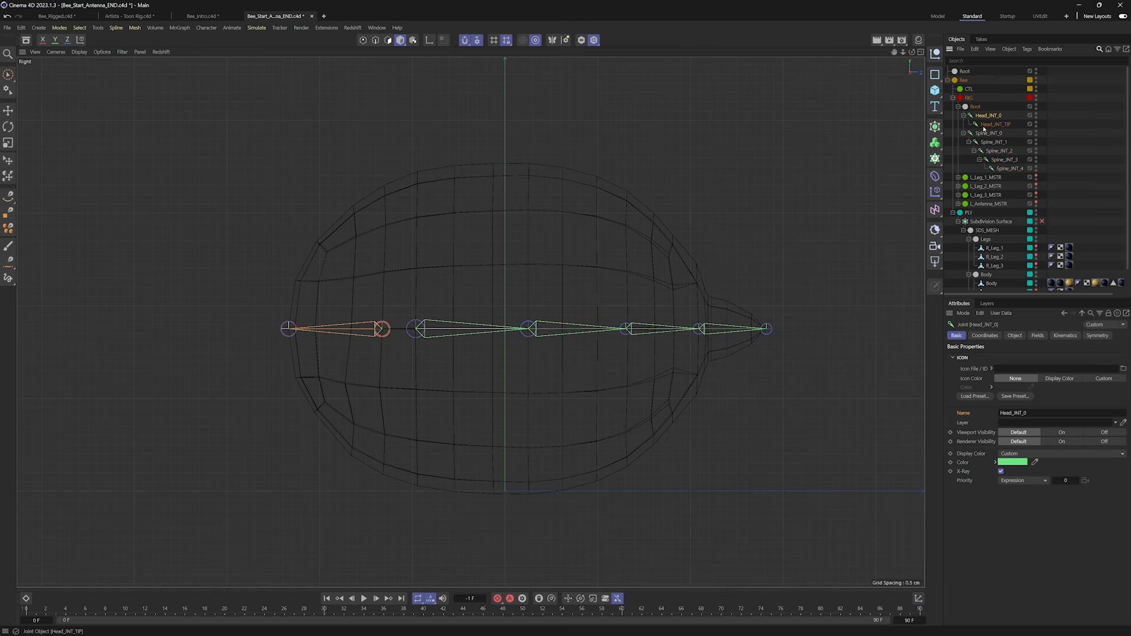
Try rotating Spine_JNT_0 on its own, and undo the rotation.
click(981, 134)
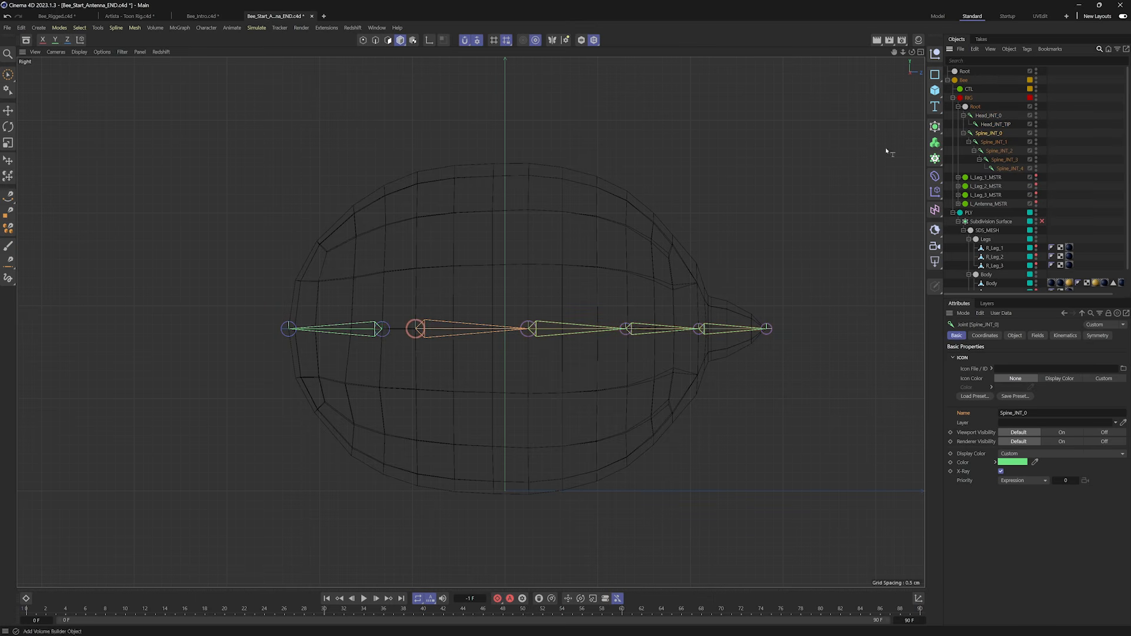
key(r)
mouse_move(471, 284)
mouse_down()
mouse_move(438, 259)
mouse_move(401, 258)
mouse_move(454, 278)
mouse_move(468, 306)
mouse_up()
key(ctrl+z)
Try curling the whole spine chain by rotating all its joints with Per-Object Transform, undo it, and clear the selection.
middle_click(982, 134)
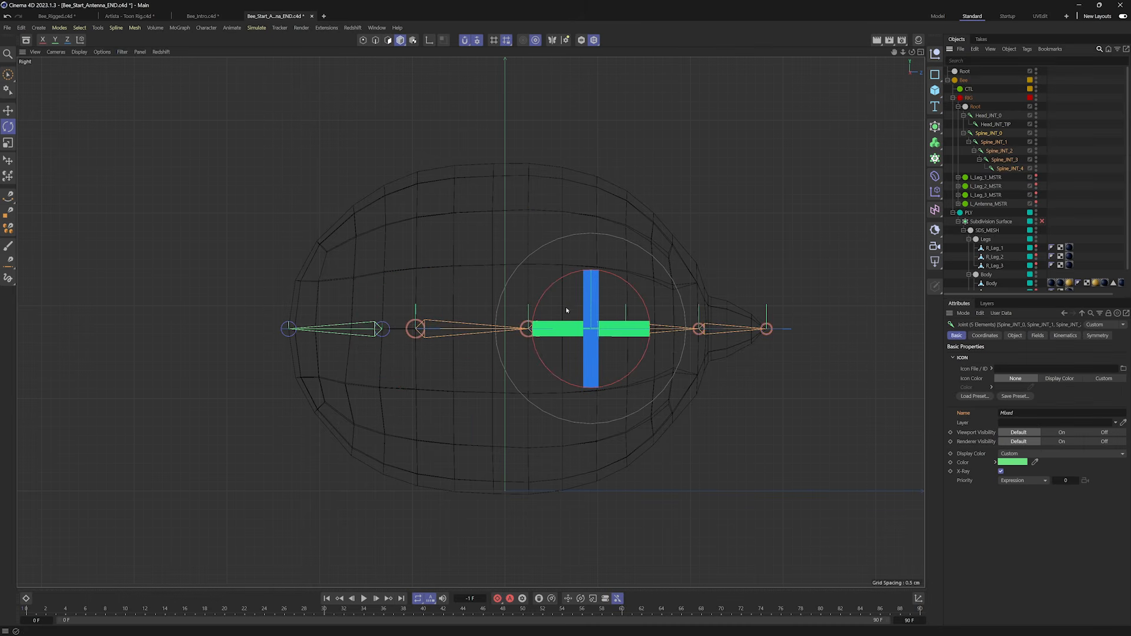
key(r)
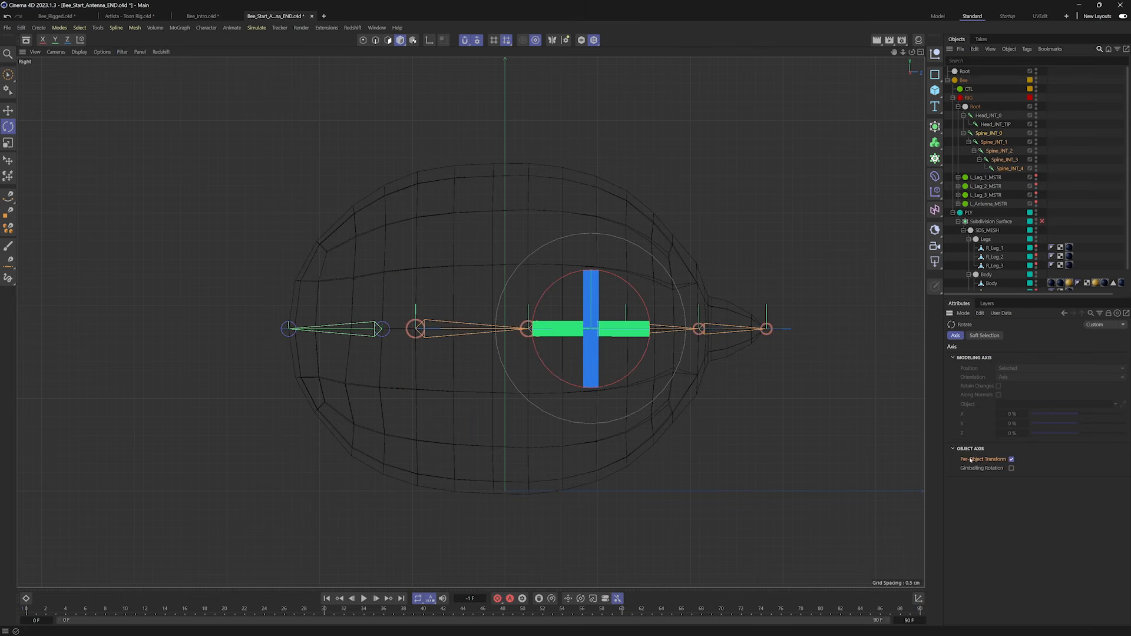
mouse_move(618, 304)
mouse_down()
mouse_move(612, 259)
mouse_move(642, 312)
mouse_move(627, 328)
mouse_move(602, 266)
mouse_move(639, 290)
mouse_move(627, 317)
mouse_up()
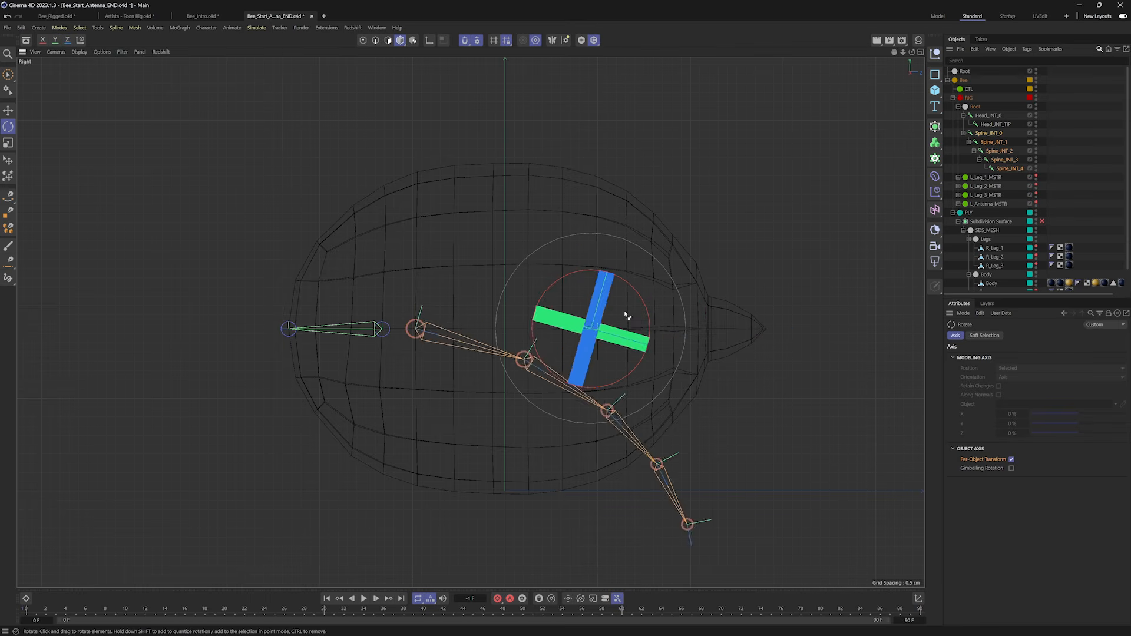
key(ctrl+z)
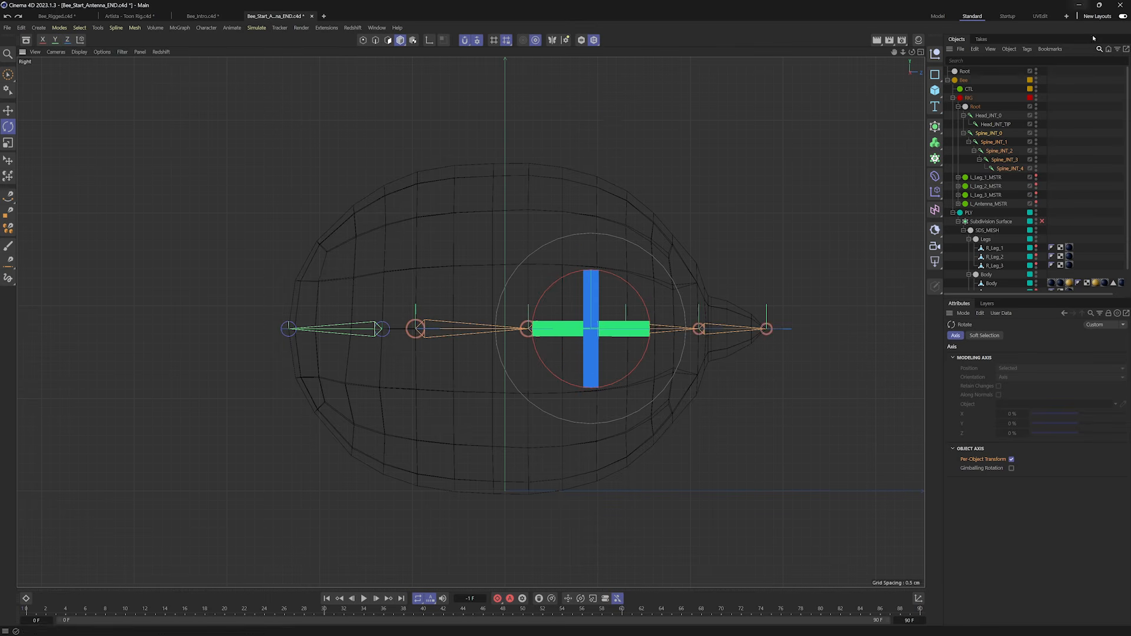
click(1072, 139)
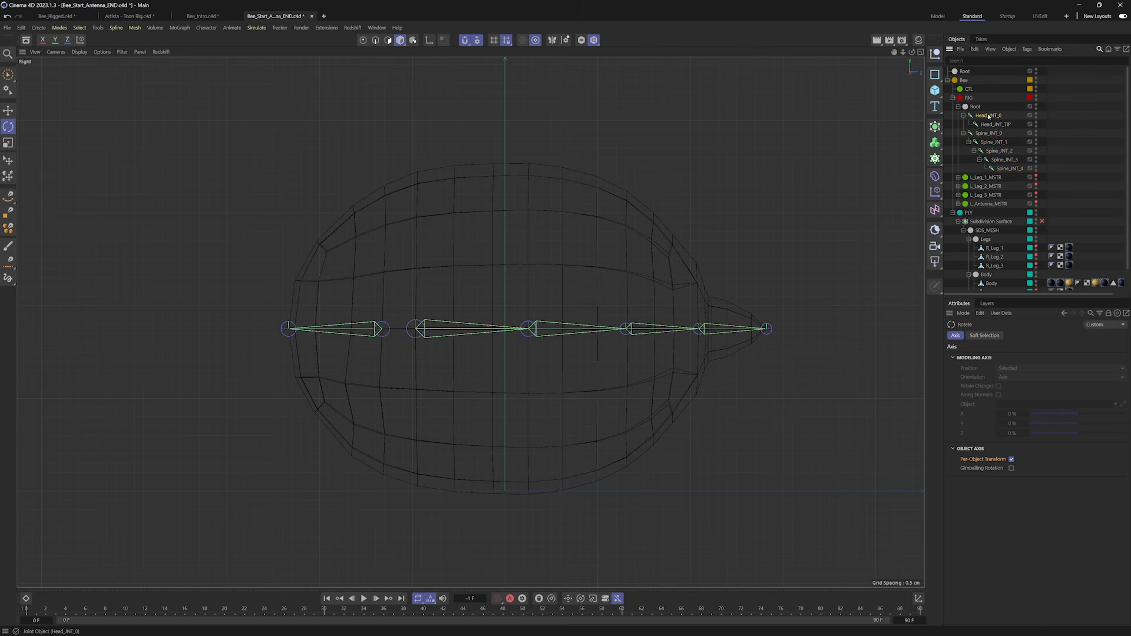
Select the head and spine joint chains together with the Body mesh and bind them.
click(985, 116)
middle_click(982, 133)
shift+middle_click(981, 119)
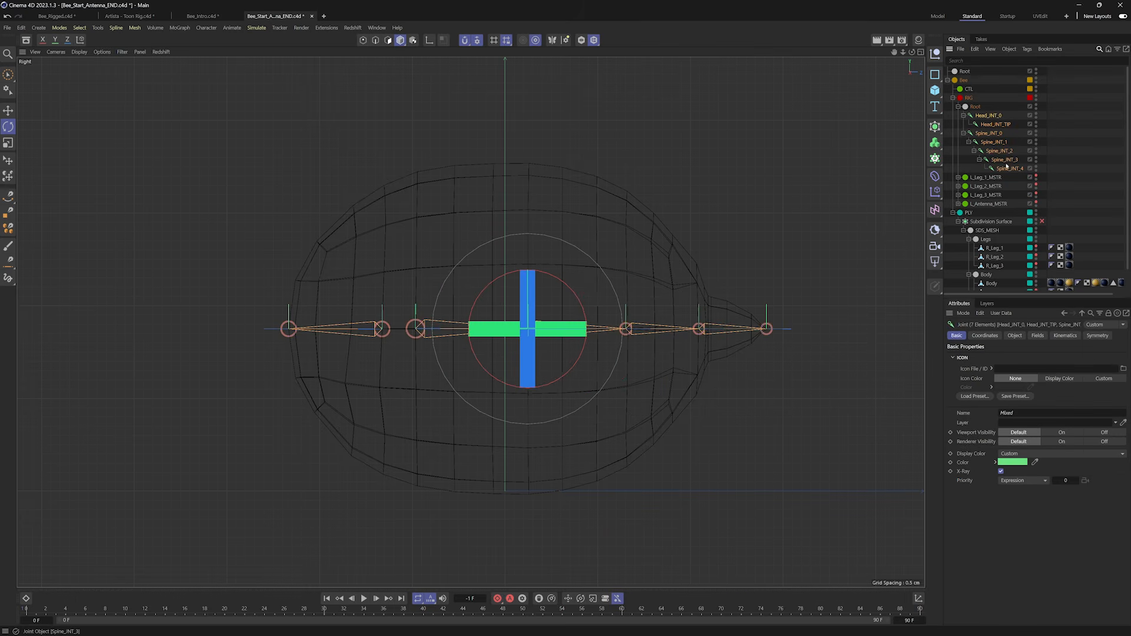
shift+click(651, 240)
alt+middle_drag(1093, 212, 1063, 141)
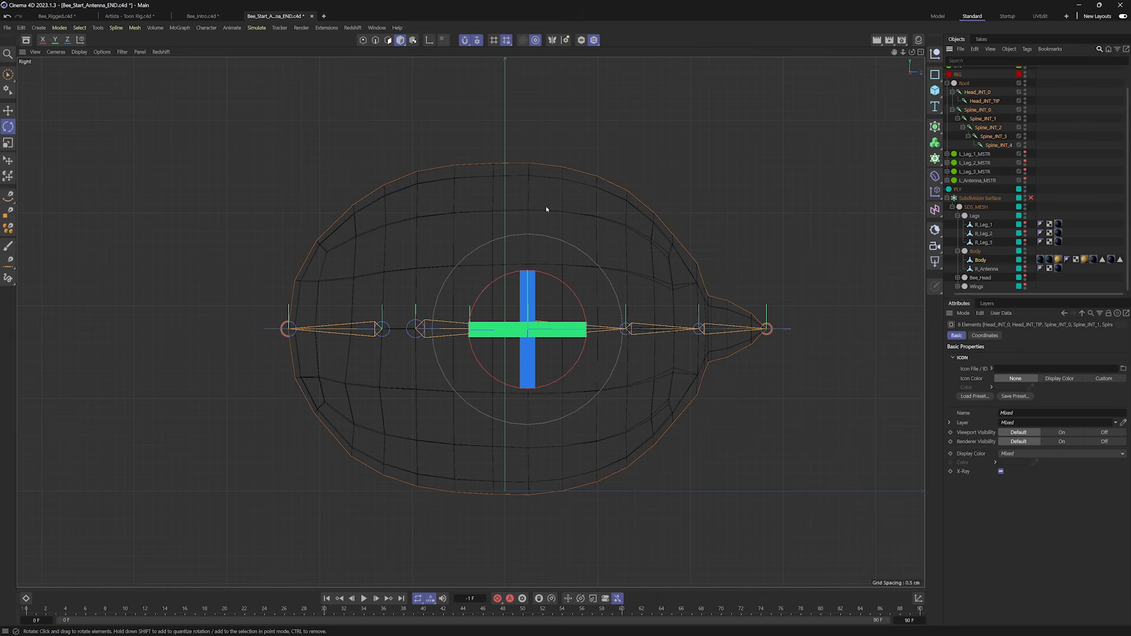
key(shift+c)
text(bind)
key(Return)
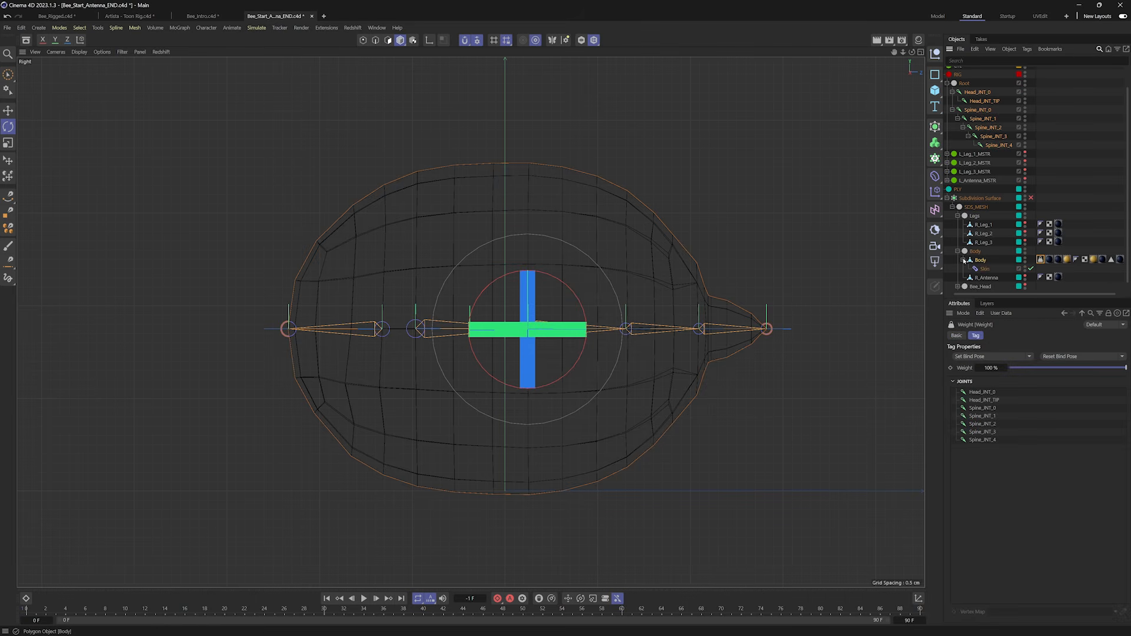
Examine the Body mesh's Skin deformer settings and the joints listed in its Weight tag.
click(983, 269)
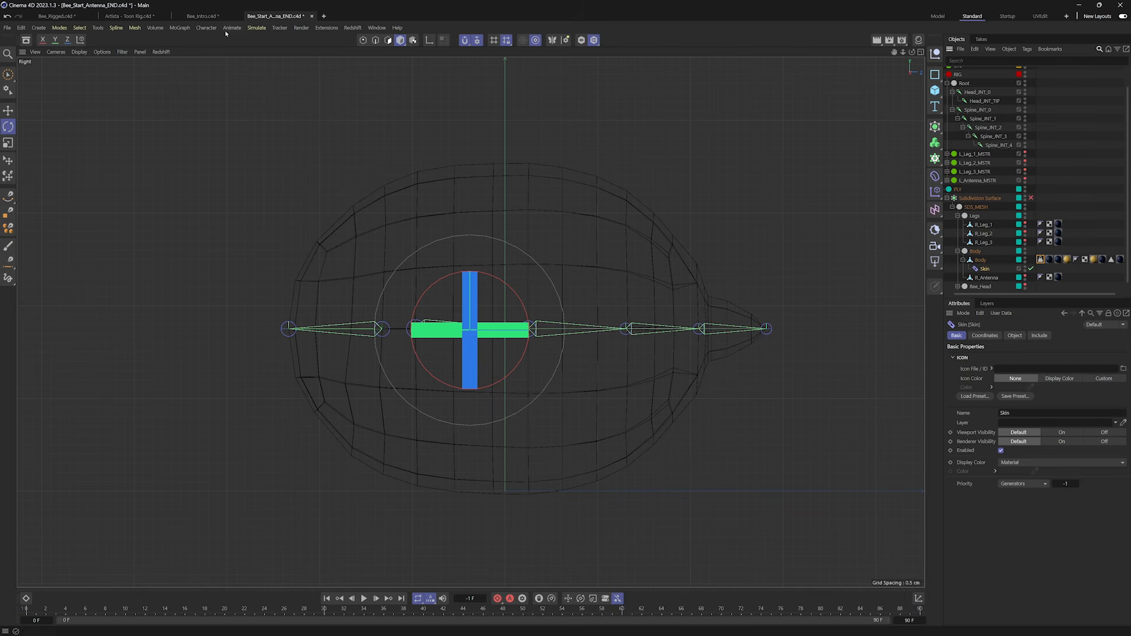
click(206, 28)
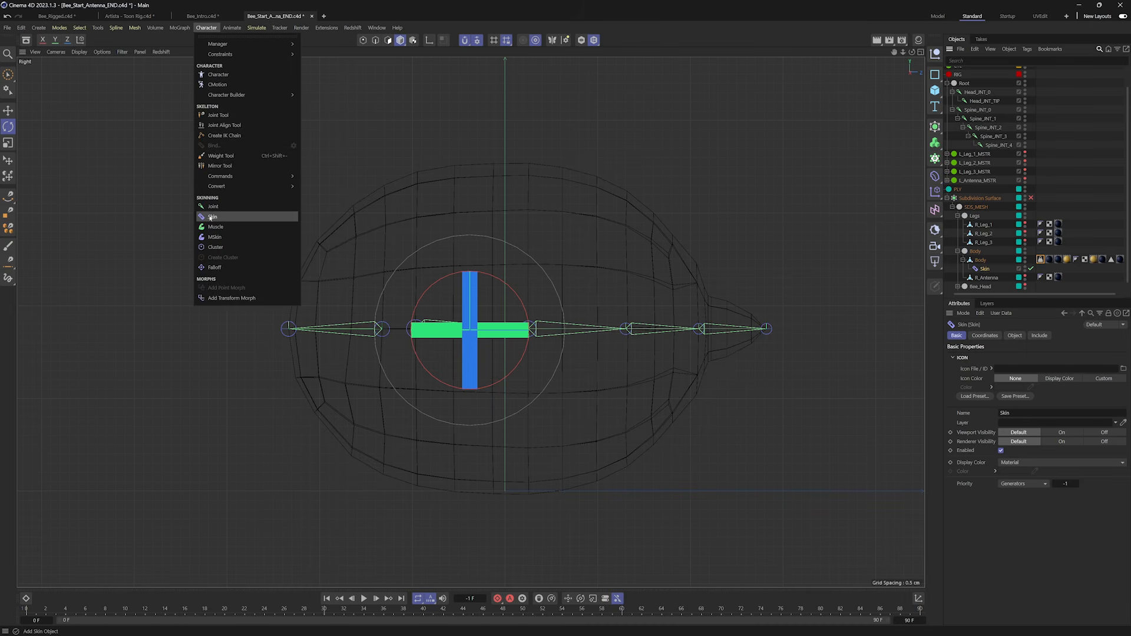
key(Escape)
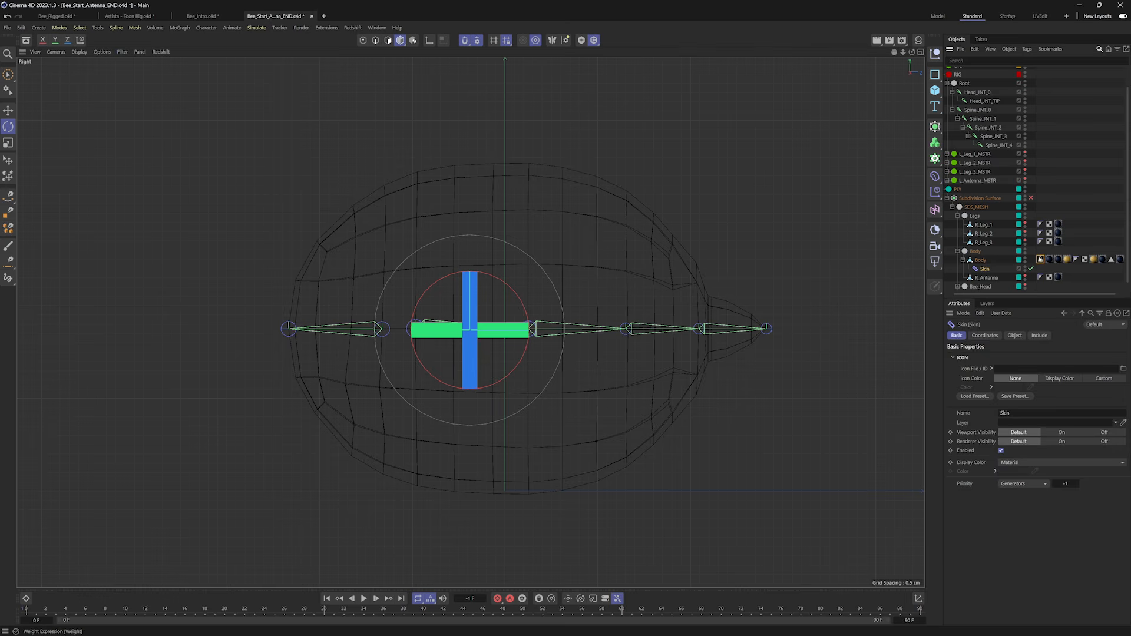
click(1041, 260)
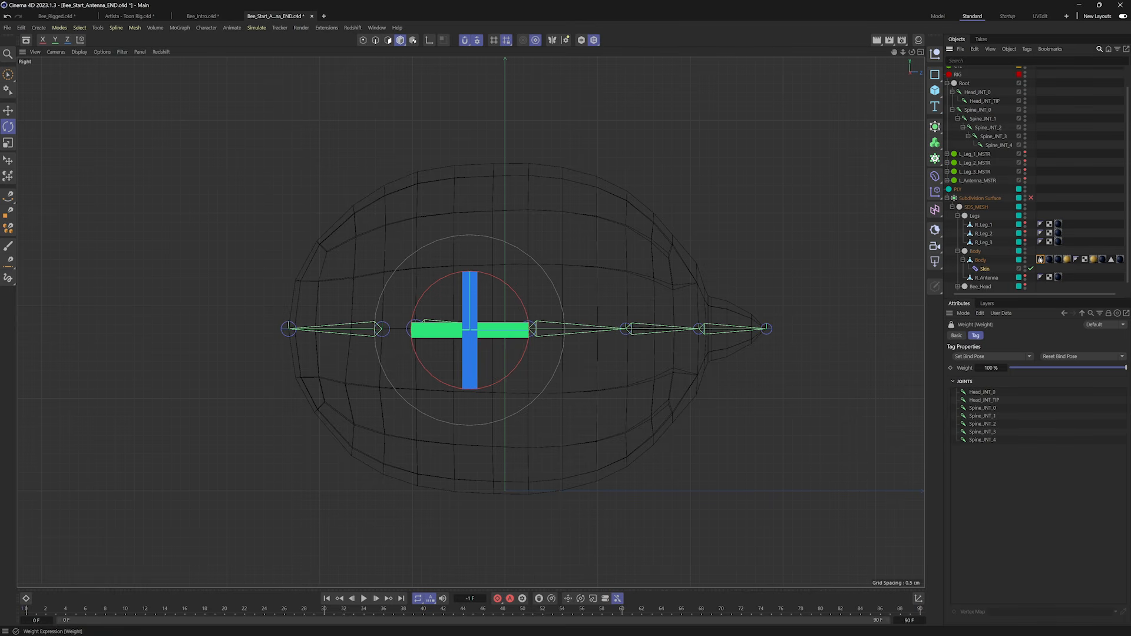
click(981, 393)
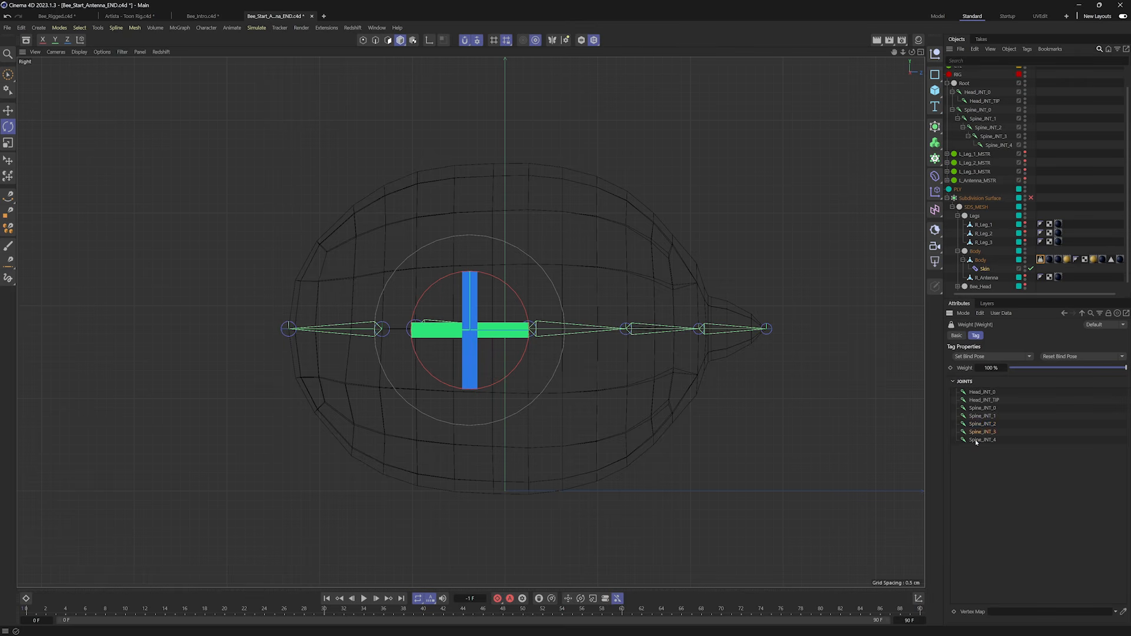
click(1001, 268)
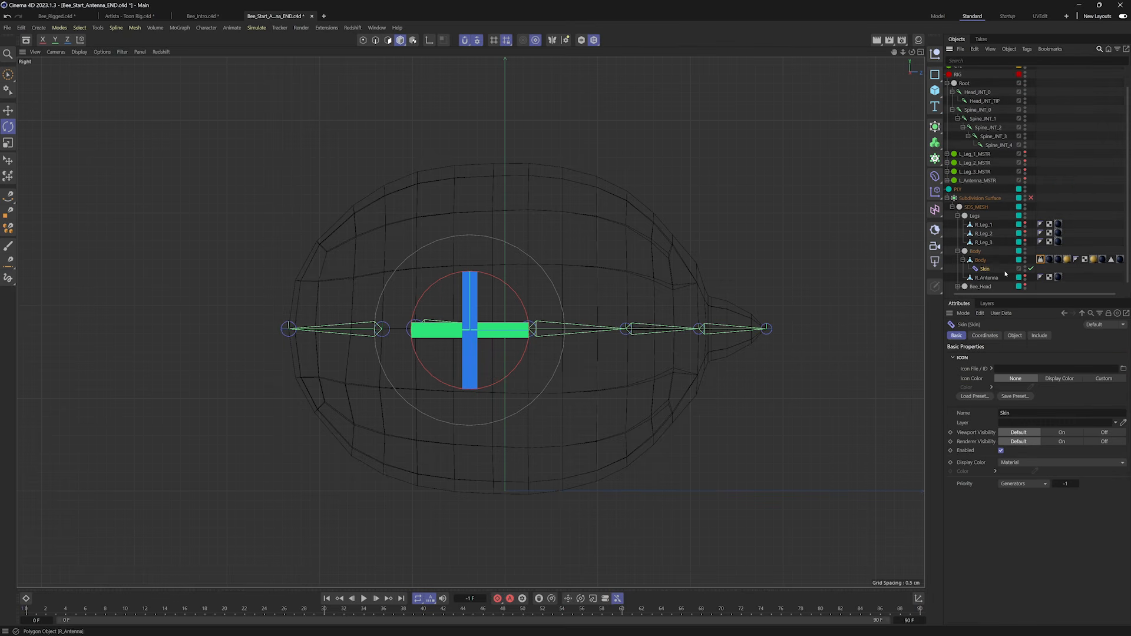
click(1014, 335)
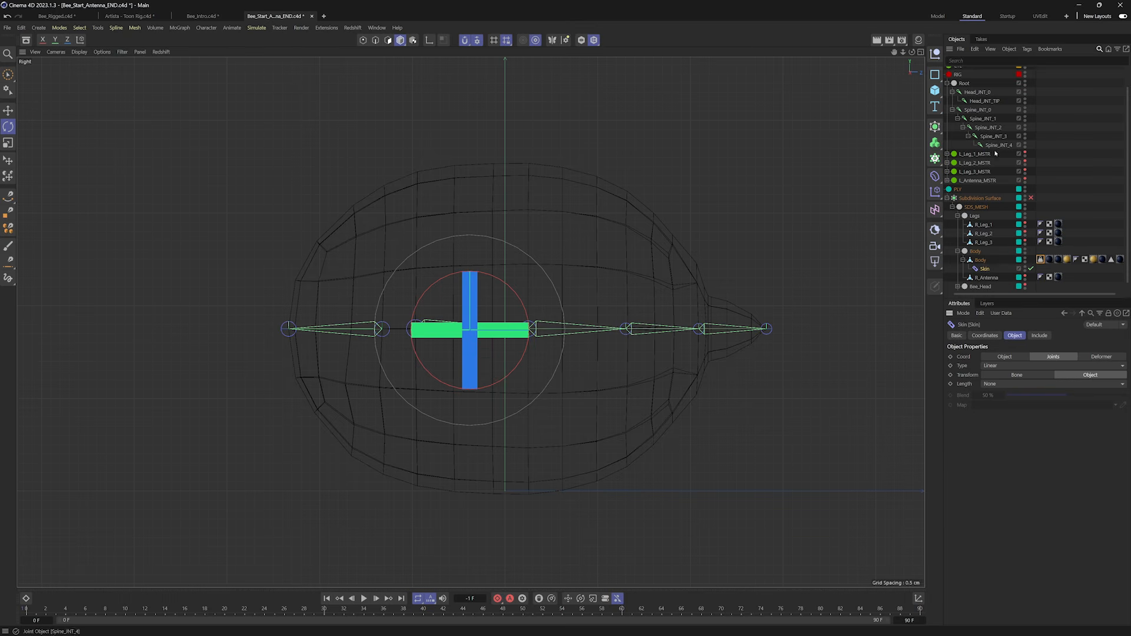
Try rotating the whole spine chain to test the binding, undo the rotation, and turn off snapping.
click(974, 260)
middle_click(981, 112)
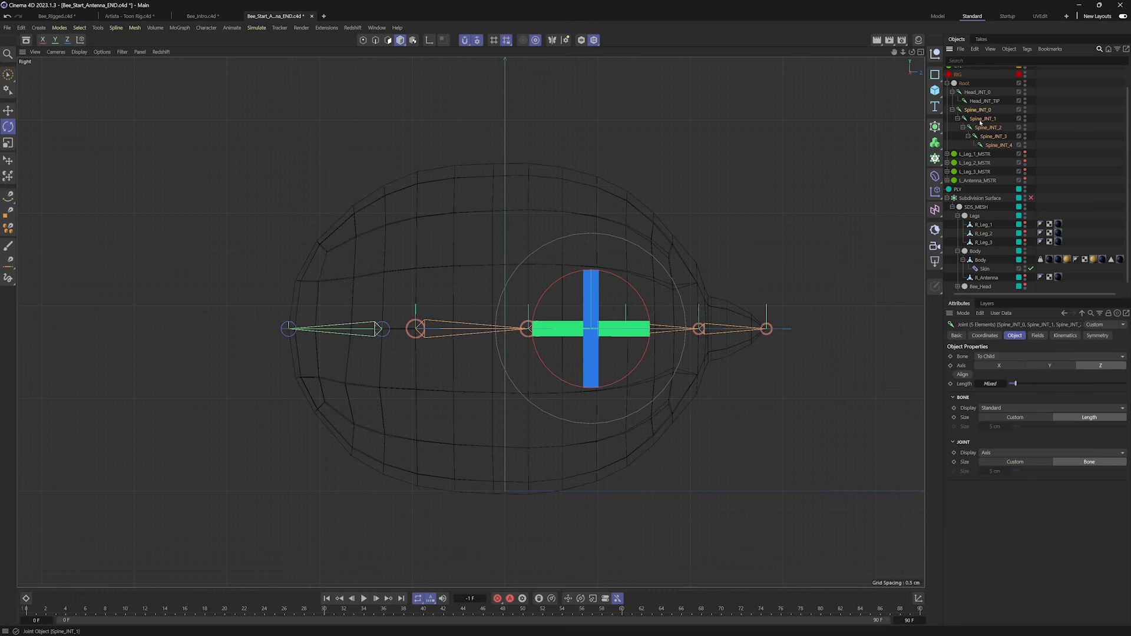
key(r)
mouse_move(627, 292)
mouse_down()
mouse_move(651, 270)
mouse_move(624, 298)
mouse_move(644, 298)
mouse_move(633, 308)
mouse_up()
key(ctrl+z)
click(464, 41)
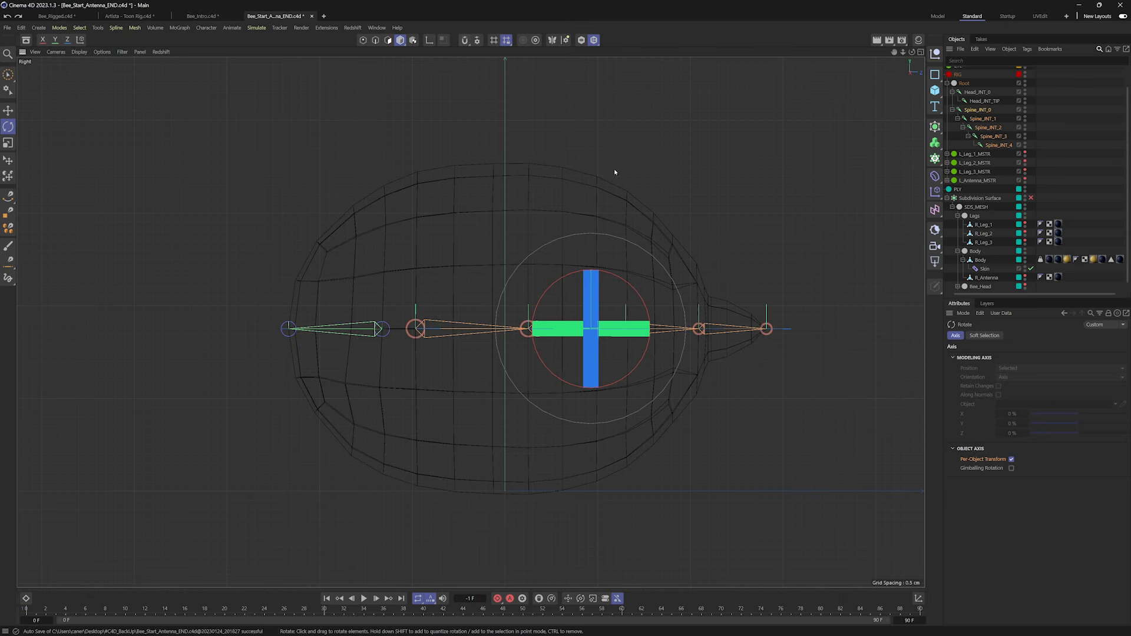
Try rotating and moving the spine chain in the side and perspective views to deform the body, undoing each attempt.
mouse_move(624, 282)
mouse_down()
mouse_move(647, 273)
mouse_move(622, 284)
mouse_up()
key(ctrl+z)
middle_click(591, 268)
middle_click(353, 215)
alt+drag(545, 295, 610, 334)
key(ctrl+z)
alt+drag(530, 322, 652, 361)
key(ctrl+z)
key(e)
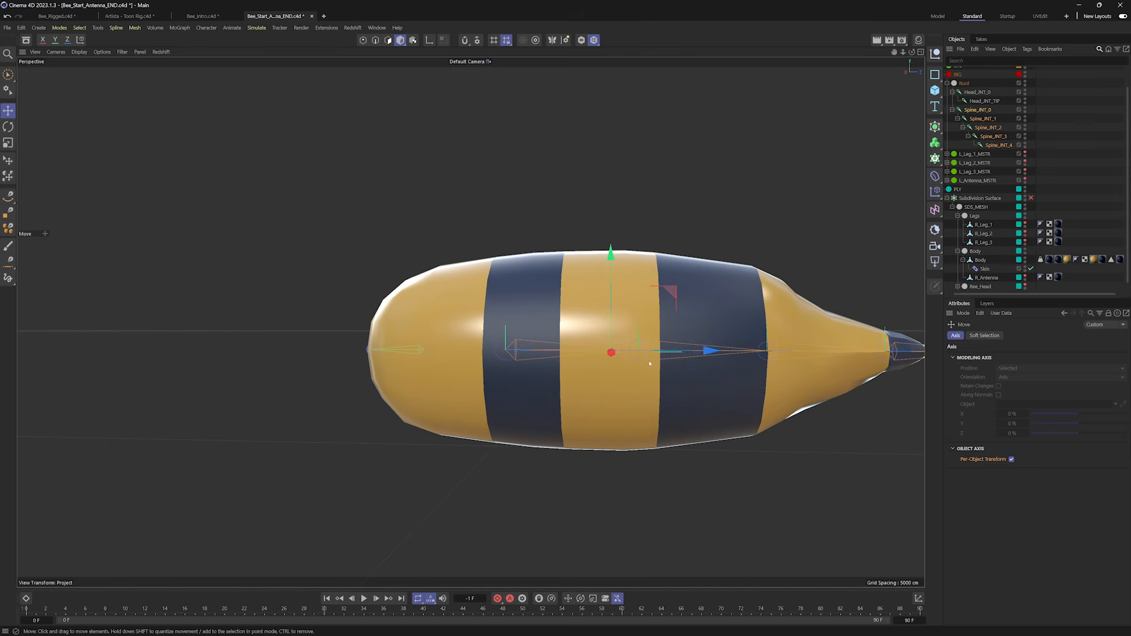
key(ctrl+z)
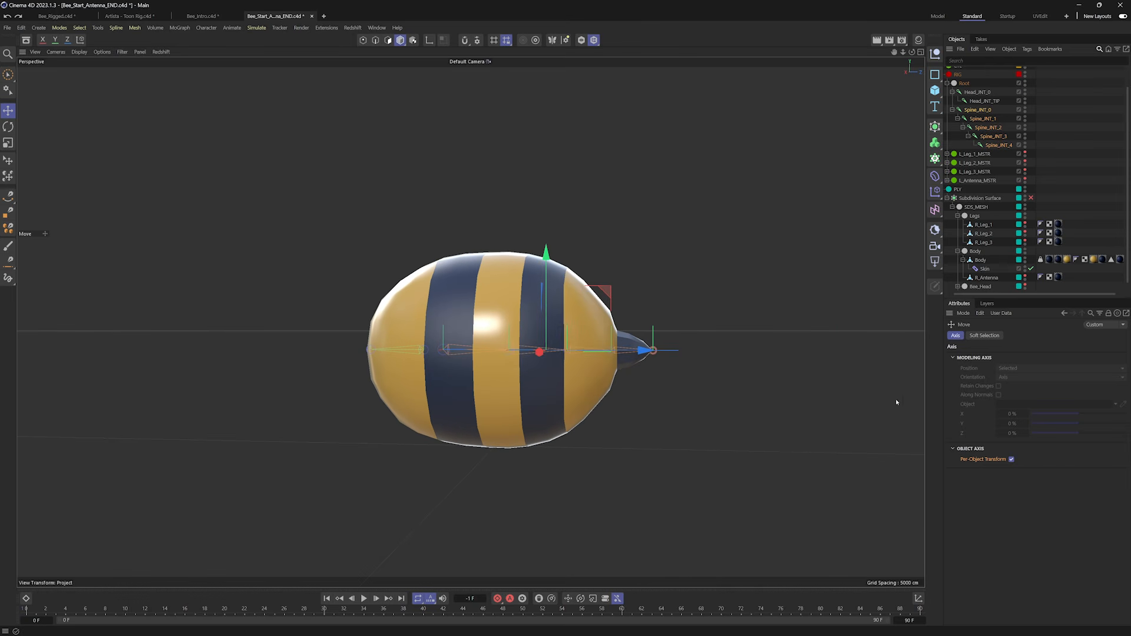
Try rotating the two head joints to test the body's front deformation, undo the rotation, and deselect them.
middle_click(975, 95)
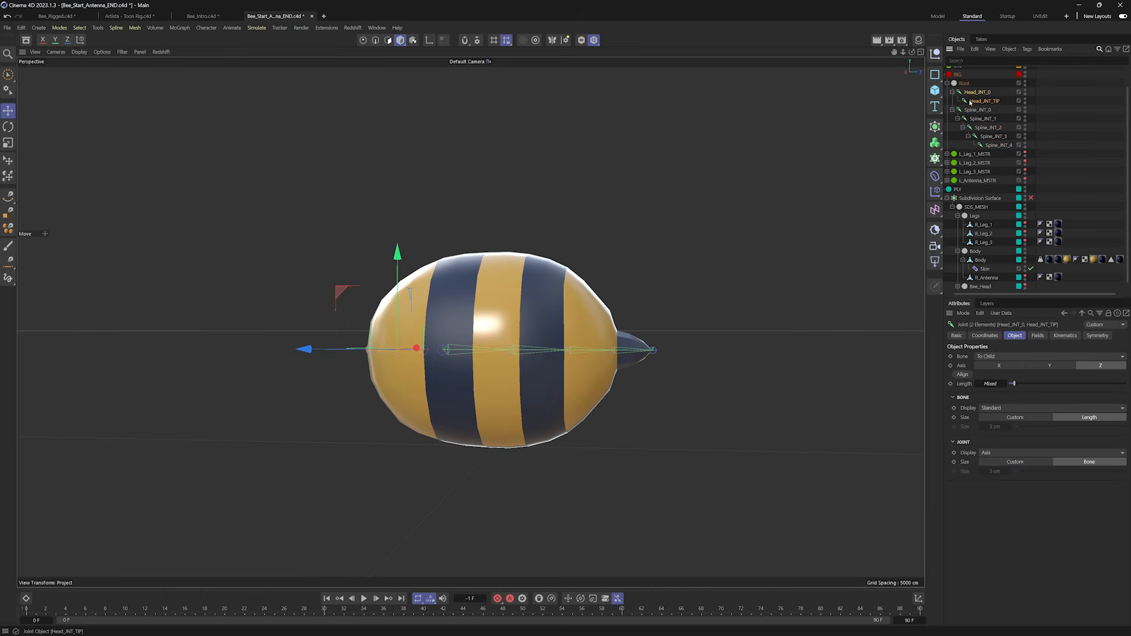
alt+drag(254, 306, 311, 322)
key(r)
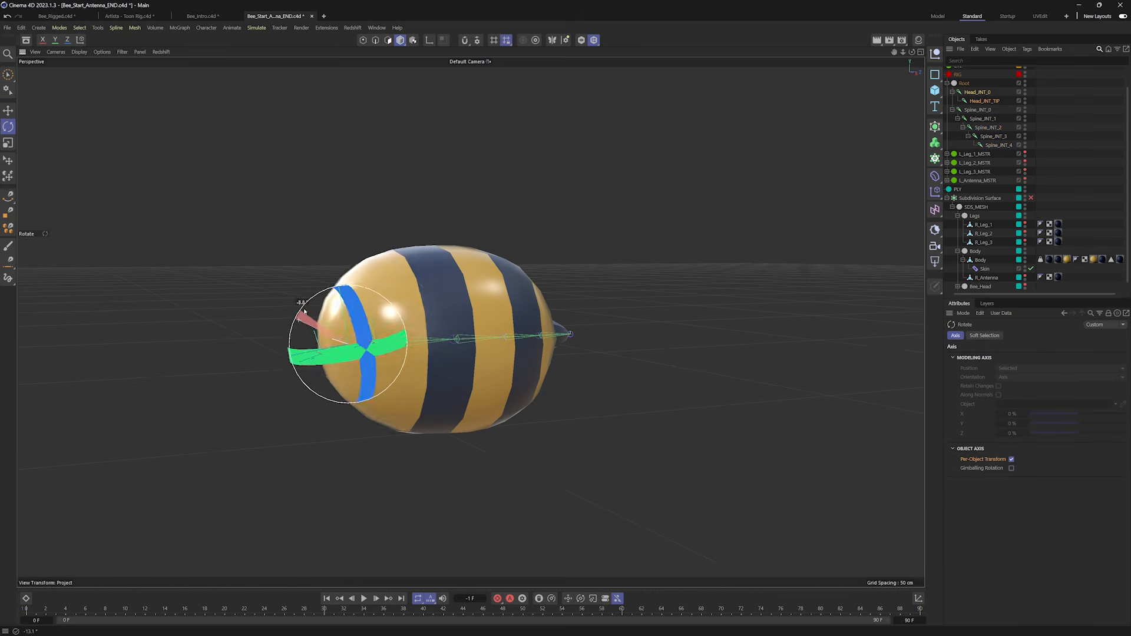
click(1064, 96)
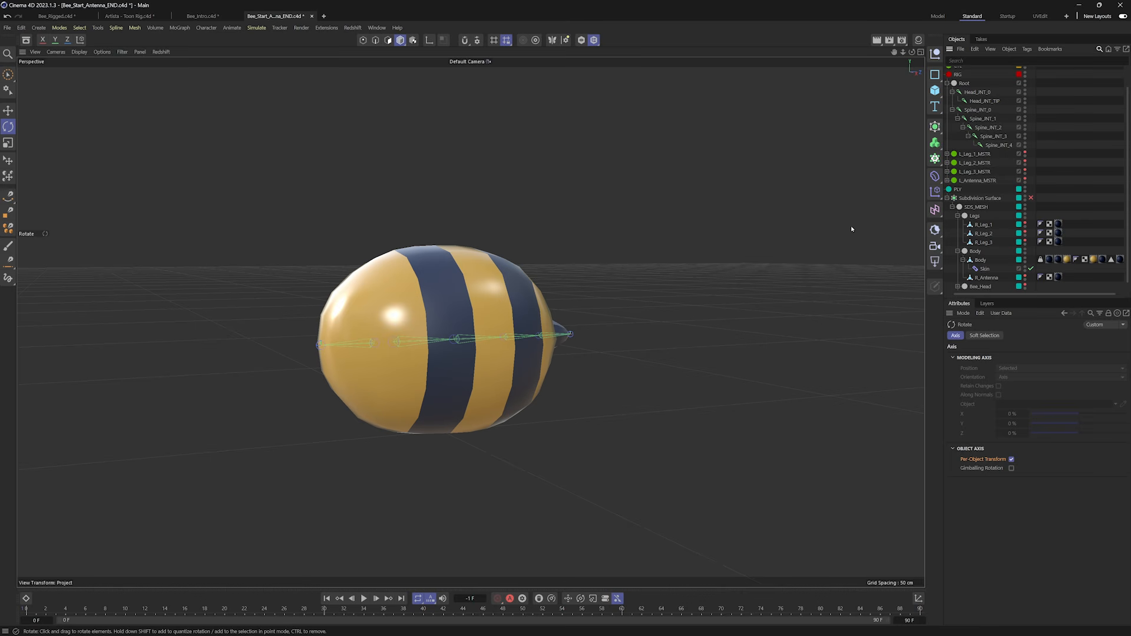
alt+middle_drag(444, 298, 525, 294)
alt+drag(526, 294, 454, 310)
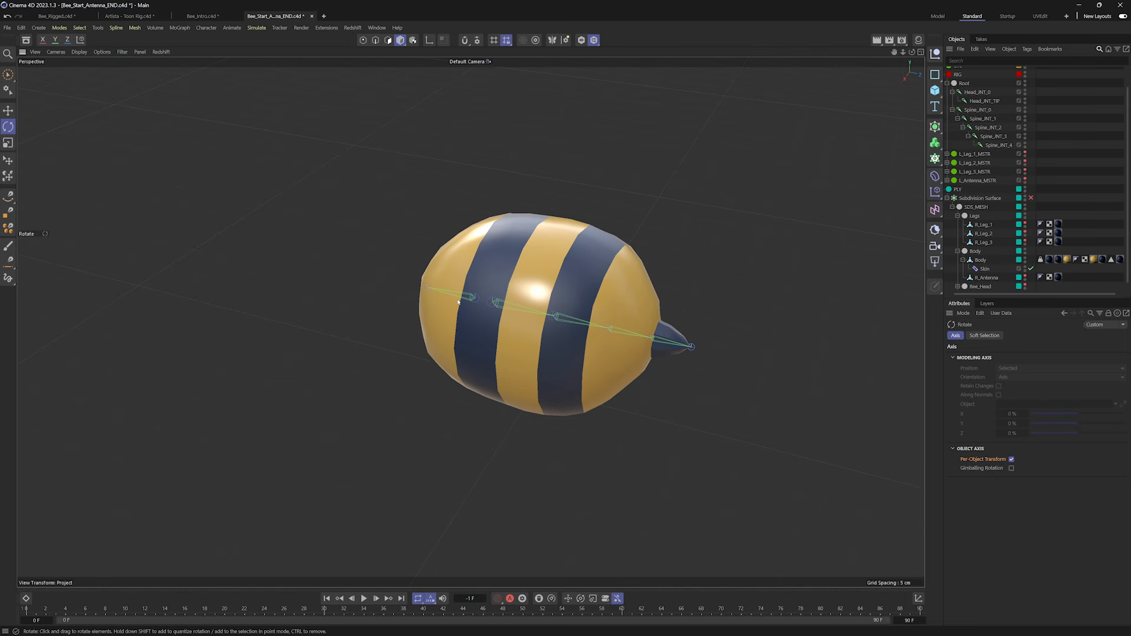
middle_click(972, 110)
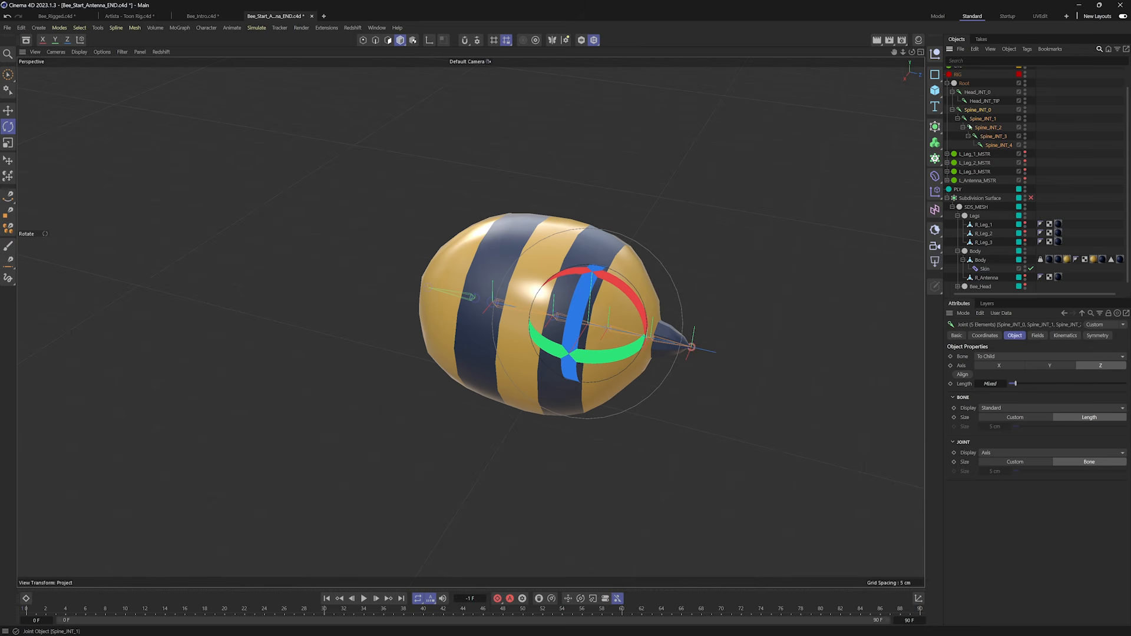
click(1071, 140)
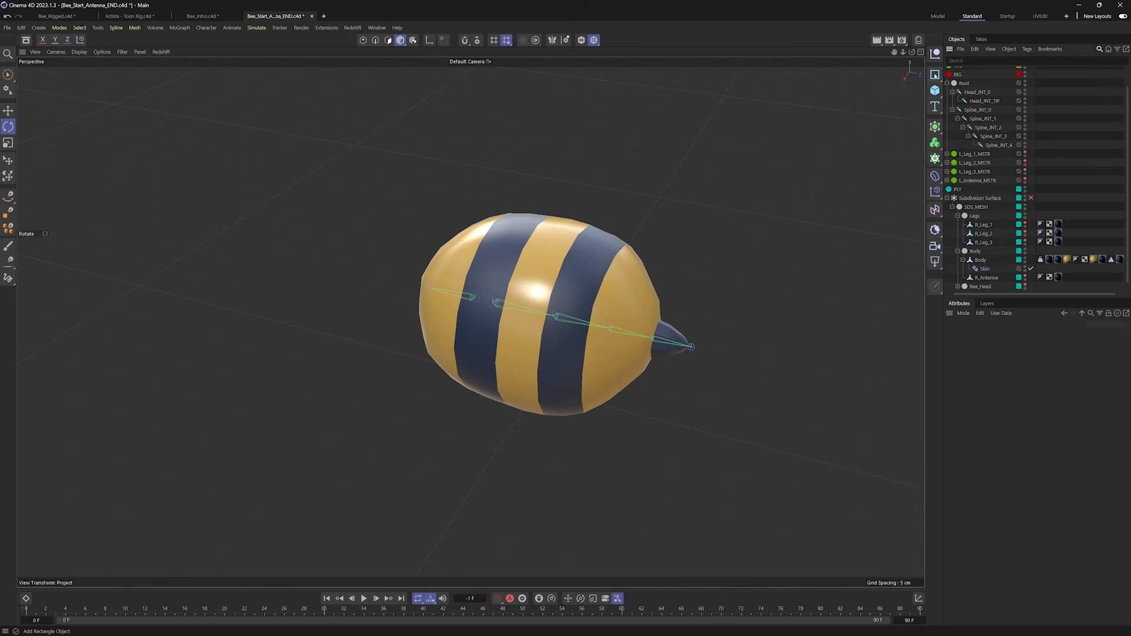
Add an n-Side spline and make it a child of Spine_JNT_0.
click(935, 74)
click(1025, 105)
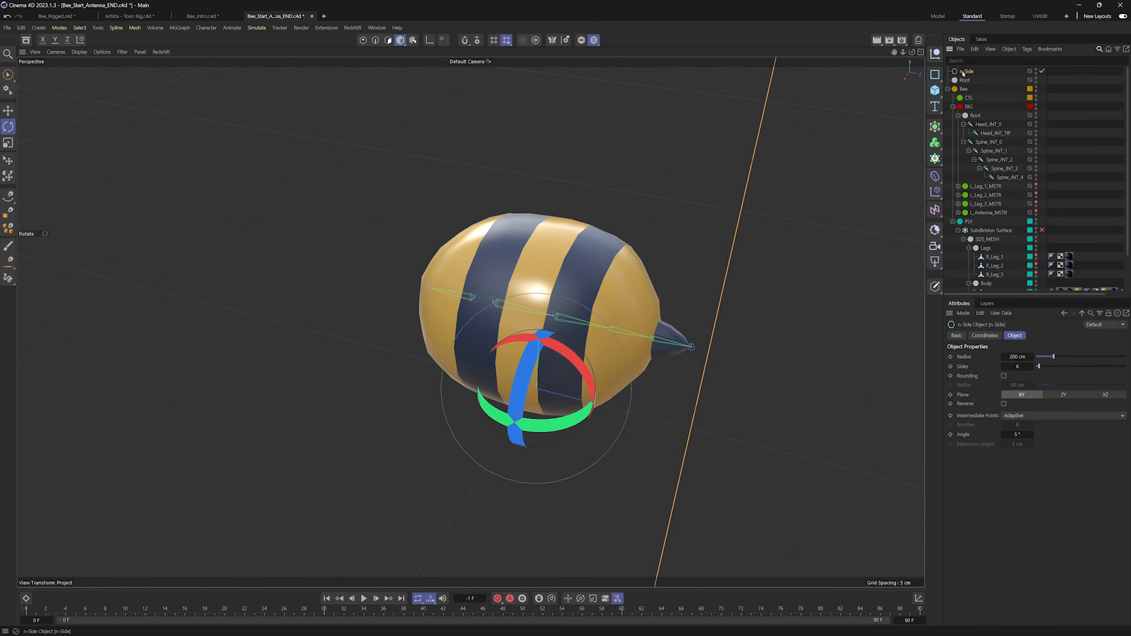
drag(971, 75, 987, 143)
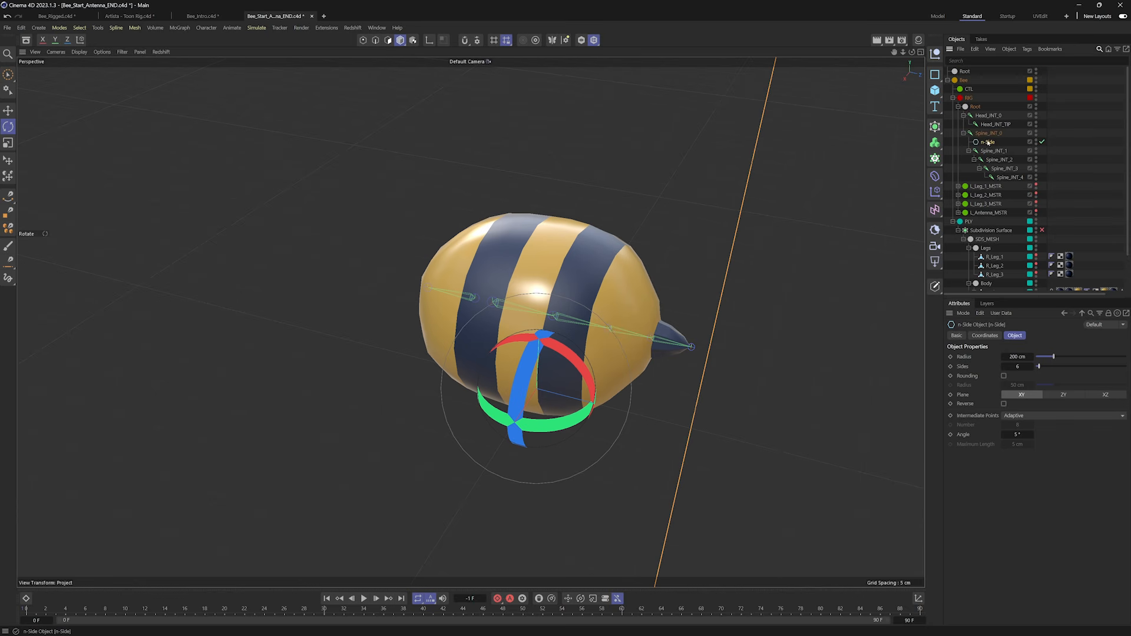
Reset the n-Side spline's Y and Z position and its pitch rotation to 0, aligning it with Spine_JNT_0.
click(980, 335)
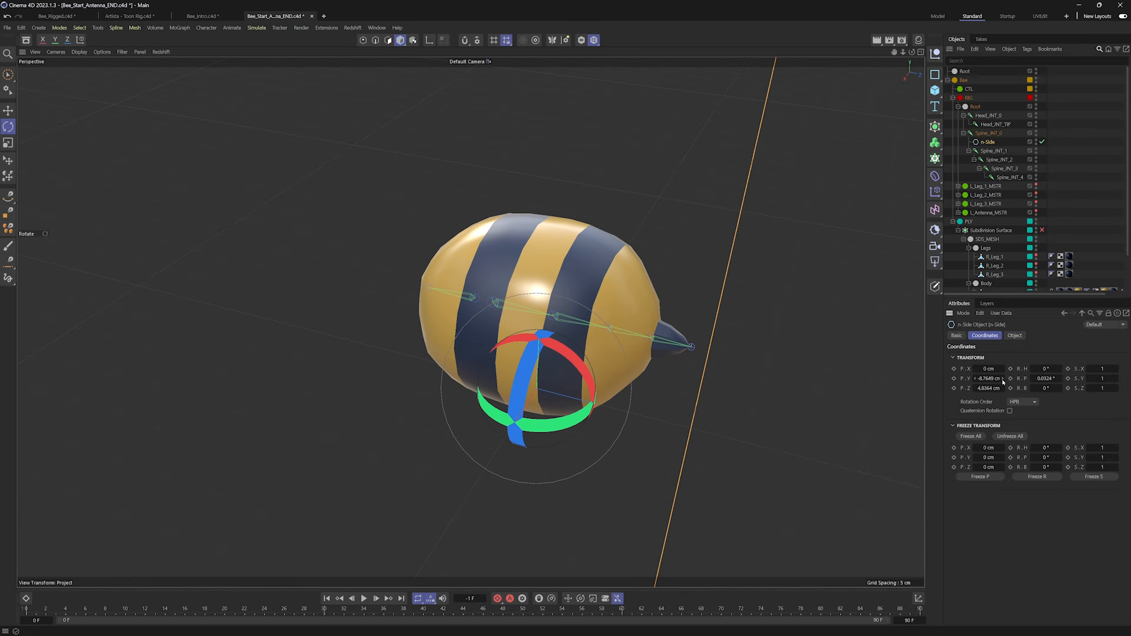
right_click(1003, 380)
right_click(1003, 388)
right_click(1058, 380)
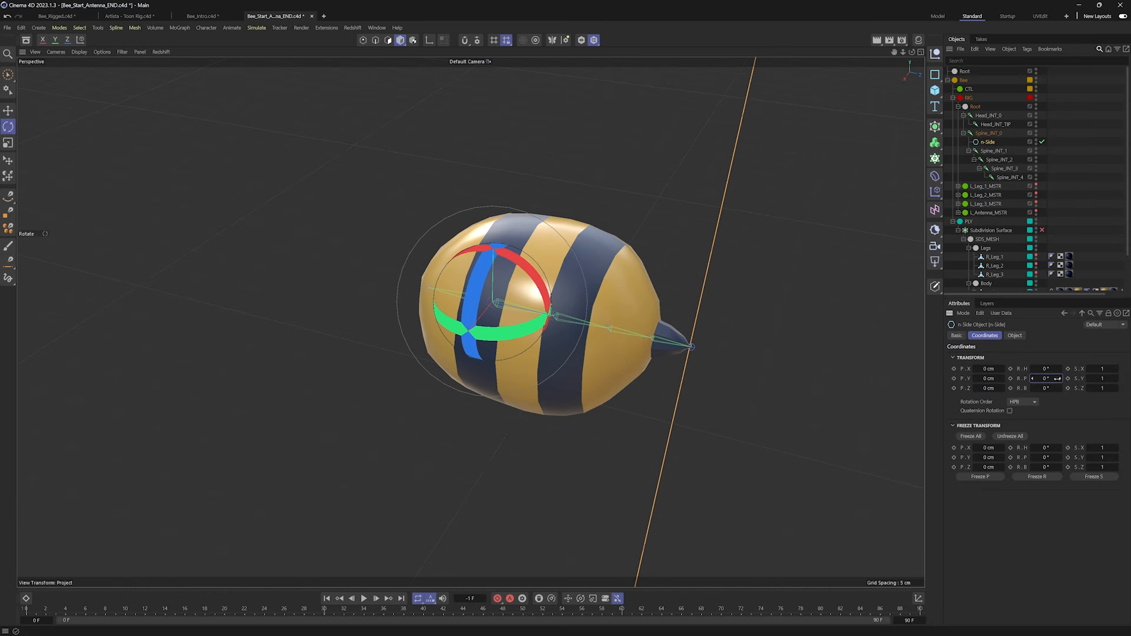
Scale the n-Side spline down to a ring just outside the bee's body and rename it COG_CTL.
key(t)
drag(820, 295, 597, 304)
alt+drag(477, 309, 322, 318)
alt+middle_drag(322, 318, 366, 294)
double_click(982, 141)
text(C)
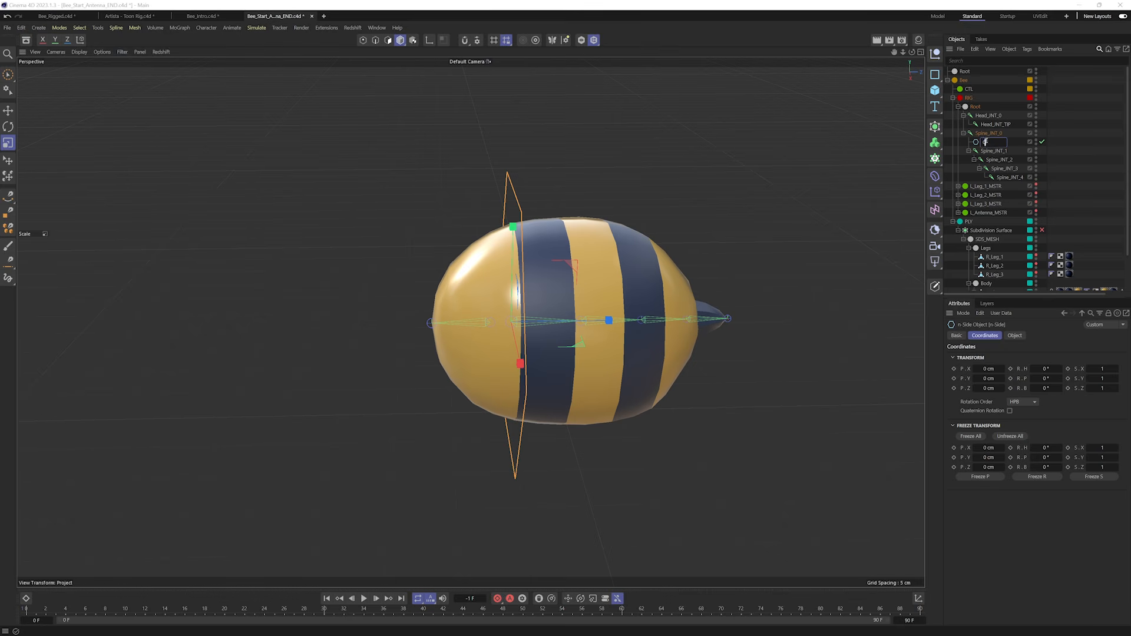
text(OG_CTL)
key(Return)
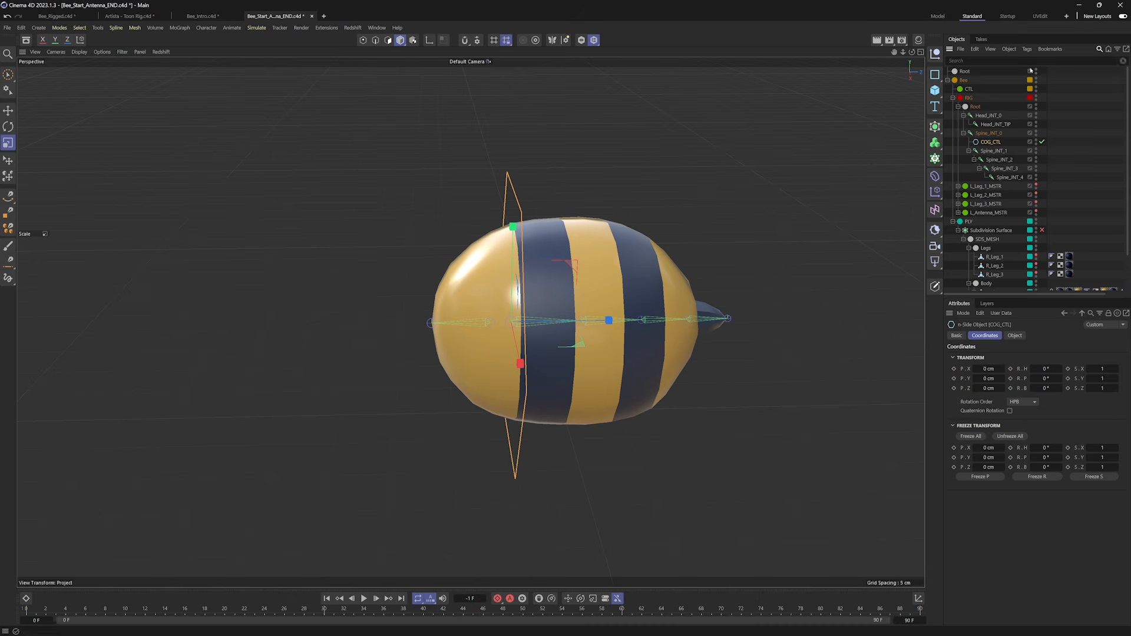
Paste a copy of COG_CTL as a child of each joint from Spine_JNT_1 to Spine_JNT_4.
click(993, 151)
key(ctrl+v)
click(999, 170)
key(ctrl+v)
click(1003, 188)
key(ctrl+v)
click(1004, 205)
key(ctrl+v)
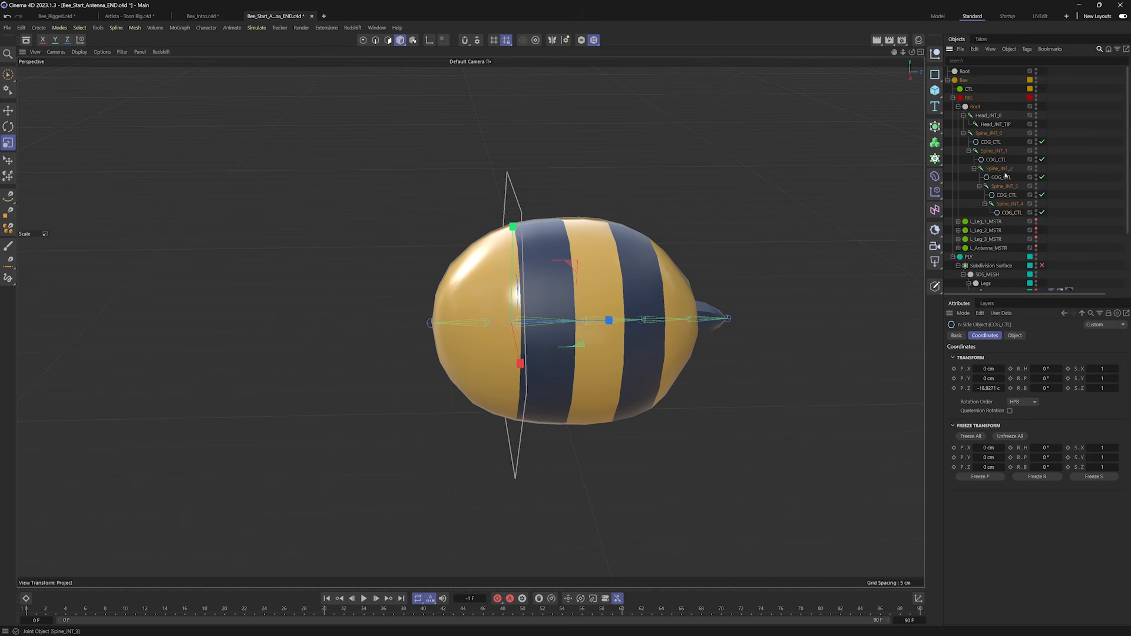
Check the Paste Objects at option in the Interface preferences, leaving it at Child.
key(ctrl+e)
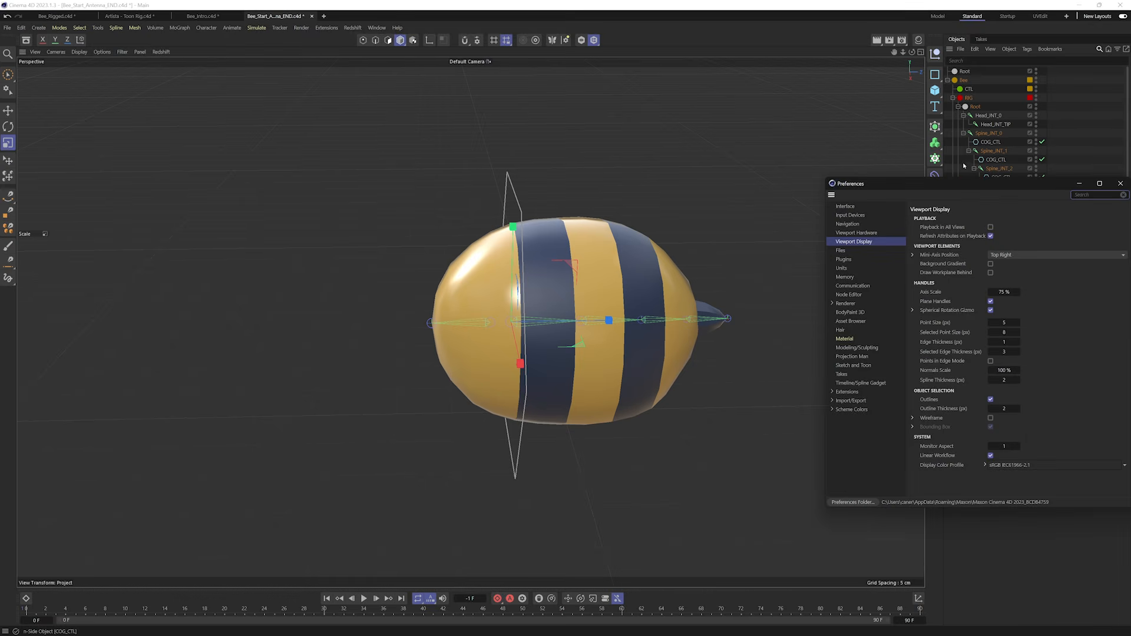
drag(967, 182, 740, 76)
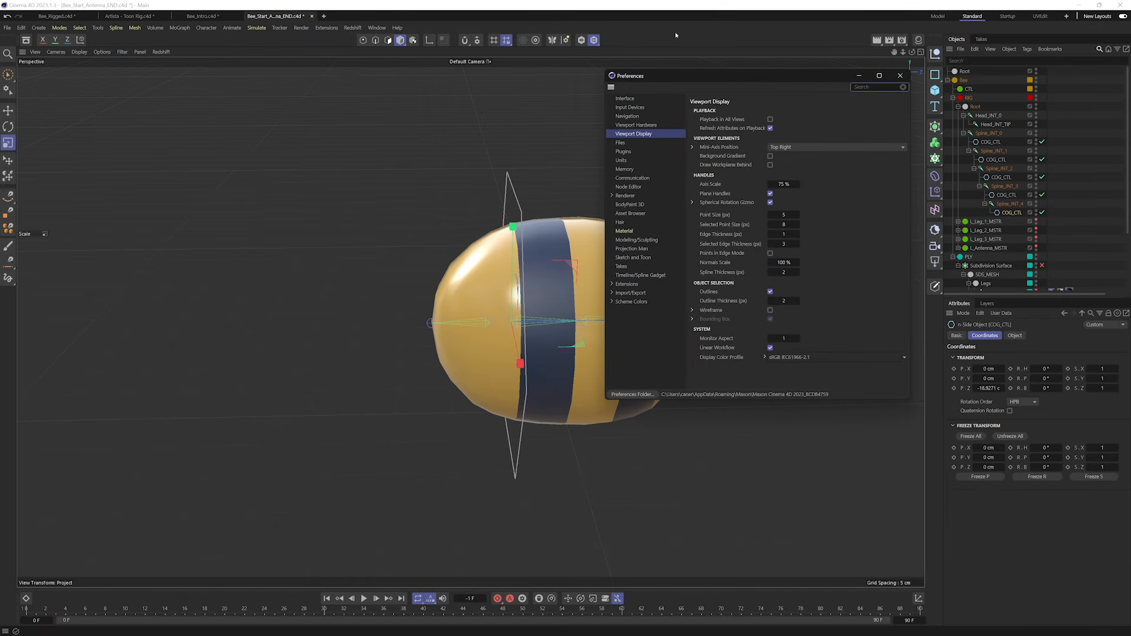
click(625, 99)
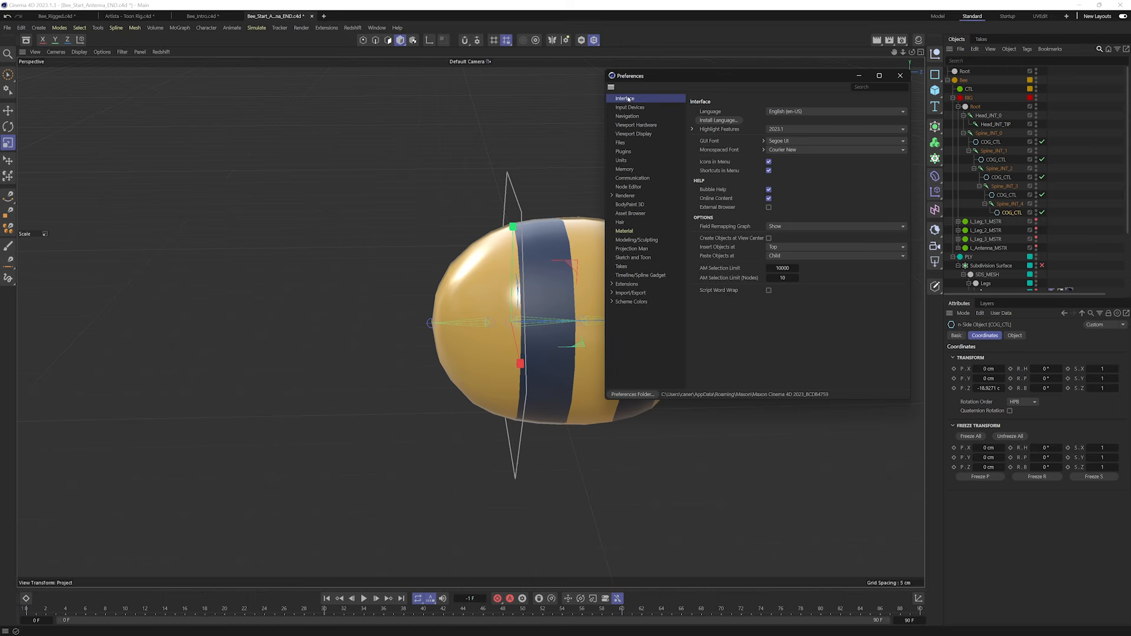
drag(623, 75, 623, 82)
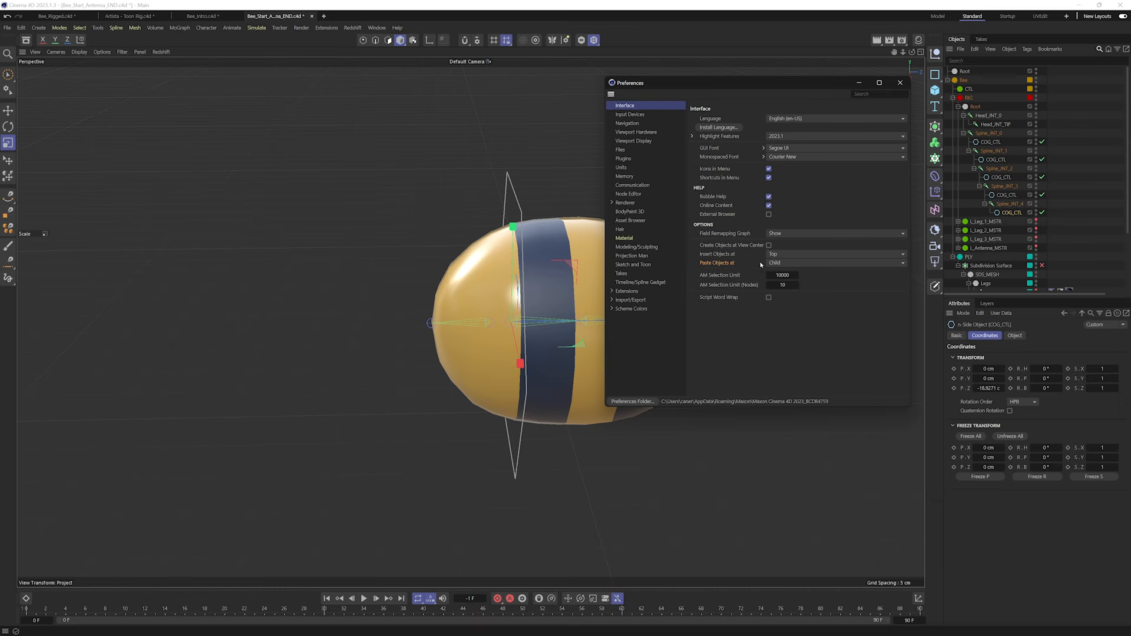
click(782, 264)
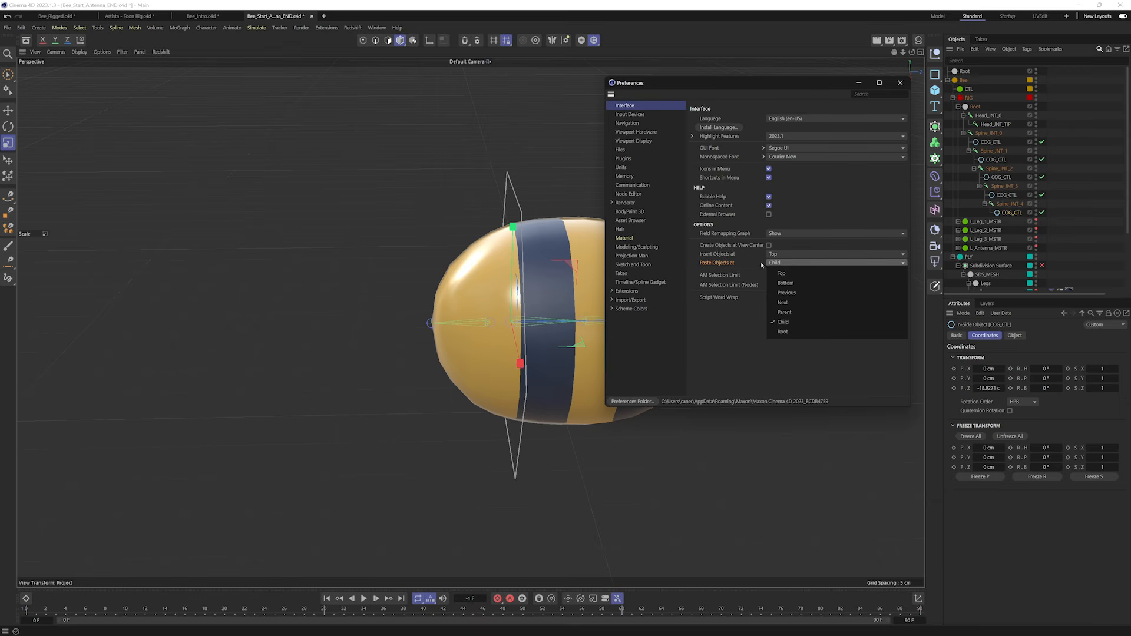
click(764, 265)
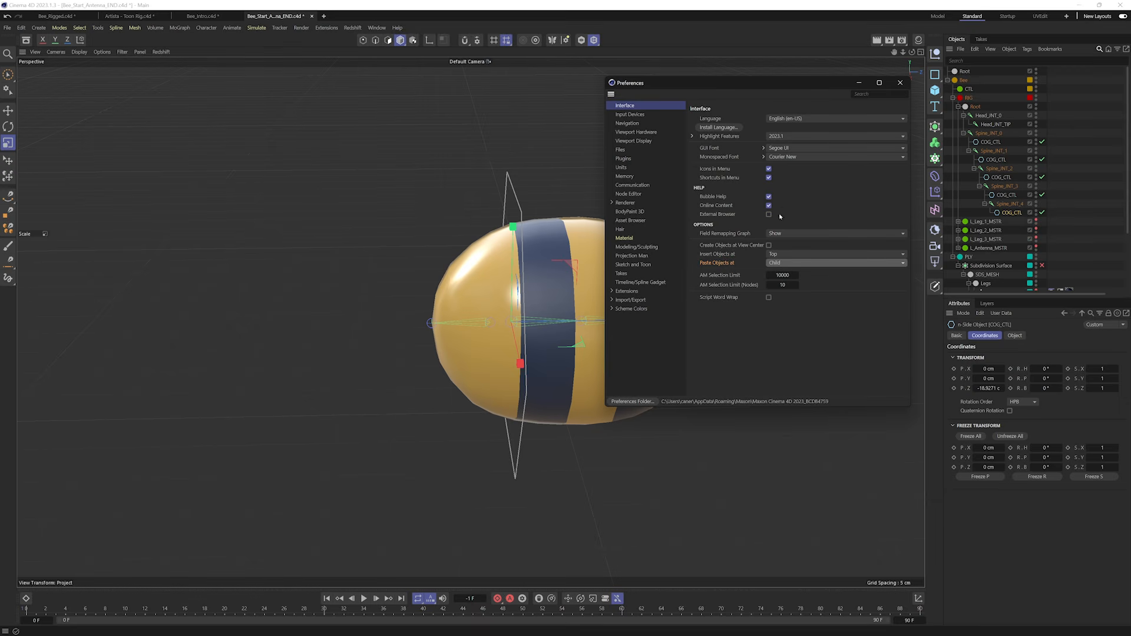
click(900, 83)
Reset position and rotation to 0 for the four COG_CTL copies under Spine_JNT_1 to Spine_JNT_4.
click(1004, 203)
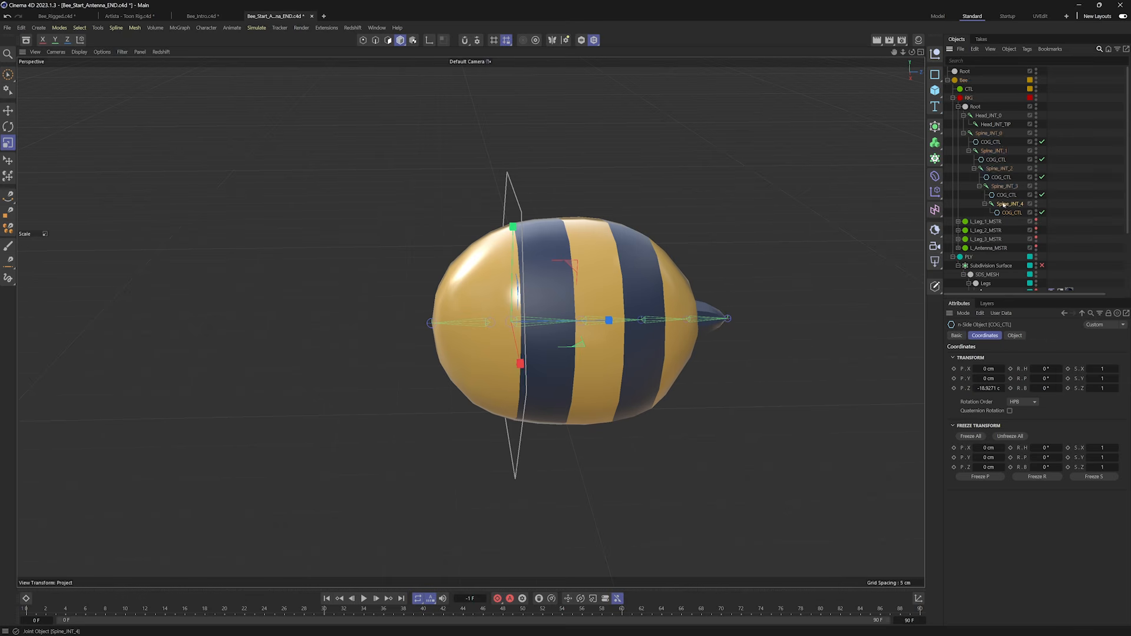
click(1006, 213)
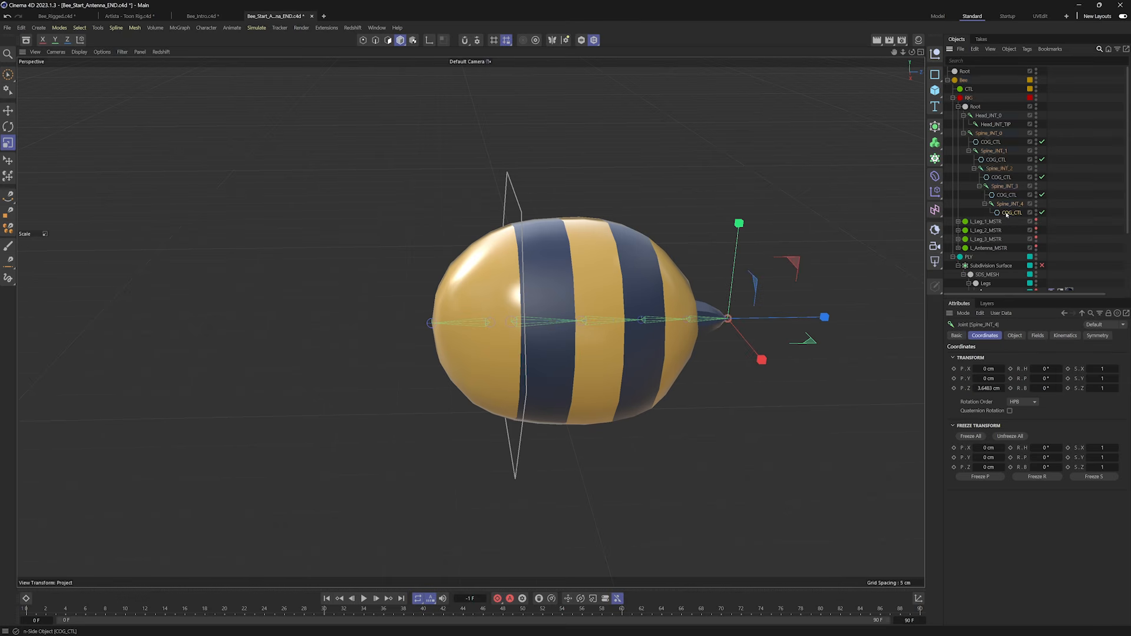
ctrl+click(1006, 196)
ctrl+click(1001, 178)
ctrl+click(997, 159)
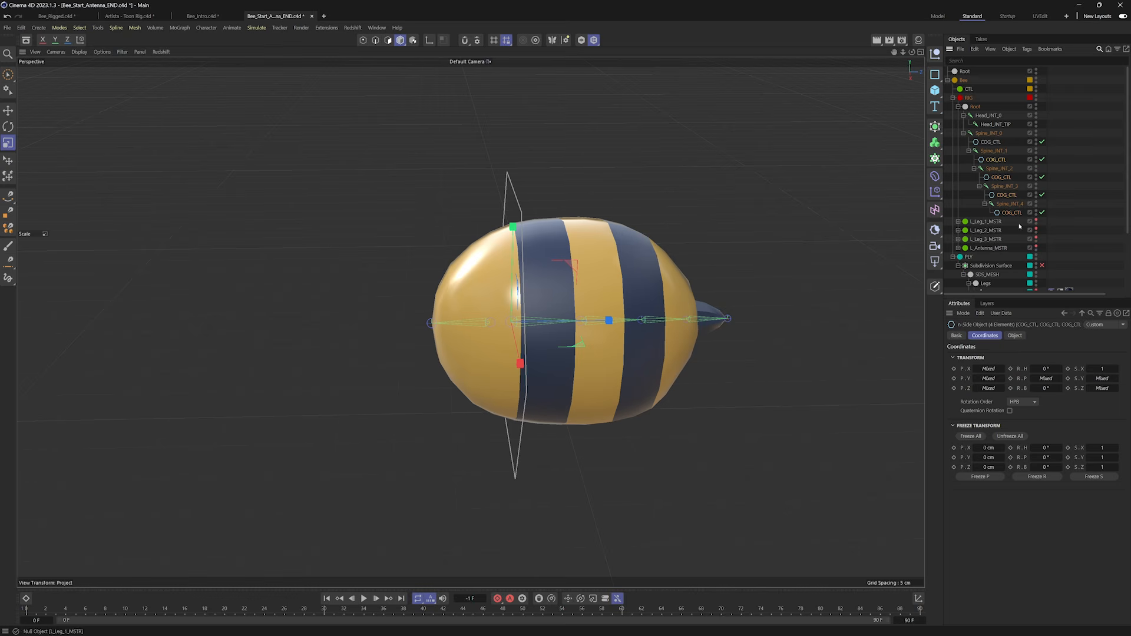
right_click(1004, 369)
right_click(1004, 378)
right_click(1003, 388)
right_click(1060, 378)
right_click(1060, 369)
right_click(1060, 388)
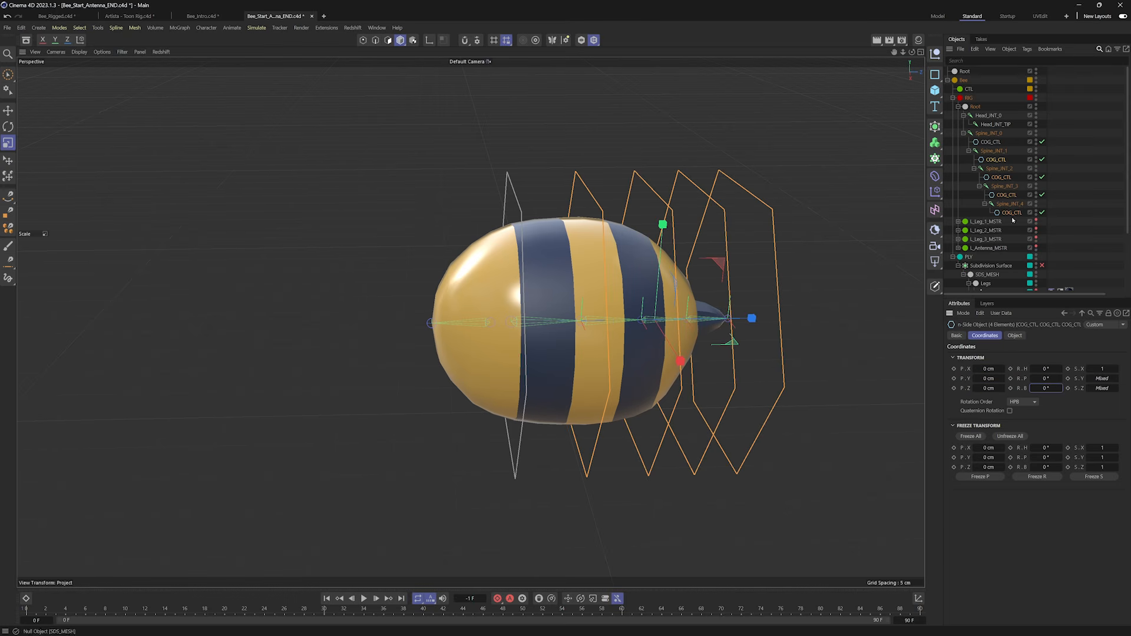
Scale down the controllers on Spine_JNT_1, Spine_JNT_2 and Spine_JNT_3 progressively to follow the body's taper toward the stinger.
alt+drag(571, 269, 596, 272)
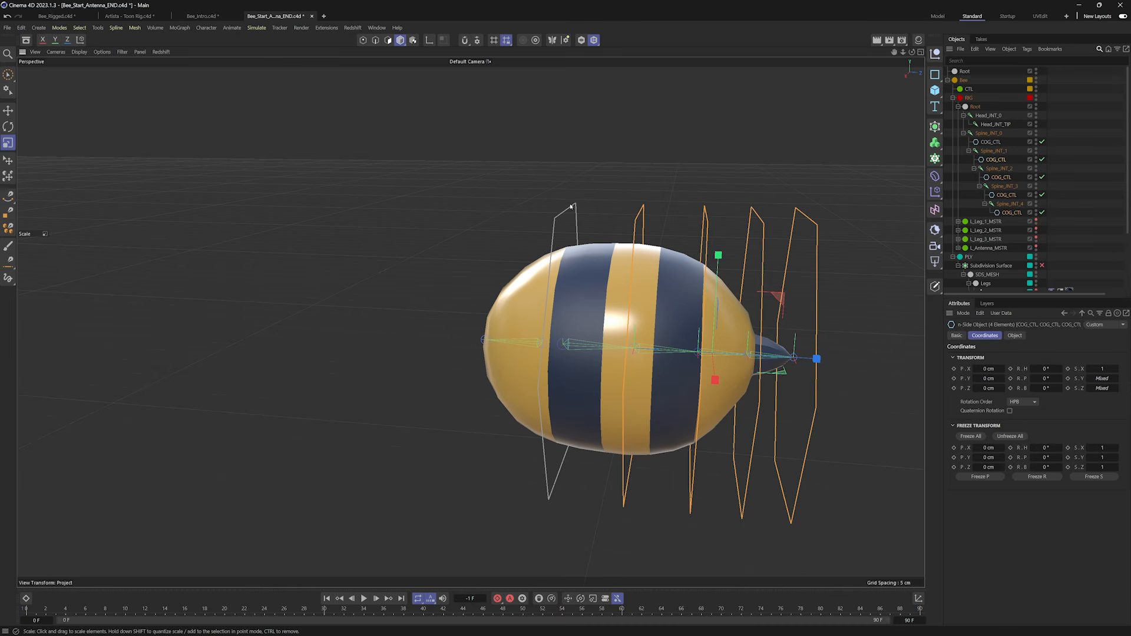
click(636, 218)
key(t)
drag(775, 265, 728, 258)
click(707, 239)
click(746, 232)
drag(869, 281, 588, 262)
Shrink the controller on Spine_JNT_4 to stinger size, and delete it.
click(817, 248)
drag(859, 253, 526, 251)
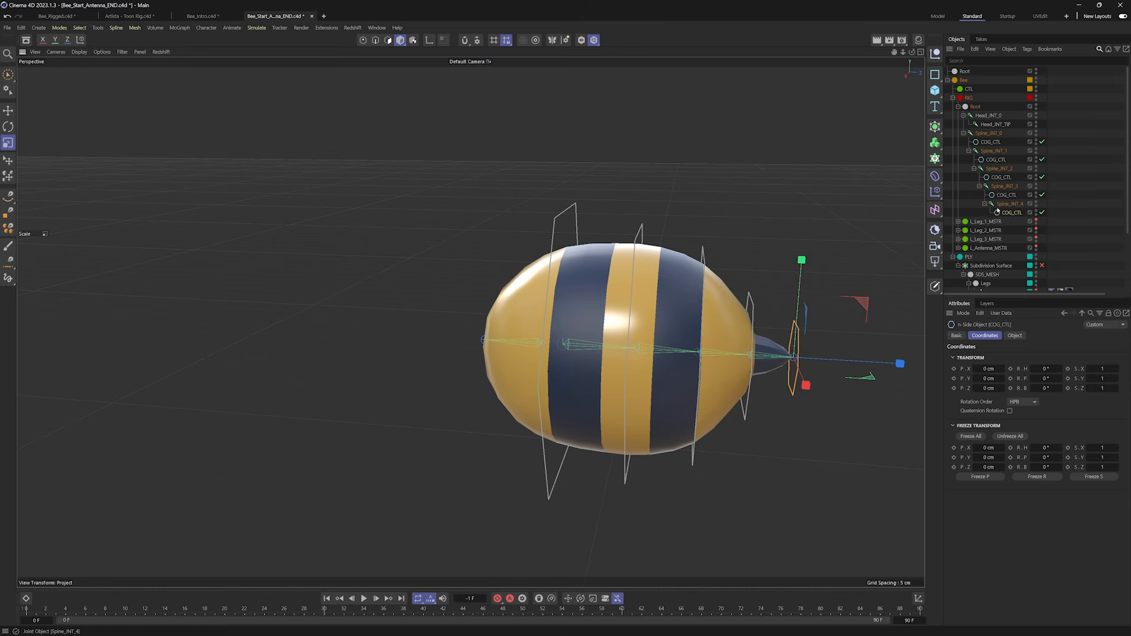
key(Delete)
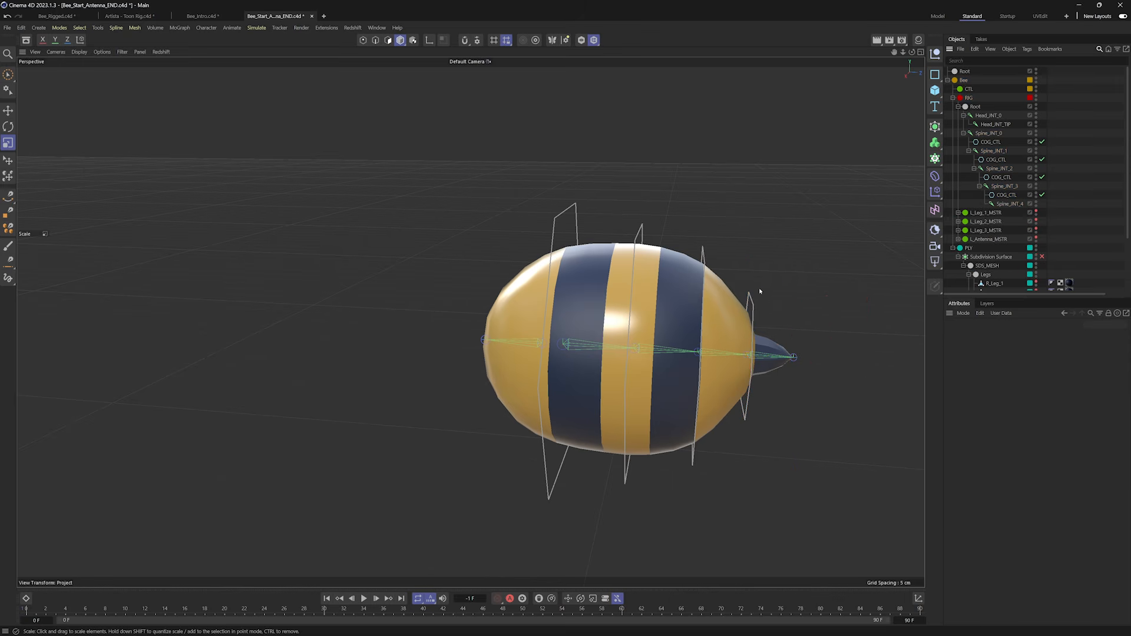
Try moving the end joint Spine_JNT_4 and undo the move.
click(1008, 204)
key(e)
drag(793, 404, 843, 427)
key(ctrl+z)
alt+middle_drag(658, 318, 701, 281)
alt+drag(700, 281, 736, 272)
Rename the four COG_CTL splines after their parent joints, from Spine_JNT_0 to Spine_JNT_3.
click(996, 186)
click(988, 133)
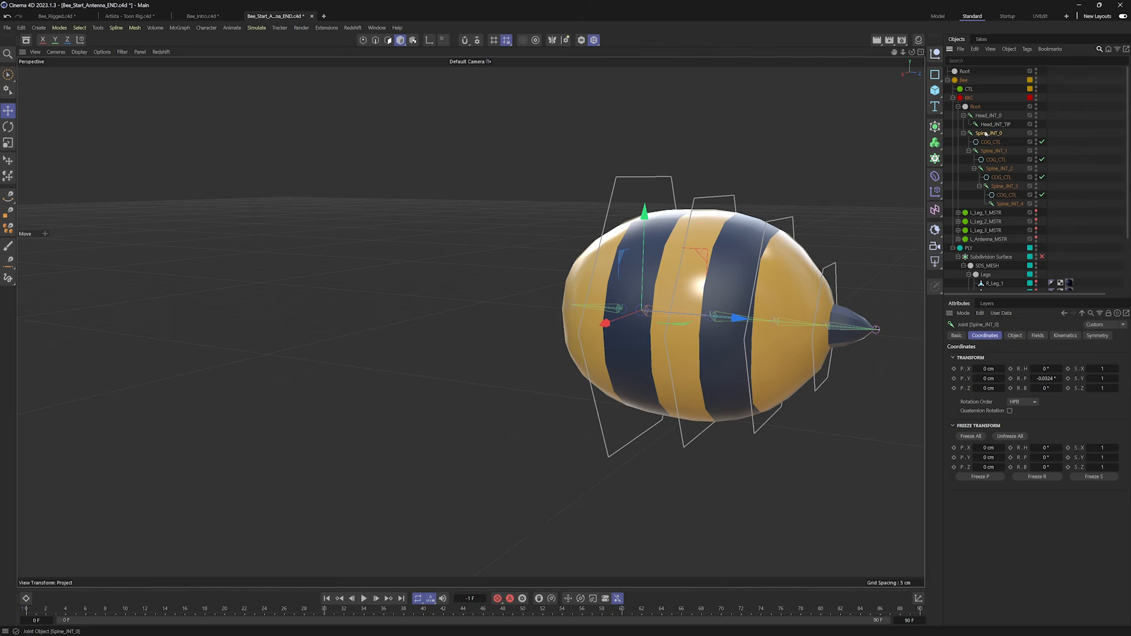
double_click(989, 133)
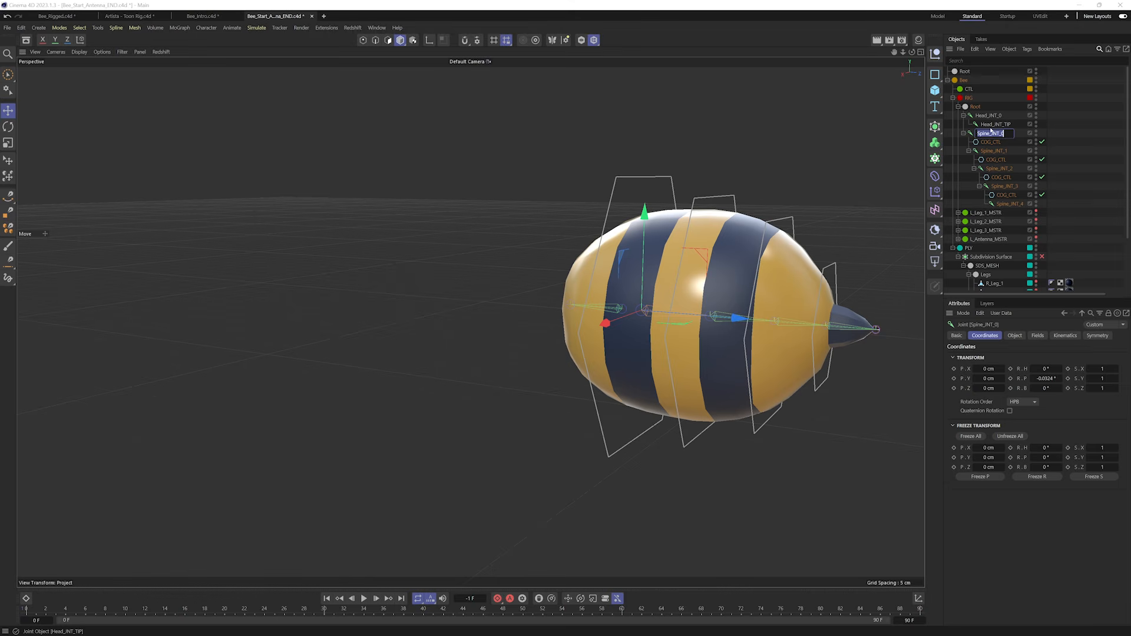
key(ctrl+c)
key(Down)
key(ctrl+v)
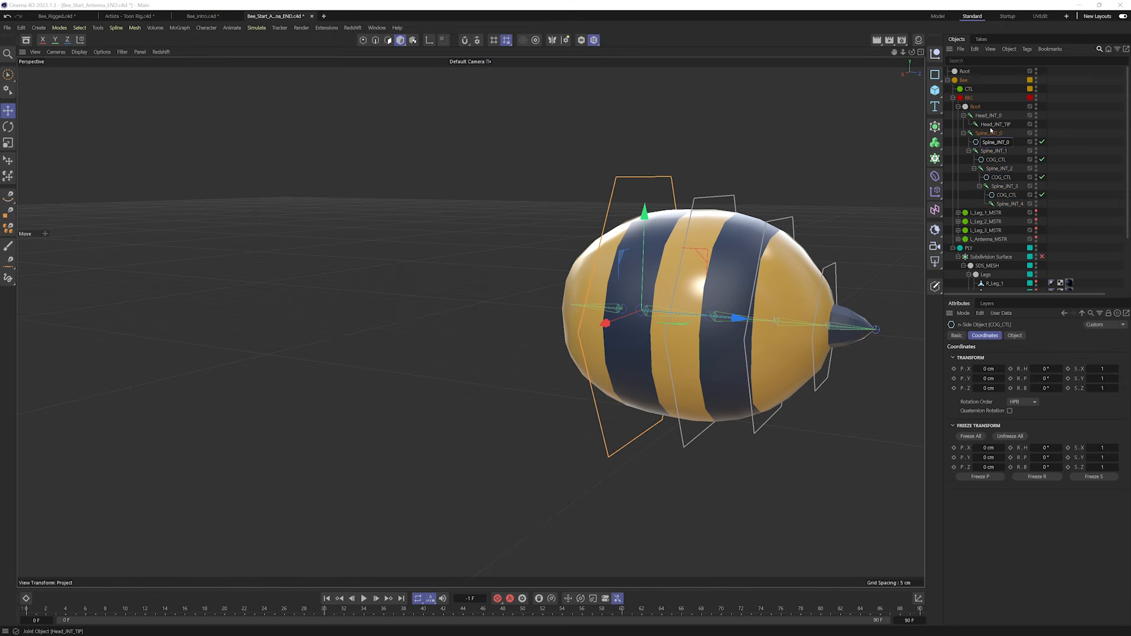
key(Down)
key(ctrl+c)
key(Down)
key(ctrl+v)
key(Down)
key(ctrl+c)
key(Down)
key(ctrl+v)
key(Down)
key(ctrl+c)
key(Down)
key(ctrl+v)
key(Down)
key(Escape)
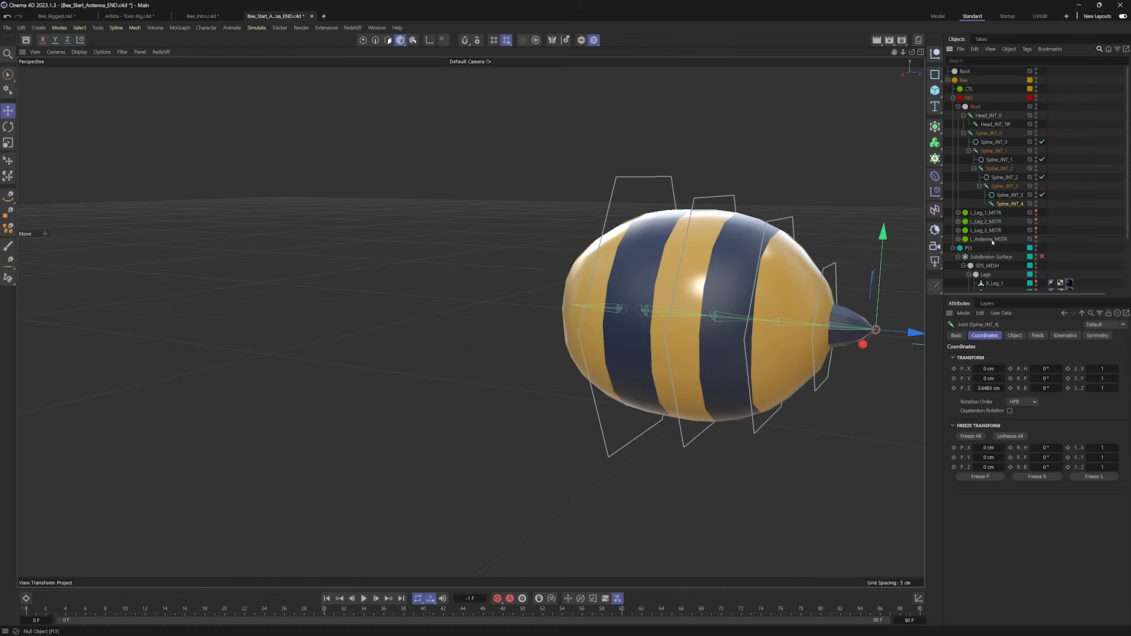
Move the four spline controllers out of the joints into Root, nested as one chain from Spine_JNT_0 to Spine_JNT_3.
click(1004, 196)
ctrl+click(997, 178)
ctrl+click(993, 160)
ctrl+click(992, 142)
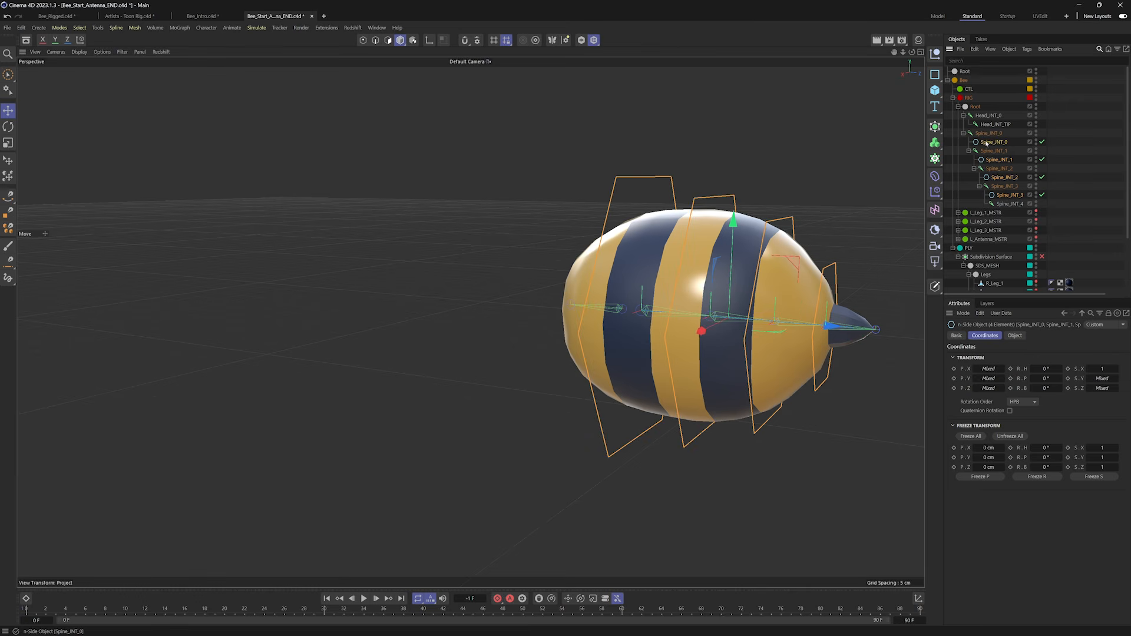
drag(975, 144, 989, 124)
click(987, 125)
drag(990, 143, 994, 135)
click(990, 151)
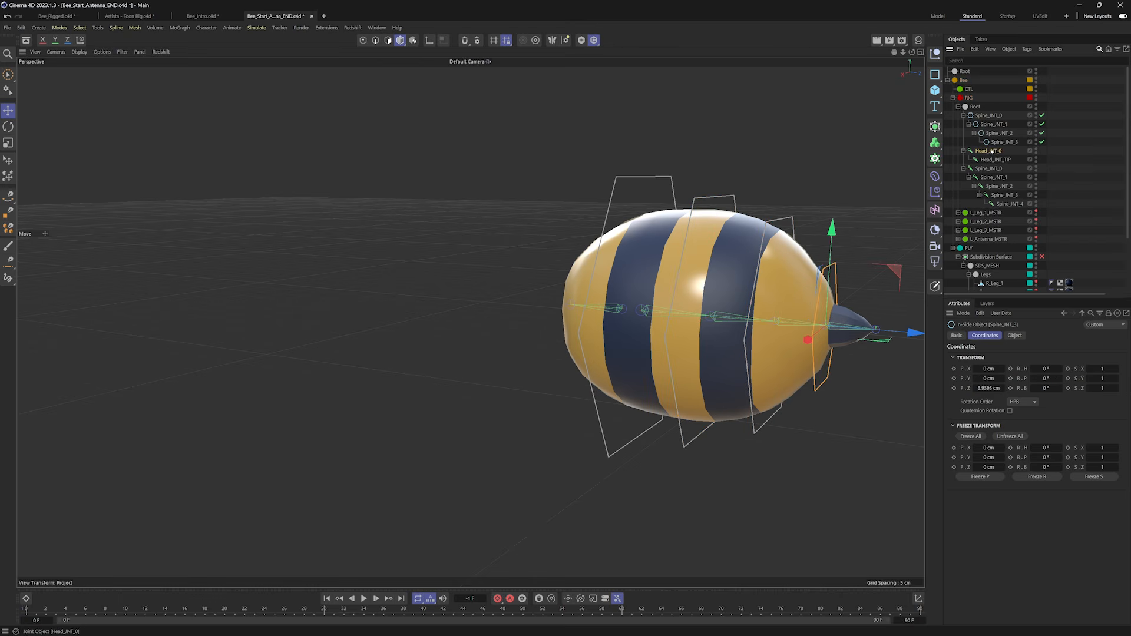
Replace _JNT with _CTL in the names of the four nested spline controllers using the Naming Tool.
click(992, 143)
shift+click(981, 116)
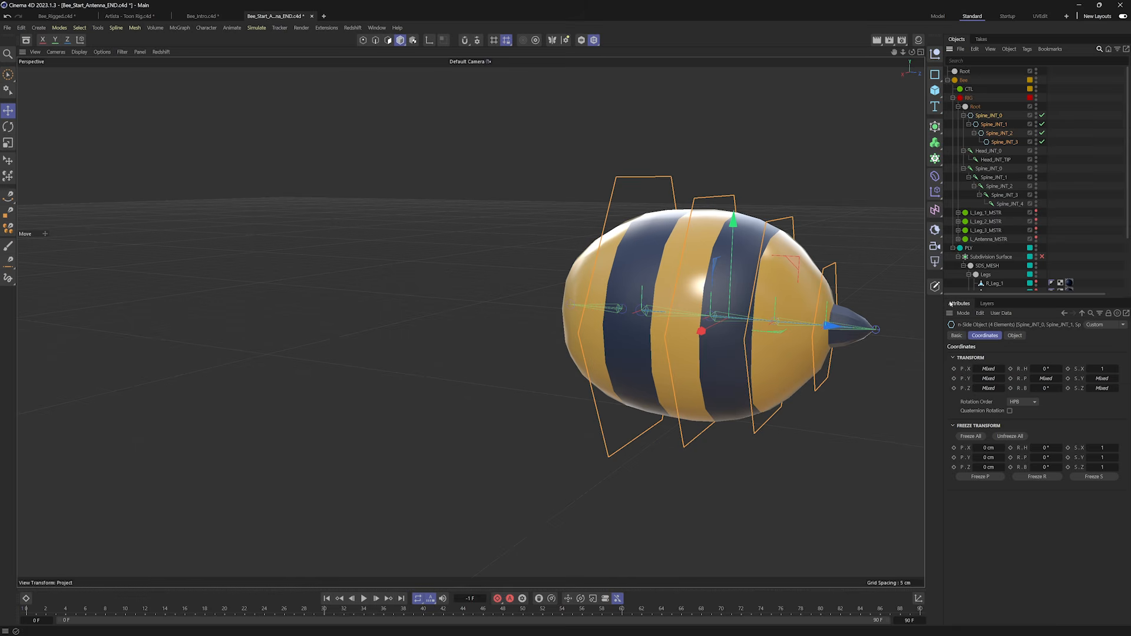
key(shift+c)
text(naming)
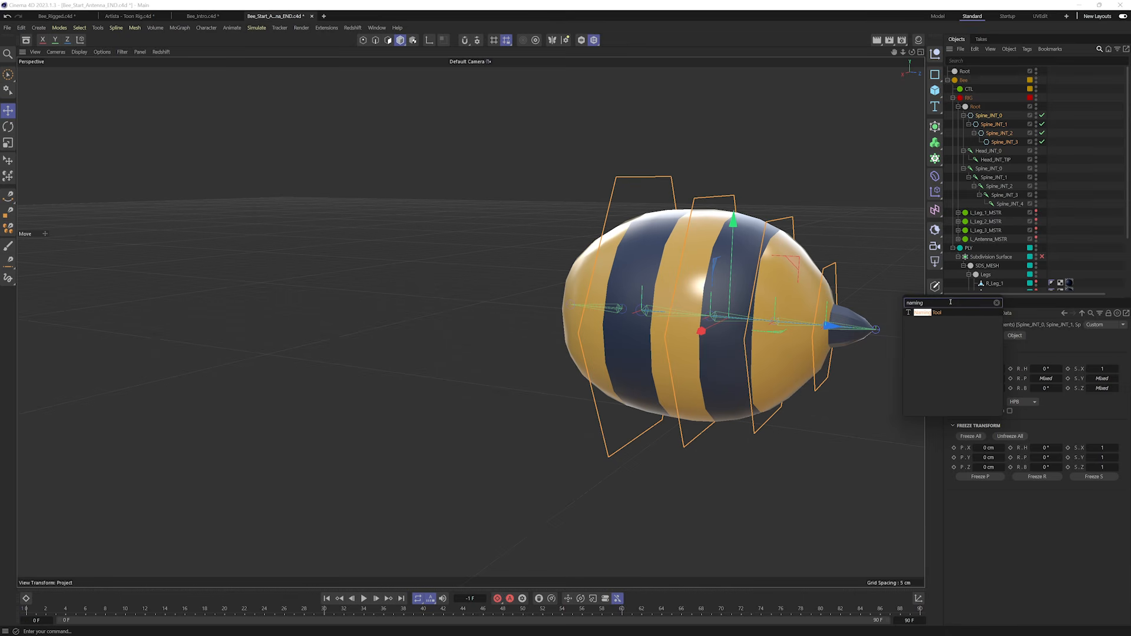
key(Return)
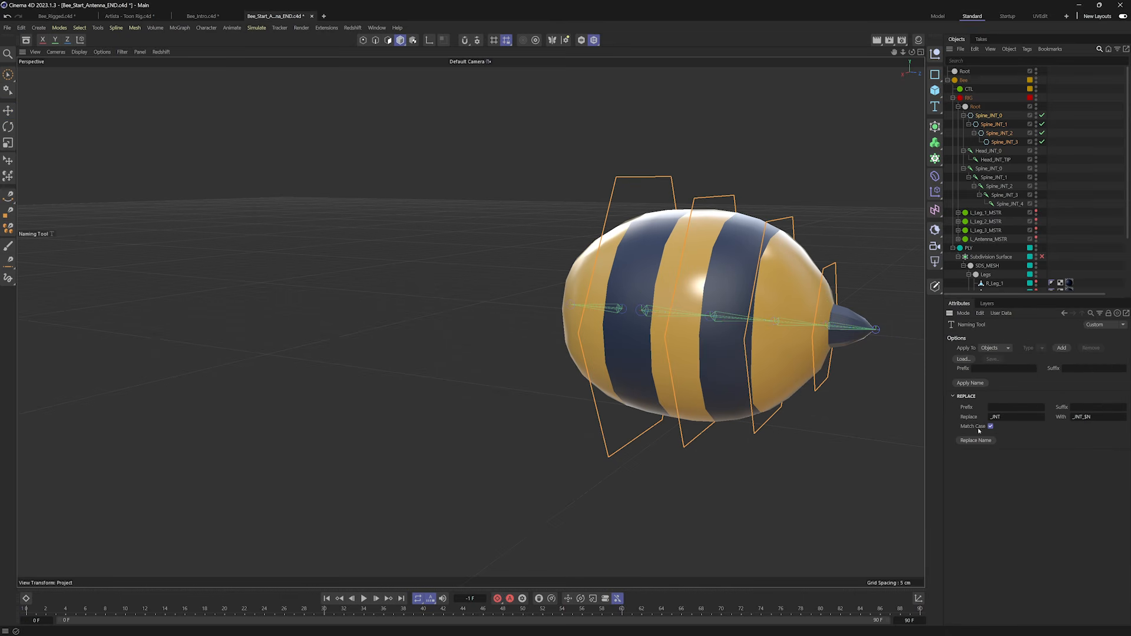
click(1031, 419)
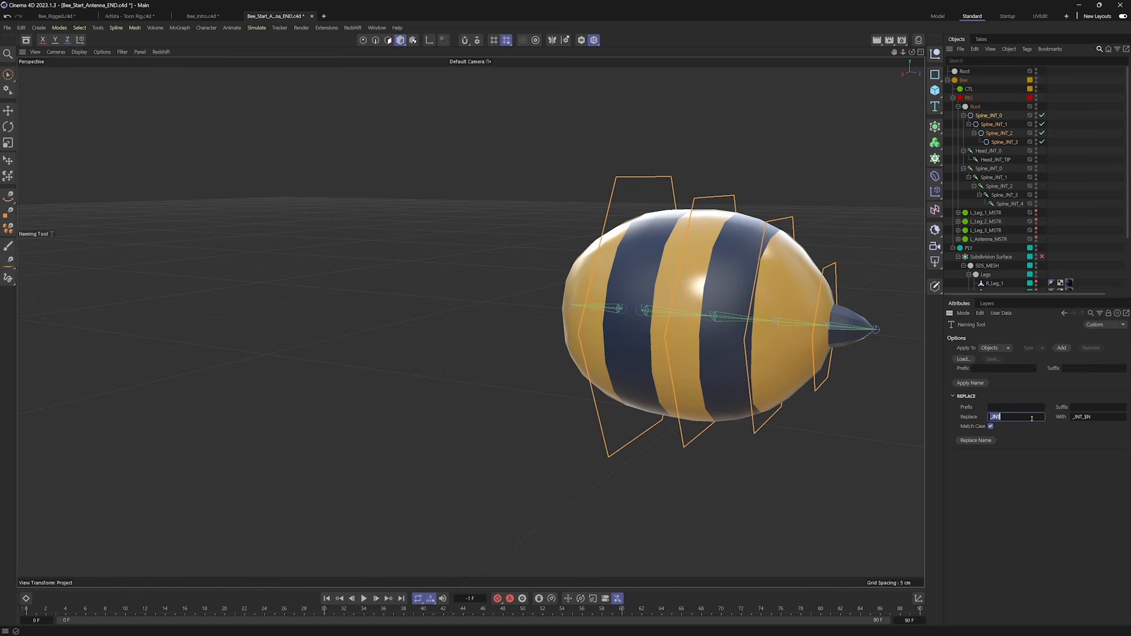
click(1074, 417)
text(_CTL)
click(975, 442)
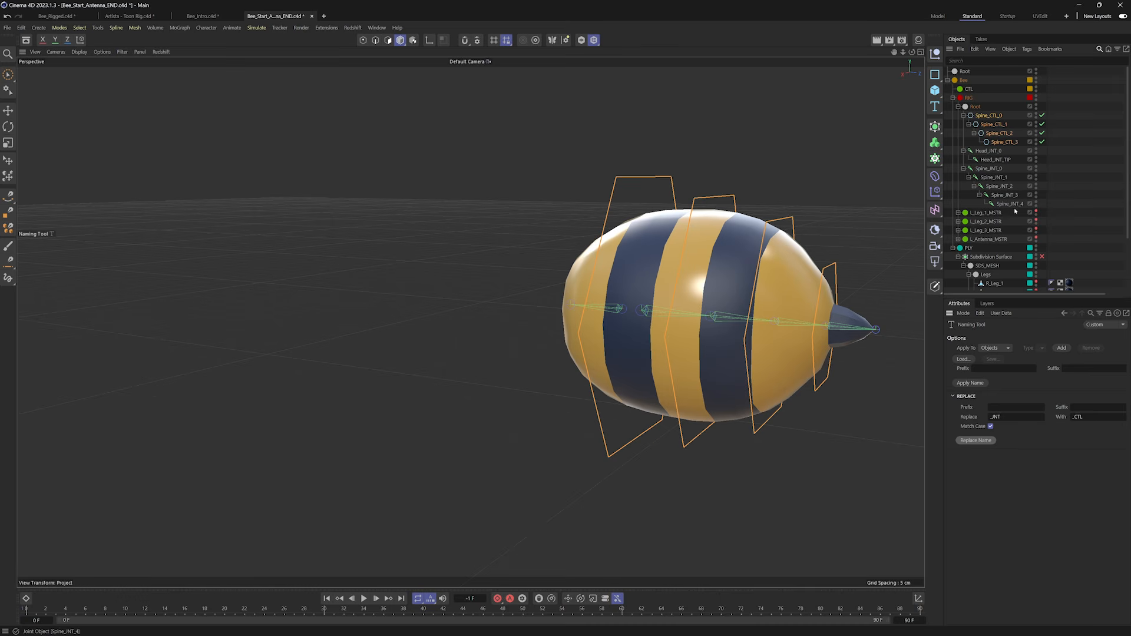
Copy Spine_CTL_3 into Head_JNT_0 as a child and rename the copy Head_CTL_0.
click(988, 150)
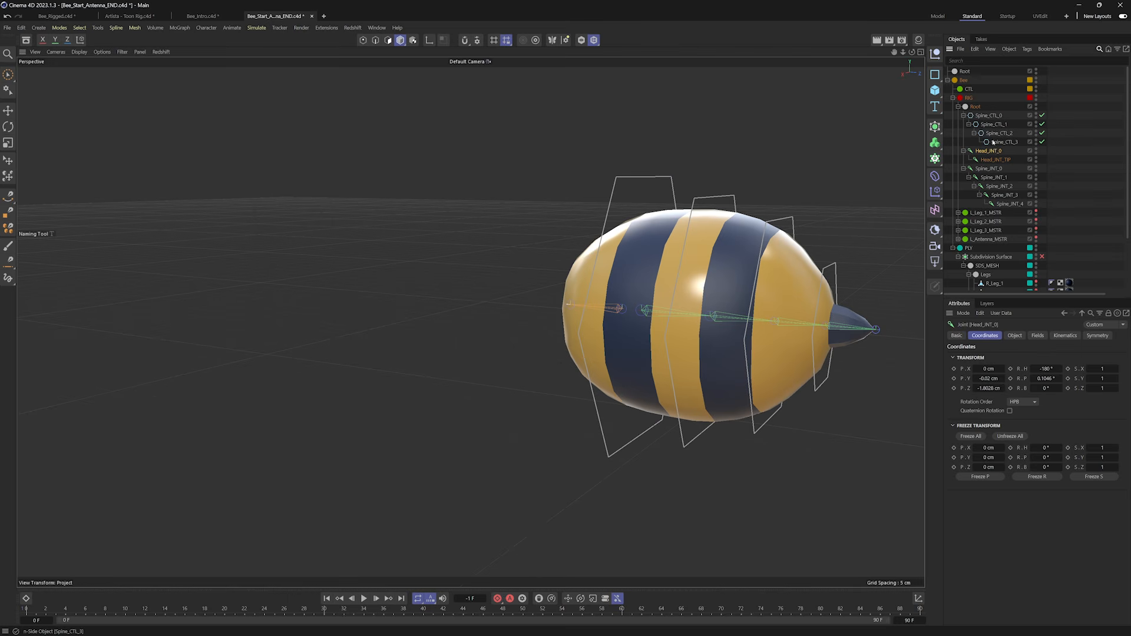
ctrl+drag(994, 143, 990, 151)
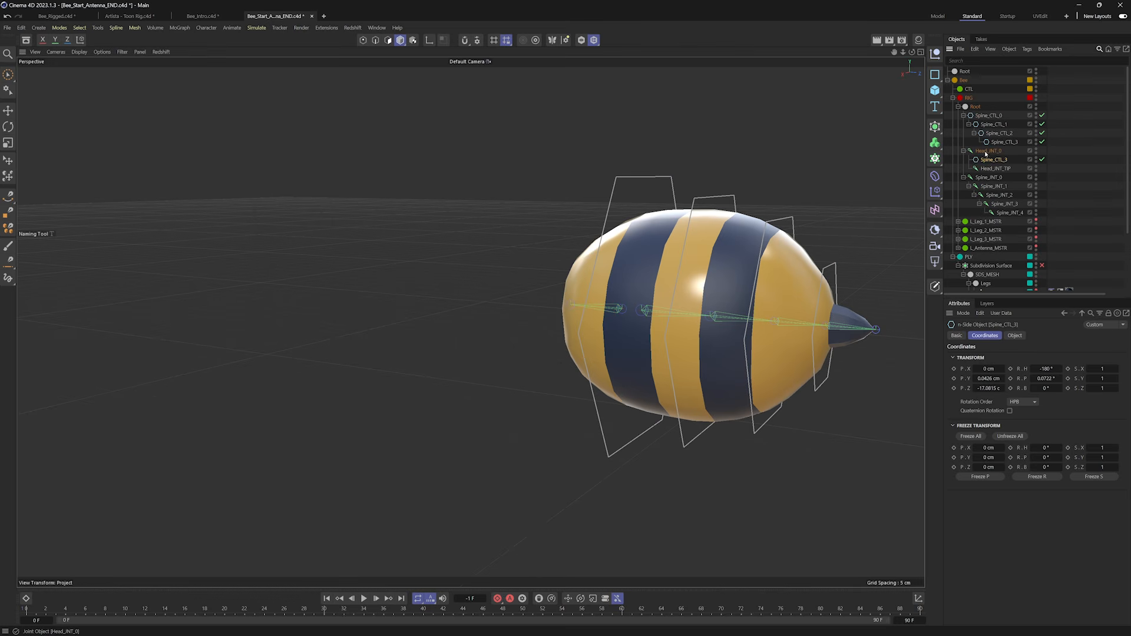
double_click(989, 160)
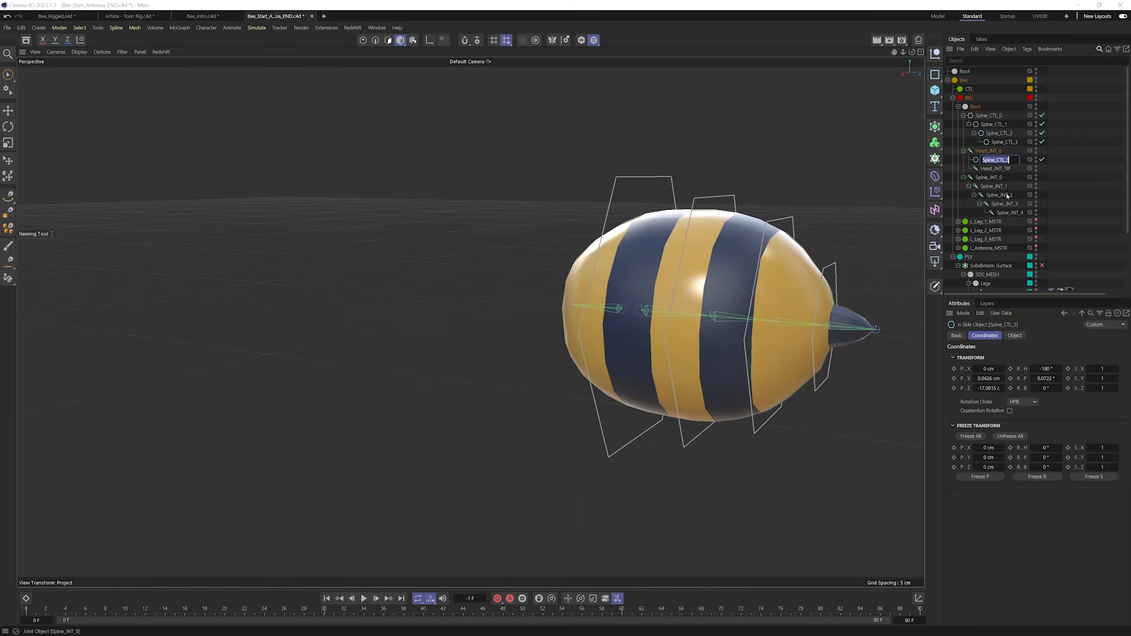
text(Head_CTL_0)
key(Return)
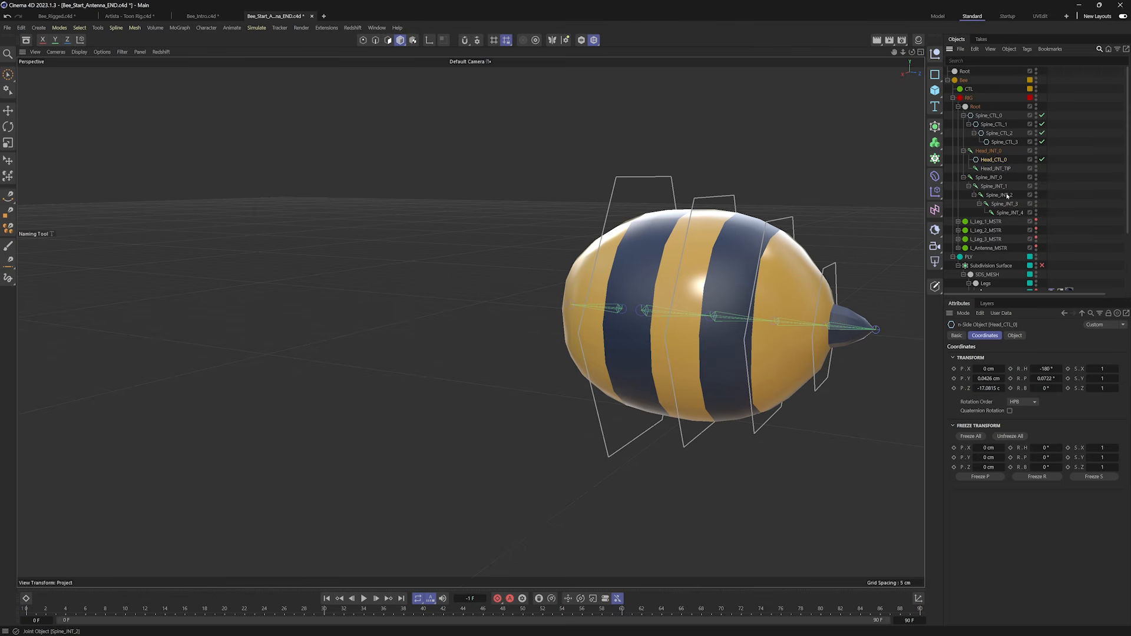
Reset the position and rotation of Head_CTL_0 to 0 to align it with Head_JNT_0.
right_click(1003, 370)
right_click(1003, 379)
right_click(1003, 388)
right_click(1060, 370)
right_click(1061, 379)
right_click(1060, 389)
Move Head_CTL_0 out of Head_JNT_0 to the top of Root, above Spine_CTL_0.
alt+middle_drag(602, 307, 709, 303)
alt+drag(709, 302, 743, 301)
alt+middle_drag(729, 313, 695, 320)
alt+drag(695, 321, 671, 315)
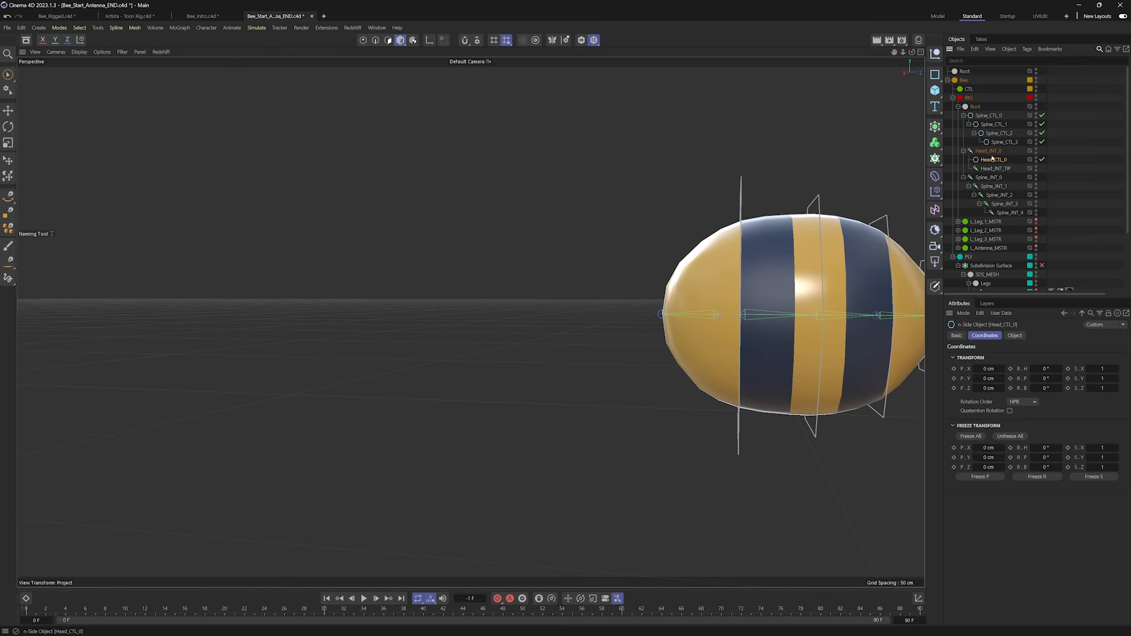
drag(989, 160, 987, 116)
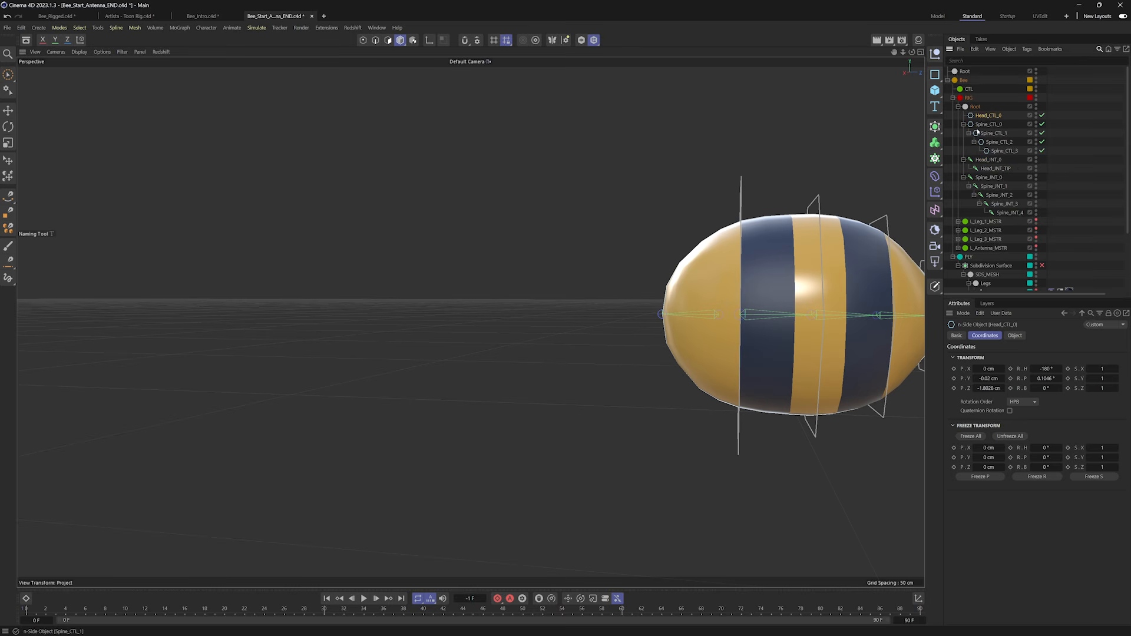
Make Head_CTL_0 editable and move all its points in front of the bee's face, leaving its axis at the head joint.
key(c)
click(363, 39)
key(ctrl+a)
alt+middle_drag(481, 283, 469, 320)
alt+drag(469, 320, 573, 328)
key(e)
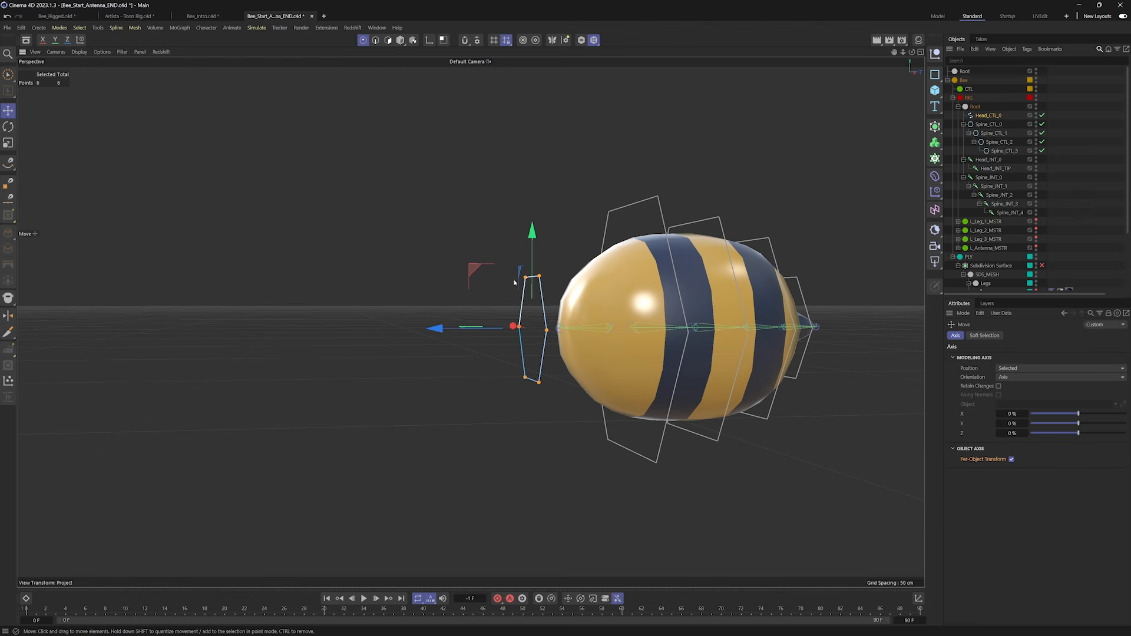
key(Return)
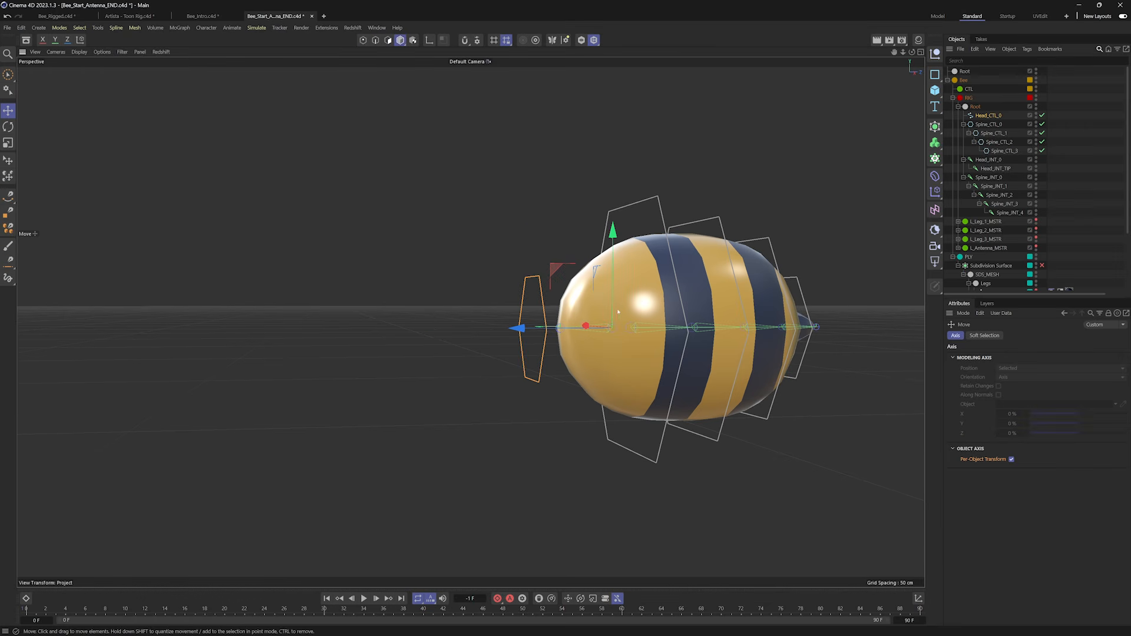
Test the head controller's pivot by rotating Head_CTL_0, and undo the rotation.
alt+middle_drag(617, 312, 630, 324)
alt+drag(630, 324, 609, 339)
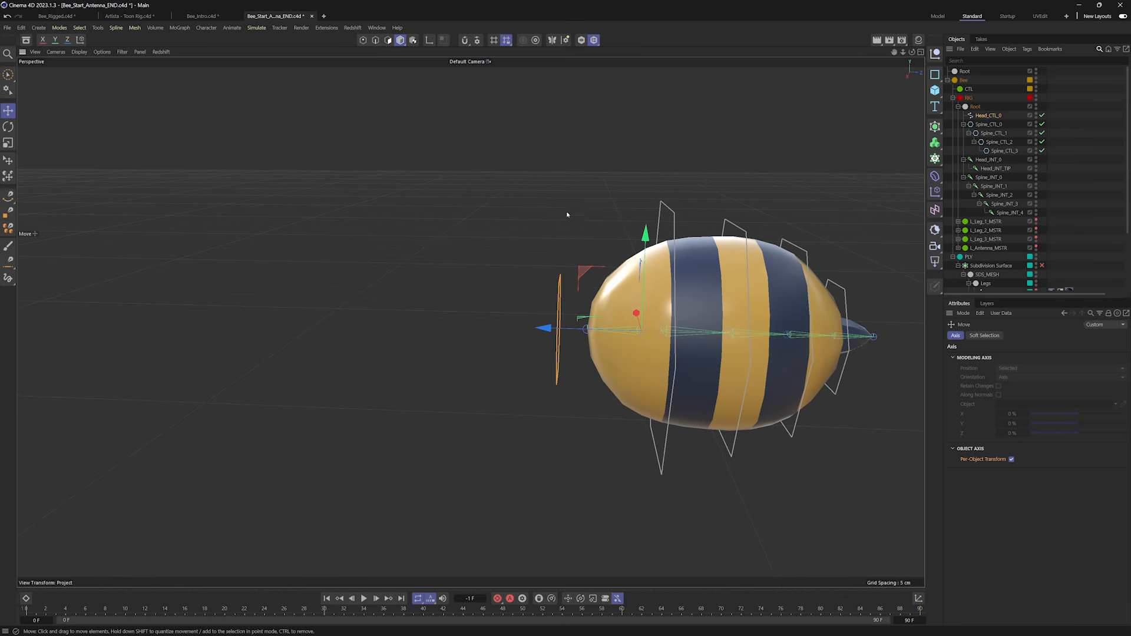
key(r)
drag(591, 281, 615, 240)
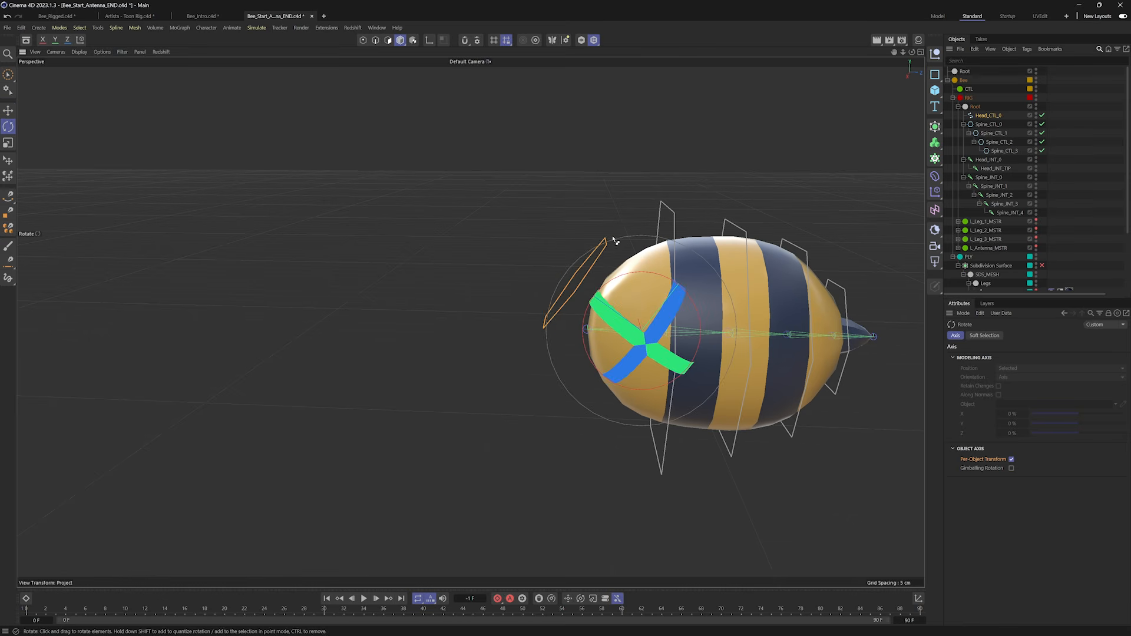
key(ctrl+z)
Parent Head_CTL_0 under Spine_CTL_0 and rename Spine_CTL_0 to COG_CTL.
drag(986, 116, 993, 127)
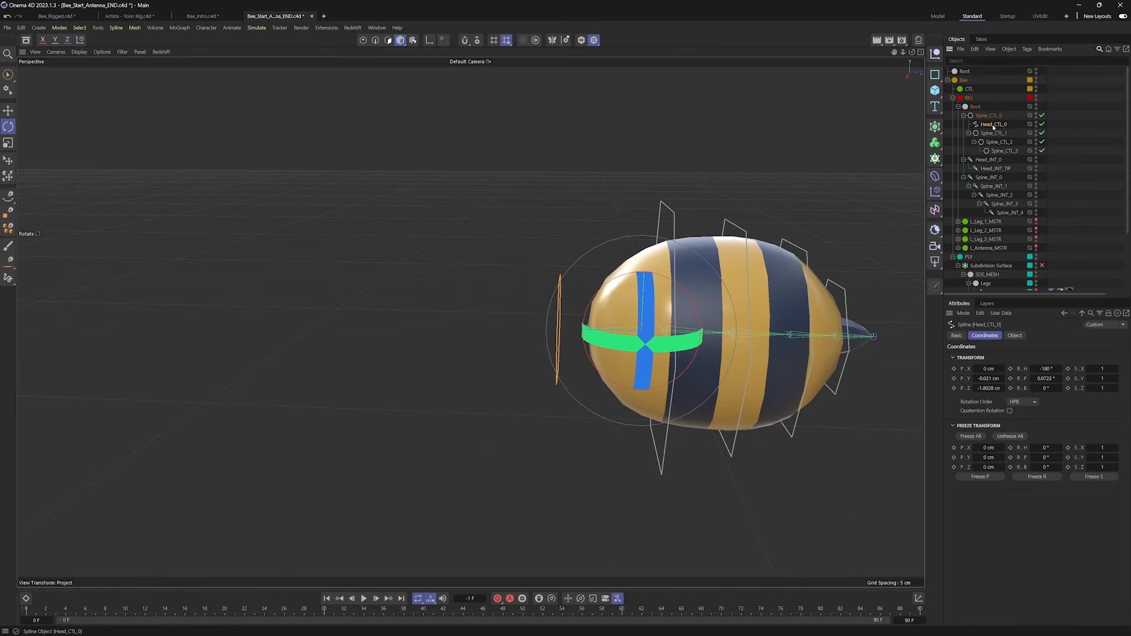
click(987, 116)
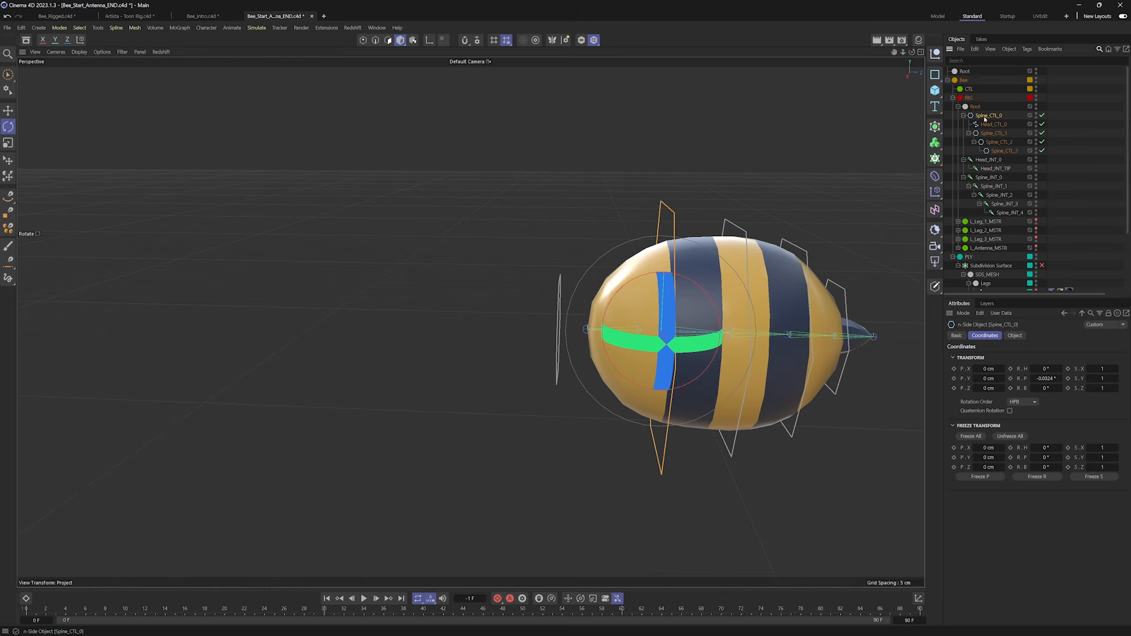
double_click(982, 116)
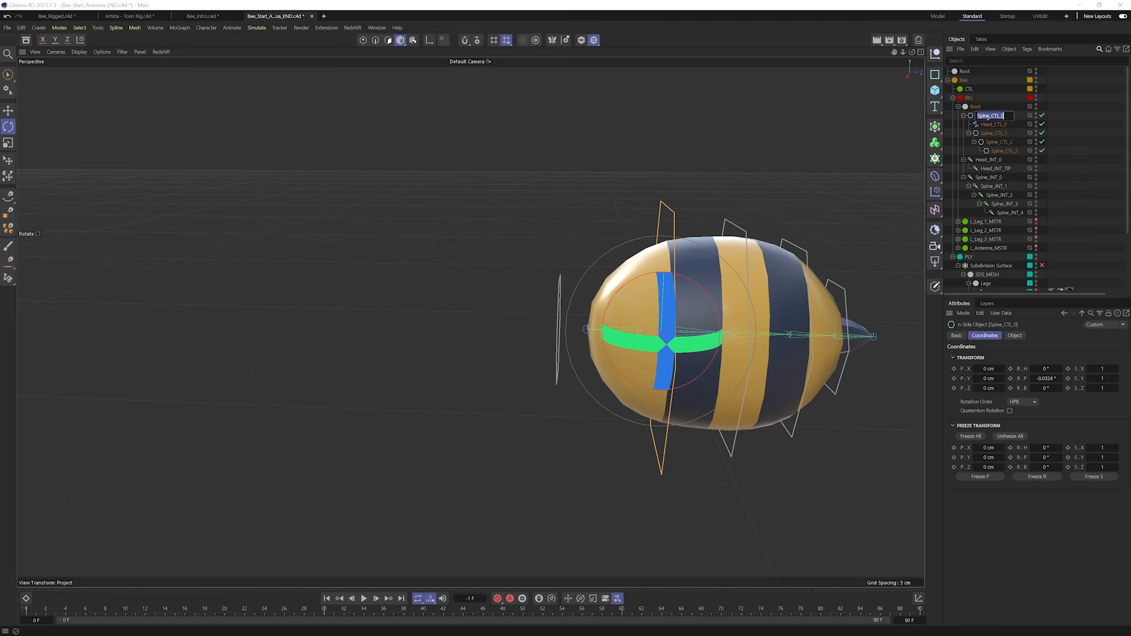
key(Delete)
text(COG)
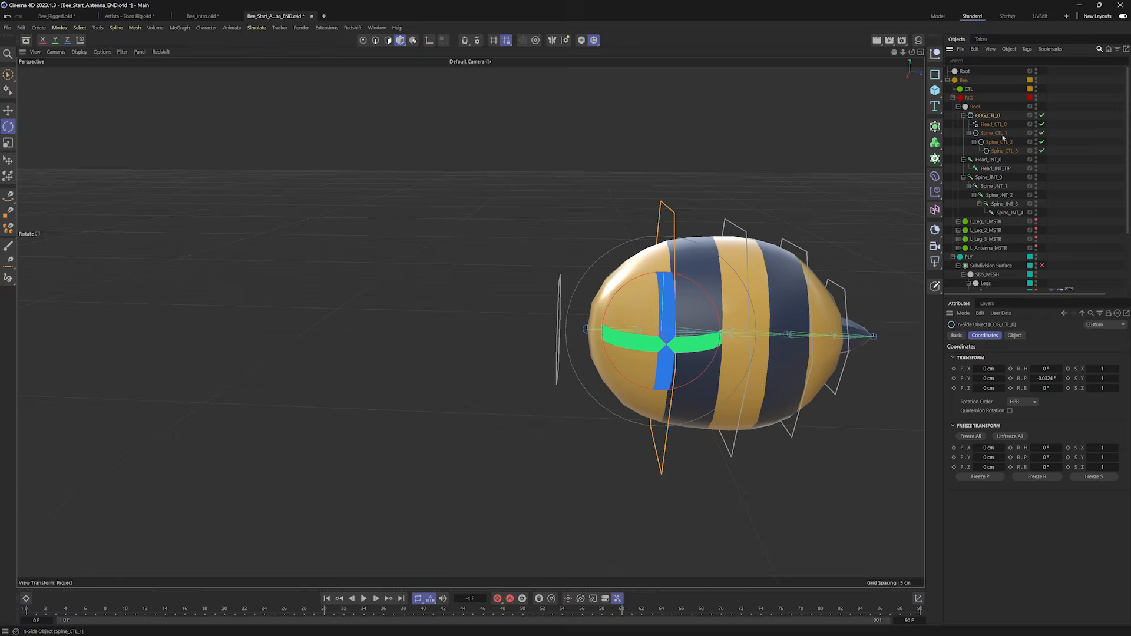
key(Return)
key(Return)
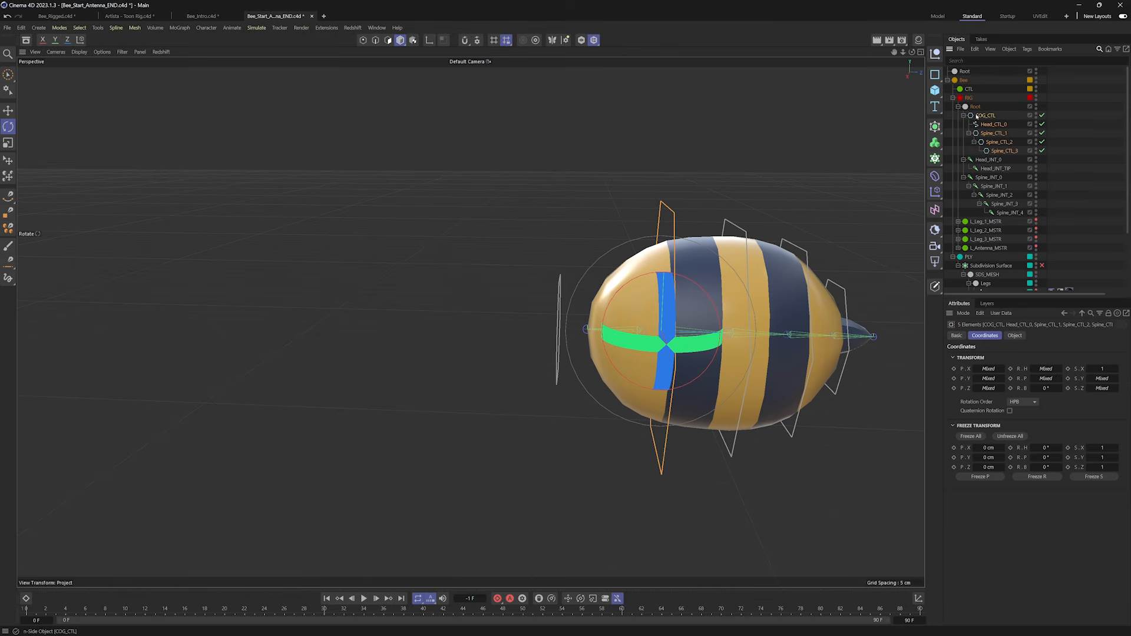
Parent Head_JNT_0 under Spine_JNT_0 and freeze all transforms of the complete COG_CTL and Spine_JNT_0 hierarchies.
middle_click(977, 116)
drag(985, 165, 988, 177)
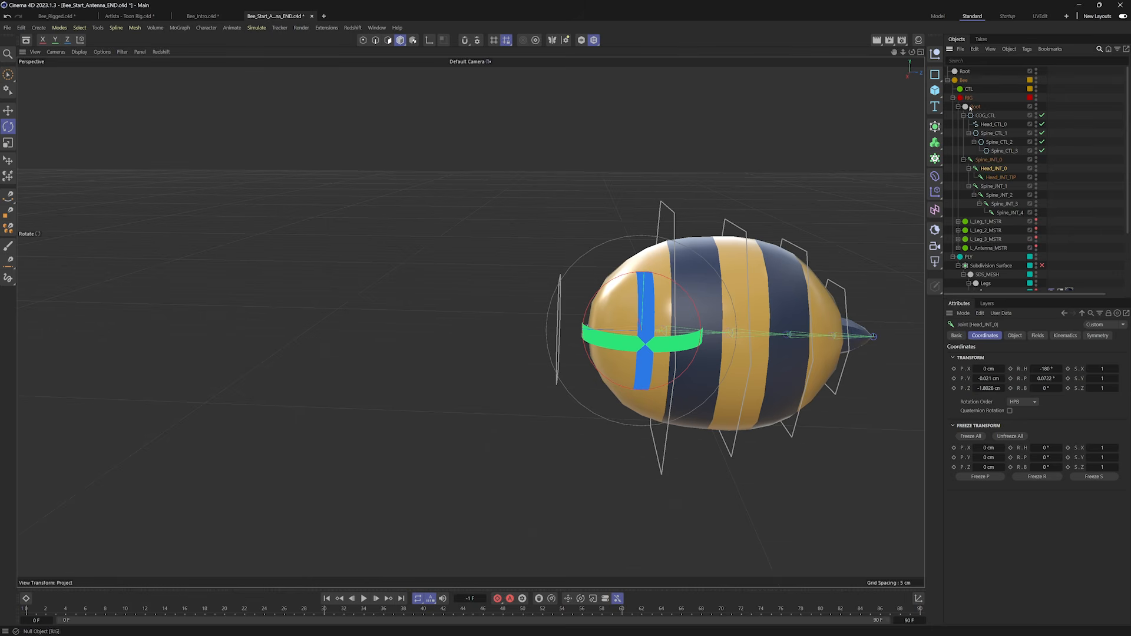
middle_click(977, 116)
ctrl+middle_click(978, 161)
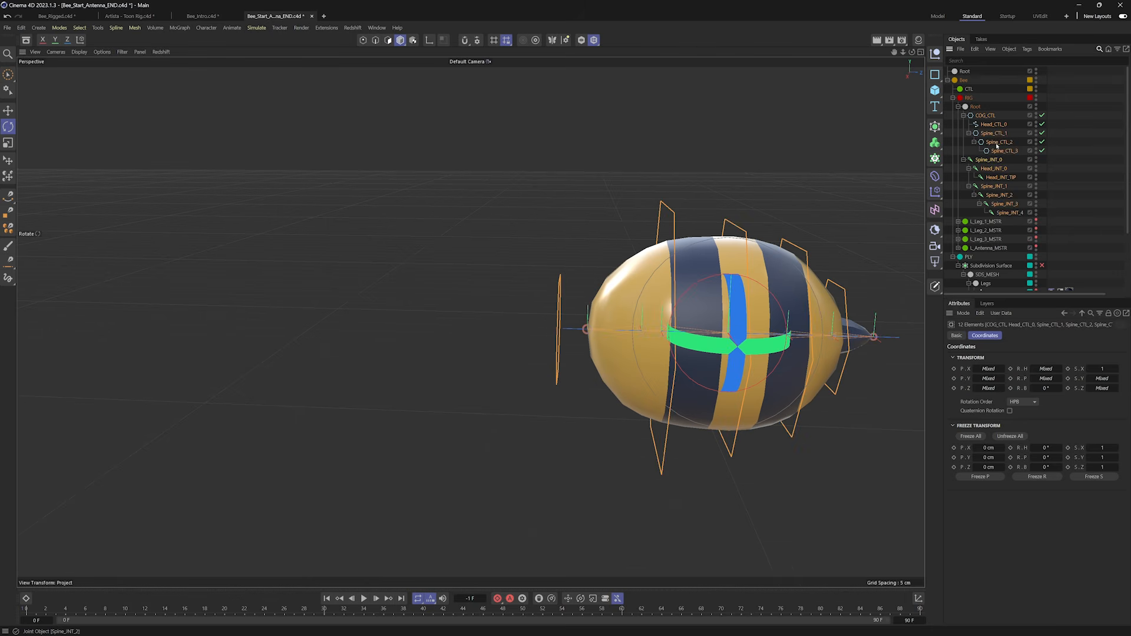
click(970, 436)
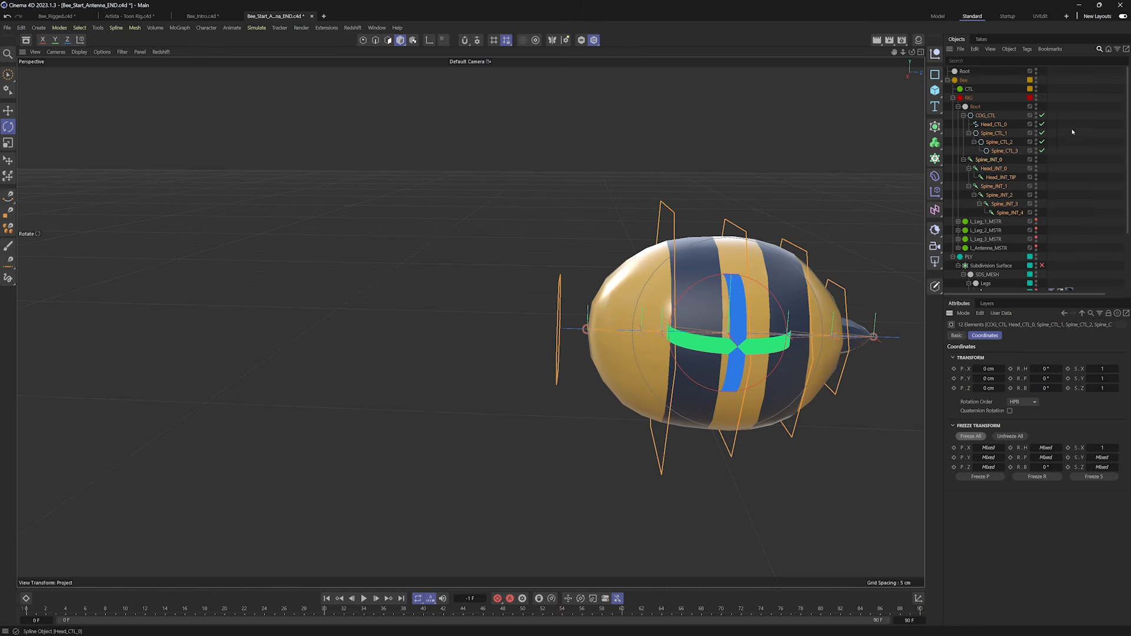
Test moving the COG_CTL controller in the viewport and undo the move.
click(720, 290)
alt+drag(720, 289, 740, 284)
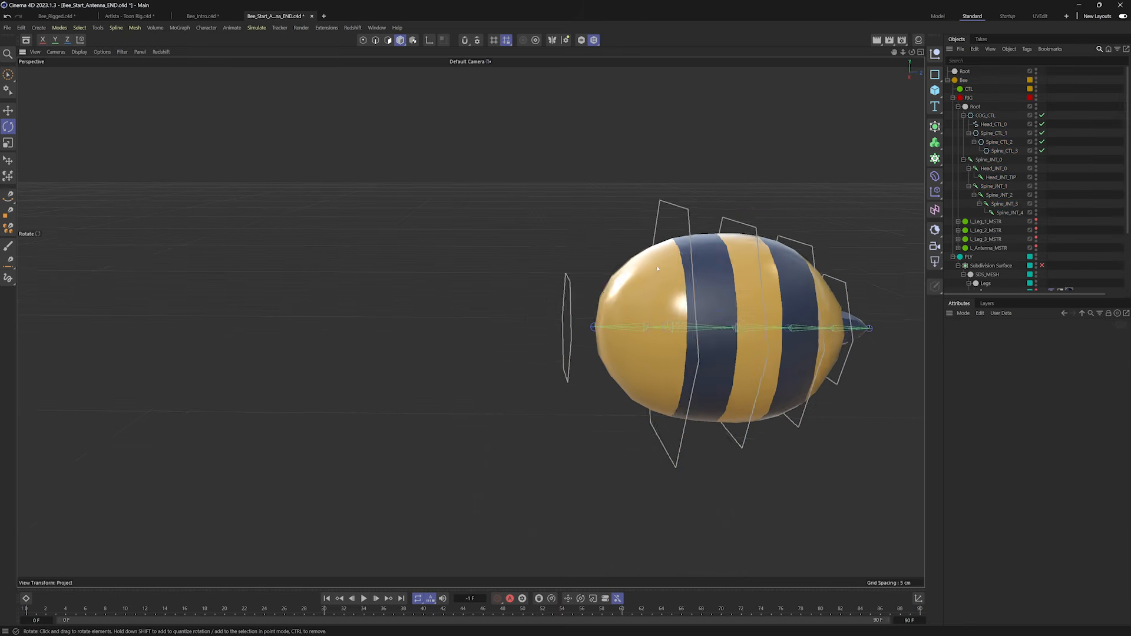
alt+middle_drag(741, 284, 685, 280)
click(624, 283)
key(e)
drag(614, 287, 625, 374)
key(ctrl+z)
click(1069, 119)
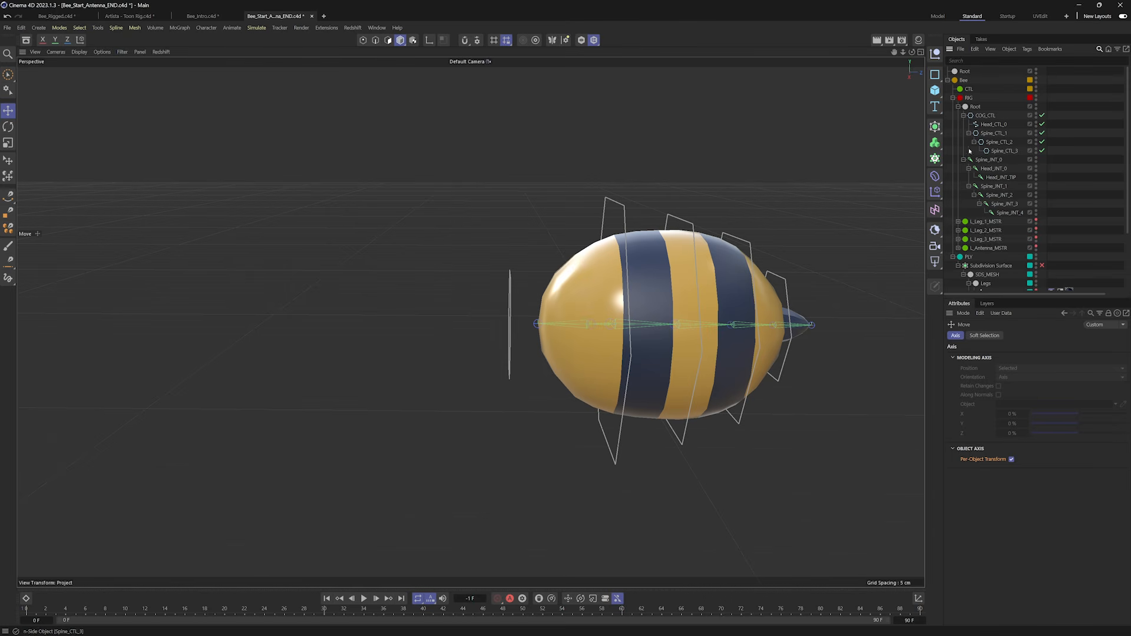
Add a Transform constraint to Spine_JNT_0 with COG_CTL as its target.
ctrl+click(983, 161)
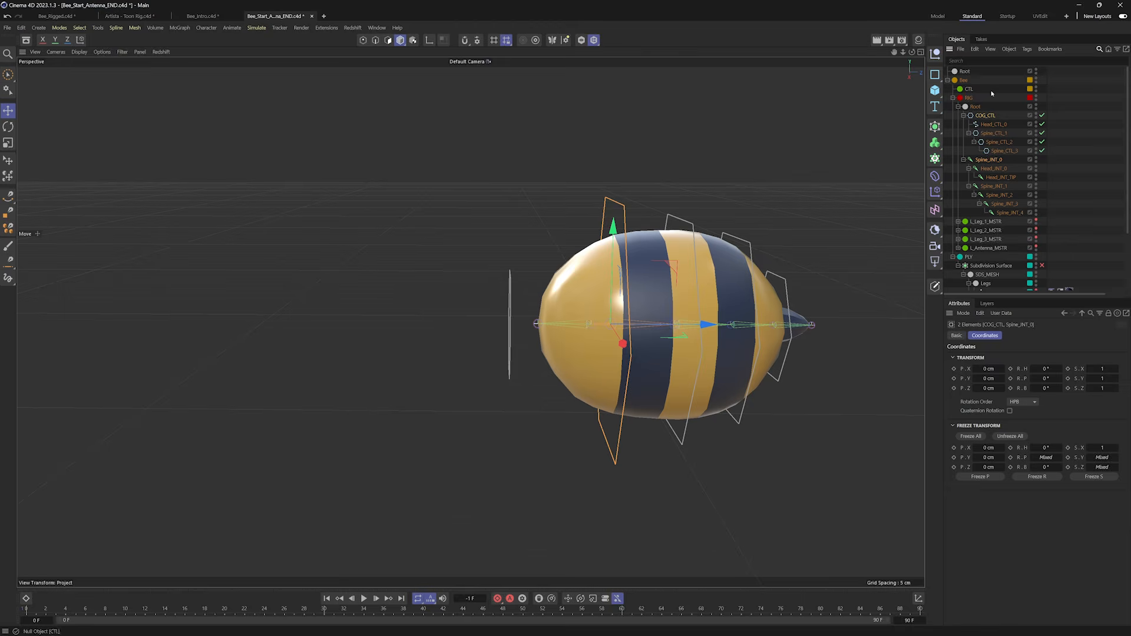
key(shift+c)
text(add)
key(Return)
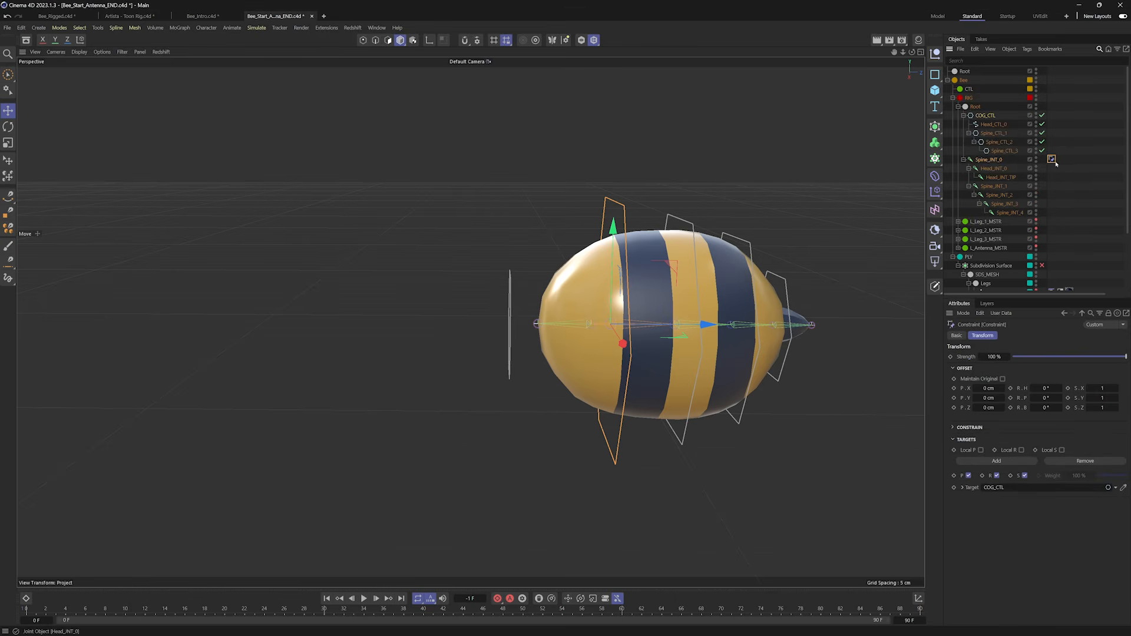
click(1052, 185)
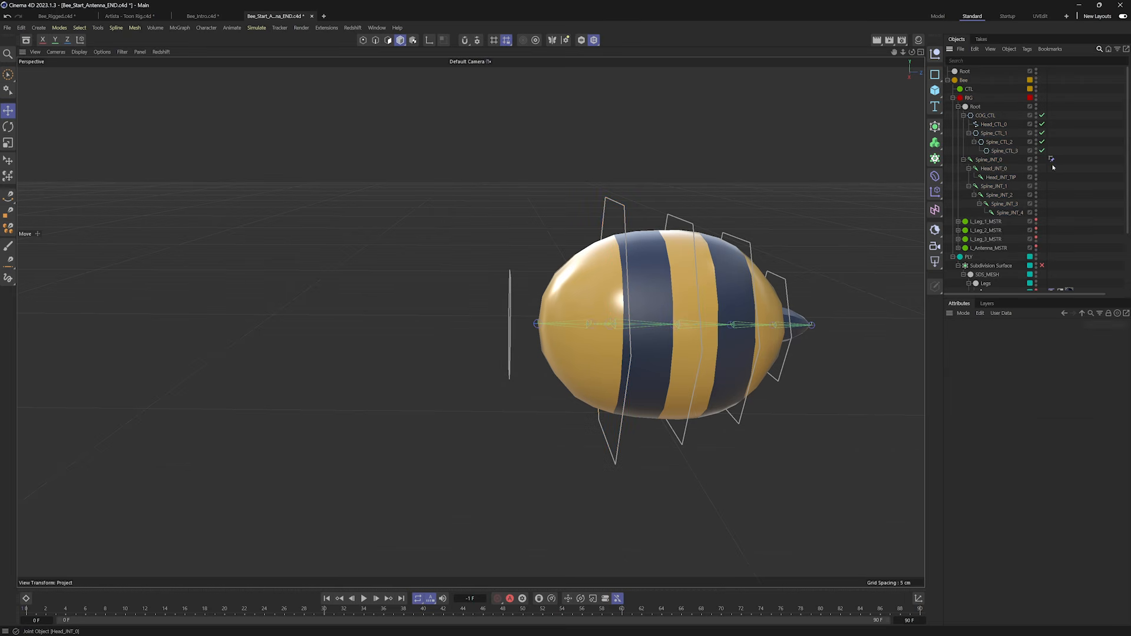
Add a Transform constraint to Head_JNT_0 with Head_CTL_0 as its target.
click(991, 169)
ctrl+click(994, 124)
key(shift+c)
key(Return)
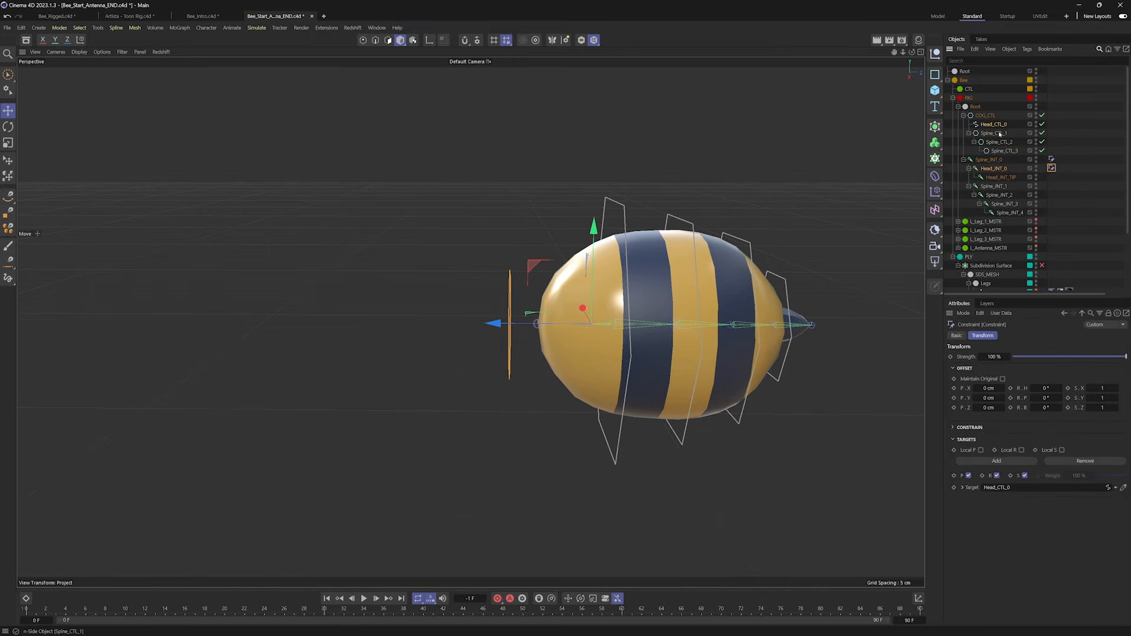
click(1077, 205)
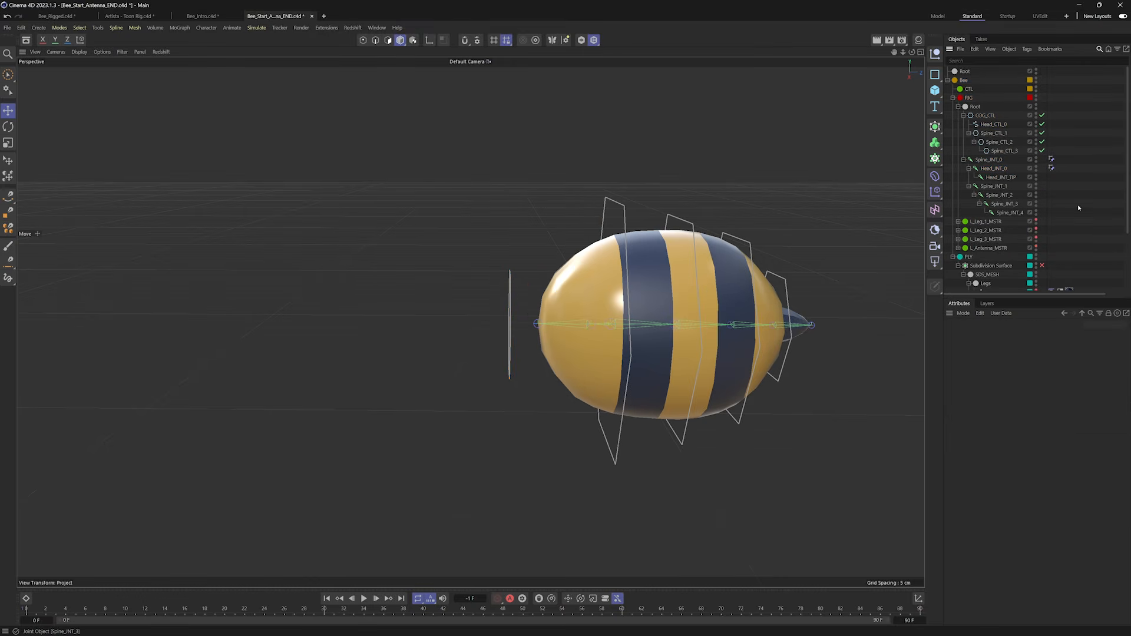
Add a Transform constraint to Spine_JNT_1 with Spine_CTL_1 as its target.
click(992, 186)
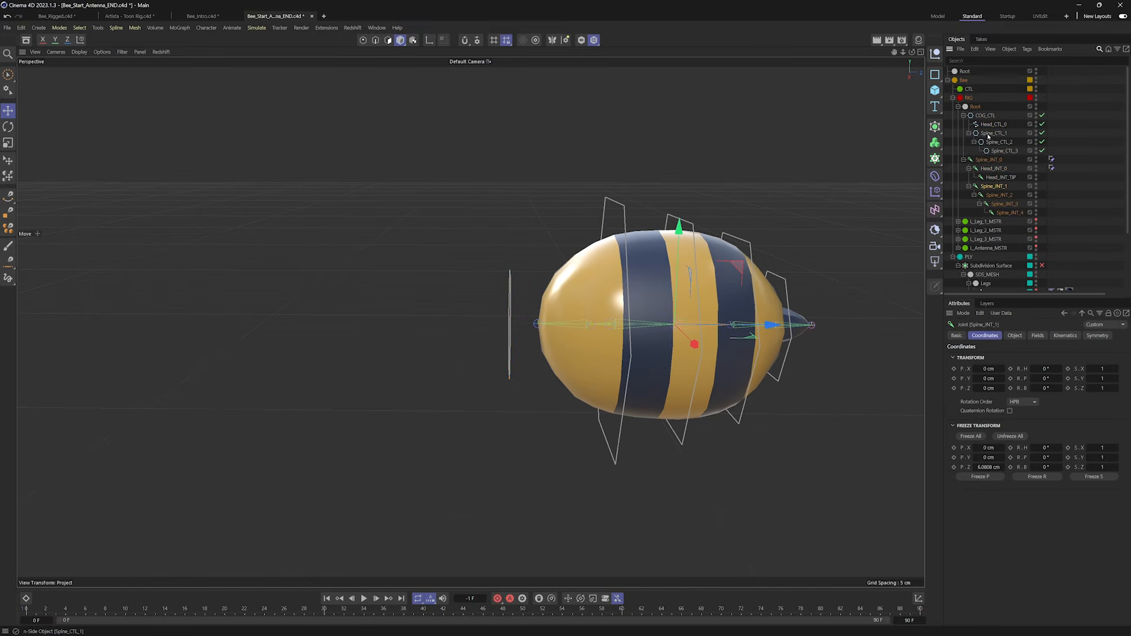
ctrl+click(990, 133)
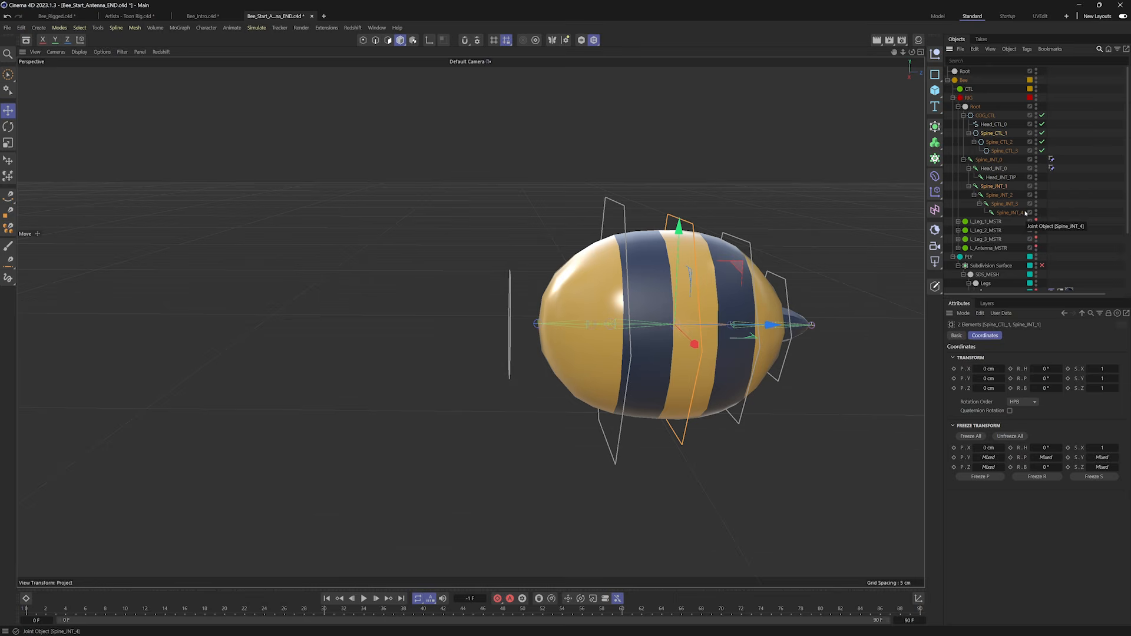
key(shift+c)
key(Return)
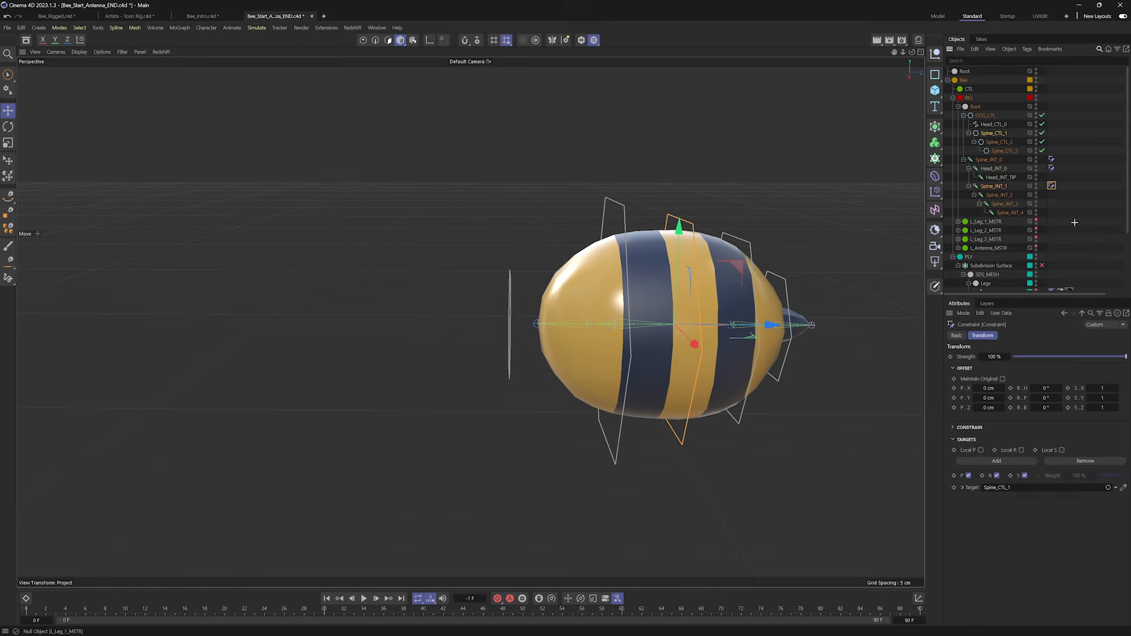
Add a Transform constraint to Spine_JNT_2 with Spine_CTL_2 as its target.
click(998, 195)
ctrl+click(995, 143)
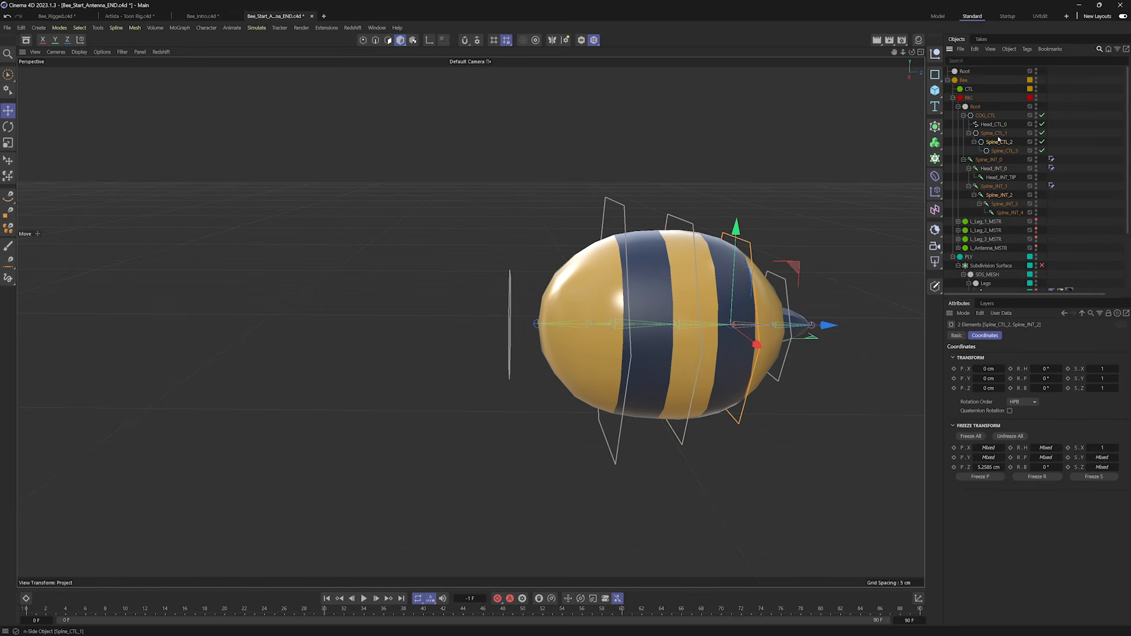
key(shift+c)
key(Return)
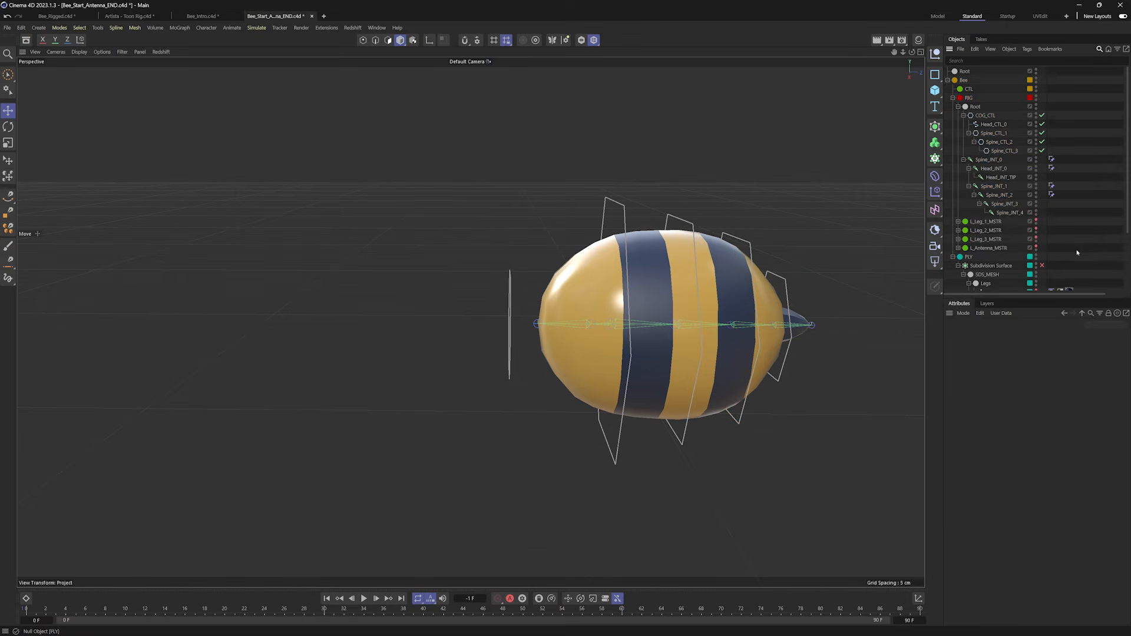
Add a Transform constraint to Spine_JNT_3 with Spine_CTL_3 as its target.
click(1004, 203)
ctrl+click(995, 151)
key(shift+c)
key(Return)
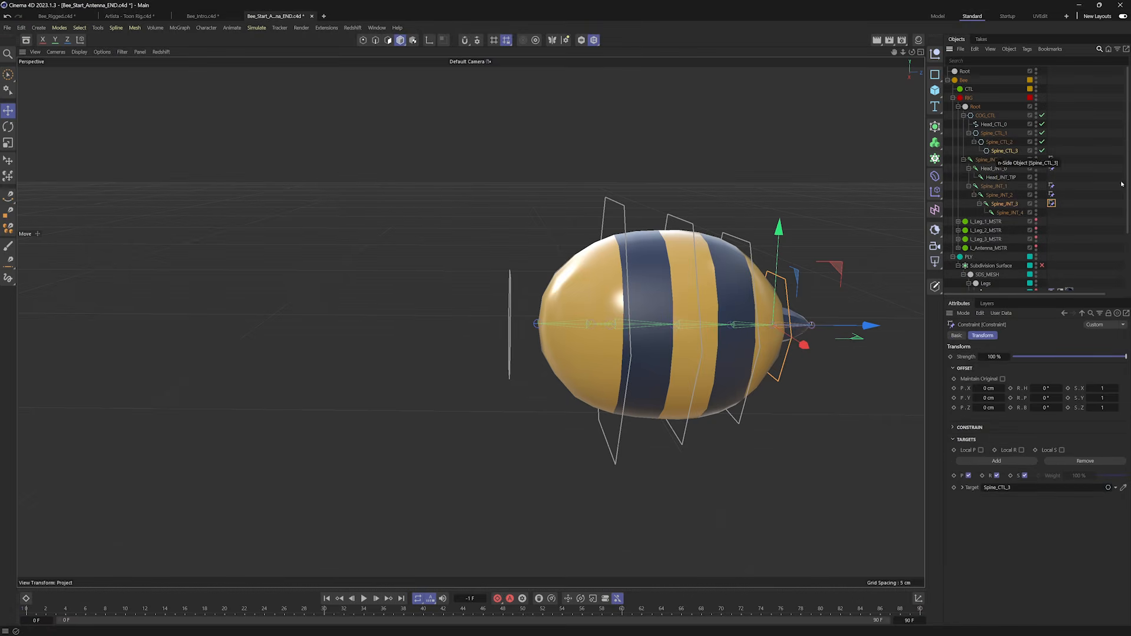
click(1090, 154)
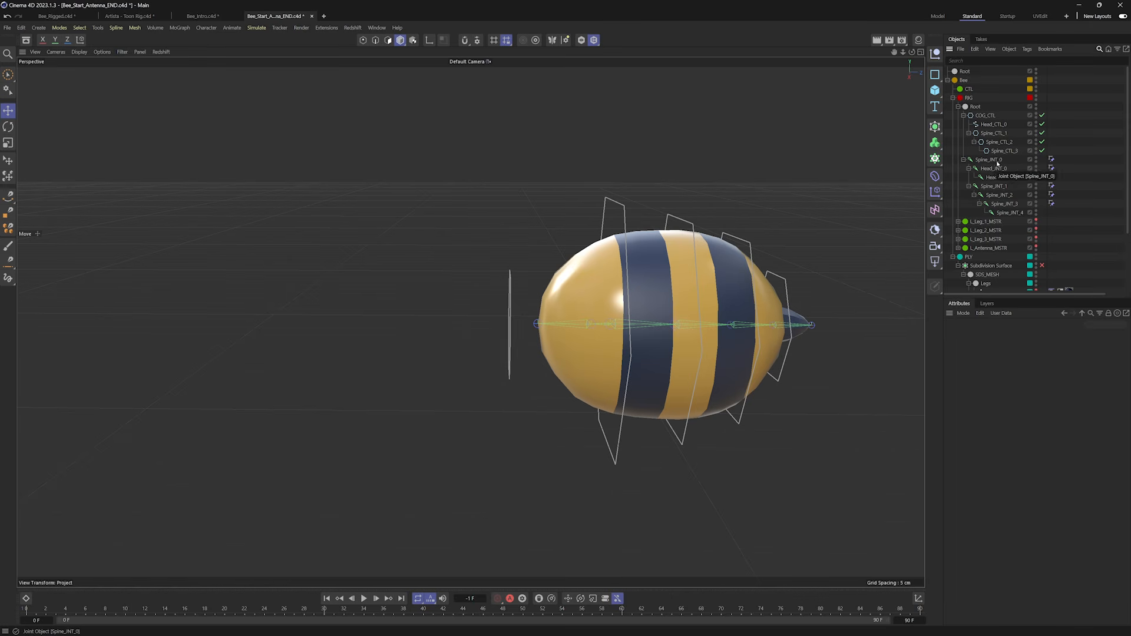
Rename the last spine joint, Spine_JNT_4, to Spine_JNT_TIP.
click(993, 168)
click(998, 177)
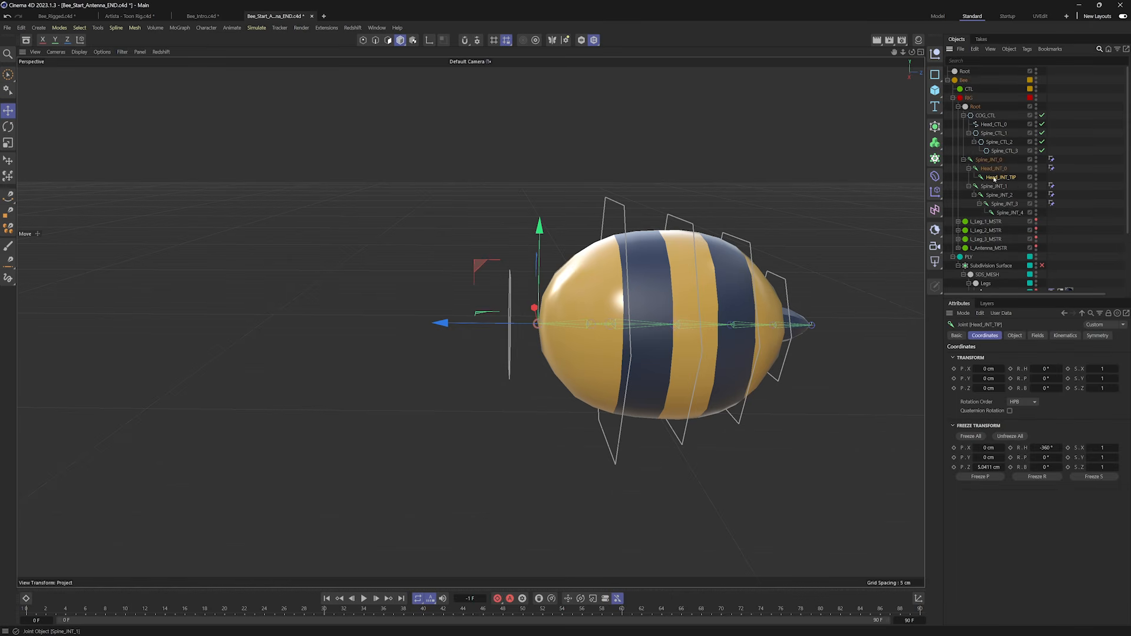
double_click(1008, 212)
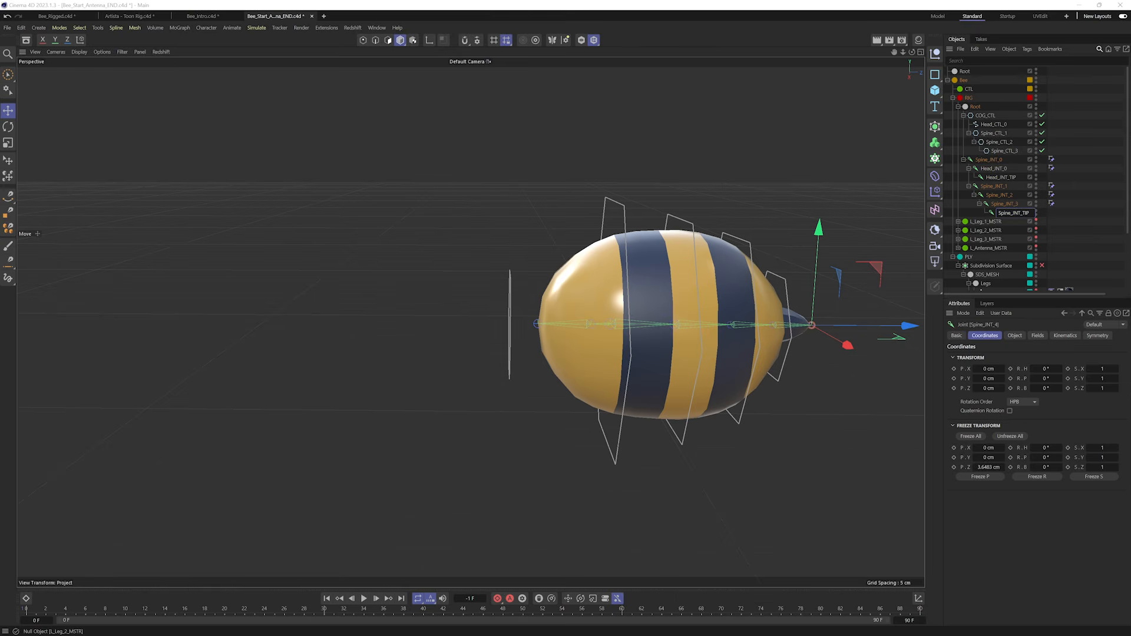
text(TIP)
key(Return)
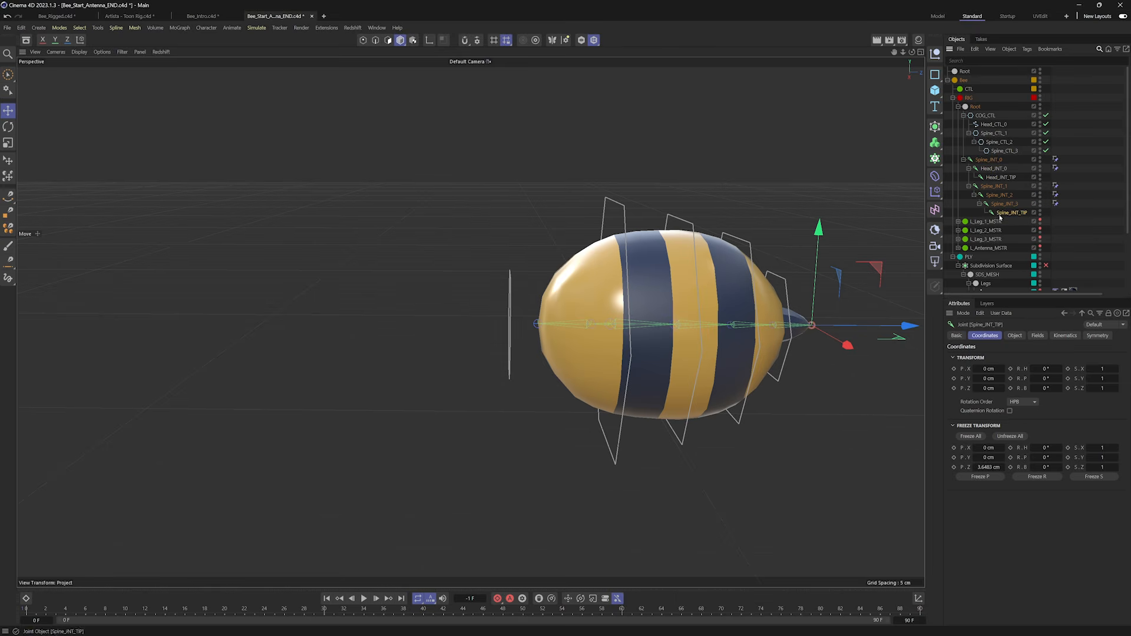
click(1075, 225)
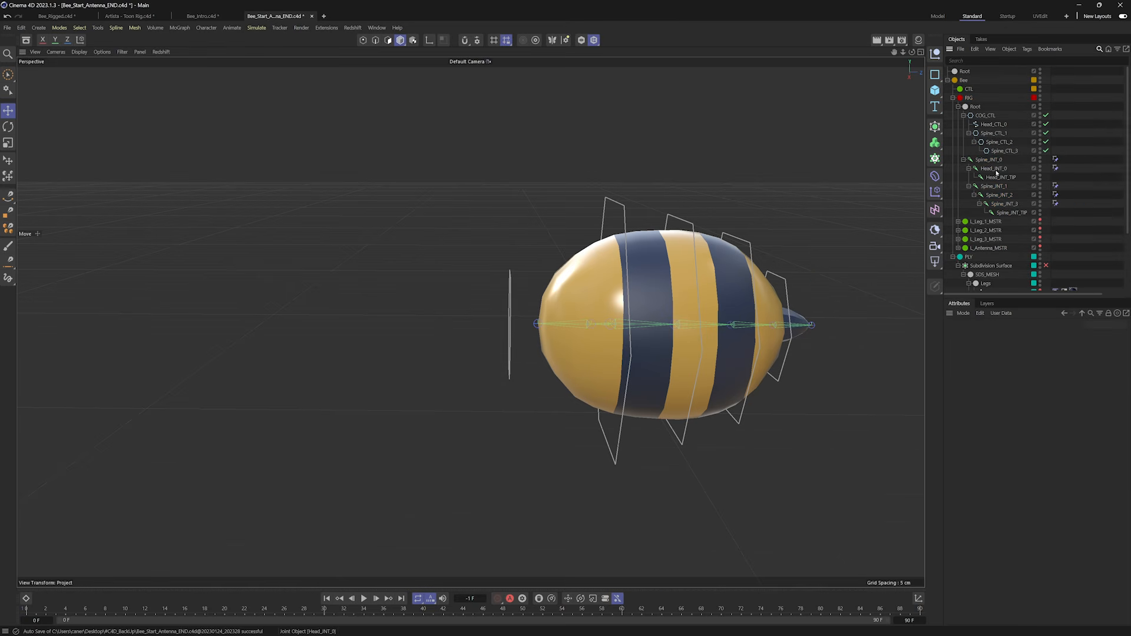
Test the FK setup by rotating COG_CTL and the spine controllers together, and undo the rotations.
click(983, 115)
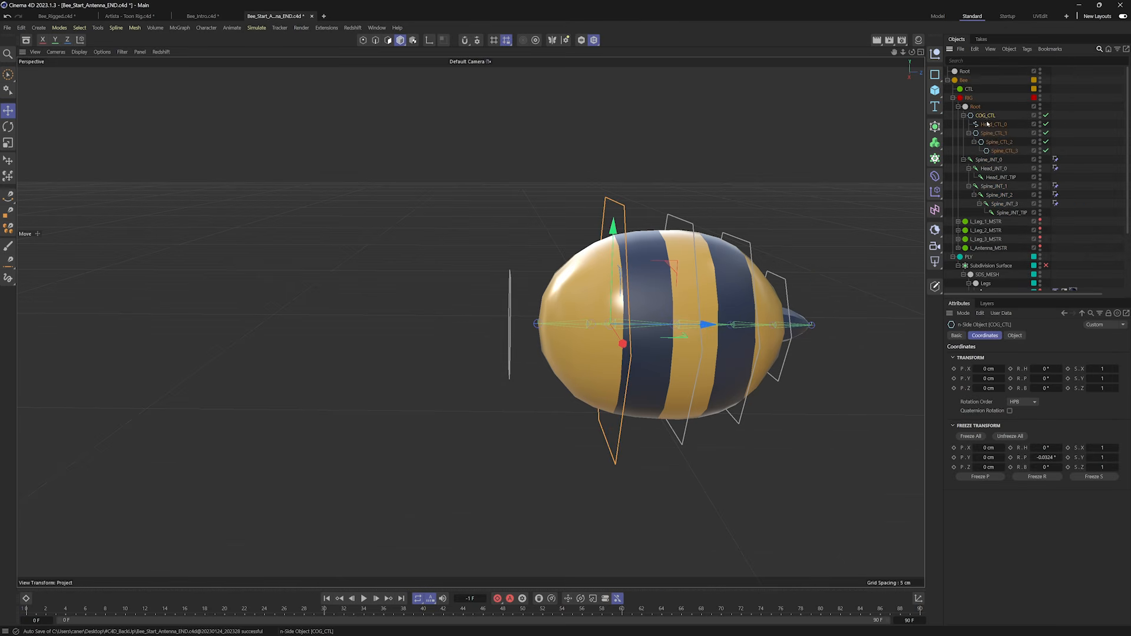
shift+click(997, 150)
click(988, 124)
click(985, 116)
ctrl+click(986, 134)
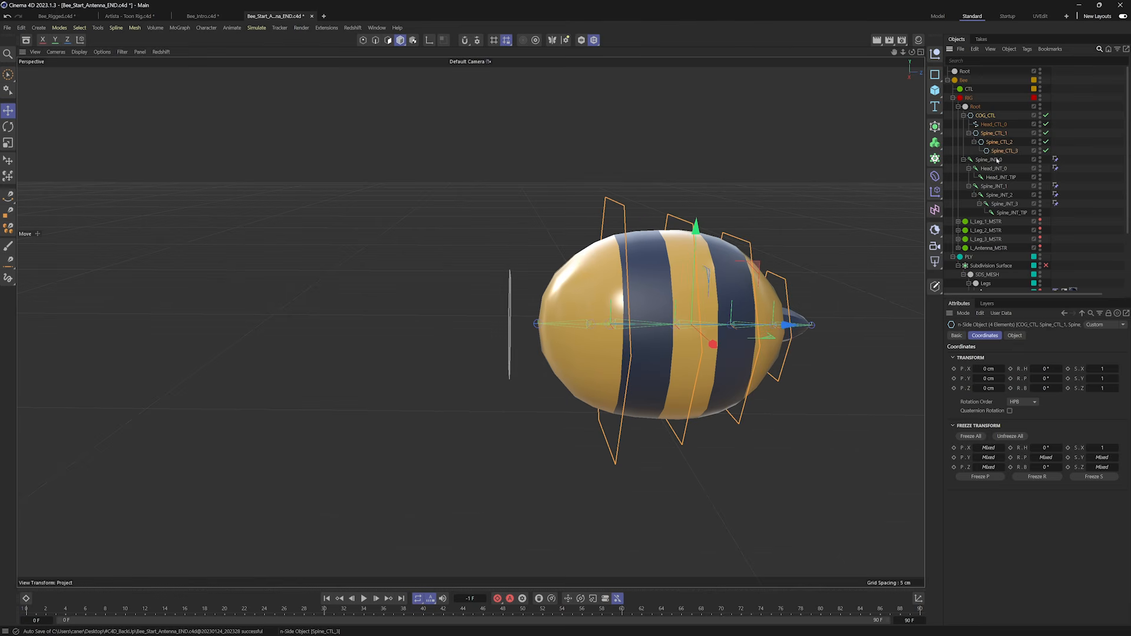
key(r)
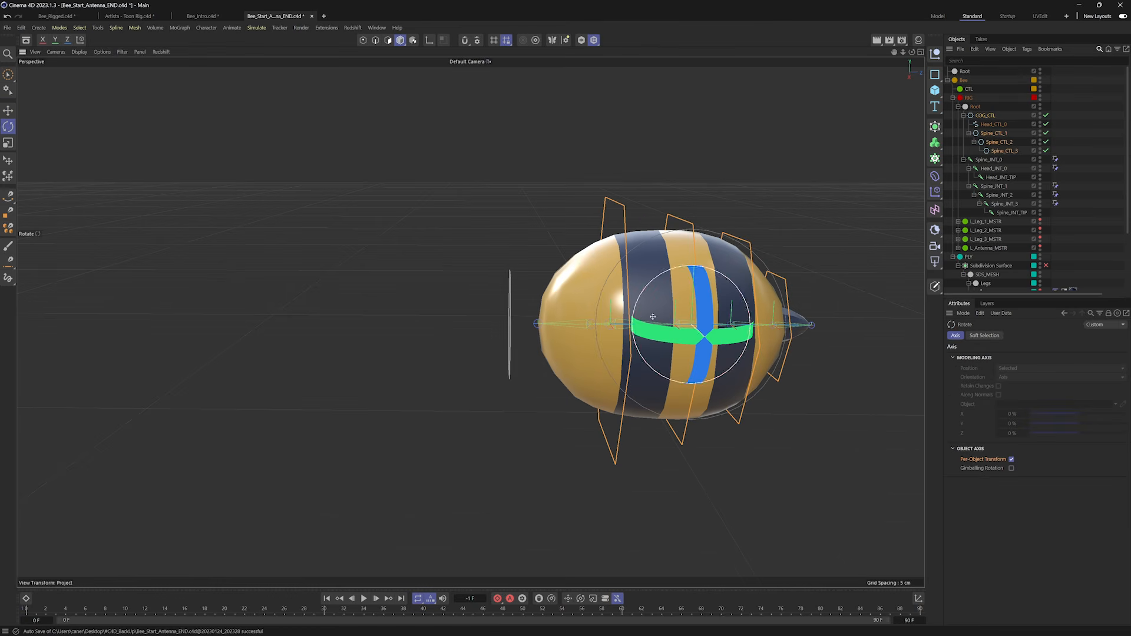
alt+drag(657, 259, 707, 297)
click(600, 283)
key(ctrl+z)
drag(631, 340, 602, 325)
key(ctrl+z)
alt+drag(469, 322, 530, 322)
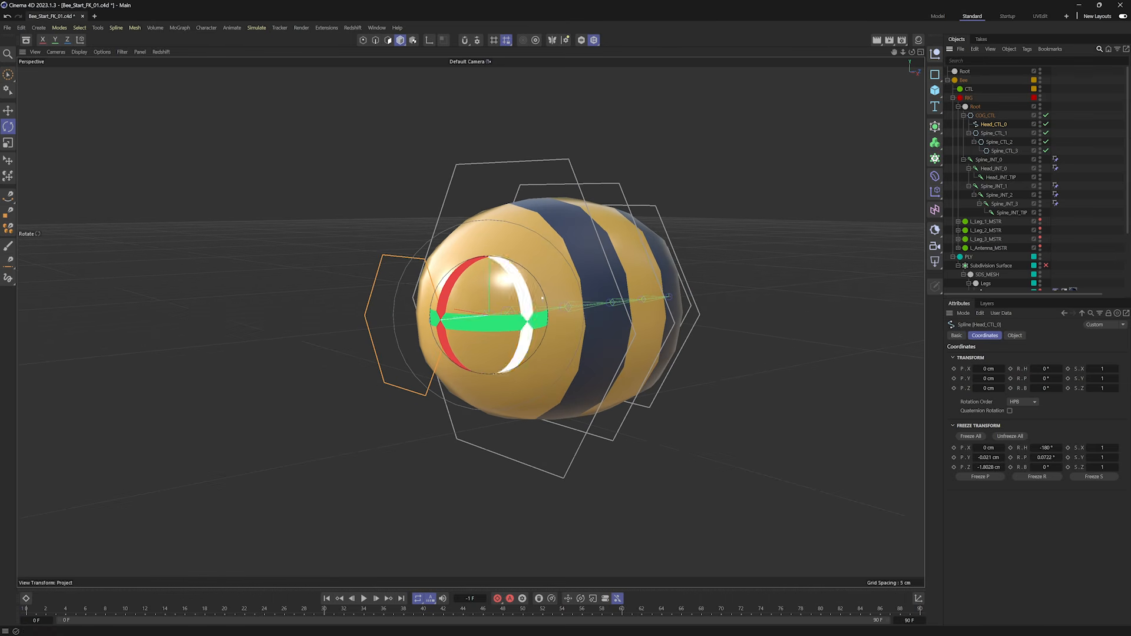
Show the three leg masters and the antenna master in the viewport, and hide them again.
alt+middle_drag(548, 299, 580, 283)
alt+drag(579, 283, 527, 296)
alt+middle_drag(527, 295, 498, 311)
scroll(1023, 202, down, 5)
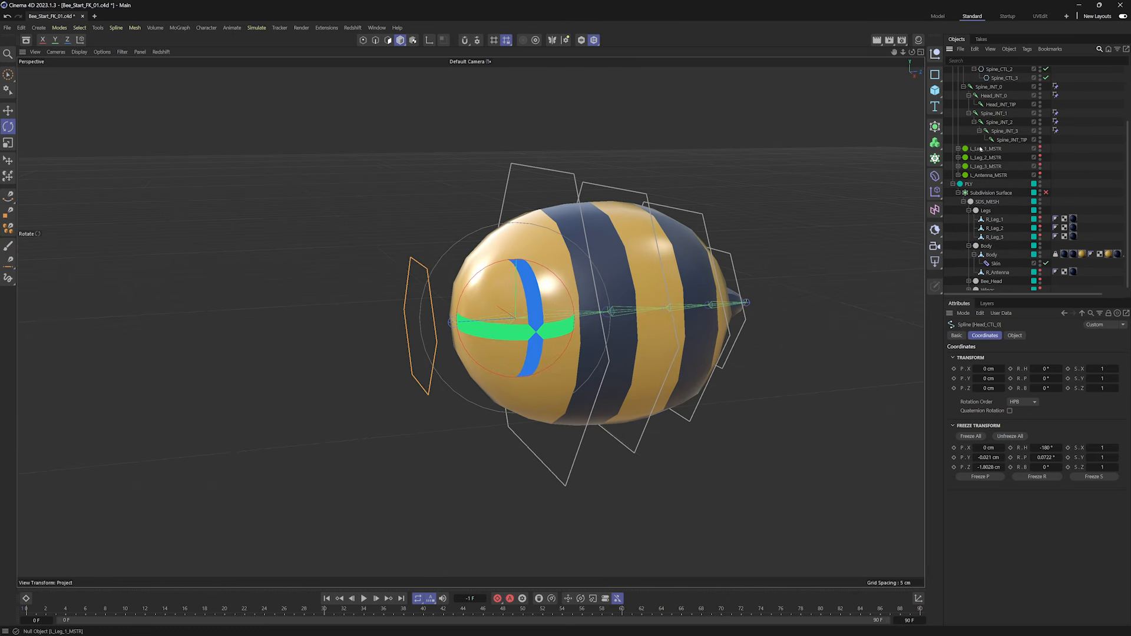
drag(1041, 154, 1040, 147)
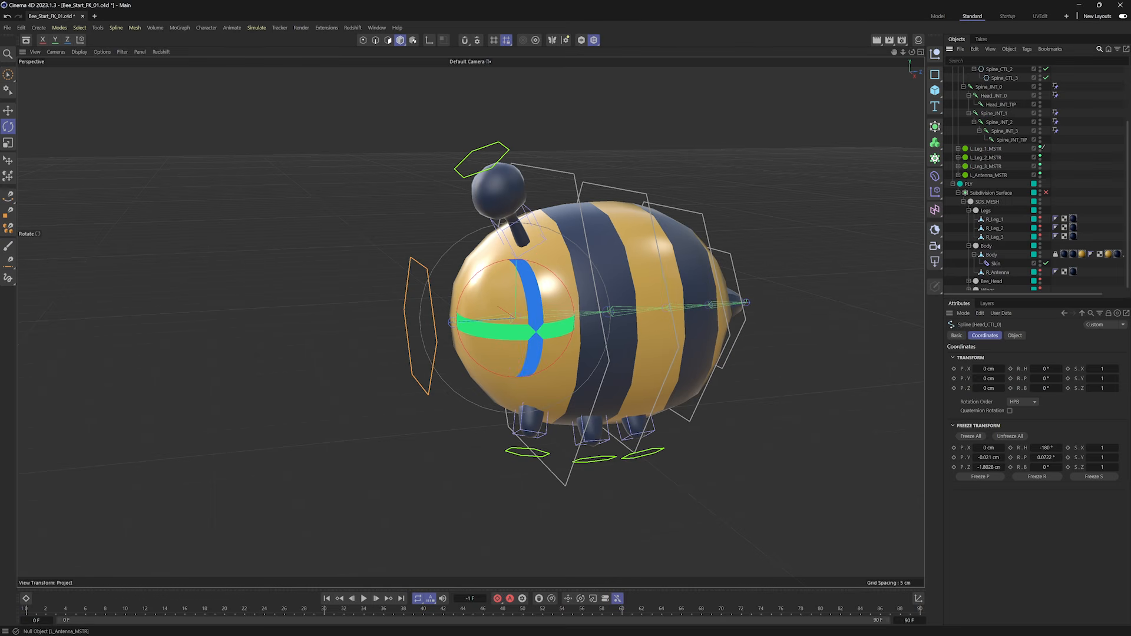
drag(1043, 151, 1041, 148)
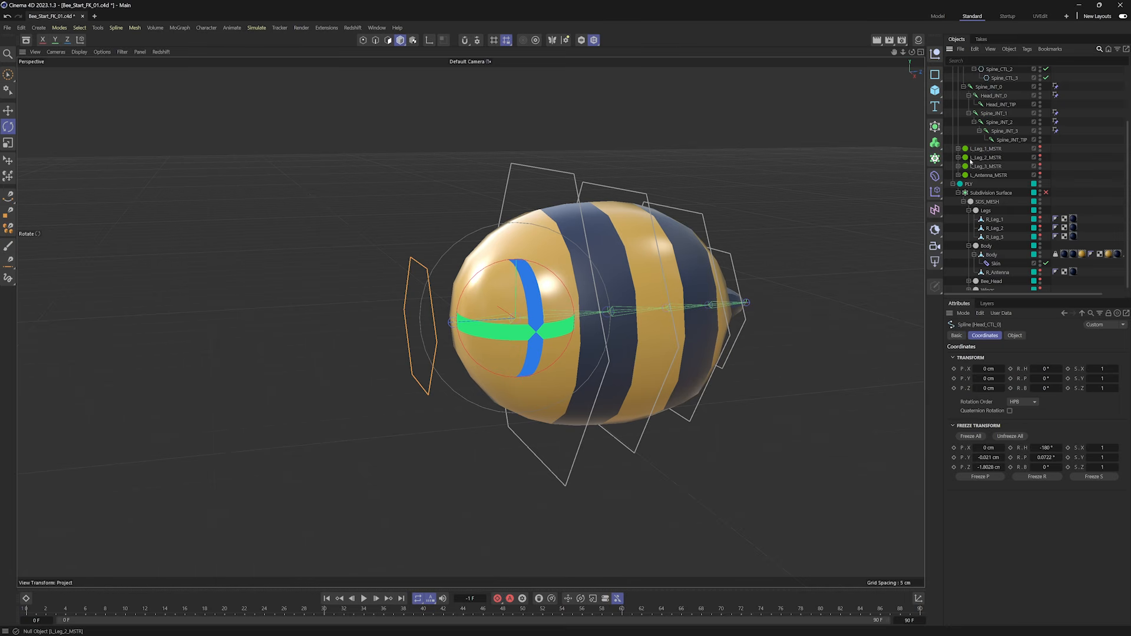
Make the Bee_Head group visible in the viewport.
scroll(1079, 192, down, 1)
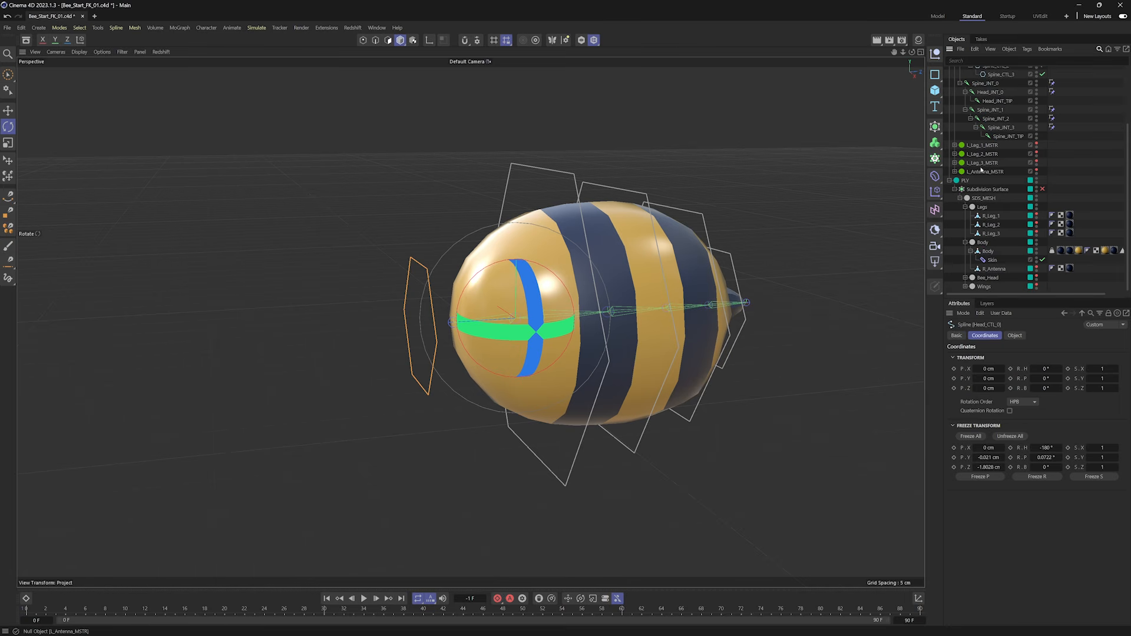
middle_drag(1043, 152, 1067, 153)
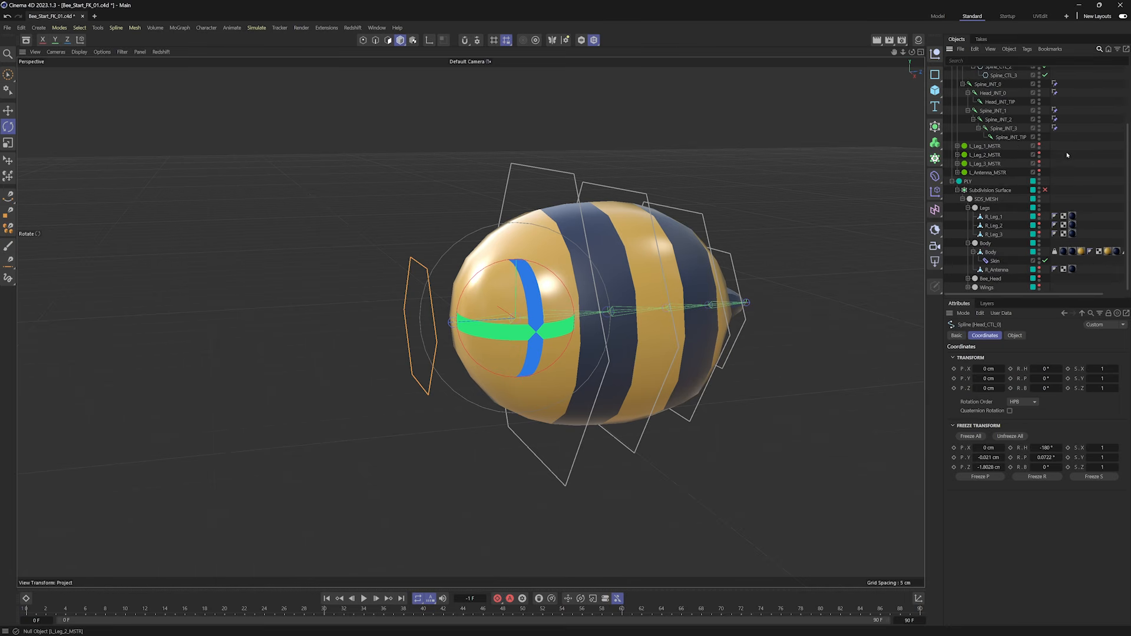
click(990, 278)
click(1031, 276)
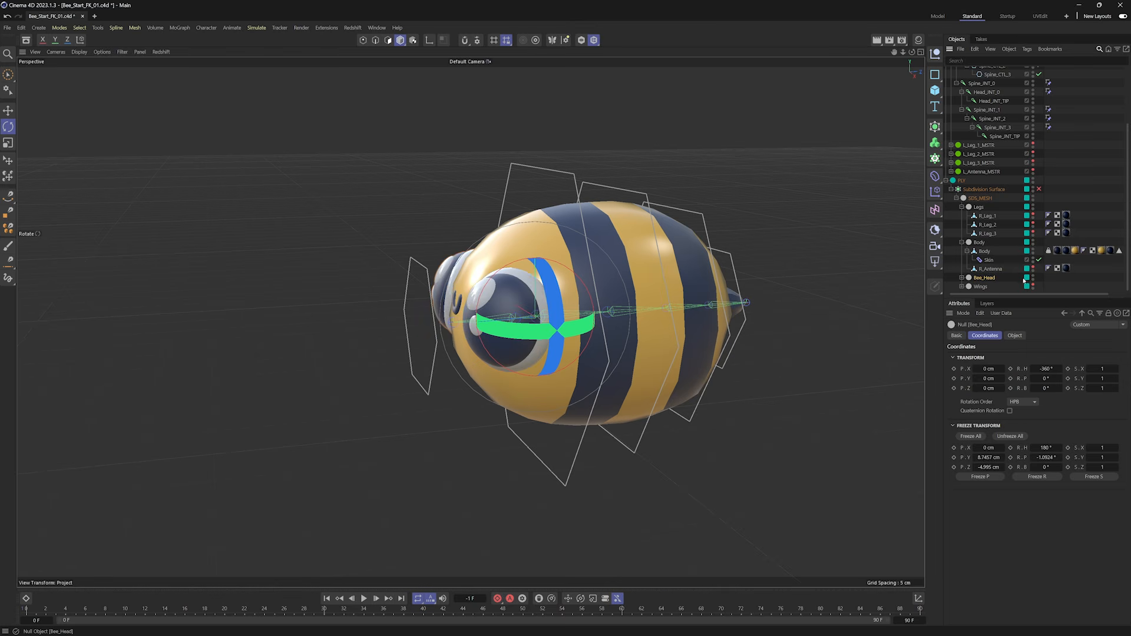
Create a null, place it at the end of the Body group just above Bee_Head, and select Bee_Head.
click(406, 265)
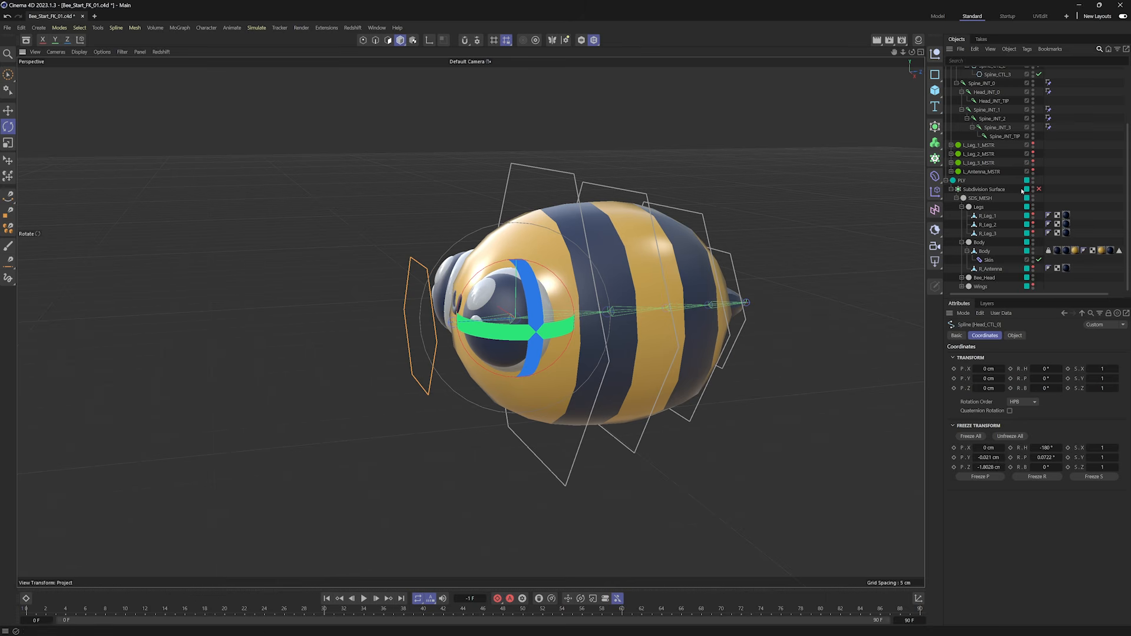
click(934, 54)
drag(962, 70, 991, 275)
click(990, 278)
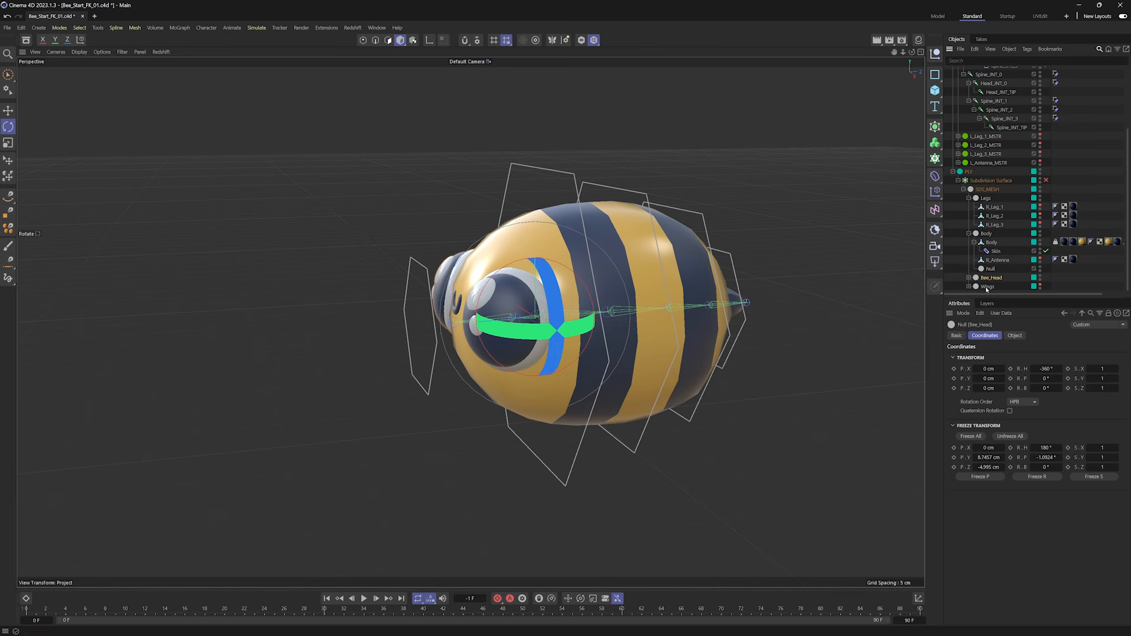
Add a Transform Constraint to the new null under Body, targeting the head control Head_CTL_0.
click(990, 268)
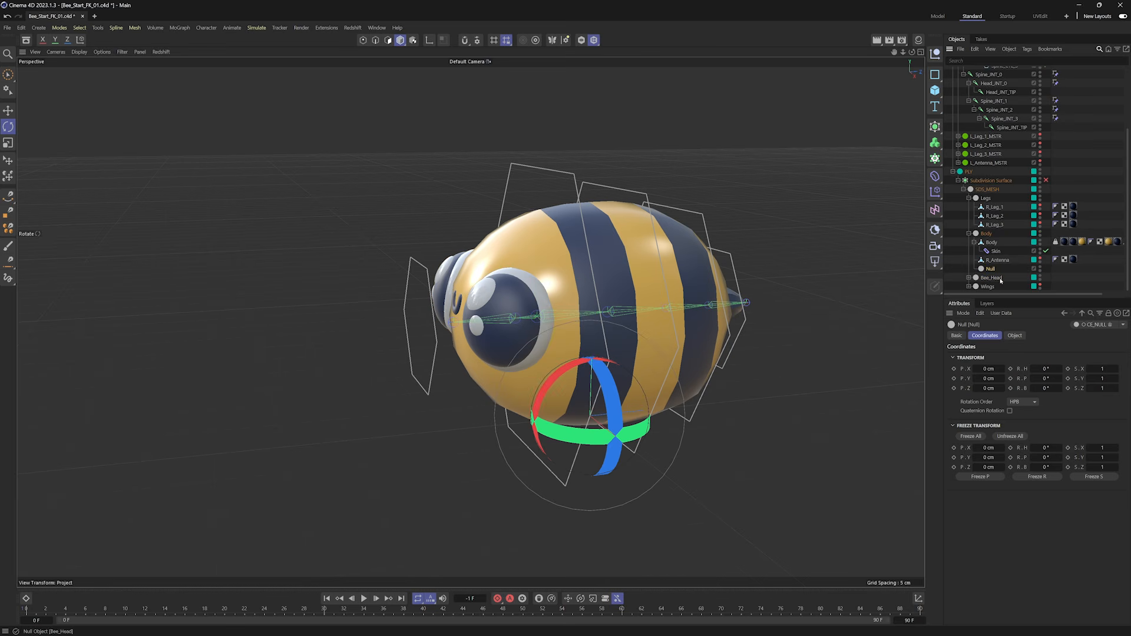
key(e)
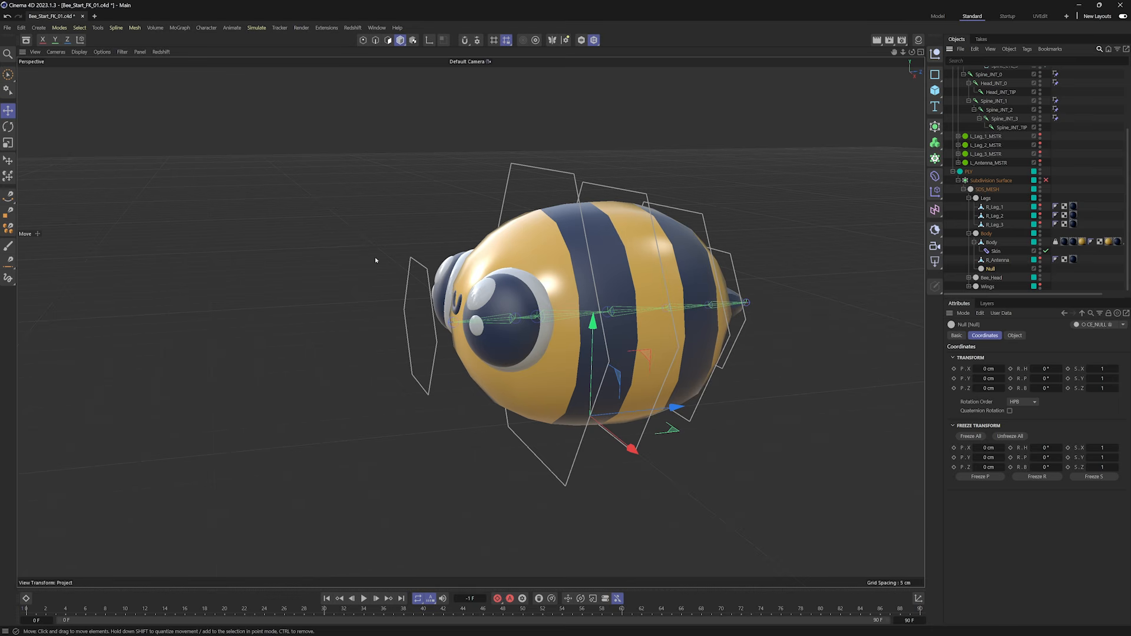
shift+click(407, 273)
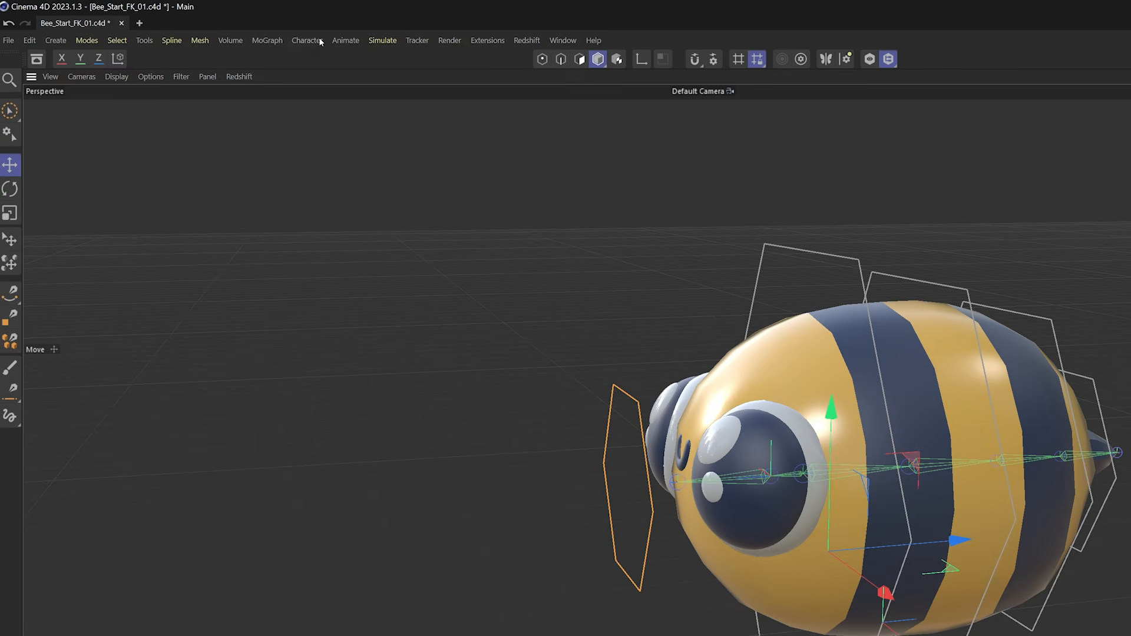
click(306, 41)
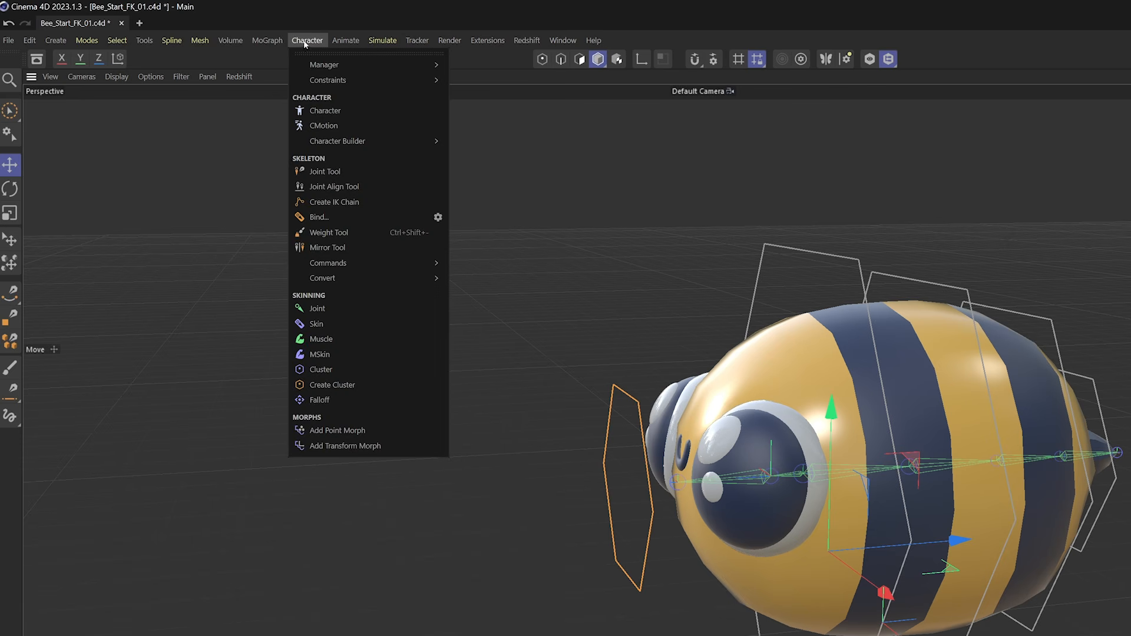
mouse_move(417, 82)
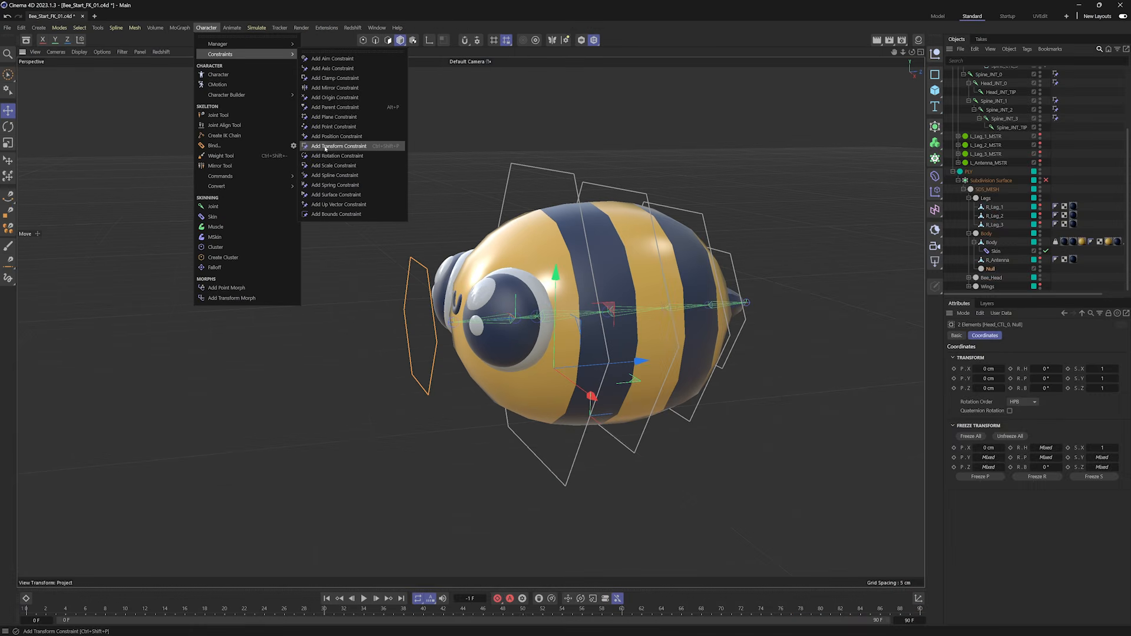
click(324, 146)
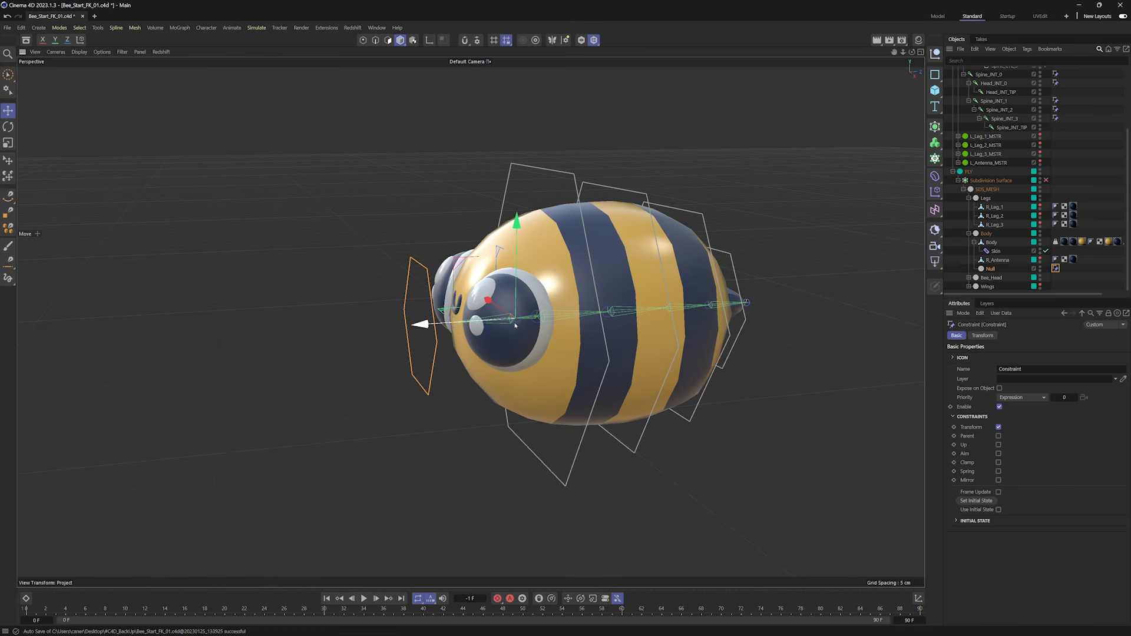
Undo and redo the constraint to compare the null's placement, and check the constraint's transform target.
click(7, 16)
click(19, 16)
click(7, 16)
click(18, 17)
click(982, 335)
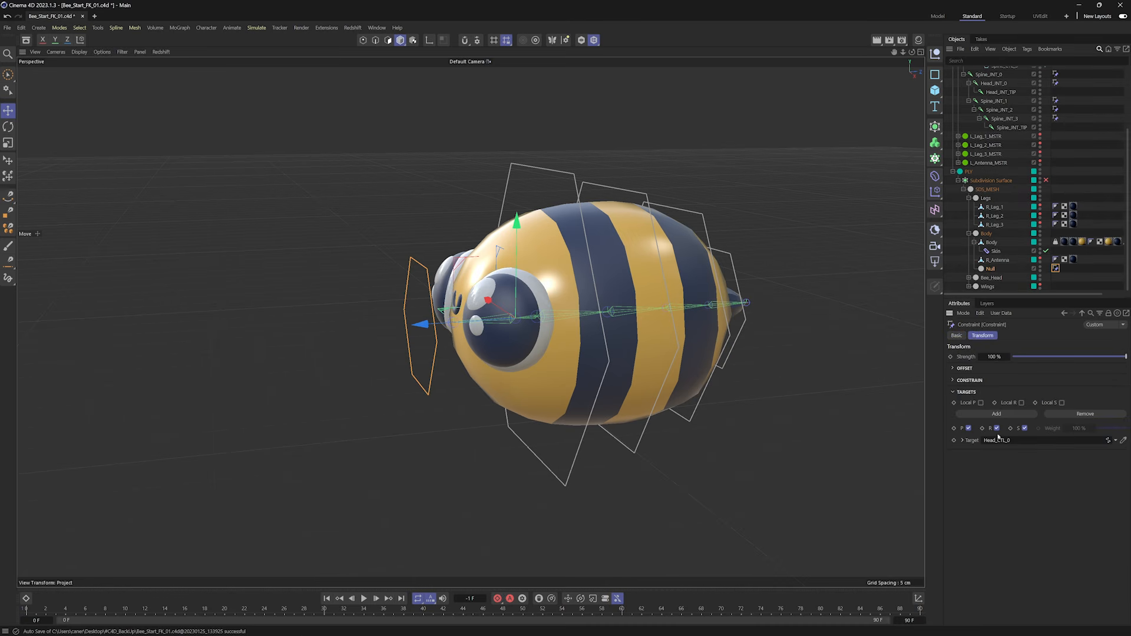
Rename the constrained null as Bee_Head_CNST.
double_click(990, 269)
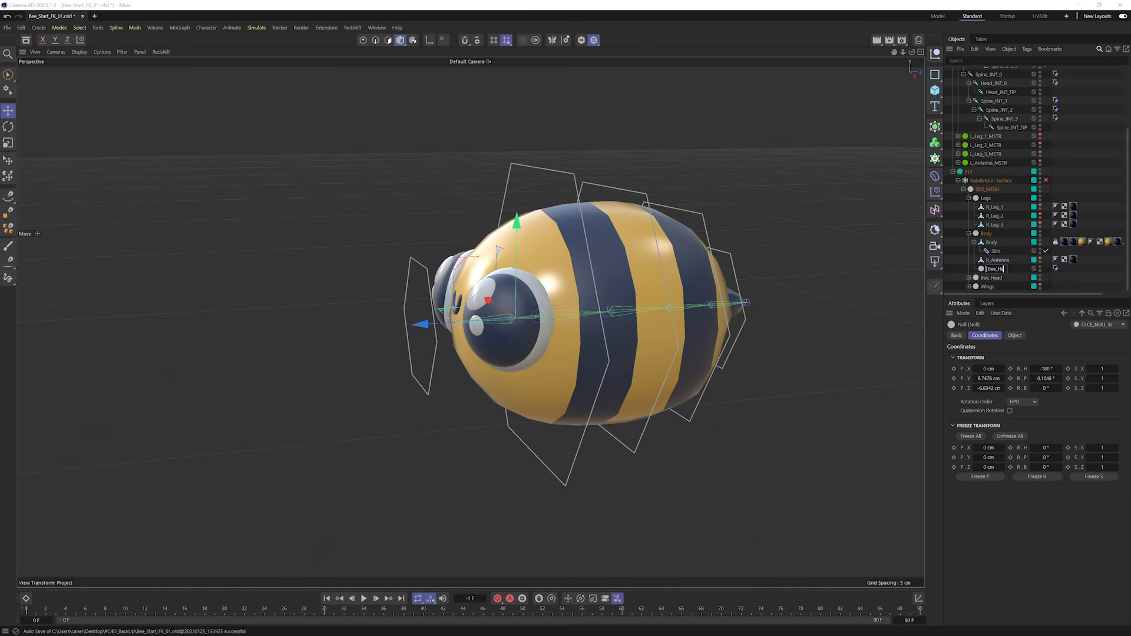
text(_CNST)
key(Return)
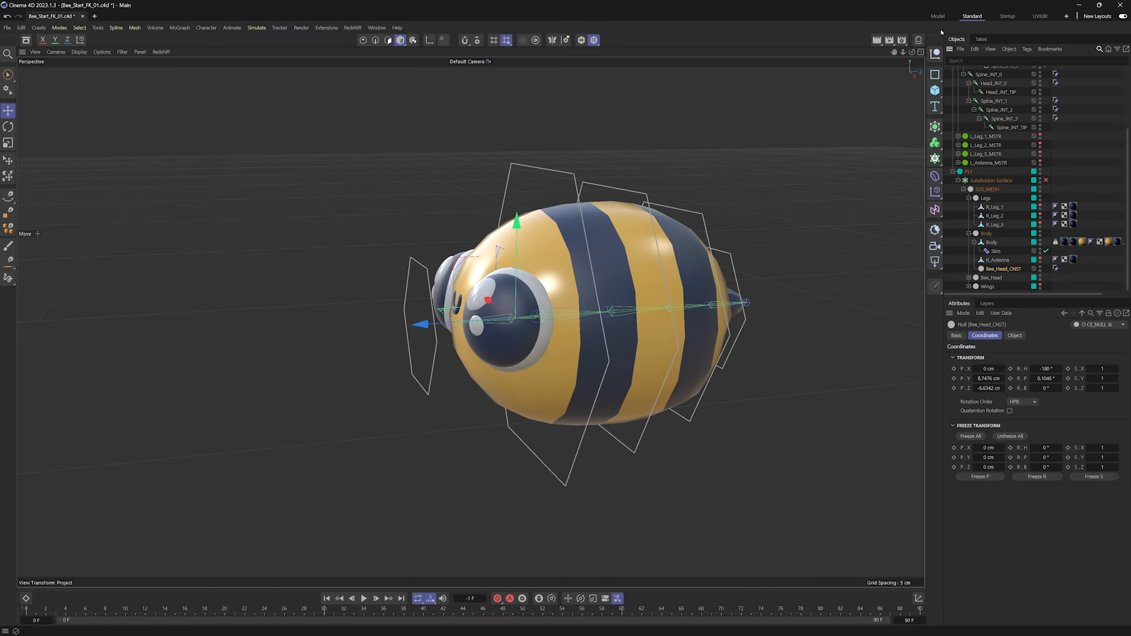
Move Smile and Eyes Symmetry from Bee_Head into Bee_Head_CNST and delete the emptied Bee_Head null.
click(968, 277)
scroll(995, 287, down, 1)
click(994, 277)
shift+click(988, 270)
drag(988, 270, 993, 254)
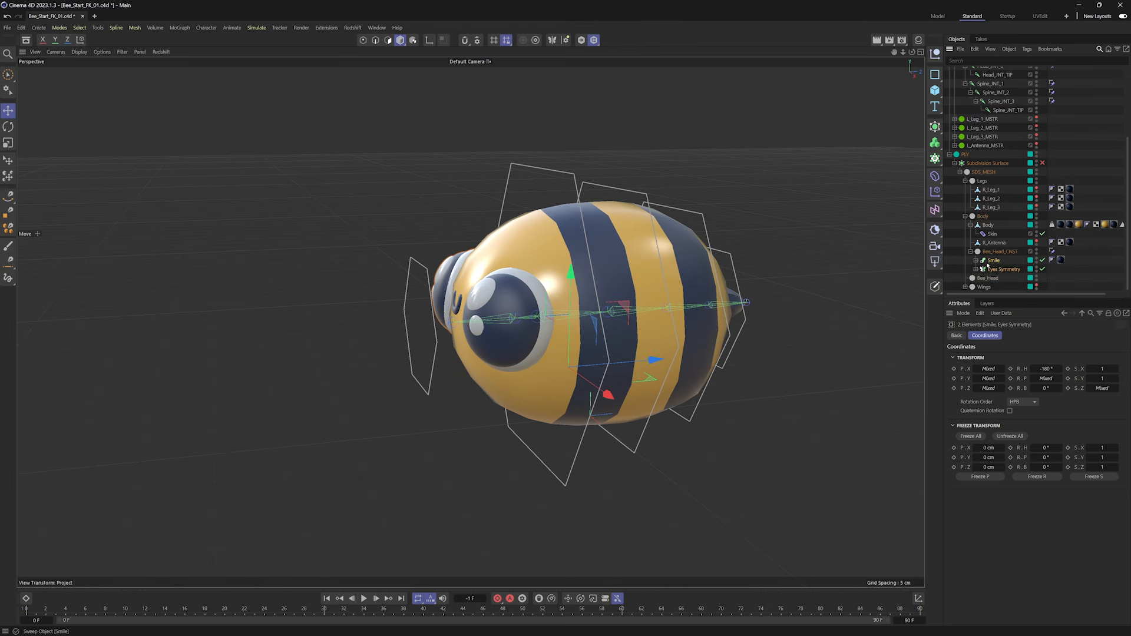
click(989, 278)
key(Delete)
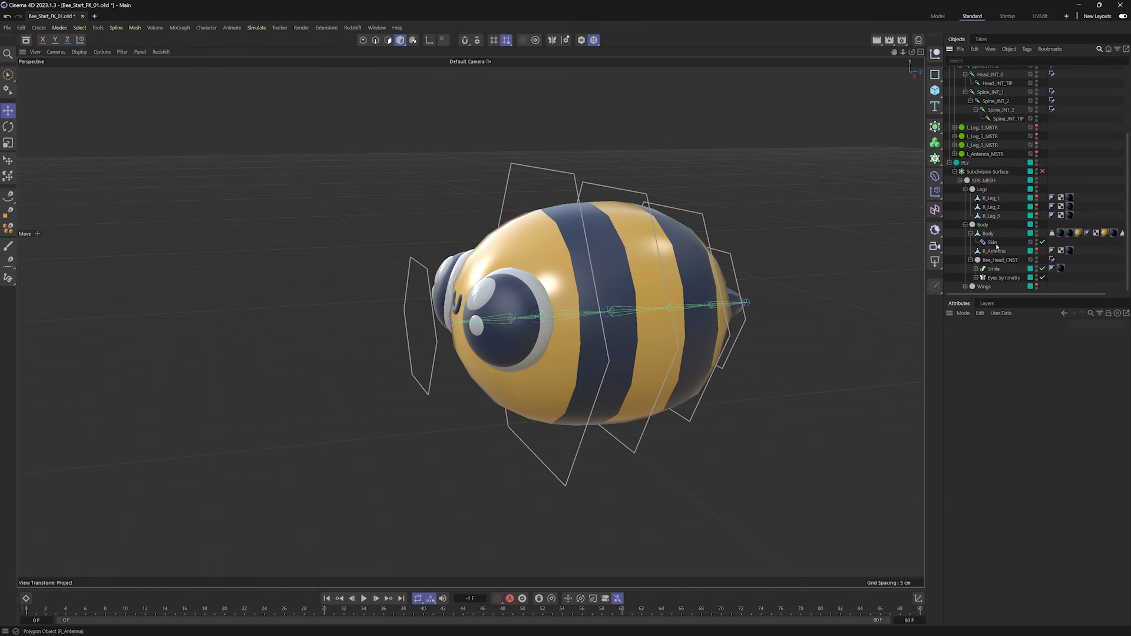
Rotate the head control Head_CTL_0 to test whether the eyes and smile follow, and undo the test rotations.
click(410, 259)
alt+drag(436, 303, 583, 308)
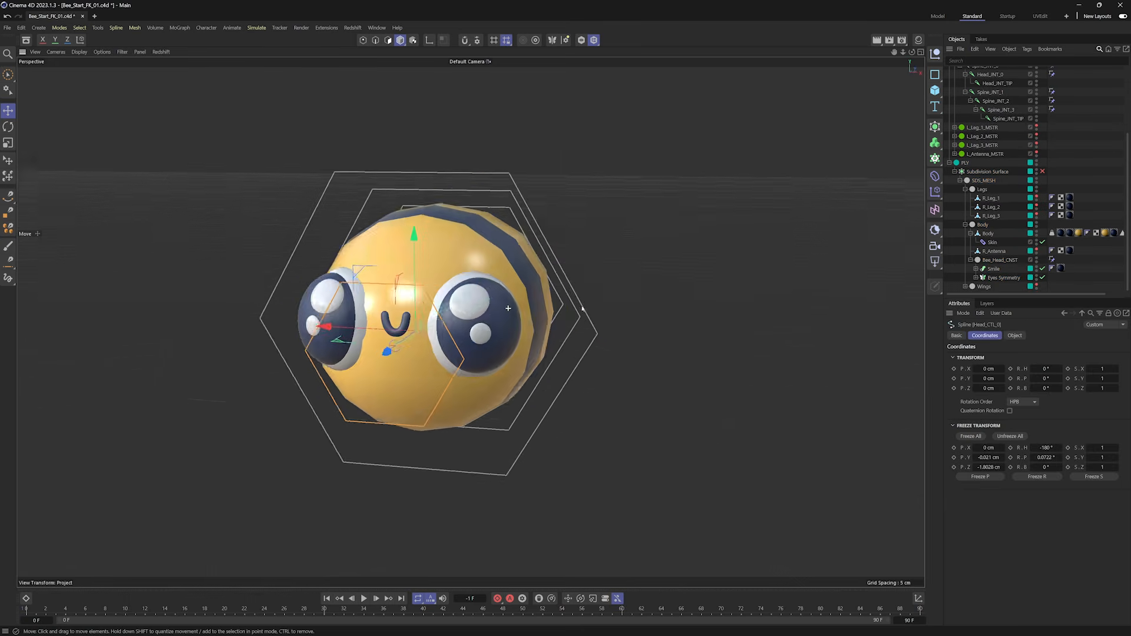
alt+middle_drag(448, 339, 592, 321)
key(r)
alt+drag(592, 321, 511, 319)
key(ctrl+z)
drag(597, 353, 633, 344)
key(ctrl+z)
alt+drag(701, 283, 648, 299)
alt+drag(798, 204, 537, 295)
click(635, 372)
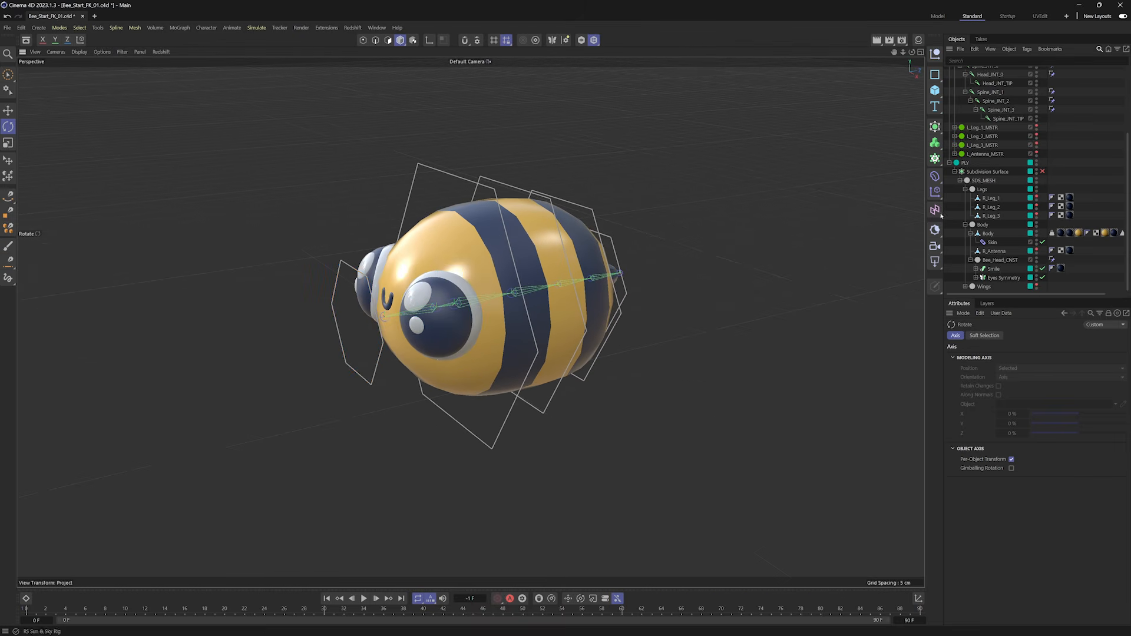
Rename the Root null inside the RIG group as Spine_MSTR.
scroll(1033, 114, up, 5)
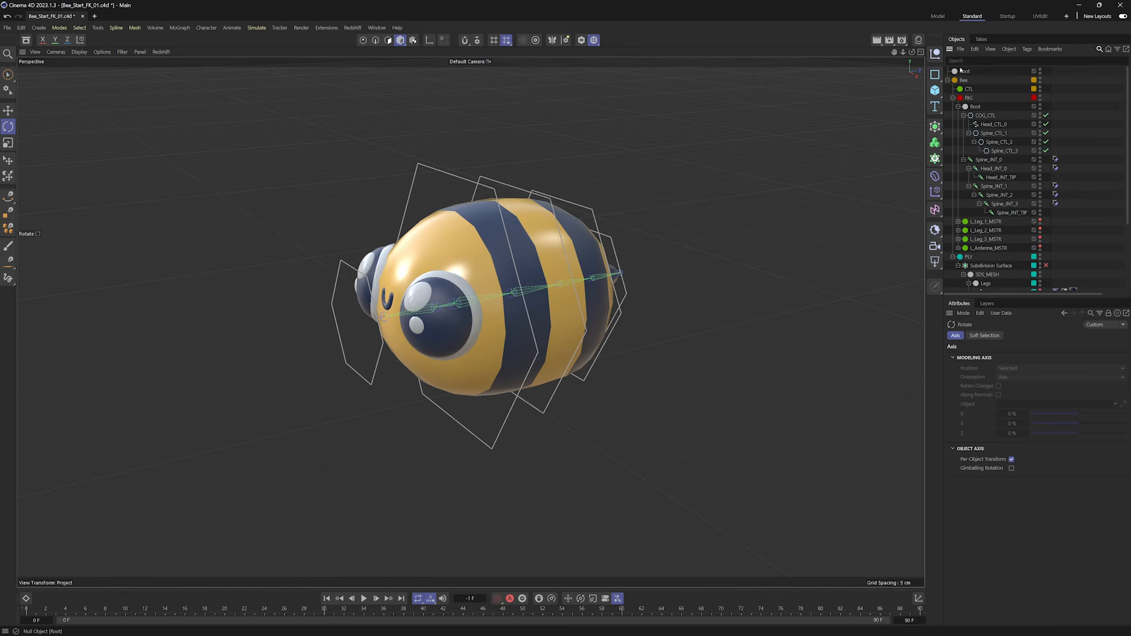
click(975, 106)
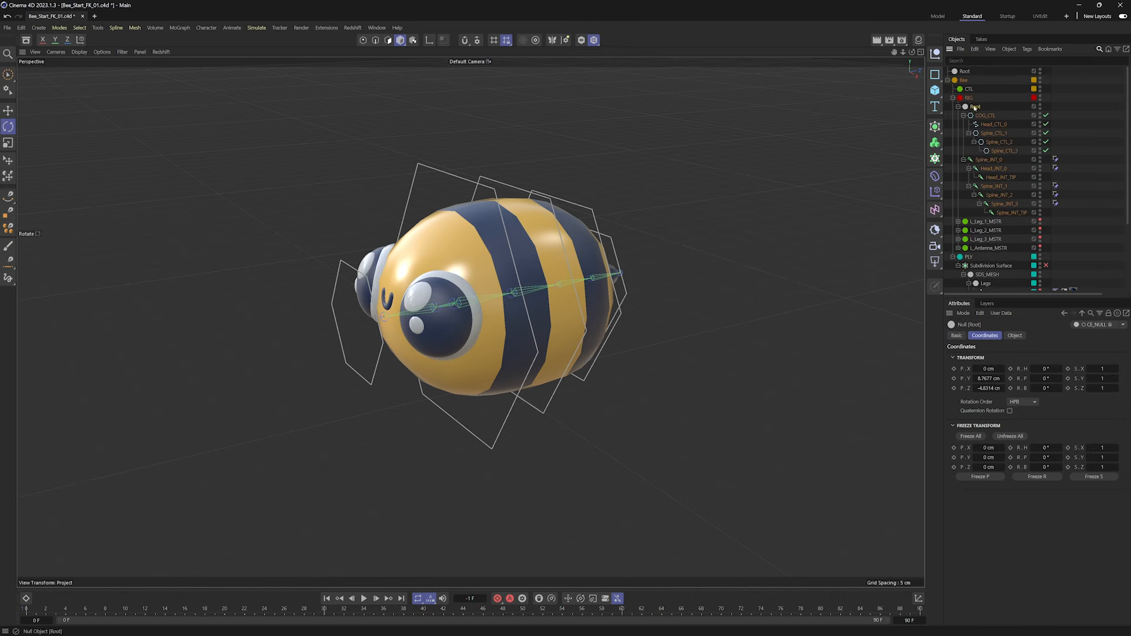
double_click(975, 106)
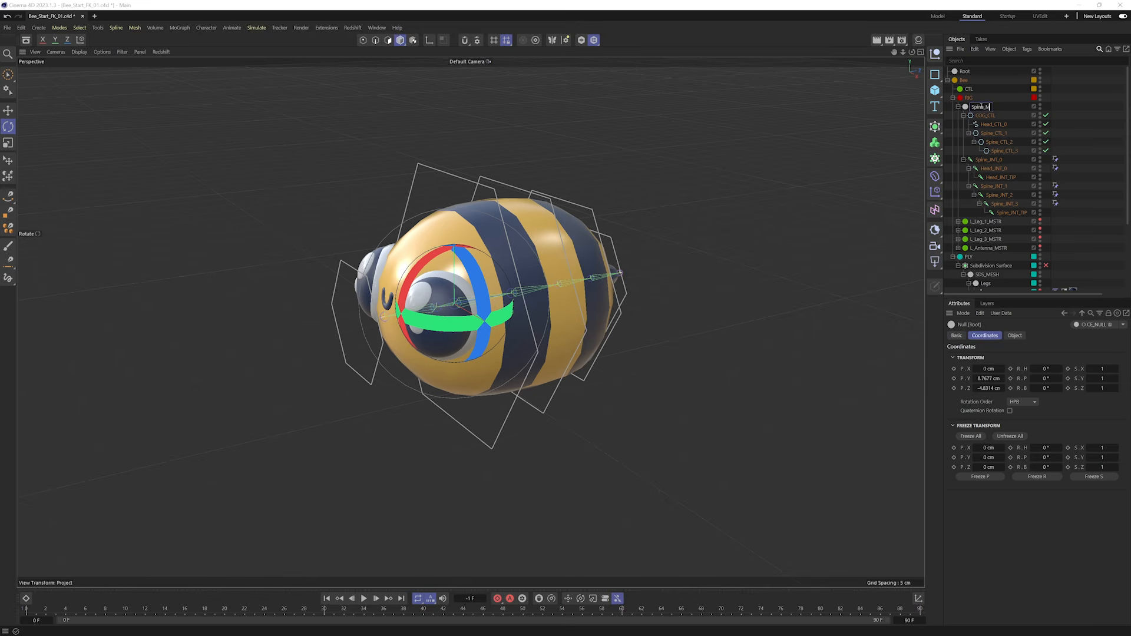
text(Spine_MSTR)
key(Return)
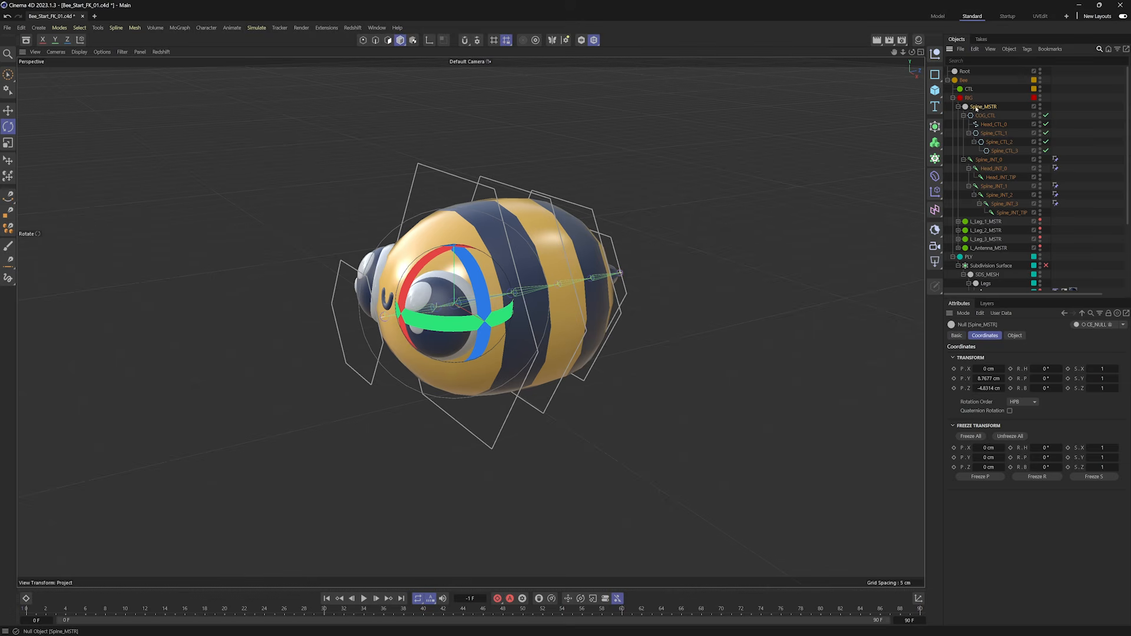
Set the display color of Spine_MSTR and all its children to Automatic with hue 45°, saturation 100% and value 100%.
middle_click(976, 107)
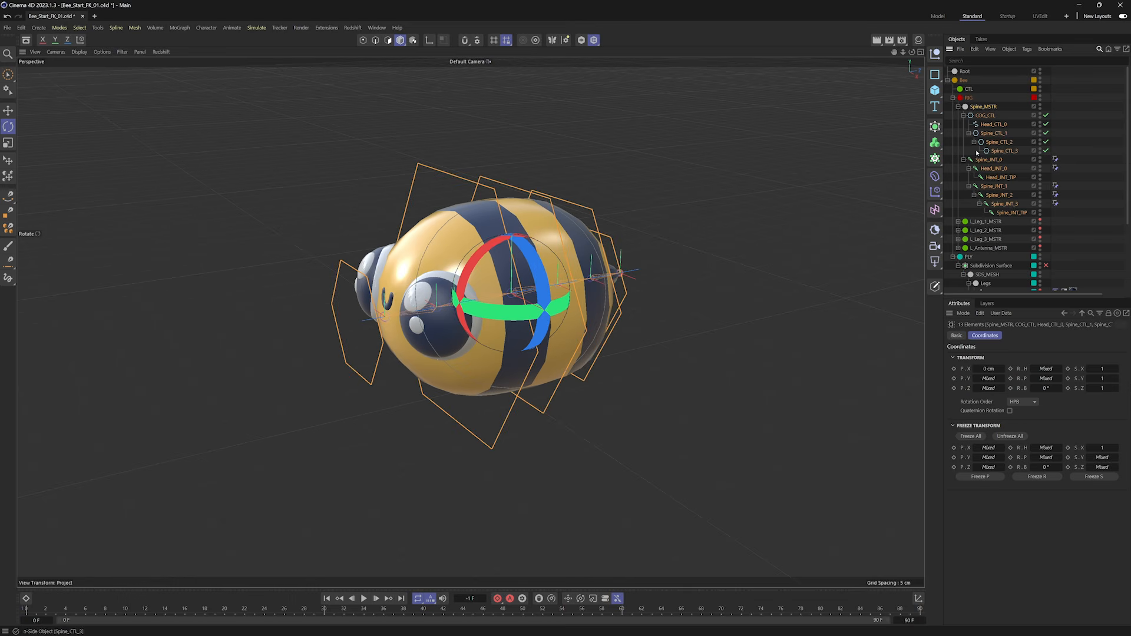
click(956, 336)
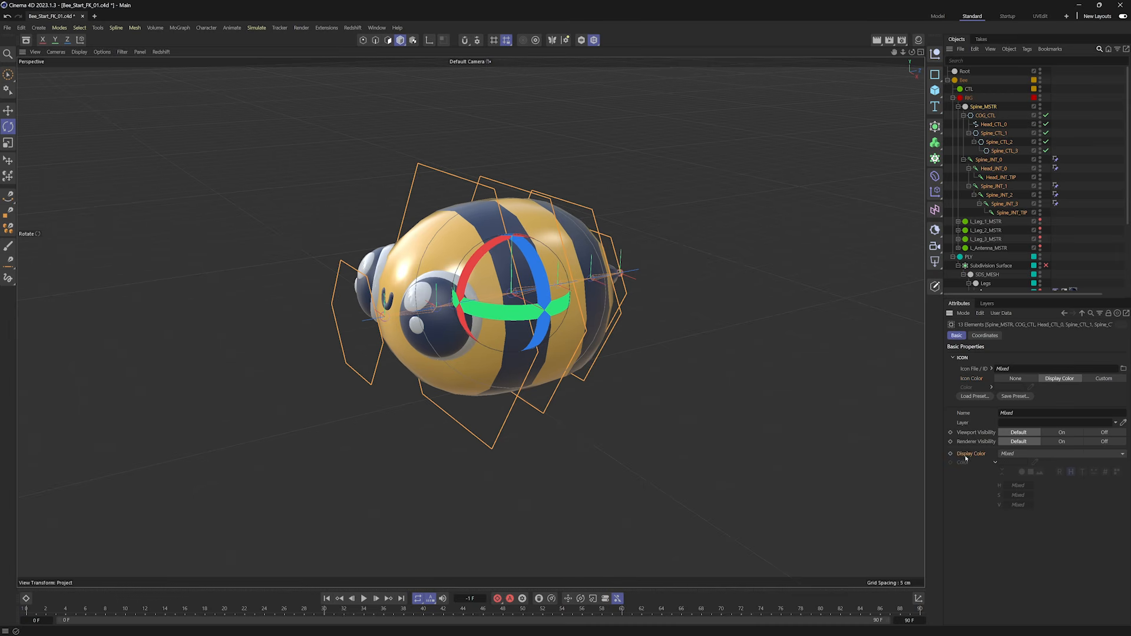
click(1007, 453)
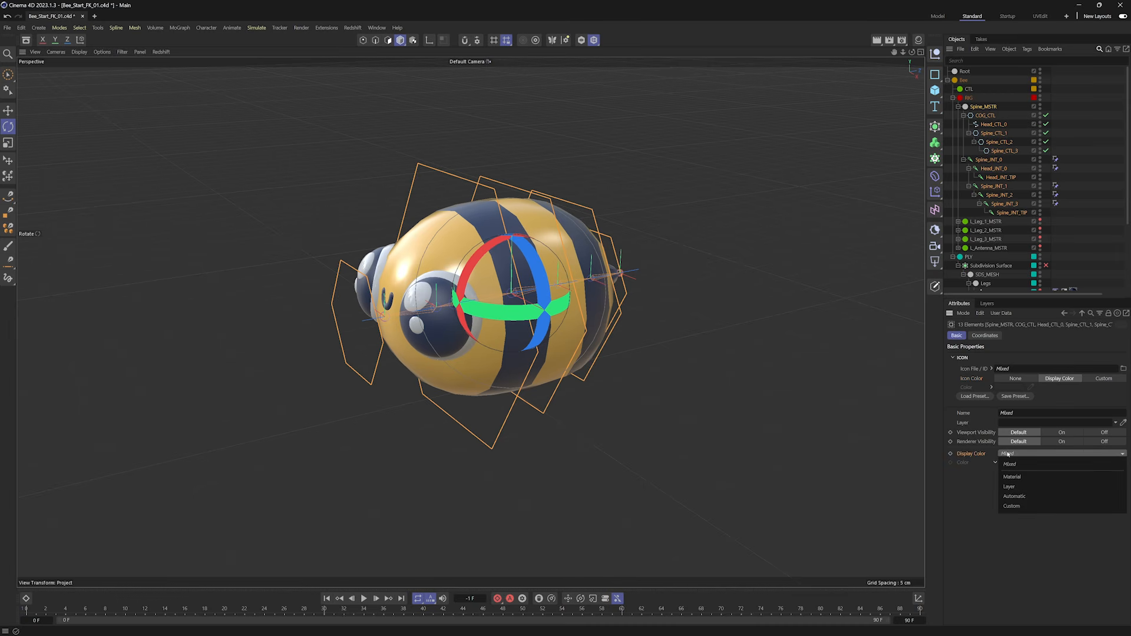
click(1006, 495)
click(1017, 484)
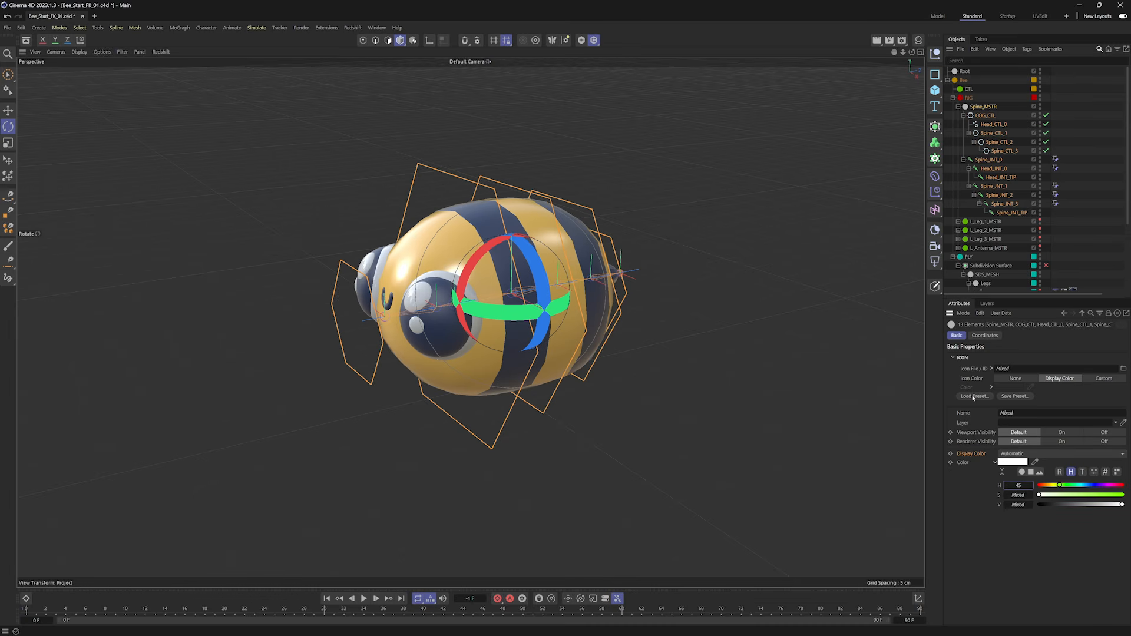
key(Tab)
key(Return)
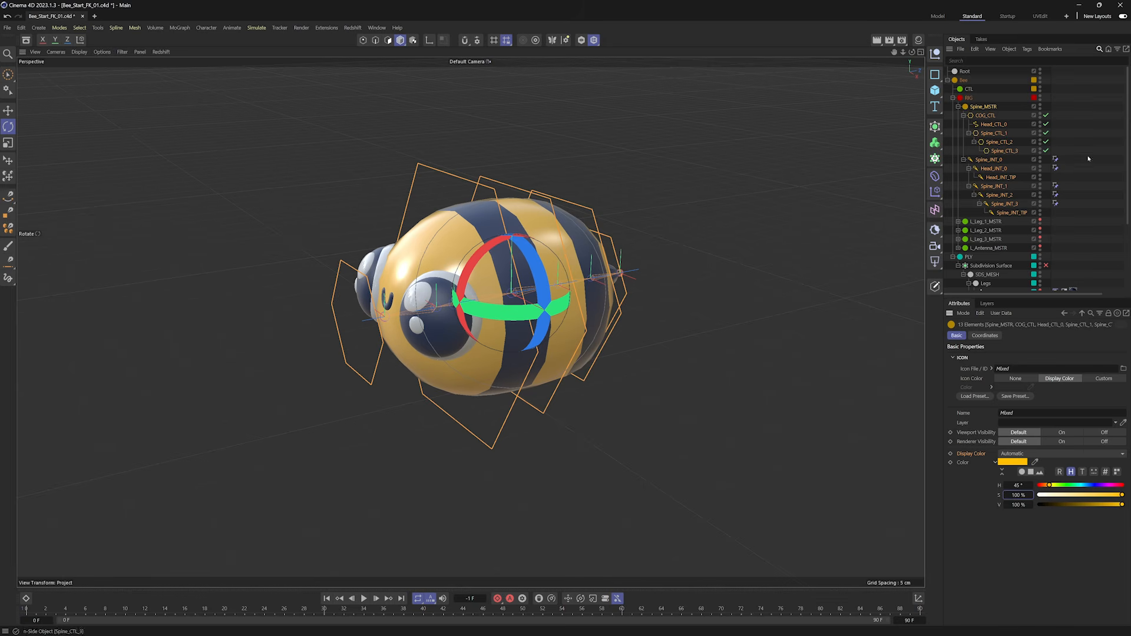
click(665, 166)
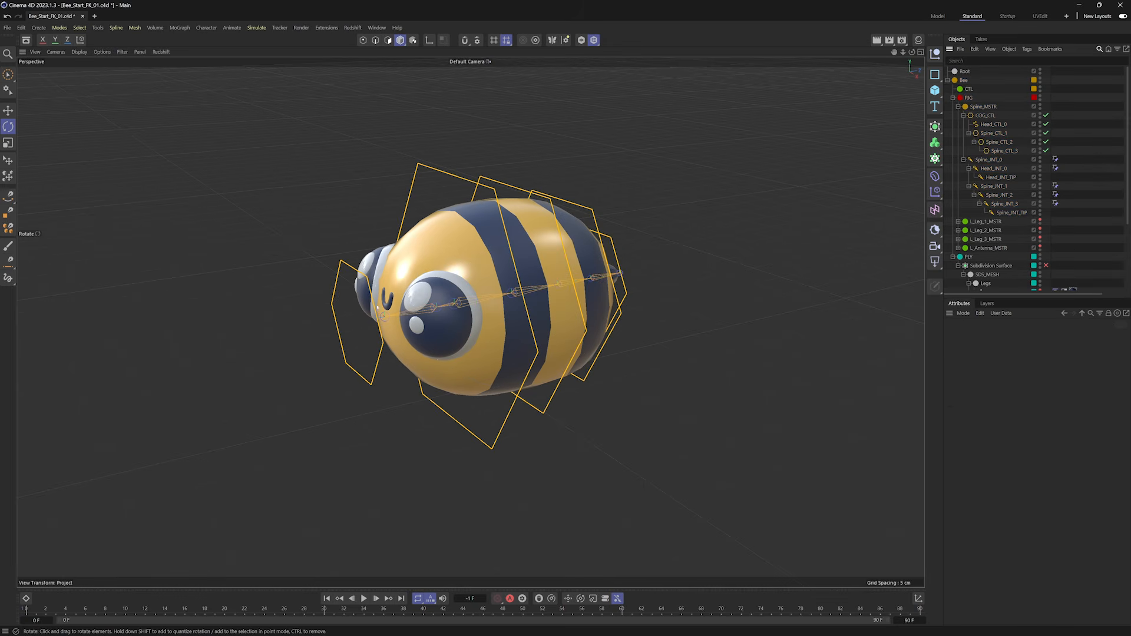
Set the display color hue of the COG_CTL spline to 175°.
click(425, 167)
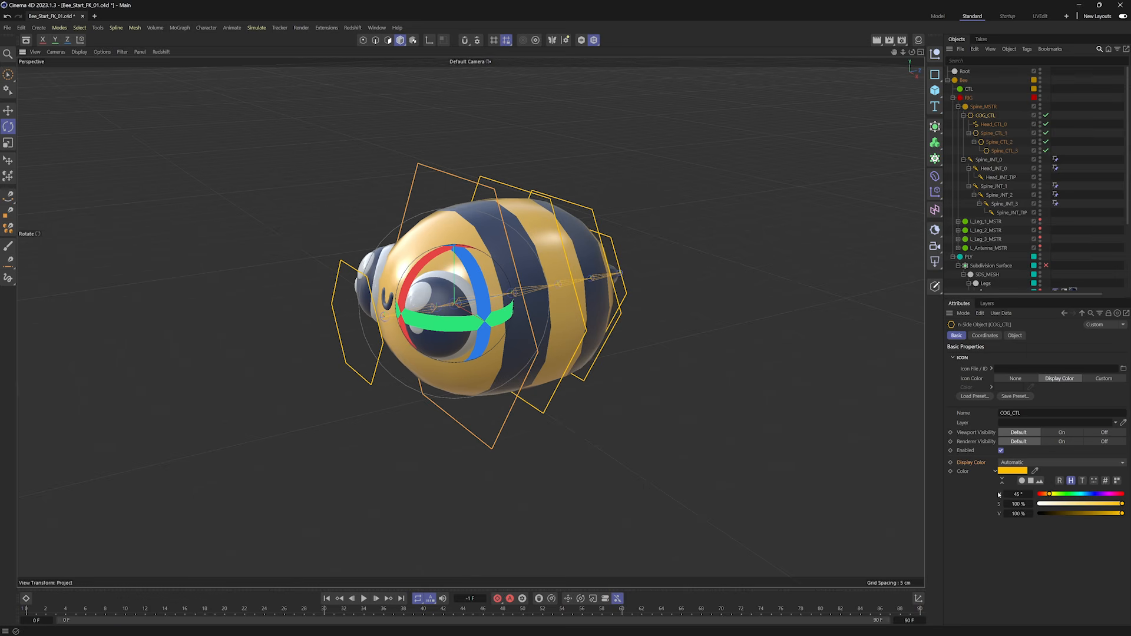
click(1018, 494)
text(175)
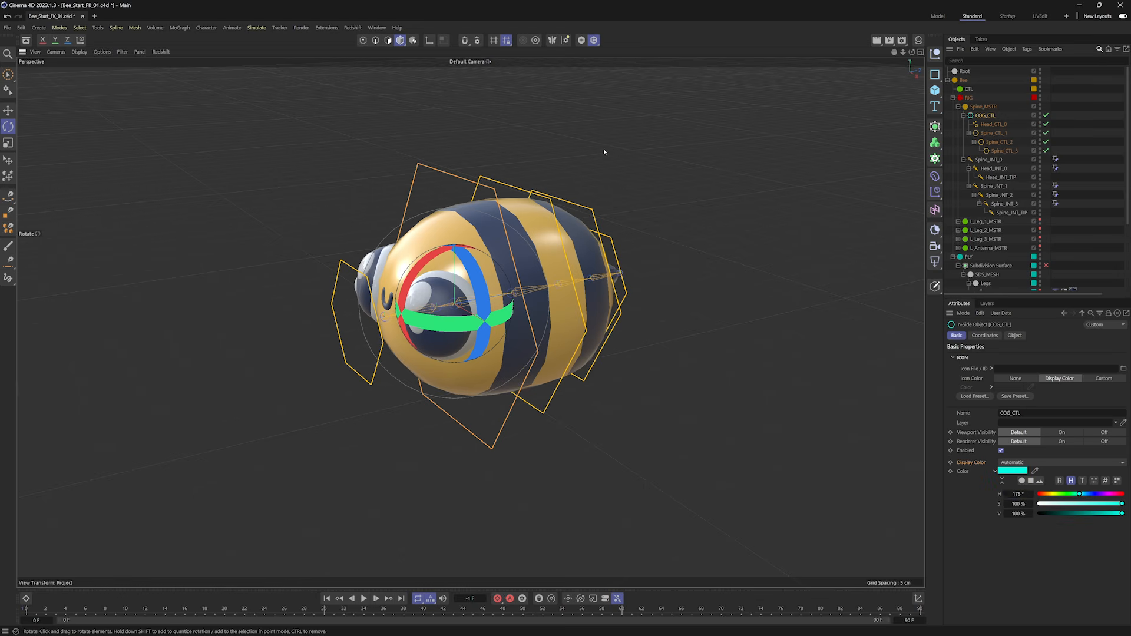
click(427, 169)
alt+drag(472, 254, 586, 303)
alt+drag(549, 258, 479, 245)
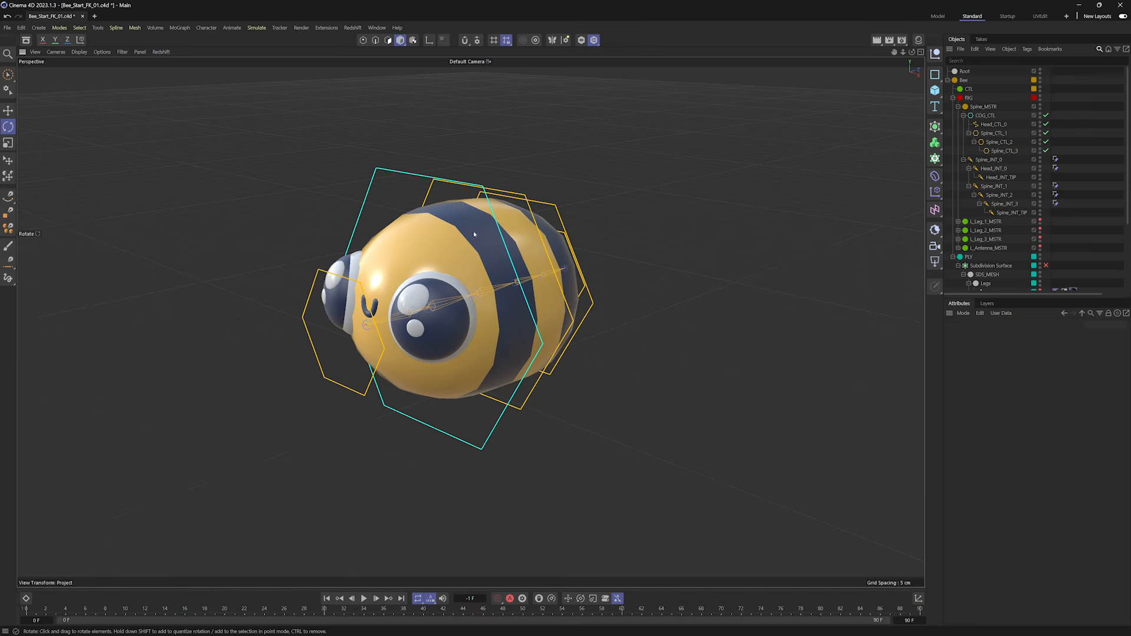
click(393, 171)
alt+drag(520, 297, 489, 200)
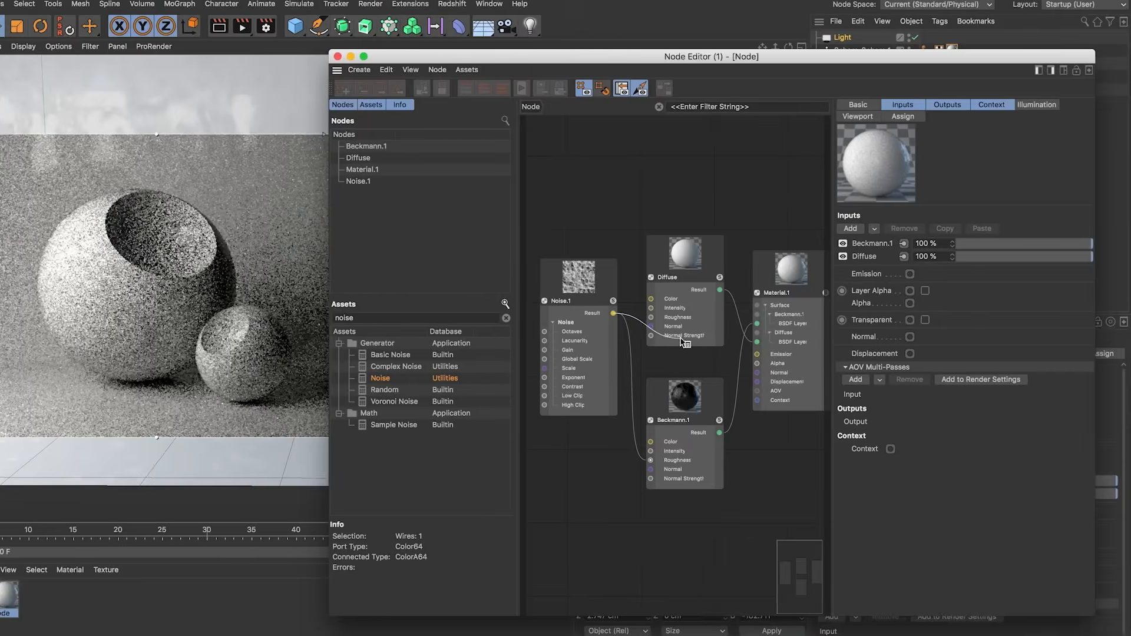
drag(624, 311, 731, 355)
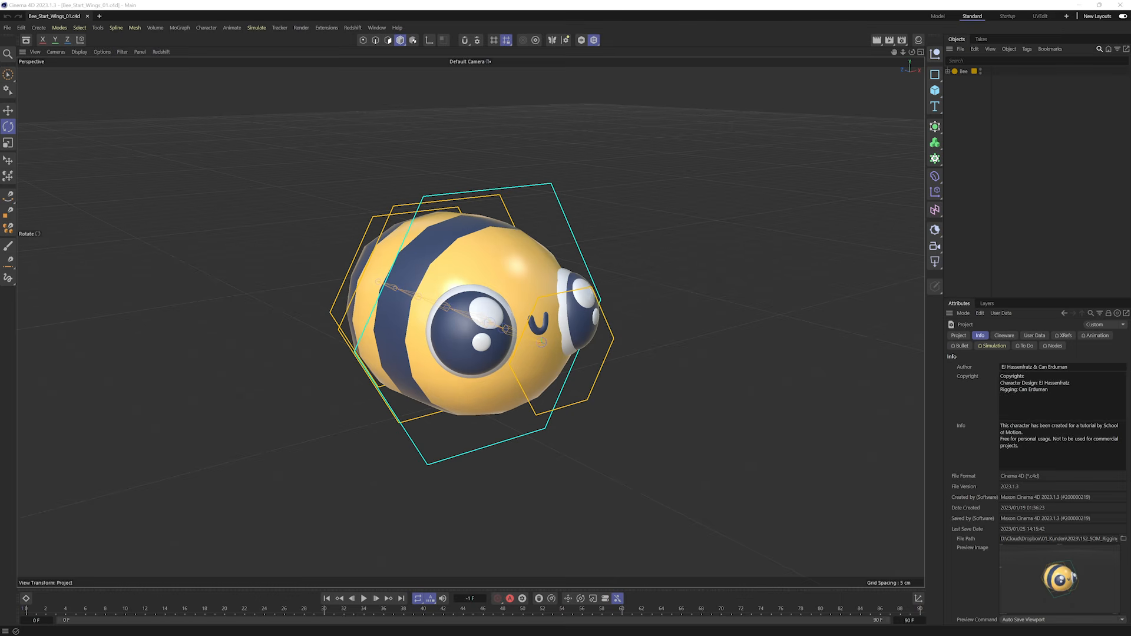
Expand the PLY hierarchy in Bee_Start_Wings_01 and move L_Wing from the Wings group into RIG.
click(948, 72)
click(952, 97)
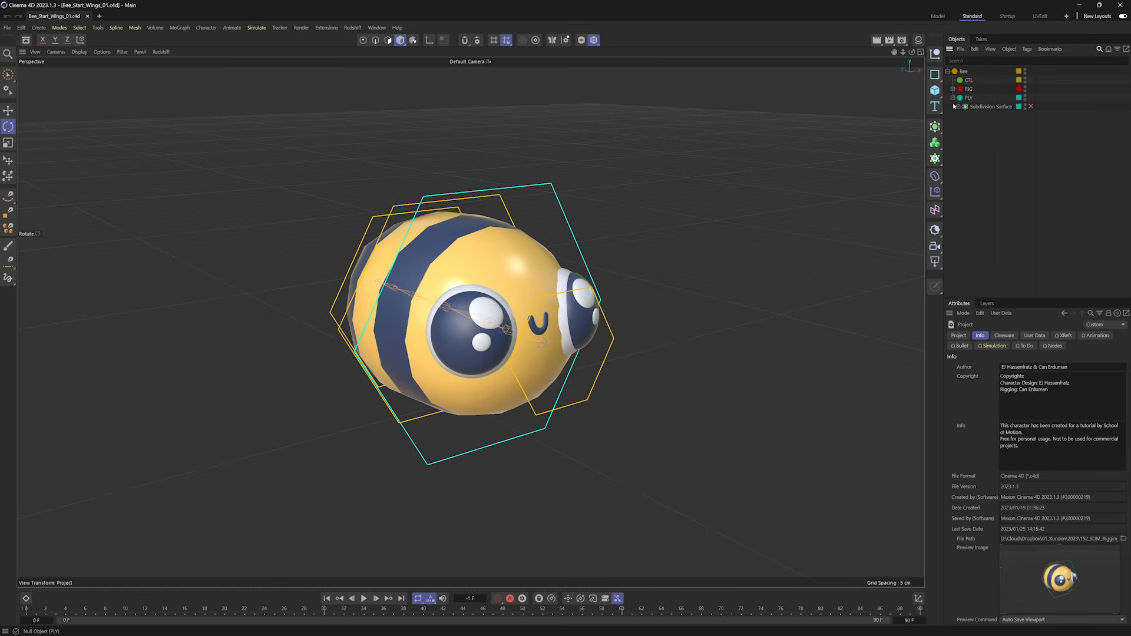
click(958, 106)
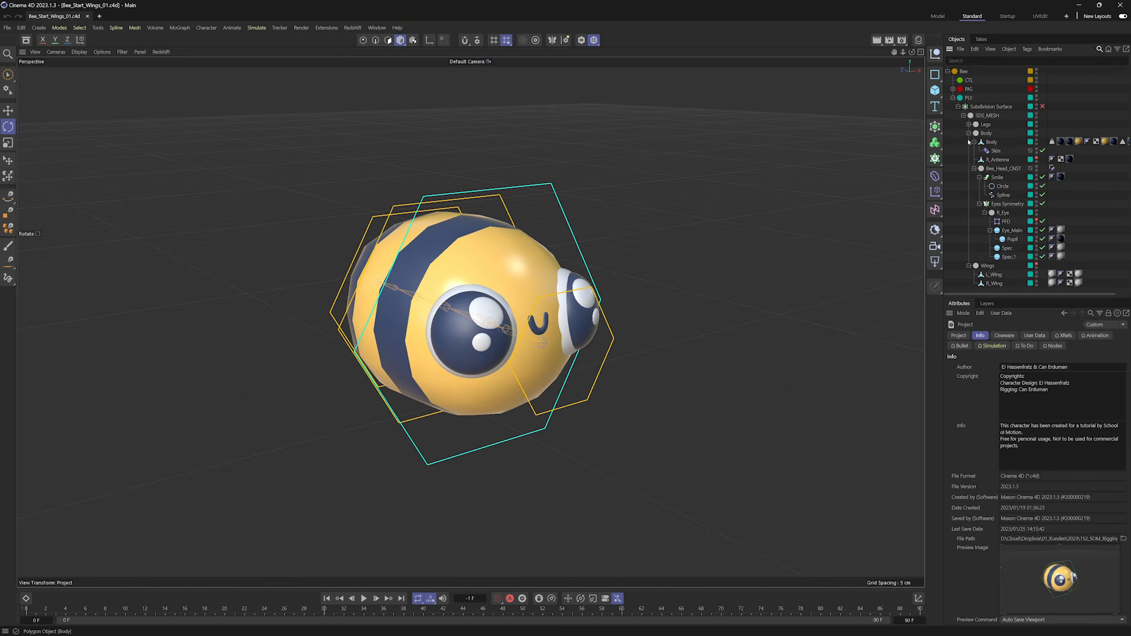
click(993, 274)
drag(987, 274, 970, 90)
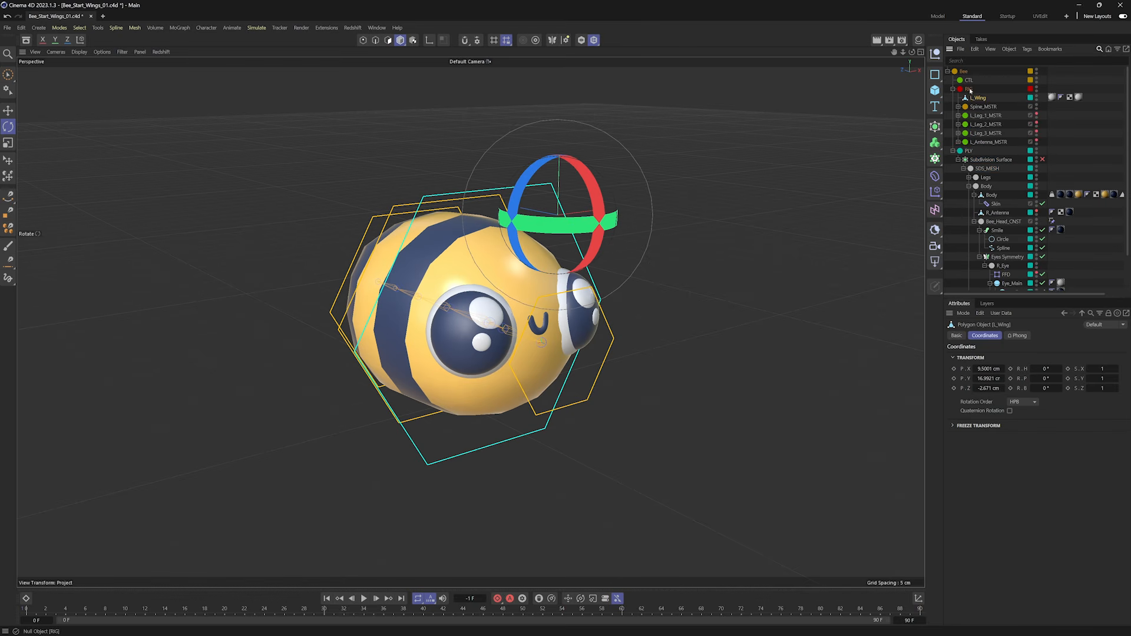
Create a null named L_Wing_MSTR inside RIG and make L_Wing its child.
click(934, 54)
drag(965, 71, 968, 103)
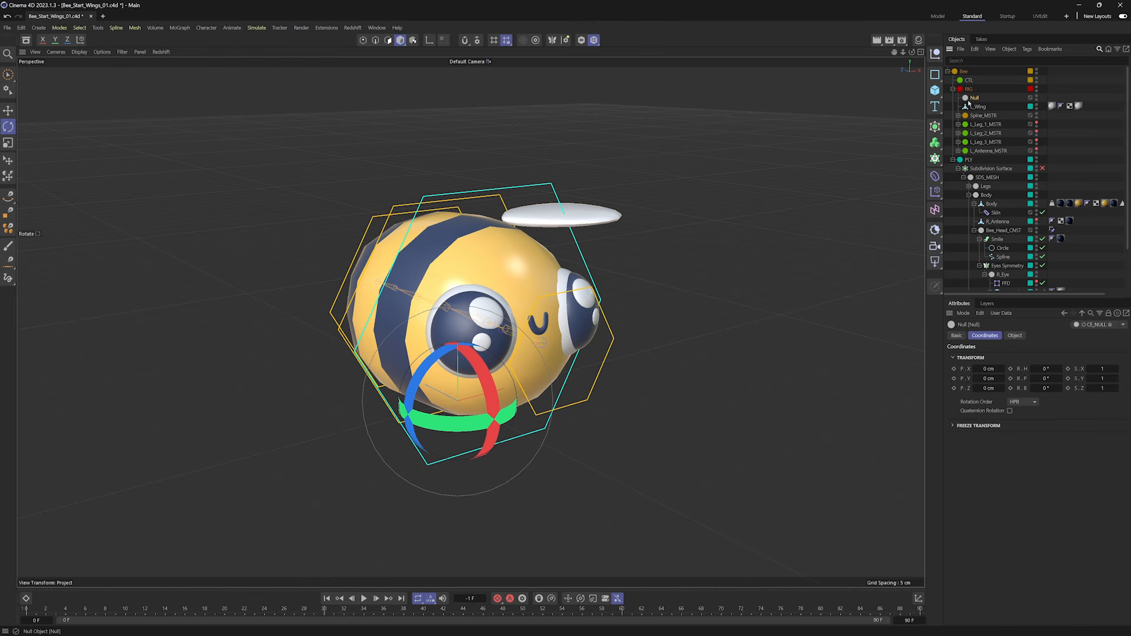
double_click(975, 98)
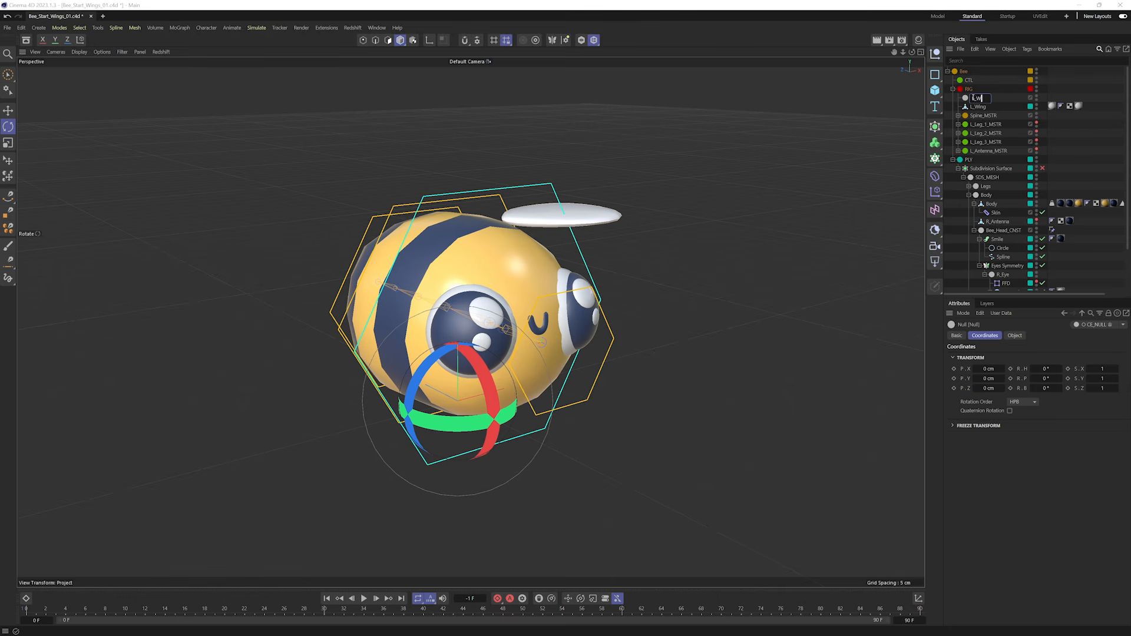
text(L_Wing_MSTR)
key(Return)
click(977, 107)
drag(977, 107, 978, 100)
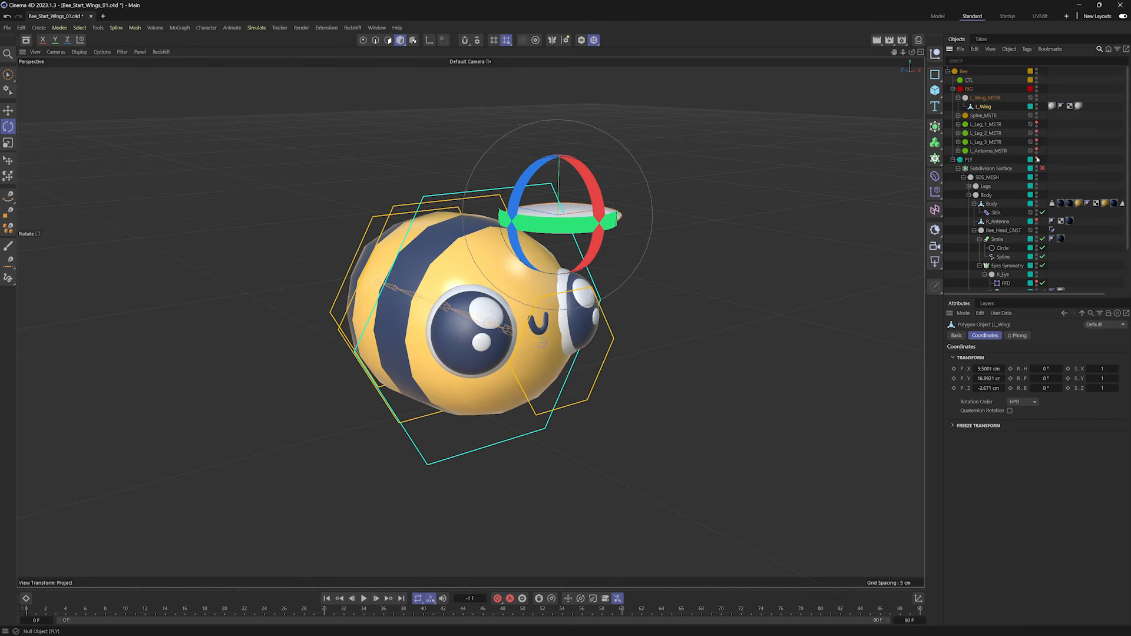
Hide the PLY and Spine_MSTR groups in the viewport to isolate the left wing.
click(1036, 159)
click(1041, 125)
click(1036, 114)
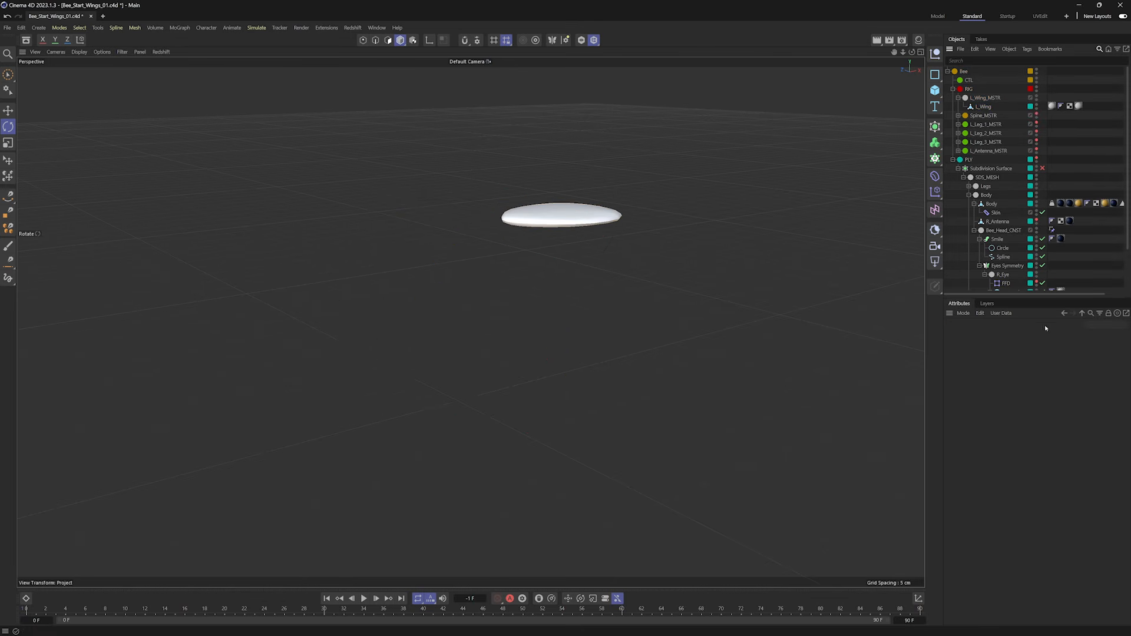
Collapse the PLY group, select L_Wing and frame the wing in the Top view.
click(952, 160)
alt+drag(489, 200, 436, 295)
alt+right_drag(436, 295, 497, 295)
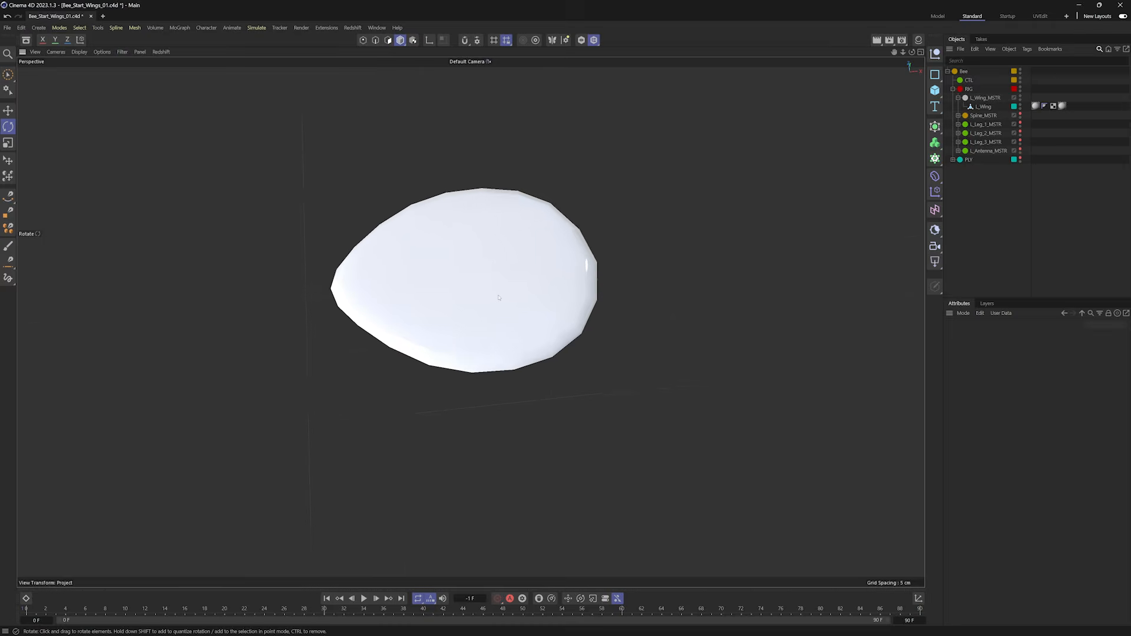
alt+middle_drag(393, 242, 489, 268)
alt+middle_drag(529, 364, 538, 371)
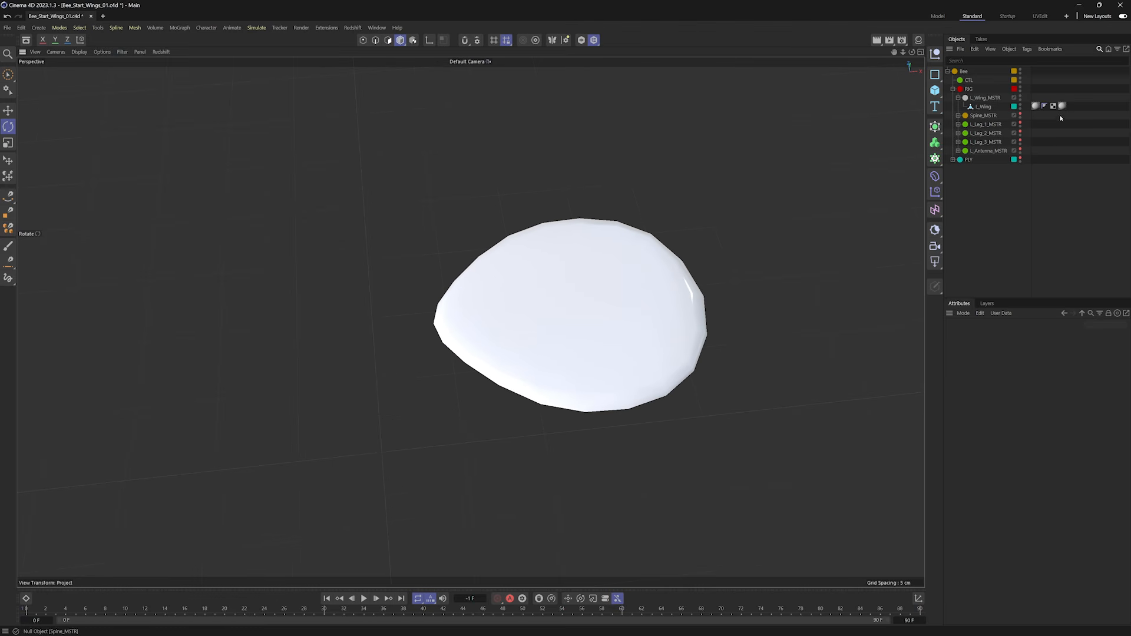
click(981, 107)
middle_click(676, 217)
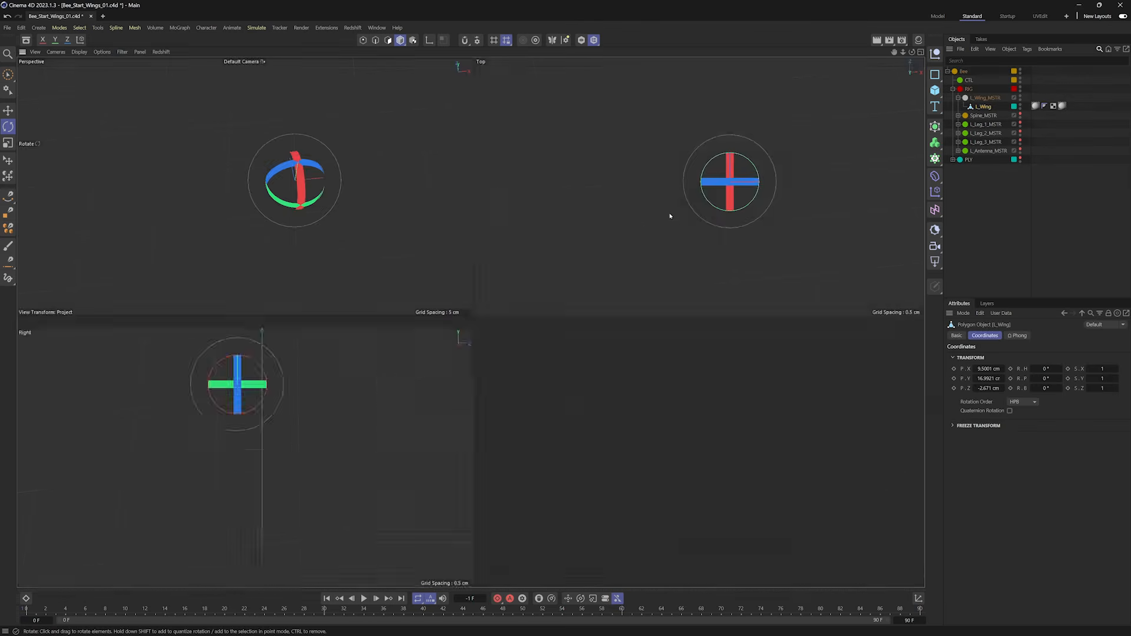
middle_click(612, 240)
alt+right_drag(582, 242, 482, 308)
alt+middle_drag(482, 307, 460, 340)
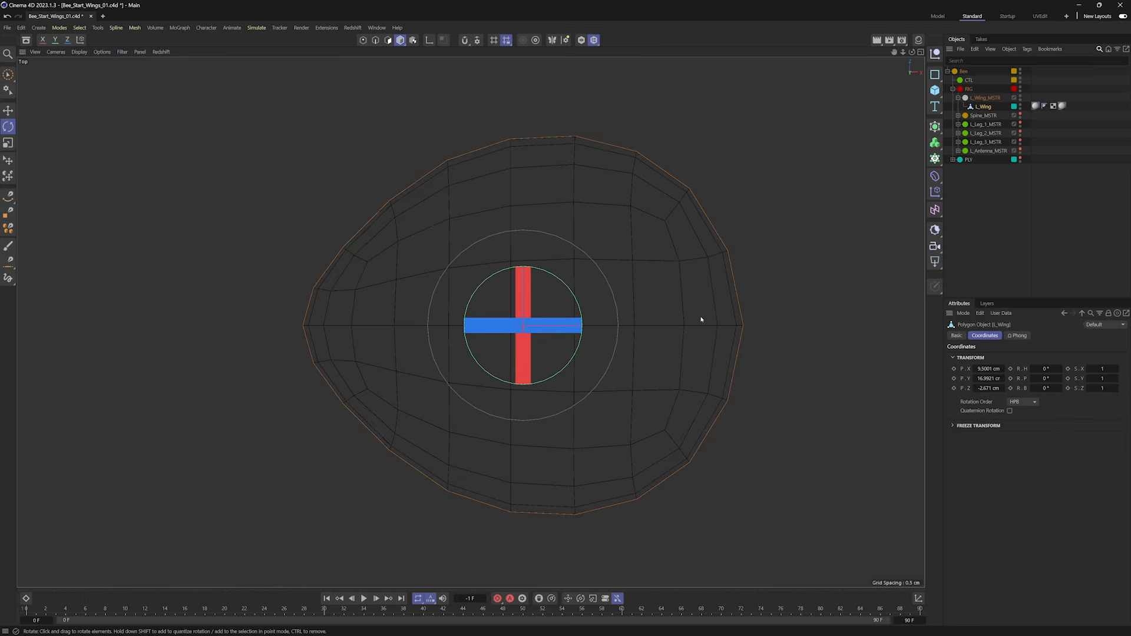
Enable snapping, set its mode to 3D Snap and deselect the wing.
click(465, 41)
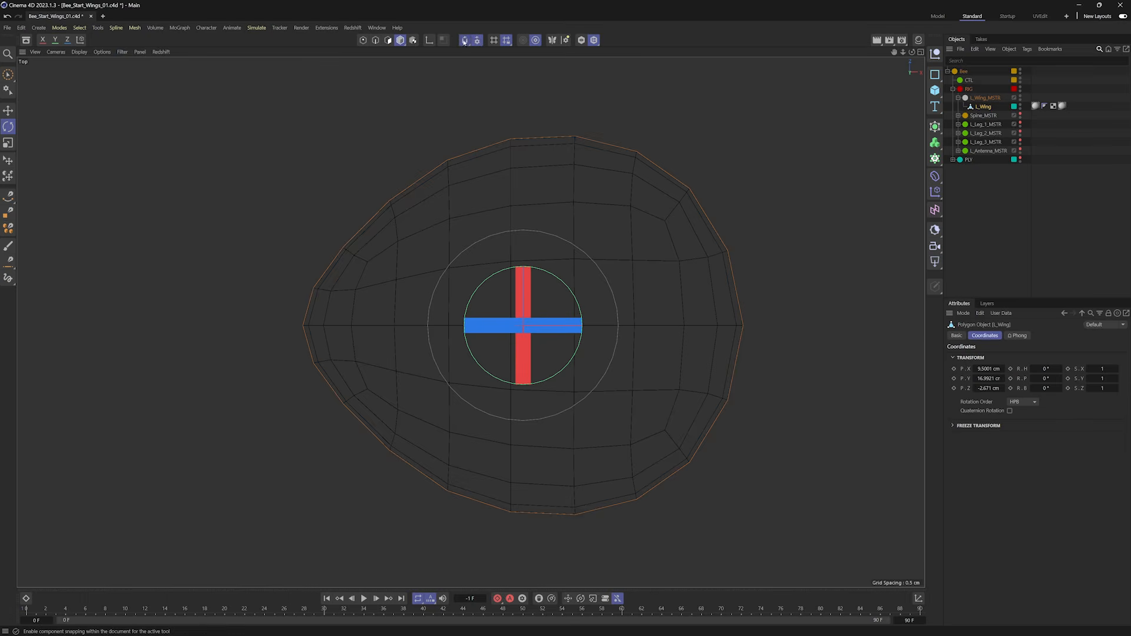
click(465, 41)
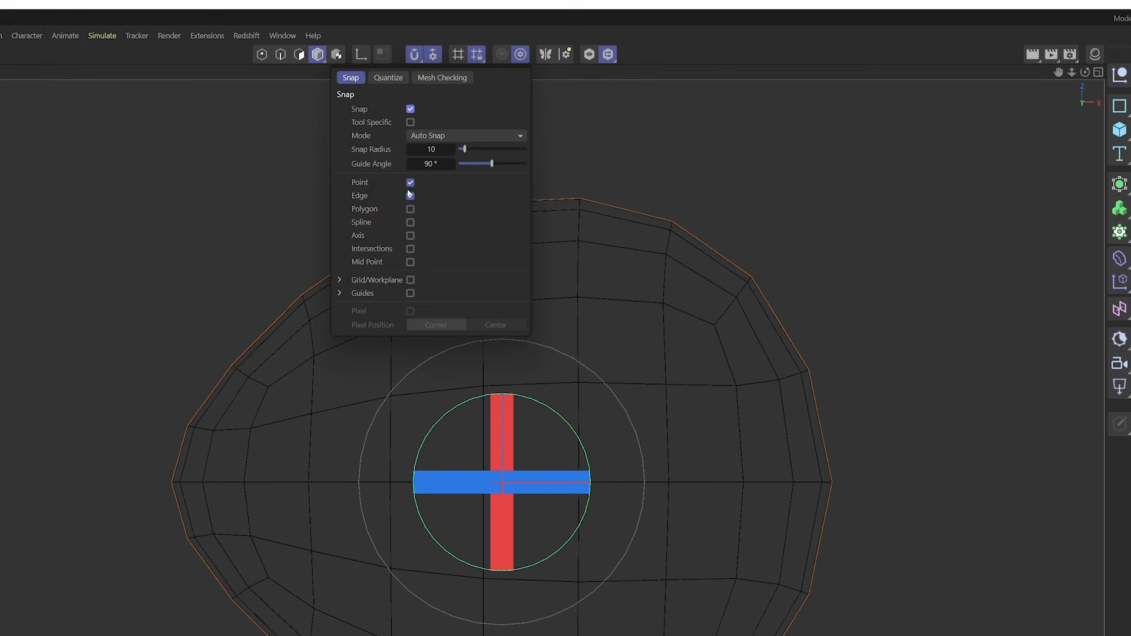
click(415, 135)
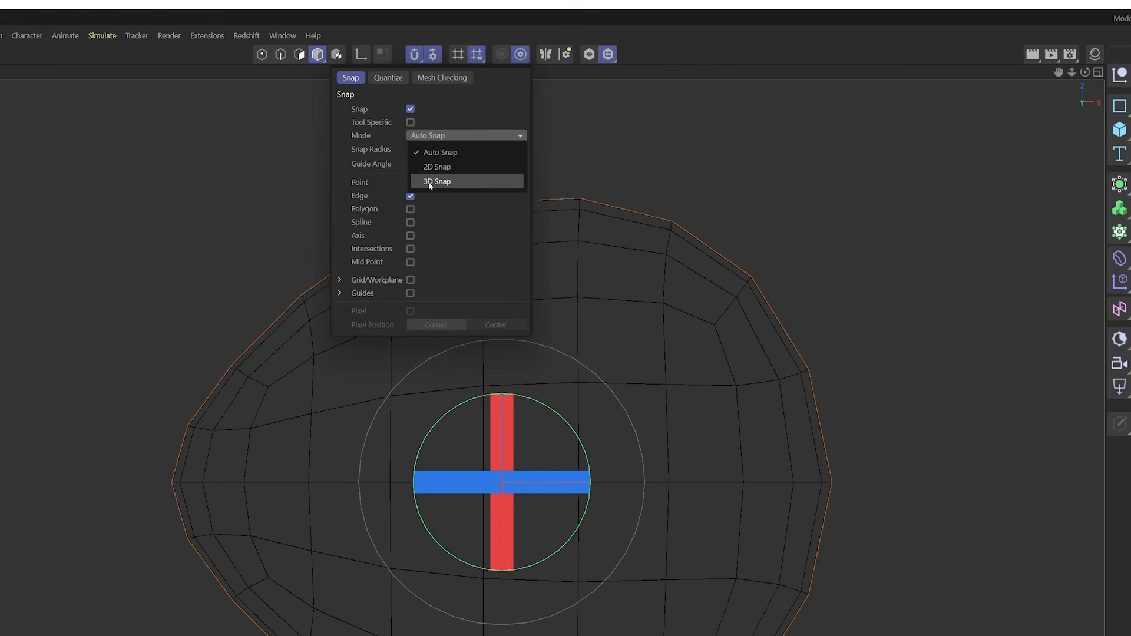
click(429, 182)
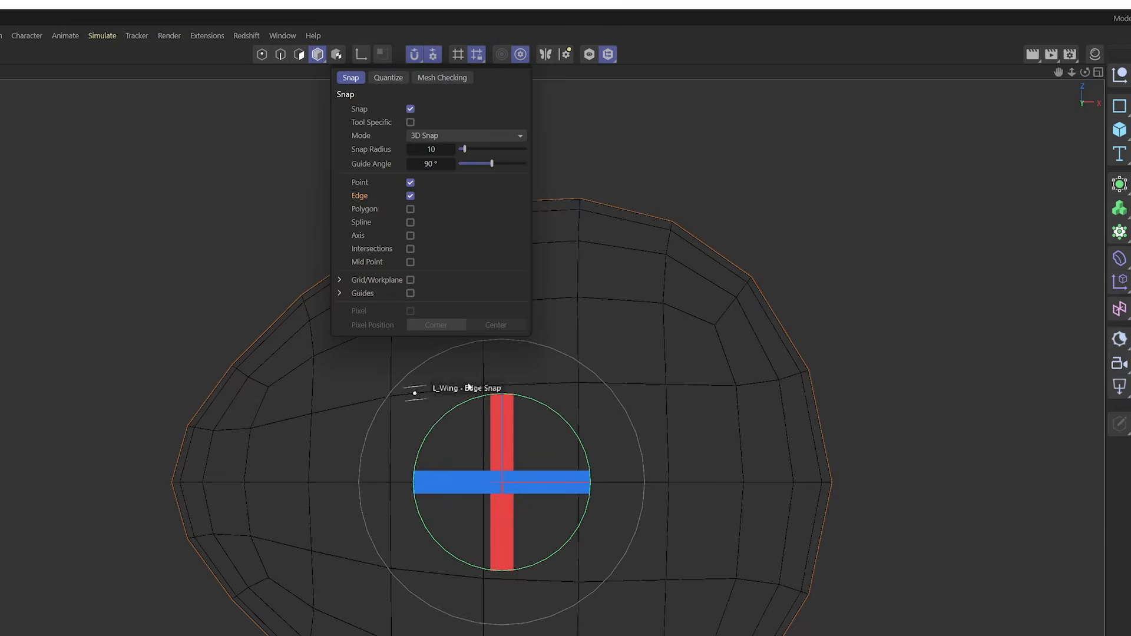
click(226, 516)
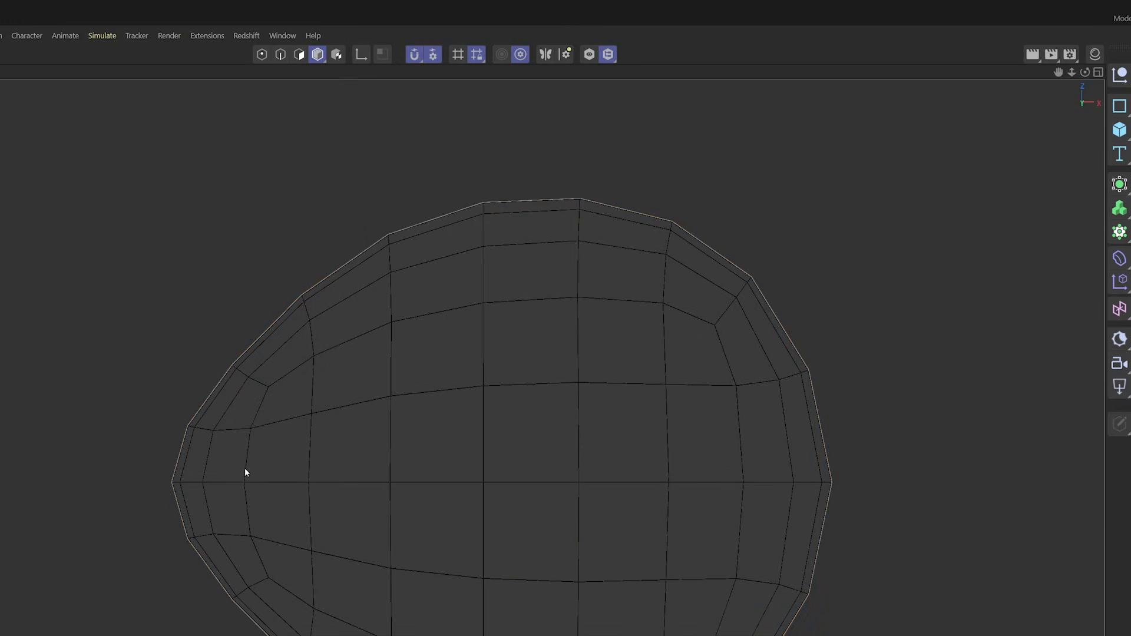
Draw the first two joints with the Joint Tool, snapping them to the wing's narrow end and a midline point.
click(24, 35)
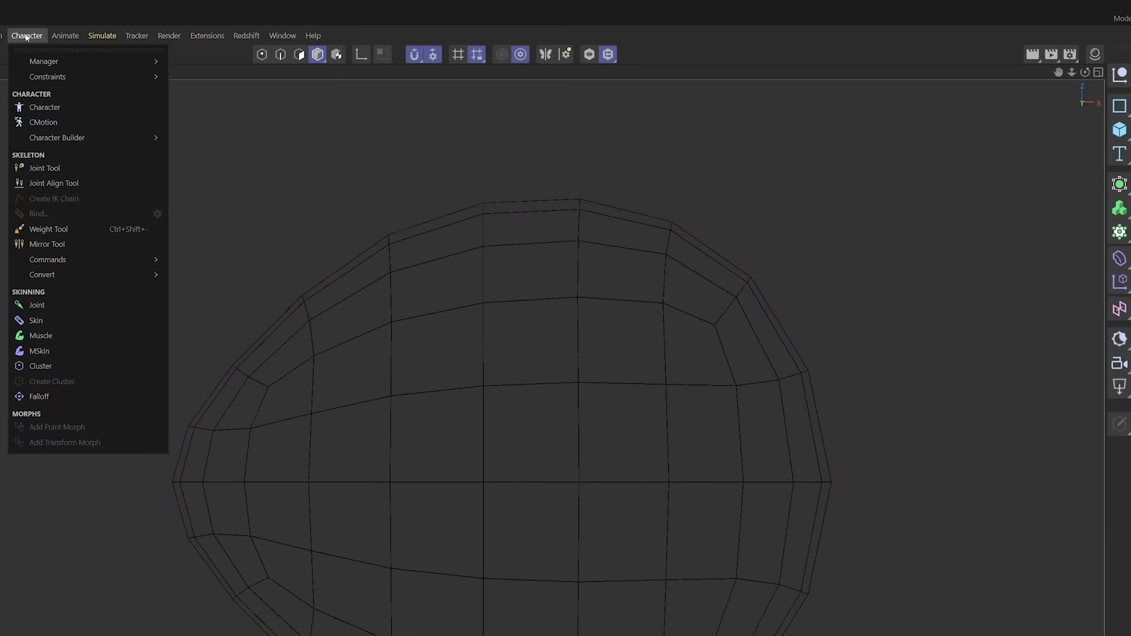
click(56, 169)
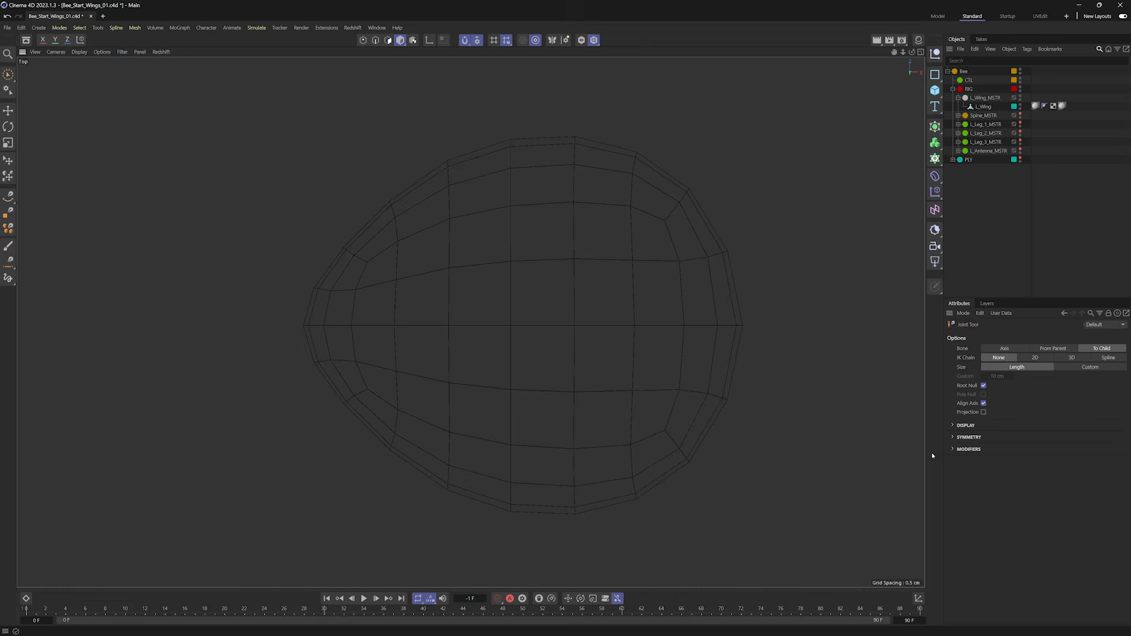
click(952, 451)
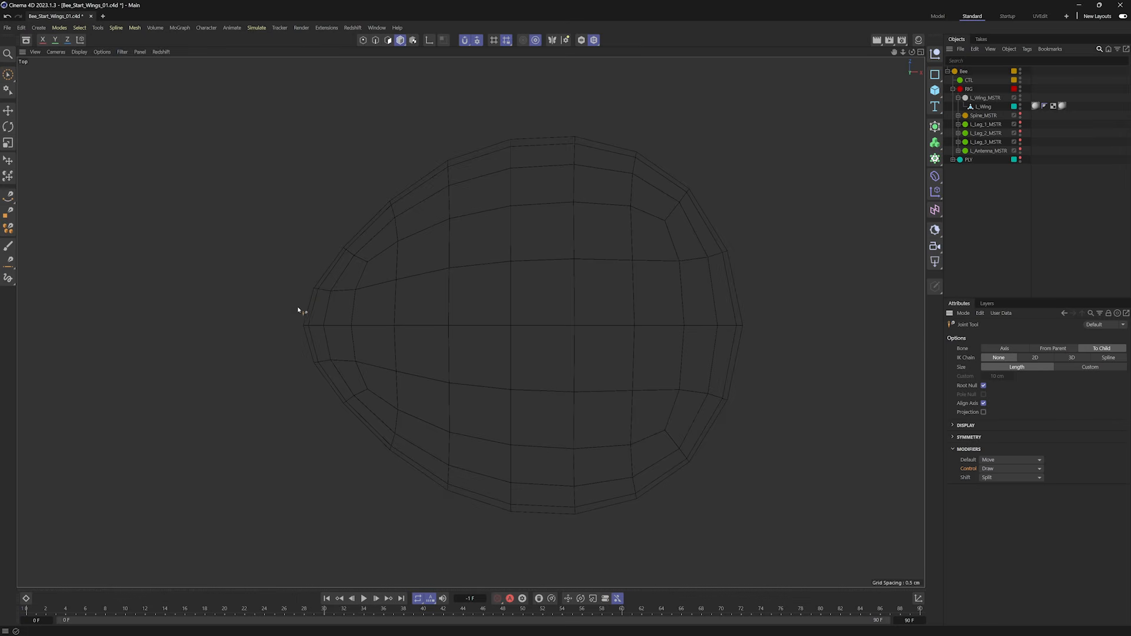
ctrl+click(308, 325)
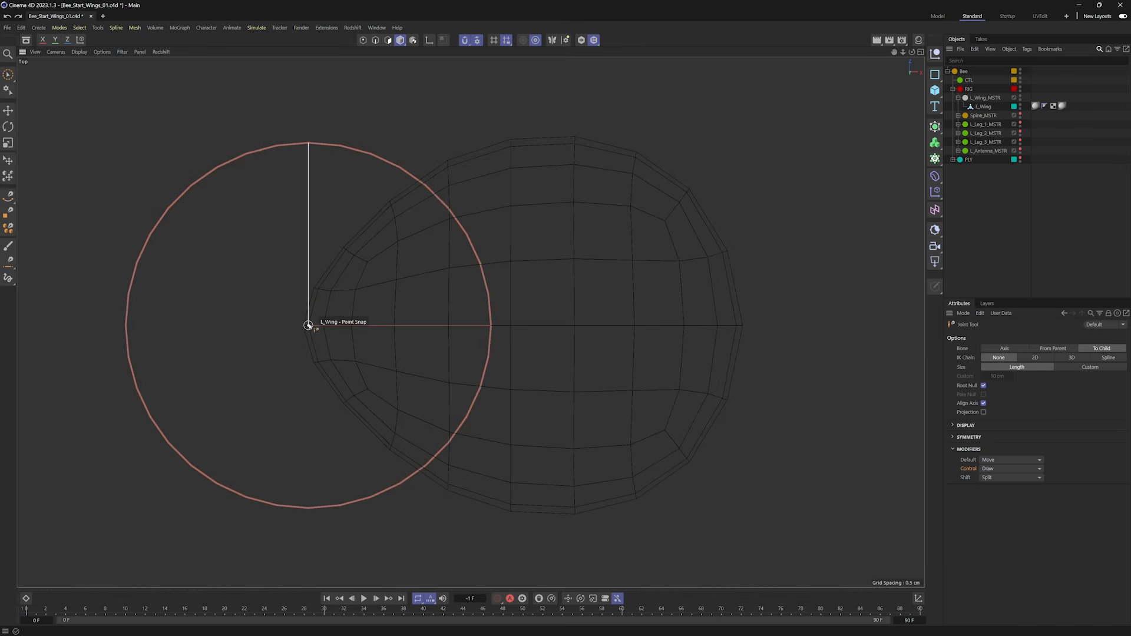
ctrl+click(447, 325)
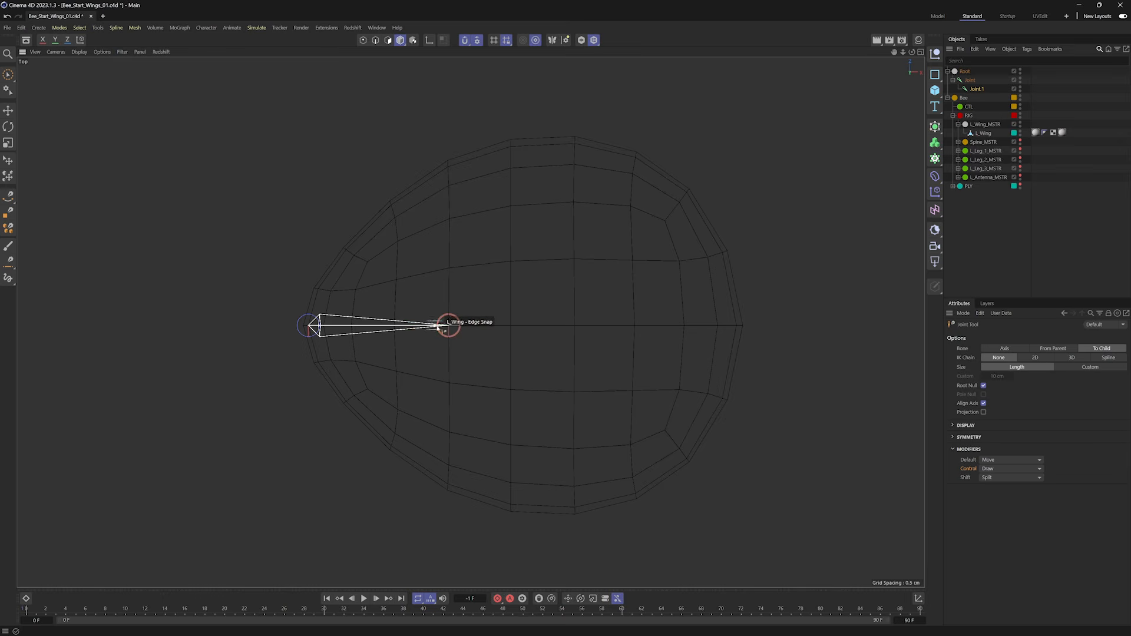
drag(448, 326, 419, 325)
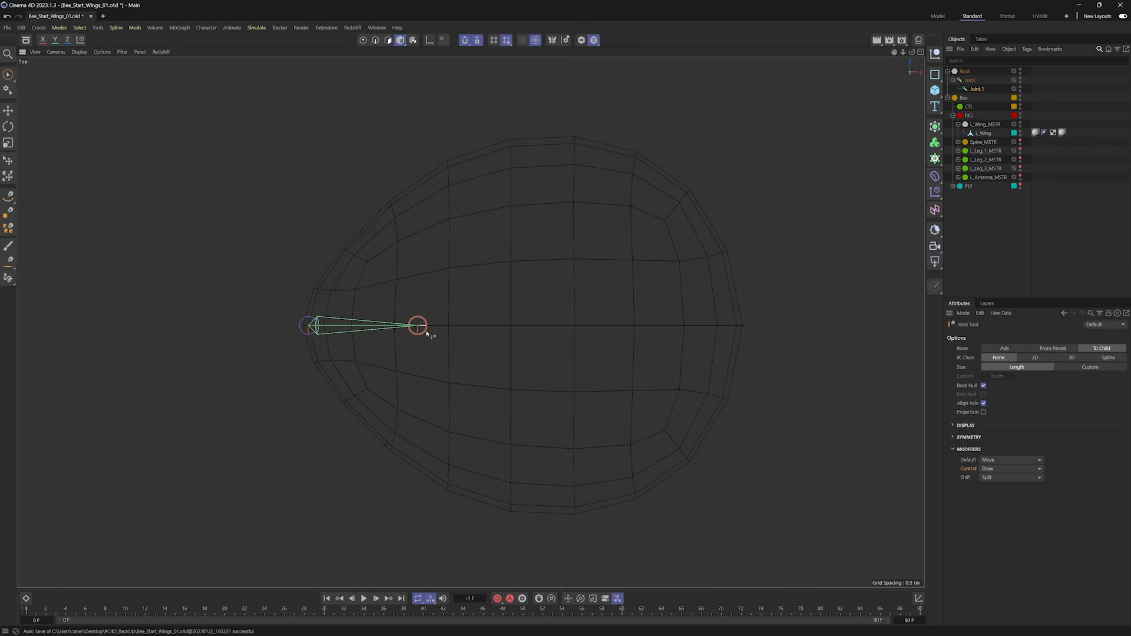
drag(420, 326, 448, 325)
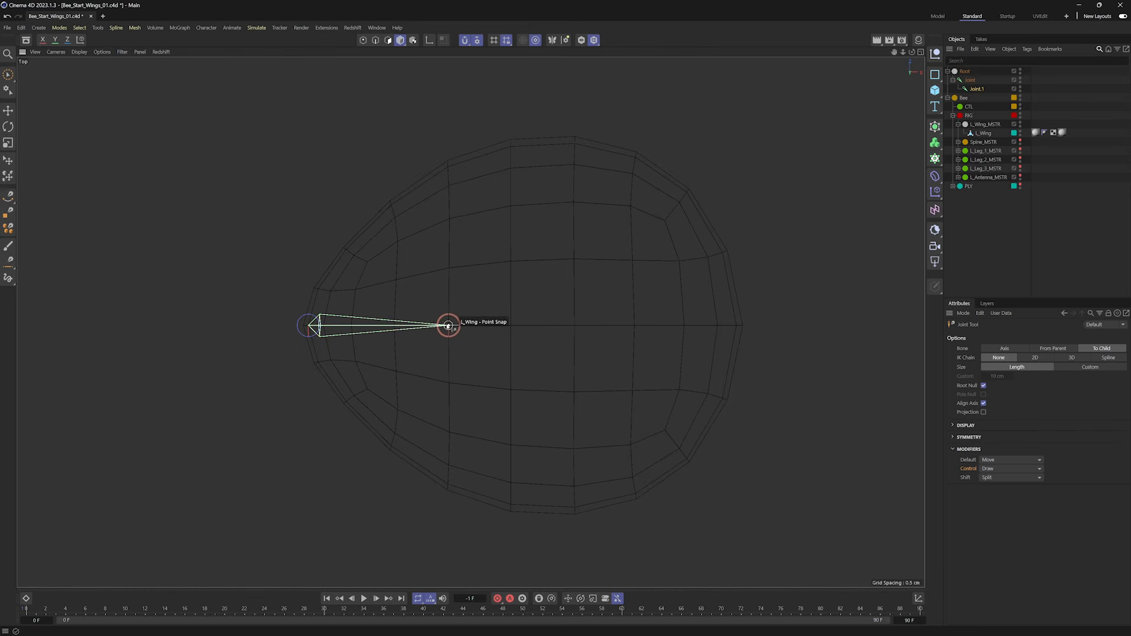
Extend the joint chain with four more joints snapped along the midline to the wing's outer edge.
ctrl+click(574, 325)
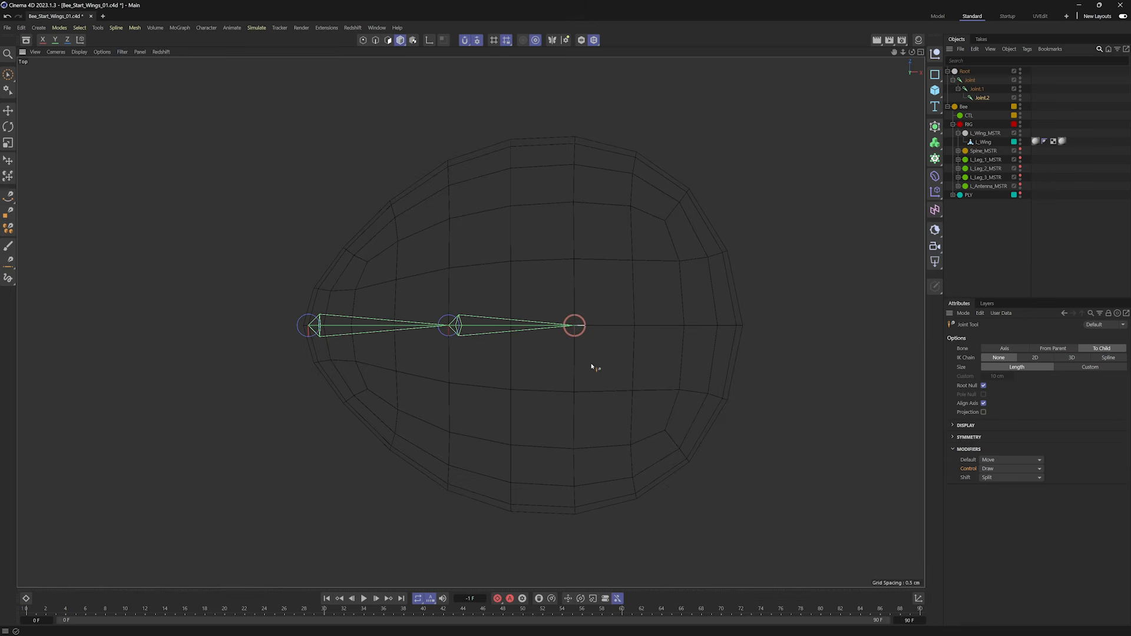
ctrl+click(638, 325)
ctrl+click(683, 325)
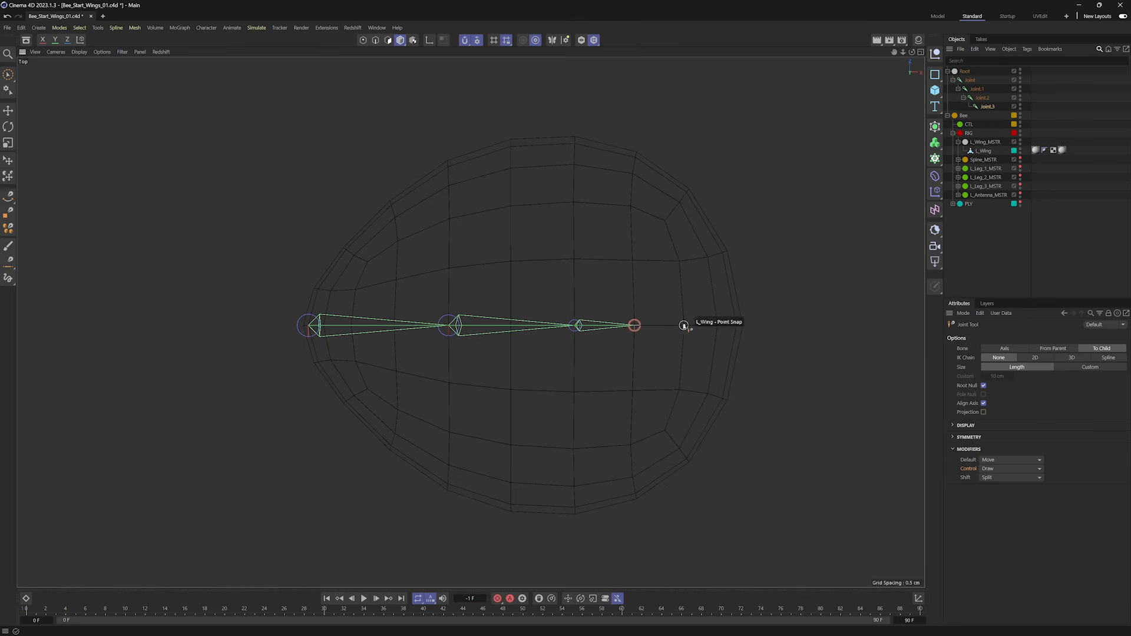
ctrl+click(742, 325)
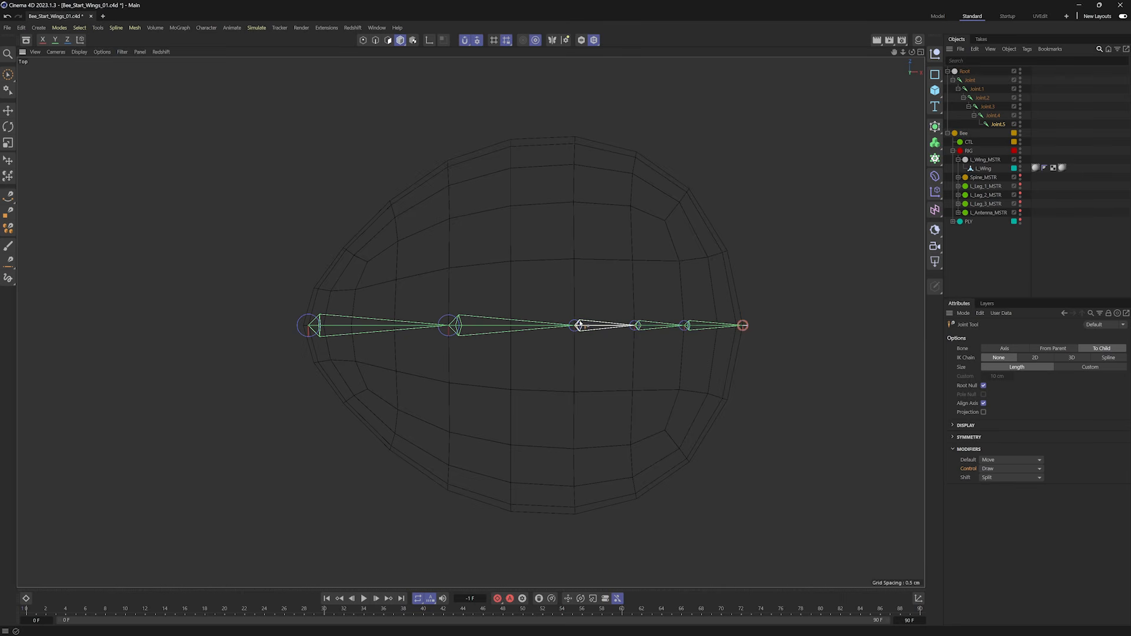
Select each joint in the wing chain in turn to examine the direction of its axes.
click(1025, 89)
click(965, 80)
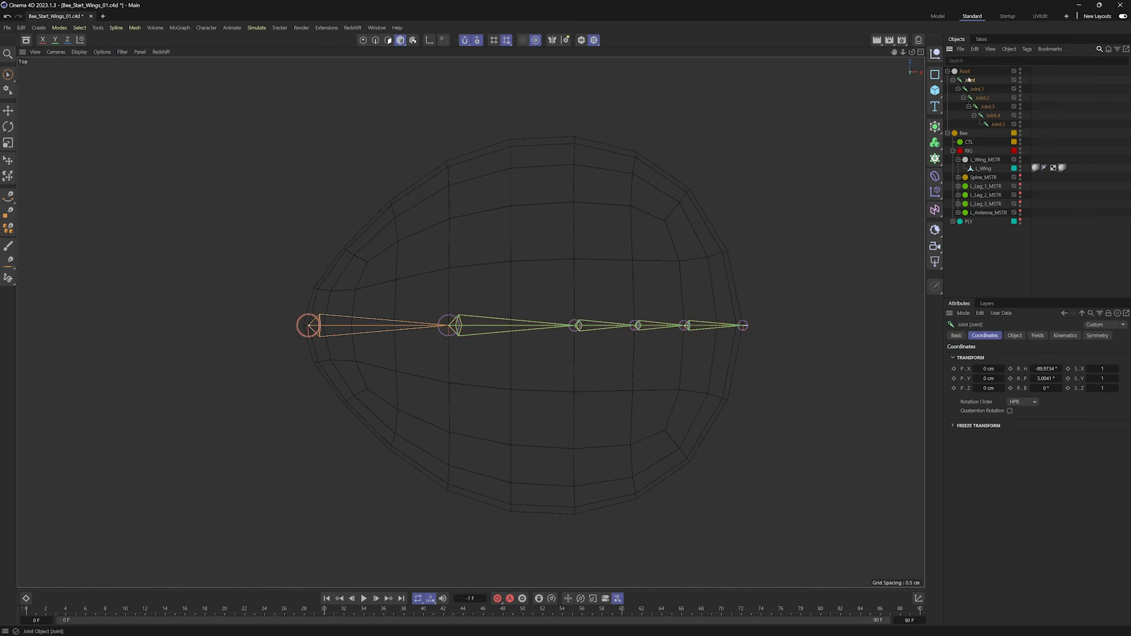
key(e)
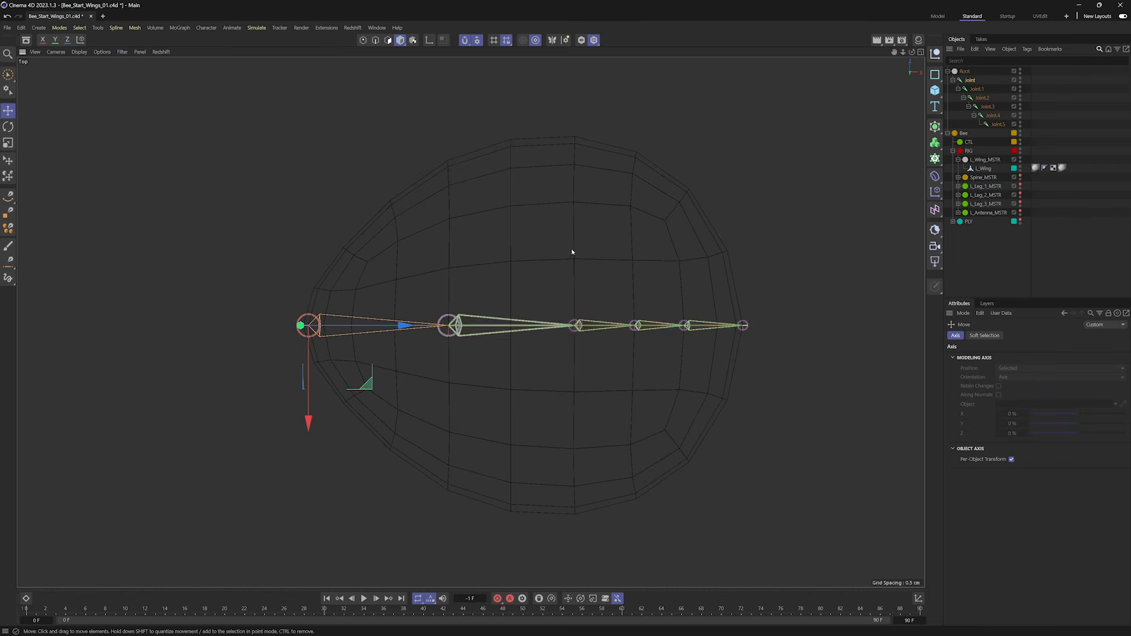
click(977, 89)
click(980, 98)
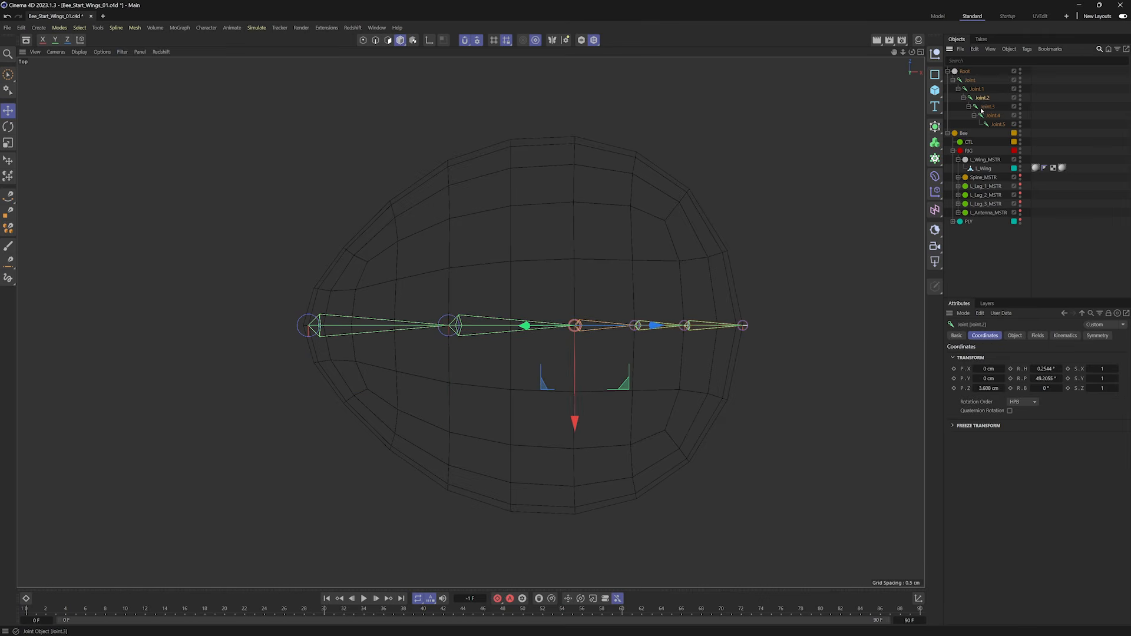
click(983, 106)
click(992, 115)
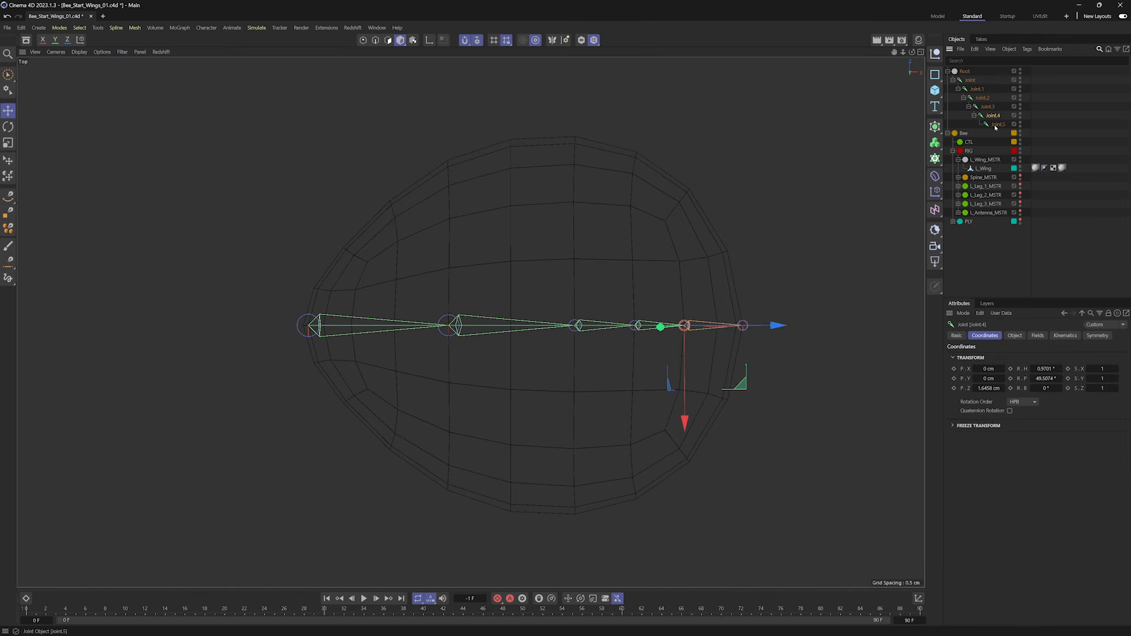
click(998, 125)
Turn off snapping and move the zigzagging joints with the Joint Tool onto the wing's center line in the Front view.
middle_click(557, 247)
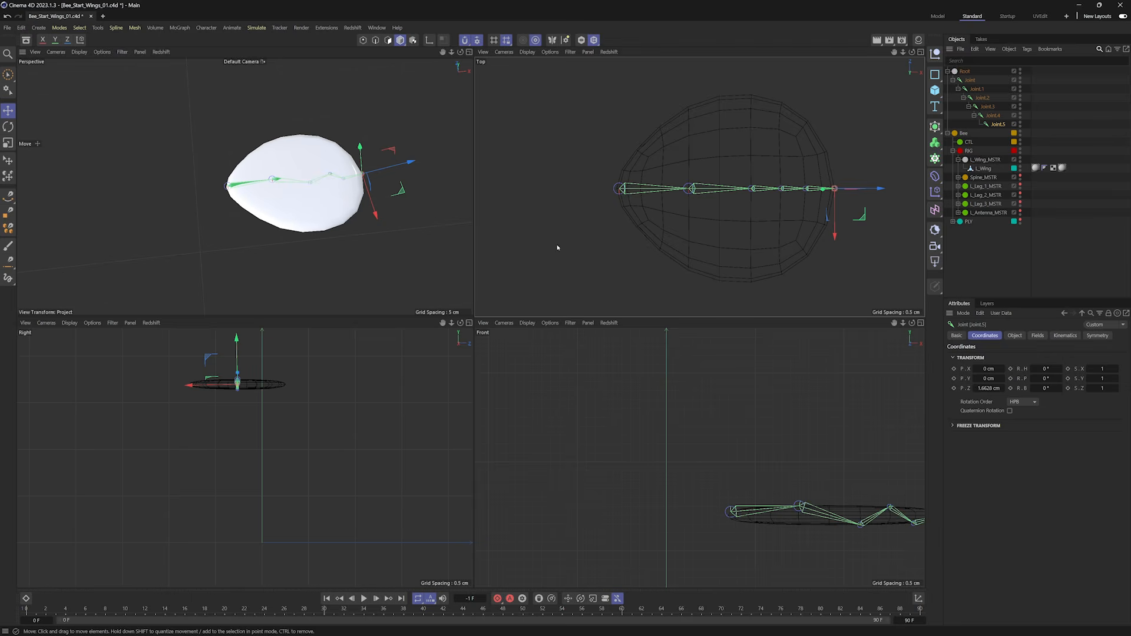
middle_click(606, 395)
alt+middle_drag(671, 438, 602, 383)
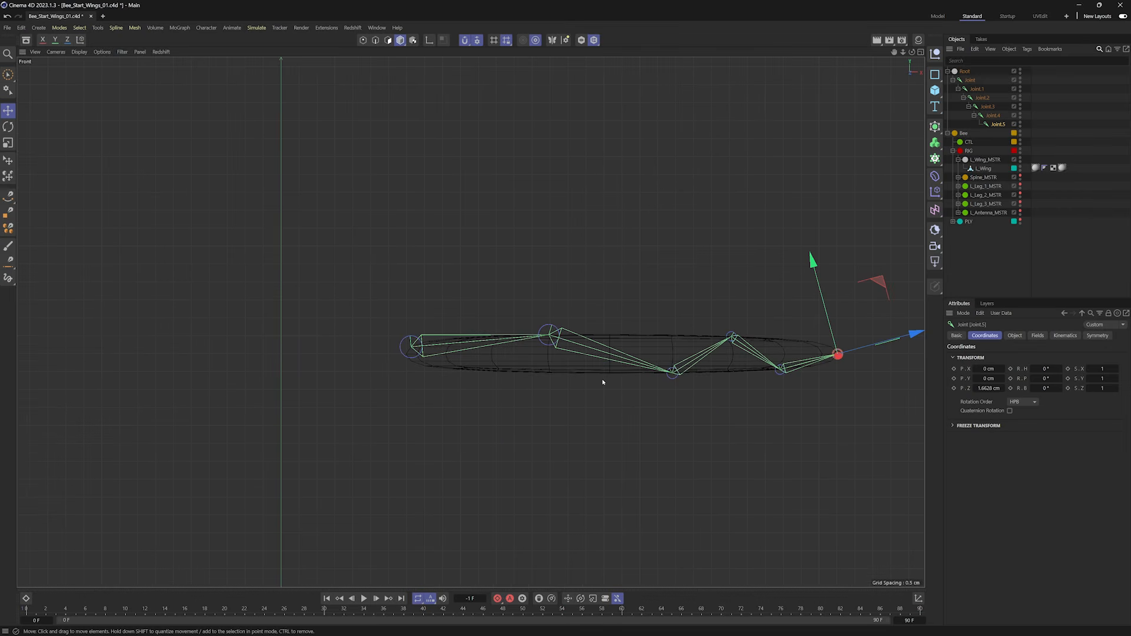
alt+middle_drag(656, 106, 595, 289)
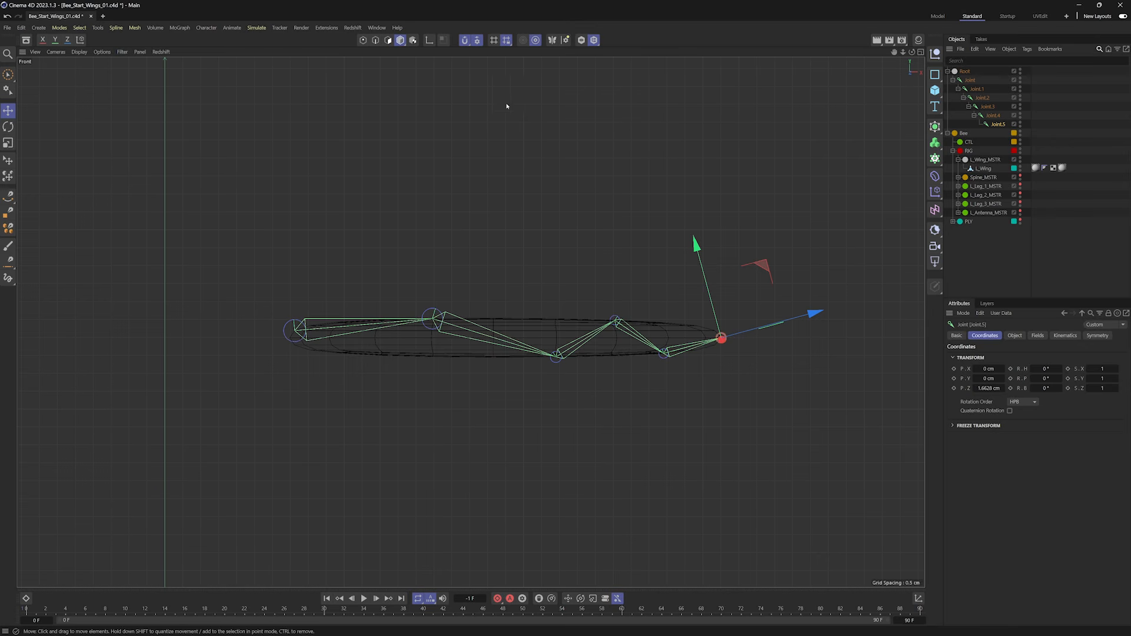
click(464, 41)
click(180, 28)
mouse_move(206, 28)
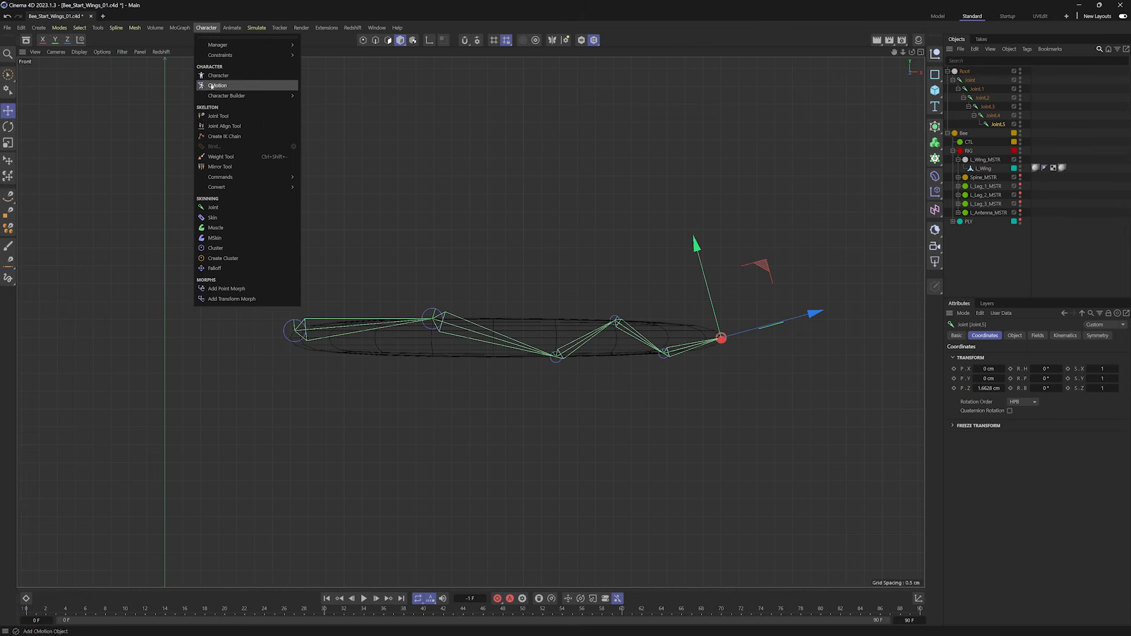
click(236, 126)
drag(428, 321, 433, 331)
drag(556, 356, 664, 338)
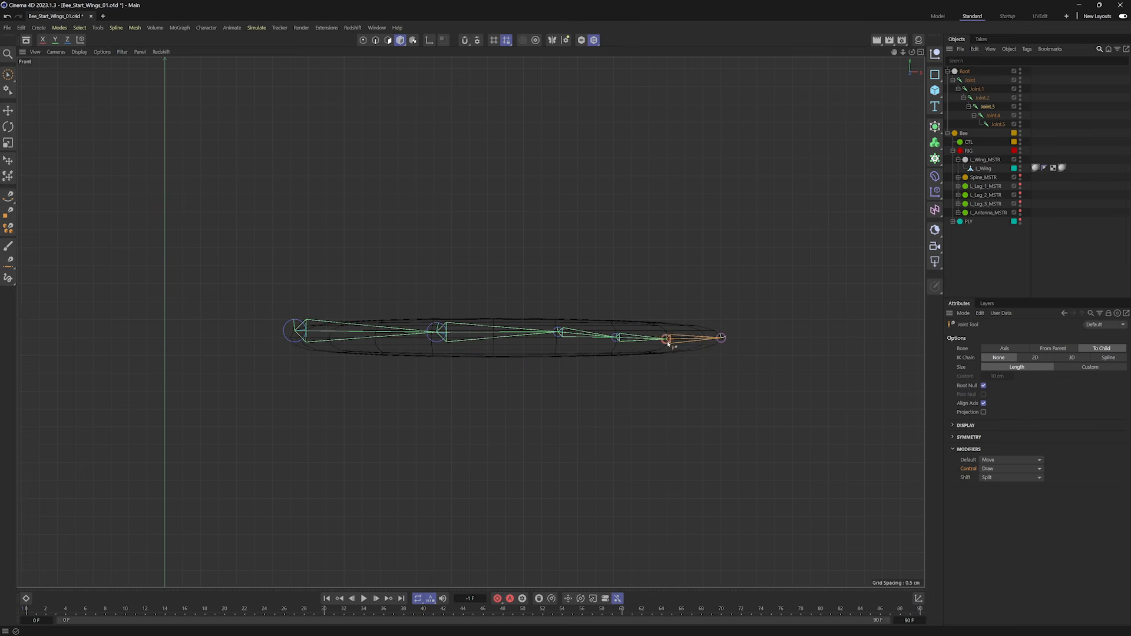
click(556, 337)
drag(436, 332, 433, 336)
Fine-tune the joint positions in the Front view, including the root joint, so the chain runs straight through the wing's thickness.
alt+right_drag(397, 348, 516, 309)
drag(632, 275, 627, 273)
alt+right_drag(599, 284, 553, 280)
alt+right_drag(292, 273, 328, 249)
drag(328, 249, 312, 275)
alt+middle_drag(543, 291, 242, 317)
alt+right_drag(562, 323, 539, 318)
alt+middle_drag(664, 331, 492, 305)
alt+right_drag(604, 293, 559, 283)
Return to the Top view, re-enable snapping and set its mode to Auto Snap.
middle_click(557, 282)
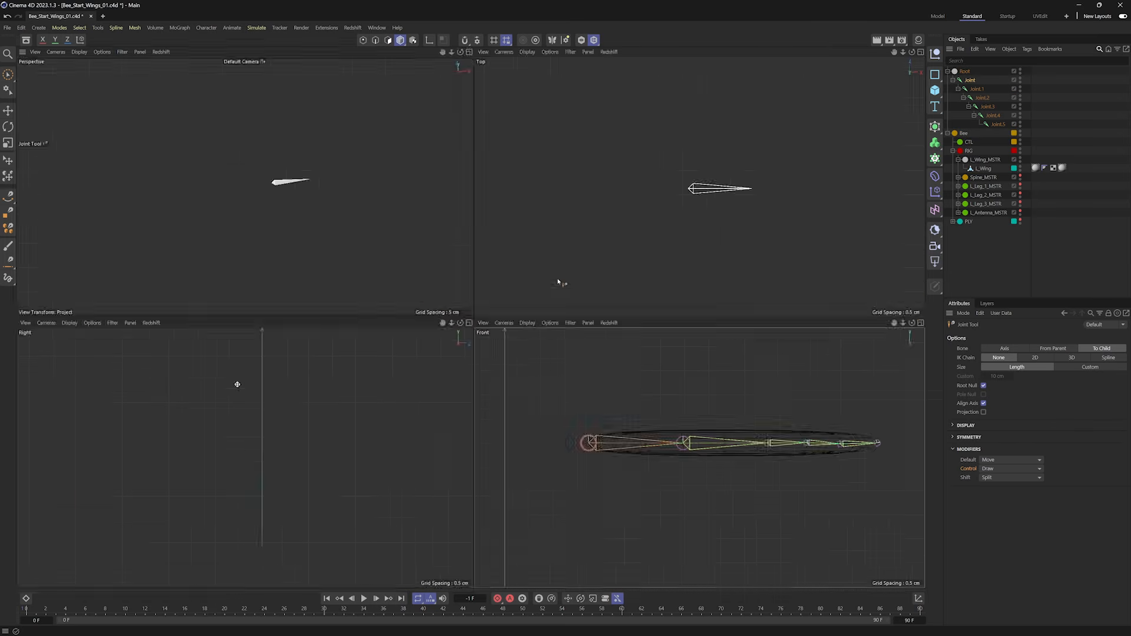
middle_click(592, 234)
alt+right_drag(338, 285, 379, 280)
alt+middle_drag(392, 313, 387, 299)
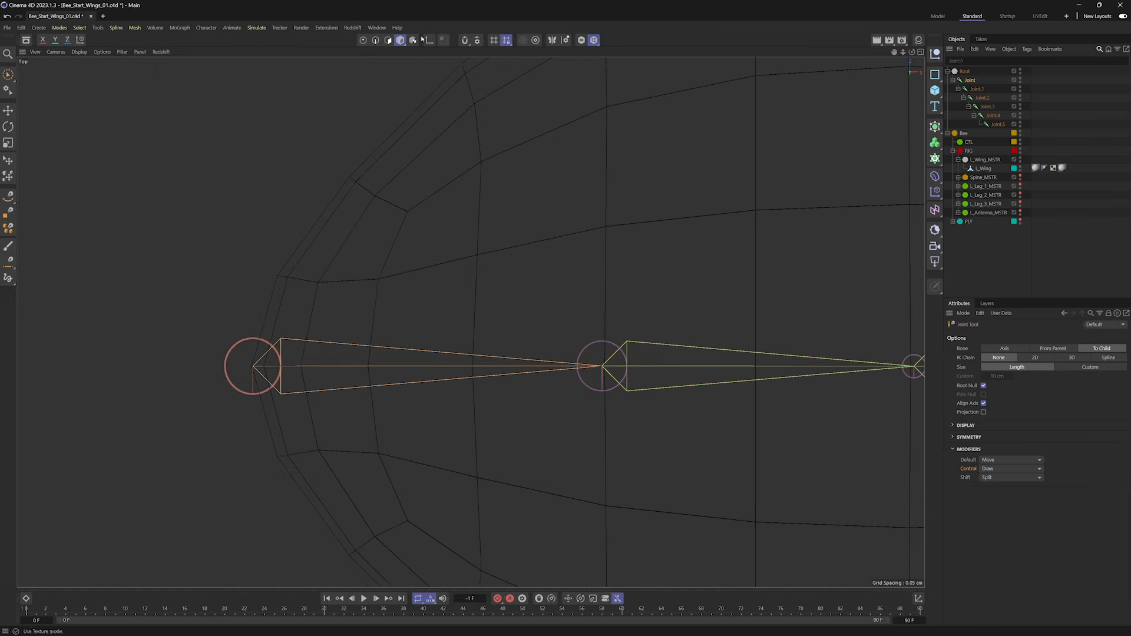
click(465, 40)
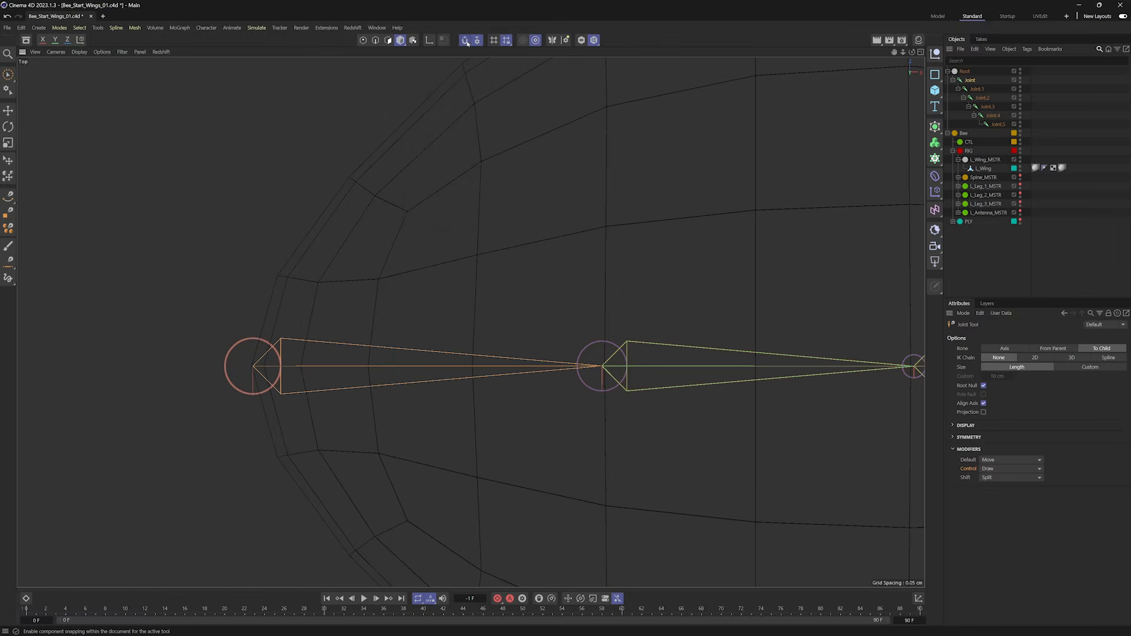
click(465, 40)
click(511, 95)
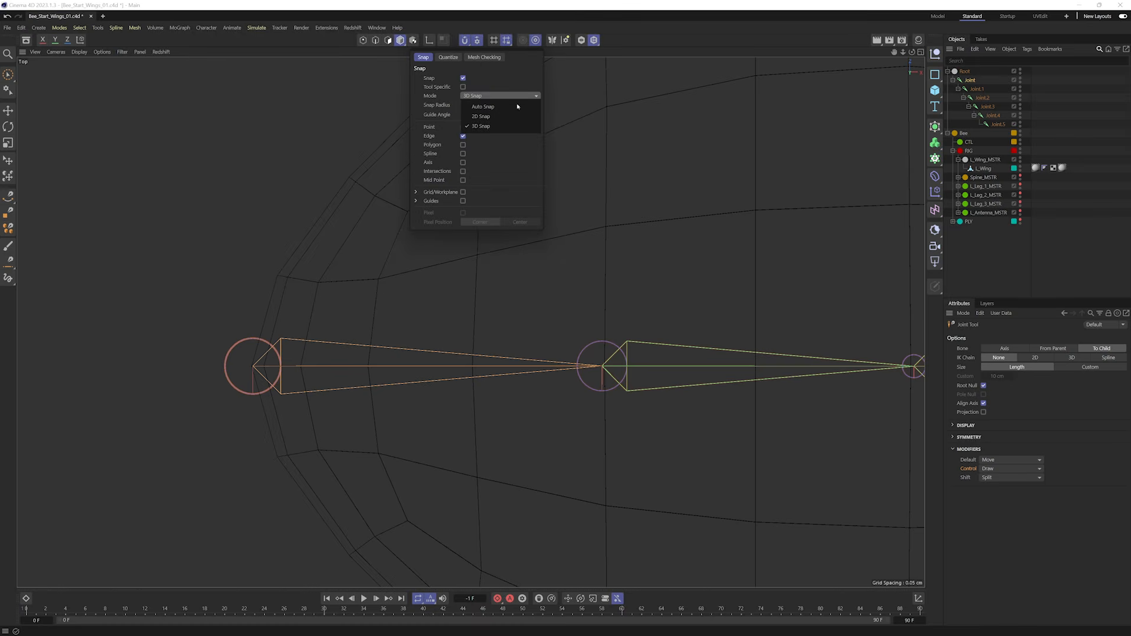
click(478, 107)
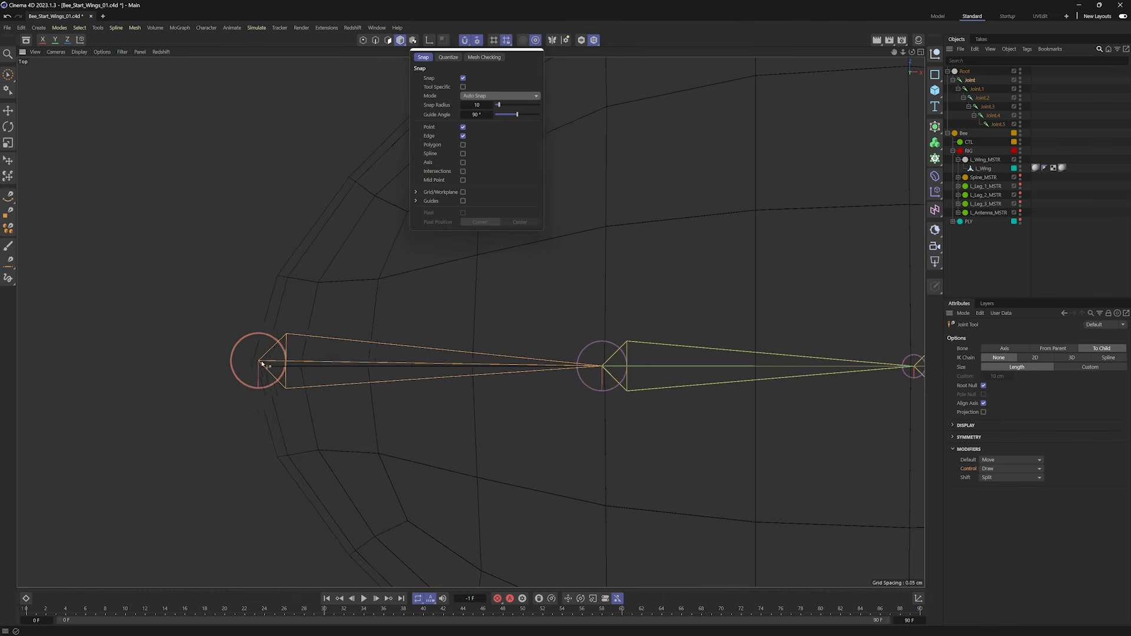
Snap the wing joints onto the mesh points along the midline in the Top view, up to Joint.4.
drag(606, 366, 611, 368)
alt+middle_drag(871, 451, 547, 441)
drag(589, 357, 586, 357)
mouse_move(737, 360)
mouse_down()
mouse_move(749, 376)
mouse_move(732, 357)
mouse_up()
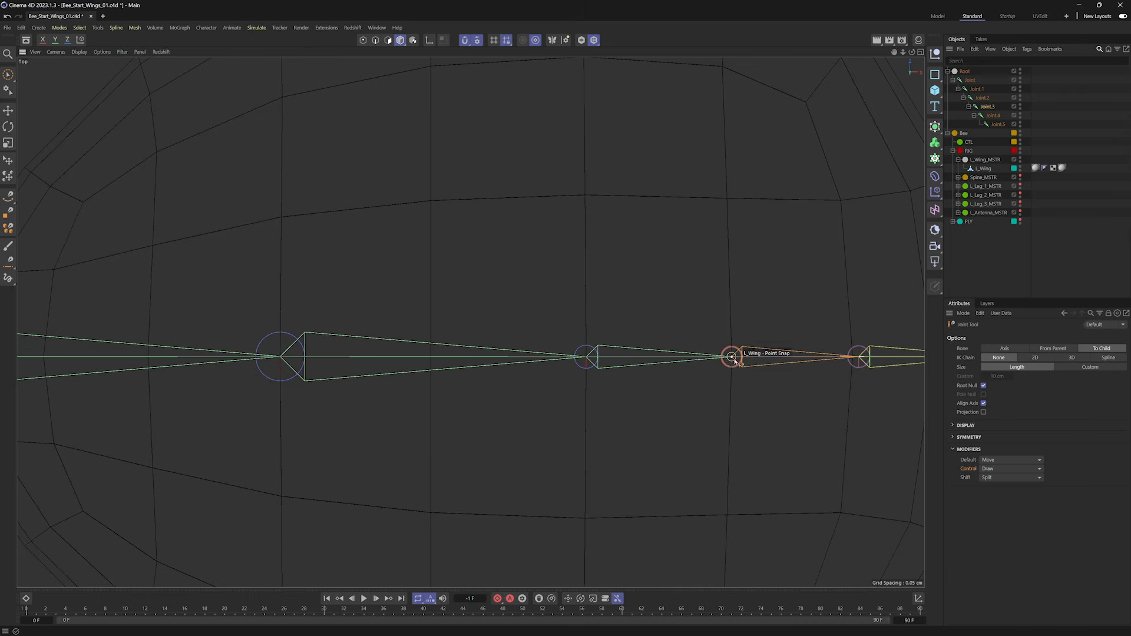
alt+middle_drag(876, 367, 622, 353)
mouse_move(604, 345)
mouse_down()
mouse_move(623, 359)
mouse_move(602, 345)
mouse_up()
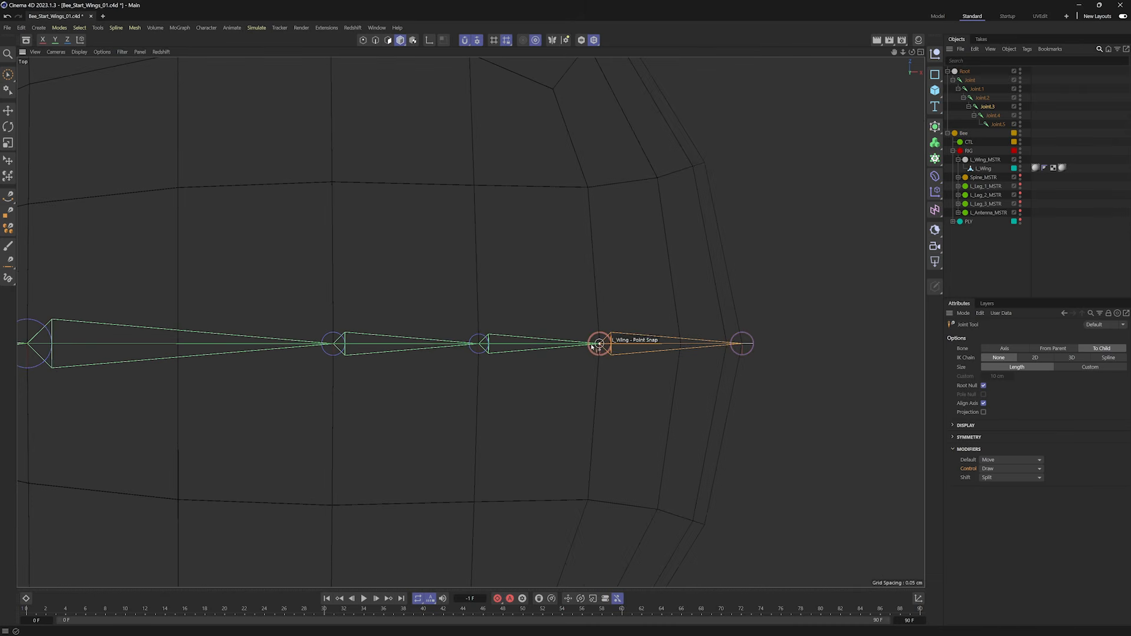
Select the wing joints one by one and inspect their axes and alignment in the Top and Front views.
click(741, 344)
scroll(598, 315, down, 8)
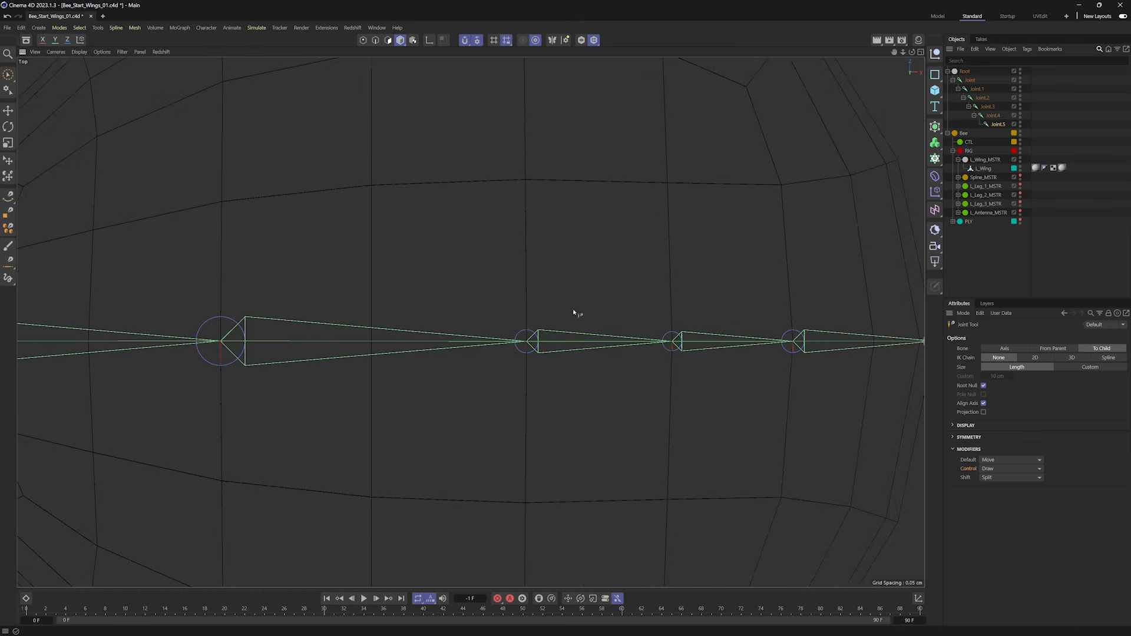
click(968, 80)
key(e)
click(977, 89)
click(982, 98)
click(987, 107)
click(992, 115)
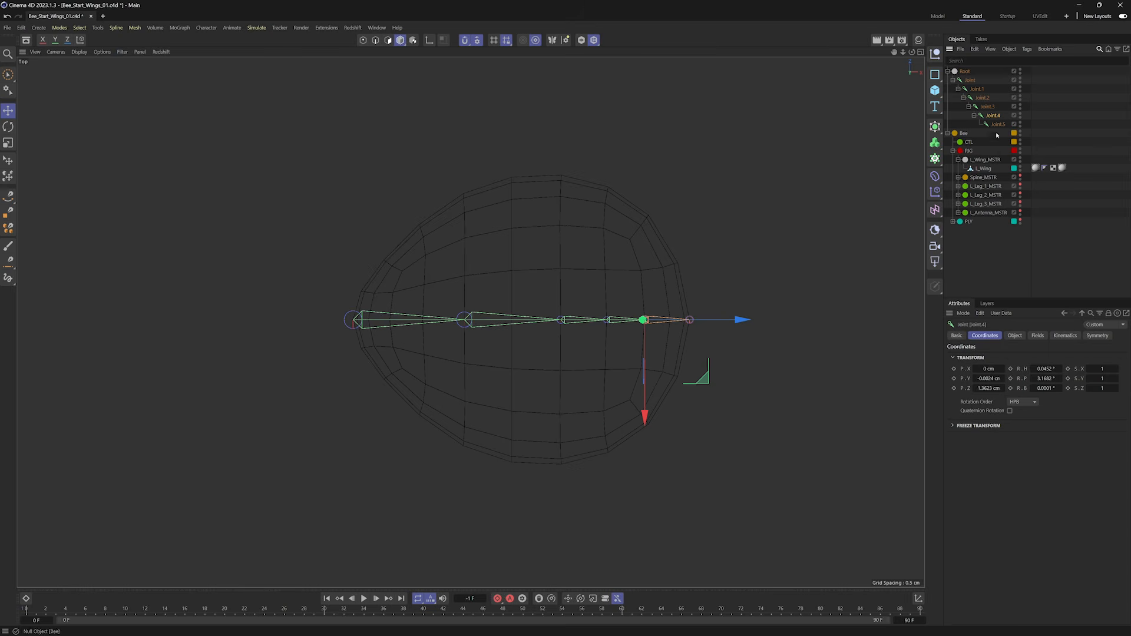
click(980, 97)
click(976, 89)
click(969, 79)
middle_click(589, 272)
middle_click(592, 334)
scroll(535, 305, up, 2)
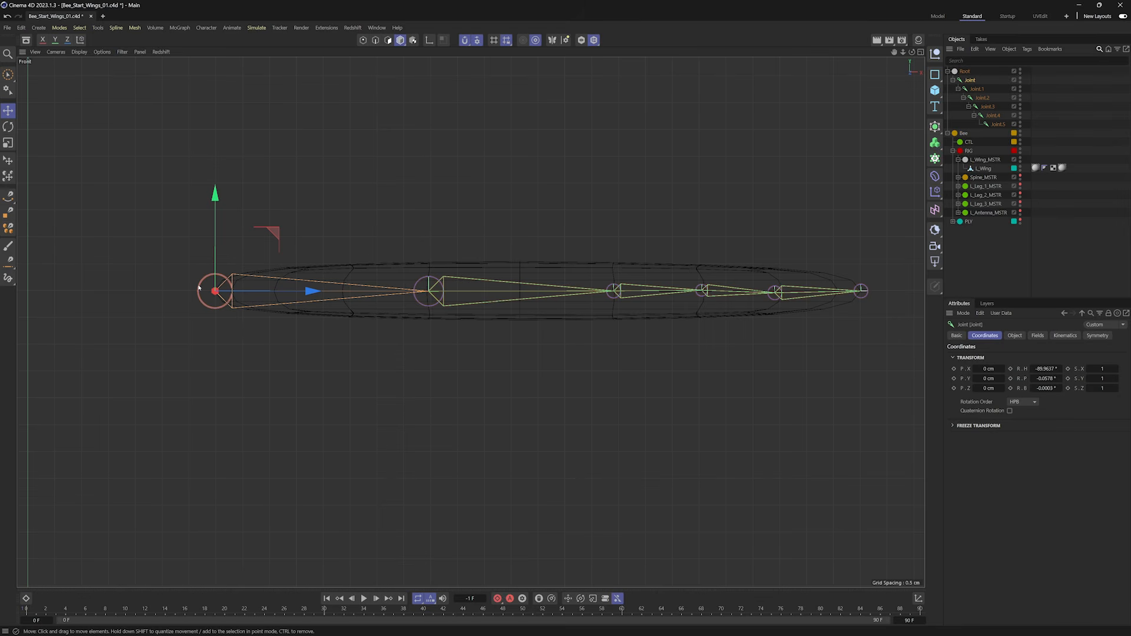
Move the joint chain out of the Root null into L_Wing_MSTR, directly above the L_Wing mesh.
middle_click(445, 141)
middle_click(414, 245)
alt+drag(514, 315, 483, 171)
drag(964, 81, 973, 112)
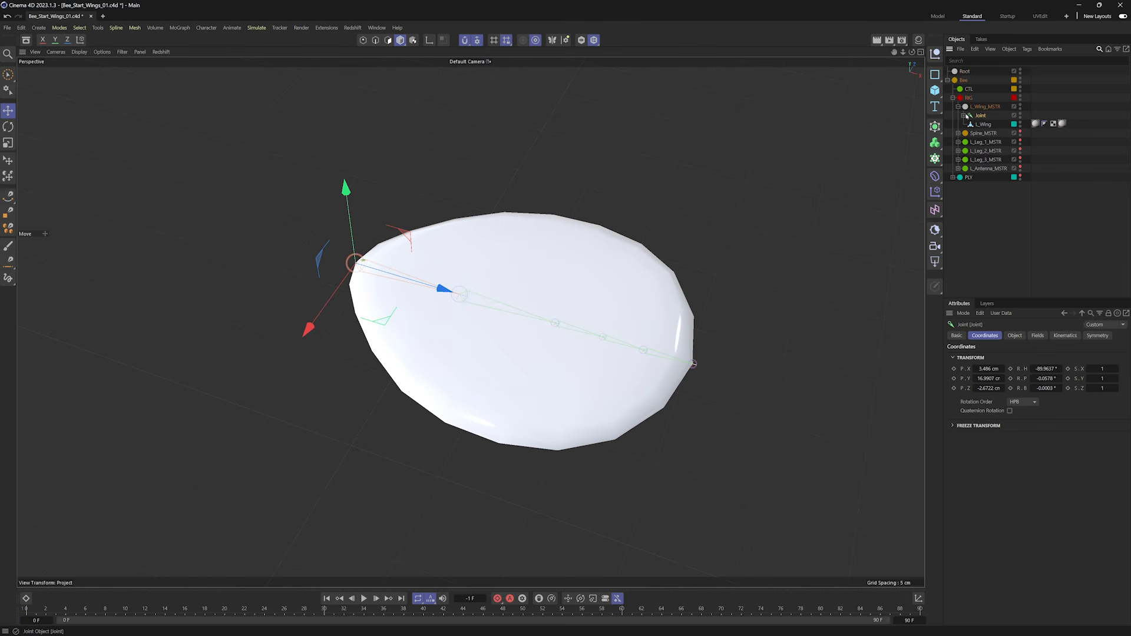
click(963, 116)
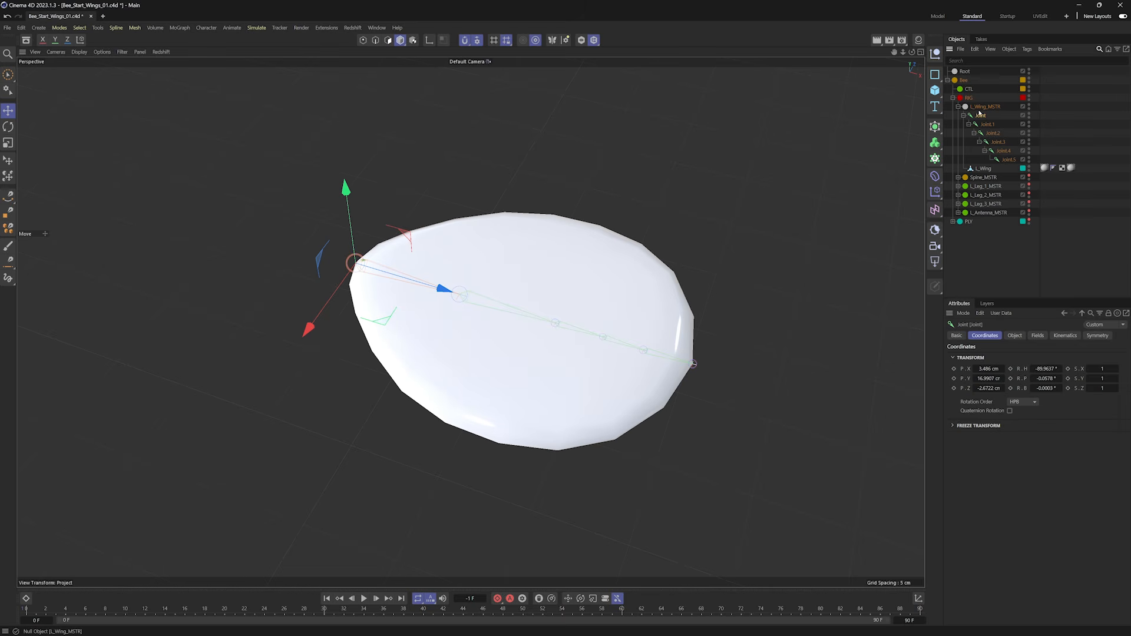
click(999, 169)
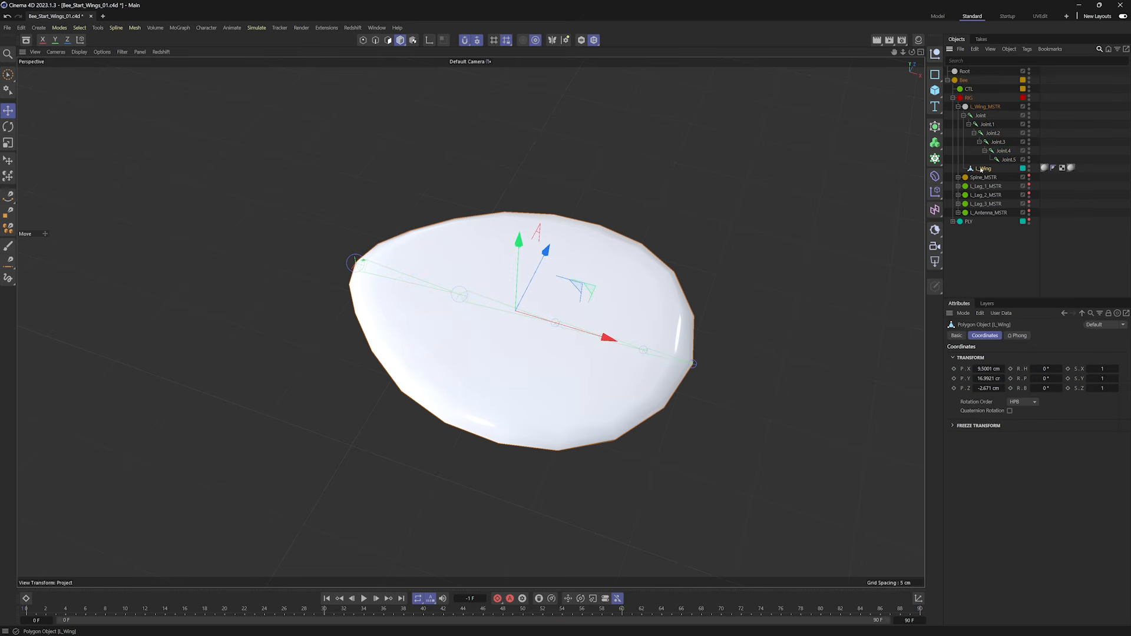
alt+drag(480, 201, 537, 192)
Create an n-Side spline and make it a child of the wing chain's first joint.
click(980, 115)
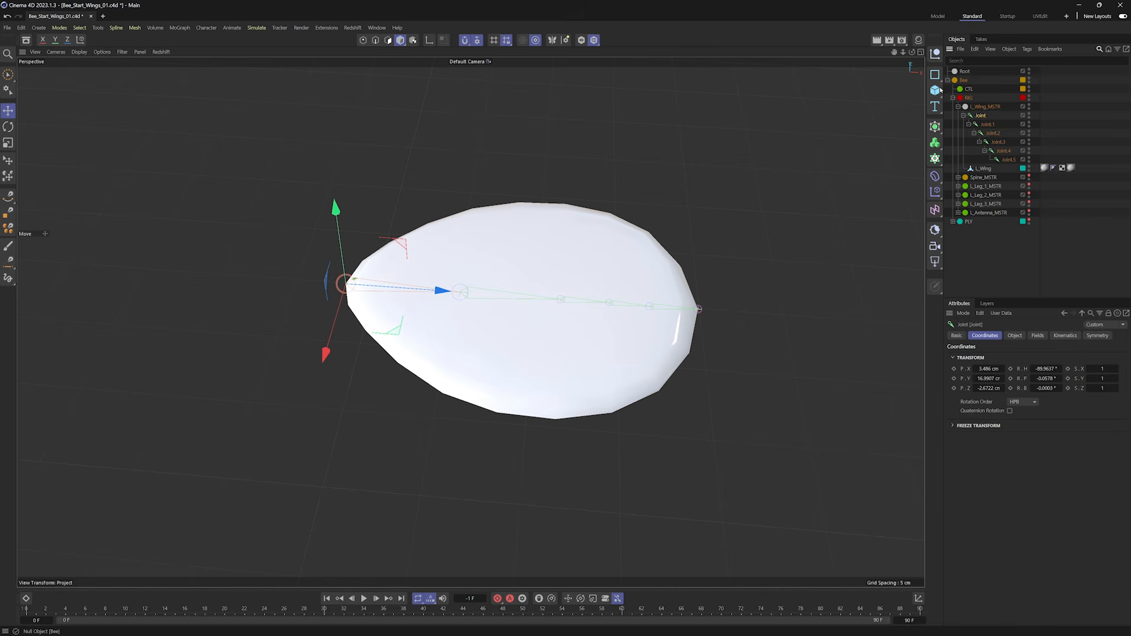
drag(931, 77, 1019, 107)
drag(956, 76, 978, 125)
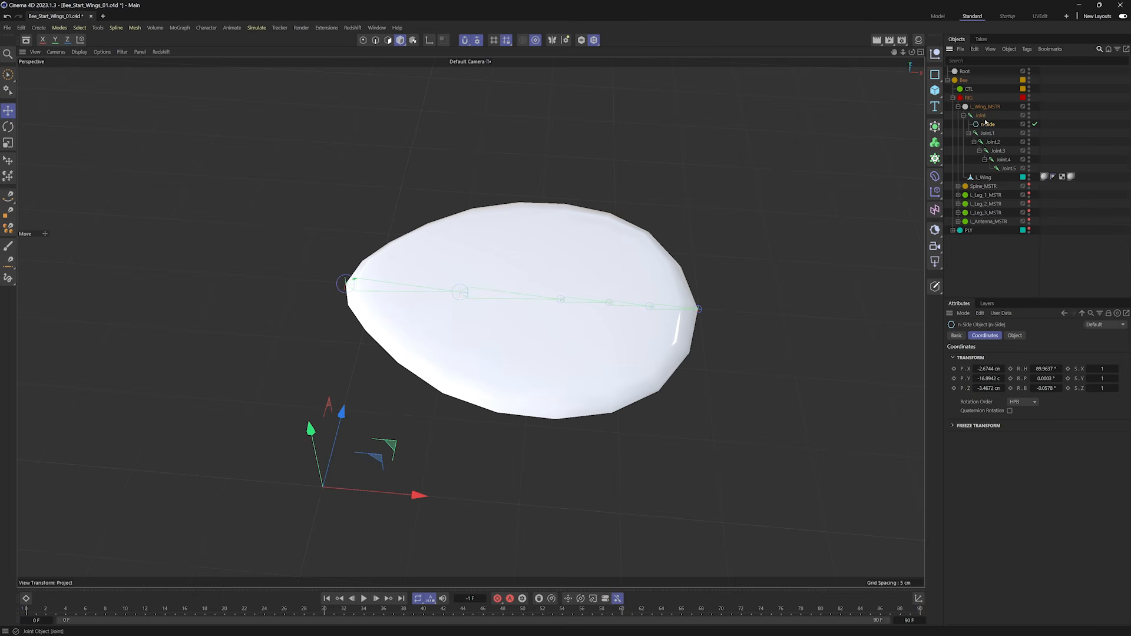
Reset the n-Side spline's position and rotation to 0 on all axes.
right_click(1003, 368)
right_click(1003, 379)
right_click(1002, 388)
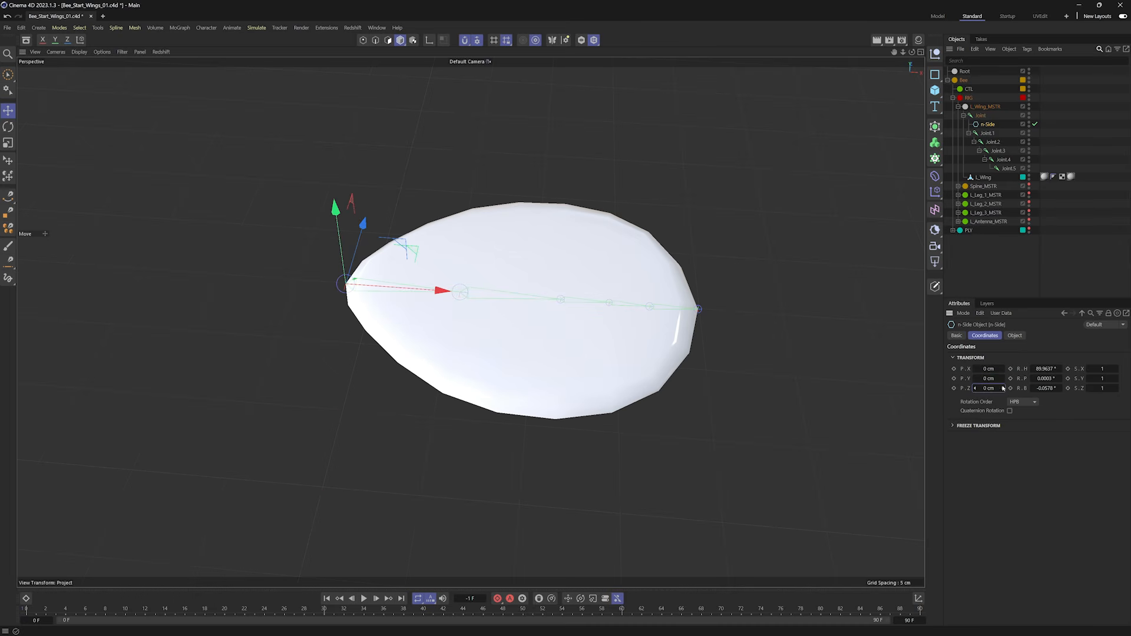
right_click(1060, 388)
right_click(1061, 378)
right_click(1061, 368)
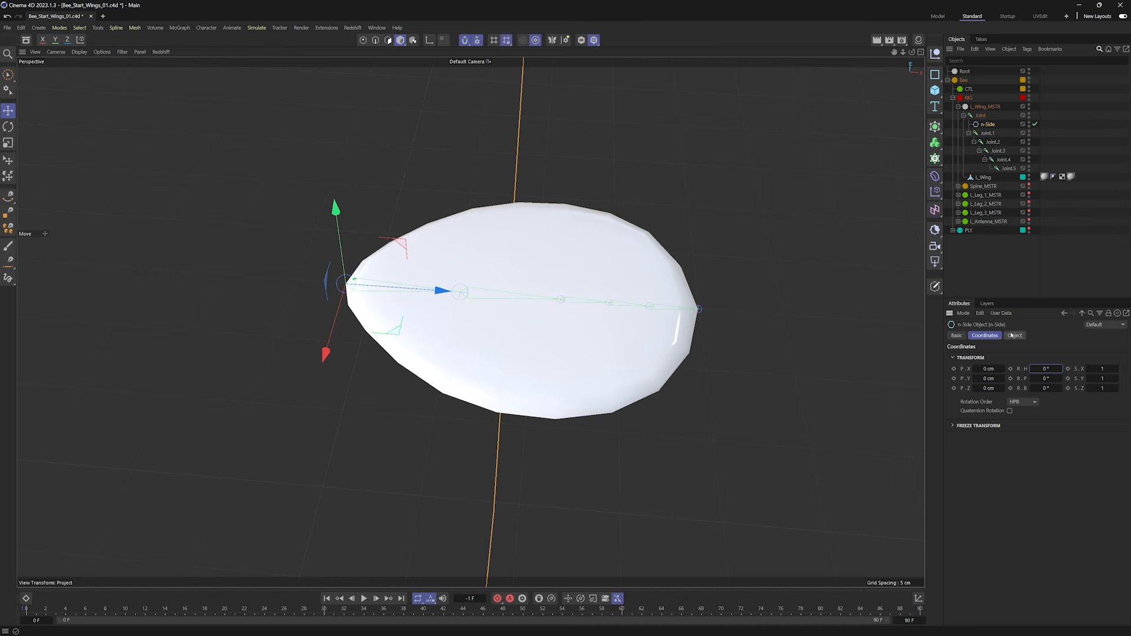
Scale the n-Side down to a radius of about 3 cm and reparent it directly under L_Wing_MSTR, above the joint chain.
alt+middle_drag(463, 241, 578, 300)
key(t)
drag(642, 252, 318, 282)
drag(982, 125, 977, 116)
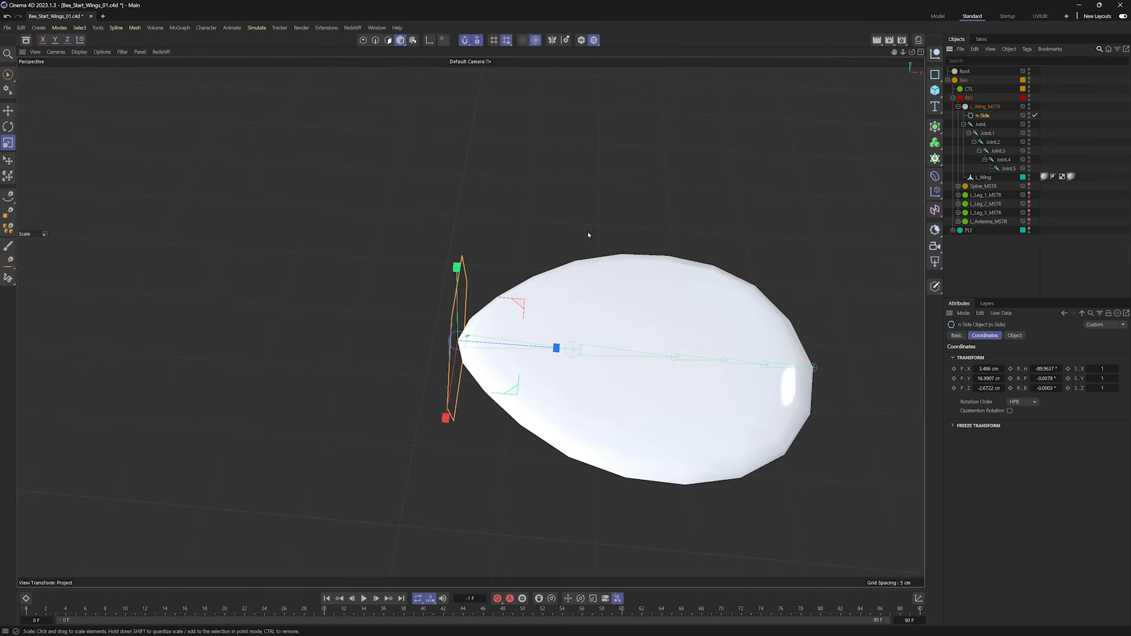
Set the n-Side spline's plane to XZ so it lies flat with the wing.
click(1014, 335)
click(1063, 394)
click(1103, 395)
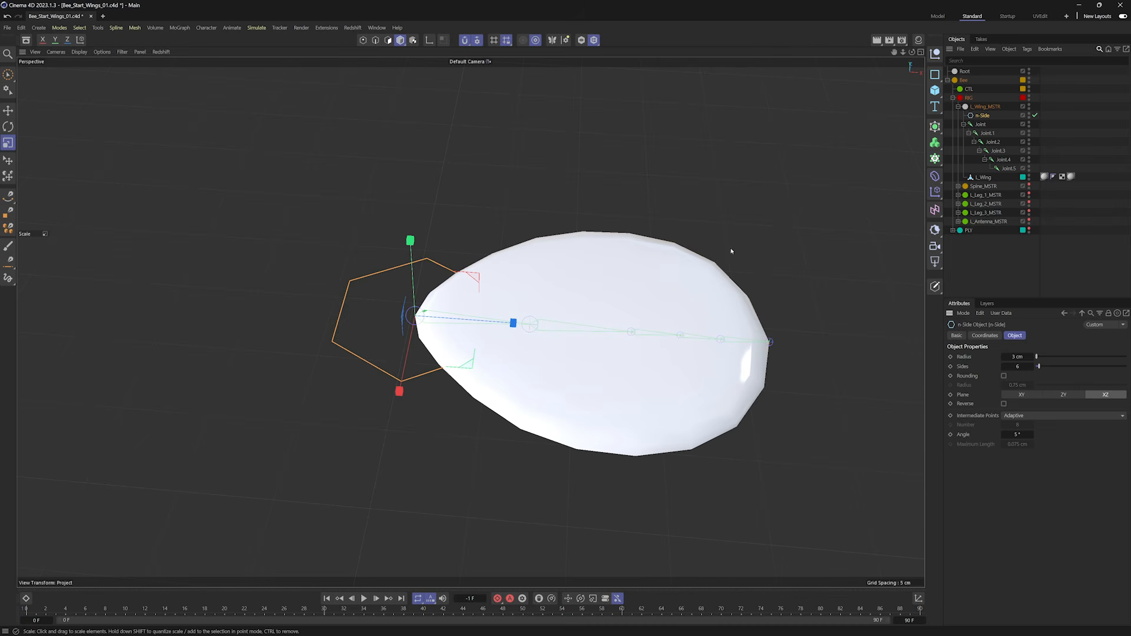
alt+drag(580, 229, 616, 291)
alt+middle_drag(616, 291, 519, 283)
alt+drag(519, 283, 499, 241)
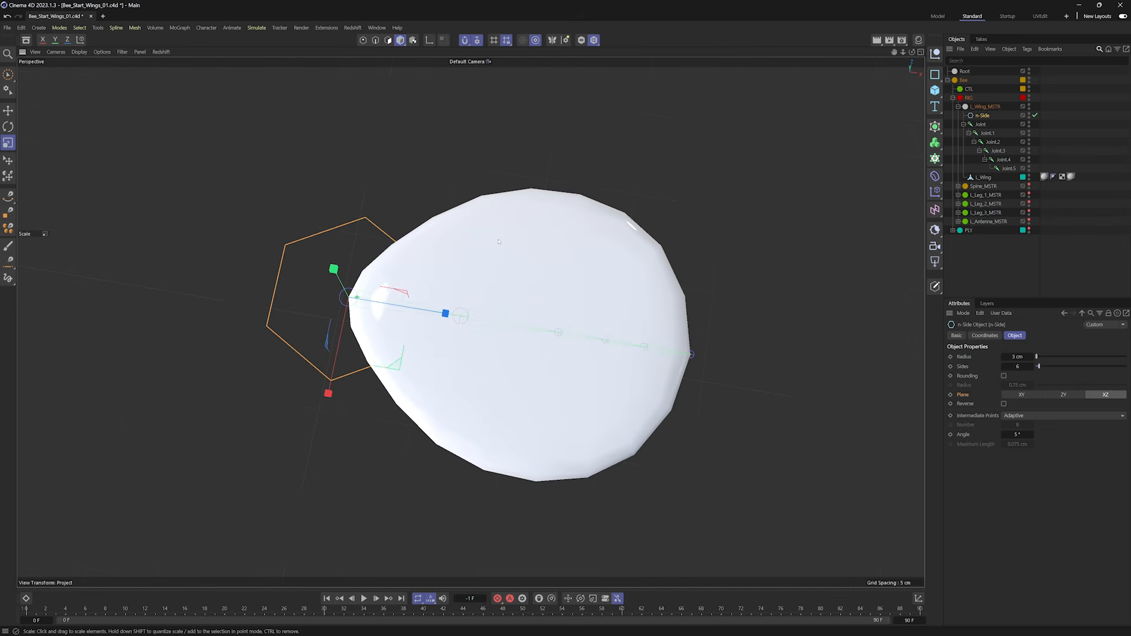
Turn off snapping in the Top view and make the n-Side spline editable.
middle_click(563, 285)
middle_click(623, 199)
alt+right_drag(404, 294, 419, 294)
alt+middle_drag(420, 295, 447, 291)
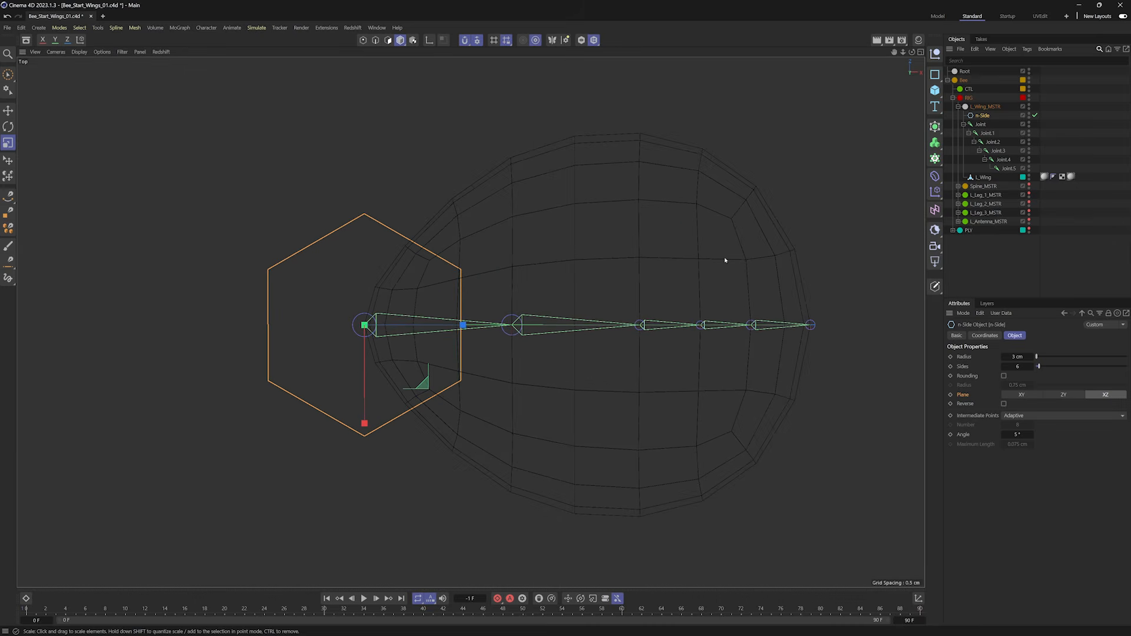
click(464, 41)
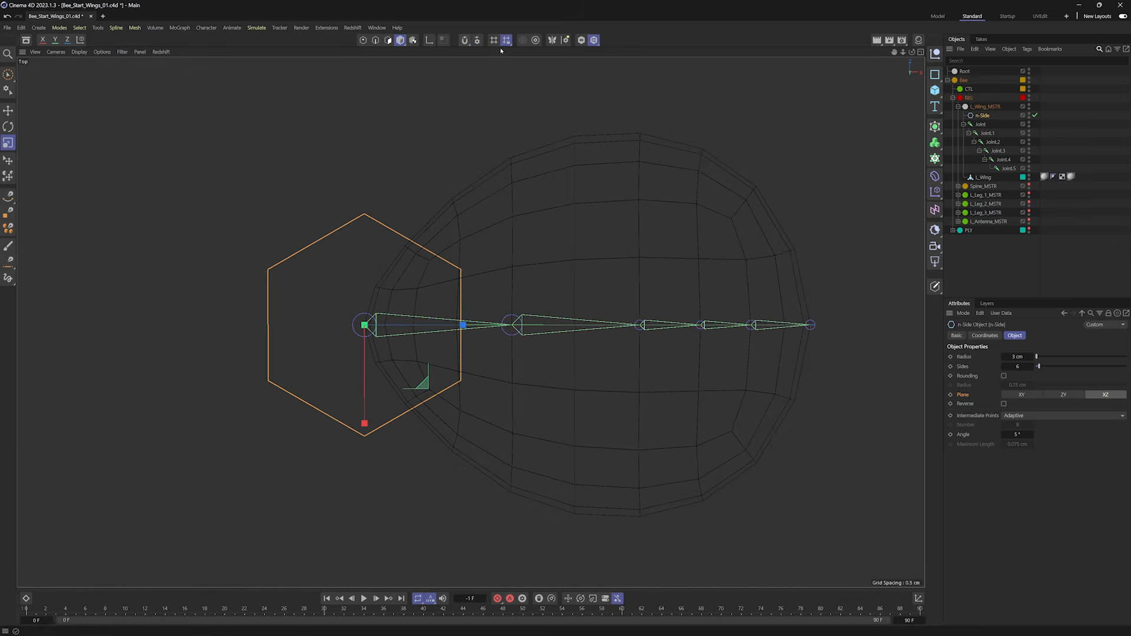
alt+middle_drag(454, 187, 419, 194)
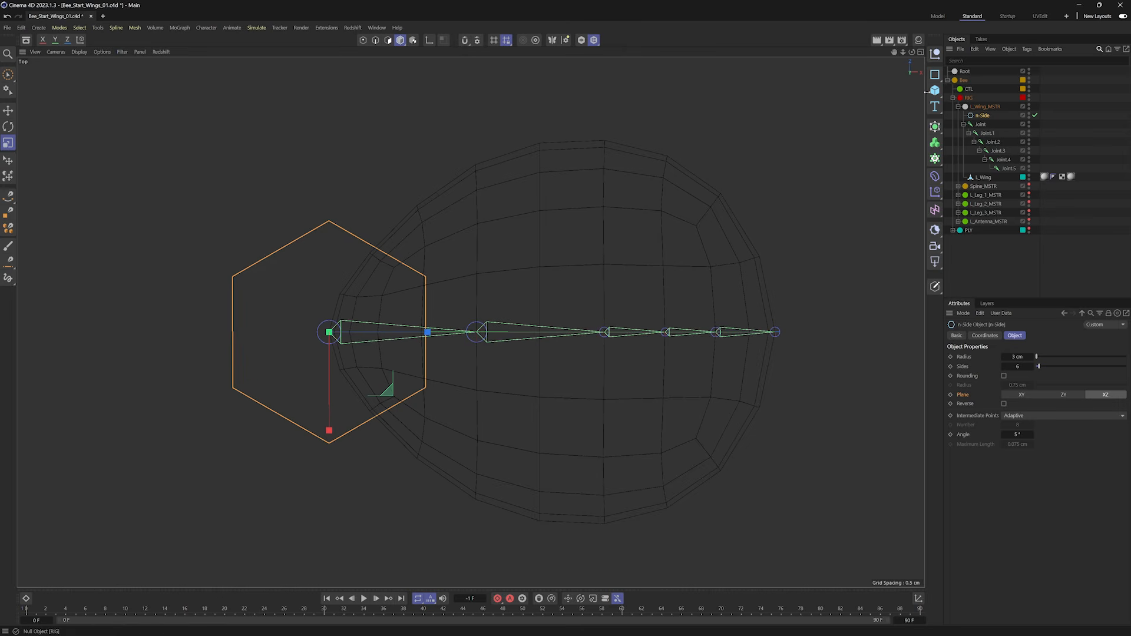
key(c)
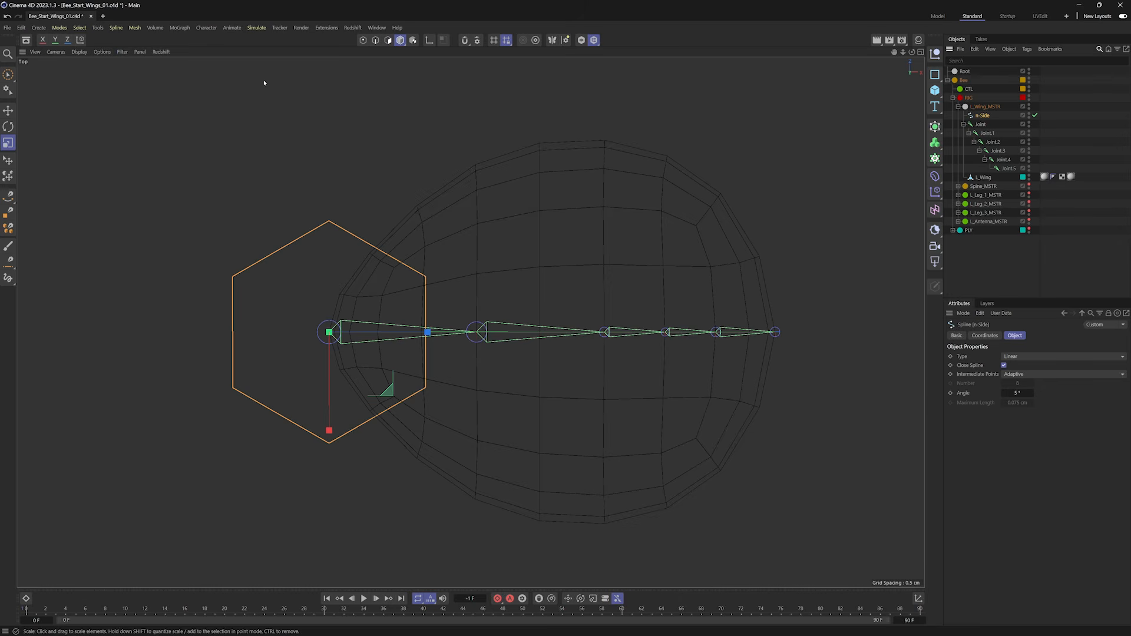
Delete the spline's two points farthest from the wing tip and turn off Close Spline.
click(363, 41)
click(234, 276)
key(Delete)
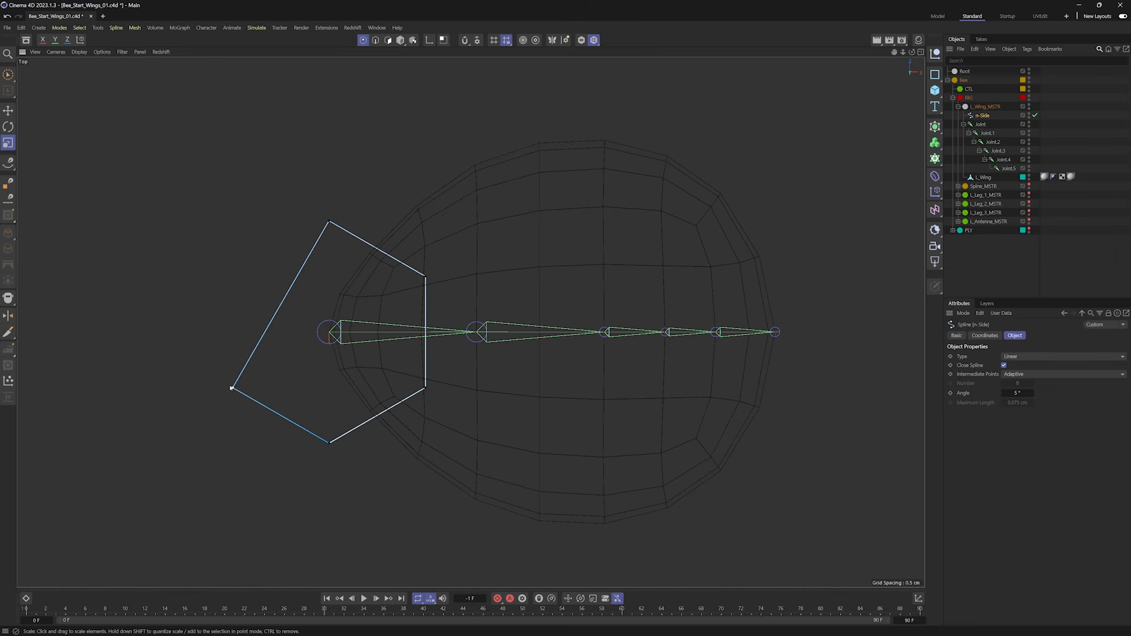
click(233, 389)
key(Delete)
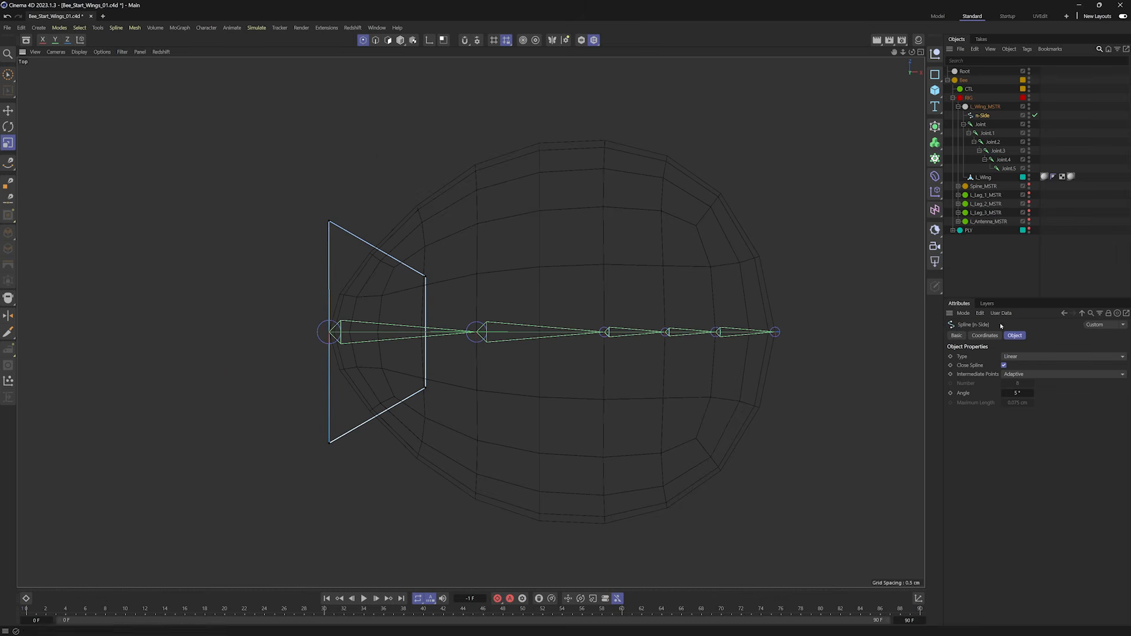
click(1003, 365)
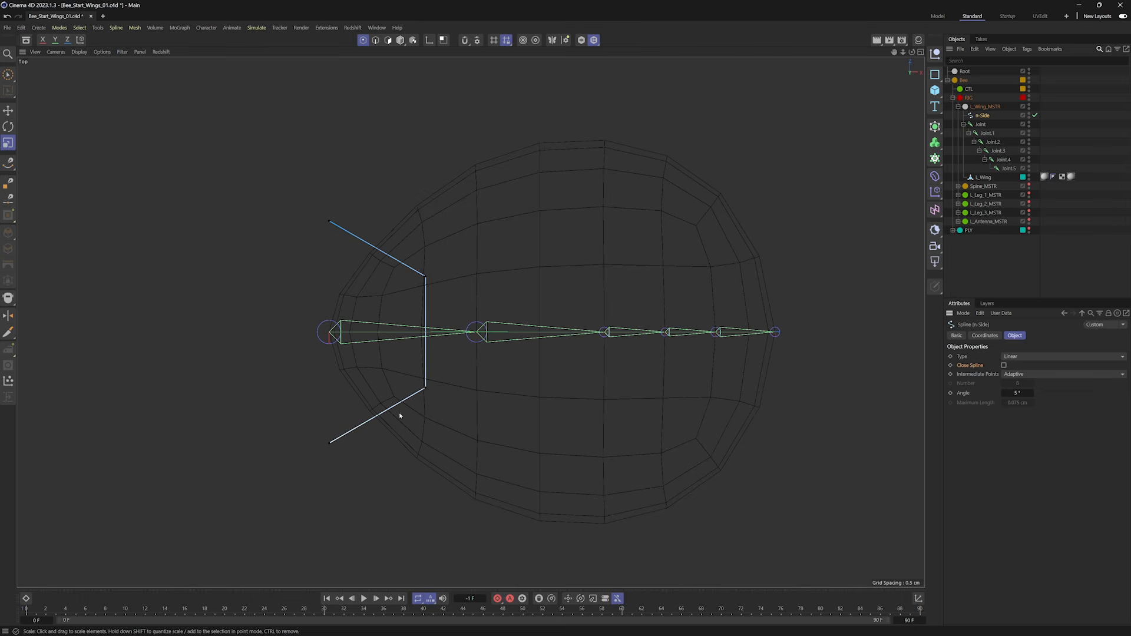
Try Set First Point on the open spline's upper end point and undo the change.
click(329, 221)
right_click(349, 173)
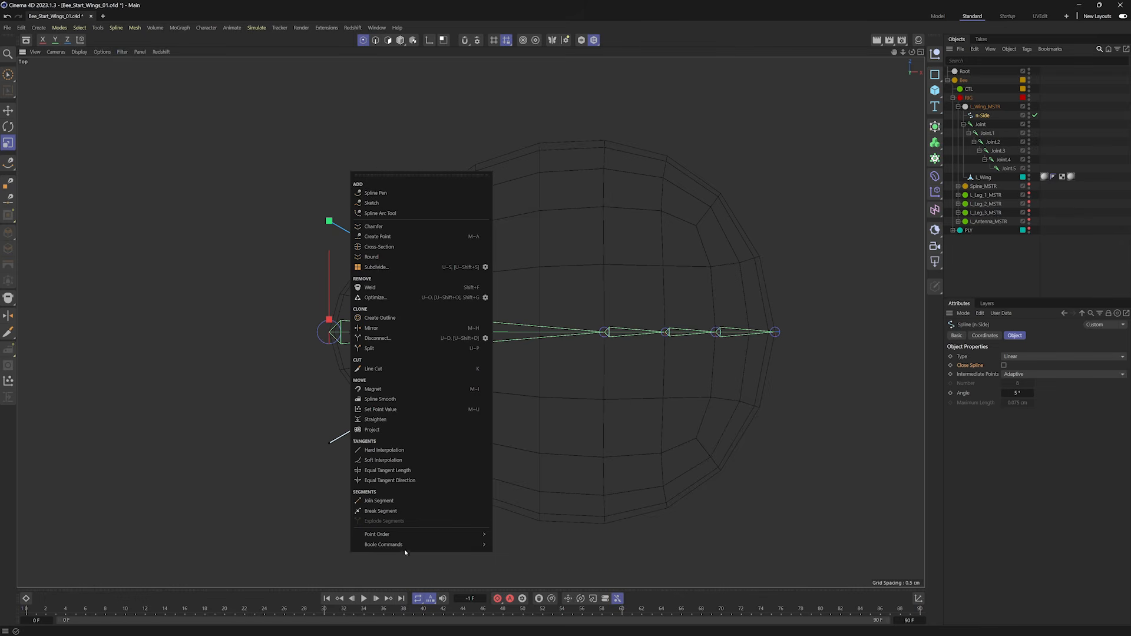
mouse_move(394, 538)
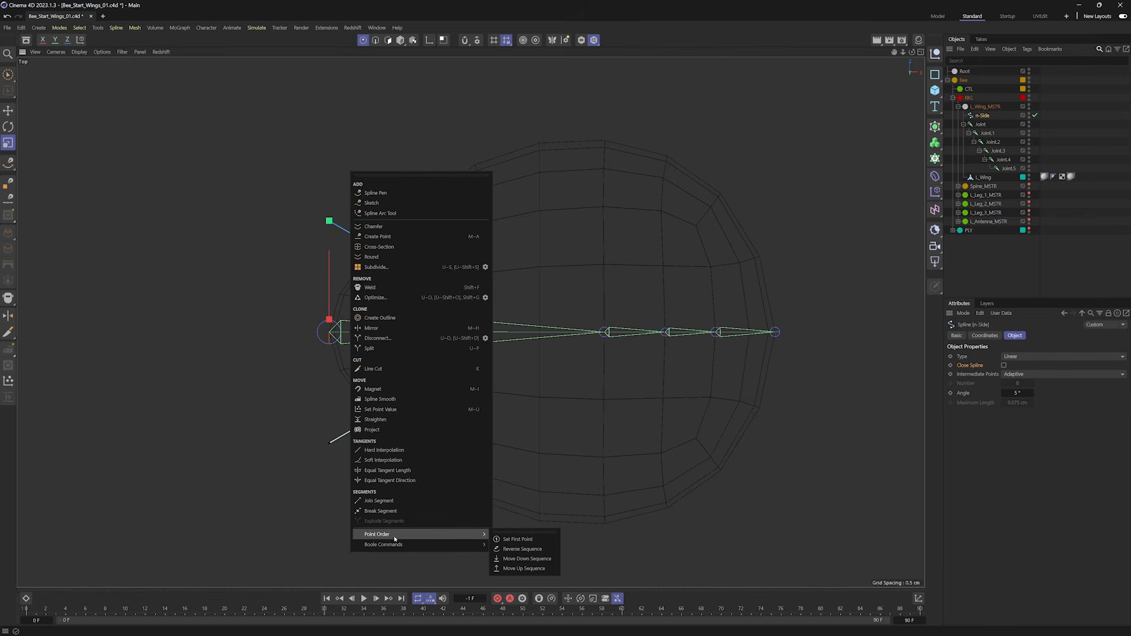
click(518, 541)
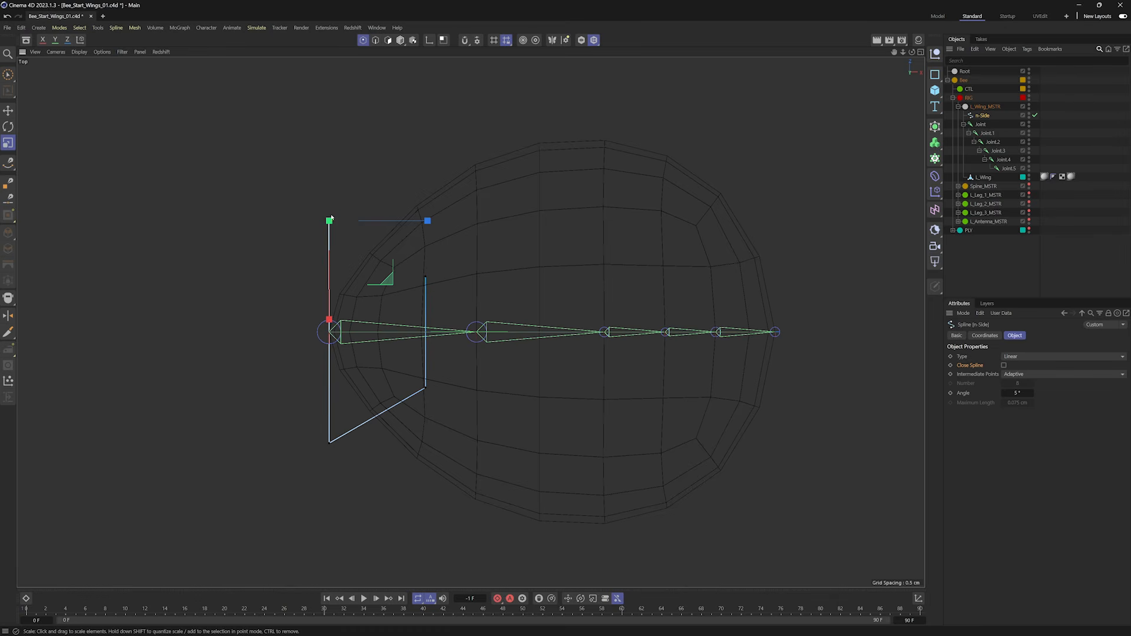
key(ctrl+z)
double_click(328, 442)
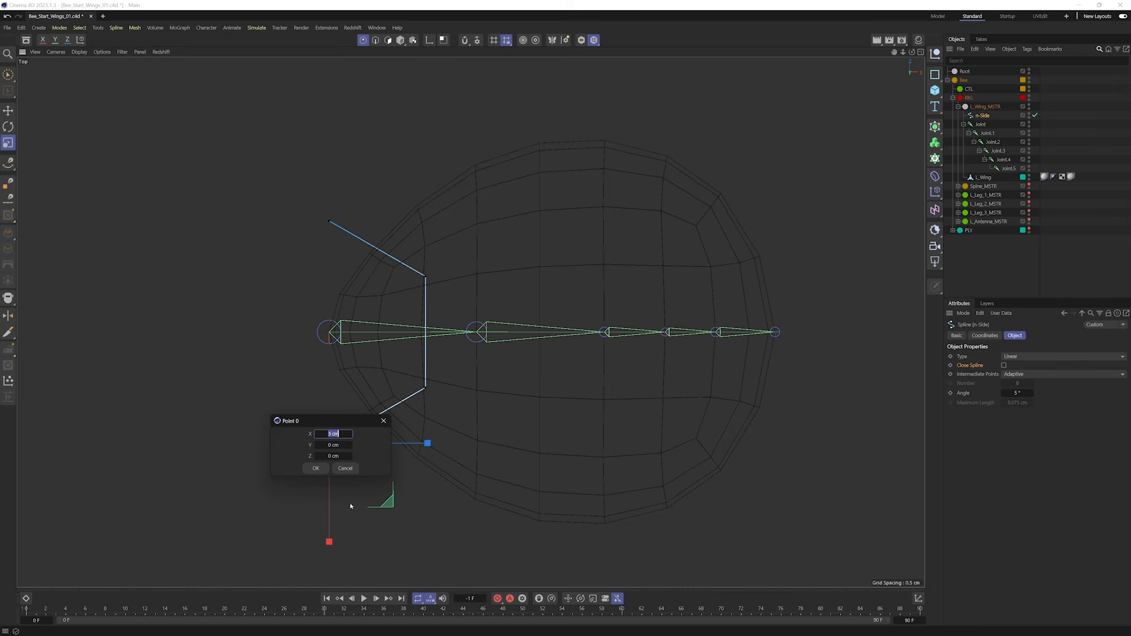
click(340, 470)
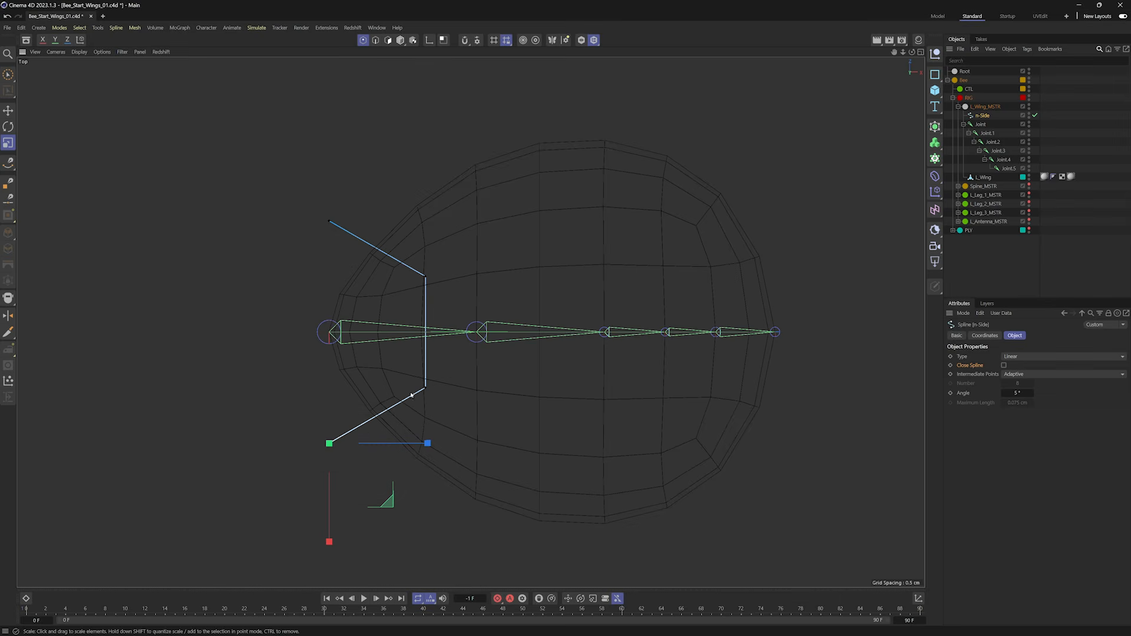
Select all four spline points, move them past the wing tip and scale them up slightly across the wing's width.
click(301, 238)
click(423, 386)
shift+click(328, 442)
shift+click(425, 277)
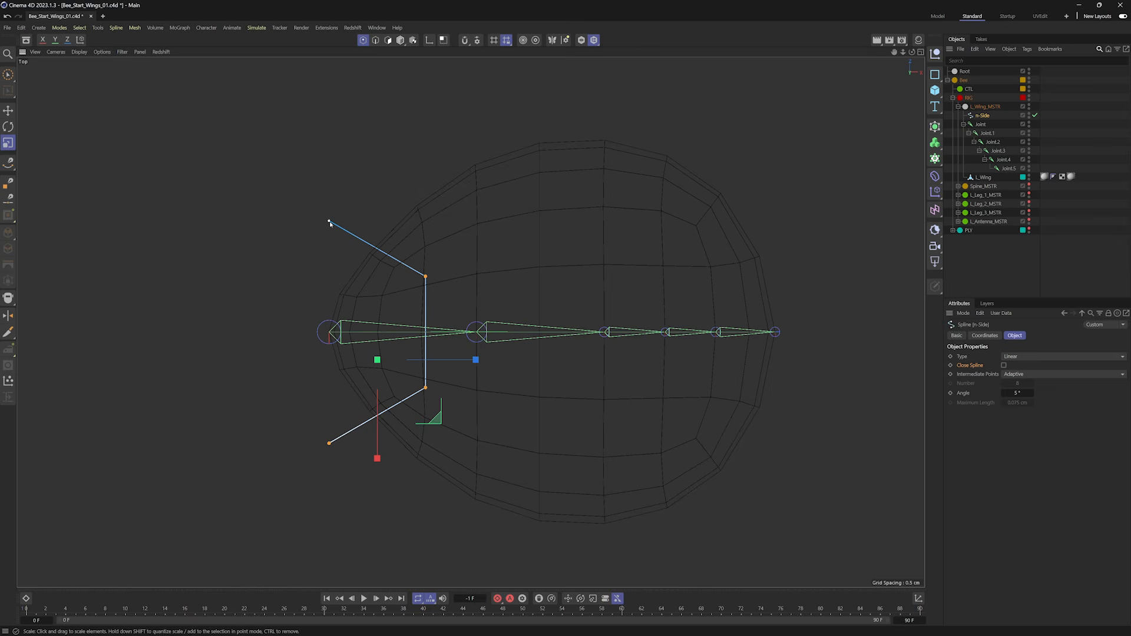
key(e)
drag(455, 334, 898, 333)
key(t)
drag(807, 436, 812, 450)
Move the spline's two middle points nearer the wing tip, scale them closer together and return to Model mode.
drag(869, 424, 844, 221)
key(e)
drag(908, 333, 869, 333)
key(r)
key(t)
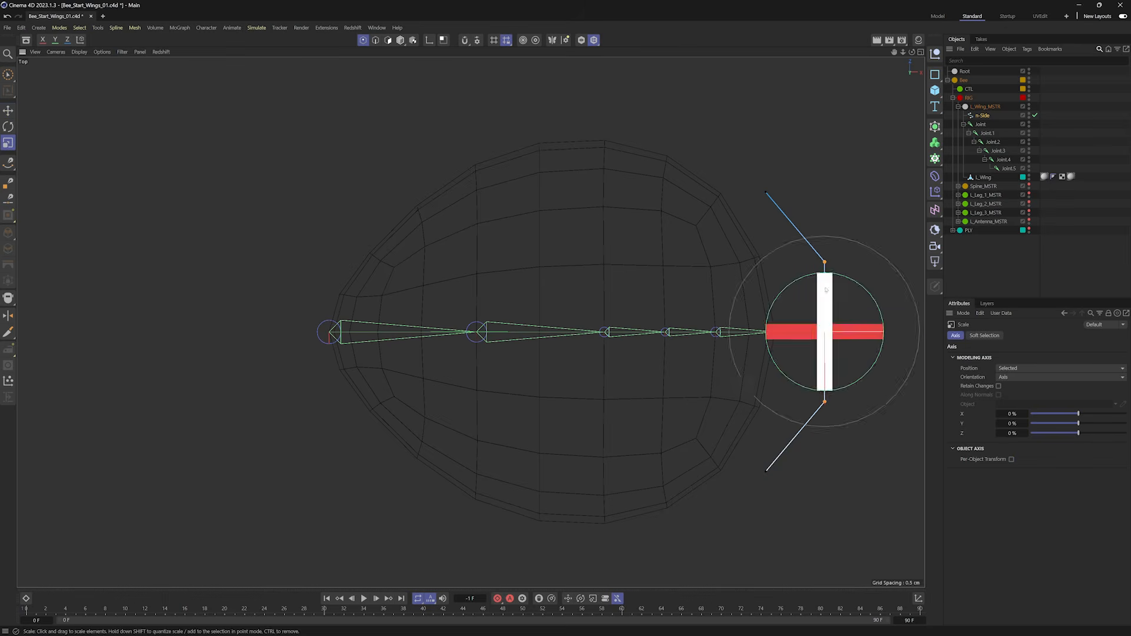
drag(824, 430, 823, 416)
alt+middle_drag(722, 304, 591, 290)
alt+right_drag(588, 289, 444, 207)
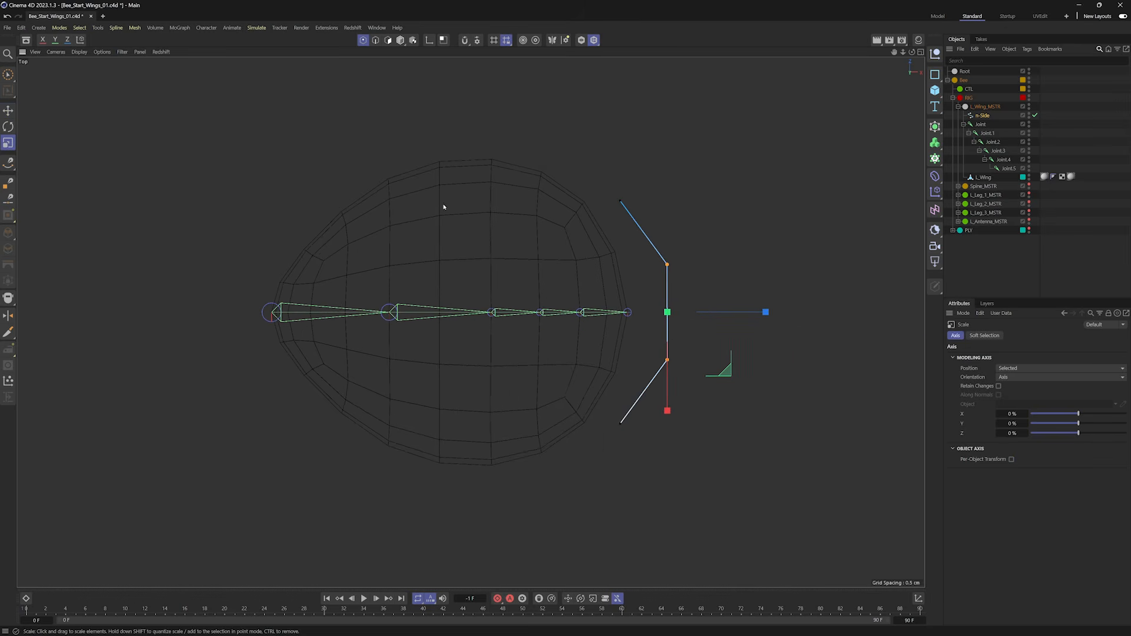
click(400, 40)
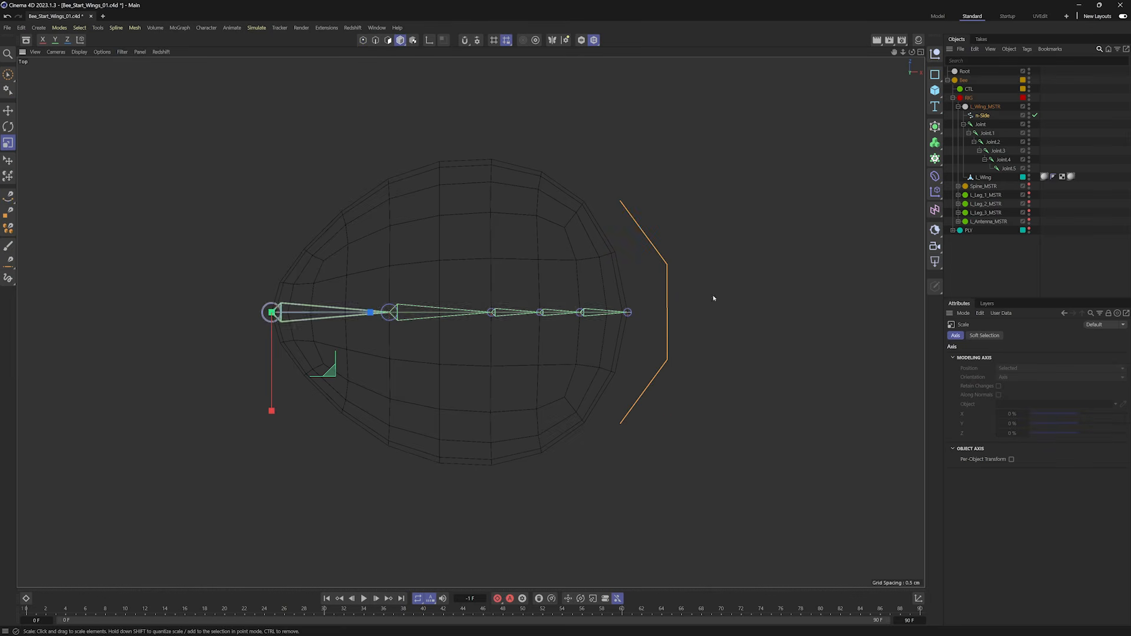
Group the wing's joint chain under a new null and expand its hierarchy.
click(979, 125)
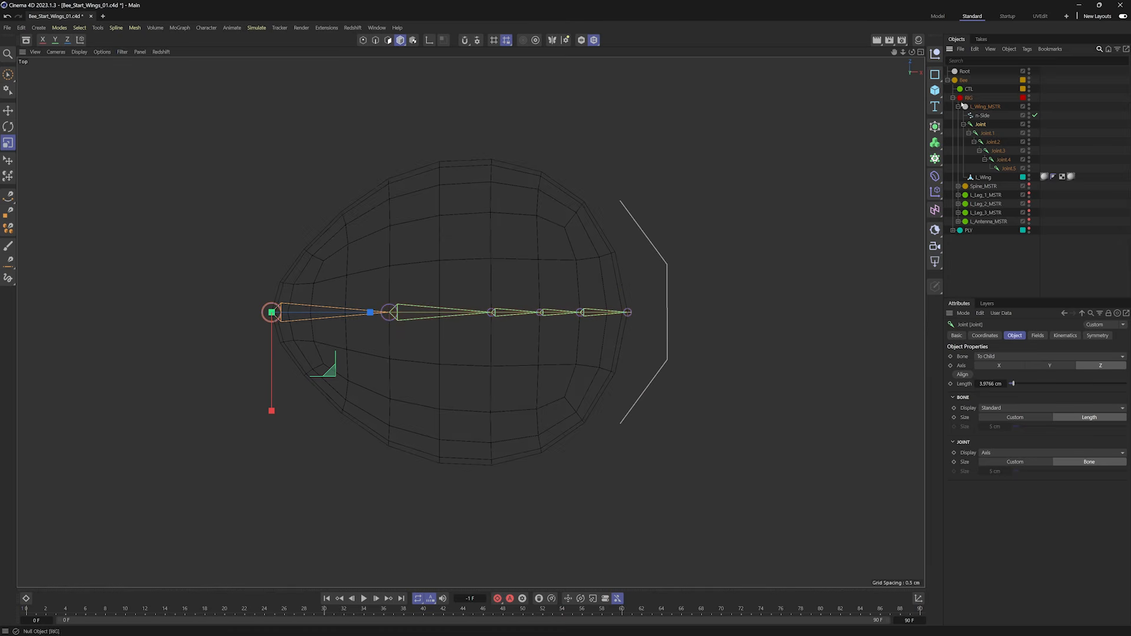
click(980, 116)
click(980, 124)
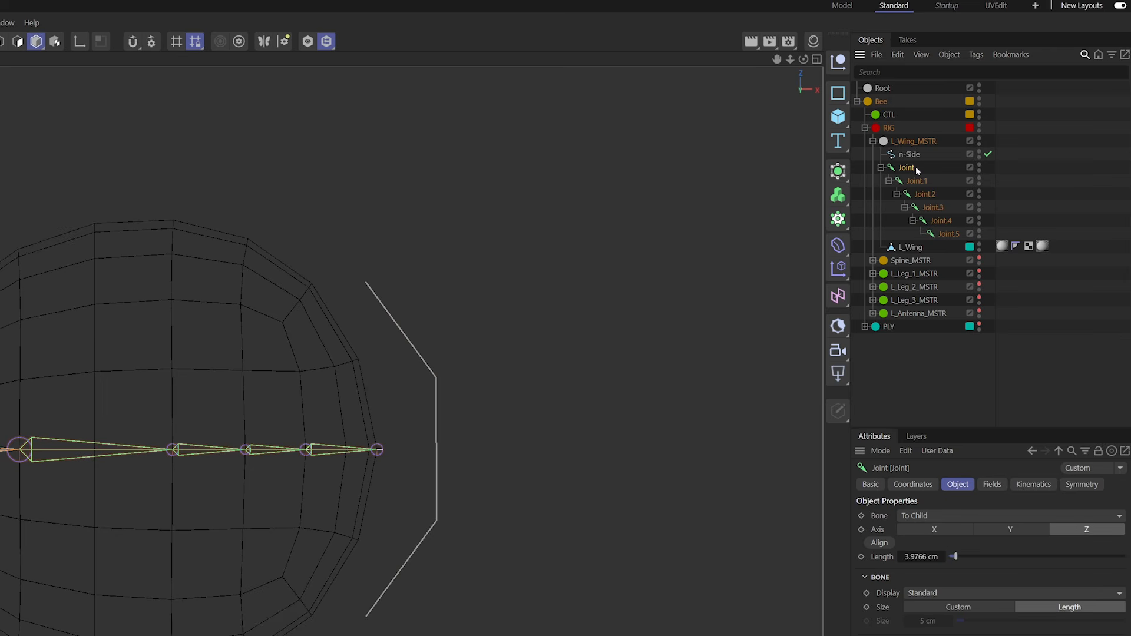
key(alt+g)
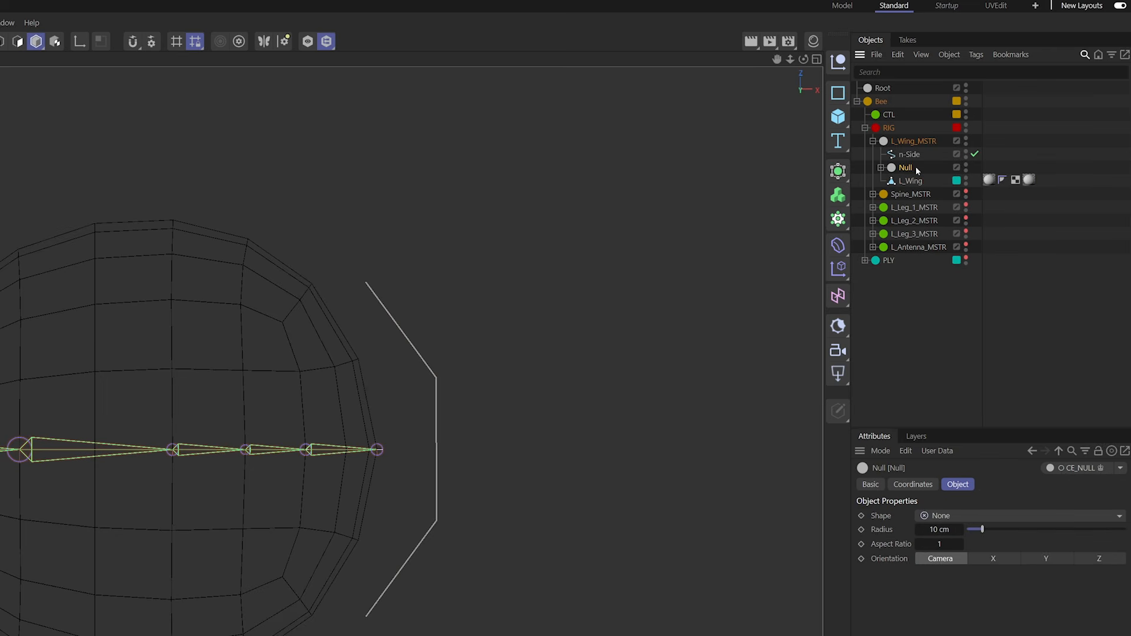
click(880, 168)
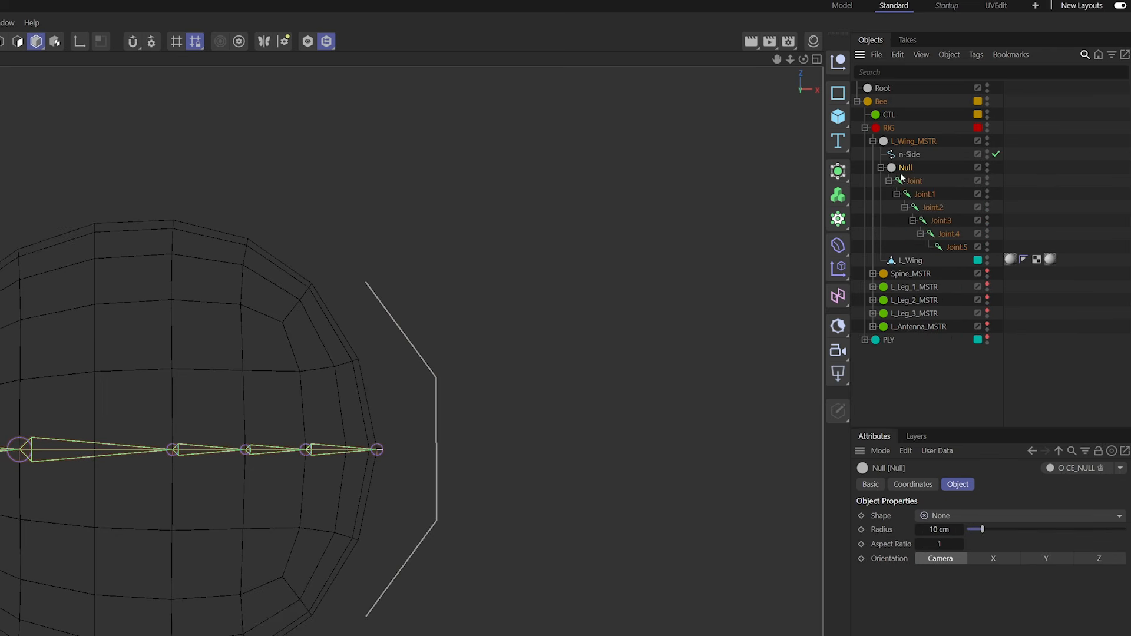
Rename the new null as L_Wing_CNST and the n-Side spline as L_Wing_CTL.
double_click(905, 169)
key(BackSpace)
text(L_Wing_CNST)
key(shift+Tab)
text(L_Wing_CTL)
key(Tab)
Rename the chain's first joint as L_Wing_JNT and copy that name.
key(Tab)
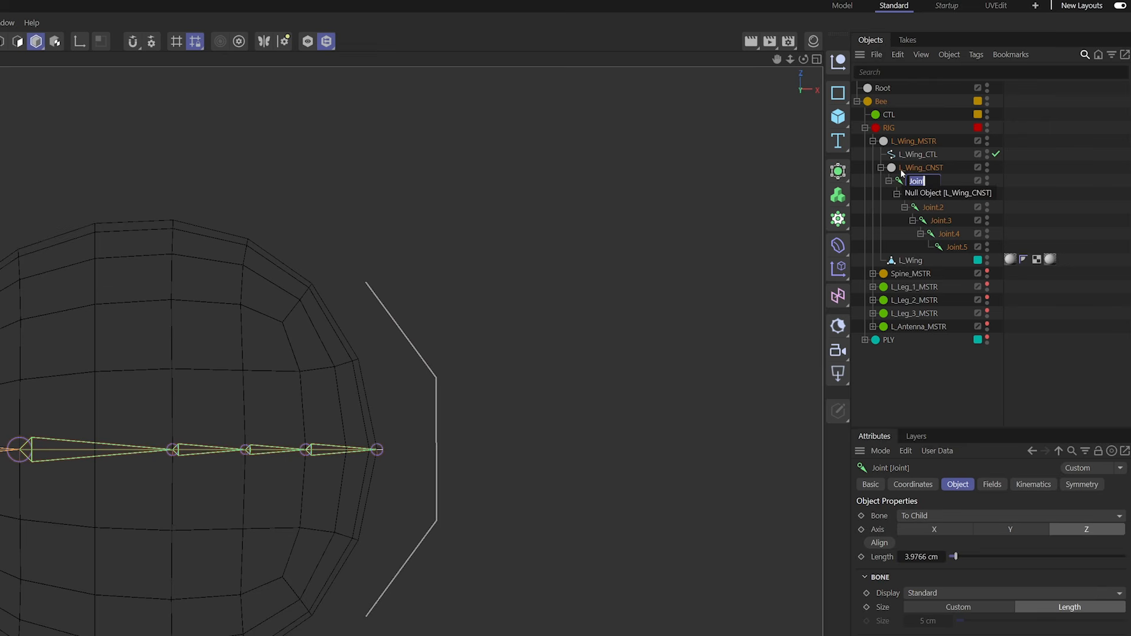
text(L_Wing)
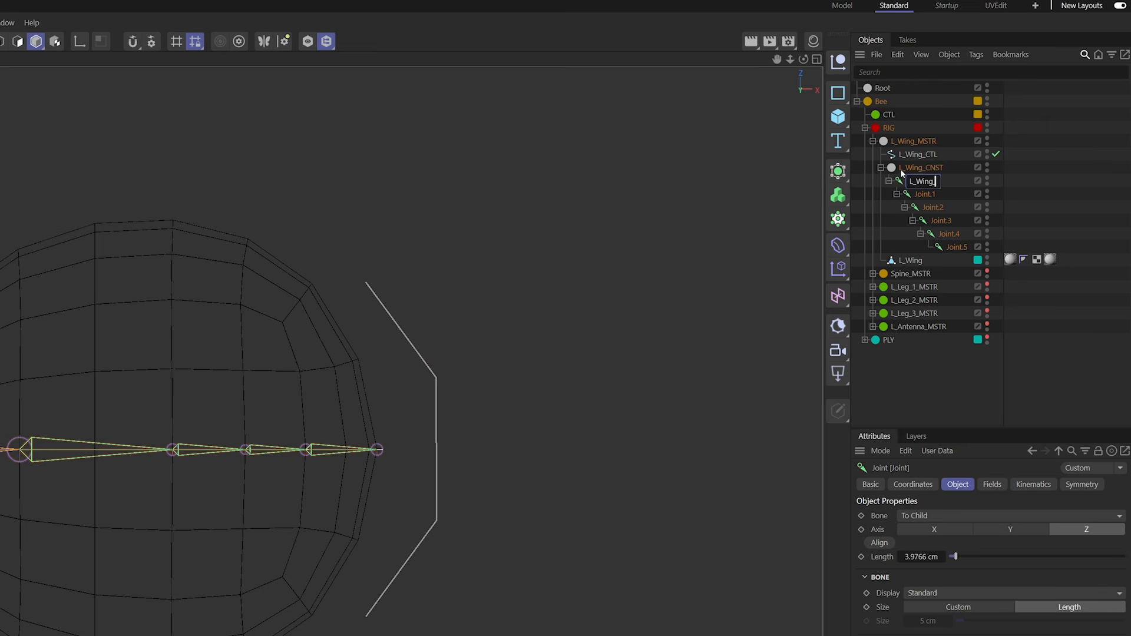
text(_JNT)
double_click(927, 181)
key(ctrl+c)
Rename the remaining five joints down the wing chain as L_Wing_JNT, reusing the copied name.
key(Tab)
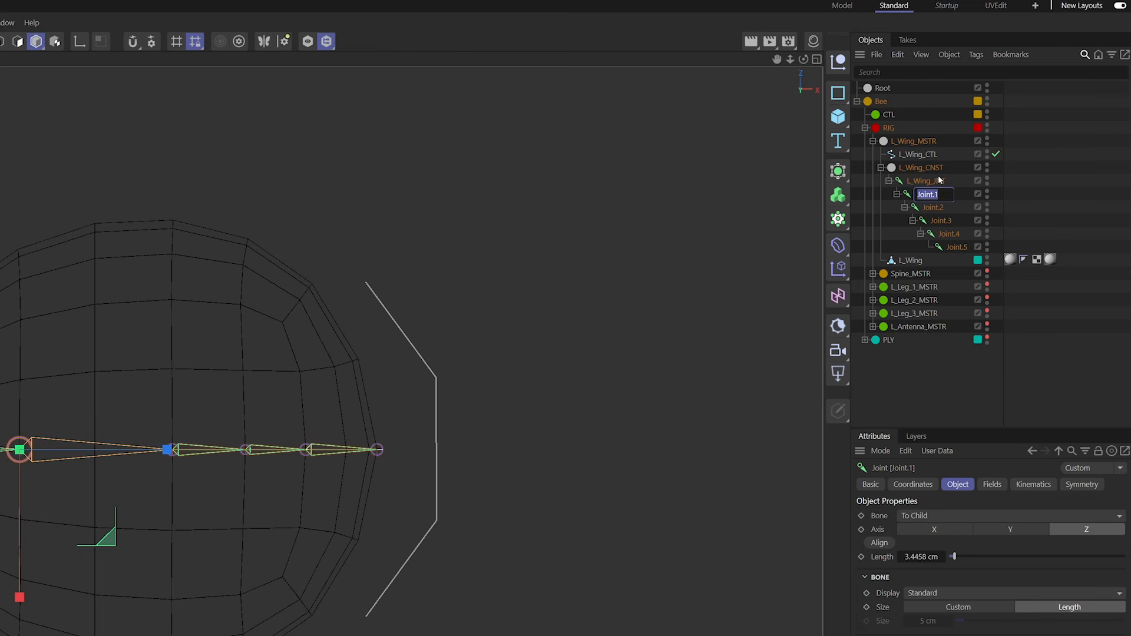
key(Escape)
key(Down)
key(ctrl+v)
key(Down)
key(ctrl+v)
key(Down)
key(ctrl+v)
key(Down)
key(ctrl+v)
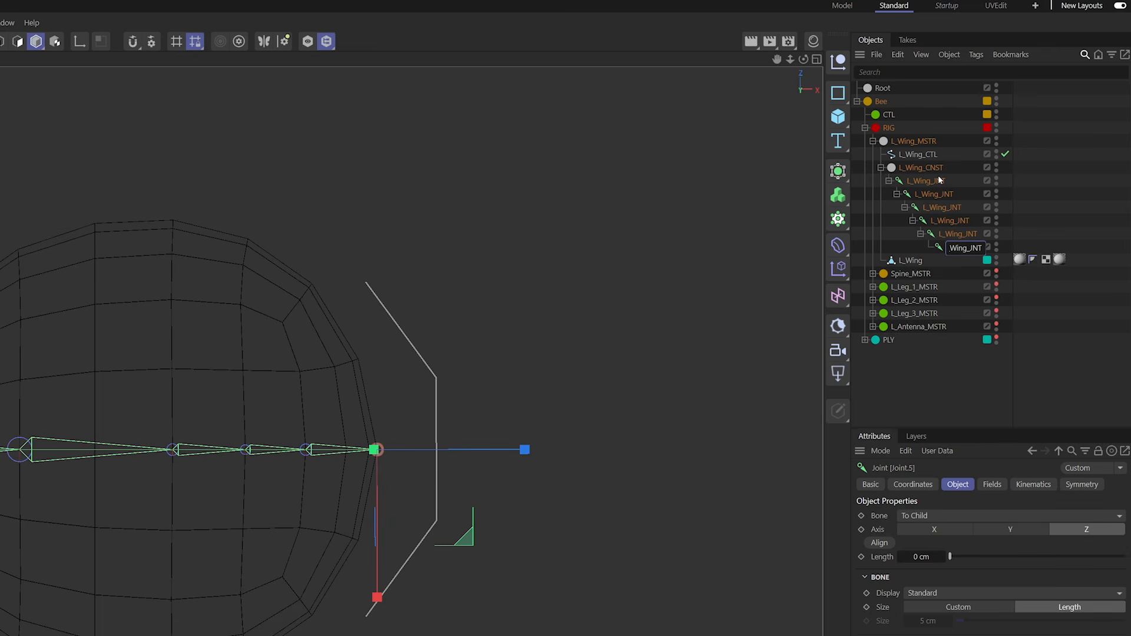
key(Return)
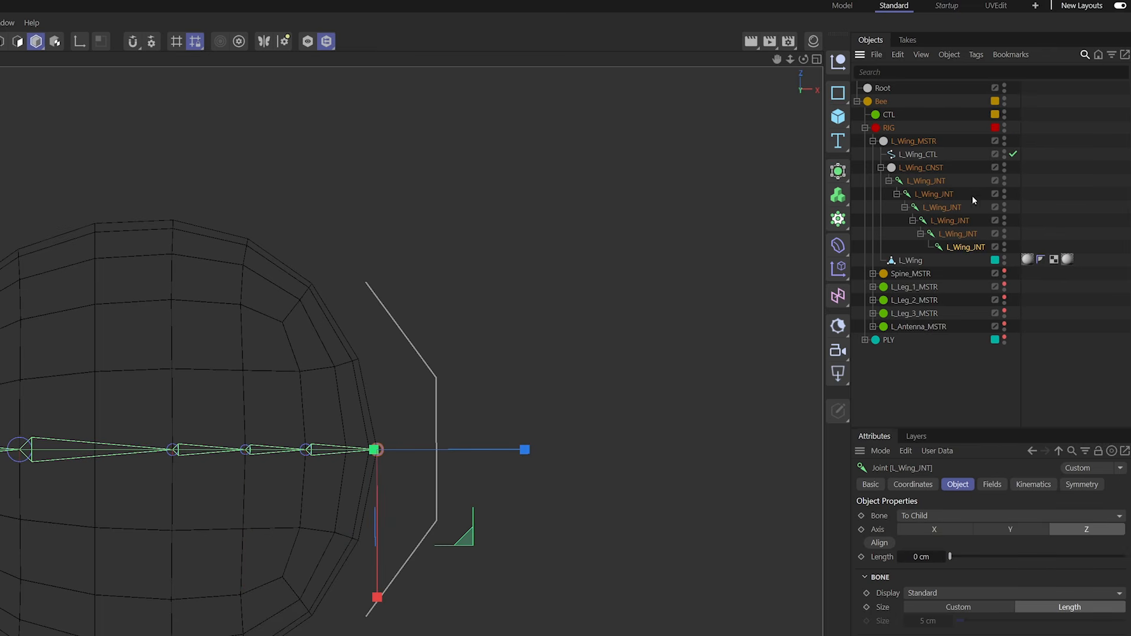
Number all six wing joints with the Naming Tool, replacing _JNT with _JNT_$N in their names.
shift+click(925, 180)
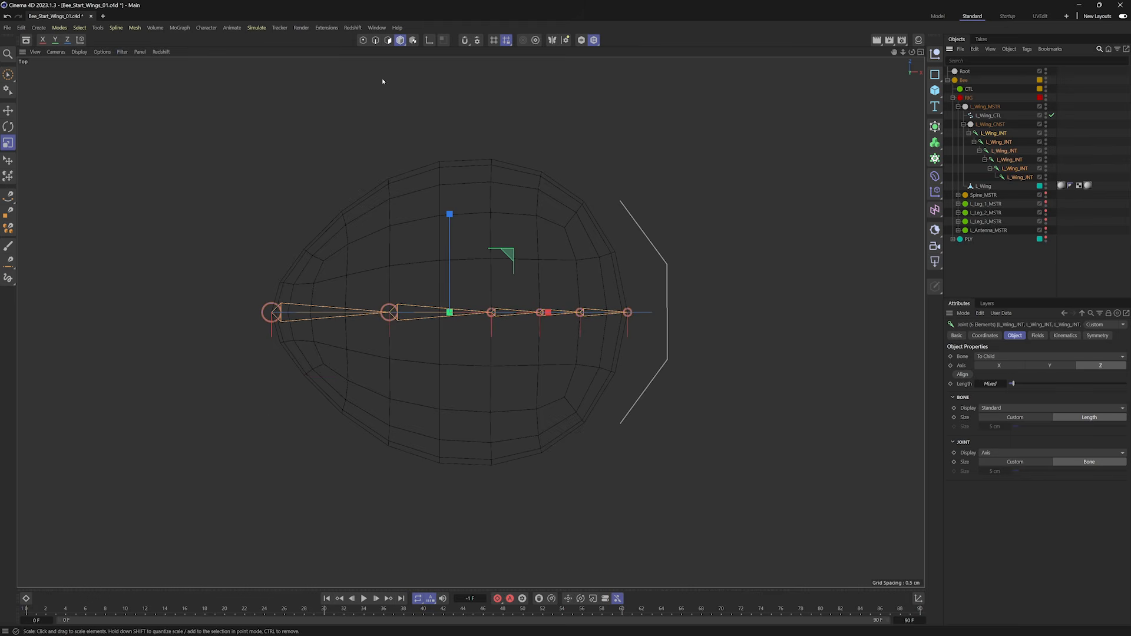
key(shift+c)
text(naming)
key(Return)
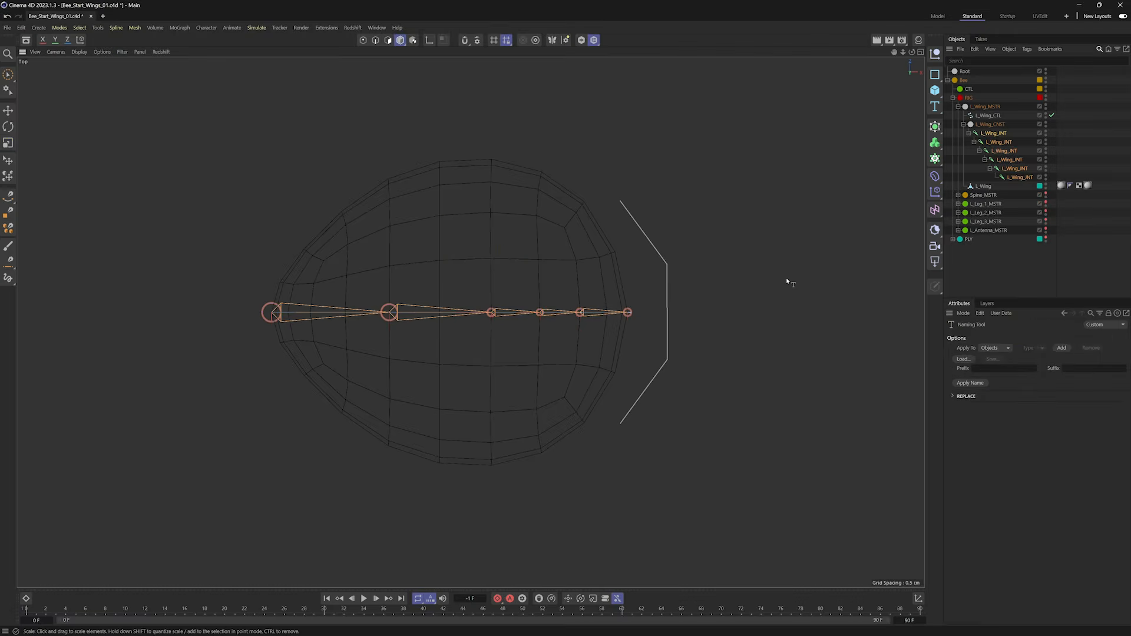
click(960, 397)
double_click(1015, 417)
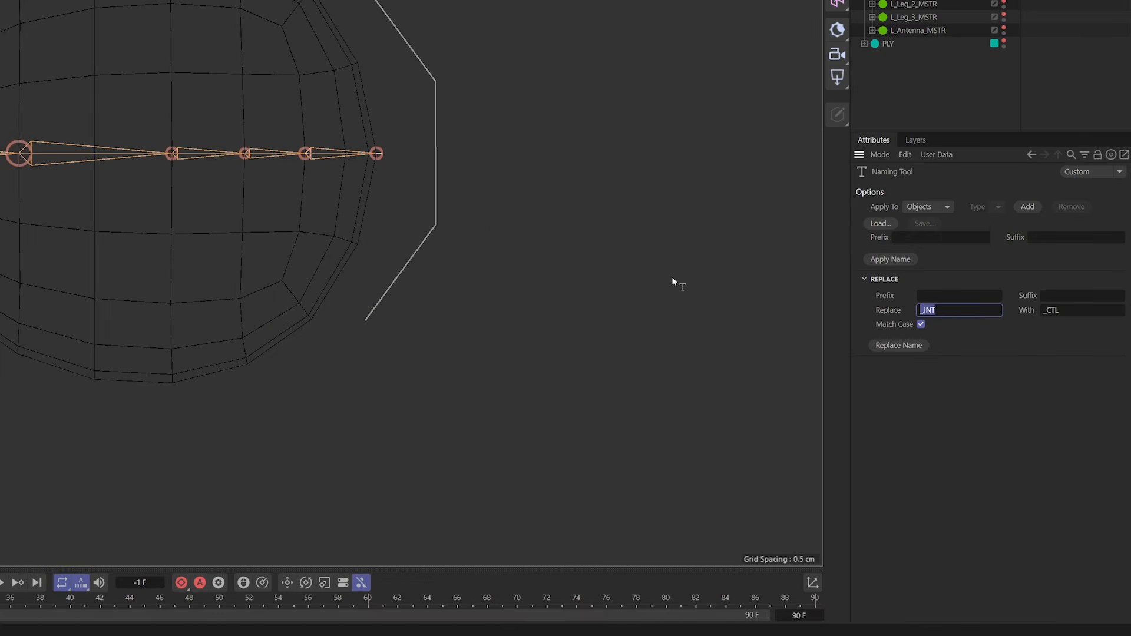
text(_JNT)
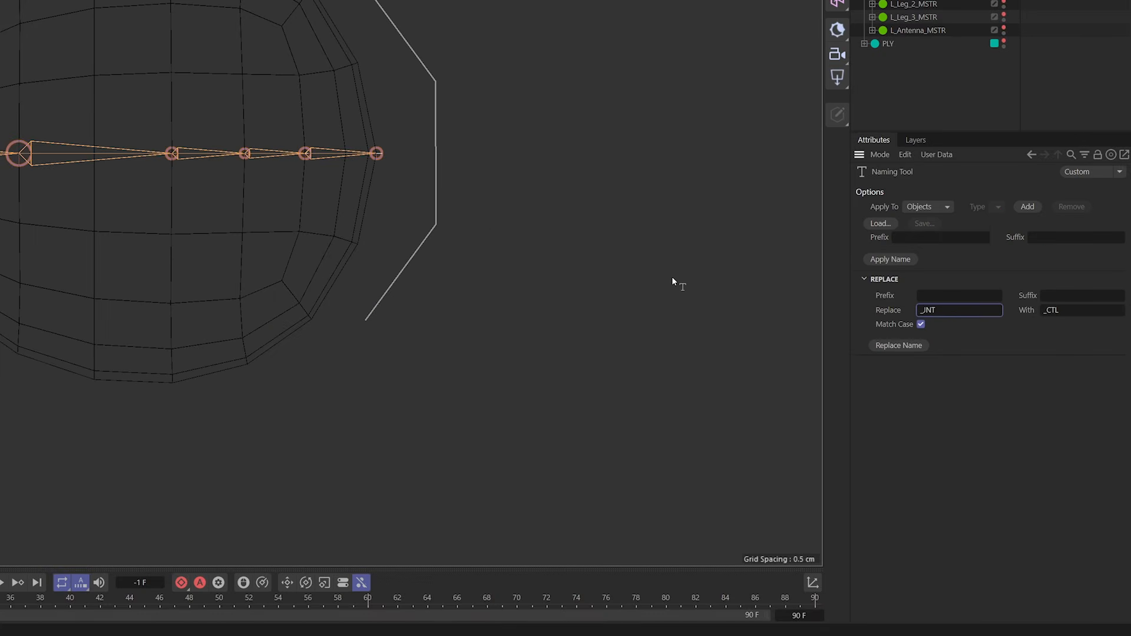
key(Tab)
text(_JNT)
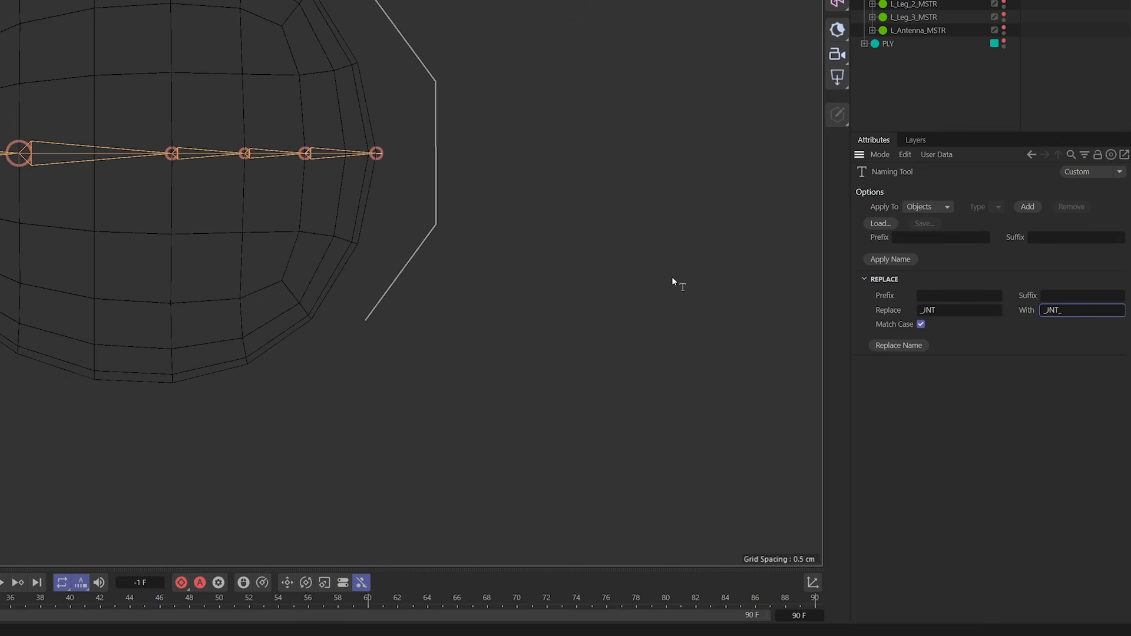
text(_$N)
click(896, 346)
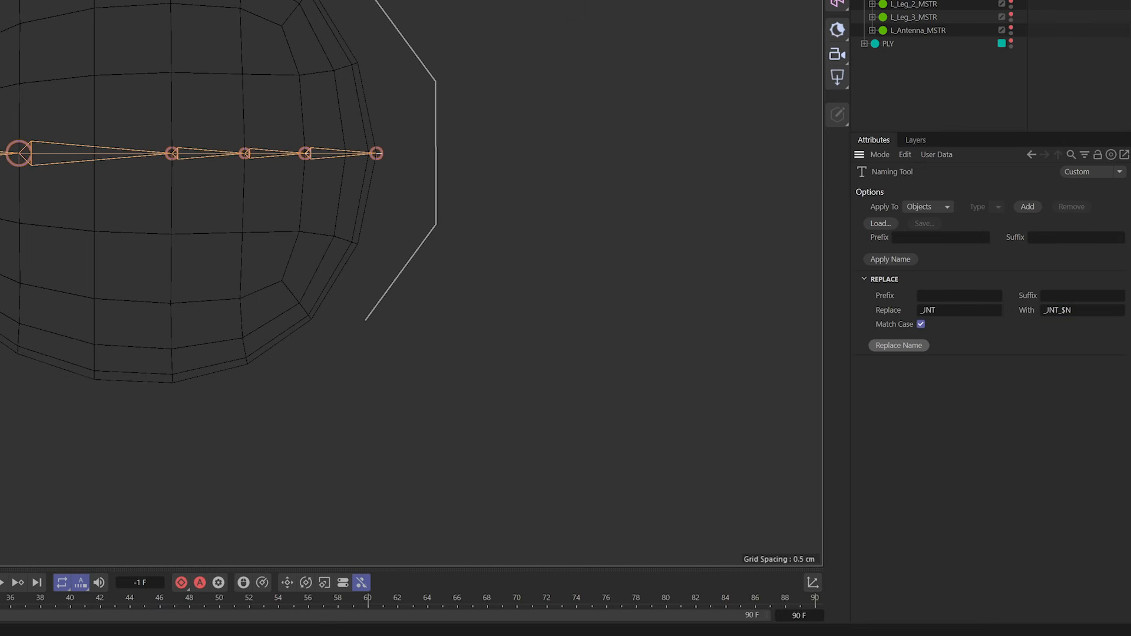
Rename the last joint in the wing chain as L_Wing_JNT_Tip.
double_click(1020, 150)
key(BackSpace)
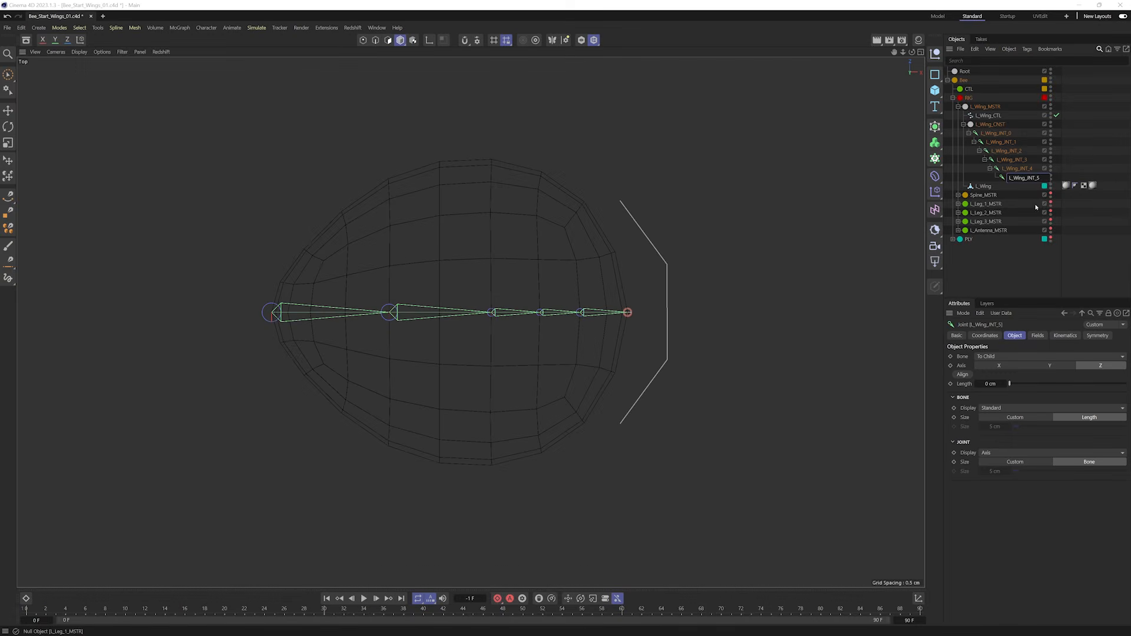
text(Tip)
key(Return)
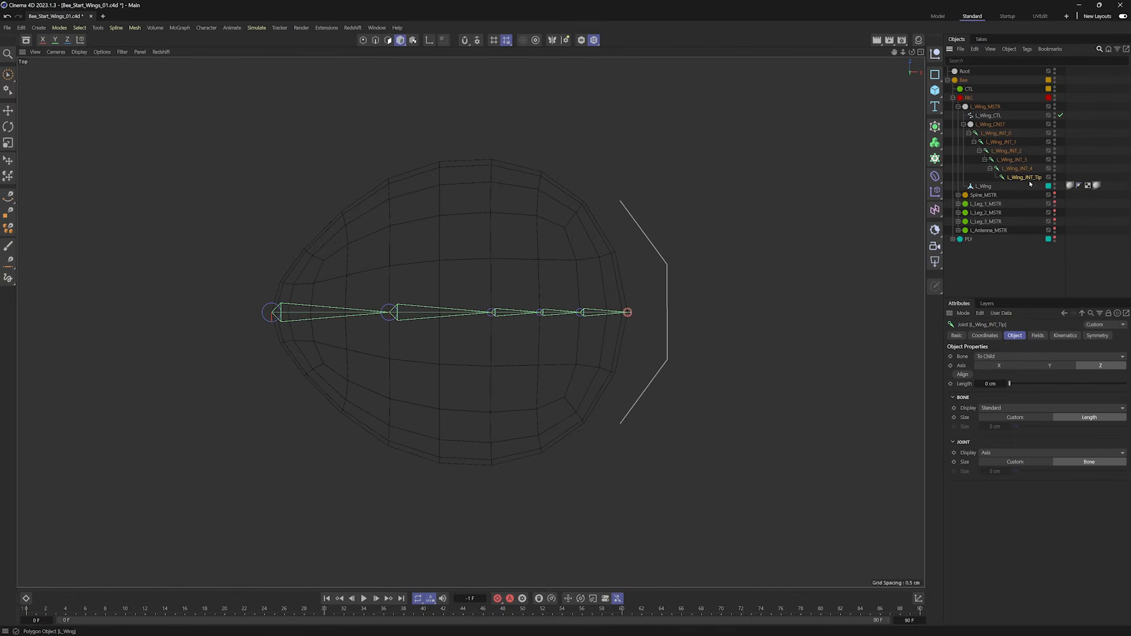
Collapse L_Wing_CNST and give it a Transform constraint targeting L_Wing_CTL, showing the constraint's Transform settings.
alt+middle_drag(400, 315, 467, 343)
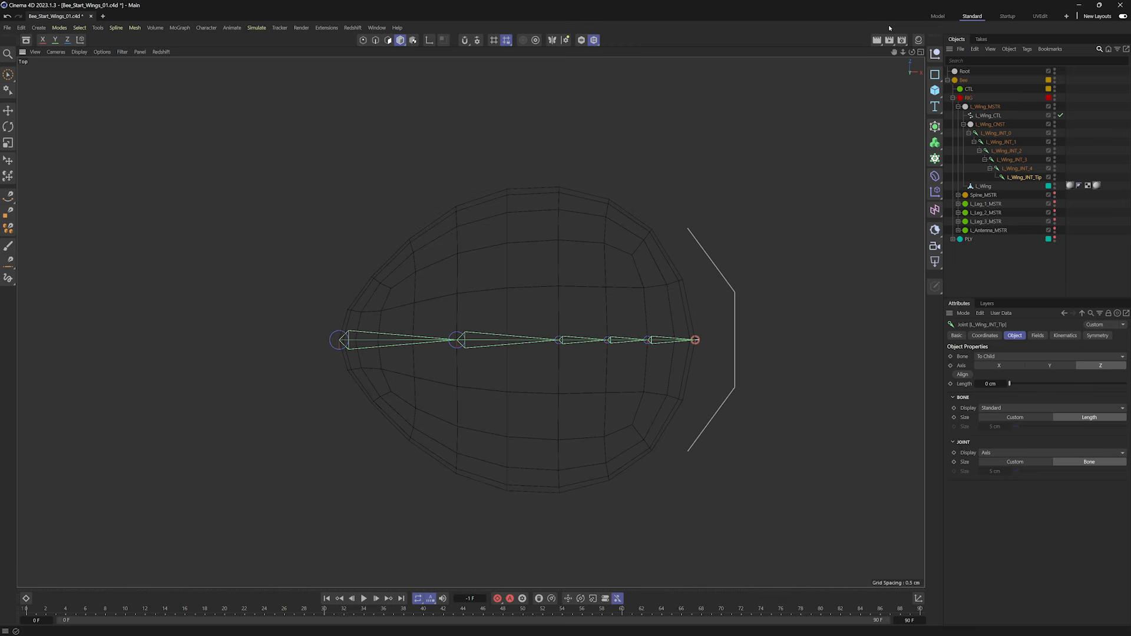
click(967, 150)
click(963, 125)
click(979, 125)
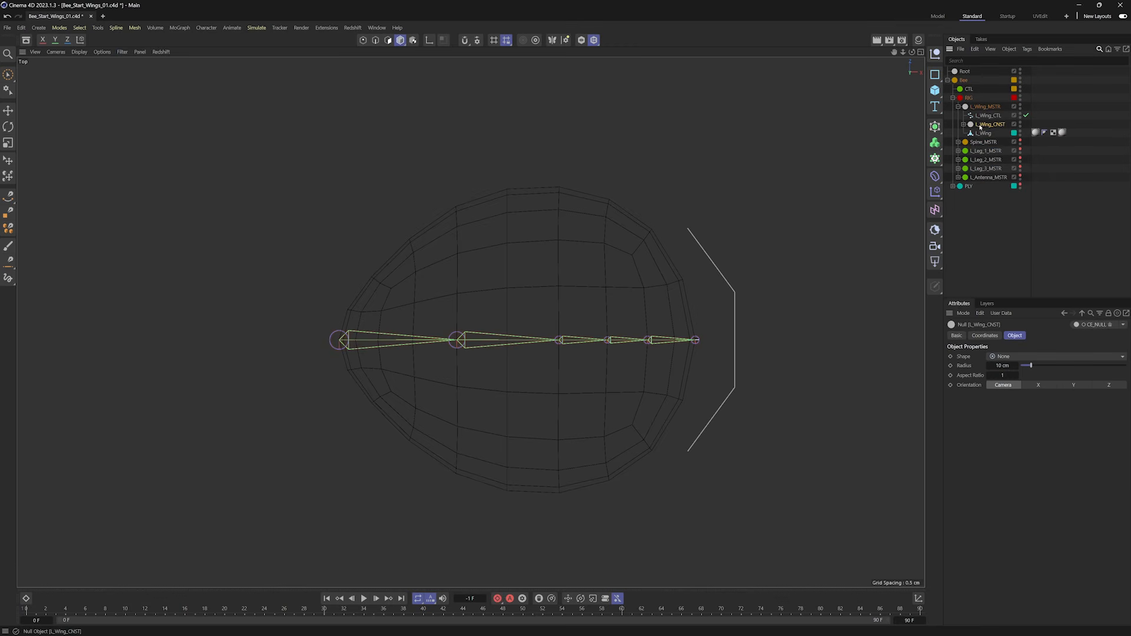
ctrl+click(988, 116)
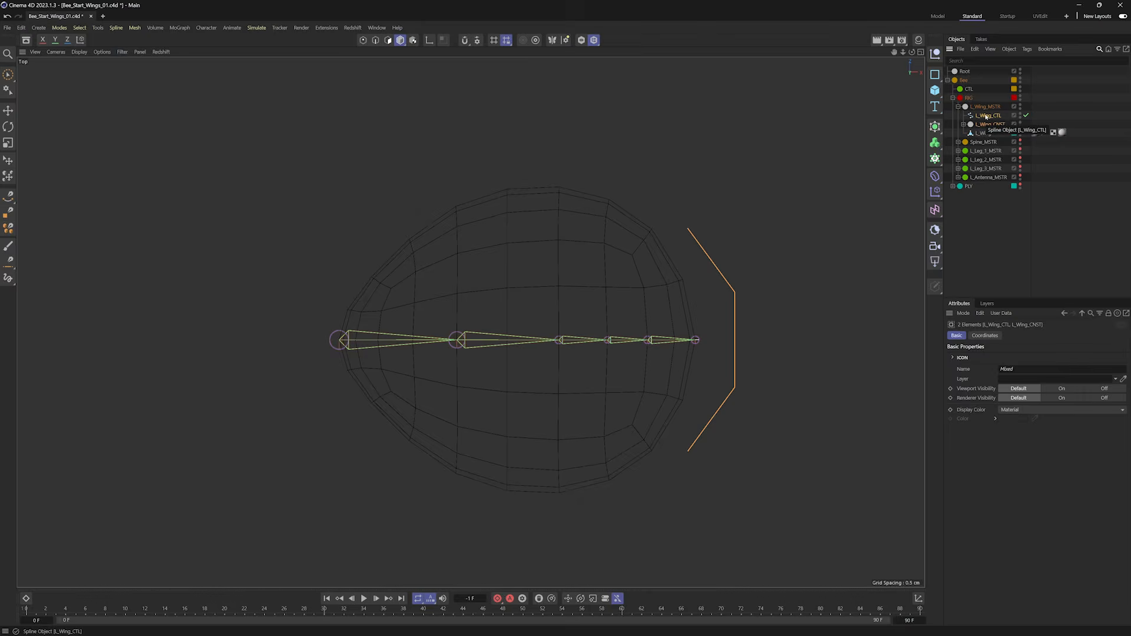
key(shift+c)
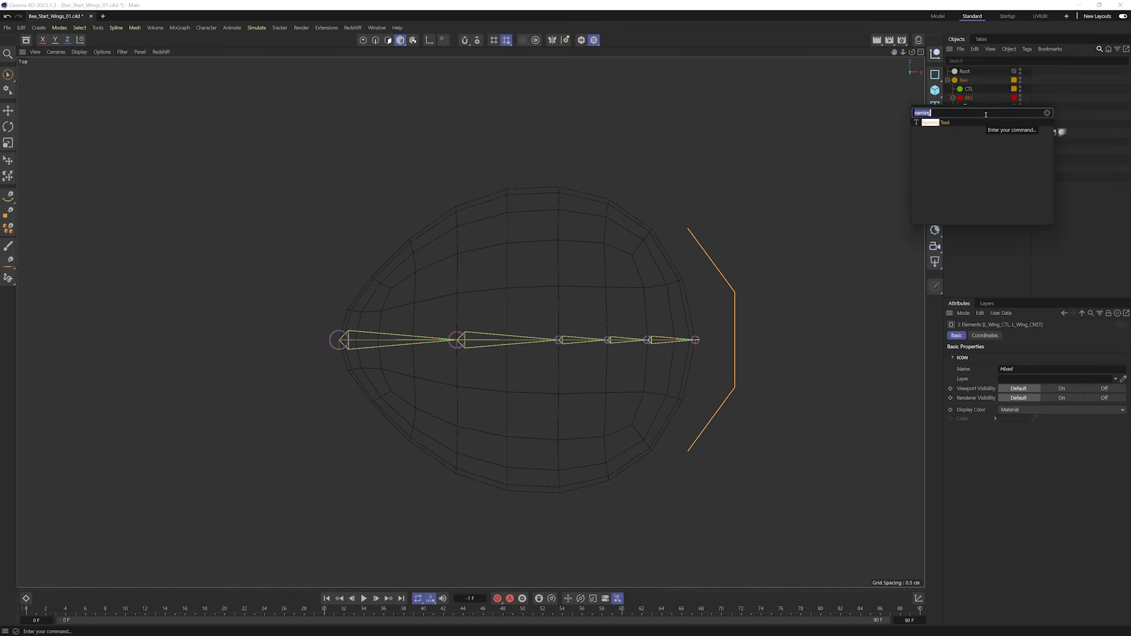
text(add trans)
key(Down)
key(Return)
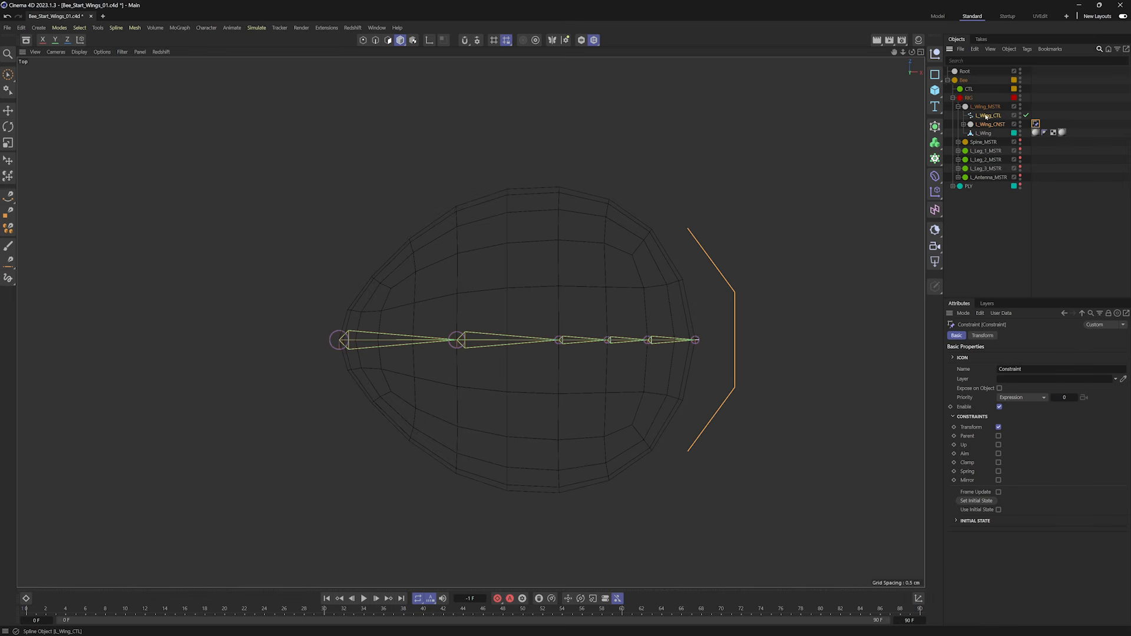
click(982, 335)
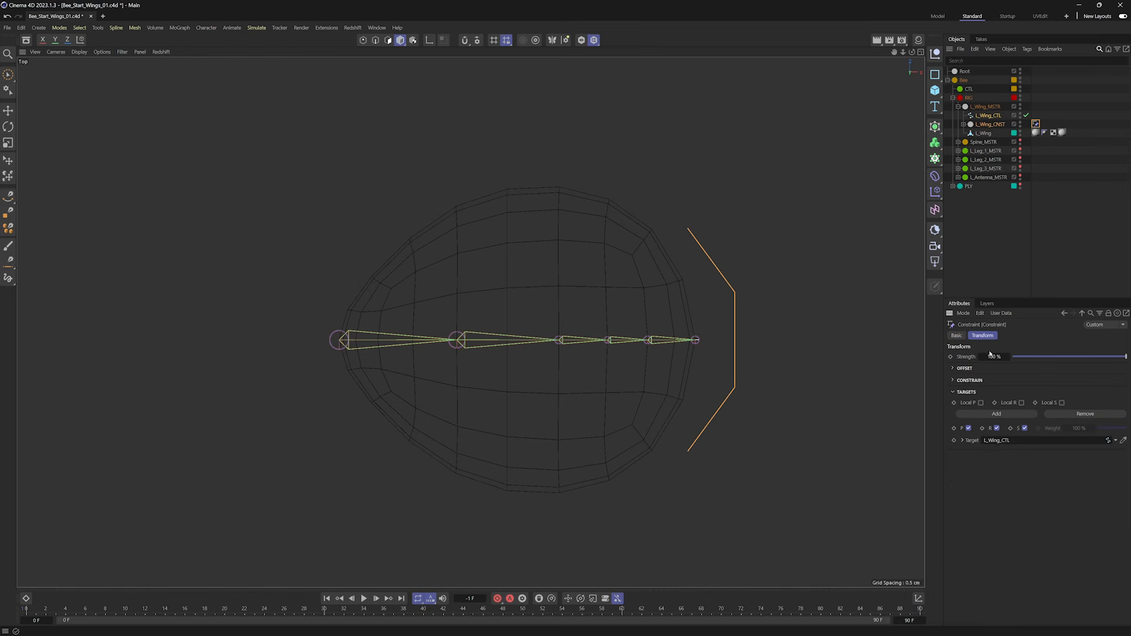
Move the L_Wing_CTL spline to test whether the joint chain follows it, and restore its position.
click(987, 116)
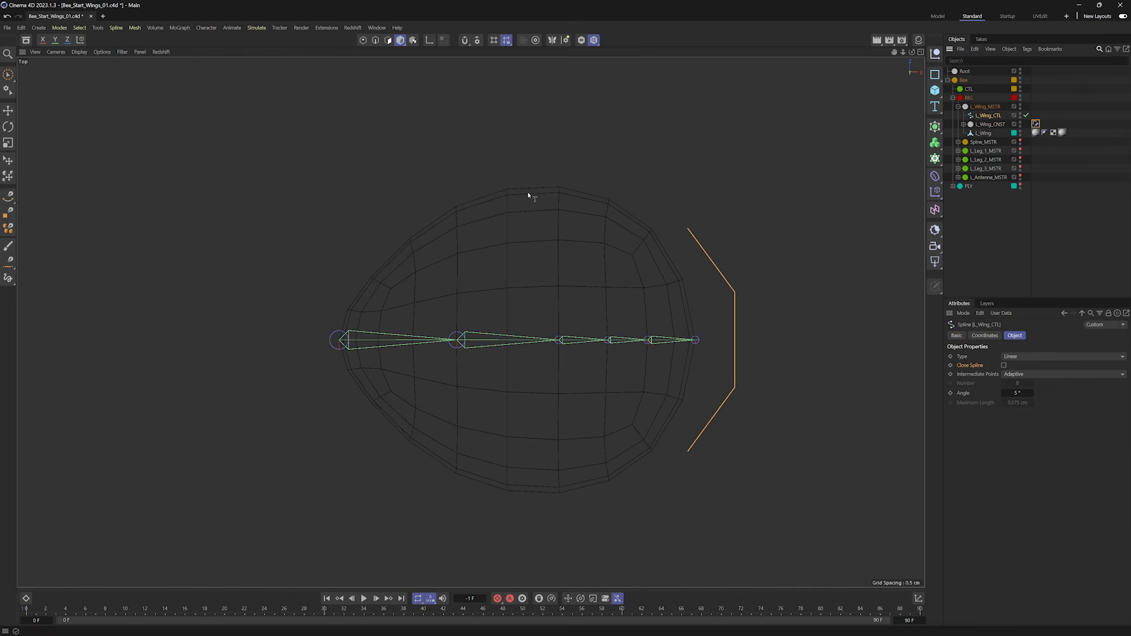
key(e)
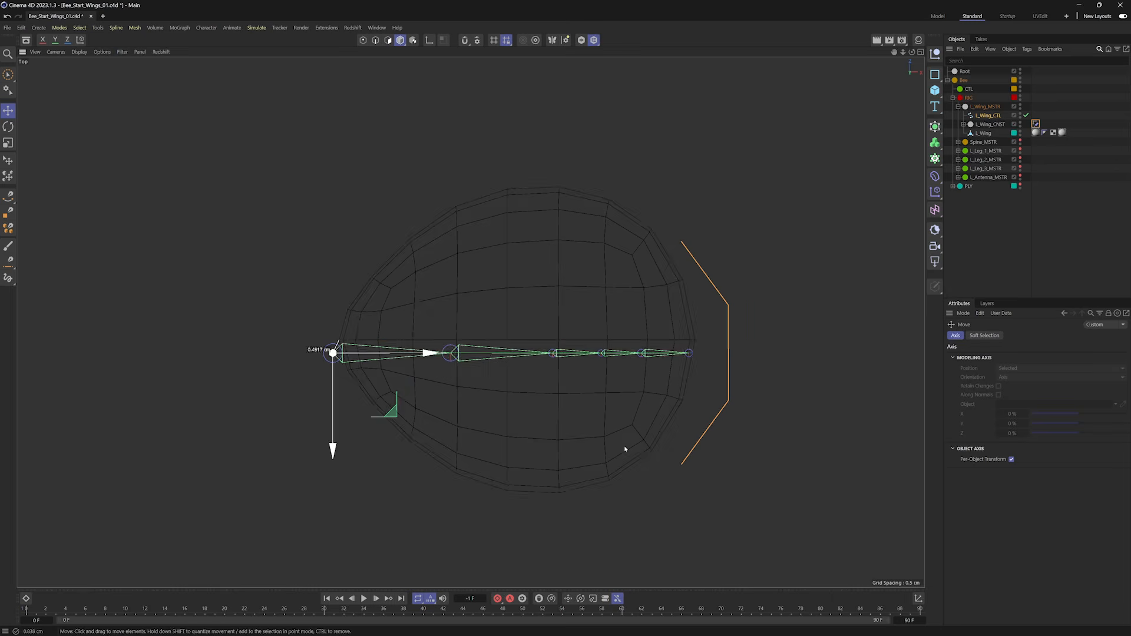
alt+middle_drag(424, 314, 482, 327)
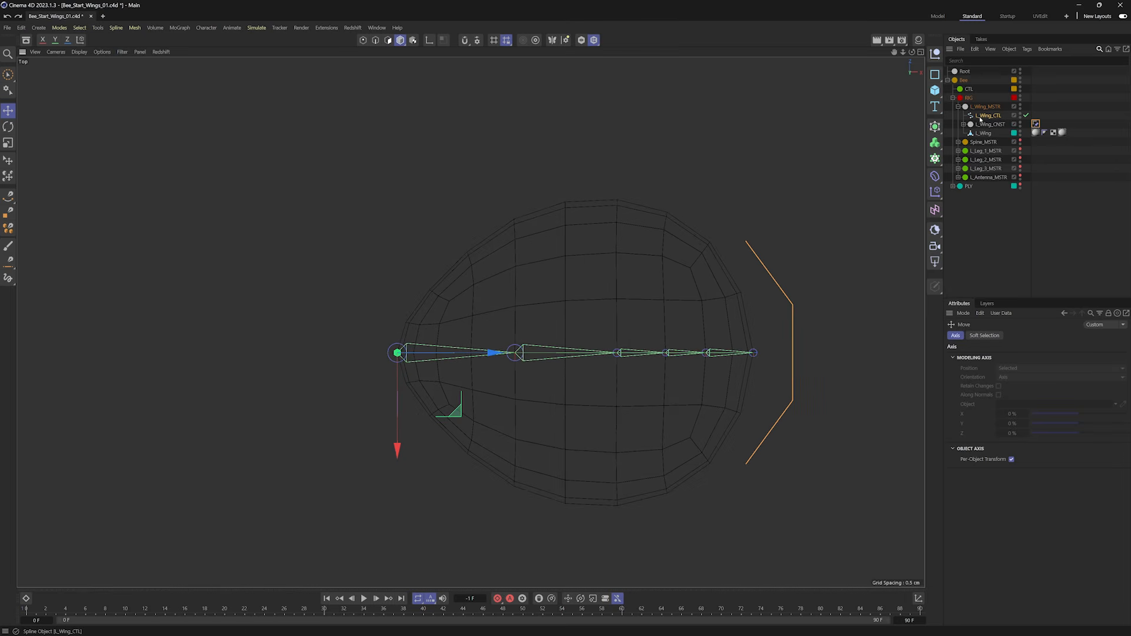
click(984, 116)
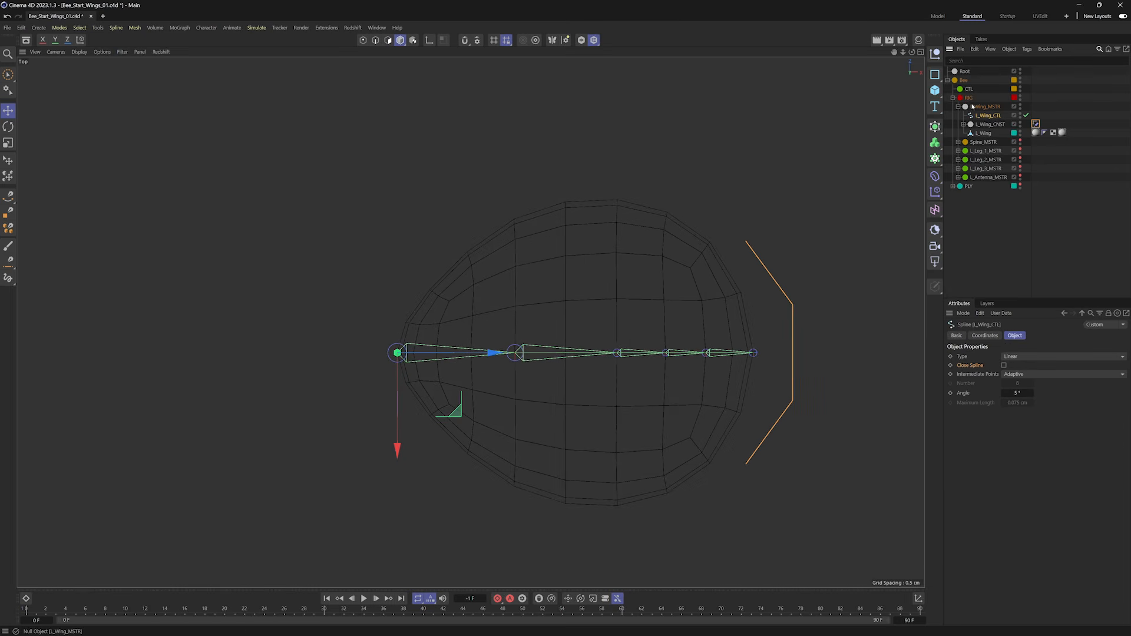
Select L_Wing_MSTR with its whole hierarchy, freeze all transforms, and check the coordinates of the wing's controller and constraint null.
middle_click(981, 107)
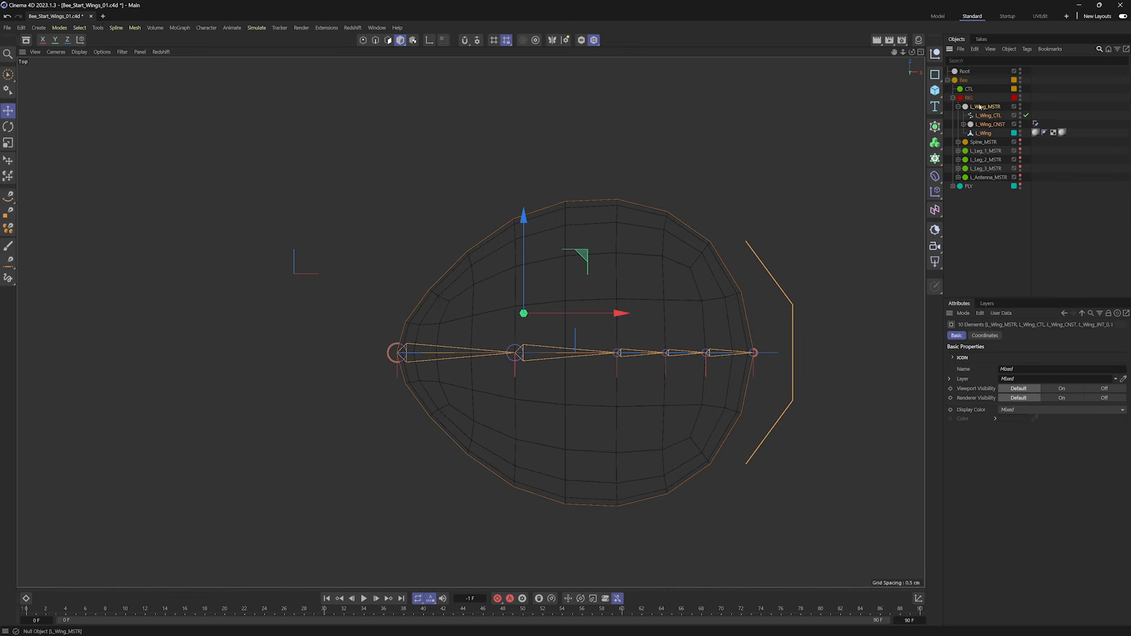
click(985, 335)
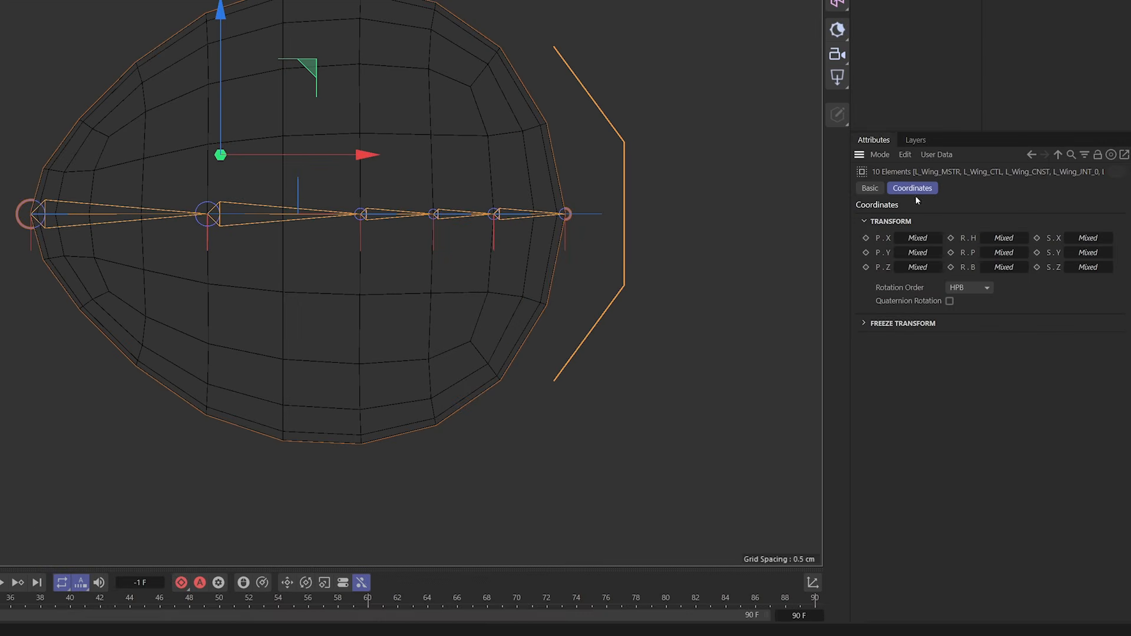
click(973, 429)
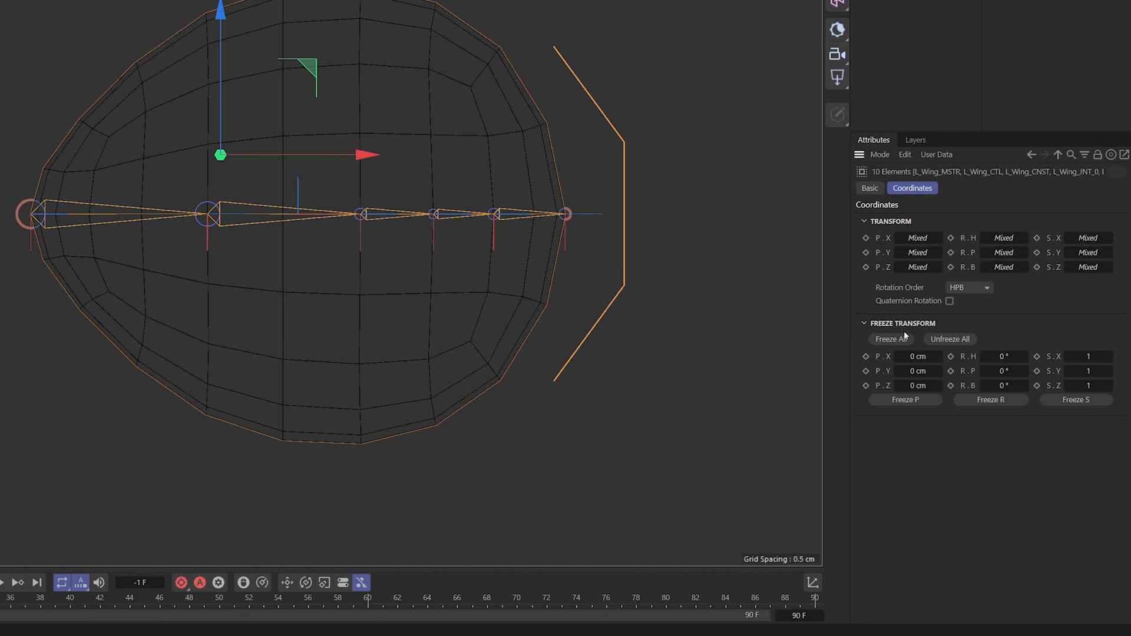
click(888, 340)
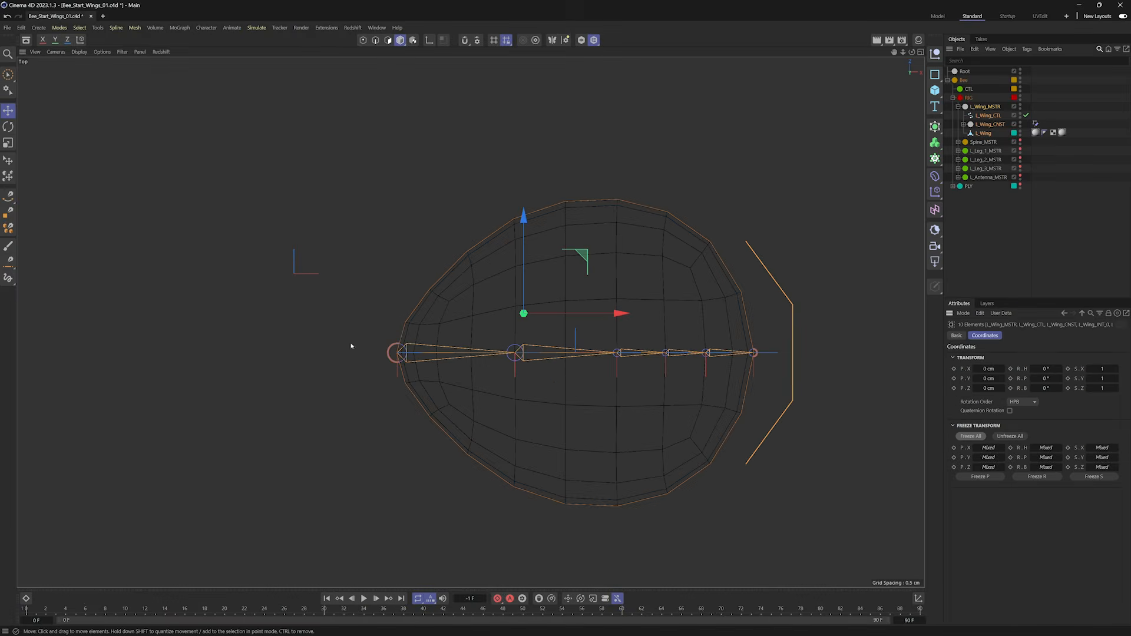
click(982, 218)
click(988, 116)
click(988, 124)
alt+middle_drag(573, 329, 469, 321)
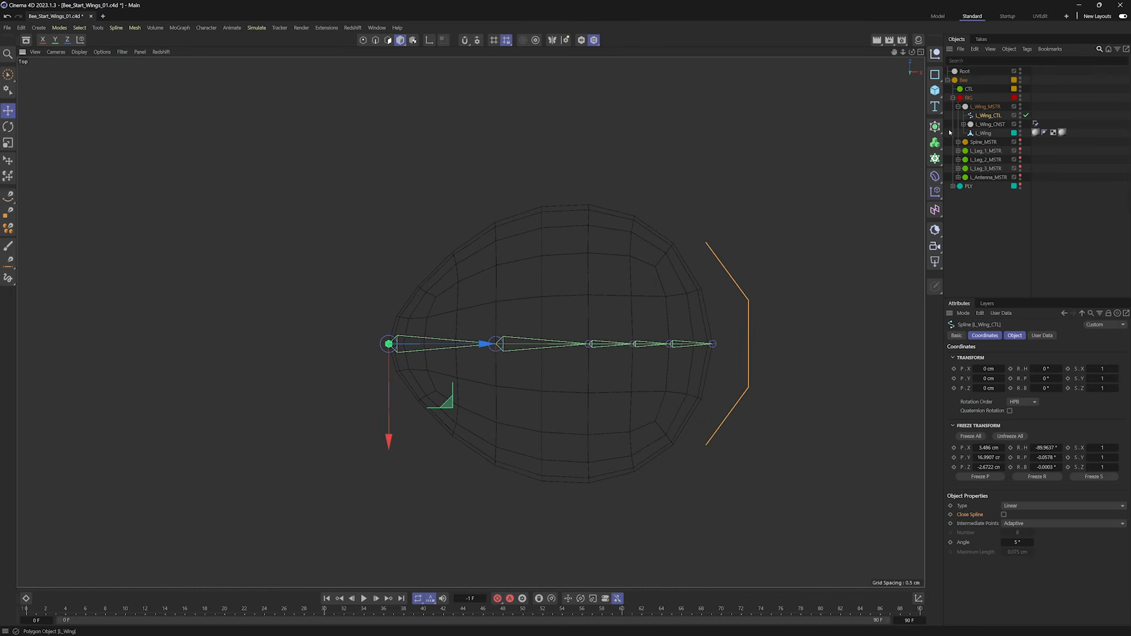
Expand L_Wing_CNST and add a Pose Morph tag to L_Wing_JNT_0 with Rotation and Hierarchy mixing enabled.
click(962, 125)
click(991, 134)
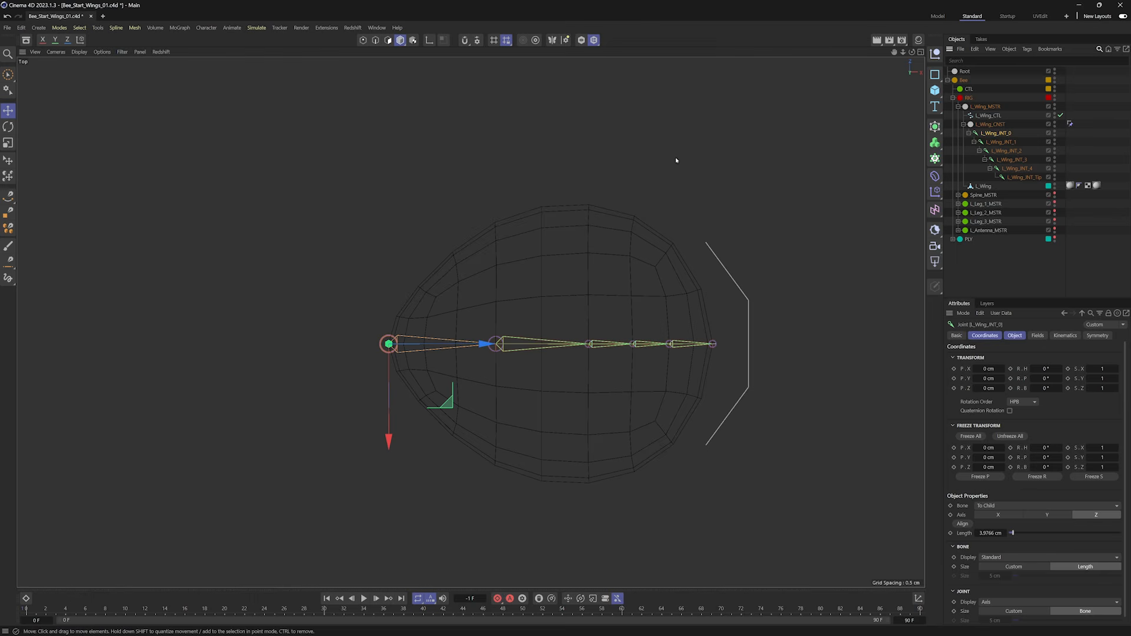
right_click(986, 138)
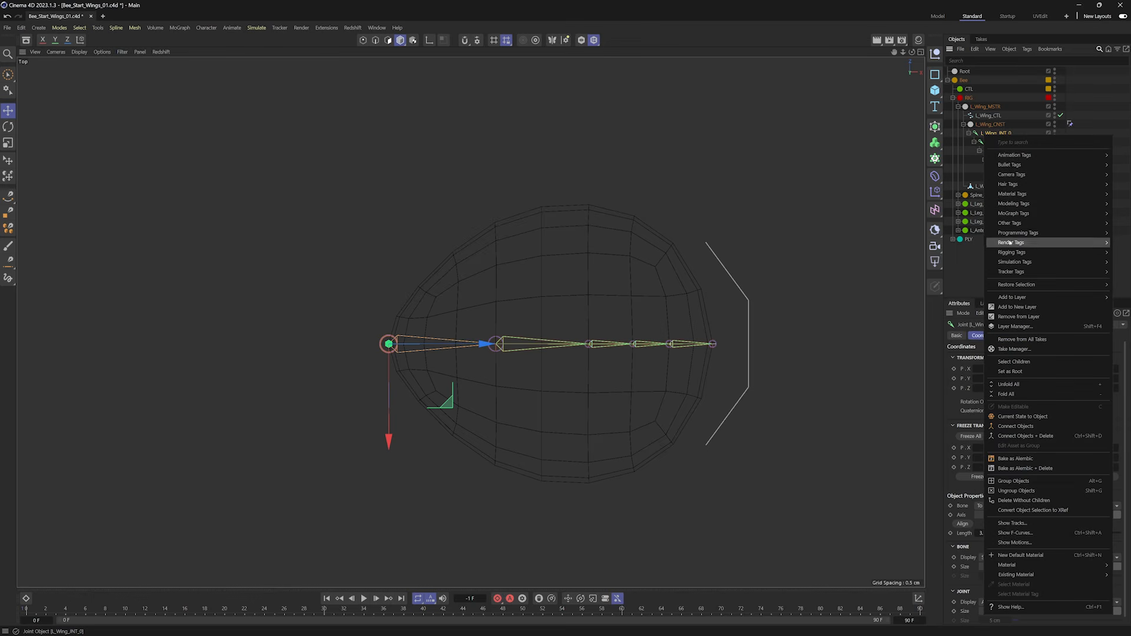
mouse_move(1008, 254)
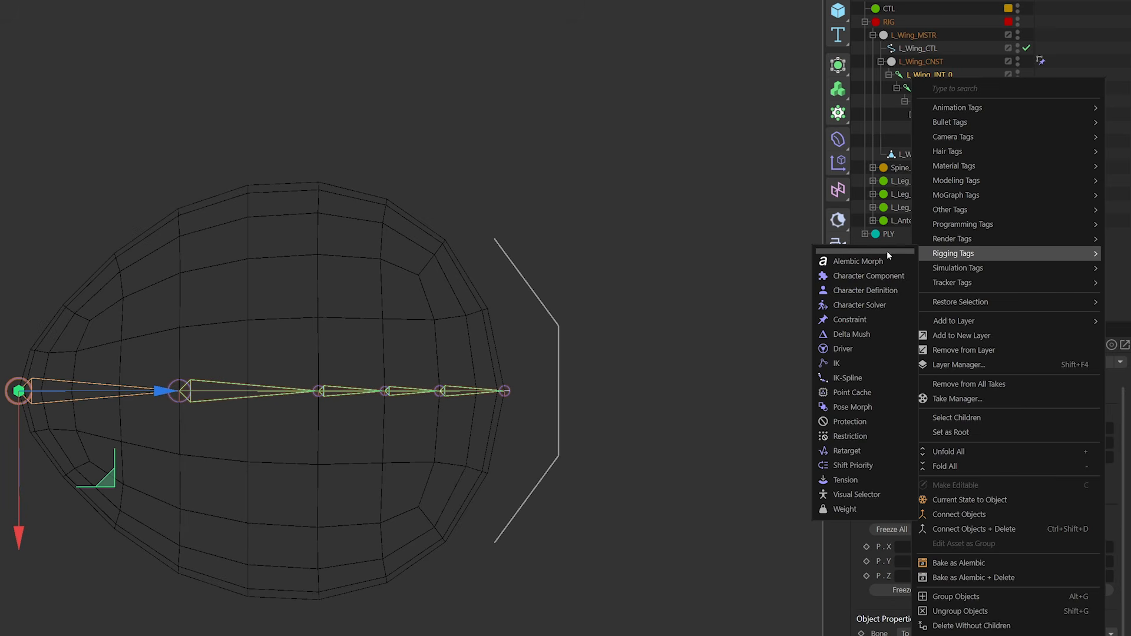
click(862, 406)
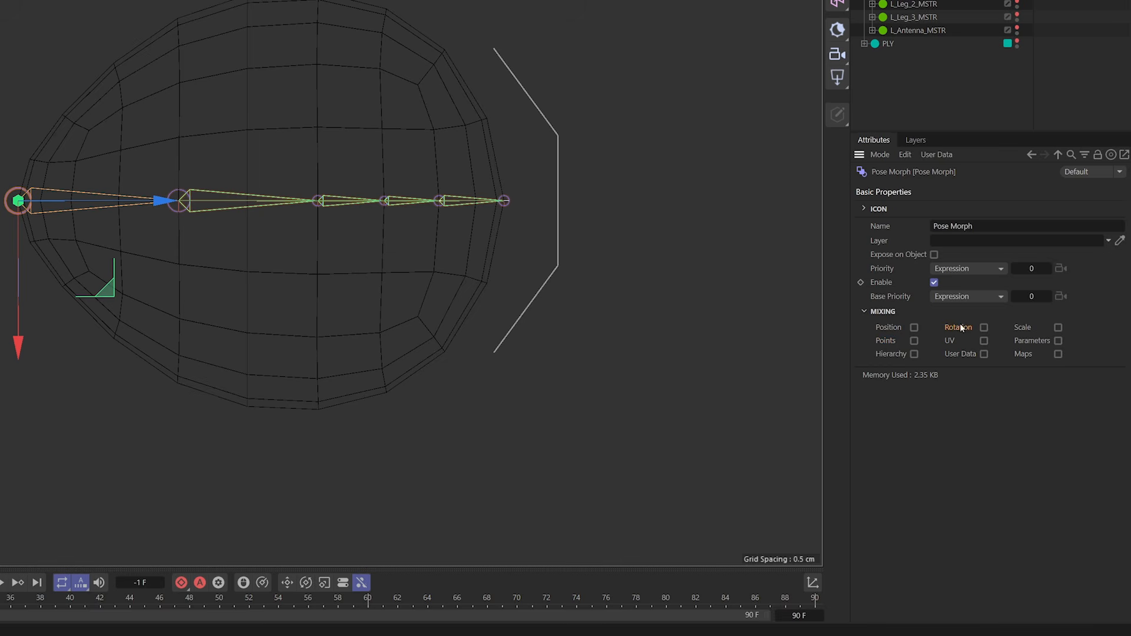
click(983, 327)
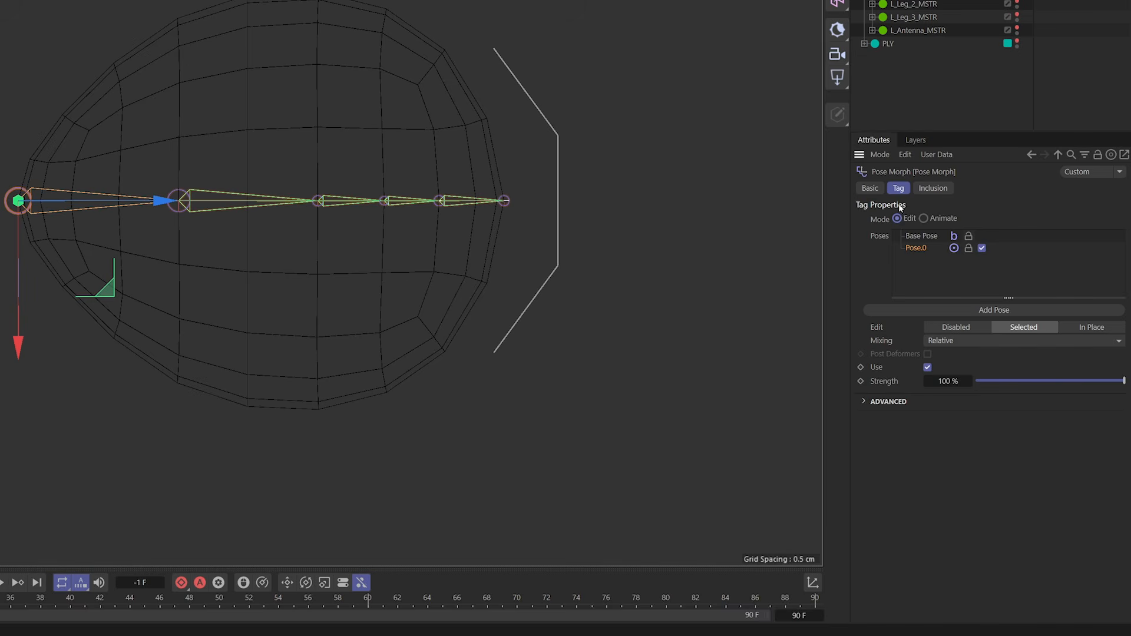
click(872, 188)
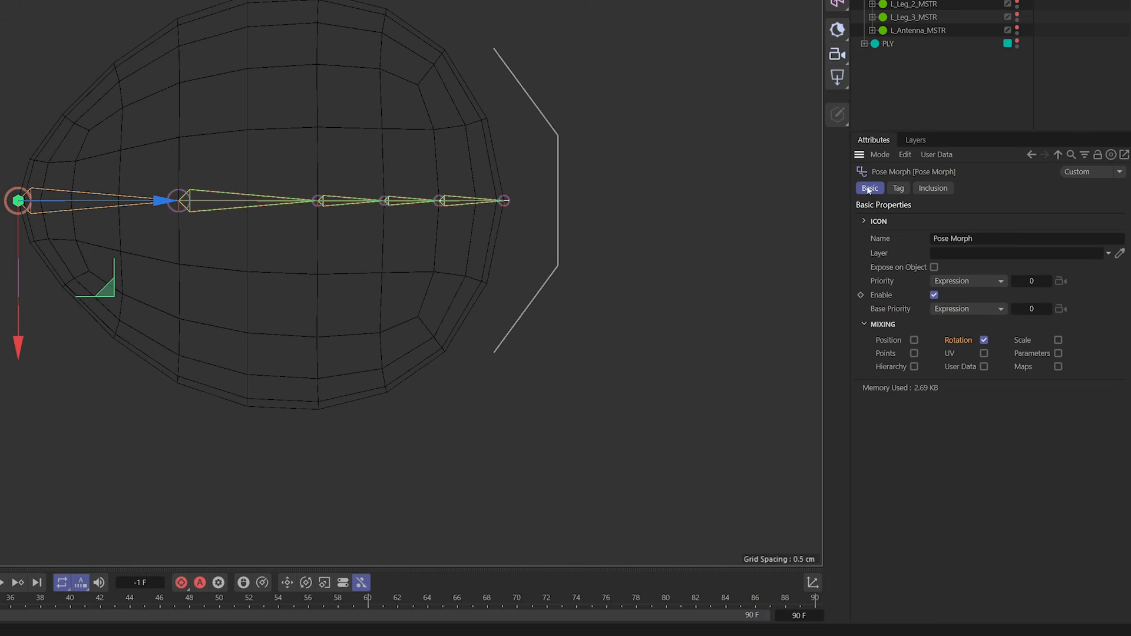
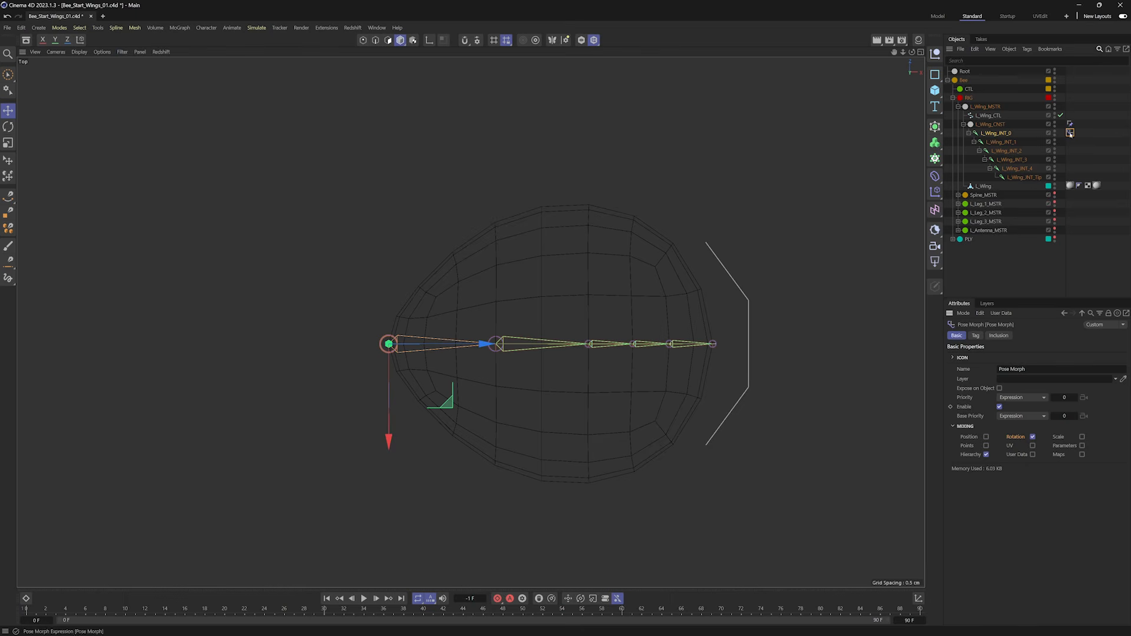
Rotate L_Wing_JNT_4 sideways in the top view as a test of Pose.0, and lower the pose's strength to 0%.
click(976, 336)
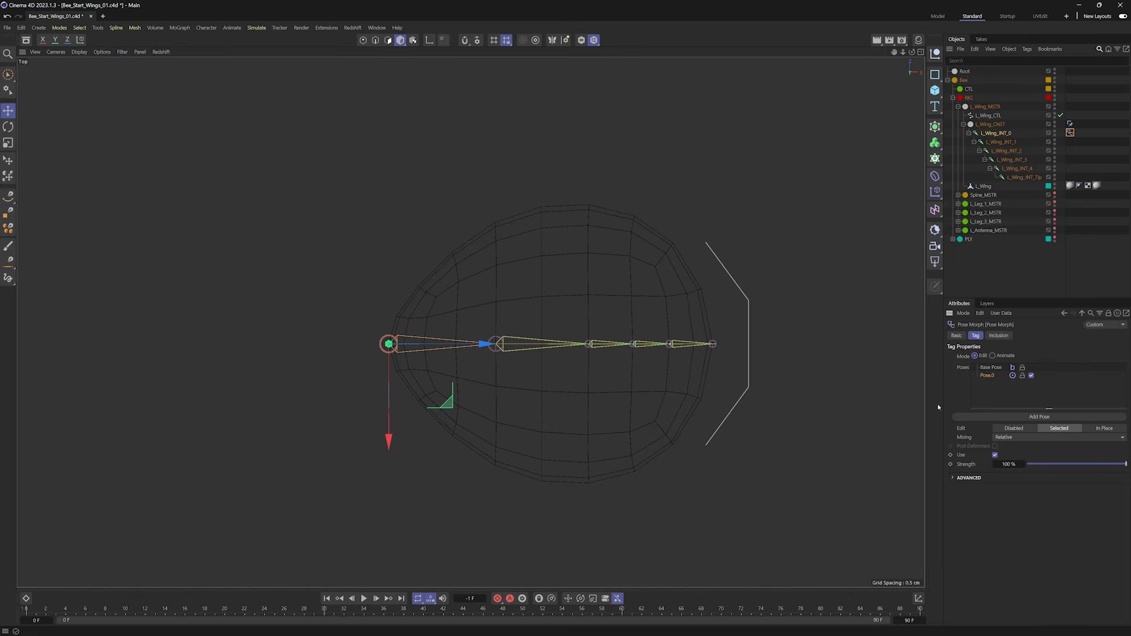
click(985, 368)
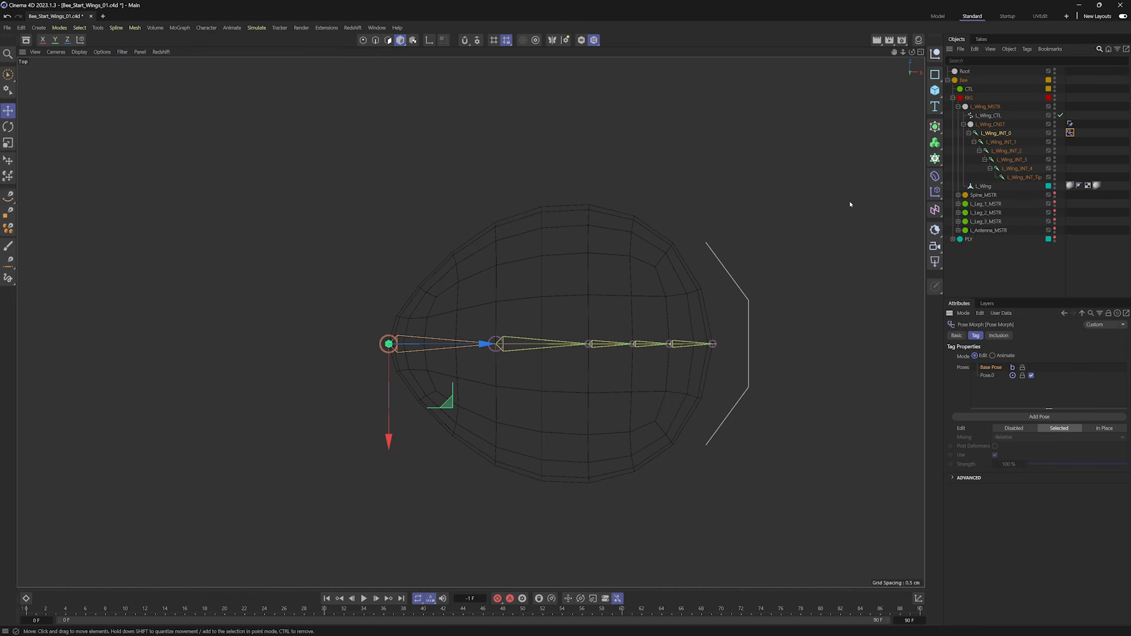
click(987, 375)
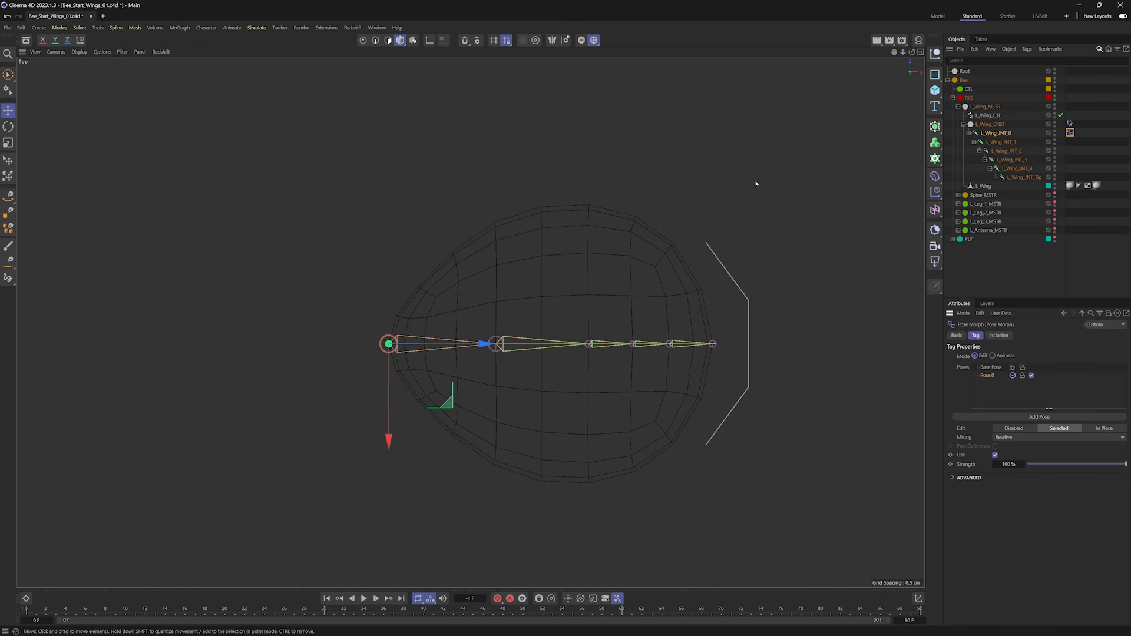
click(1009, 169)
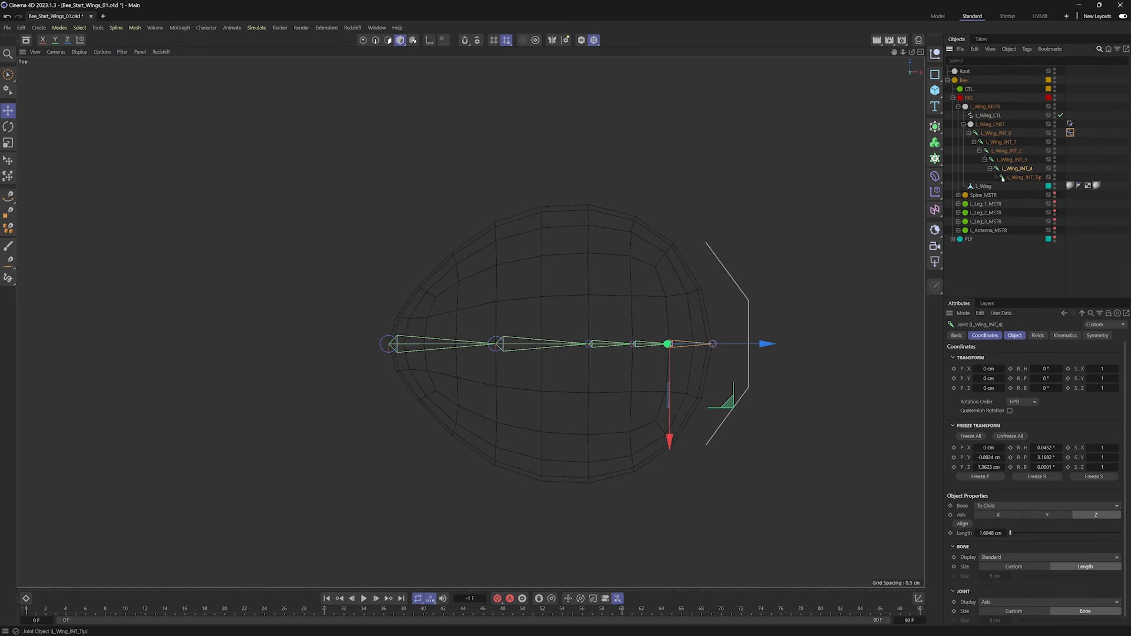
key(r)
drag(684, 310, 699, 356)
key(e)
click(1070, 132)
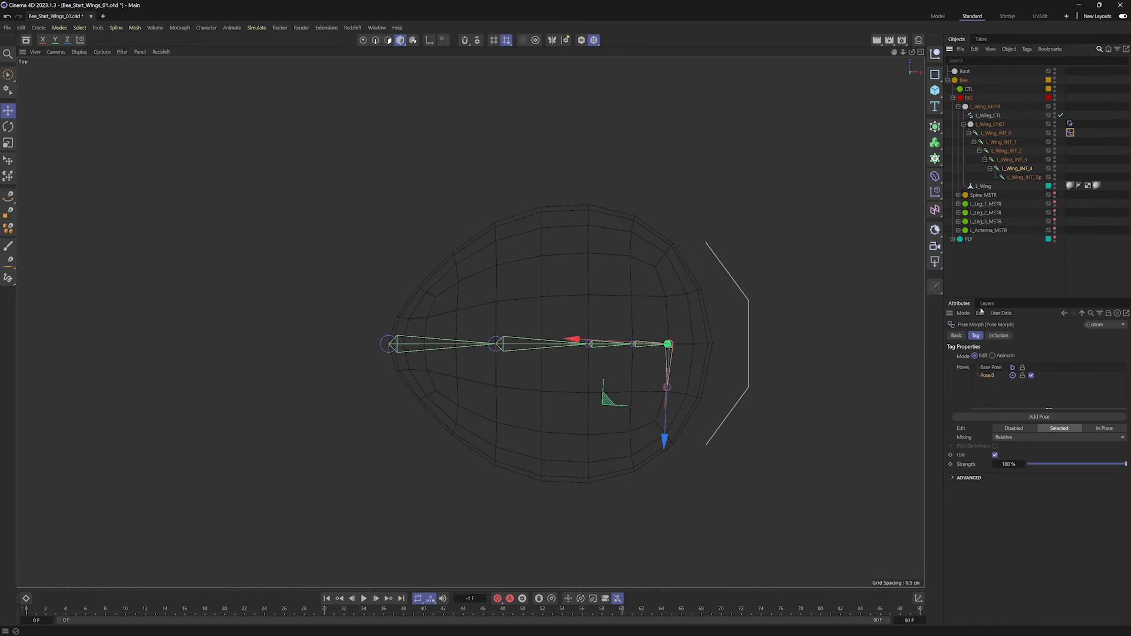
drag(1124, 464, 968, 464)
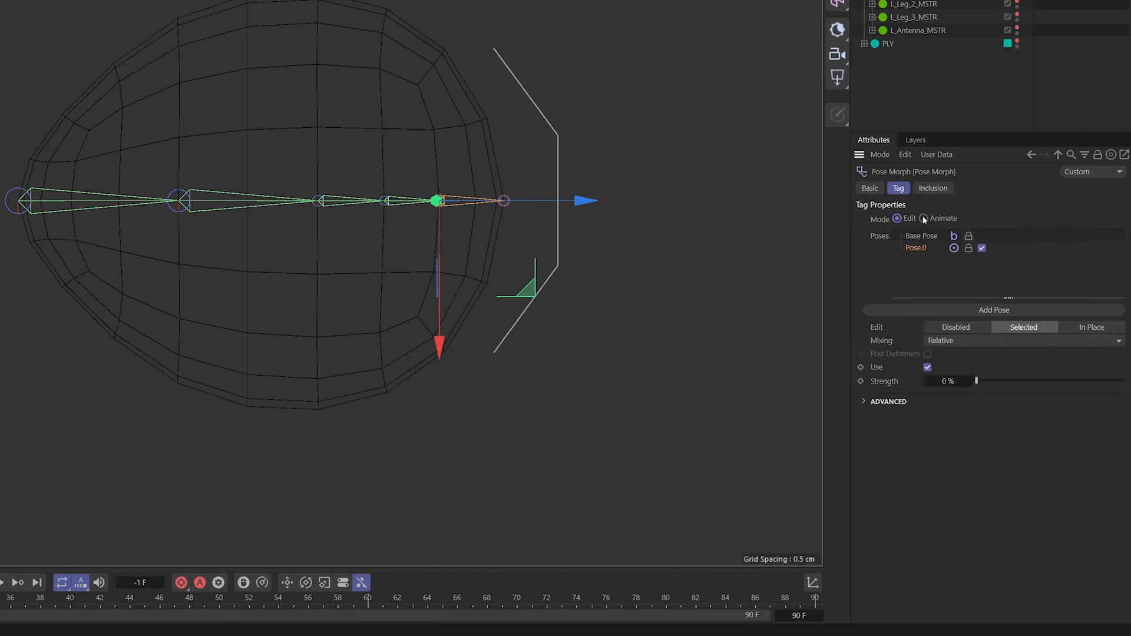
Switch the Pose Morph tag to Animate mode and vary the Pose.0 slider, finishing at 100%.
click(923, 218)
drag(987, 275, 948, 303)
drag(1018, 284, 1037, 274)
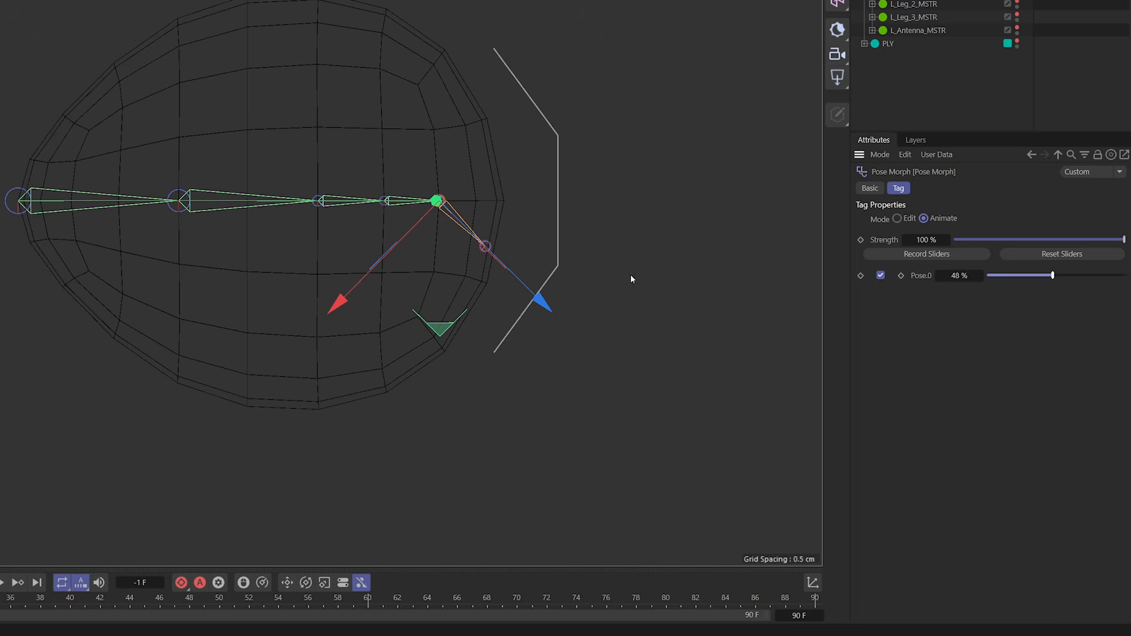
drag(1039, 277, 1126, 276)
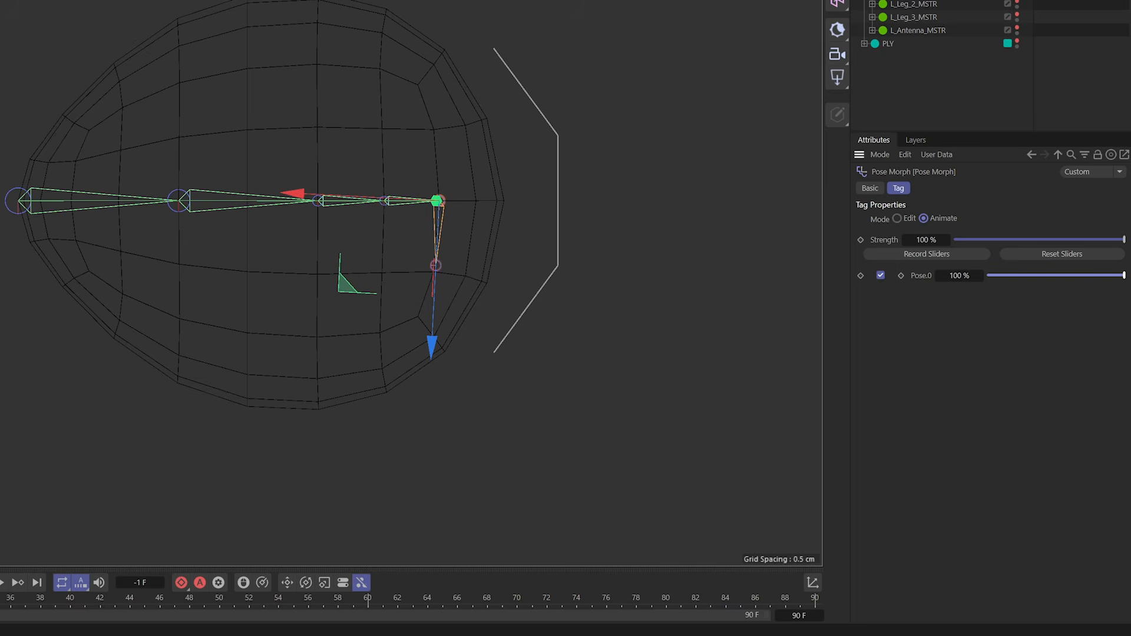
Return the Pose Morph tag to Edit mode, review its mixing options, and delete the test pose Pose.0.
click(896, 218)
click(869, 188)
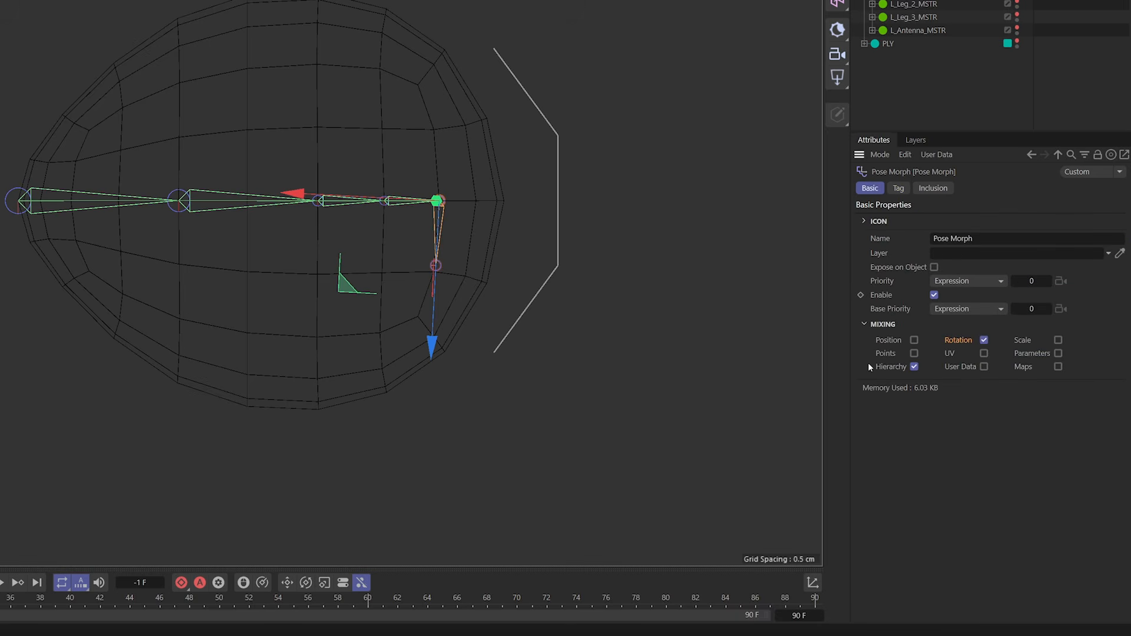
click(898, 188)
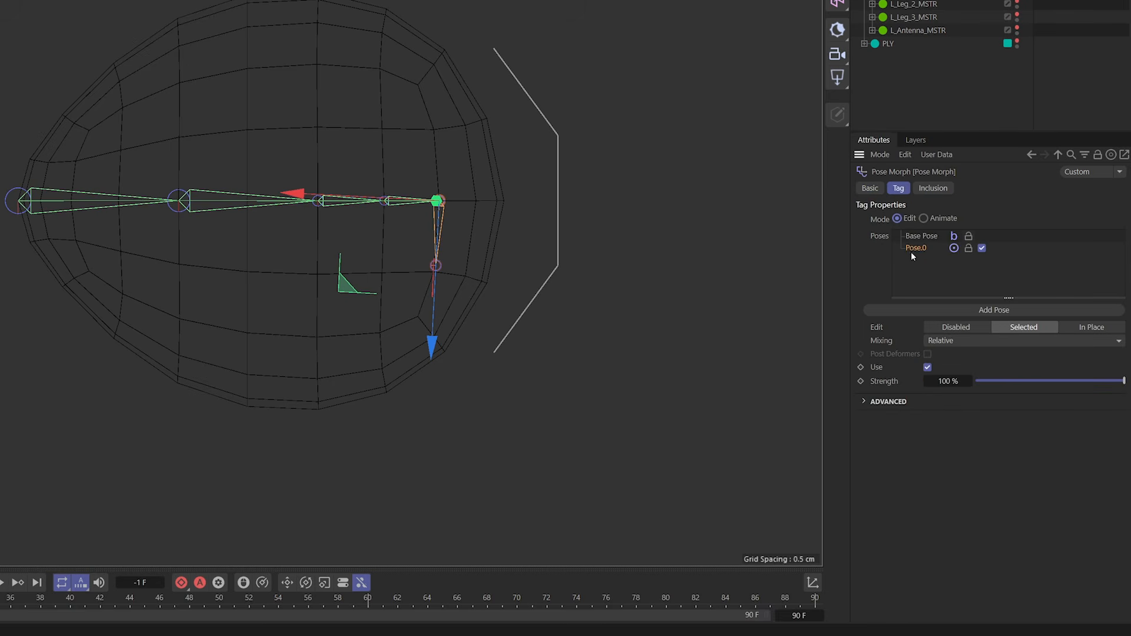
key(Delete)
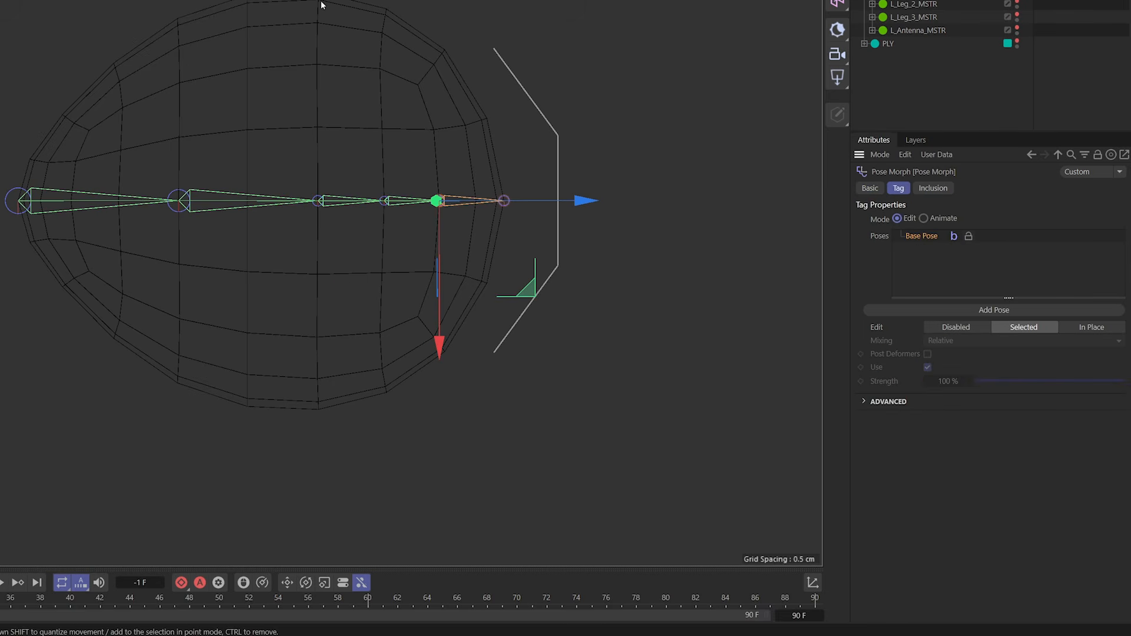
Add a new pose to the Pose Morph tag, name it Flapping_01, and show the wing joints in the front view.
key(F5)
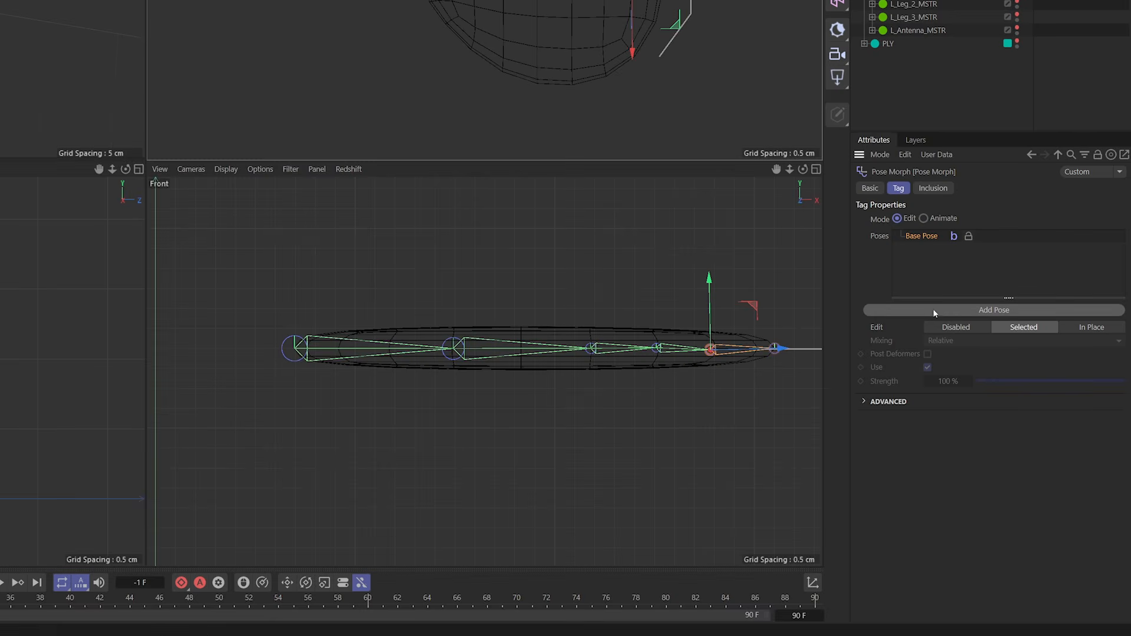
click(931, 309)
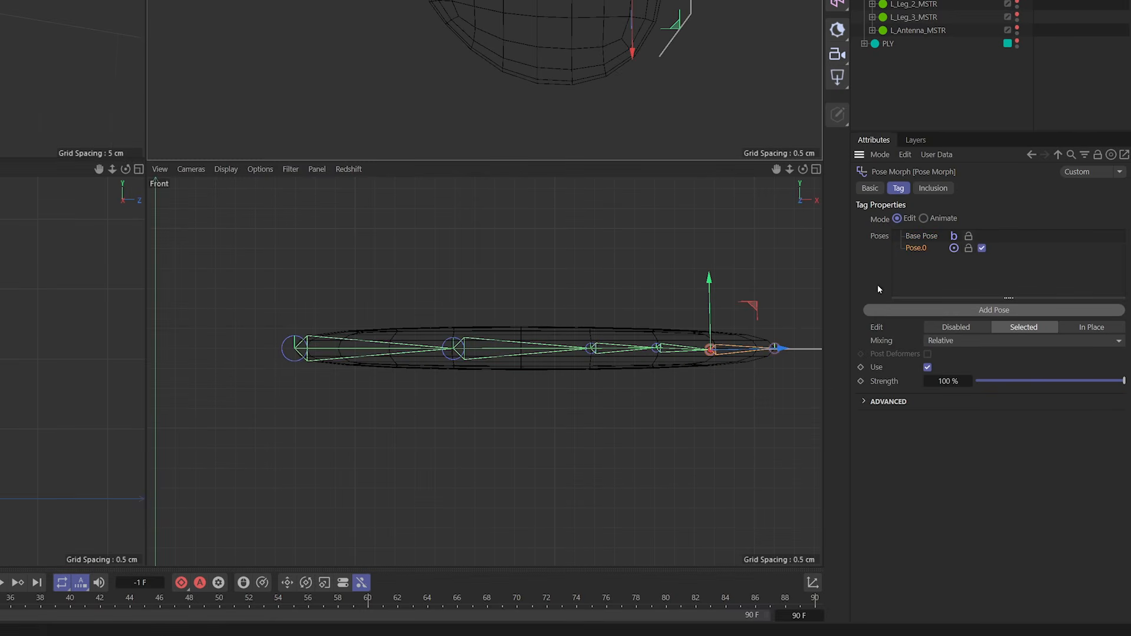
middle_click(510, 313)
alt+middle_drag(336, 114, 152, 225)
alt+right_drag(282, 210, 264, 214)
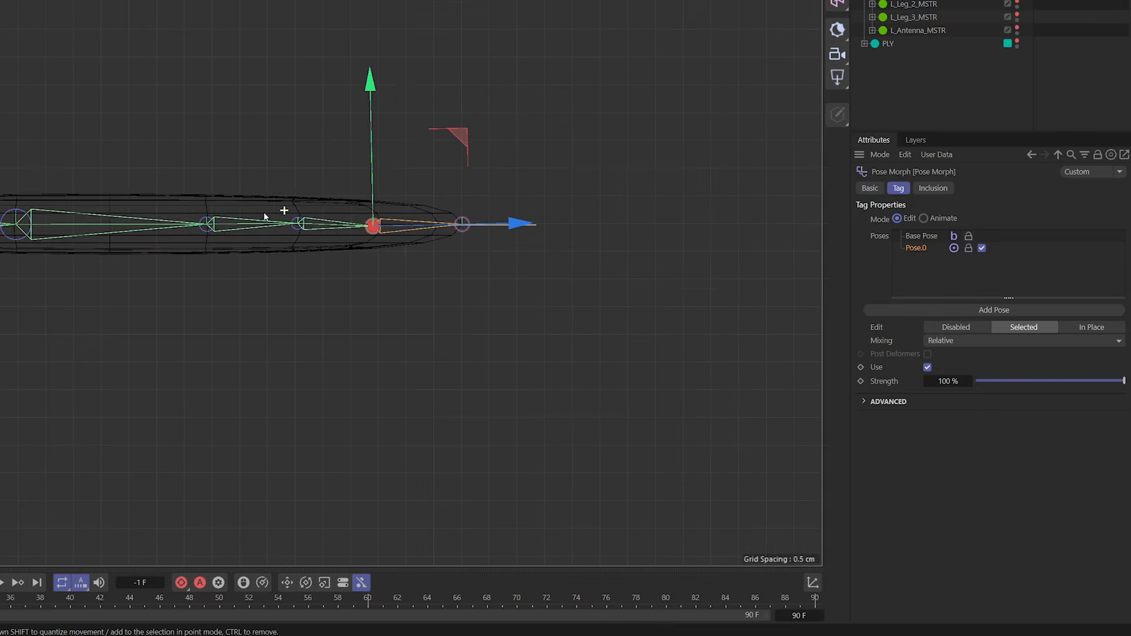
alt+middle_drag(218, 201, 257, 209)
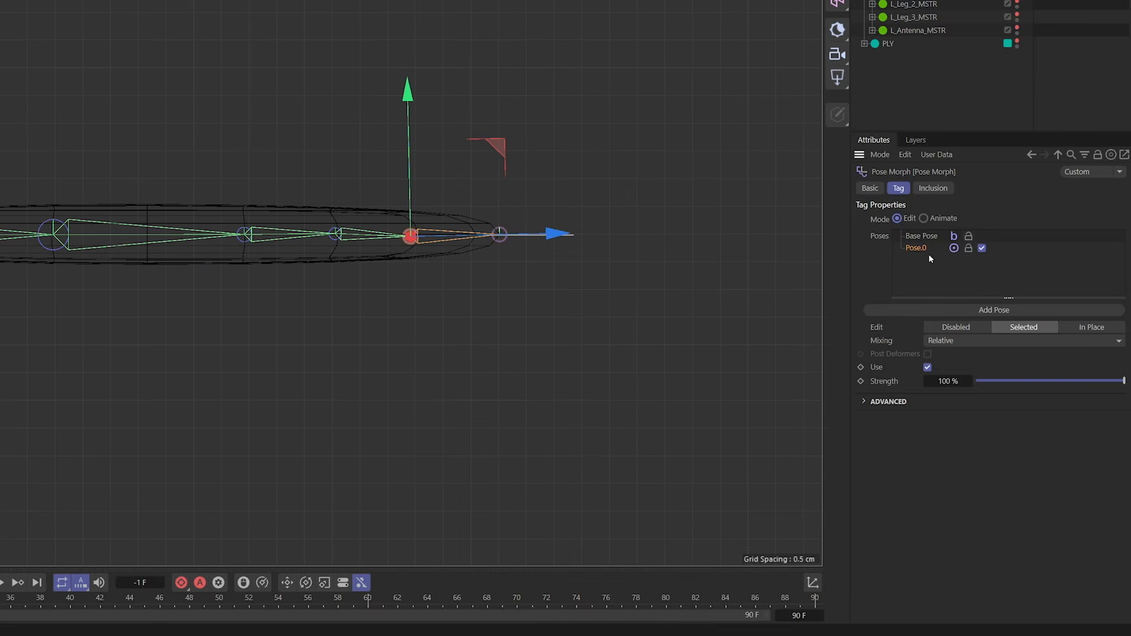
double_click(916, 248)
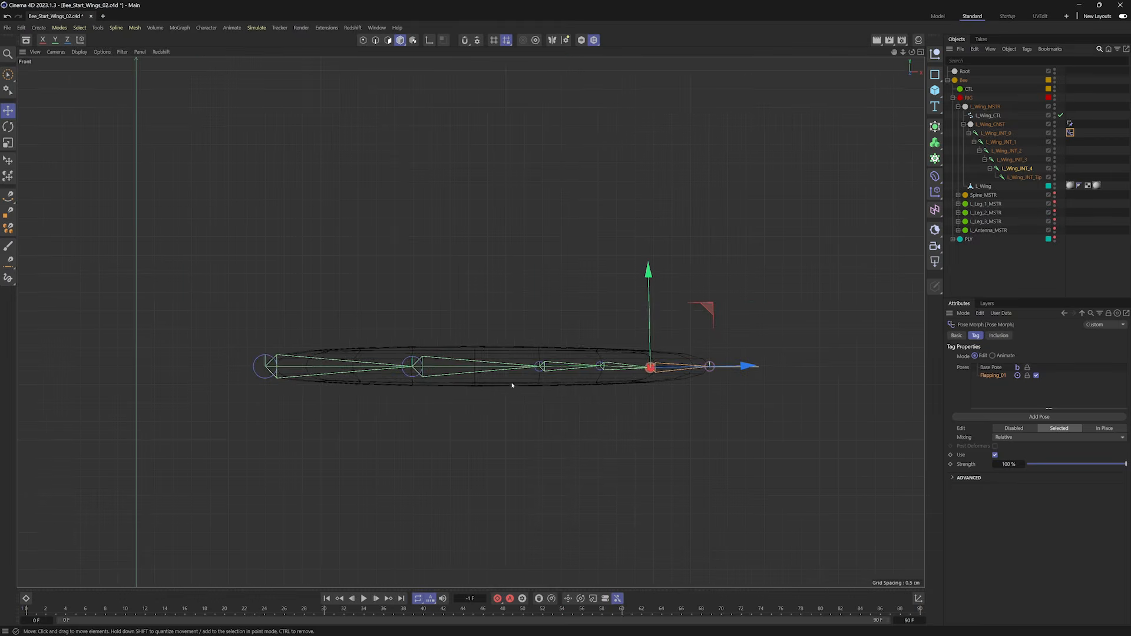
Rotate L_Wing_JNT_0, L_Wing_JNT_1 and L_Wing_JNT_2 together upward in the front view for Flapping_01, using Per-Object Transform.
alt+middle_drag(511, 385, 535, 361)
scroll(536, 361, up, 2)
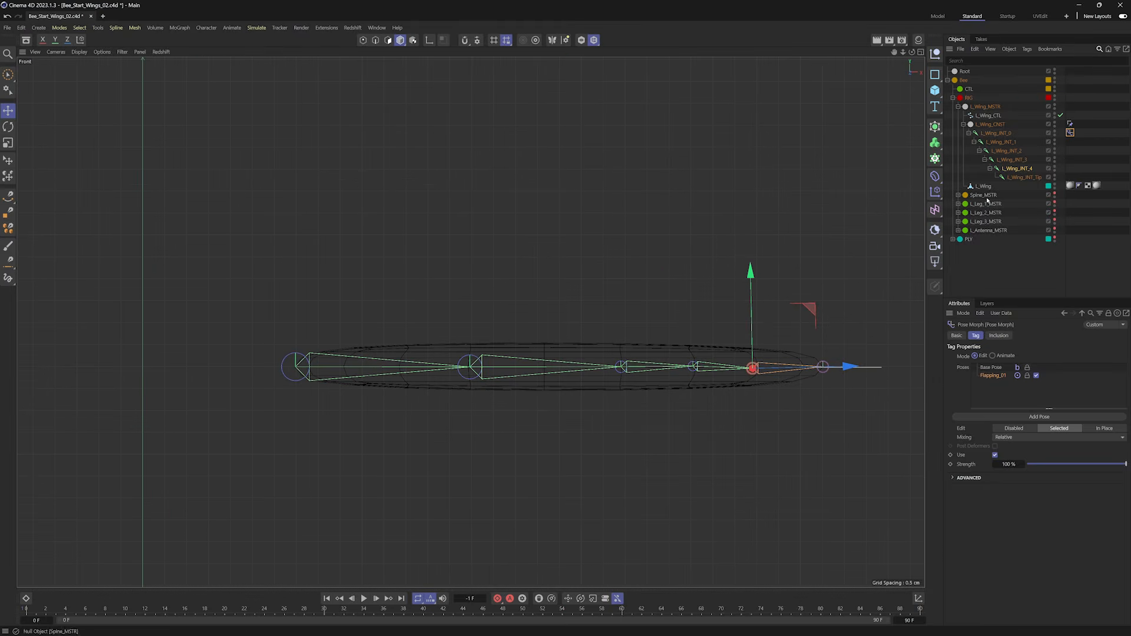
click(995, 133)
ctrl+click(997, 145)
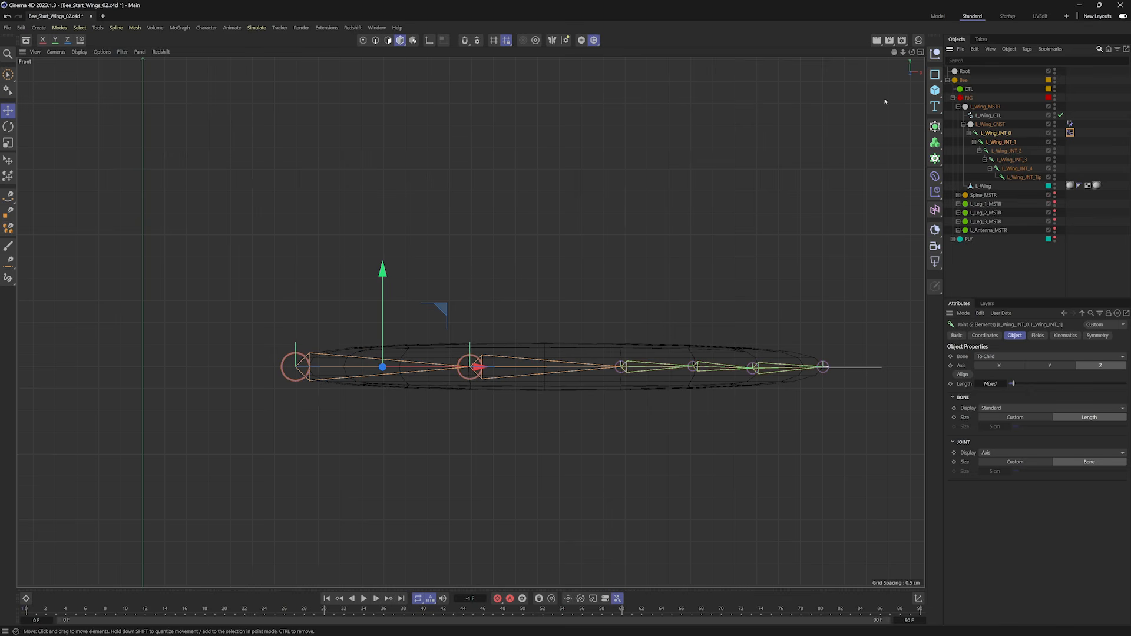
ctrl+click(1006, 150)
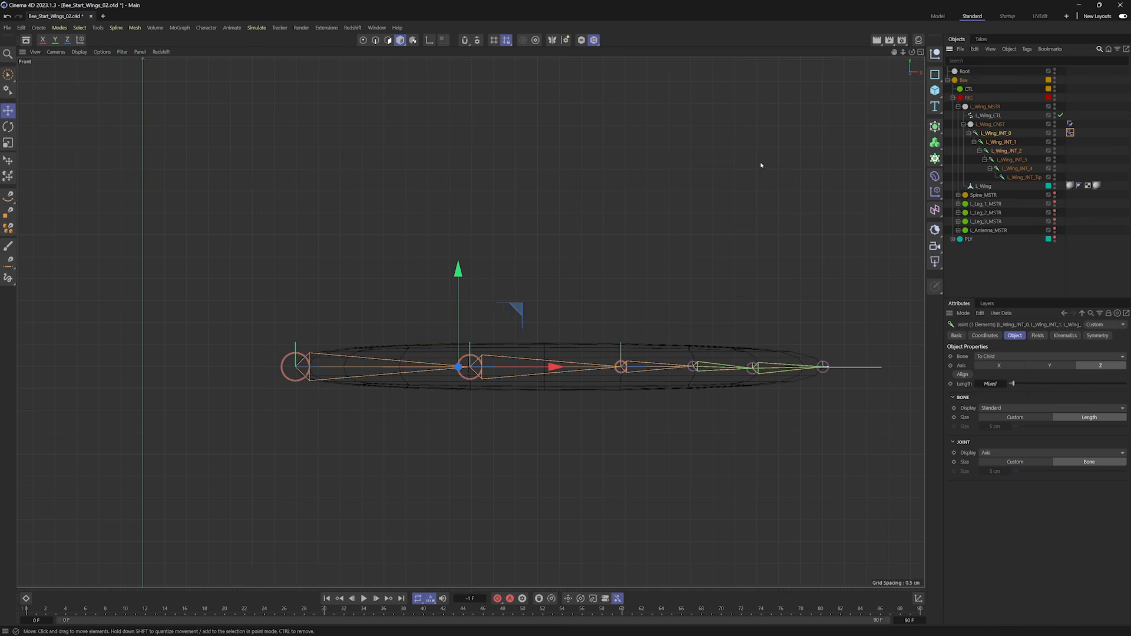
key(r)
drag(522, 330, 448, 354)
key(ctrl+z)
key(ctrl+z)
alt+middle_drag(505, 136, 504, 234)
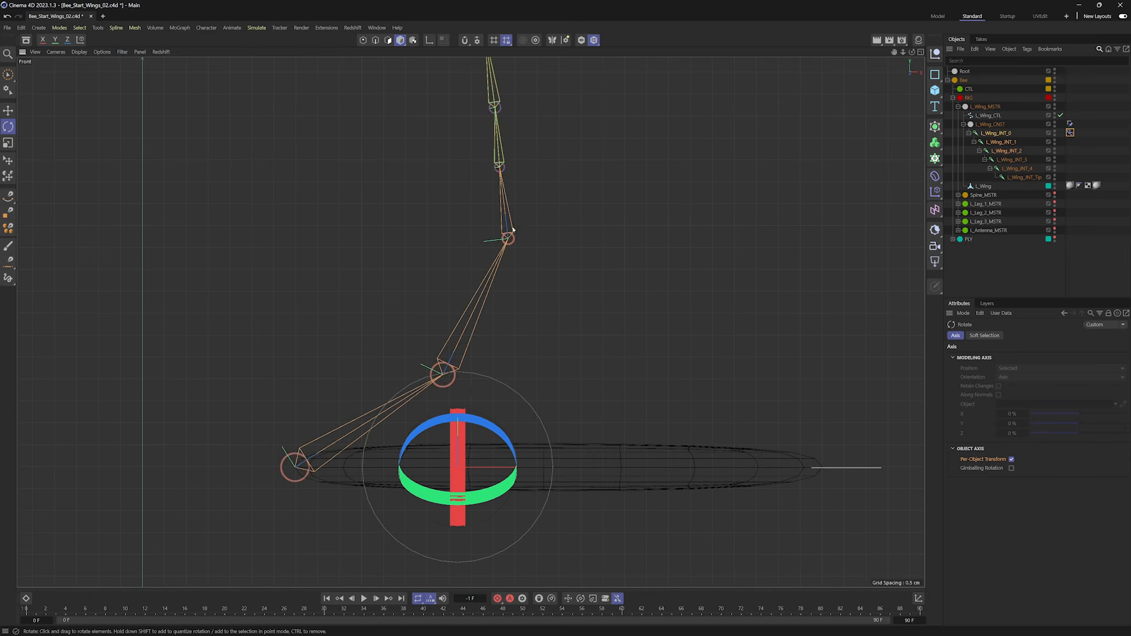
alt+right_drag(505, 223, 487, 227)
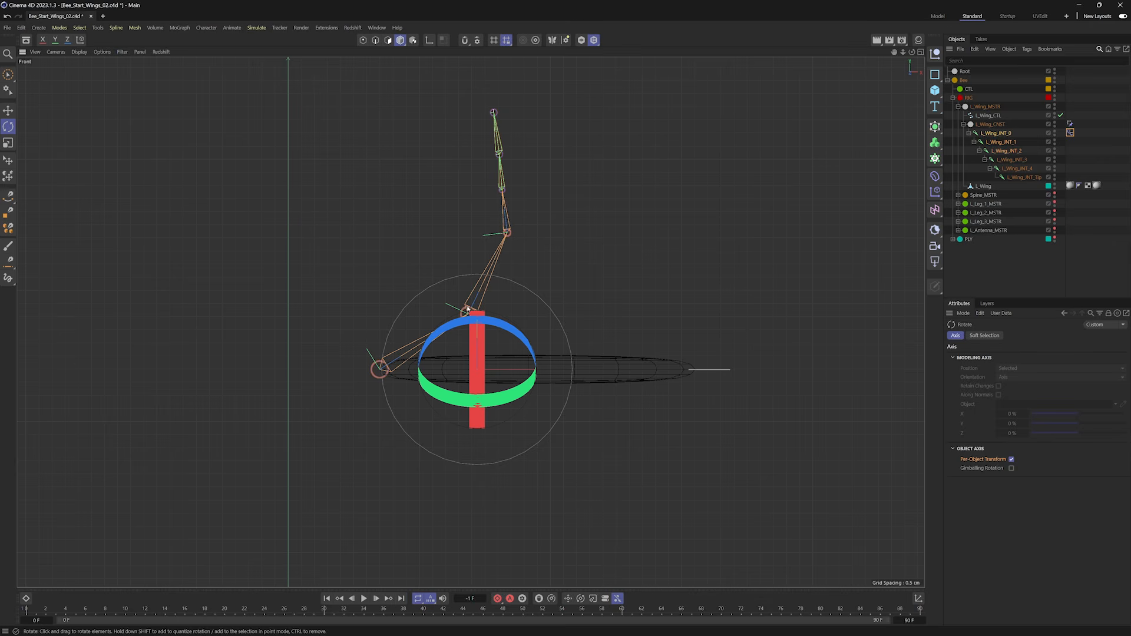
Set Flapping_01's strength to 0% and add a second pose named Flapping_02.
click(1069, 133)
drag(1107, 464, 1013, 465)
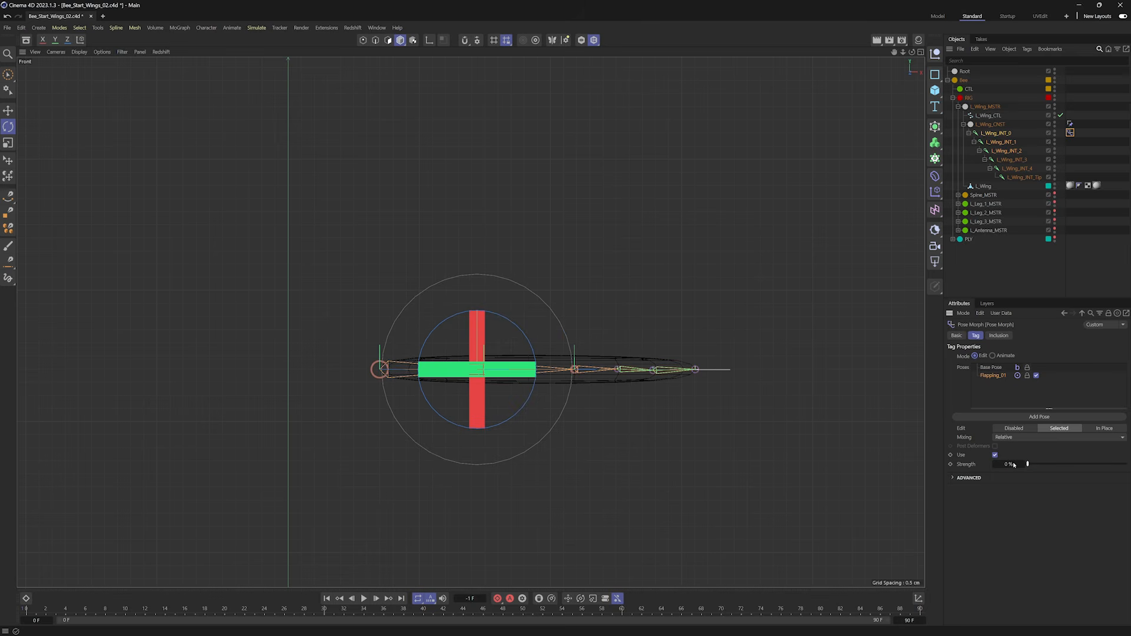
click(1006, 415)
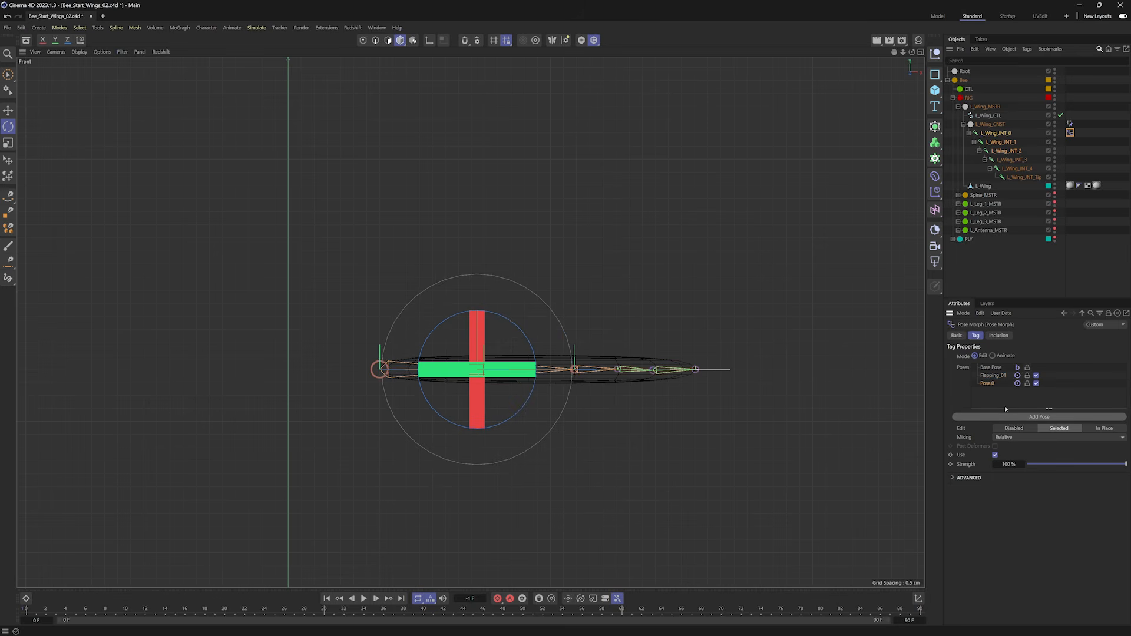
double_click(988, 384)
text(Flapping_02)
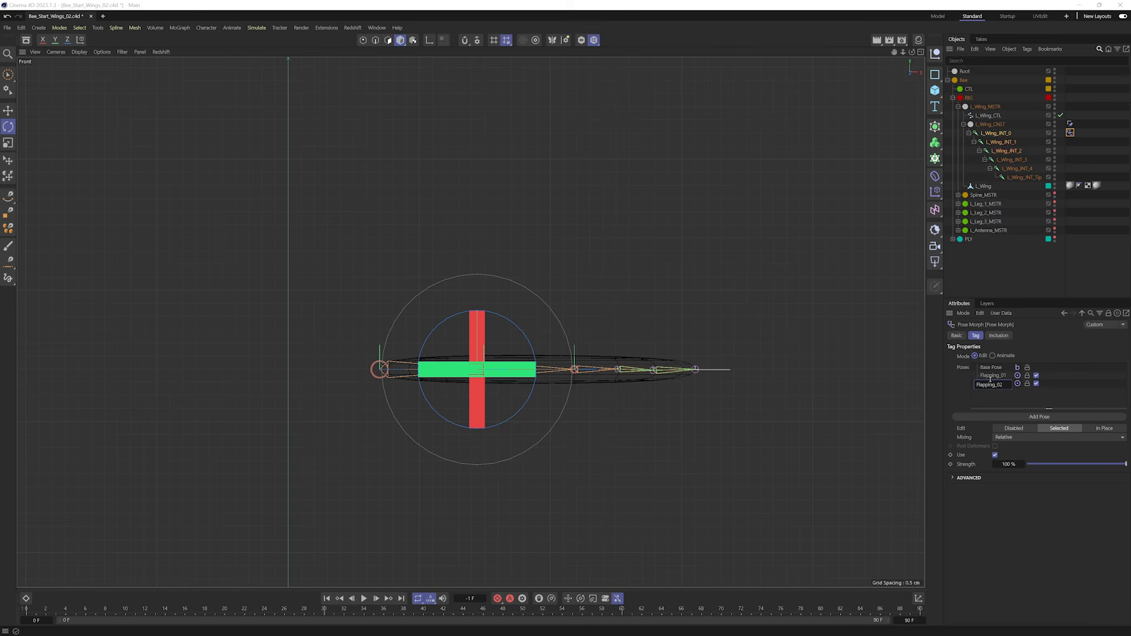
key(Return)
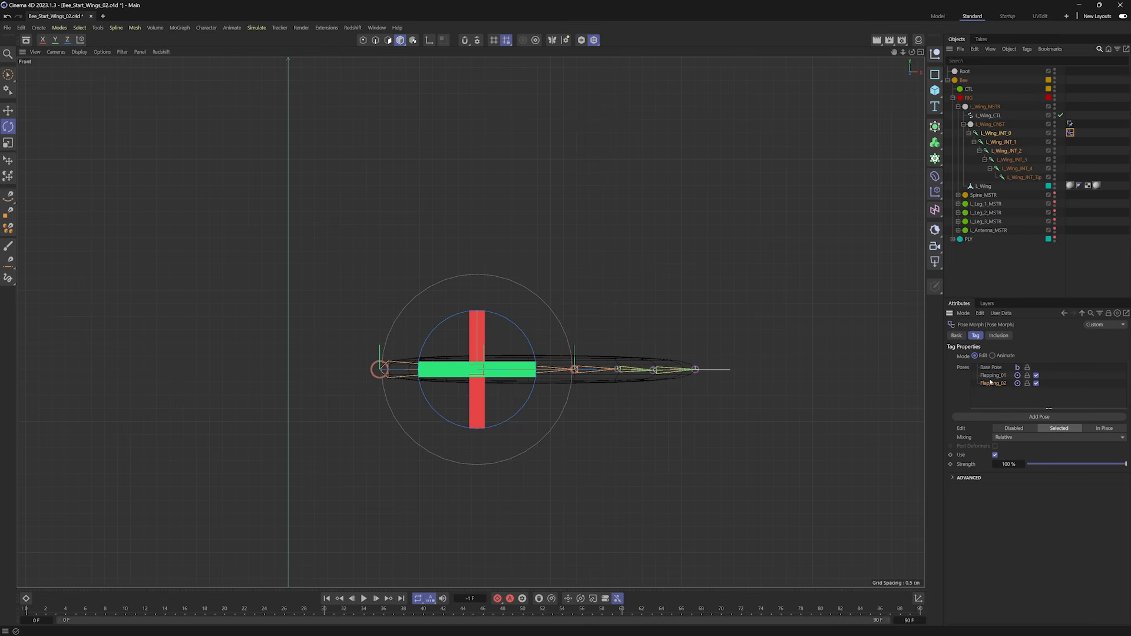
Rotate L_Wing_JNT_2, L_Wing_JNT_3 and L_Wing_JNT_4 together upward for the Flapping_02 pose and test its strength.
click(1010, 152)
ctrl+click(1012, 161)
ctrl+click(1015, 169)
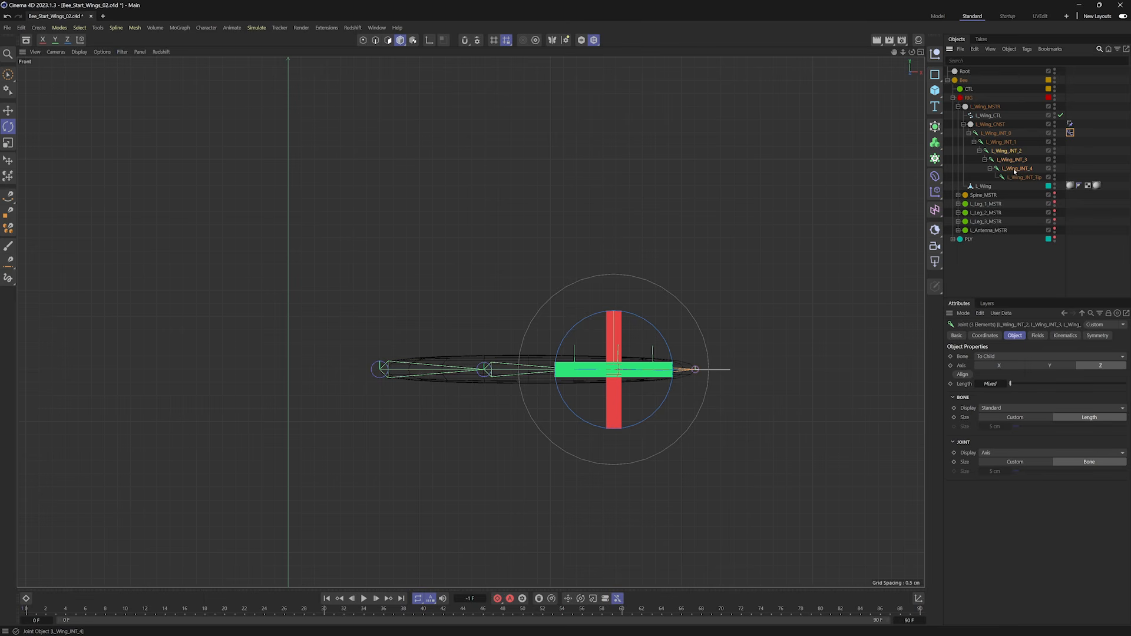
click(1070, 132)
drag(652, 324, 661, 296)
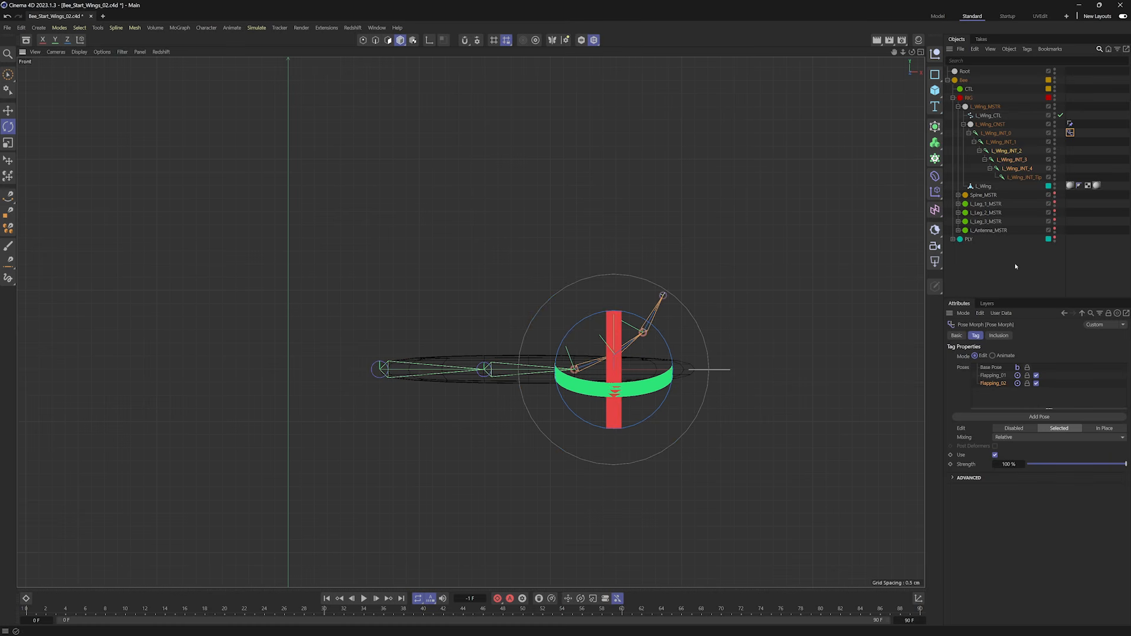
mouse_move(1124, 464)
mouse_down()
mouse_move(1053, 464)
mouse_move(1125, 464)
mouse_up()
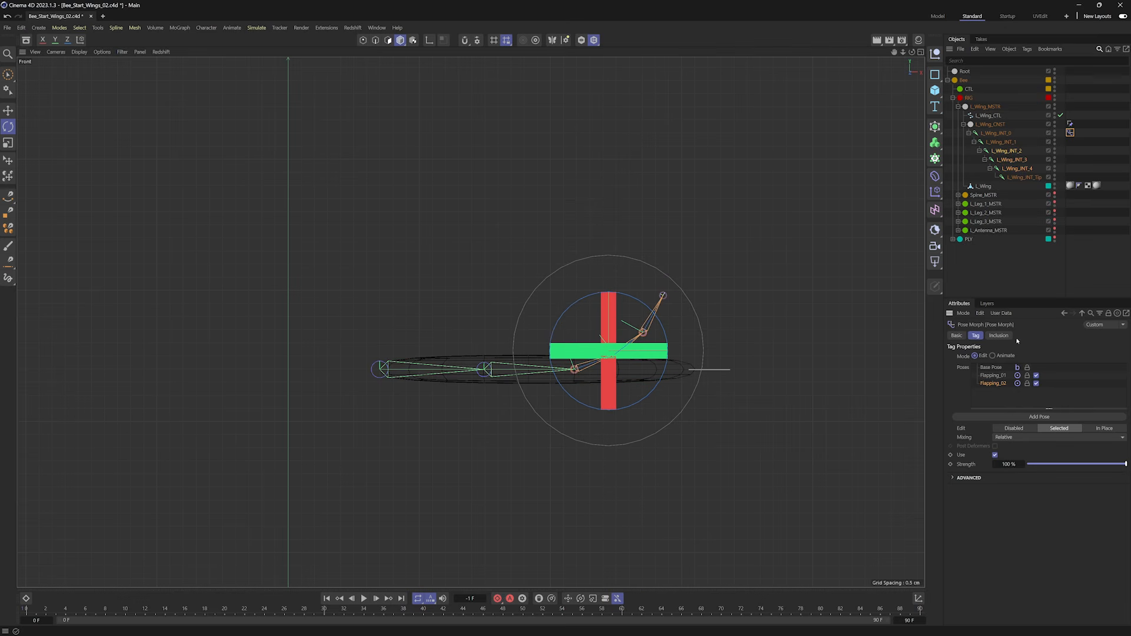
Set Flapping_01's strength to 100% and compare the Flapping_01 and Flapping_02 poses by switching between them.
click(993, 375)
drag(1027, 464, 1126, 464)
click(985, 383)
click(987, 377)
click(986, 384)
click(986, 377)
click(987, 384)
click(986, 377)
Switch the Pose Morph tag to Animate mode and test the Flapping_01 and Flapping_02 sliders, leaving both at 100%.
click(992, 356)
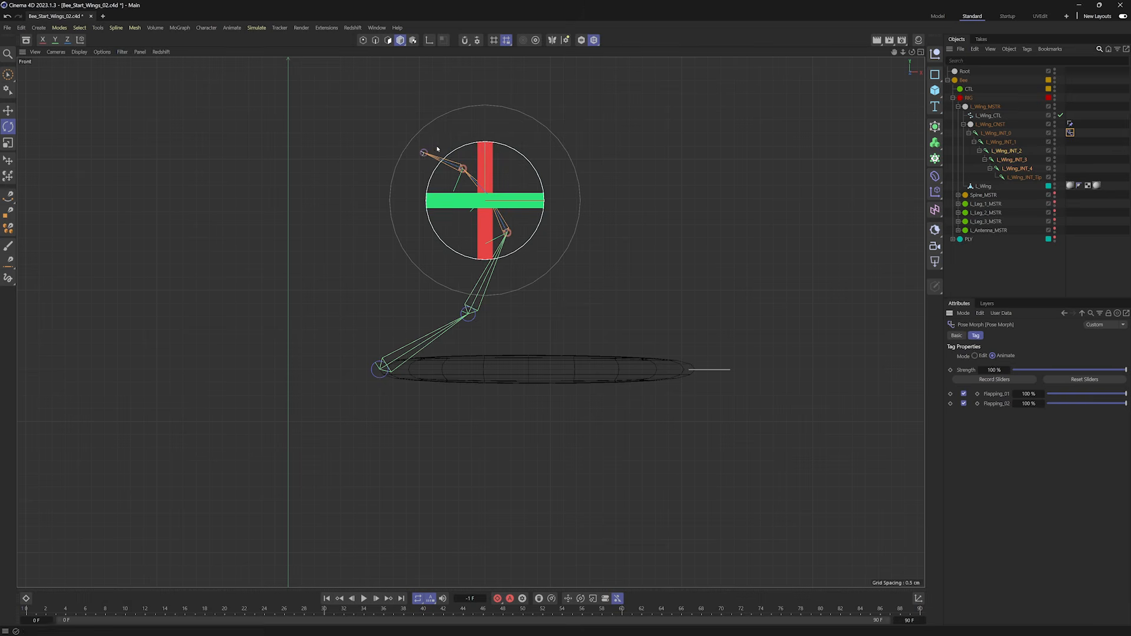
drag(1125, 393, 1047, 395)
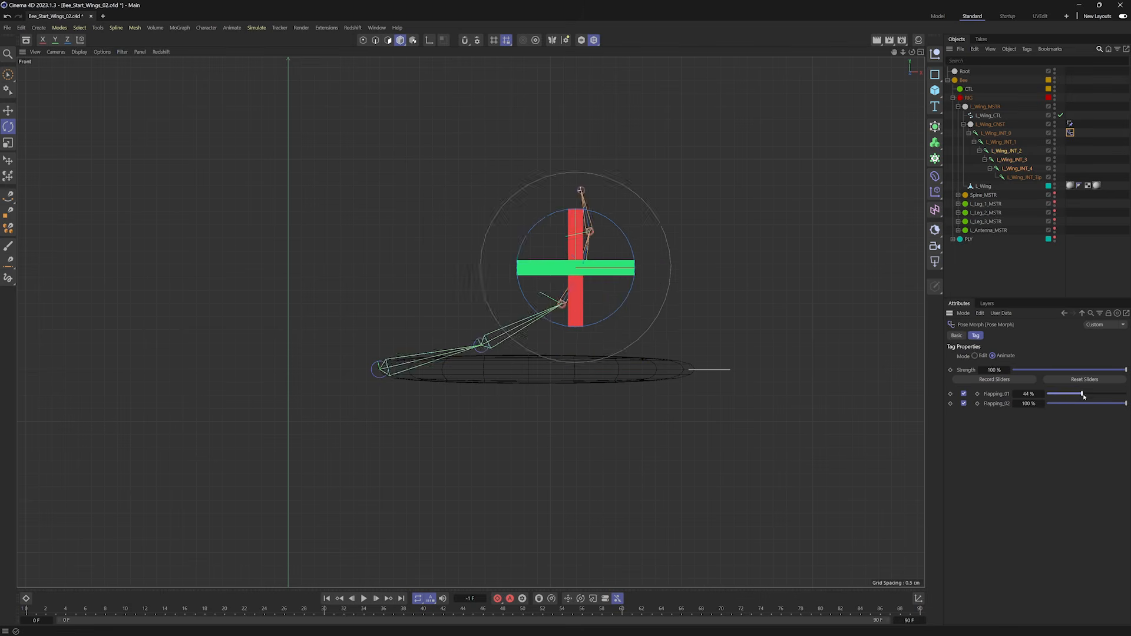
key(ctrl+z)
key(ctrl+z)
mouse_move(1050, 402)
mouse_down()
mouse_move(1063, 407)
mouse_move(1031, 409)
mouse_up()
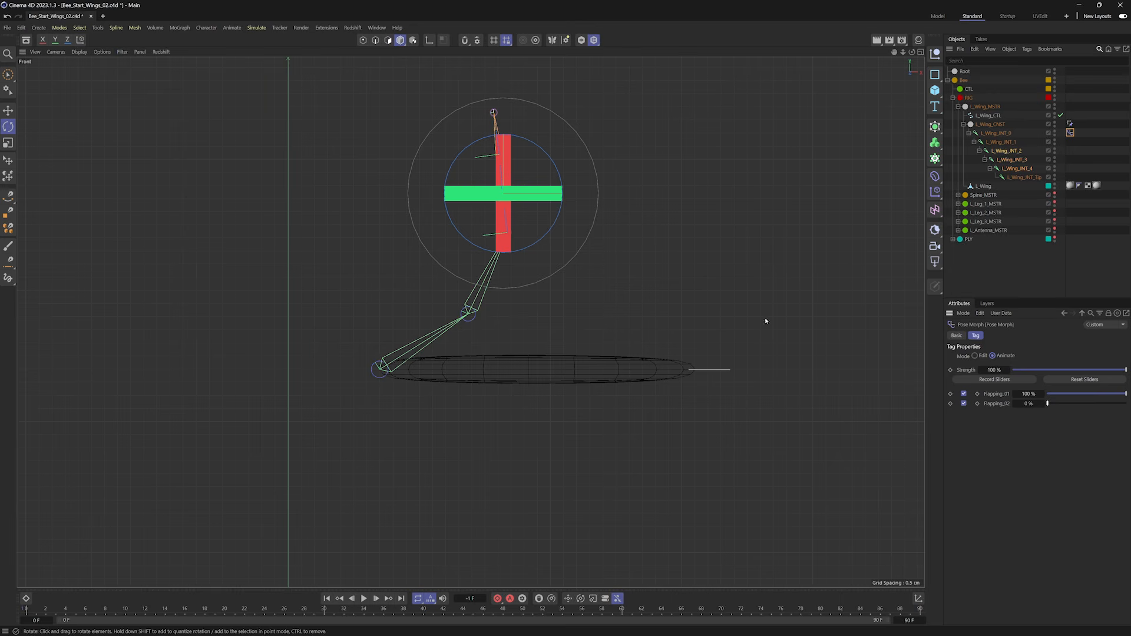
drag(1048, 403, 1127, 404)
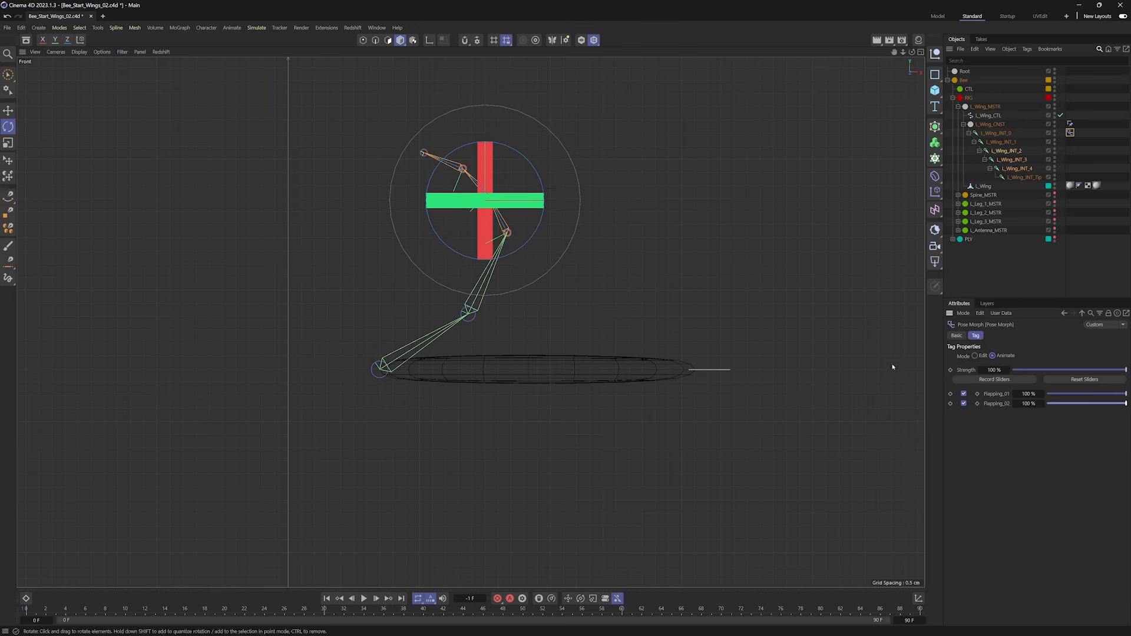
Test downward flapping with negative strengths of about -60% for Flapping_01 and -107% for Flapping_02, and return both to 0%.
drag(1042, 403, 951, 384)
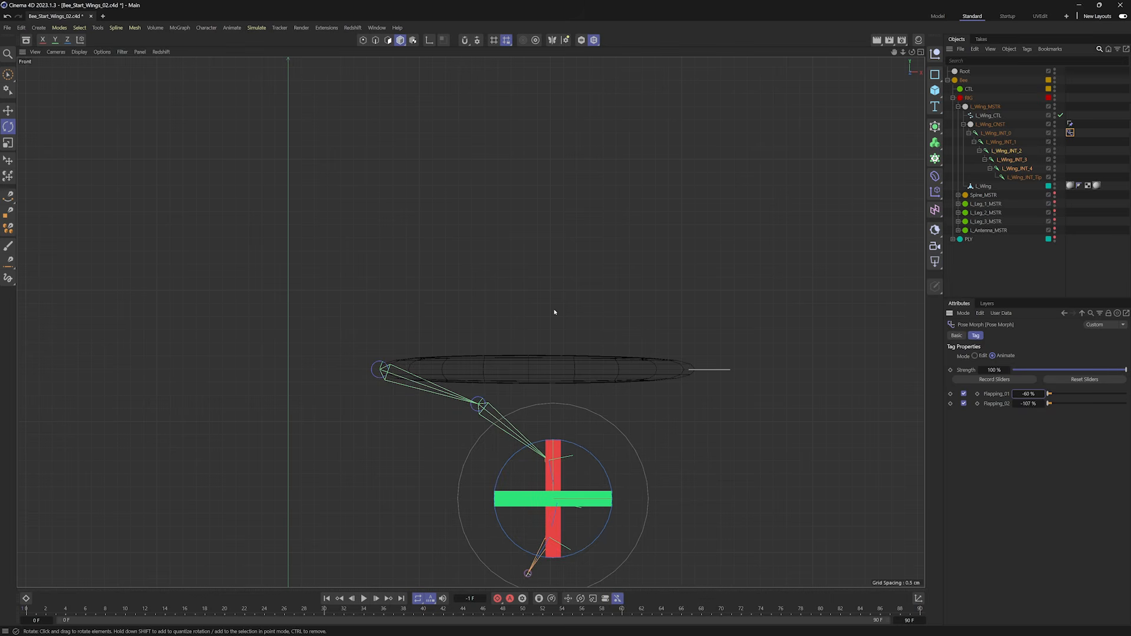
key(ctrl+z)
key(ctrl+z)
key(ctrl+z)
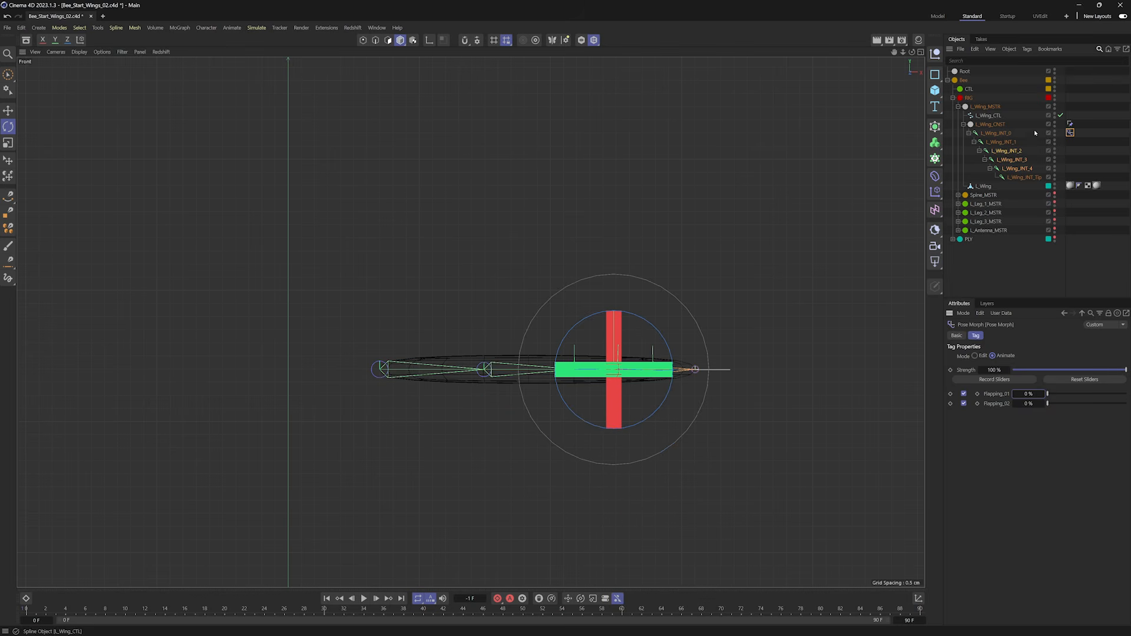
Set L_Wing_CTL's display color to Automatic and make its icon use the display color.
key(F5)
click(988, 115)
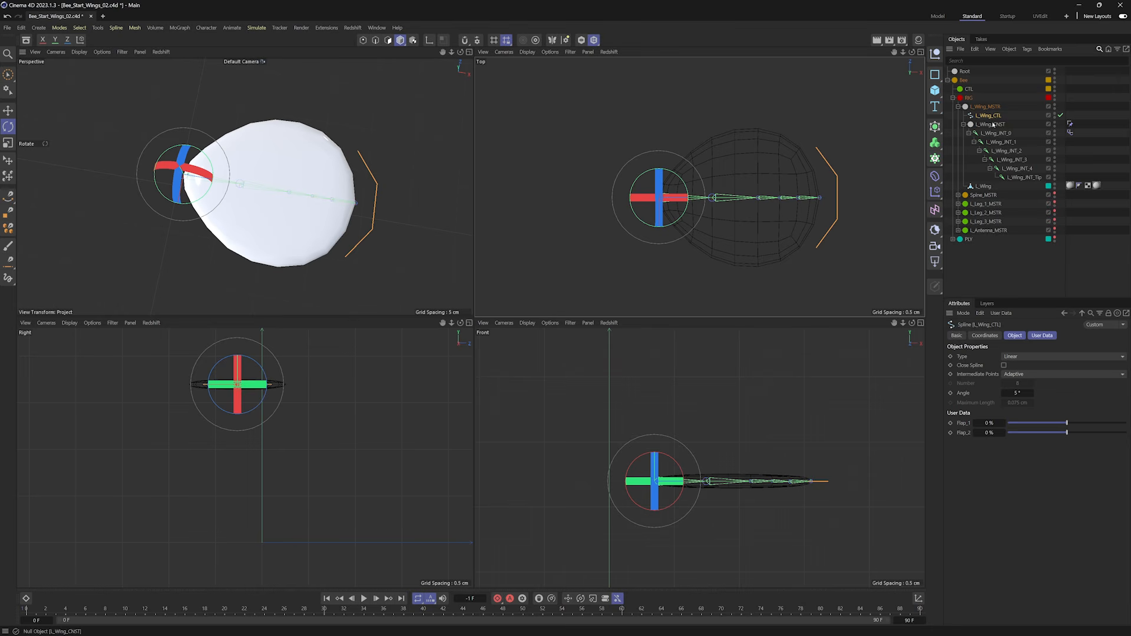
click(959, 336)
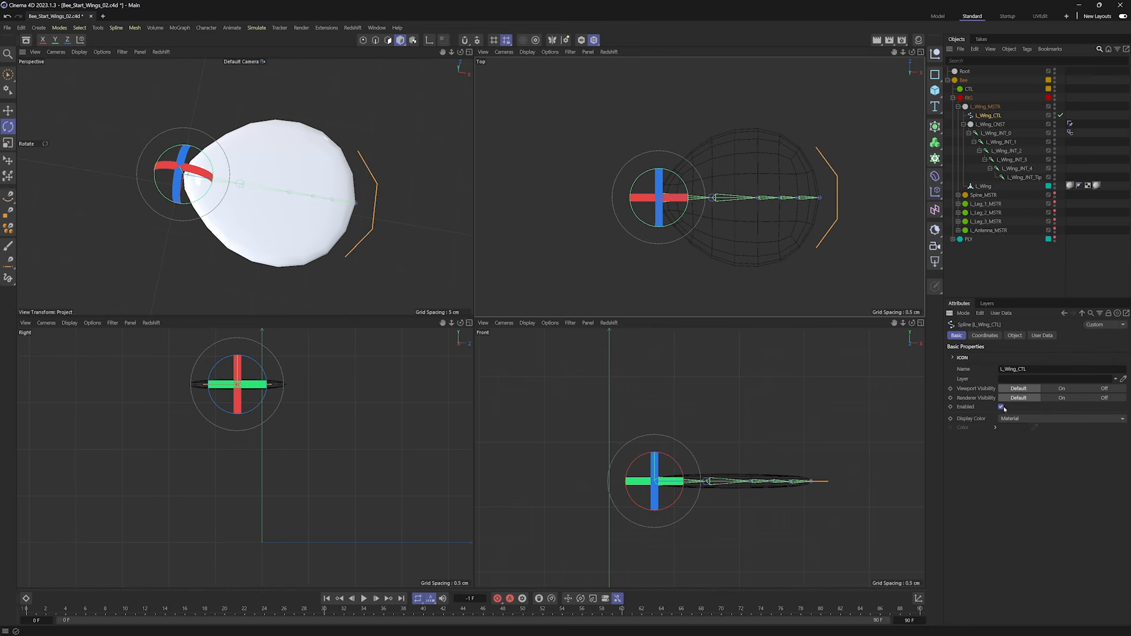
click(1011, 419)
click(1016, 449)
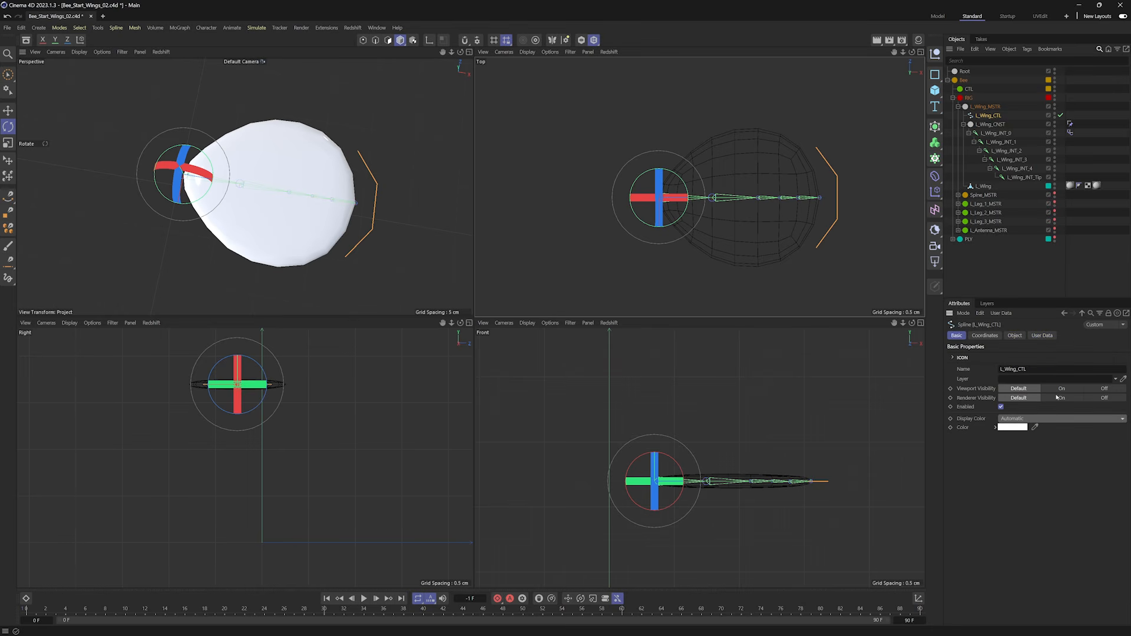
click(953, 358)
click(1048, 379)
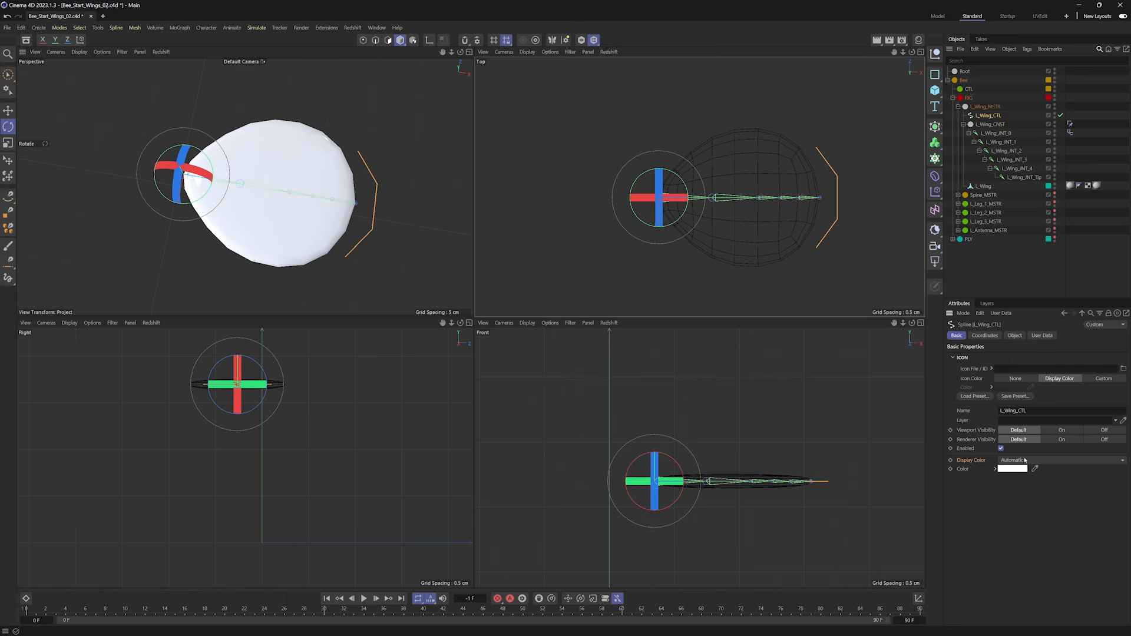
Set L_Wing_CTL's display color to bright green with hue 90° and saturation 100%.
click(994, 469)
drag(1038, 492, 1059, 493)
double_click(1018, 492)
text(90)
key(Tab)
text(100)
key(Return)
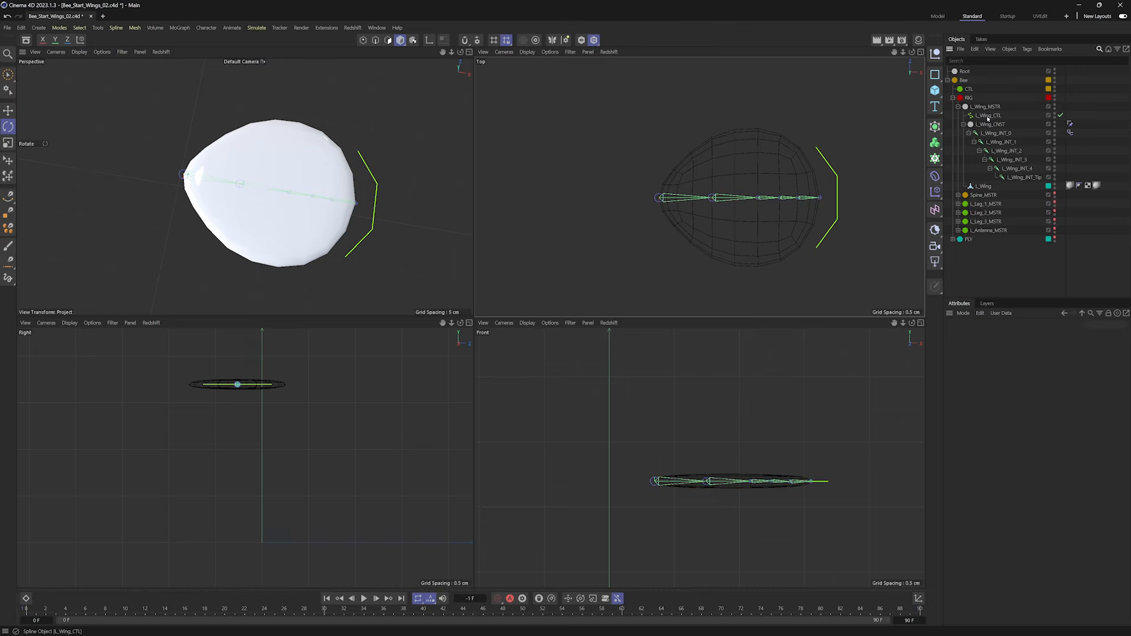
Open the user data manager for the L_Wing_CTL spline and add a new data entry.
key(F2)
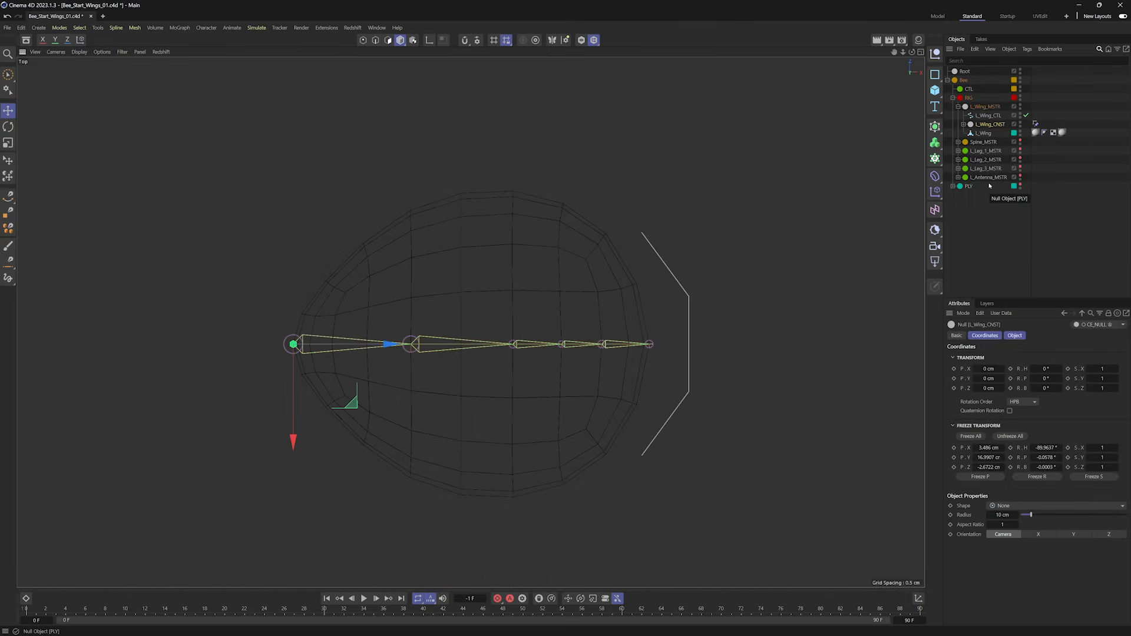
click(666, 272)
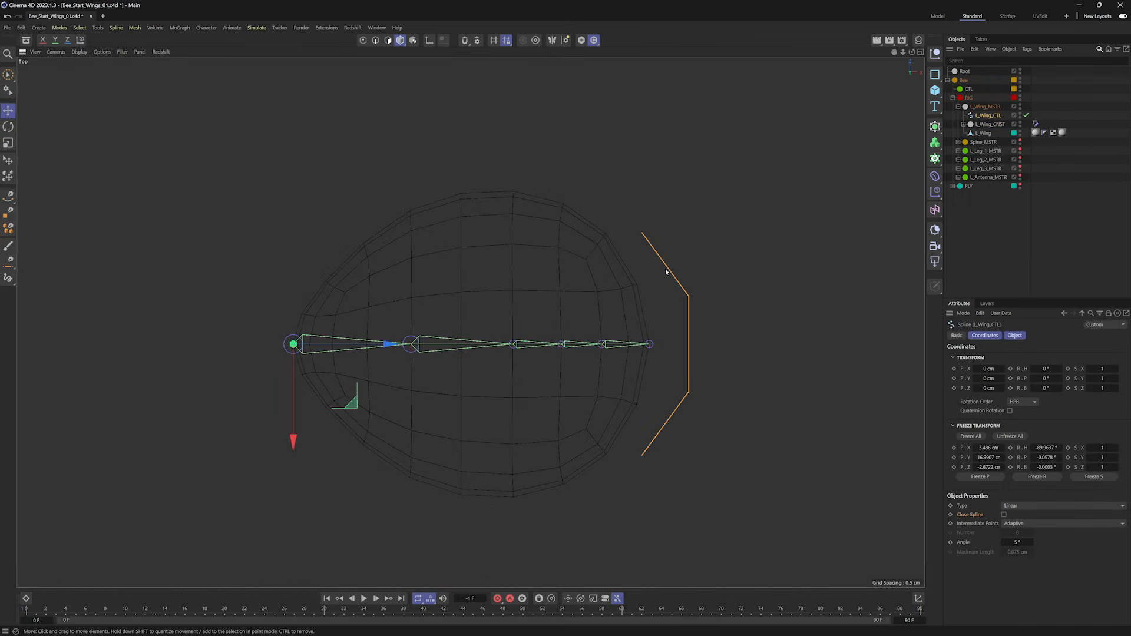
click(1001, 312)
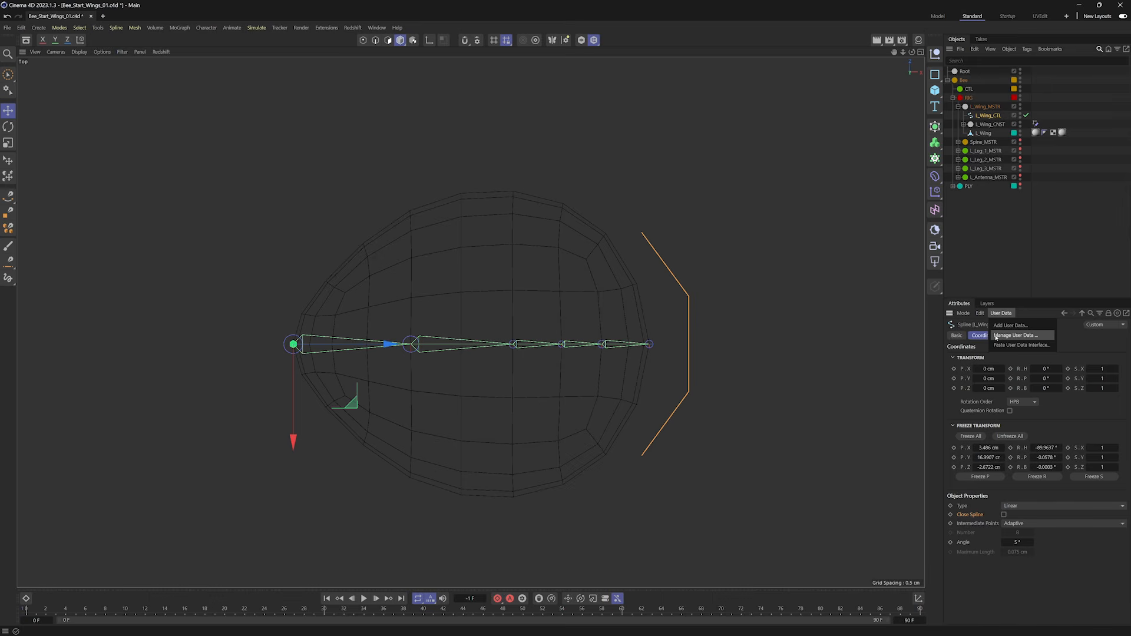
click(996, 335)
drag(772, 211, 898, 142)
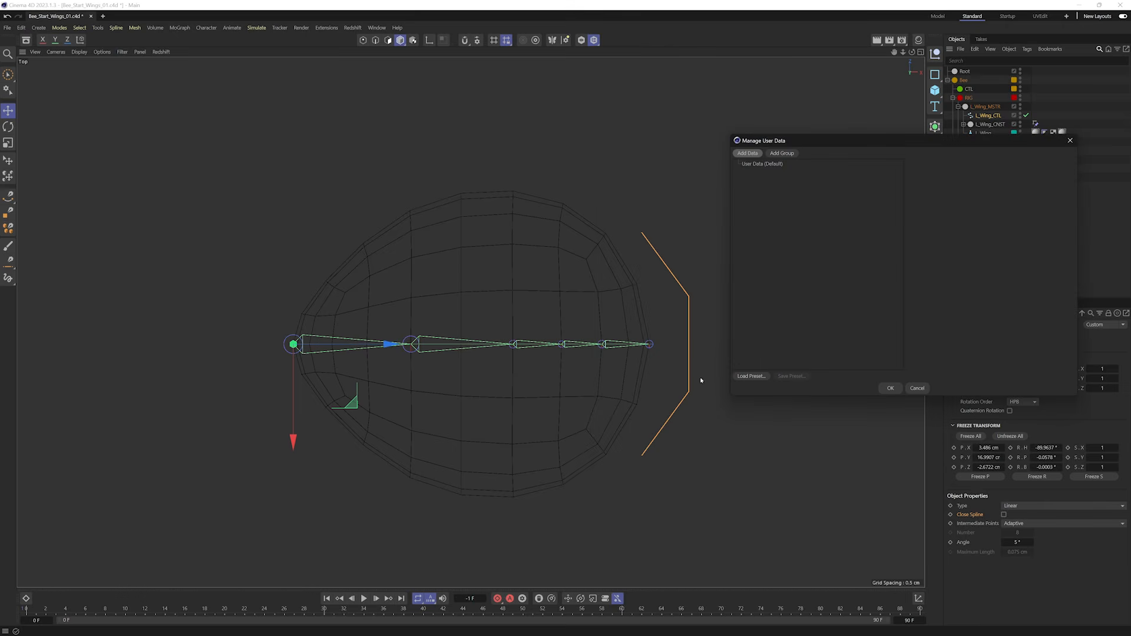
click(747, 153)
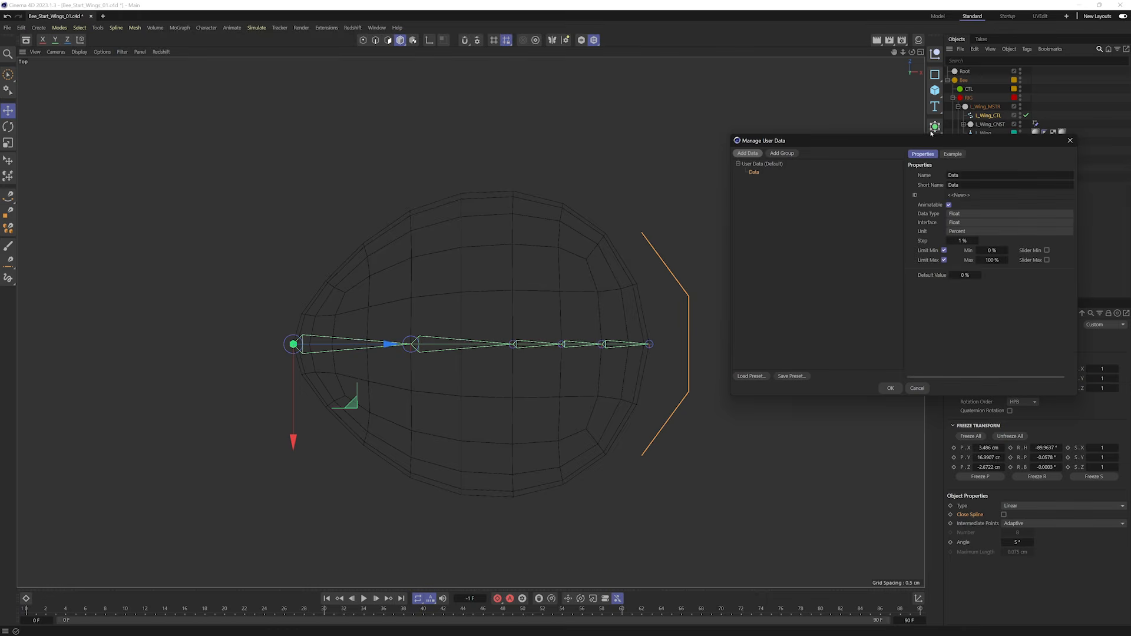
Name the new data entry Flap_1 and give it a Float Slider interface with Percent units.
click(967, 176)
text(Flap_1)
click(966, 222)
click(966, 241)
click(959, 232)
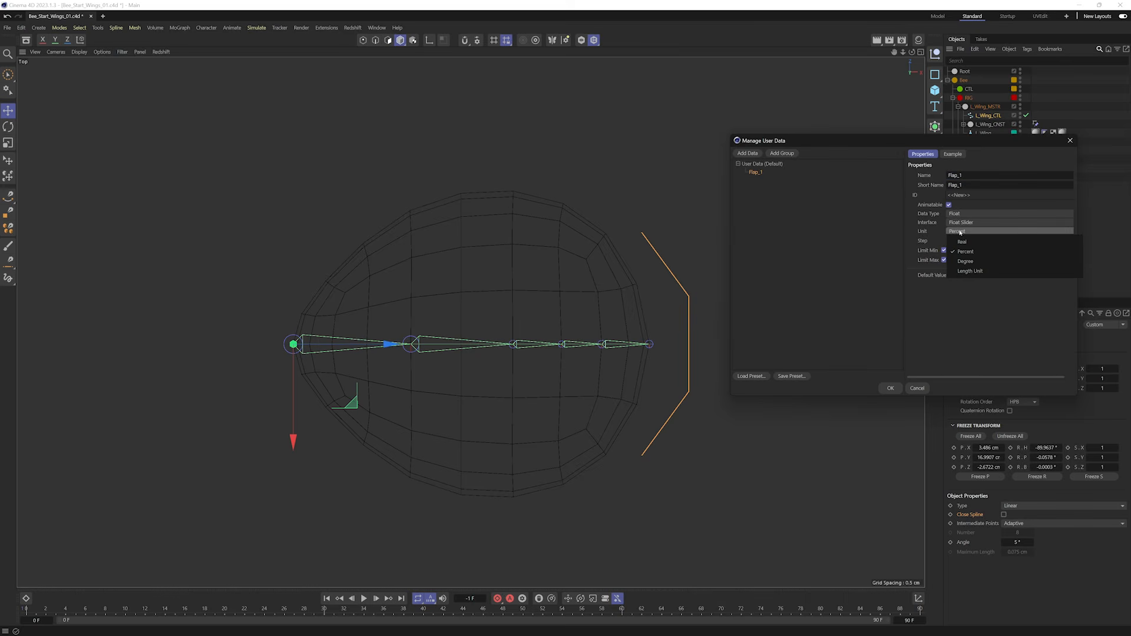
click(969, 252)
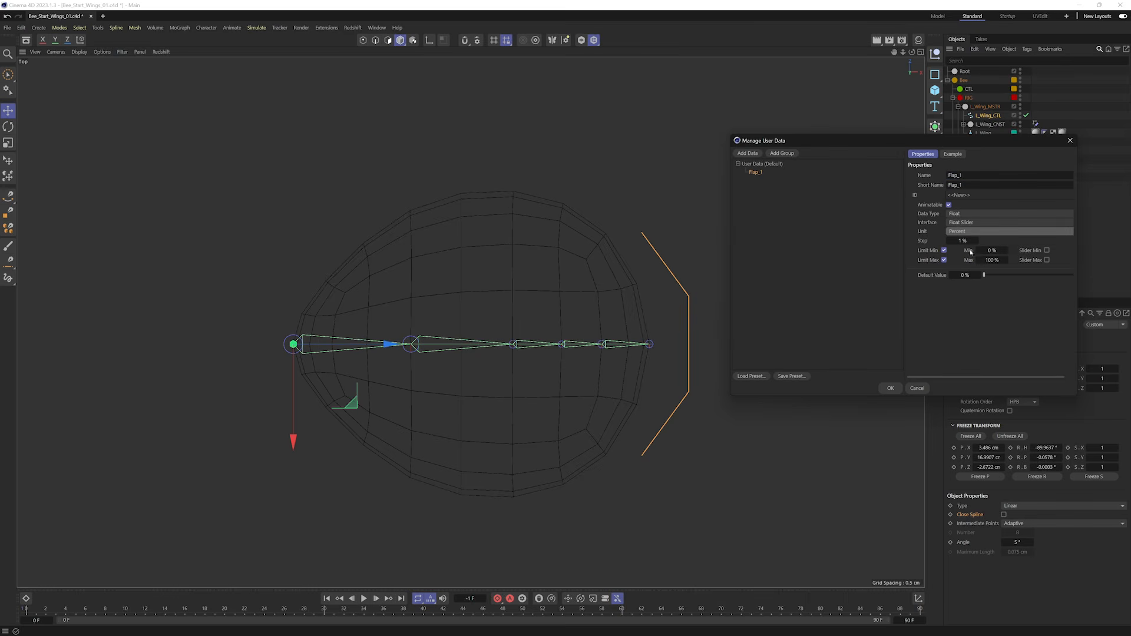
Set Flap_1's minimum to -100% and its default value to 0%.
click(991, 250)
text(-100)
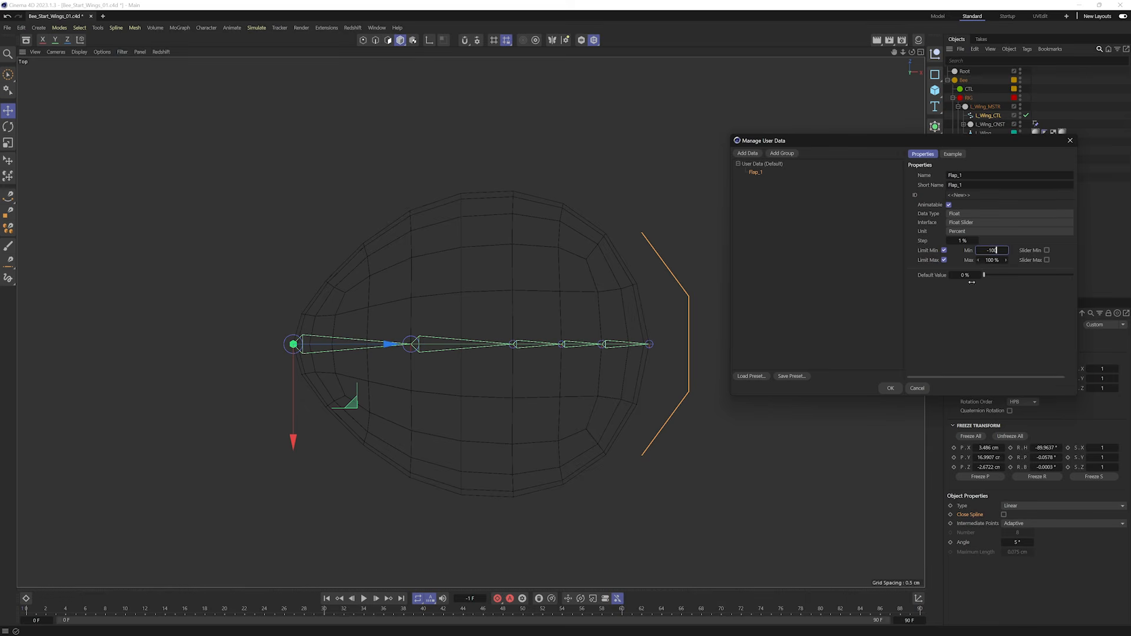
key(Return)
drag(1032, 275, 982, 276)
click(976, 275)
text(0)
key(Return)
Duplicate the Flap_1 user data entry for a second flap slider and accept the user data.
click(751, 204)
right_click(753, 173)
click(753, 174)
ctrl+drag(755, 174, 756, 188)
click(888, 390)
alt+middle_drag(432, 299, 572, 300)
scroll(556, 326, down, 1)
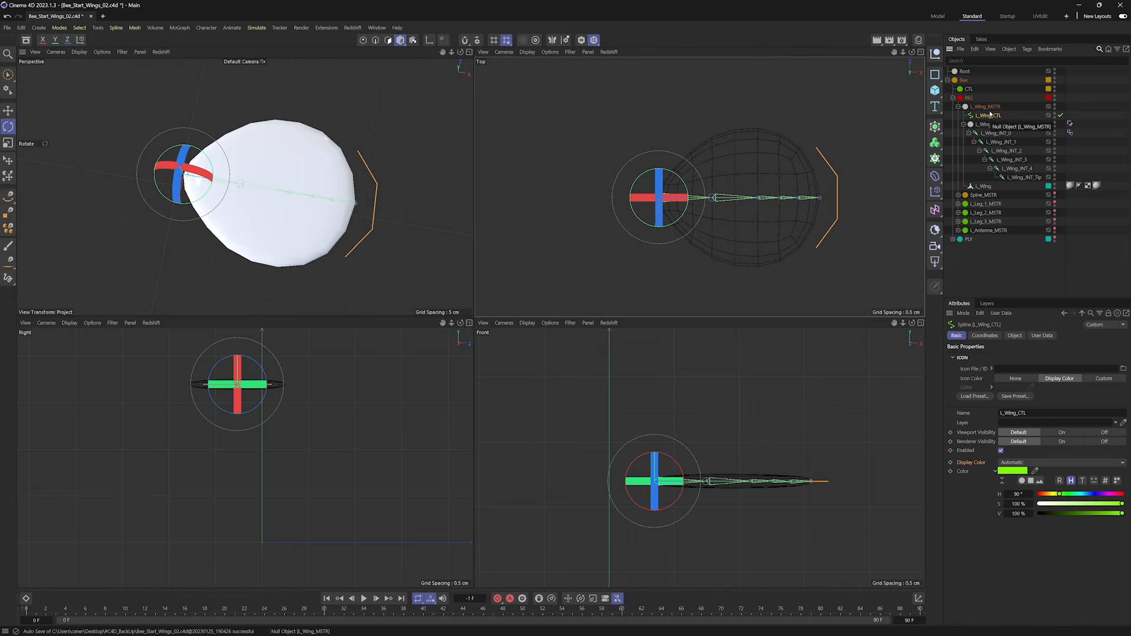
Add an XPresso tag to L_Wing_CTL and expose Flap_1 and Flap_2 as outputs on its node.
key(shift+c)
text(xp)
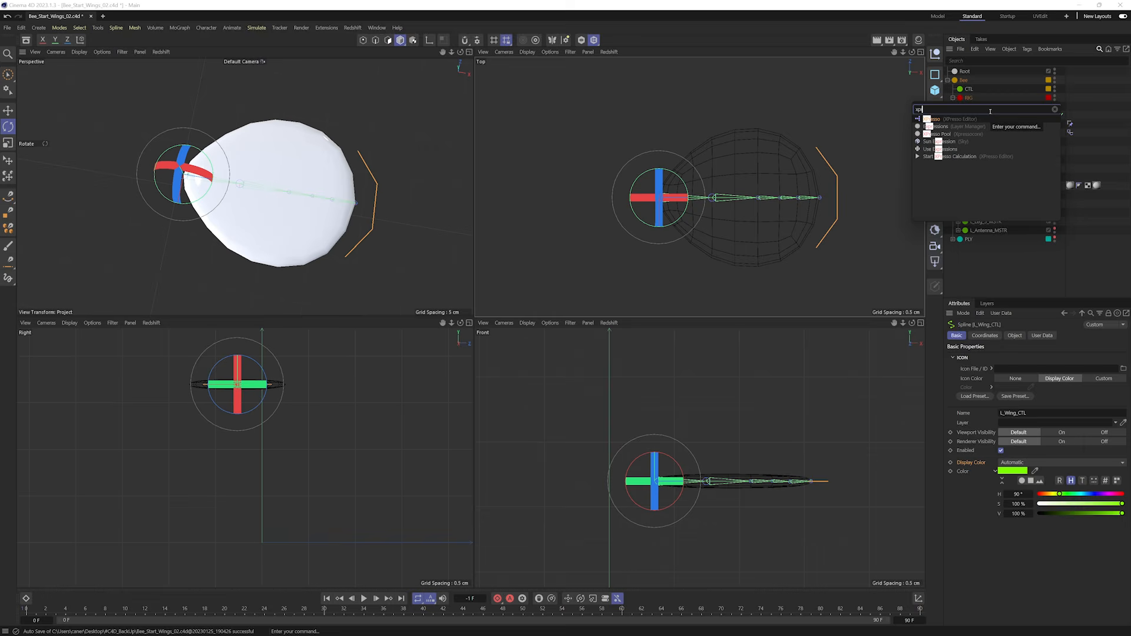
key(Return)
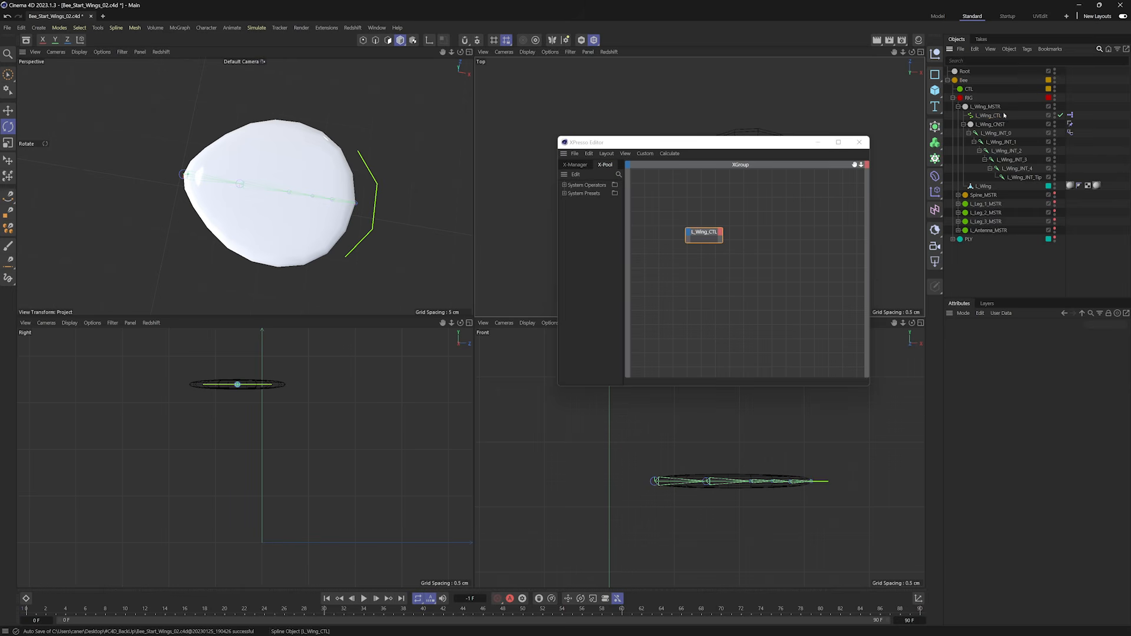
click(1001, 115)
click(1041, 335)
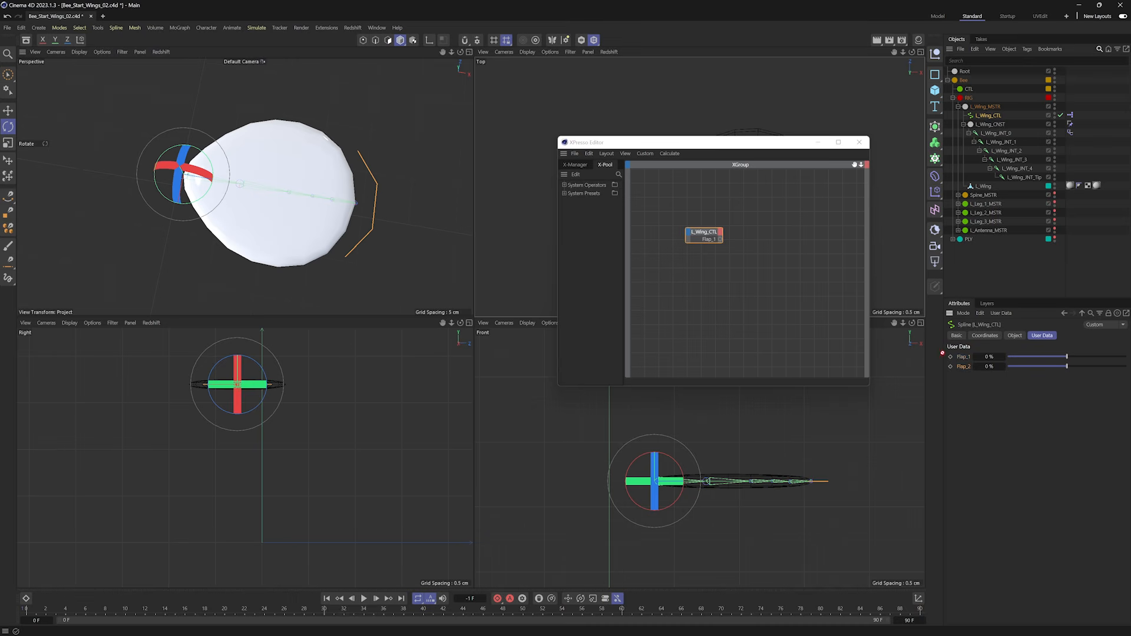
drag(702, 232, 677, 233)
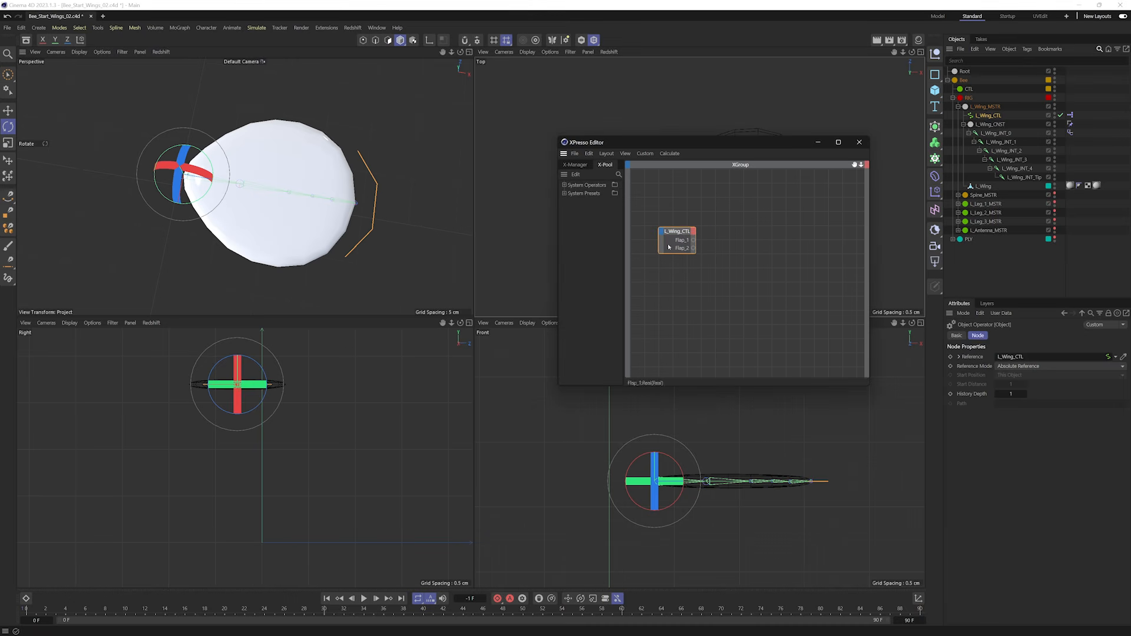
Add a Pose Morph node with Flapping_01 and Flapping_02 Strength inputs and connect Flap_1 and Flap_2 to them respectively.
click(1069, 132)
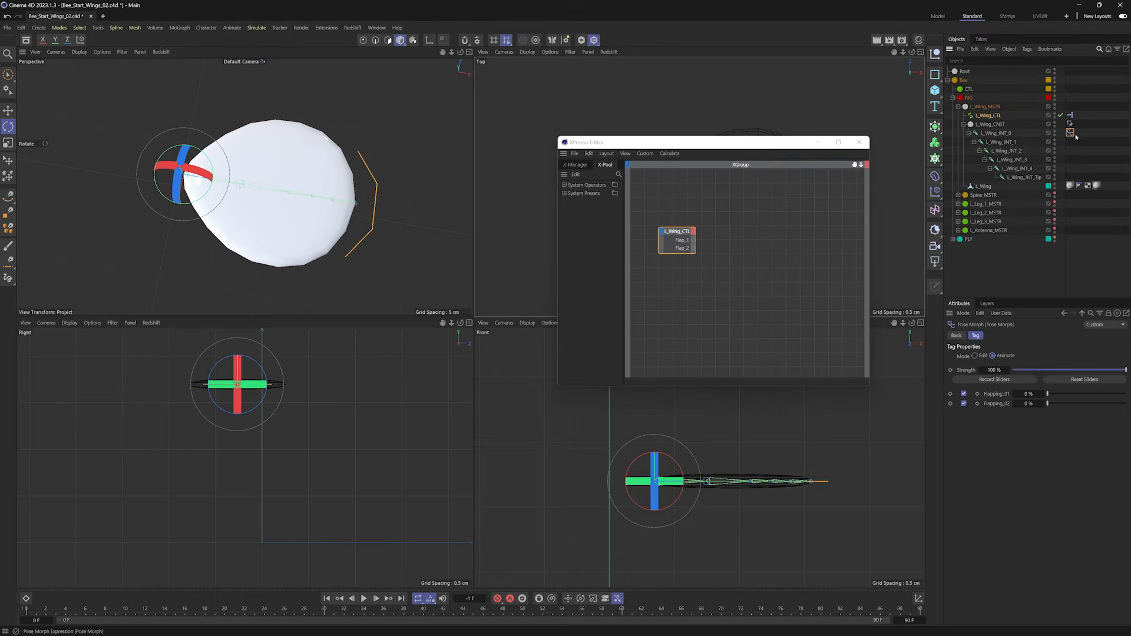
drag(1069, 132, 794, 247)
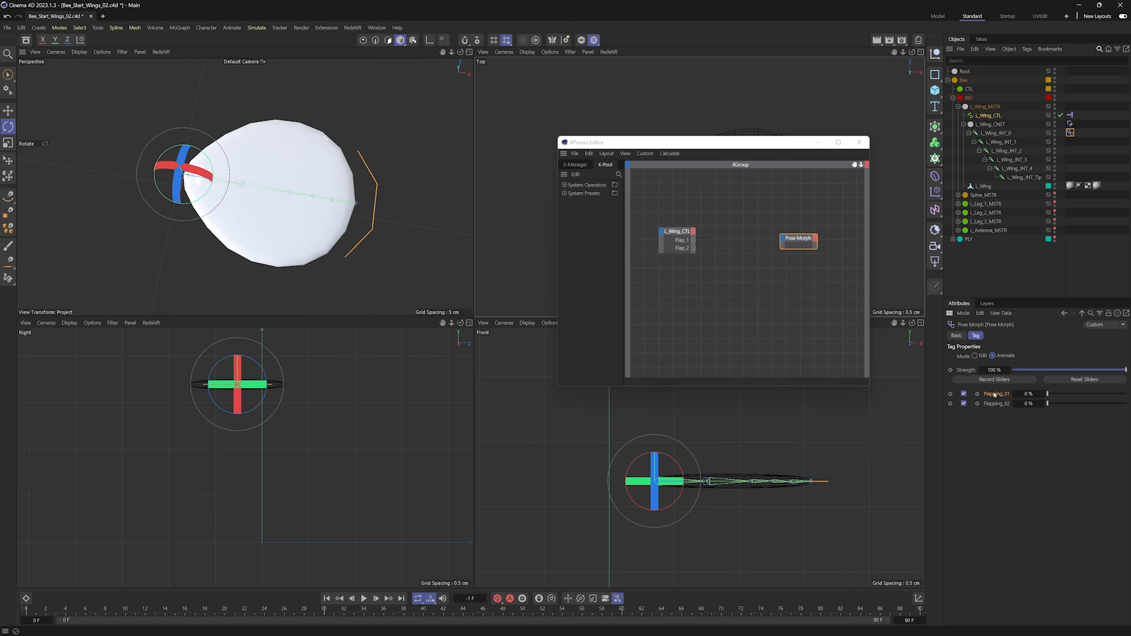
drag(995, 394, 792, 242)
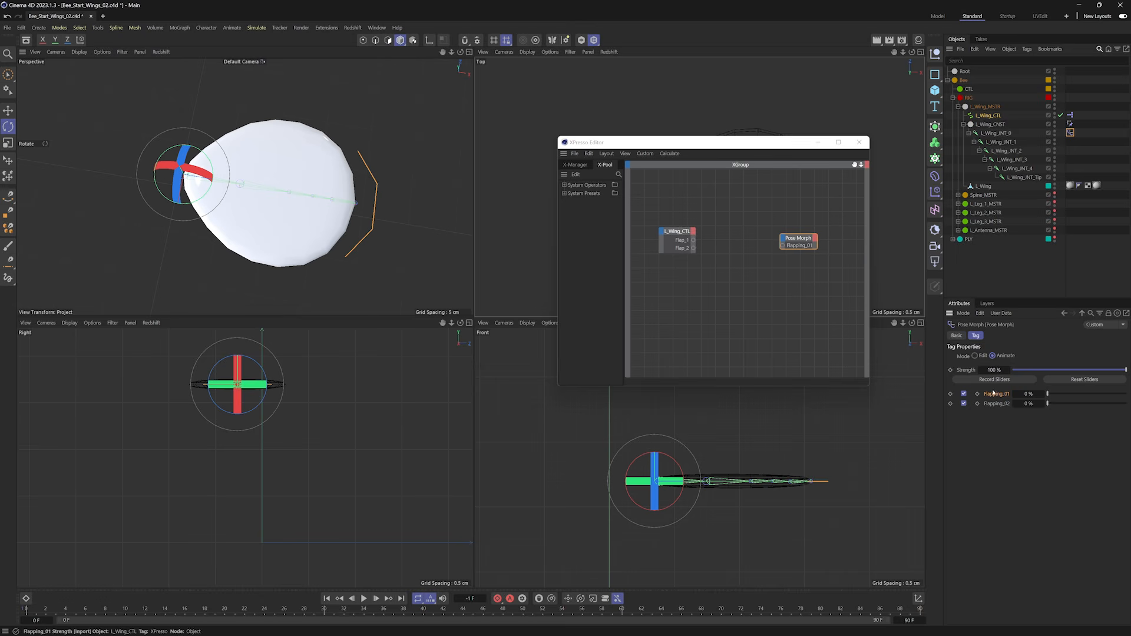
mouse_move(756, 221)
mouse_down()
mouse_move(784, 240)
mouse_move(772, 231)
mouse_up()
click(797, 239)
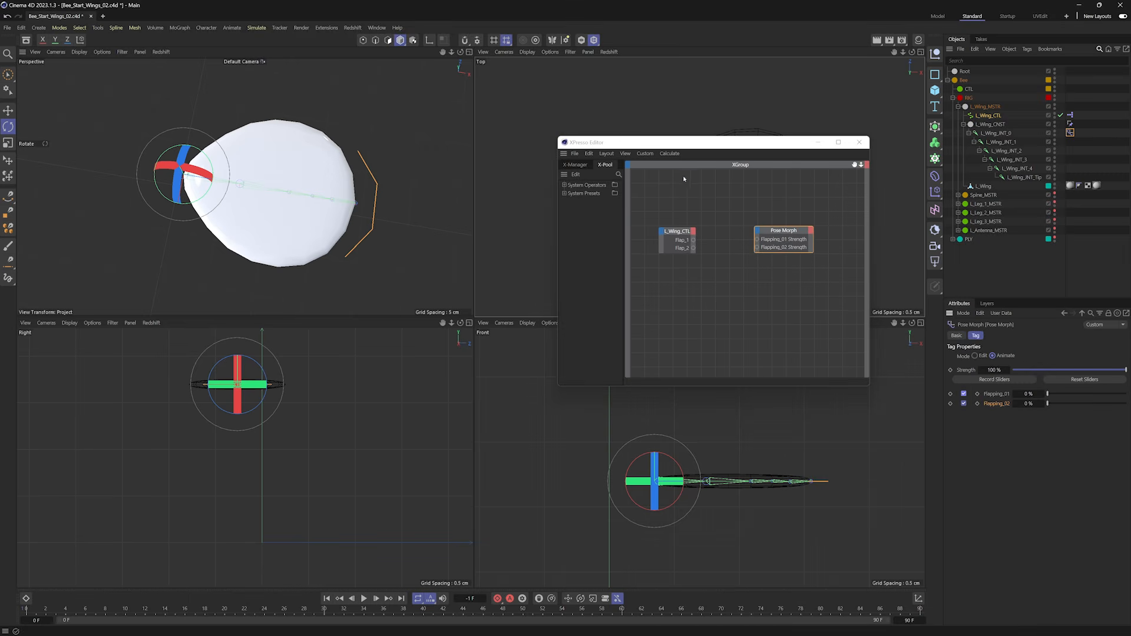
mouse_move(693, 240)
mouse_down()
mouse_move(756, 239)
mouse_move(693, 248)
mouse_up()
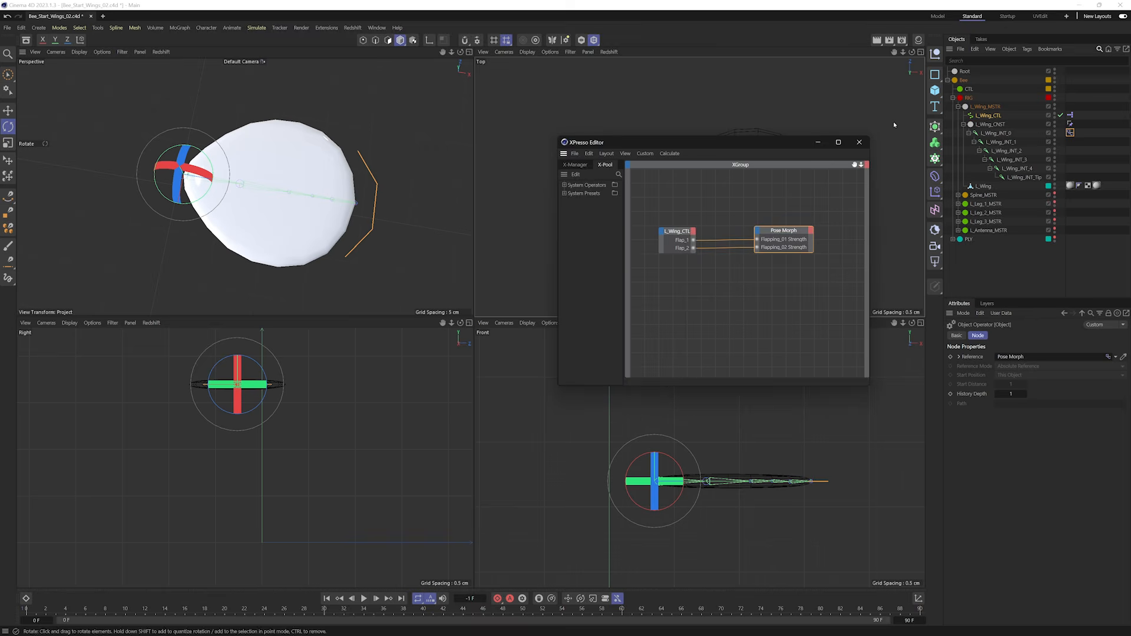
click(858, 143)
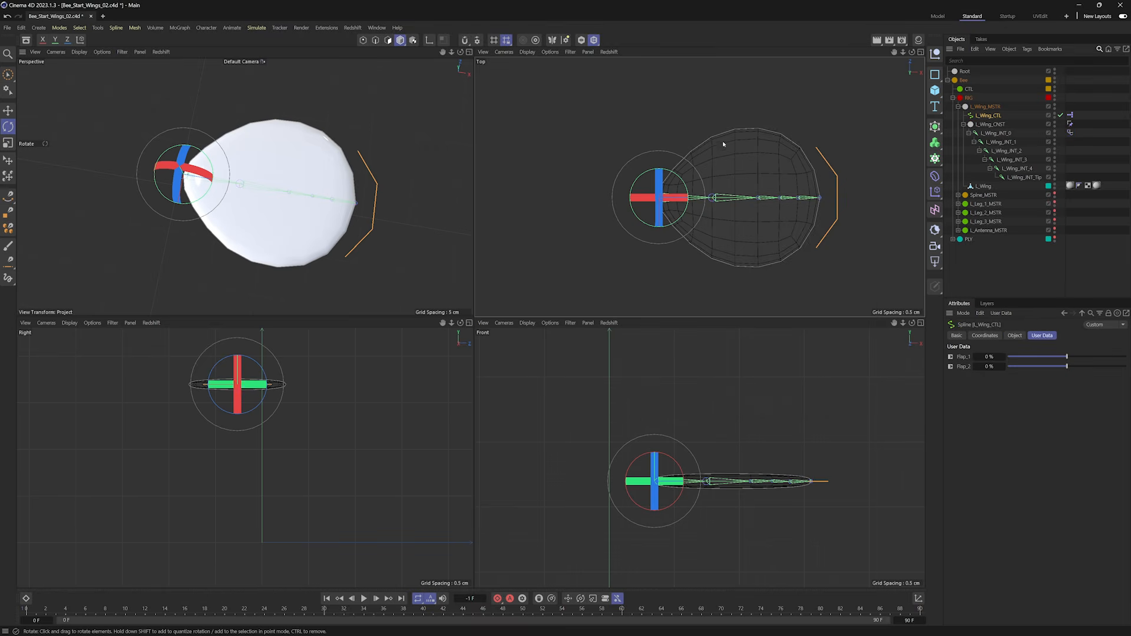
Test the joint chain with Flap_1 at 100% and Flap_2 at about -62%, and reset both sliders to 0%.
middle_click(329, 177)
alt+drag(329, 177, 657, 236)
mouse_move(1066, 357)
mouse_down()
mouse_move(1009, 356)
mouse_move(1125, 356)
mouse_move(996, 345)
mouse_move(1127, 355)
mouse_move(1057, 366)
mouse_up()
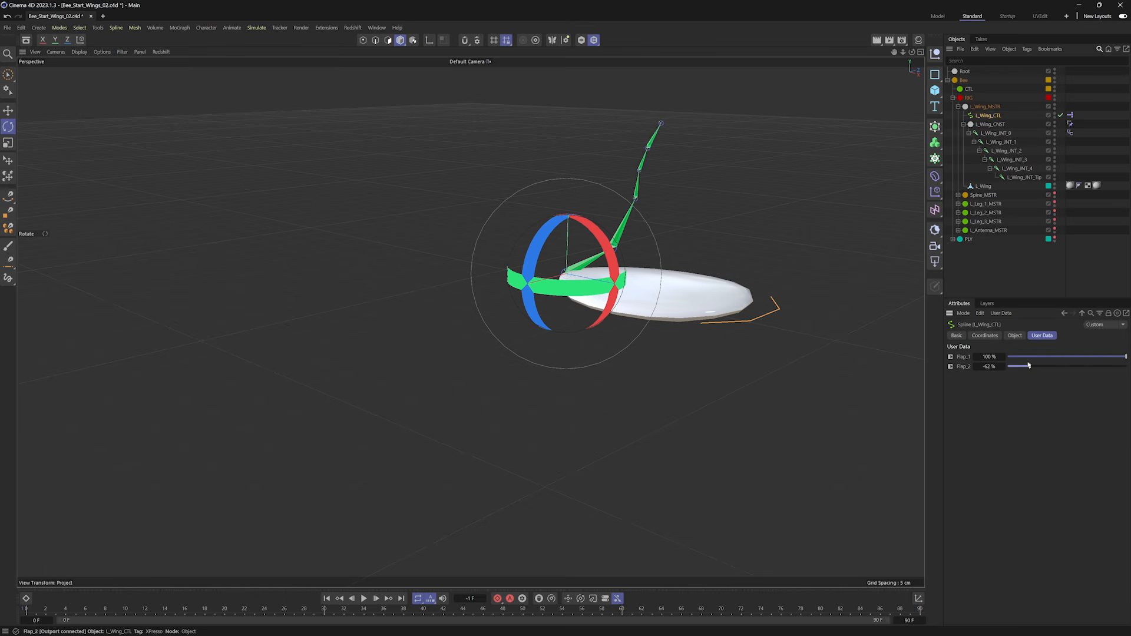
right_click(1003, 367)
right_click(1003, 357)
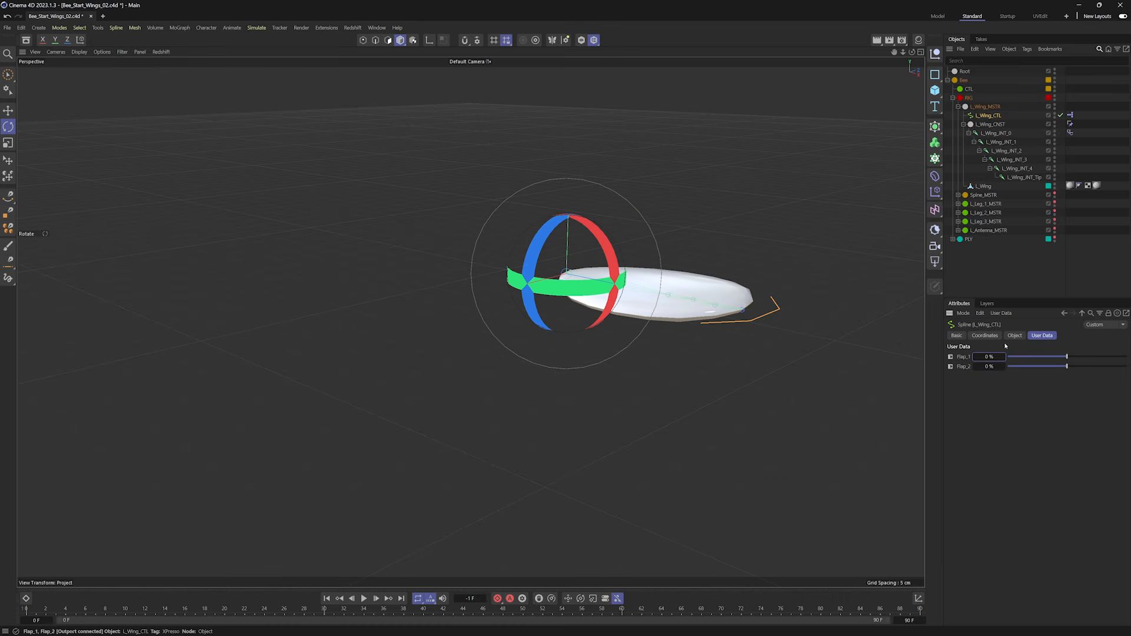
Bind the L_Wing mesh to the whole joint chain from L_Wing_JNT_0 to L_Wing_JNT_Tip.
alt+middle_drag(593, 267, 608, 311)
alt+drag(608, 310, 627, 347)
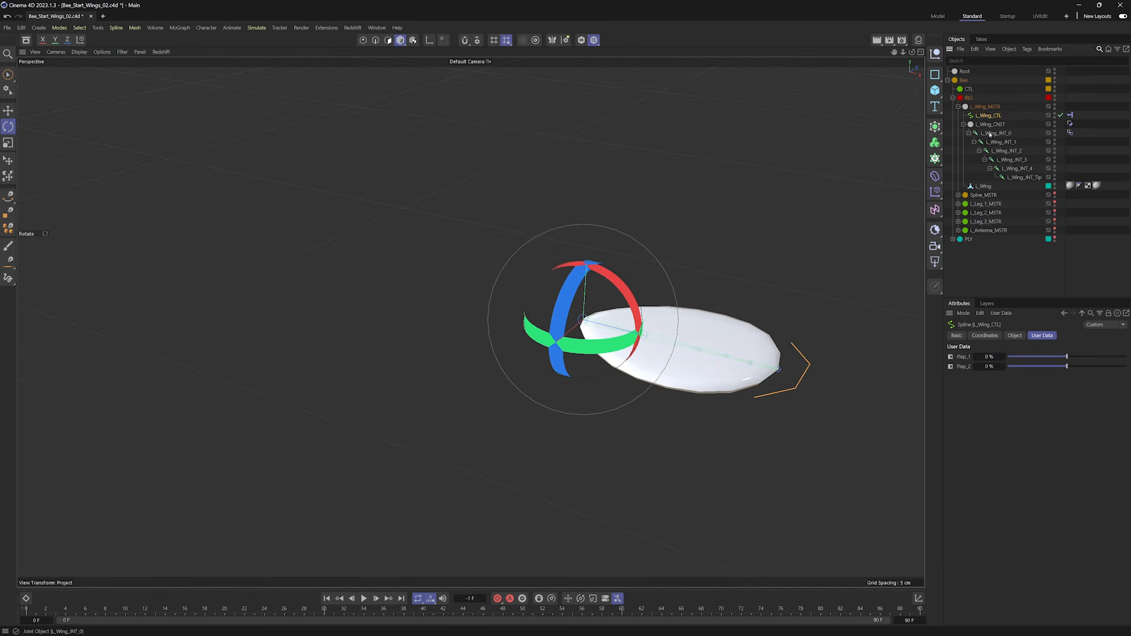
middle_click(989, 135)
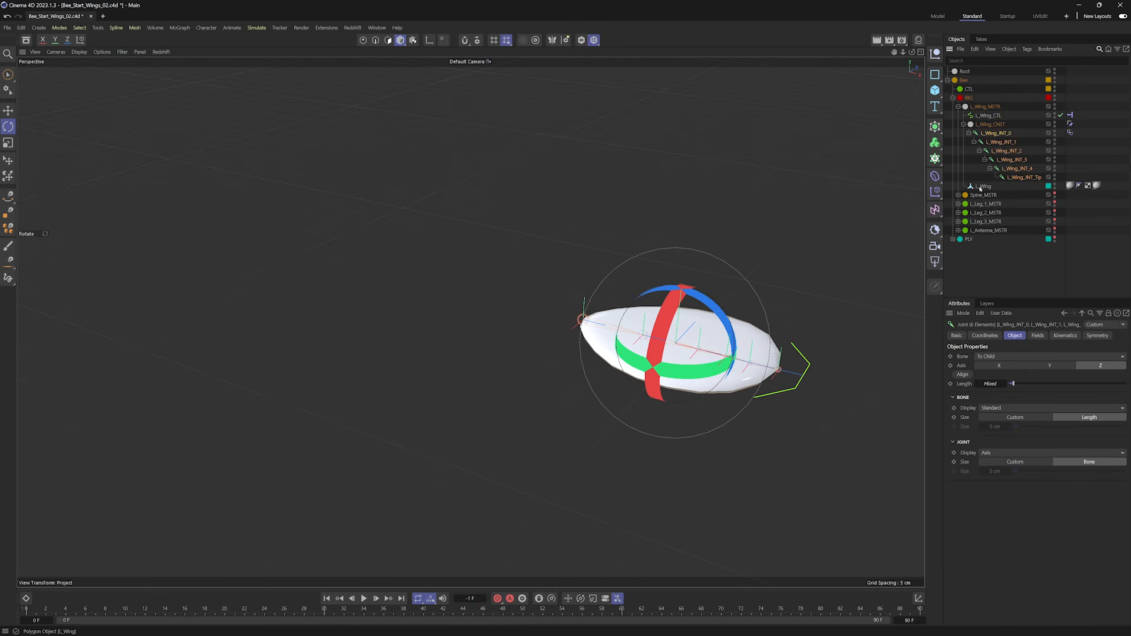
ctrl+click(982, 187)
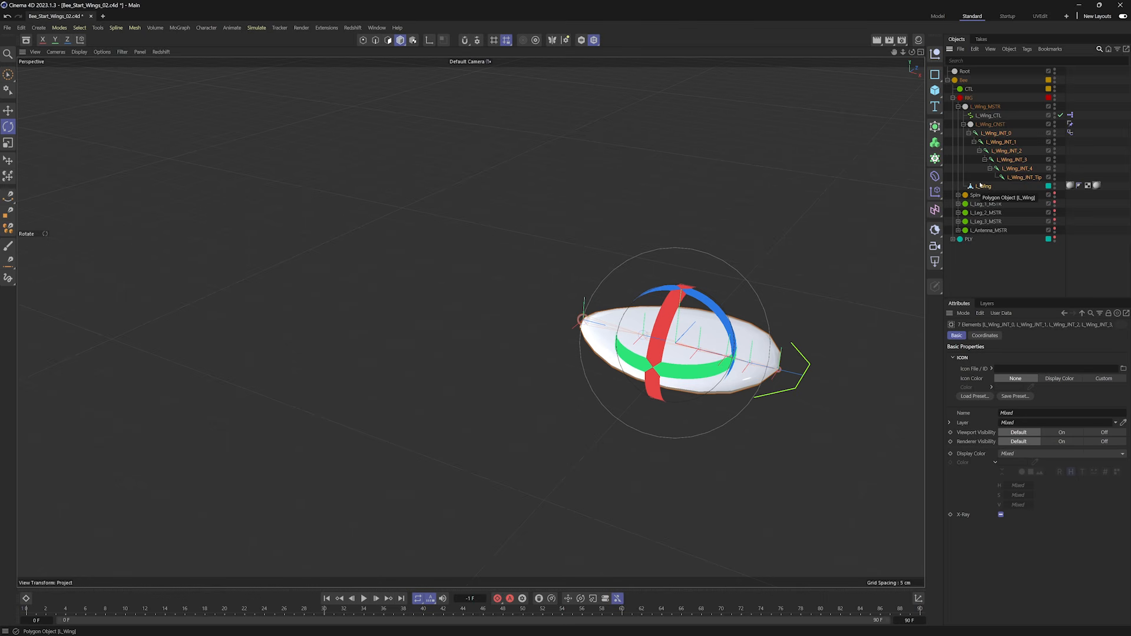
click(207, 28)
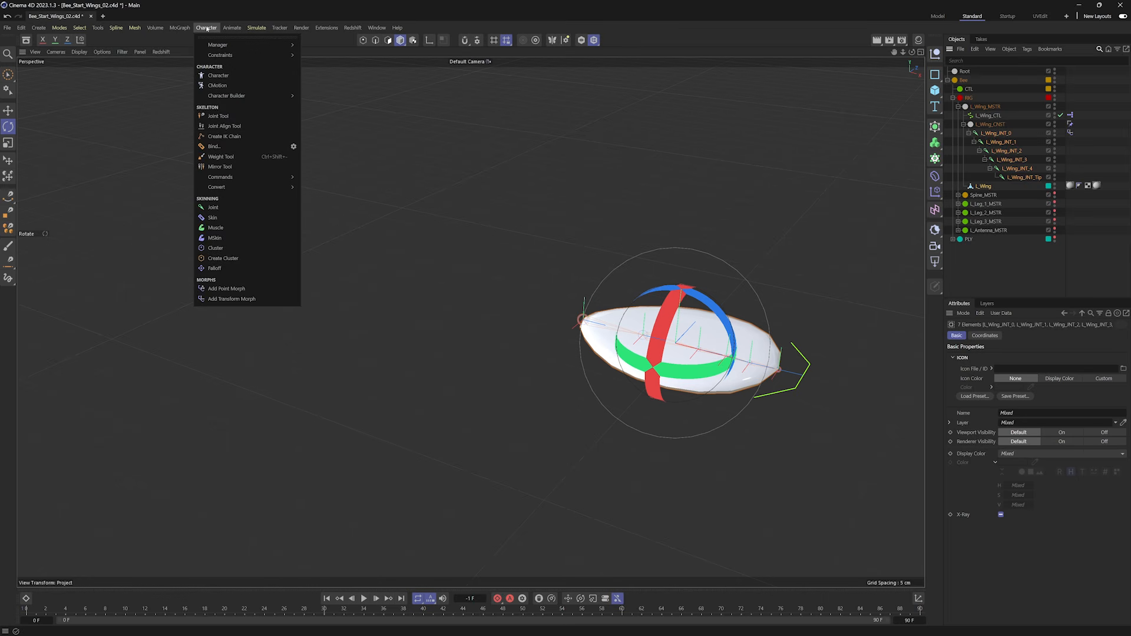
click(215, 148)
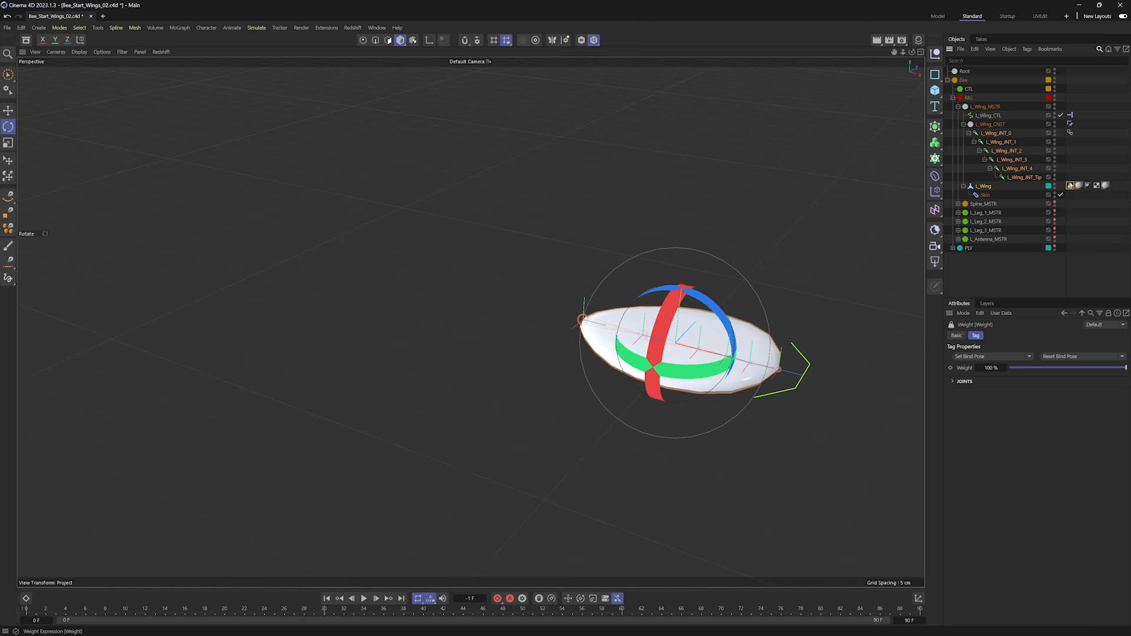
Test the bound wing's deformation with L_Wing_CTL's Flap_1 and Flap_2 sliders, undoing the Flap_1 change in between.
click(805, 360)
drag(1067, 357, 1127, 342)
key(ctrl+z)
alt+drag(542, 330, 616, 308)
drag(1067, 367, 1023, 333)
alt+drag(577, 277, 595, 283)
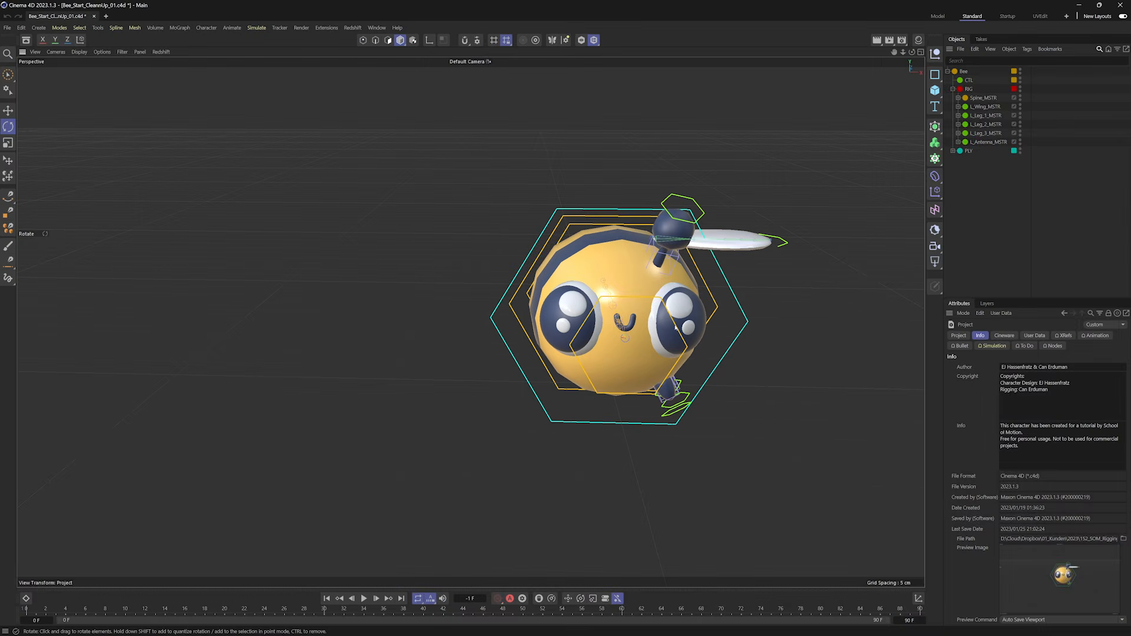
Select the groups from L_Wing_MSTR through L_Antenna_MSTR with all their children and activate the Mirror Tool.
alt+drag(563, 116, 423, 136)
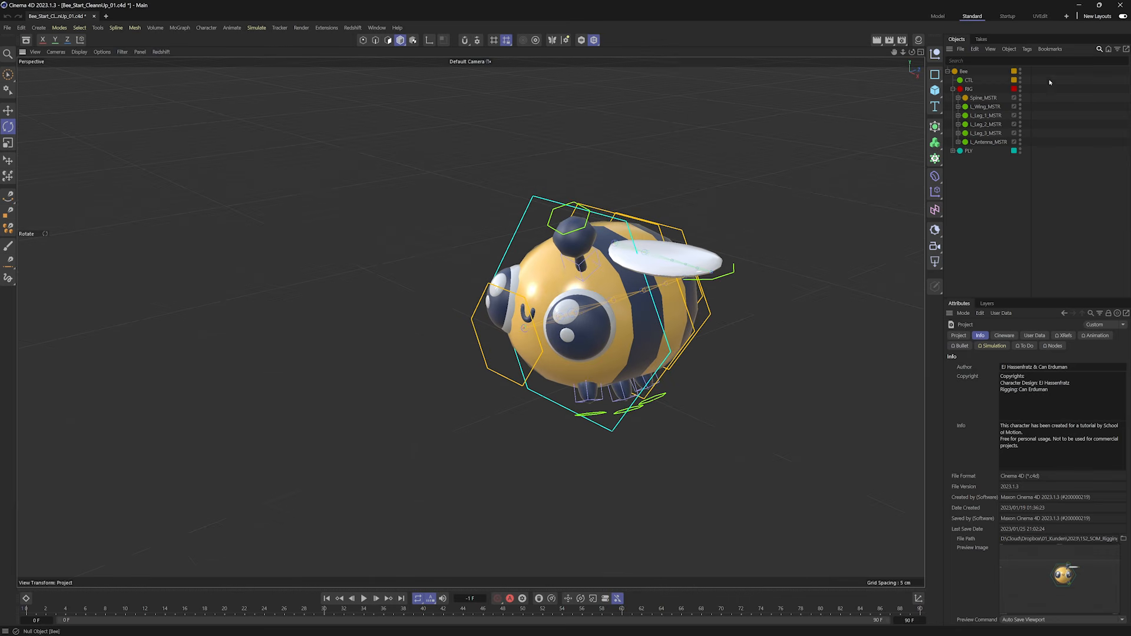
click(982, 107)
shift+click(987, 142)
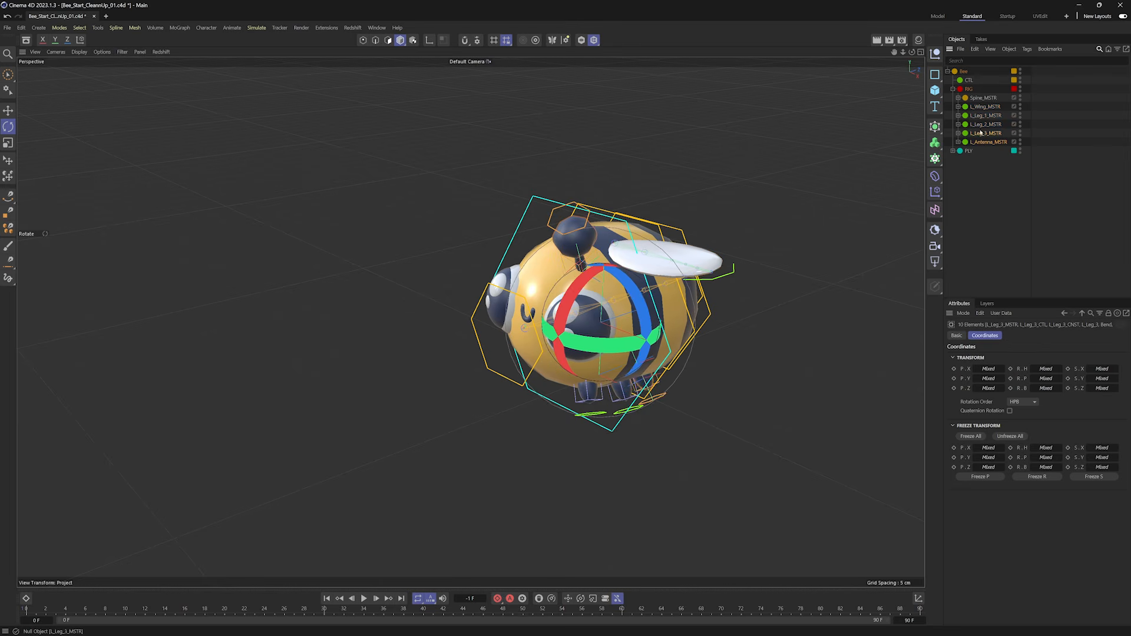
middle_click(982, 107)
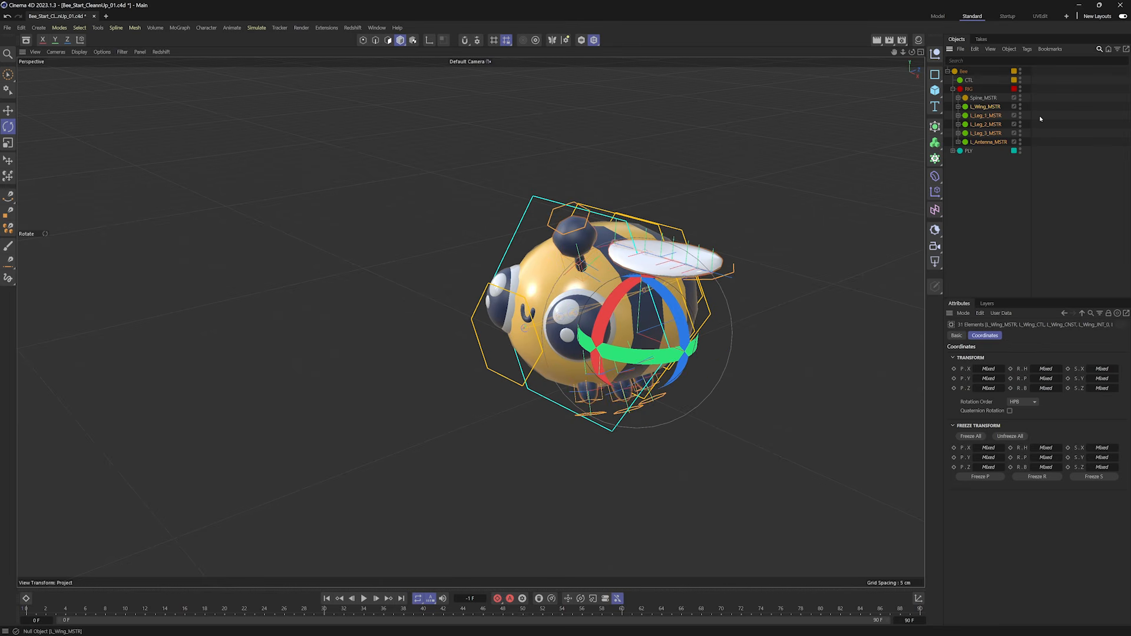
click(208, 28)
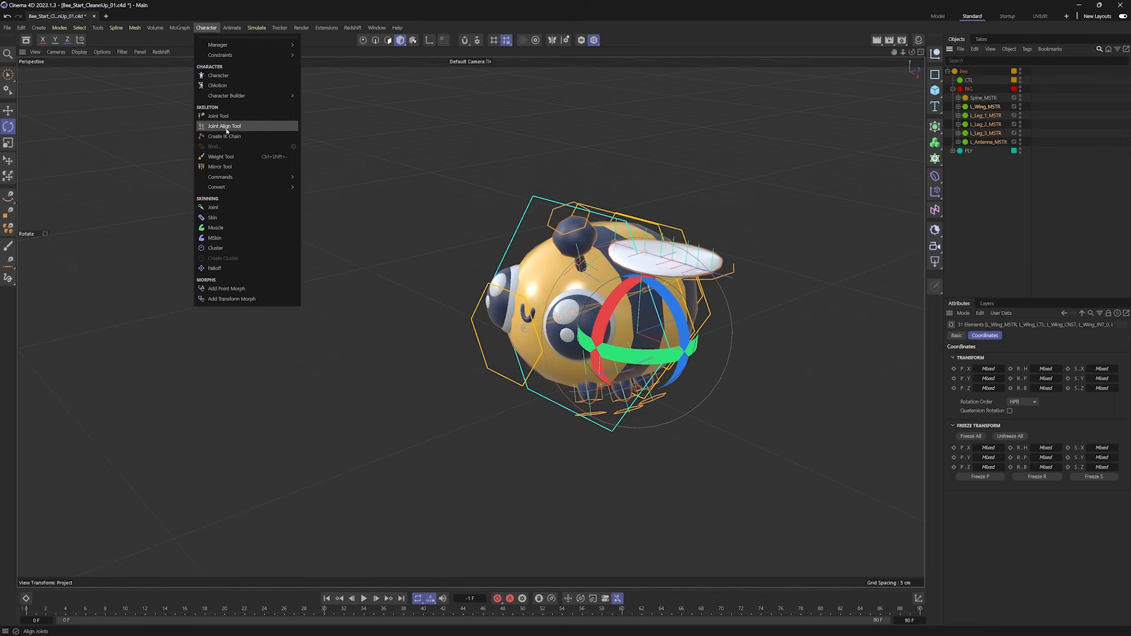
click(233, 167)
alt+drag(595, 316, 618, 281)
drag(958, 336, 1076, 339)
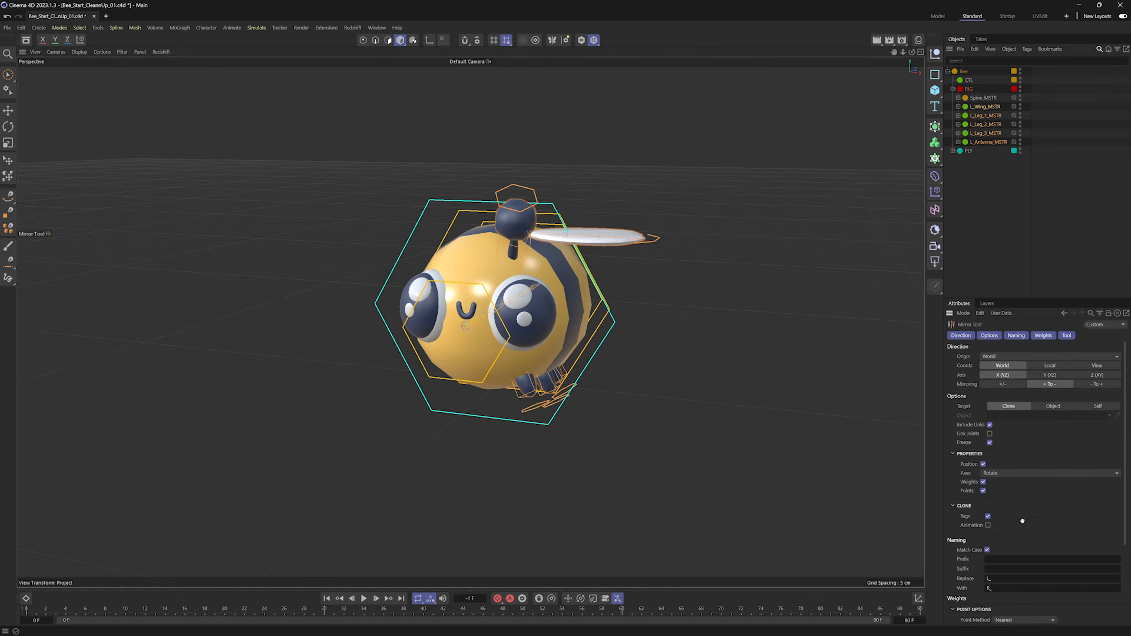
Check the mirror direction settings, keeping the origin at World, and show the world axis lines in the viewport.
click(961, 335)
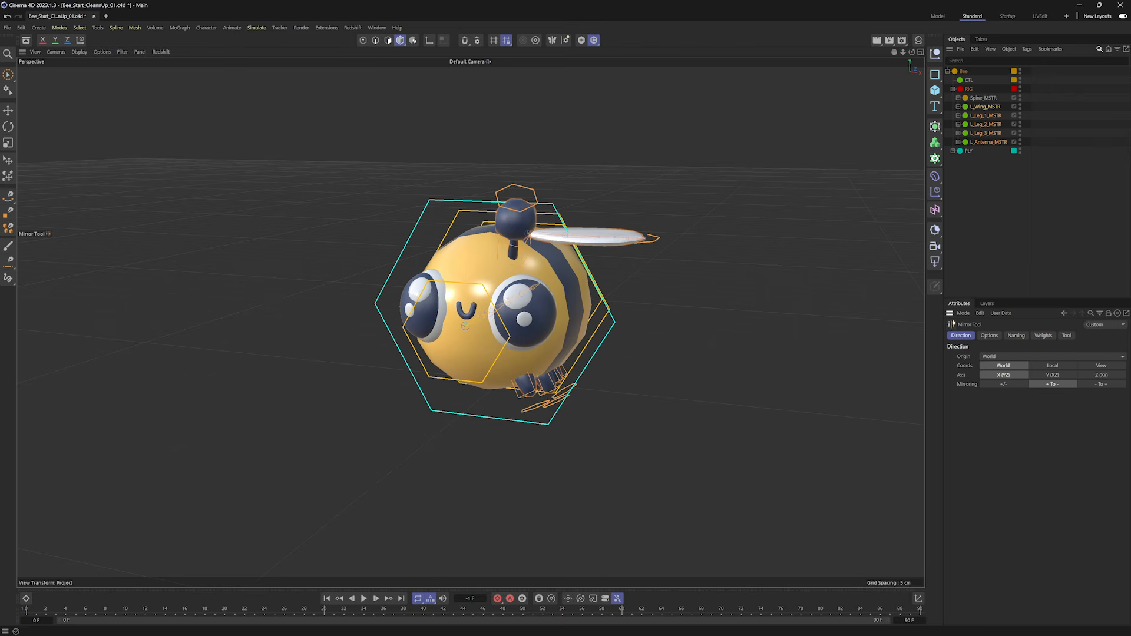
alt+middle_drag(867, 320, 908, 325)
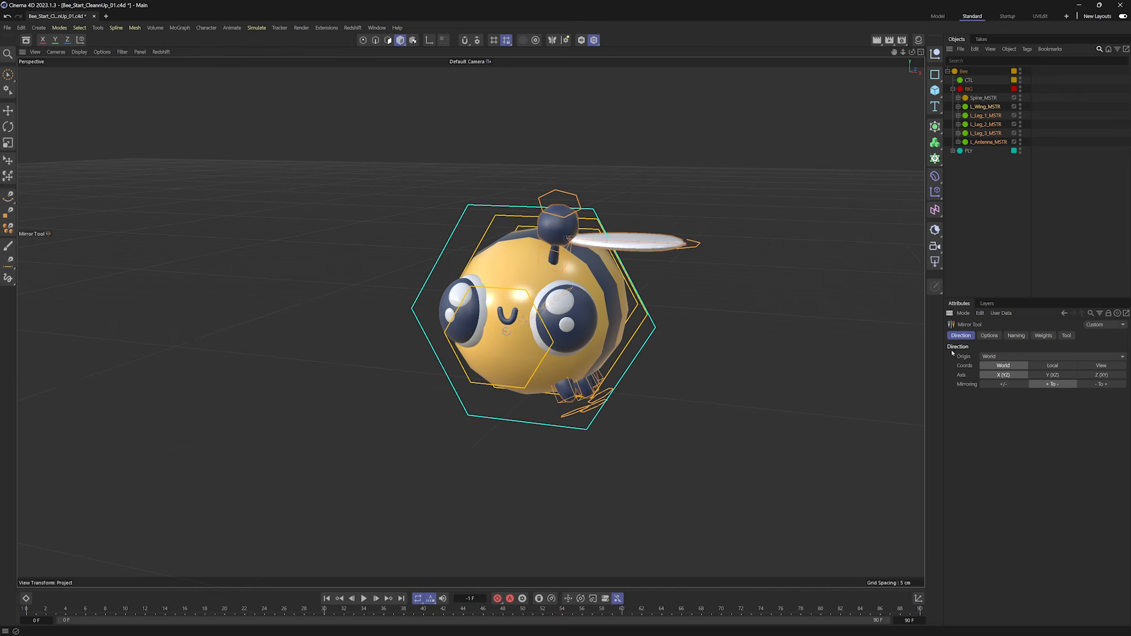
click(990, 356)
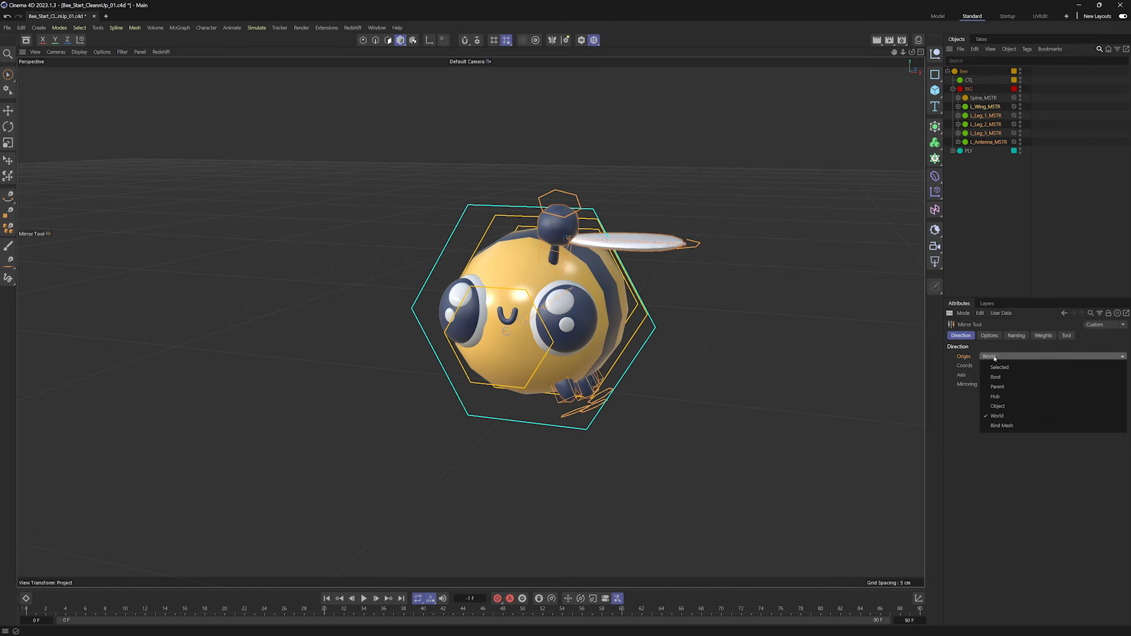
click(994, 357)
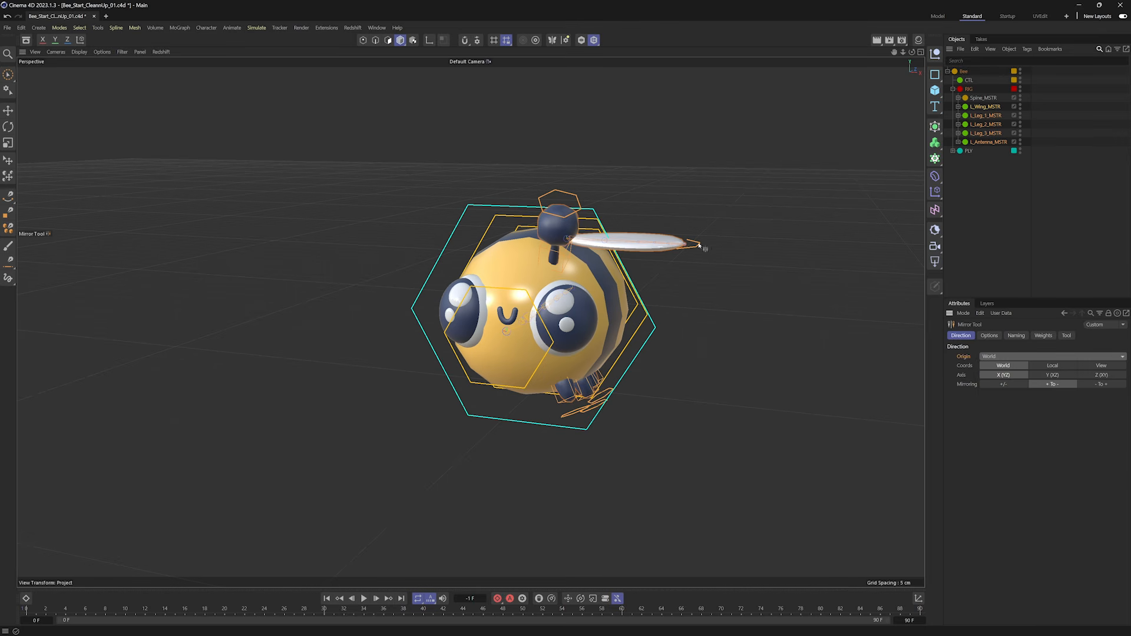
click(122, 52)
click(135, 125)
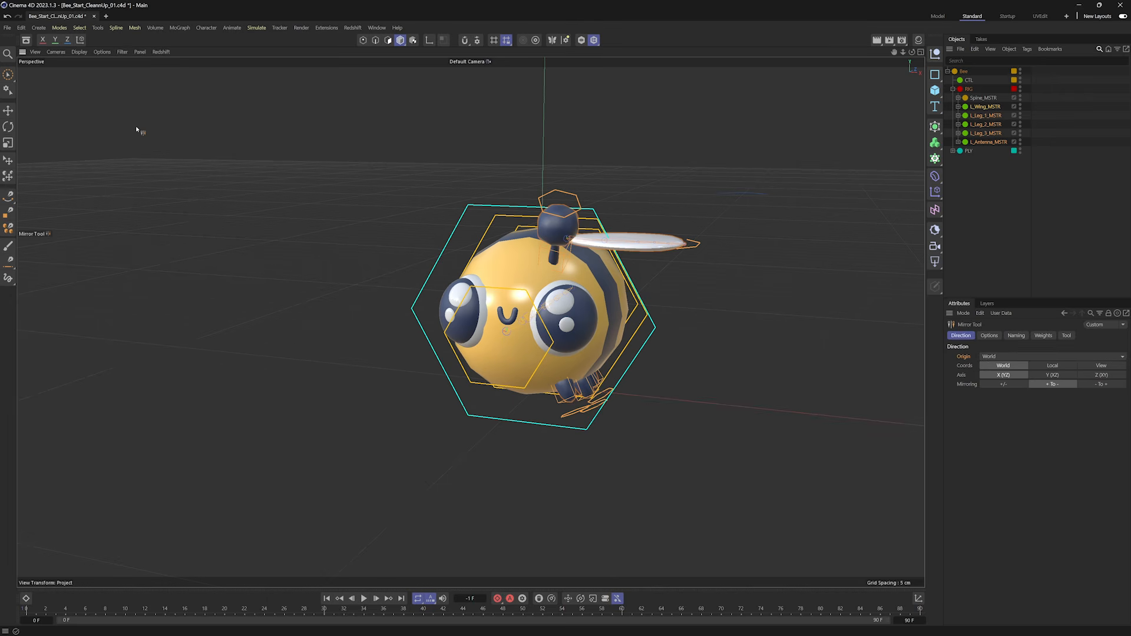
scroll(484, 258, down, 6)
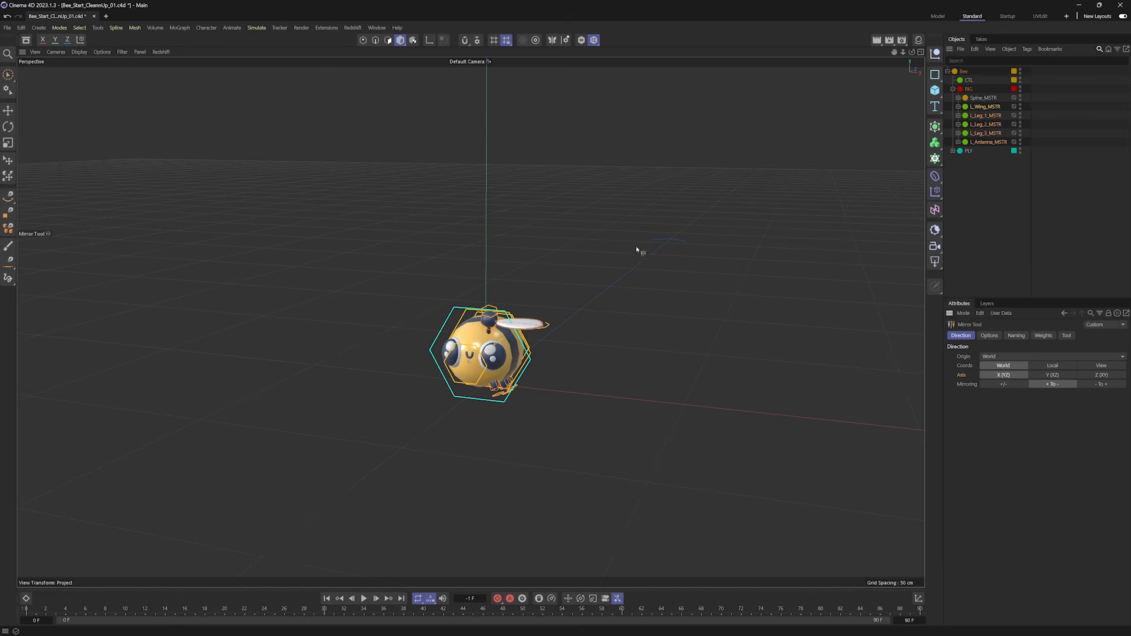
alt+middle_drag(503, 357, 579, 344)
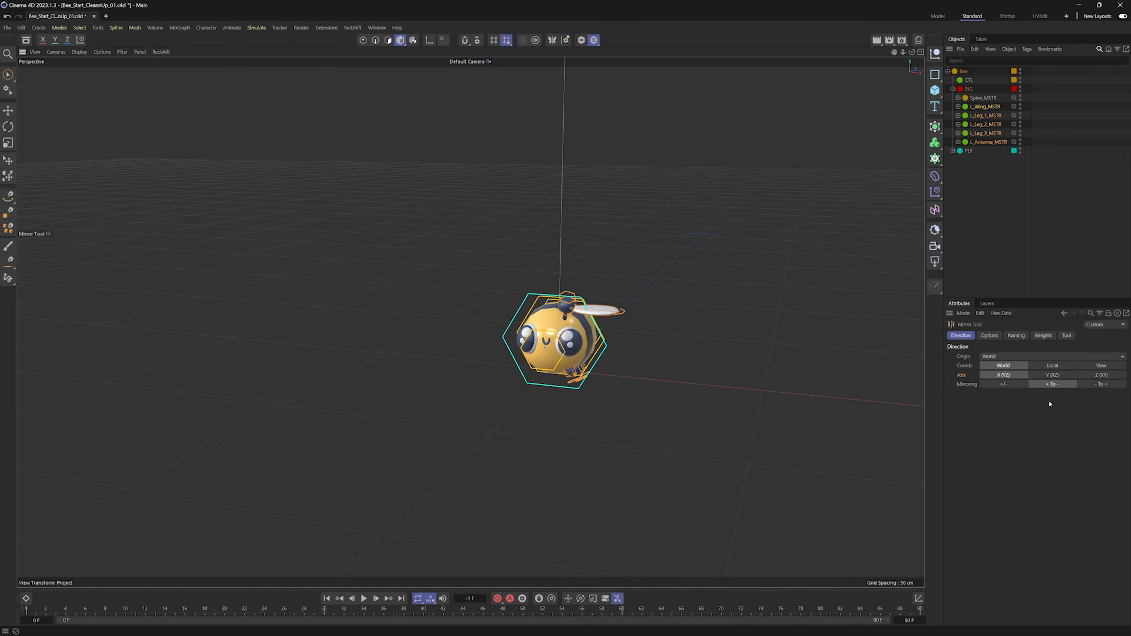
alt+drag(563, 353, 594, 351)
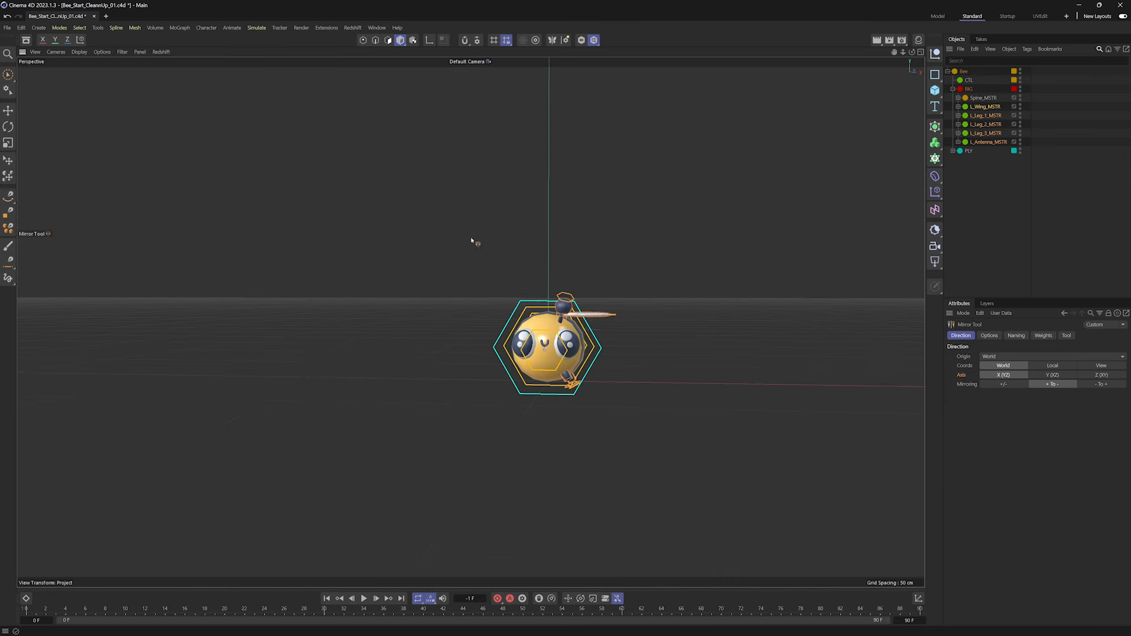
Set the Mirror Tool's Axes property to YZ and keep the naming rule that replaces L_ with R_.
click(989, 335)
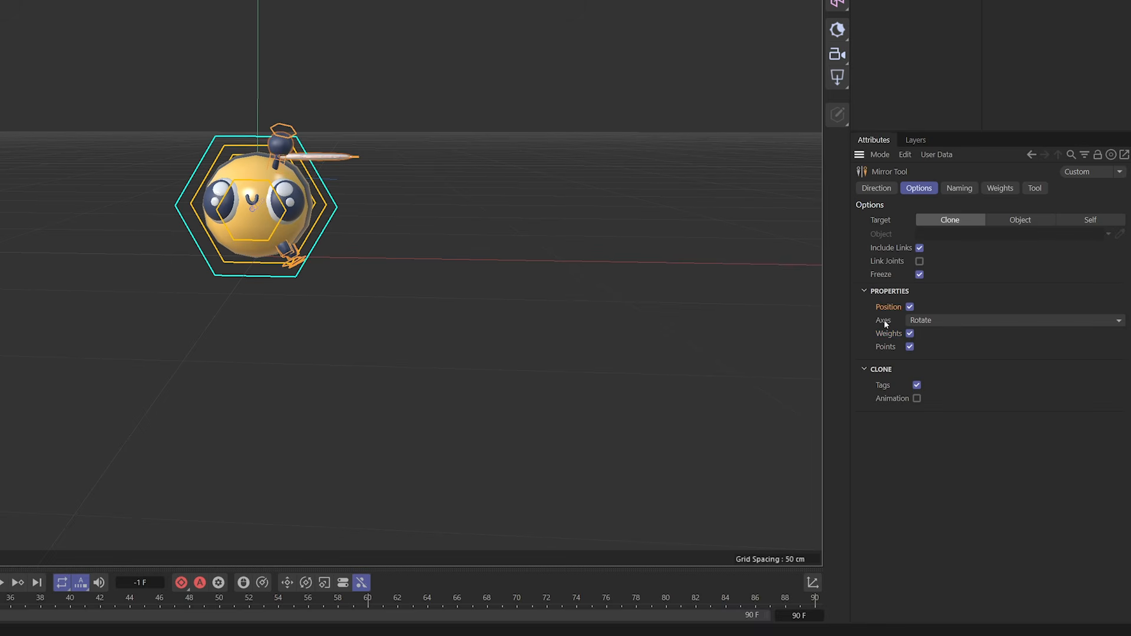
click(911, 321)
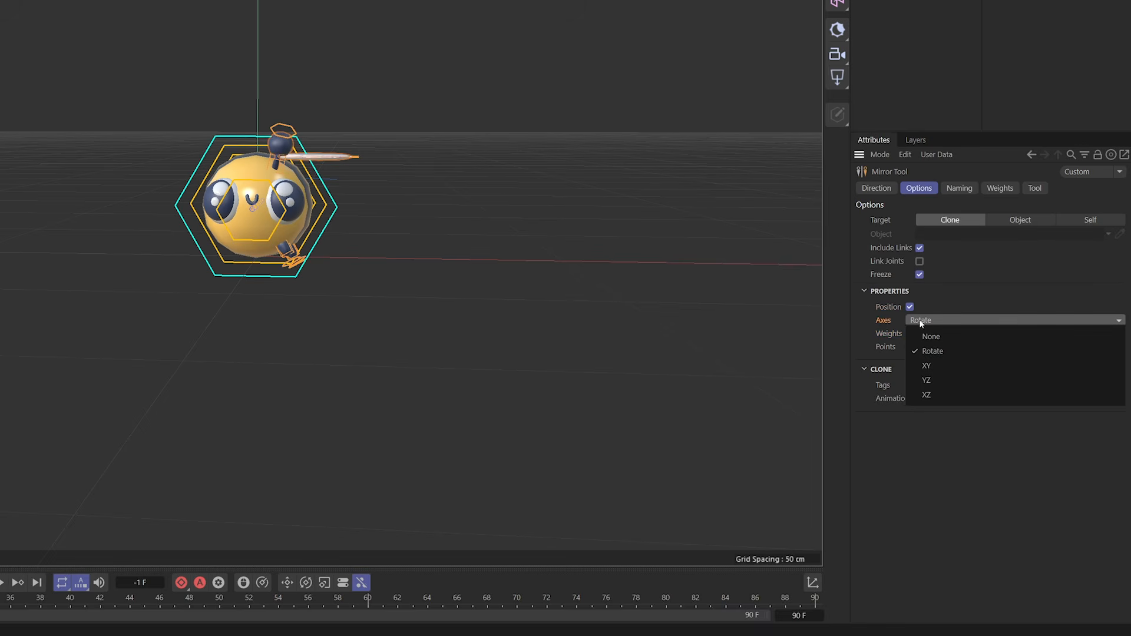
click(934, 381)
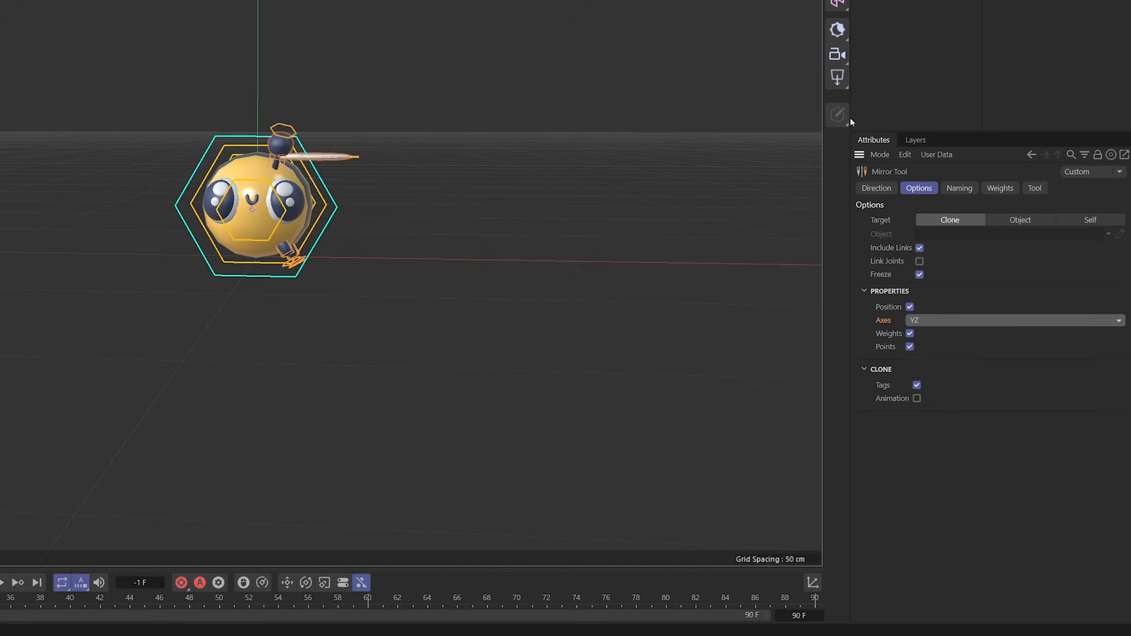
click(959, 188)
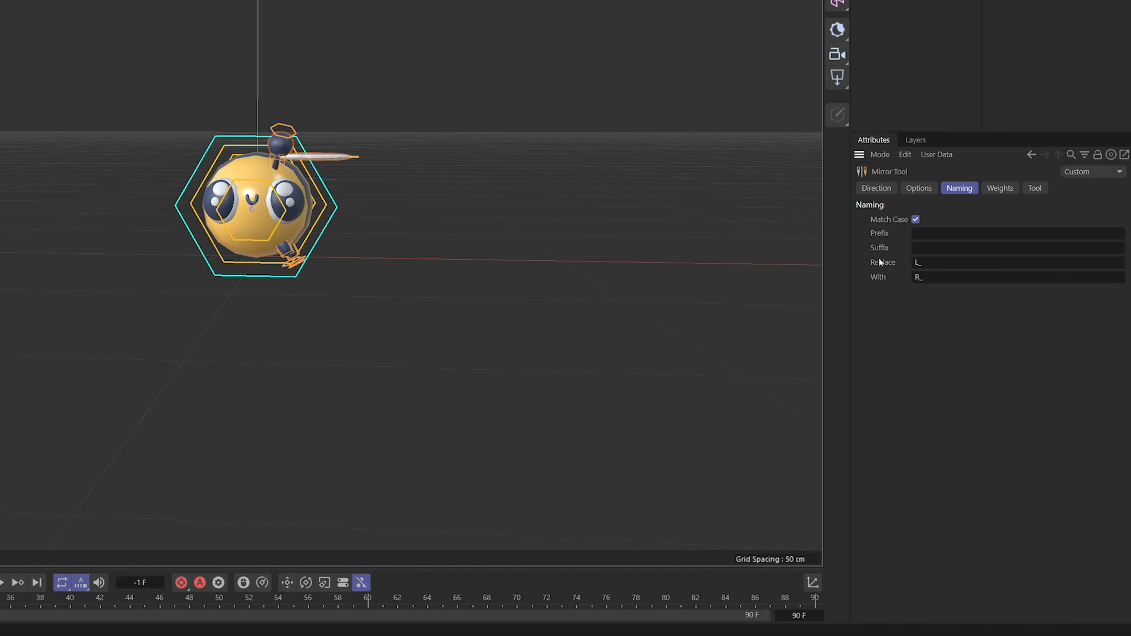
click(926, 265)
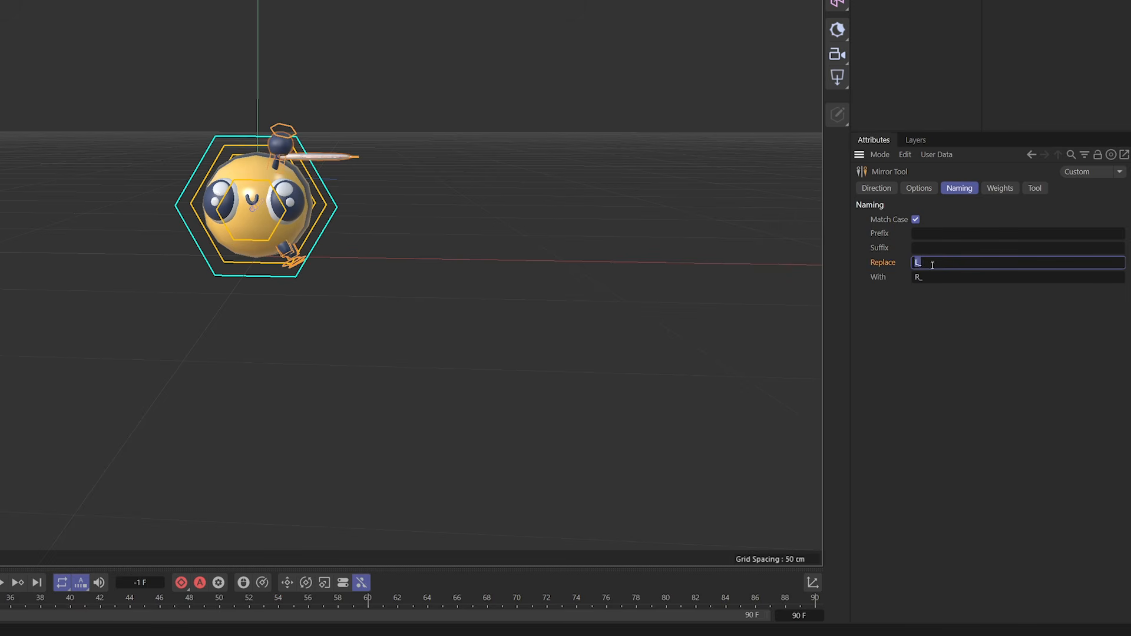
drag(922, 262, 899, 278)
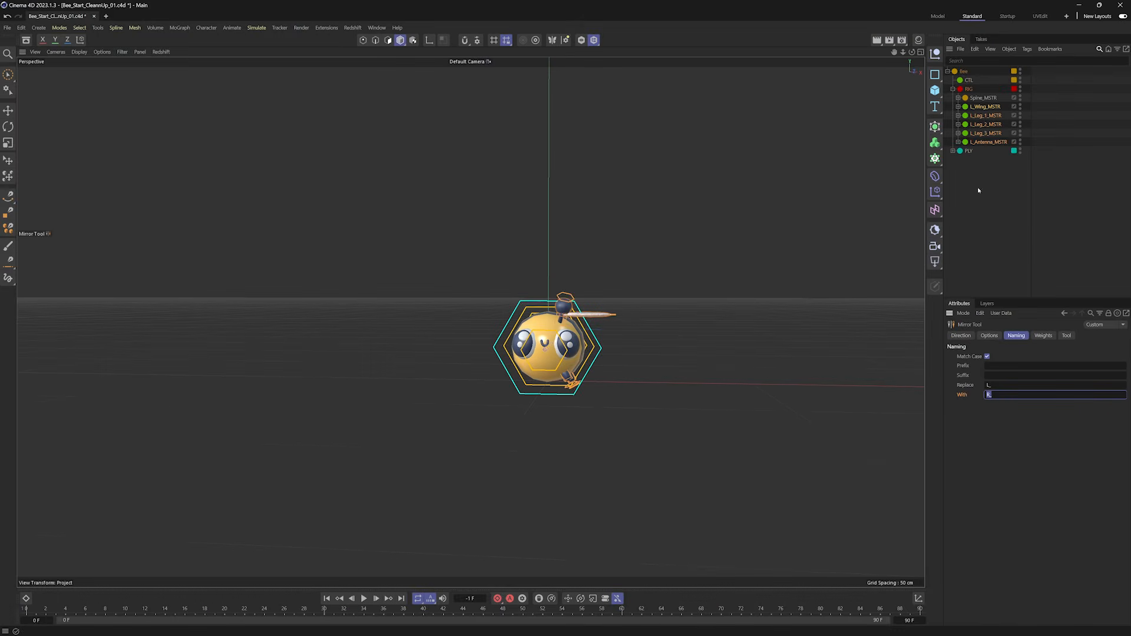
Mirror the selected left-side rigs including children, and regroup the left-side MSTR groups directly below Spine_MSTR.
click(1065, 335)
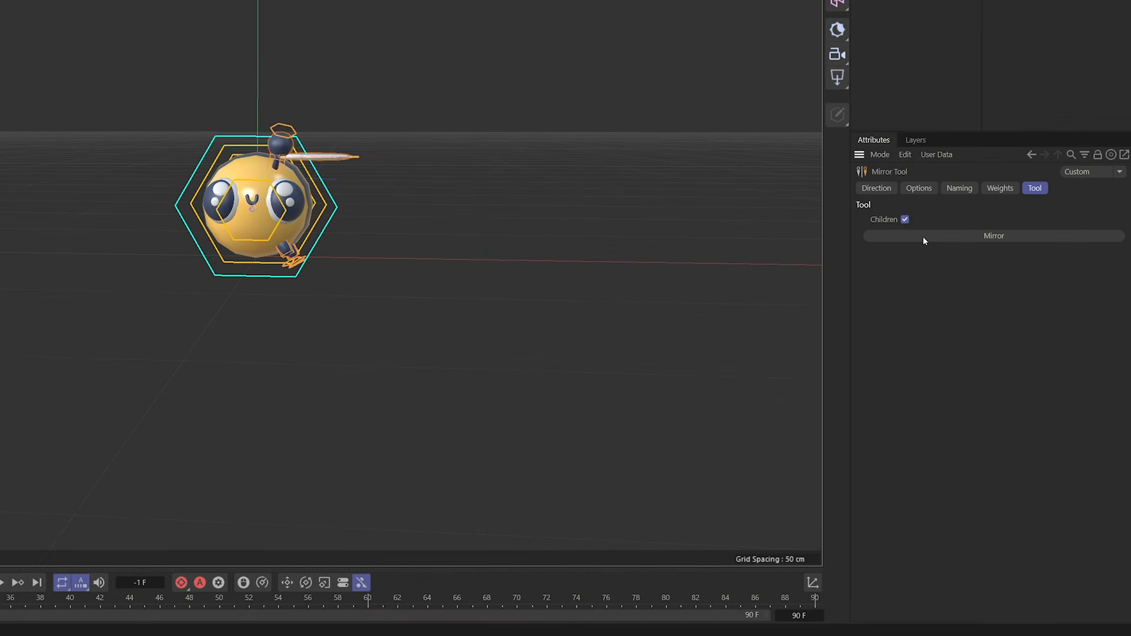
click(923, 238)
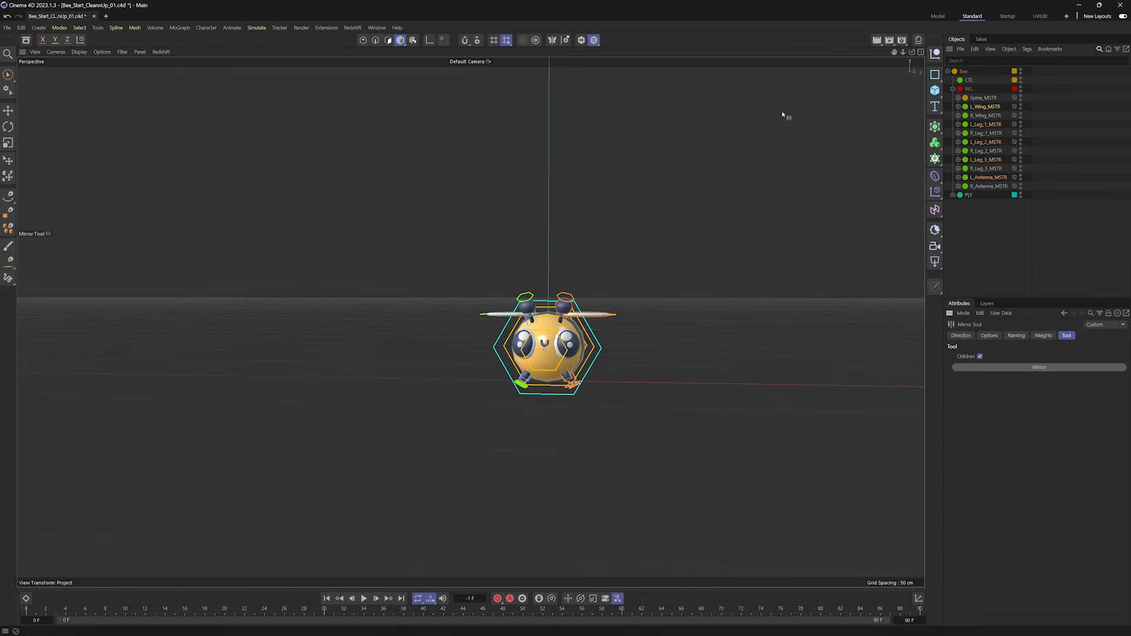
alt+drag(586, 351, 571, 363)
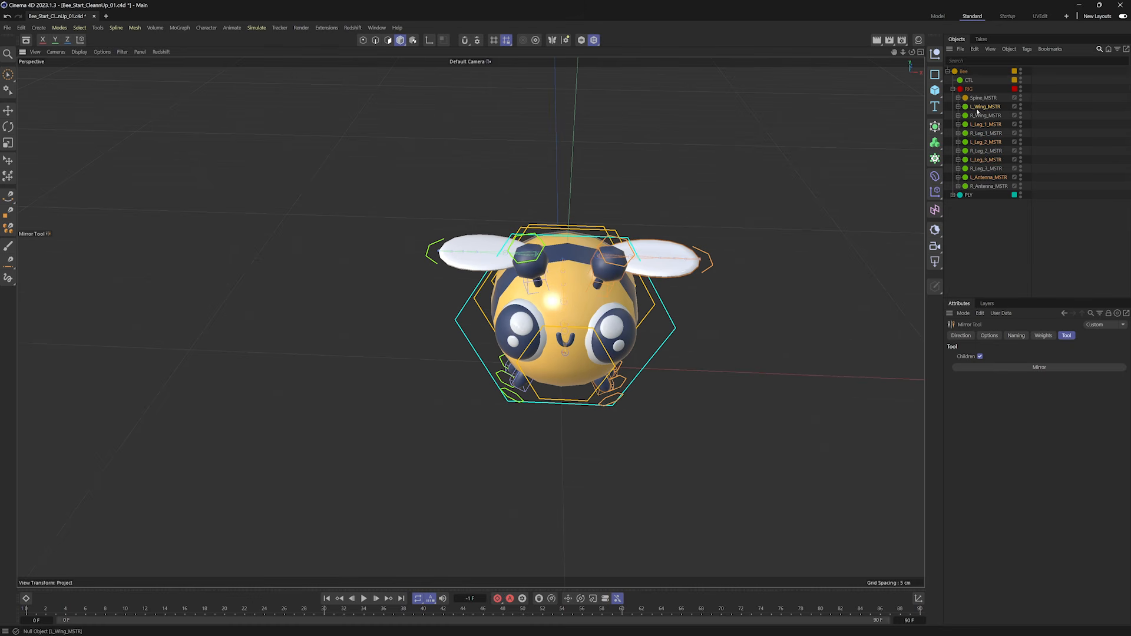
drag(975, 103, 979, 102)
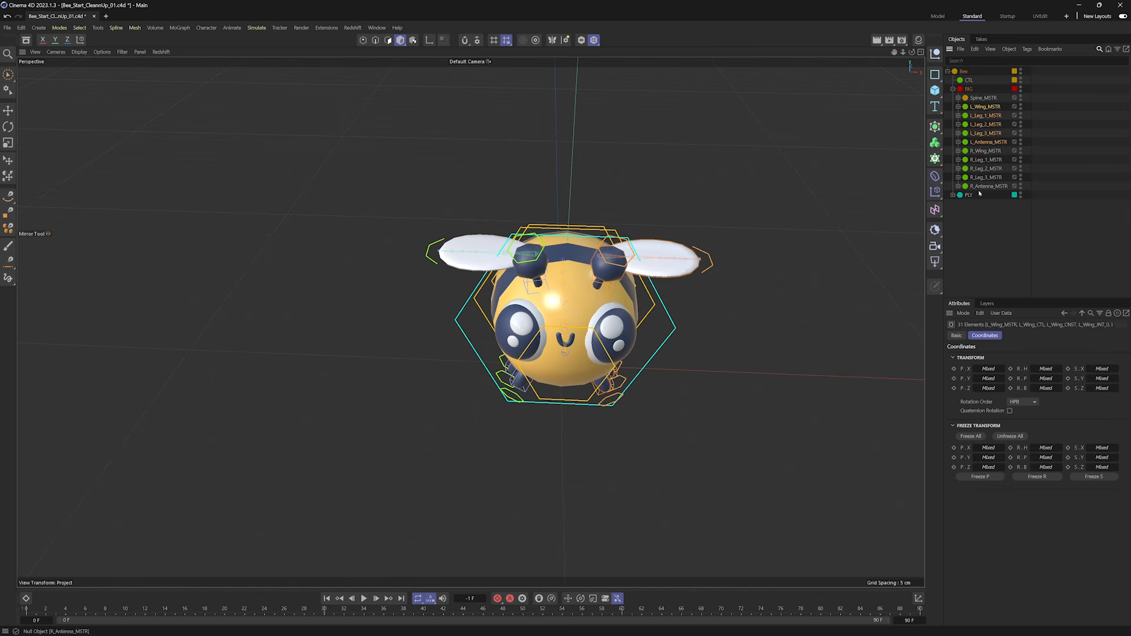
Expand the PLY hierarchy down to the Wings group, select the R_Wing mesh and inspect it on the bee.
alt+middle_drag(648, 265, 693, 294)
alt+drag(693, 295, 783, 229)
alt+middle_drag(783, 230, 740, 180)
alt+drag(713, 289, 598, 348)
click(952, 195)
click(957, 204)
click(963, 212)
click(968, 239)
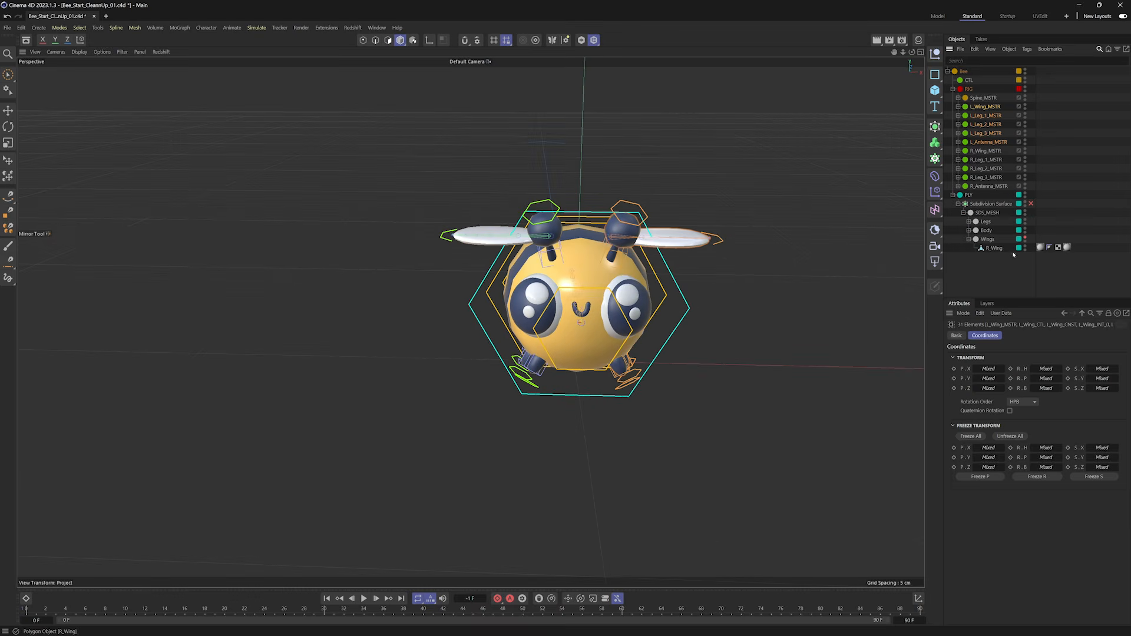
click(993, 248)
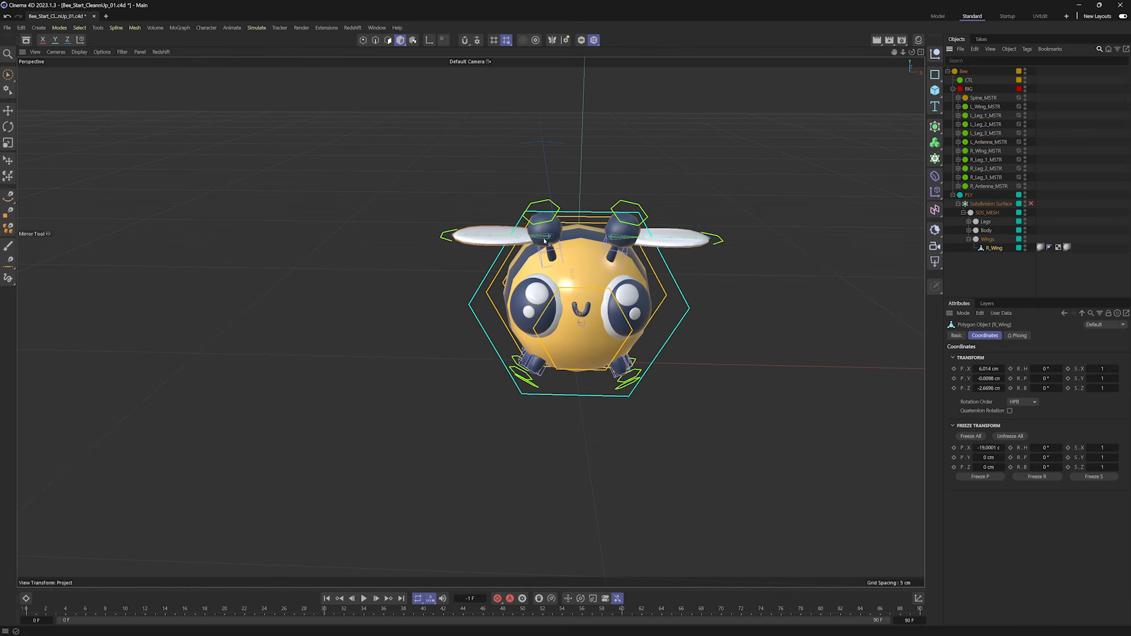
scroll(470, 322, up, 3)
alt+drag(593, 263, 640, 301)
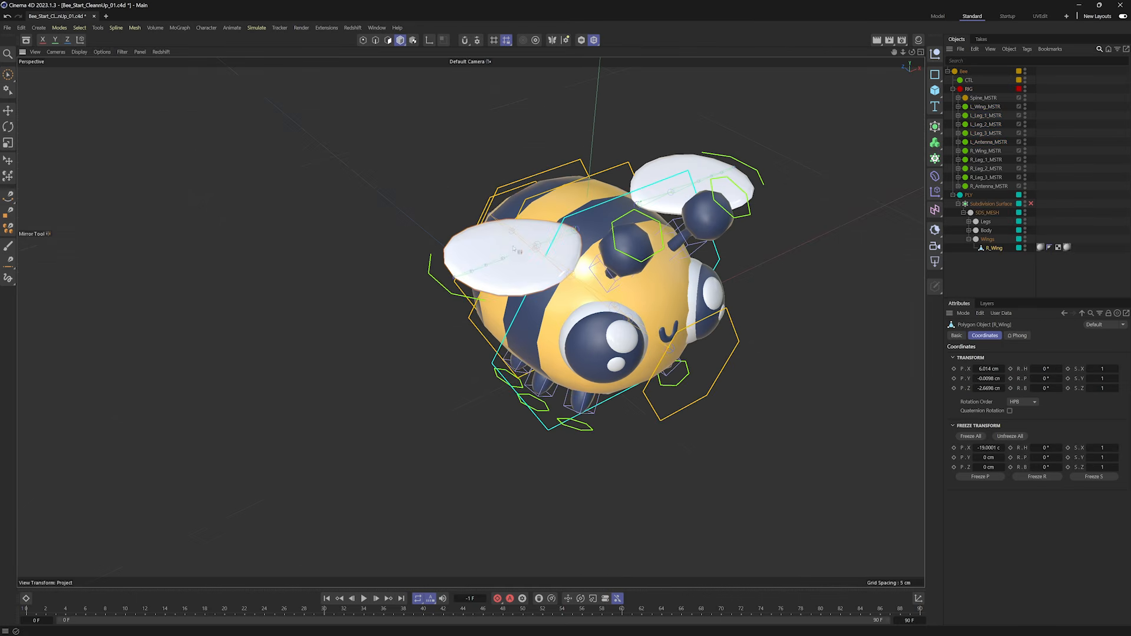
alt+drag(582, 272, 558, 288)
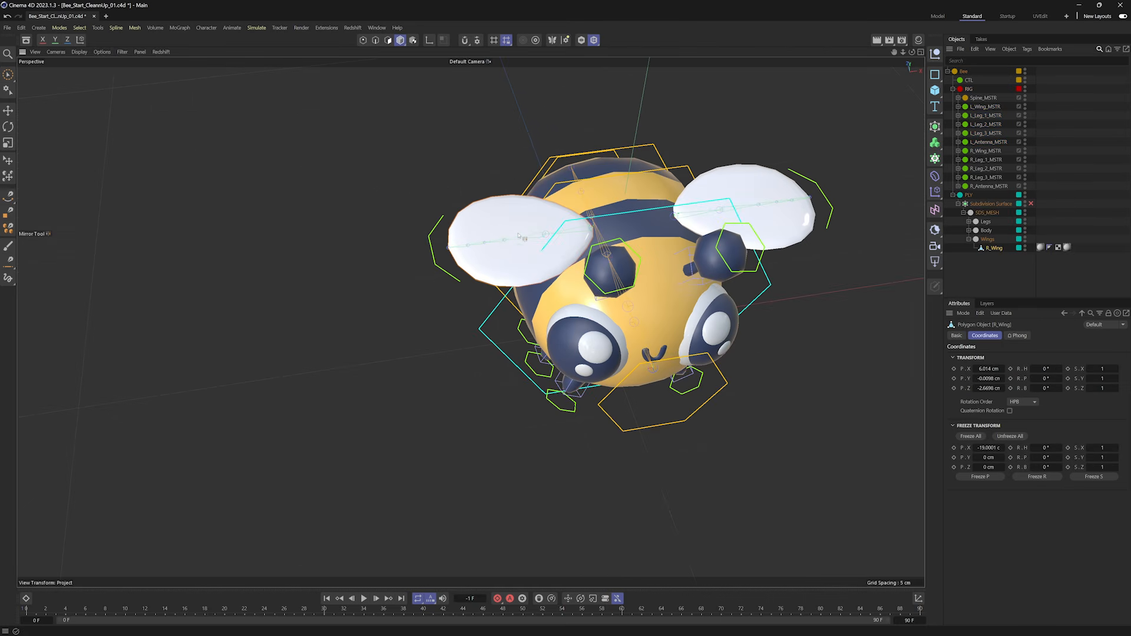
Try moving the original R_Wing mesh to compare it with the mirrored wing, and undo the move.
key(r)
key(e)
drag(512, 252, 530, 292)
key(ctrl+z)
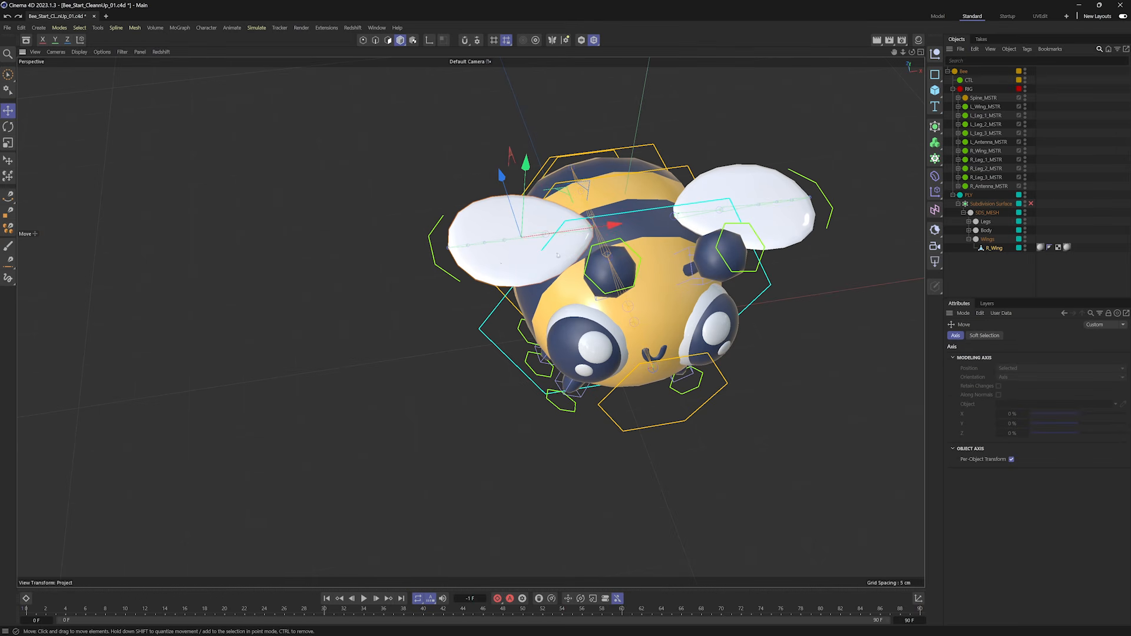
Delete the original R_Wing mesh from the Wings group and the original R_Antenna mesh from the Body group.
click(969, 239)
click(968, 230)
click(991, 239)
click(993, 249)
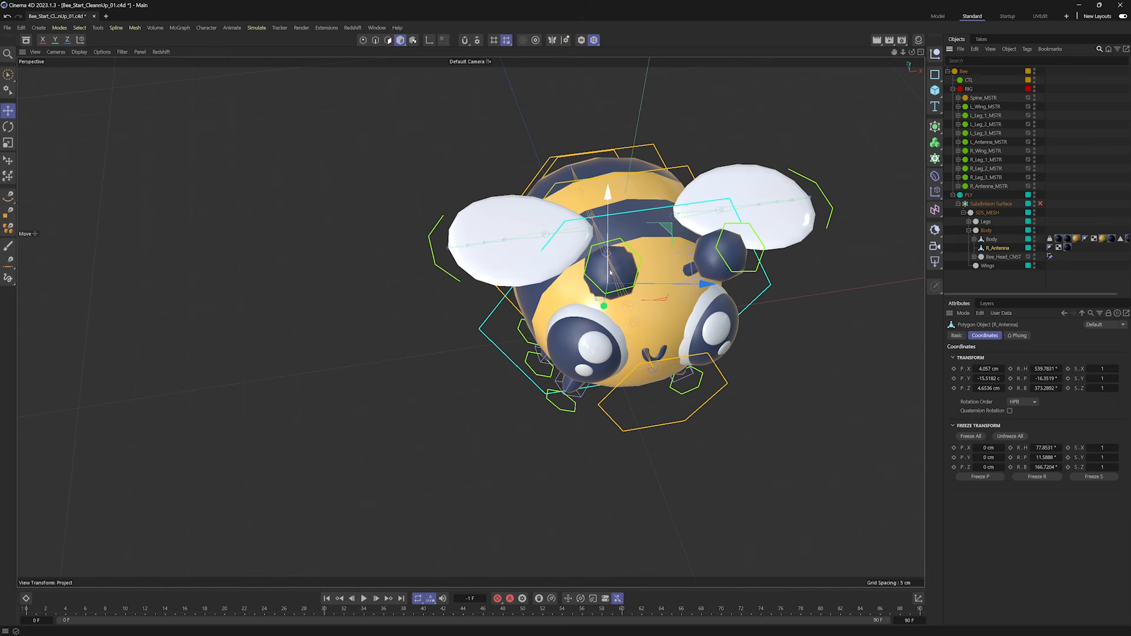
key(Delete)
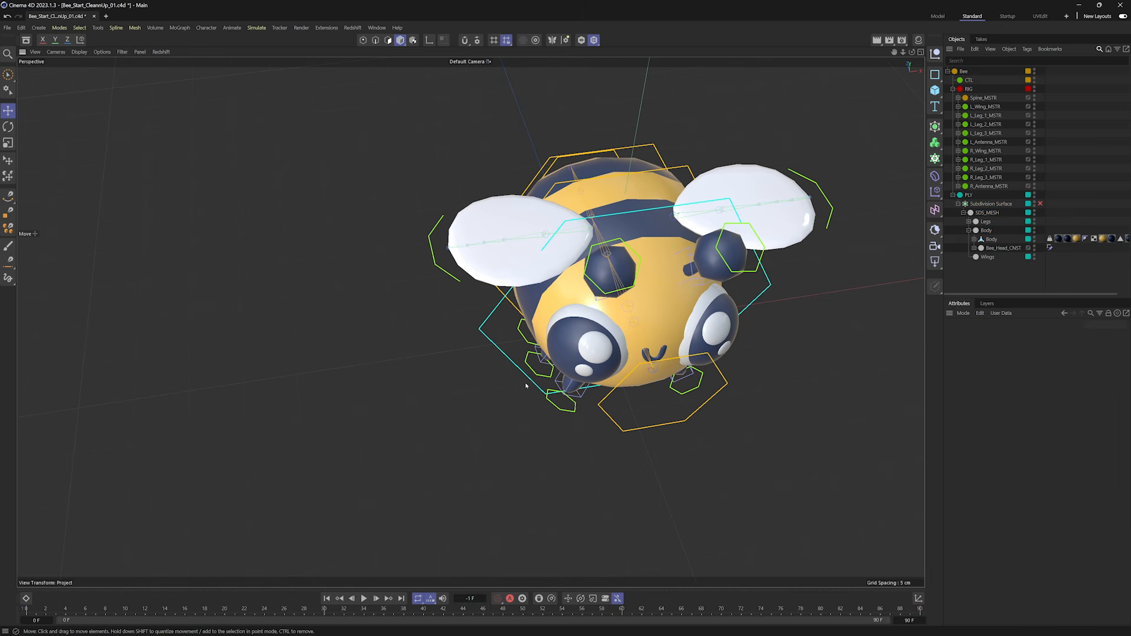
Delete the original right leg geometry from the Legs group.
click(968, 221)
click(994, 230)
key(Delete)
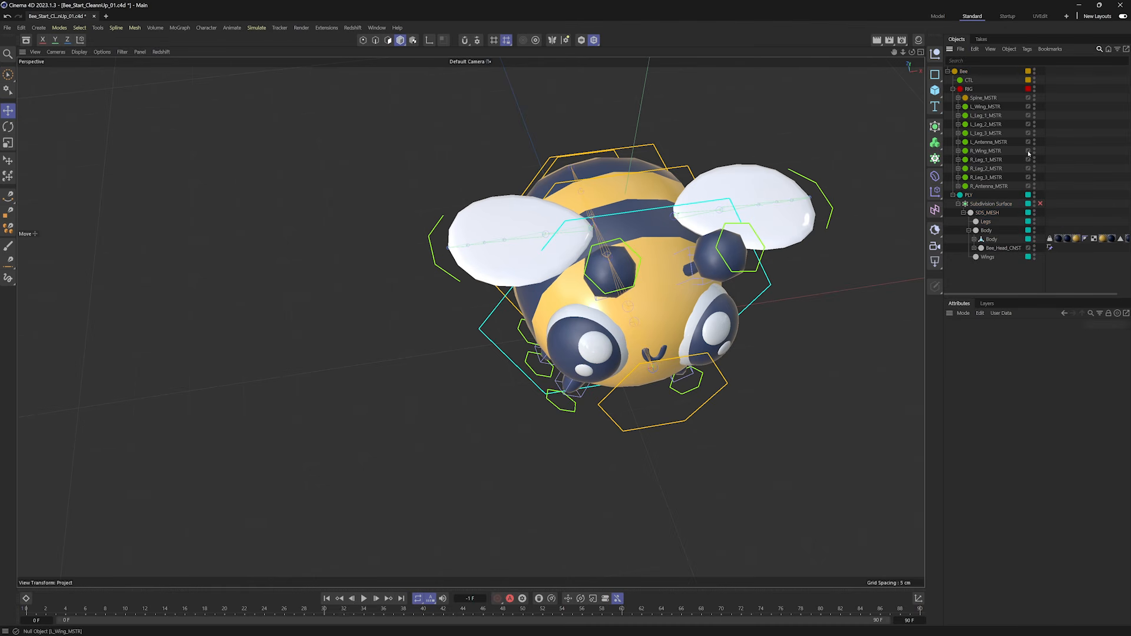
Filter the object list by _CTL and select all controllers from COG_CTL through R_Antenna_CTL.
click(958, 186)
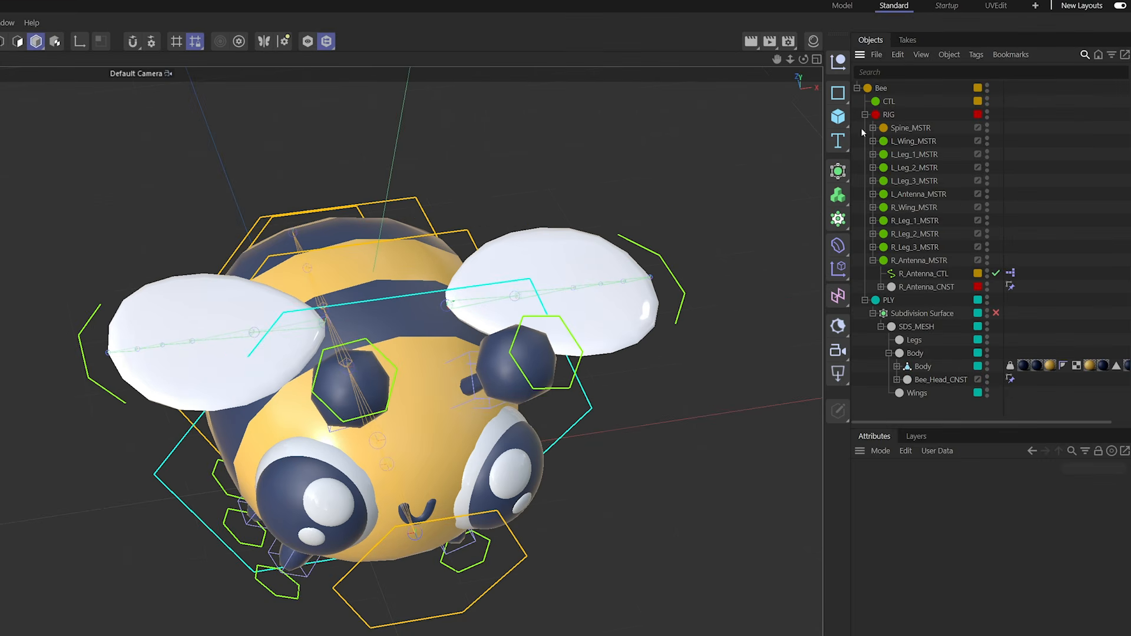
click(958, 60)
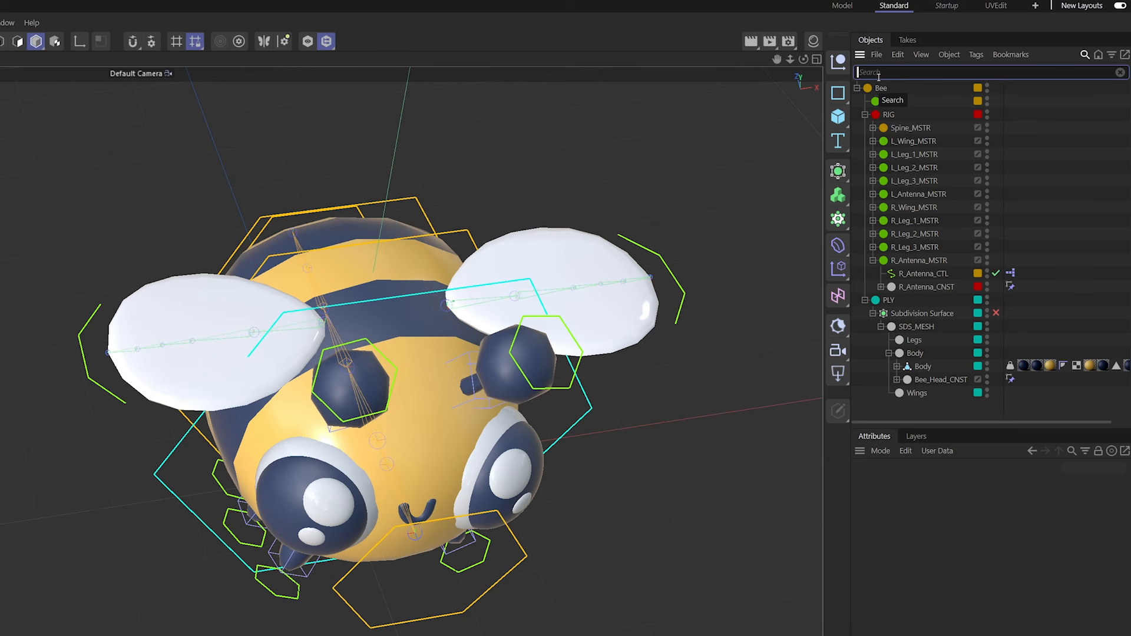
text(_CTL)
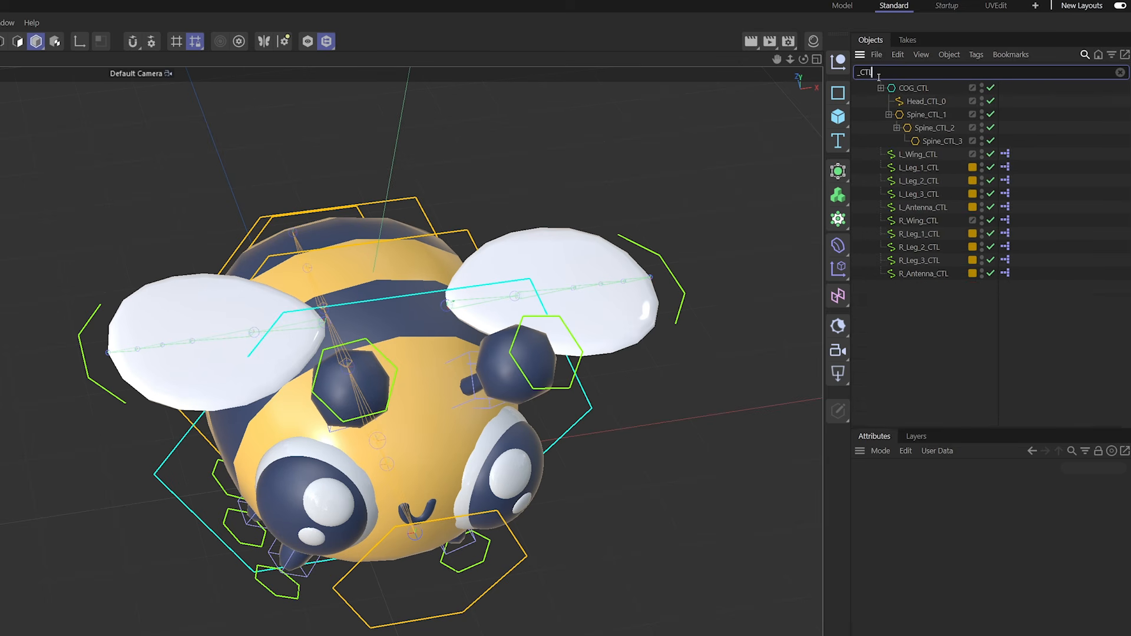
click(913, 88)
shift+click(908, 273)
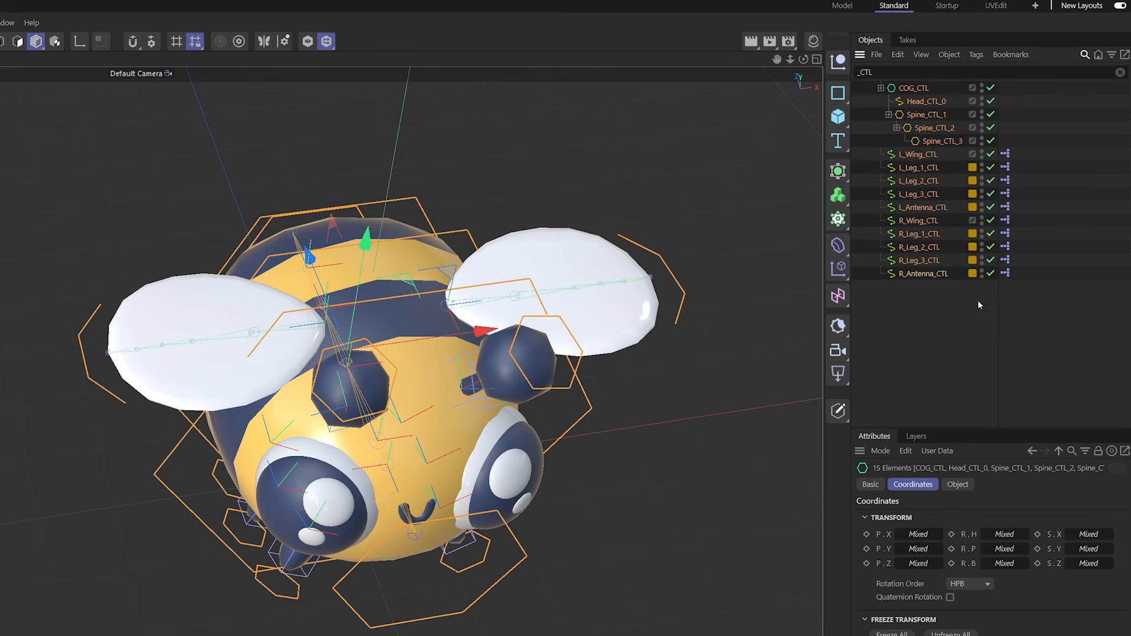
Add the selected controllers to the Bee layer.
click(915, 436)
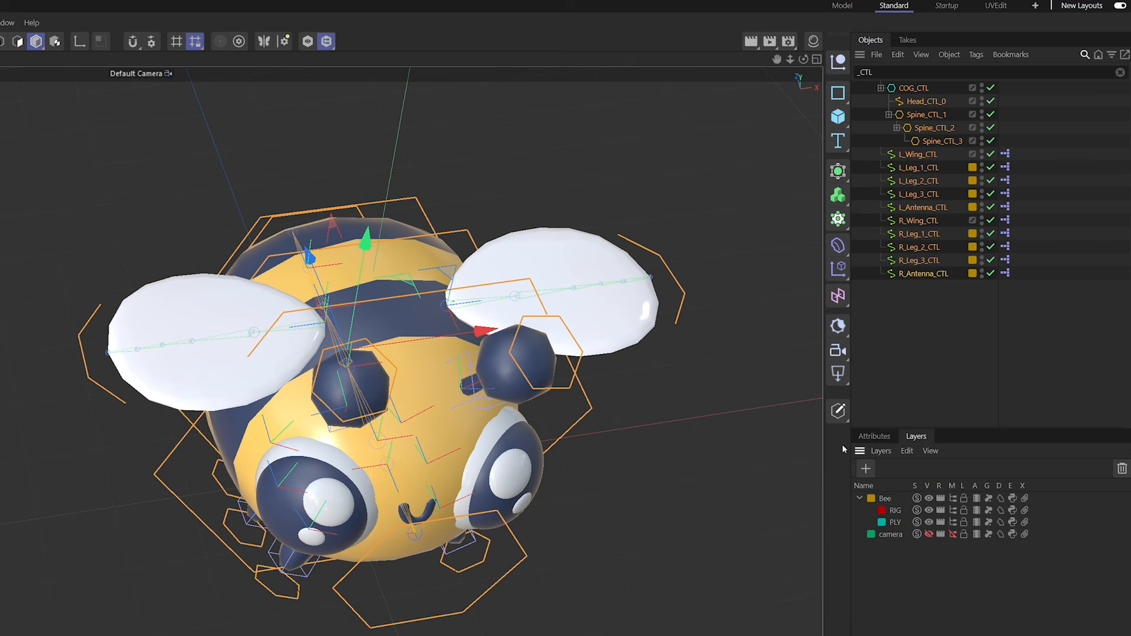
right_click(875, 498)
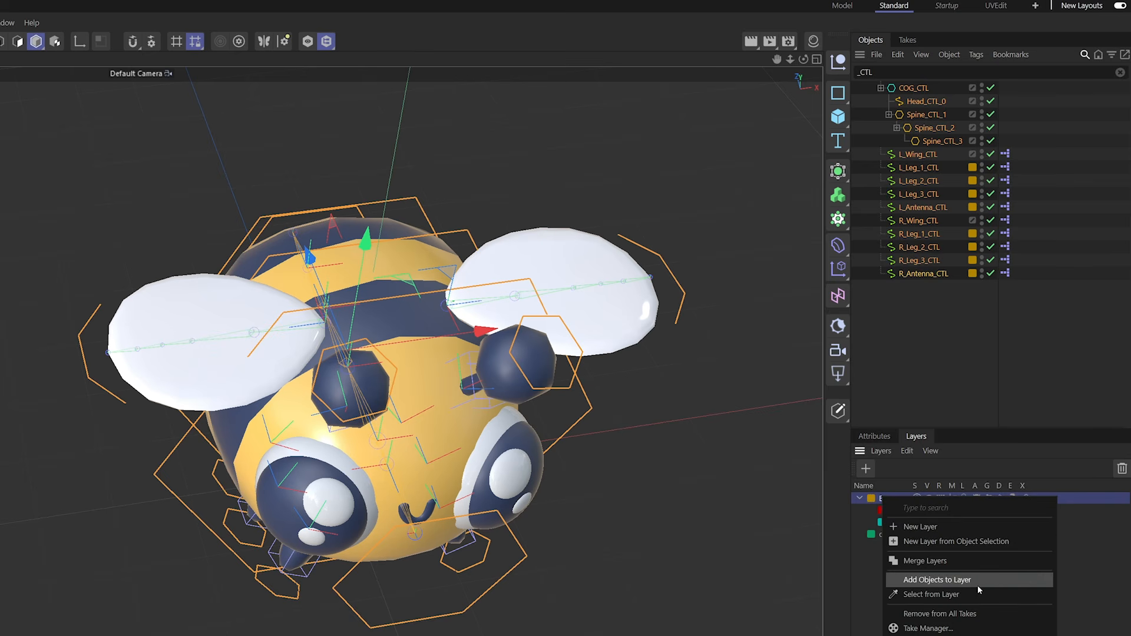
click(933, 581)
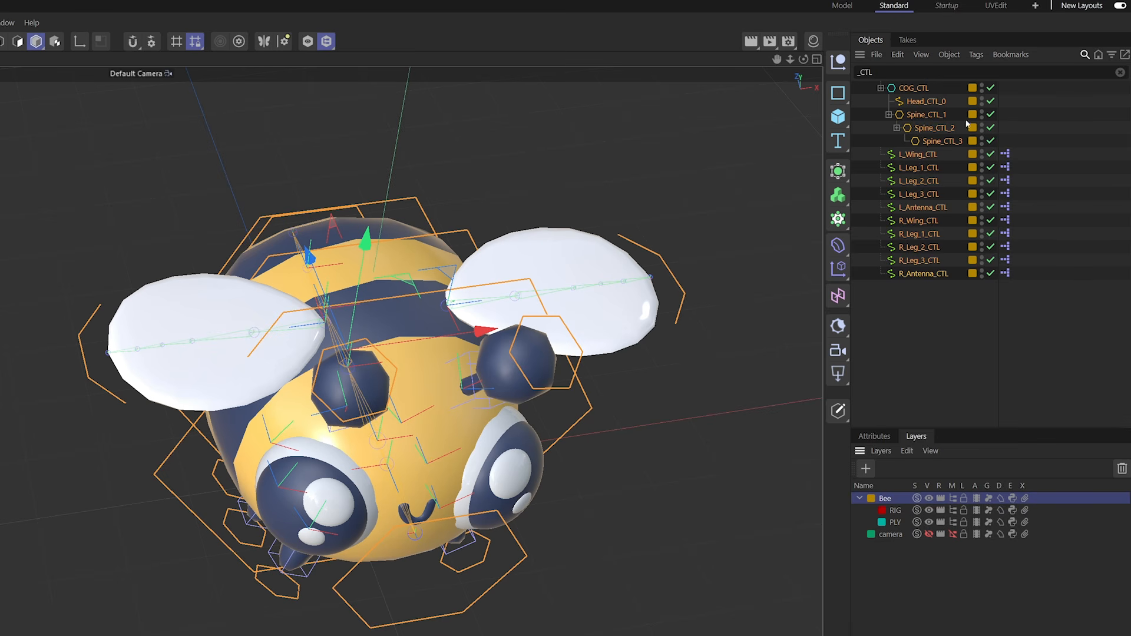
Filter the object list by _JNT, select all joints from Spine_JNT_0 through R_Wing_JNT_Tip, and add them to the RIG layer.
drag(862, 72, 908, 83)
text(JNT)
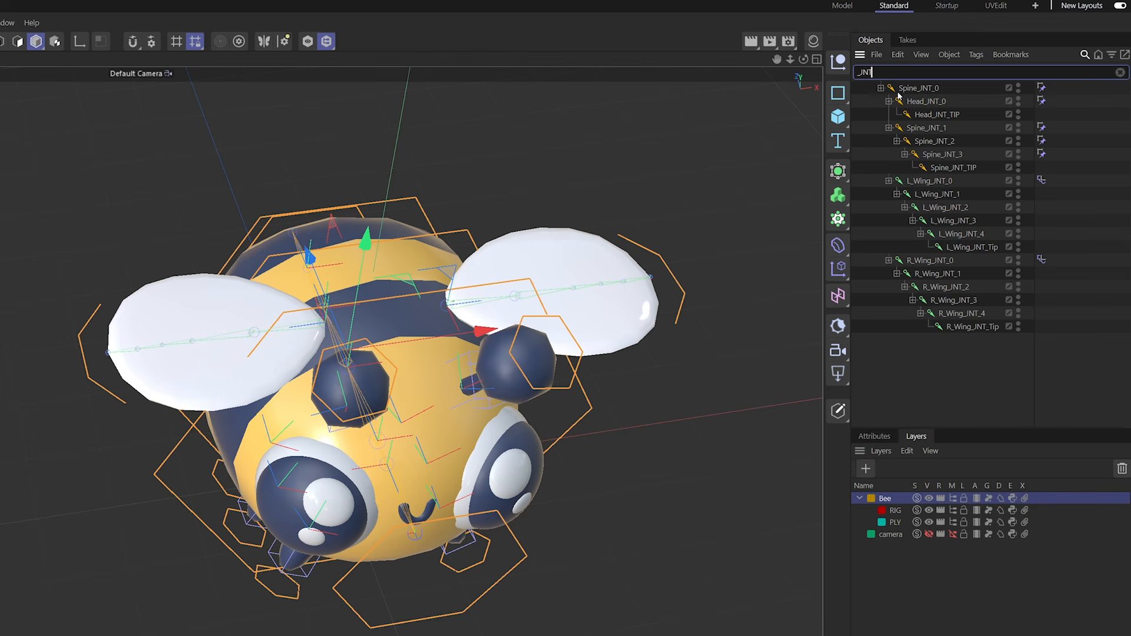
click(914, 88)
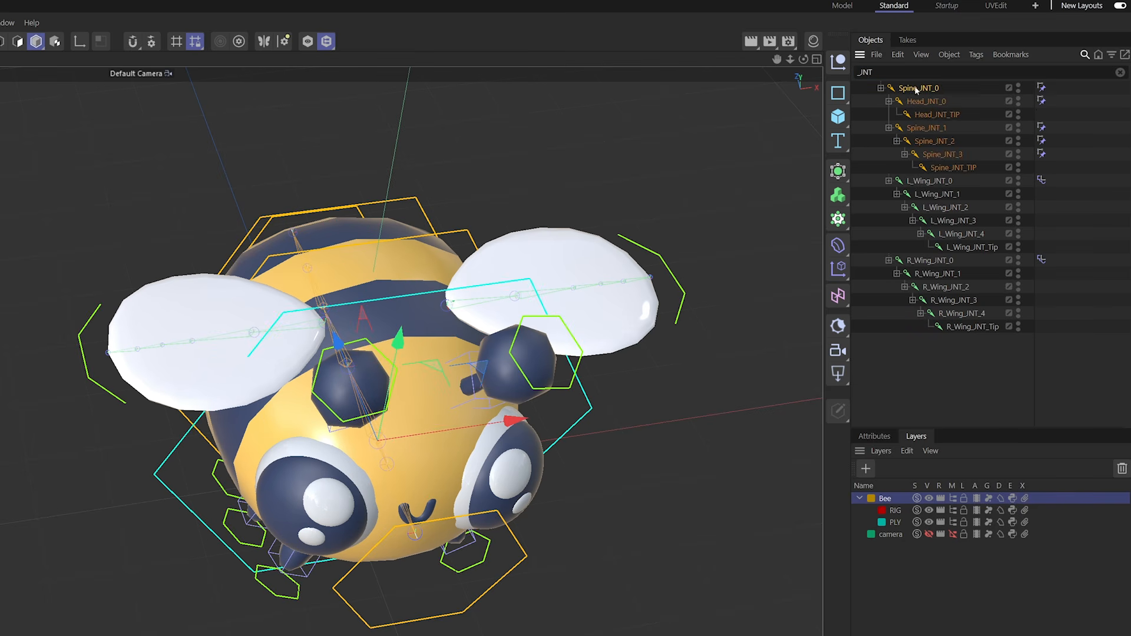
shift+click(952, 323)
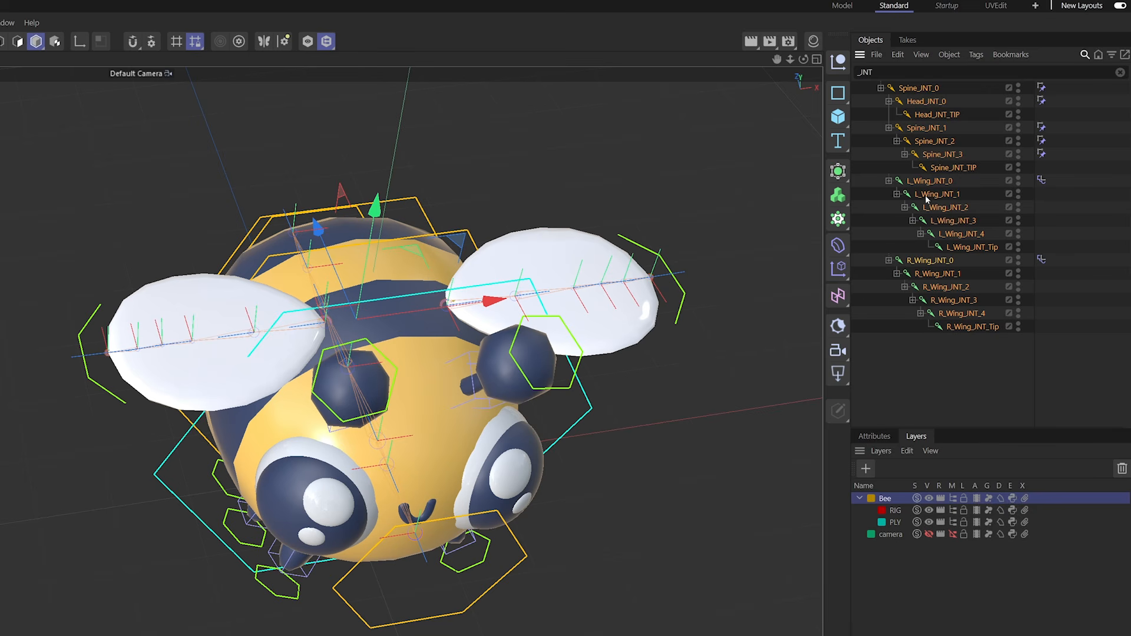
right_click(890, 511)
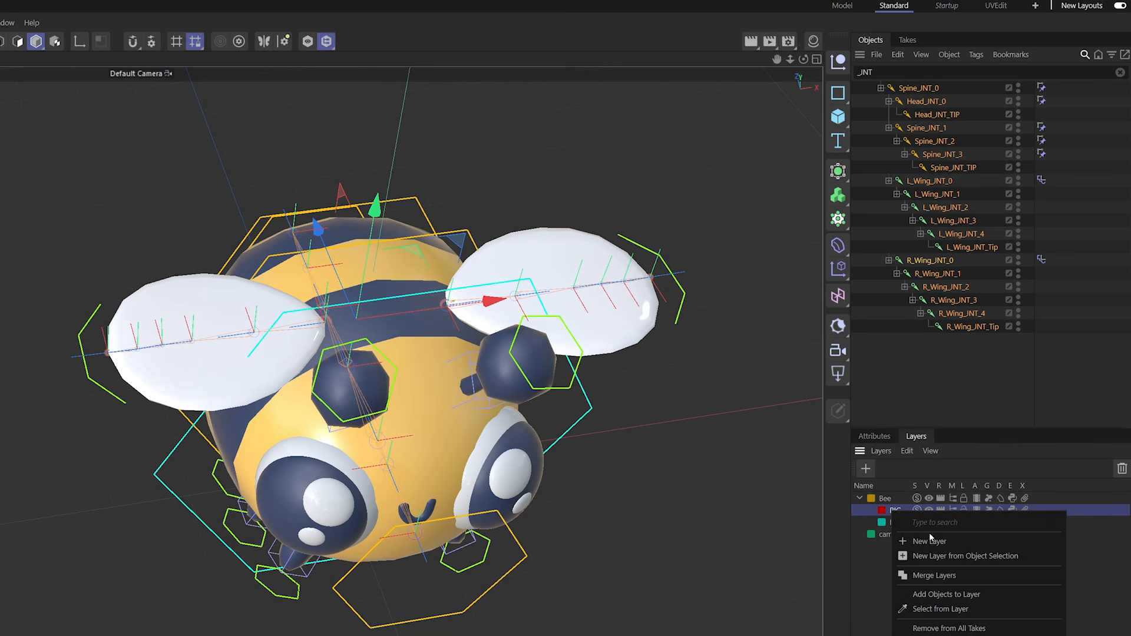
click(926, 596)
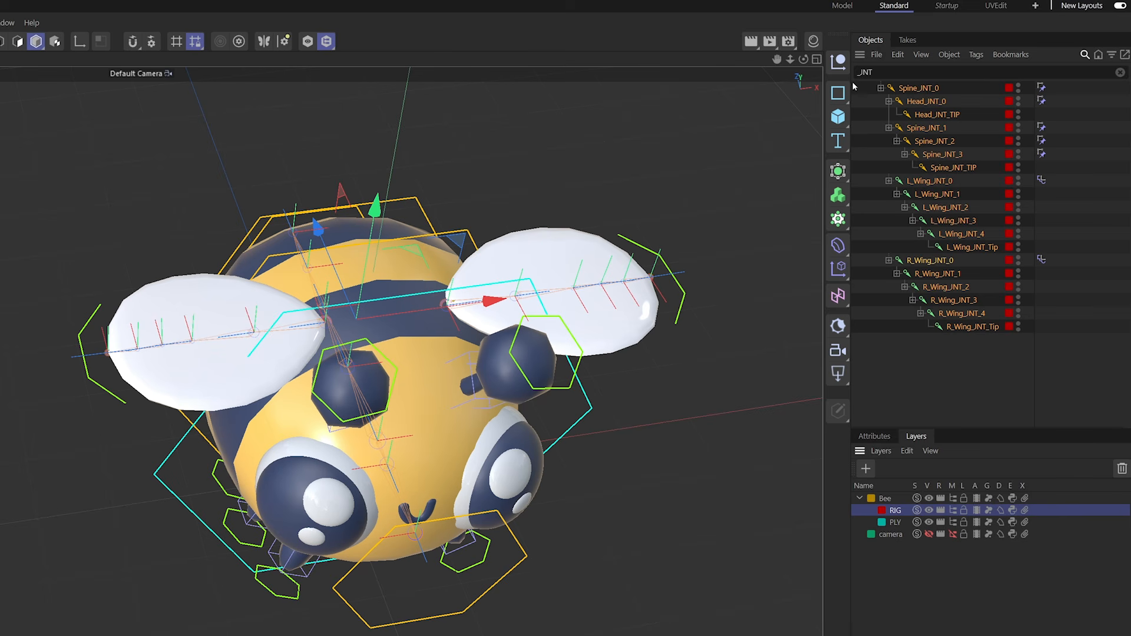
Select the left wing joints L_Wing_JNT_0 through L_Wing_JNT_Tip and set their icon color to Display Color.
click(922, 180)
shift+click(953, 246)
click(874, 436)
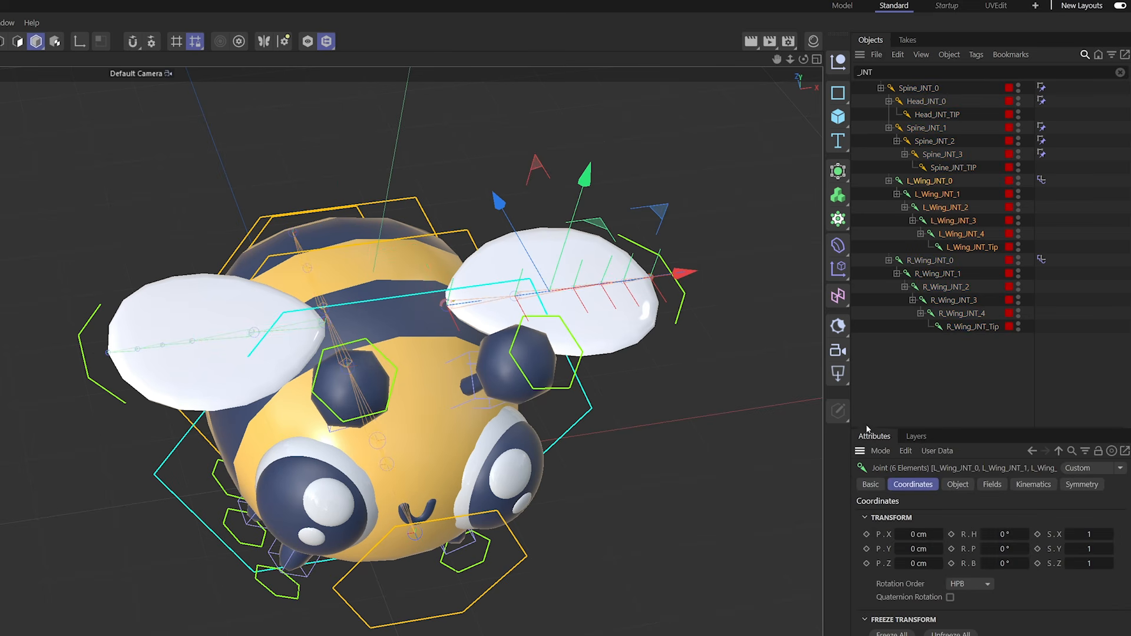
click(871, 485)
click(1012, 552)
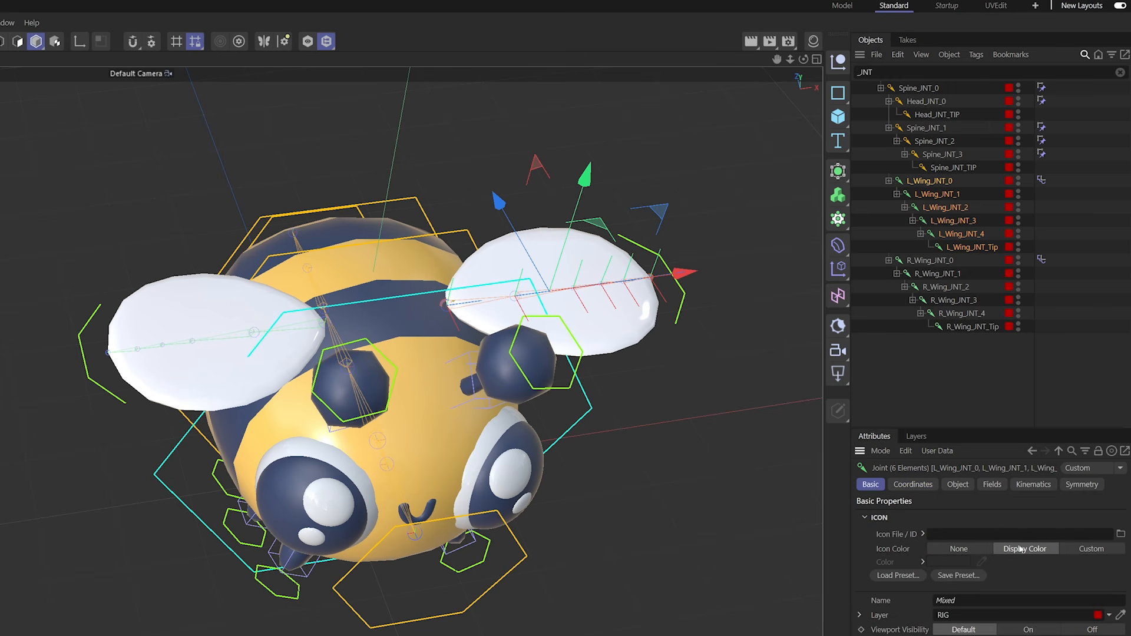
Set the left wing joints' display color to green with hue 90° and saturation 100%.
drag(1085, 560, 1121, 559)
mouse_move(977, 531)
mouse_down()
mouse_move(941, 534)
mouse_move(959, 538)
mouse_up()
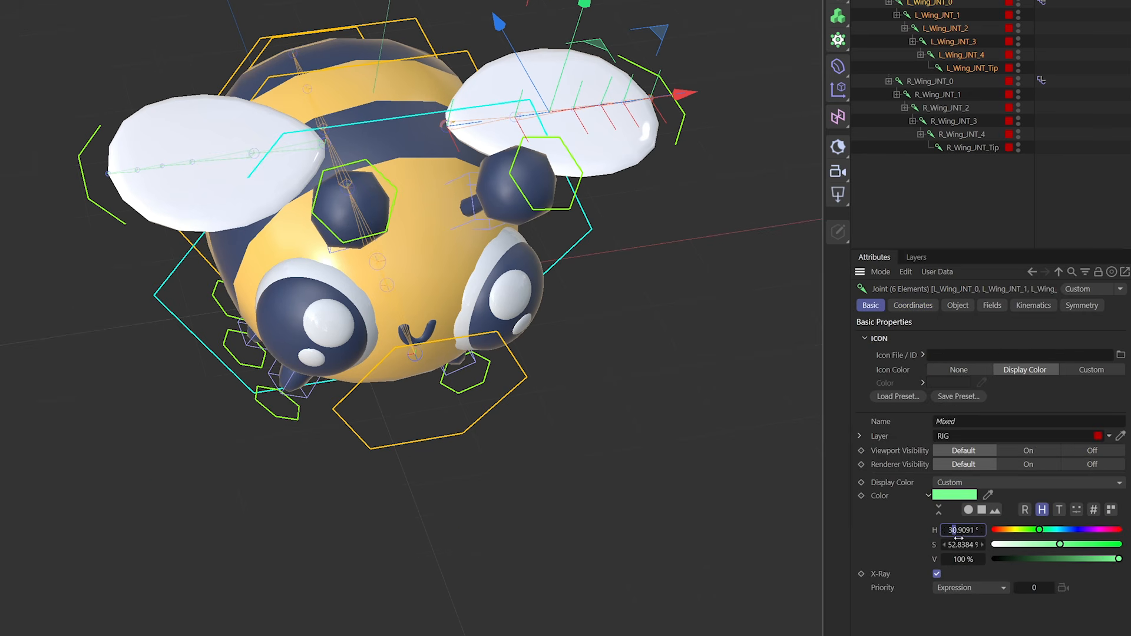
key(ctrl+a)
text(90)
key(Return)
text(1)
key(Return)
double_click(958, 545)
text(100)
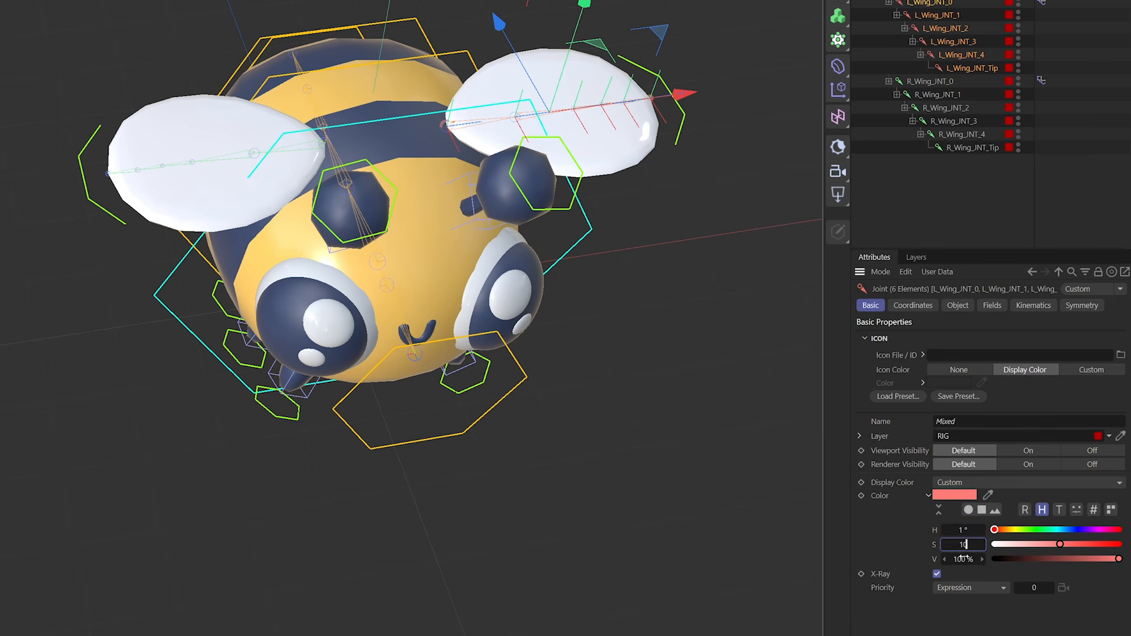
click(960, 531)
text(90)
key(Delete)
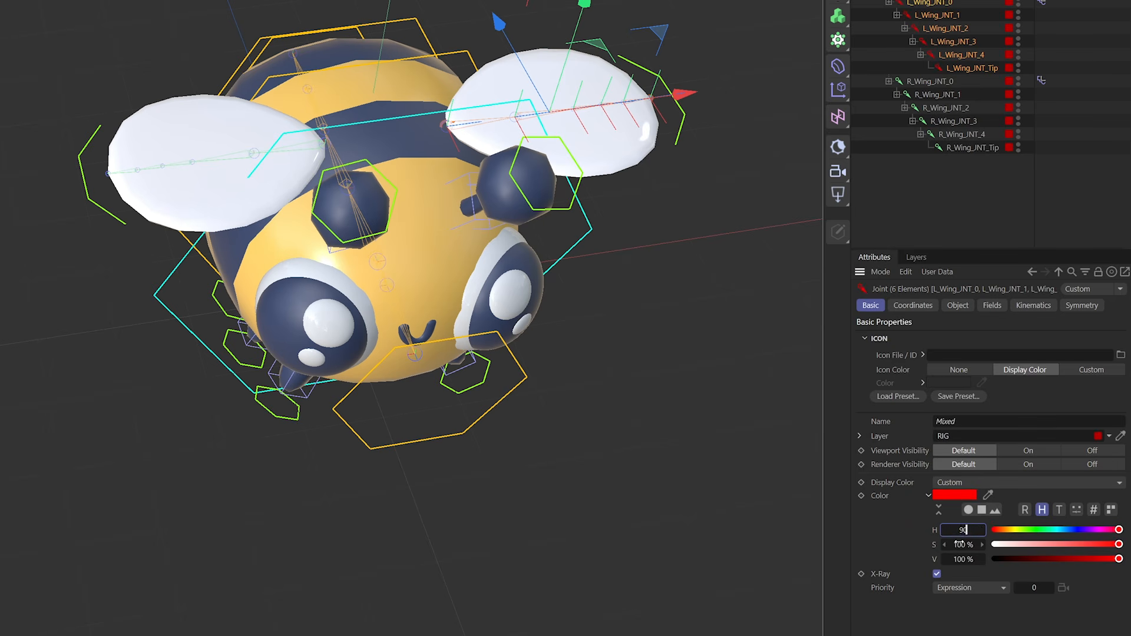
key(Return)
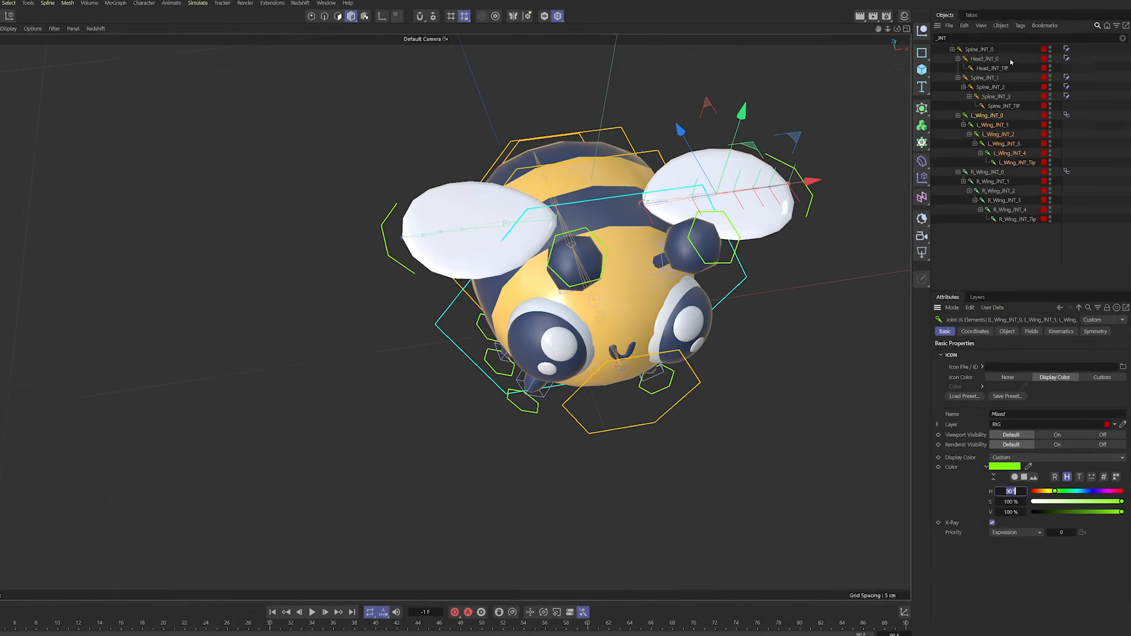
Set the right wing joints to a red display color (hue 0°, saturation and value 100%) with icon color Display Color.
click(983, 172)
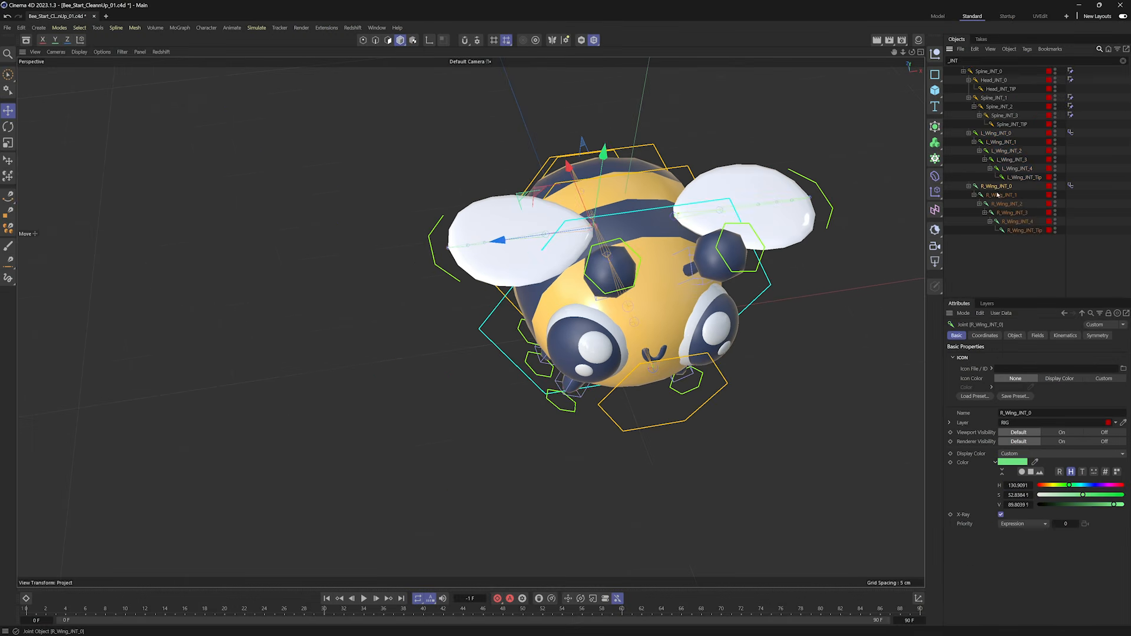
shift+click(1006, 218)
drag(1050, 485, 1124, 505)
click(1046, 378)
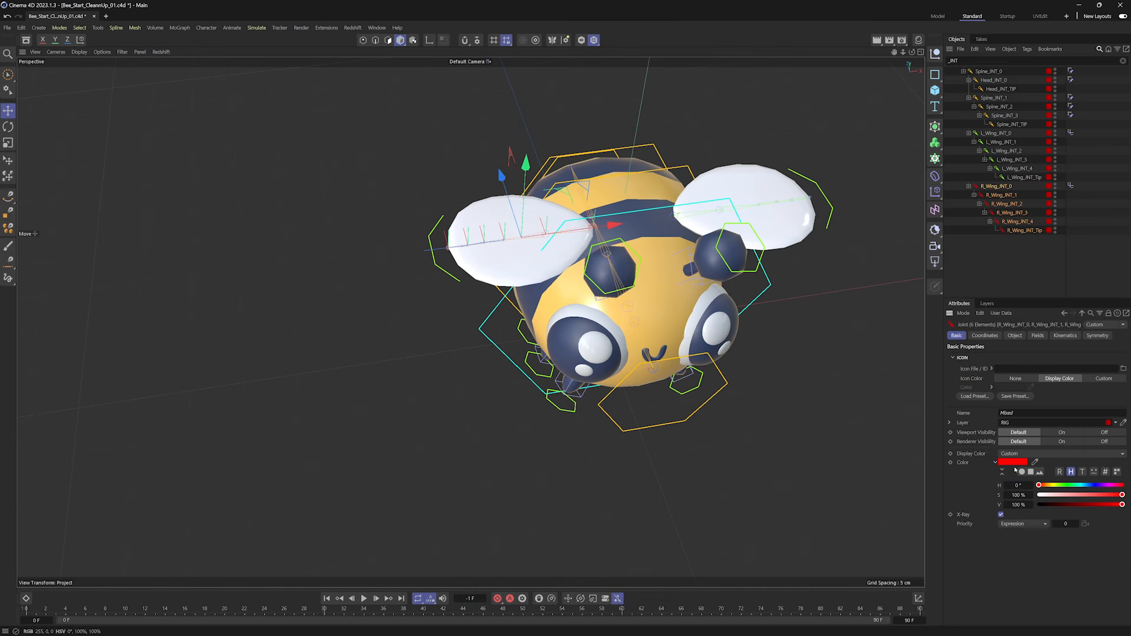
click(983, 478)
Clear the object filter and expand R_Wing_MSTR and R_Wing_CNST to inspect the right wing's joint hierarchy.
click(1122, 61)
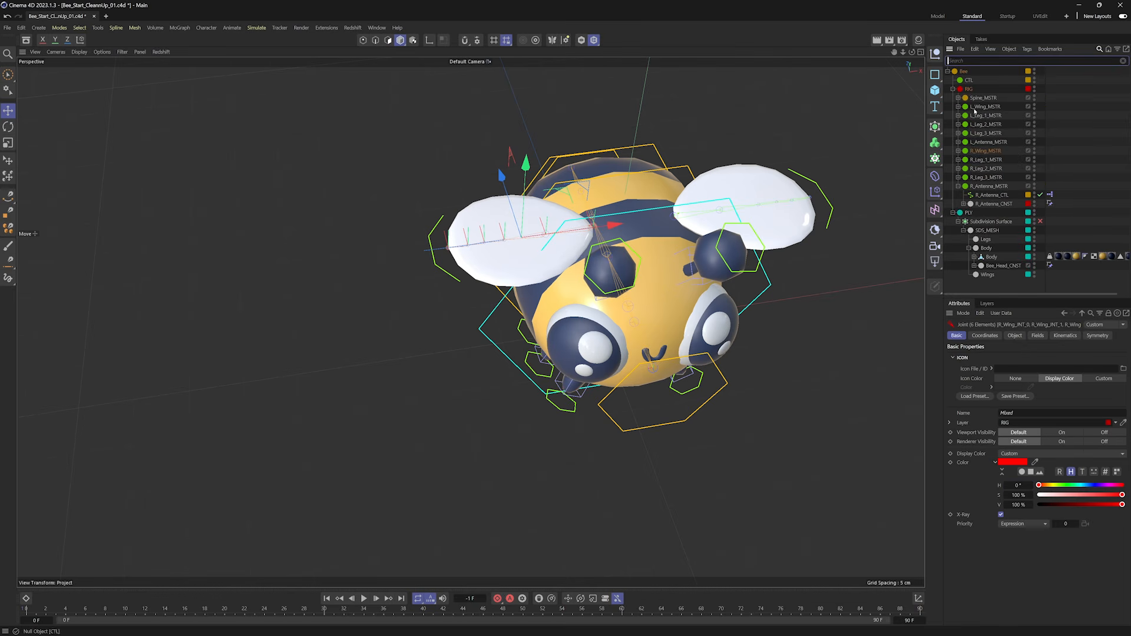
click(958, 151)
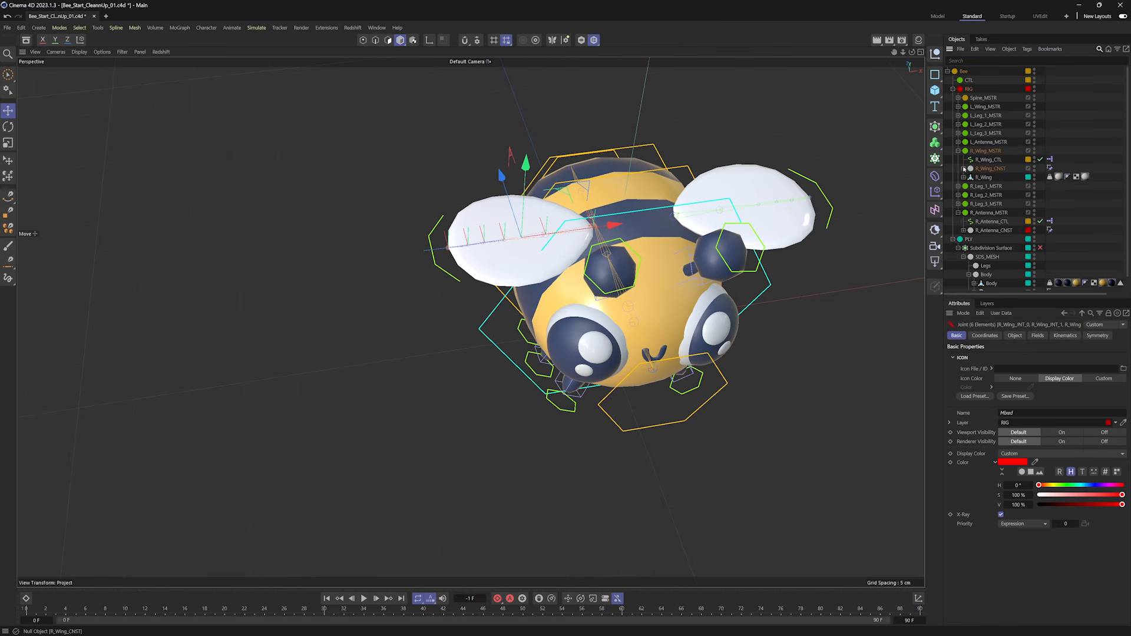
click(963, 168)
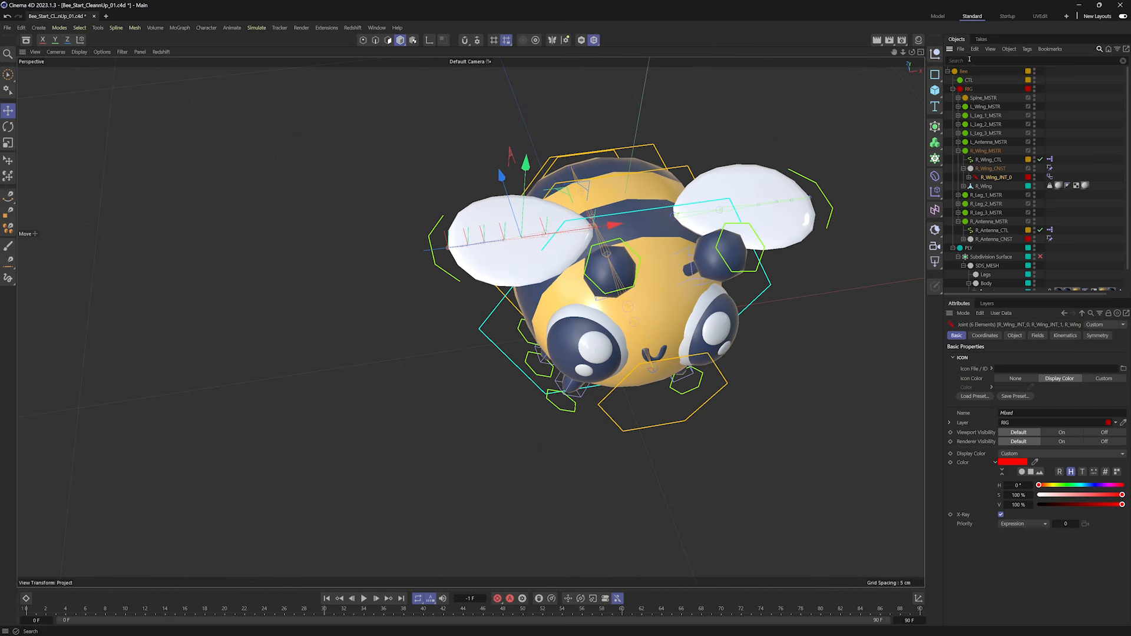
Try moving COG_CTL to test which parts of the bee follow it, and undo the move.
alt+drag(656, 277, 453, 311)
click(595, 384)
drag(706, 353, 408, 397)
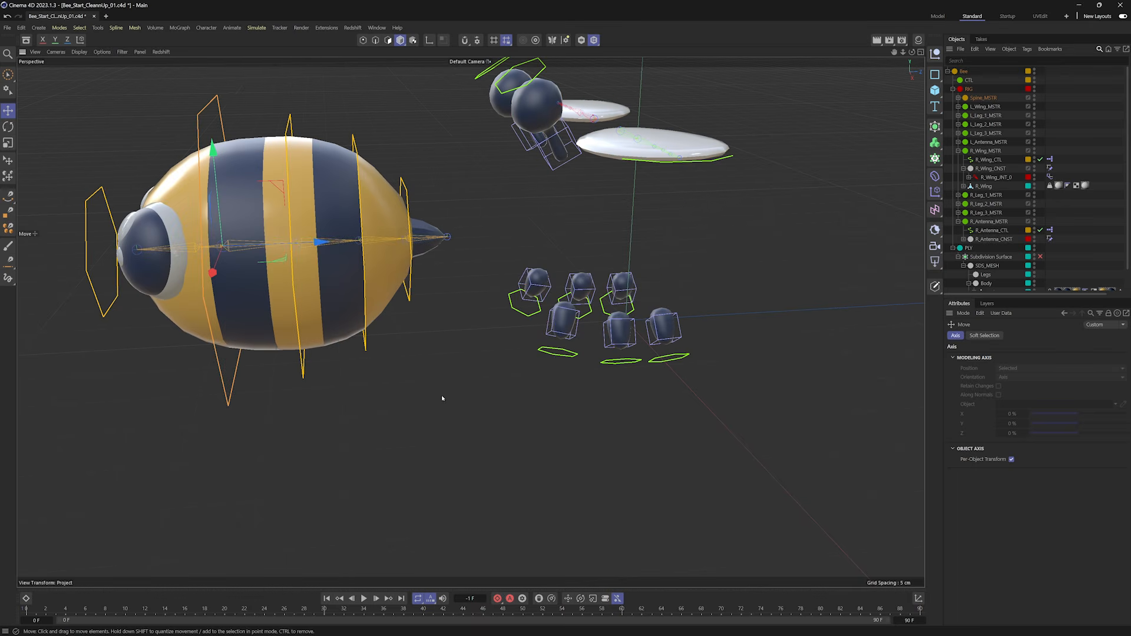
key(ctrl+z)
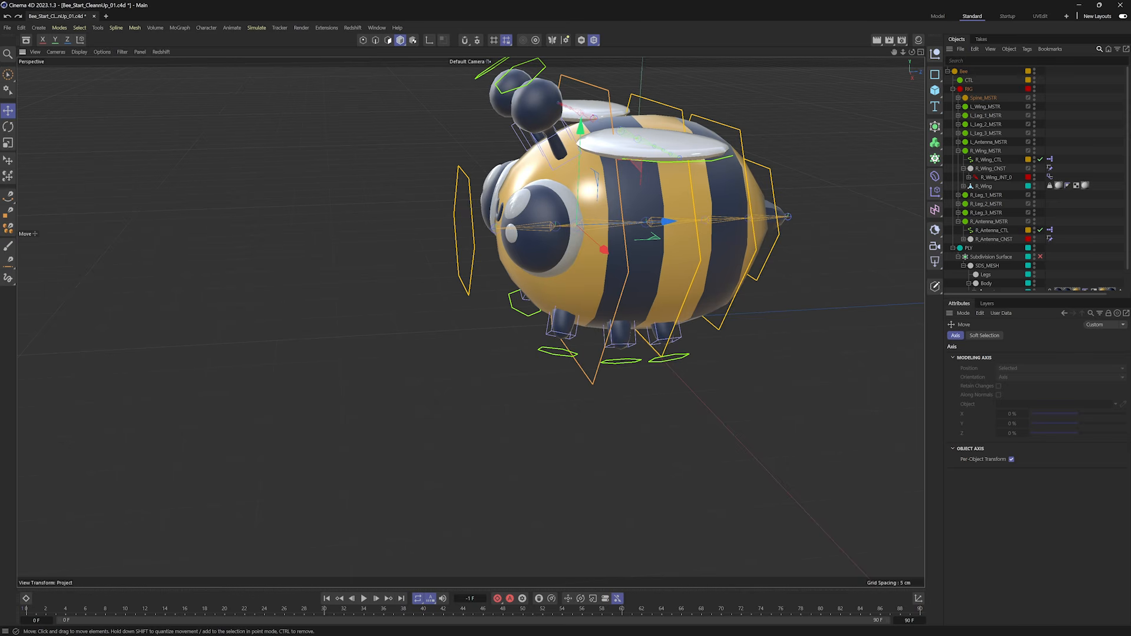
alt+middle_drag(653, 238, 623, 235)
scroll(623, 236, down, 2)
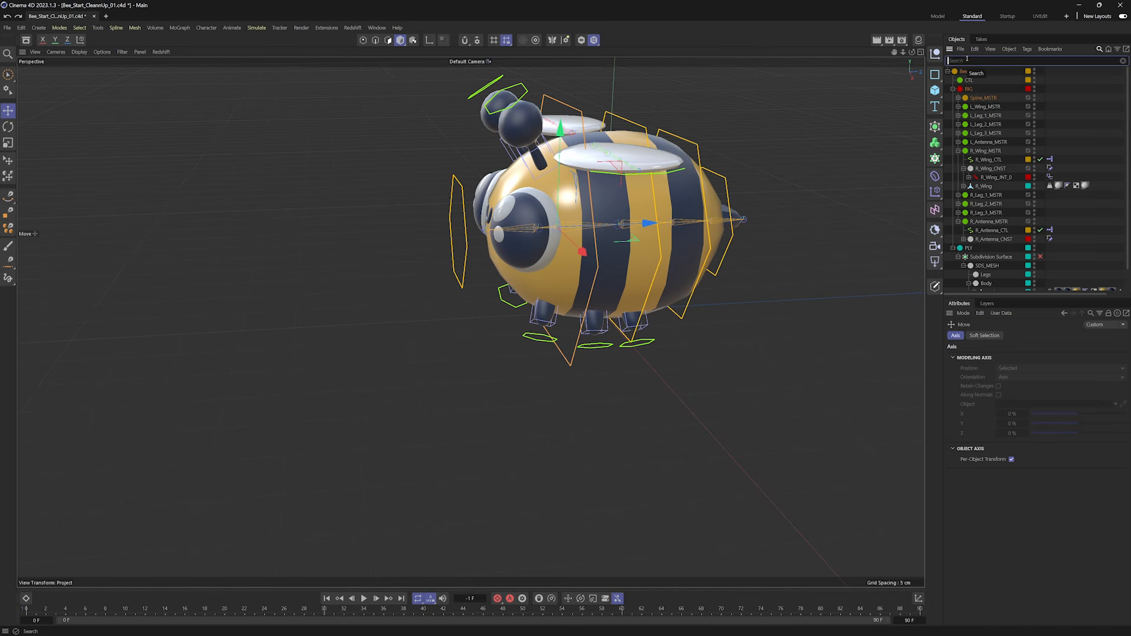
Filter the object list by _CTL and select all of the bee's controllers.
text(_C)
key(BackSpace)
text(TL)
key(BackSpace)
key(BackSpace)
text(CTL)
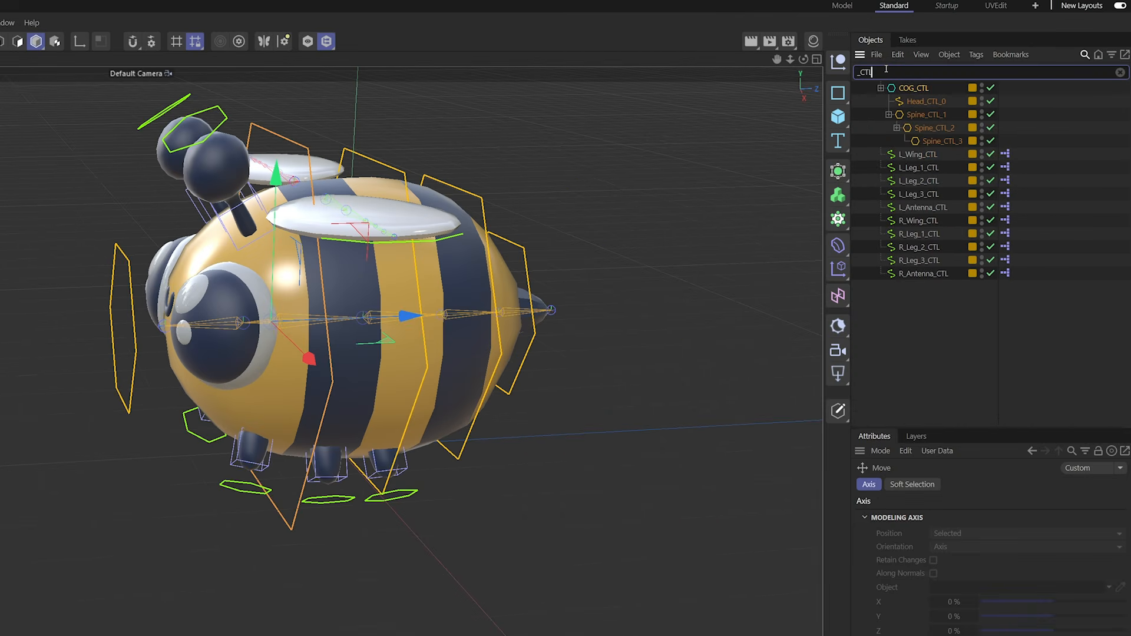
click(942, 345)
key(ctrl+a)
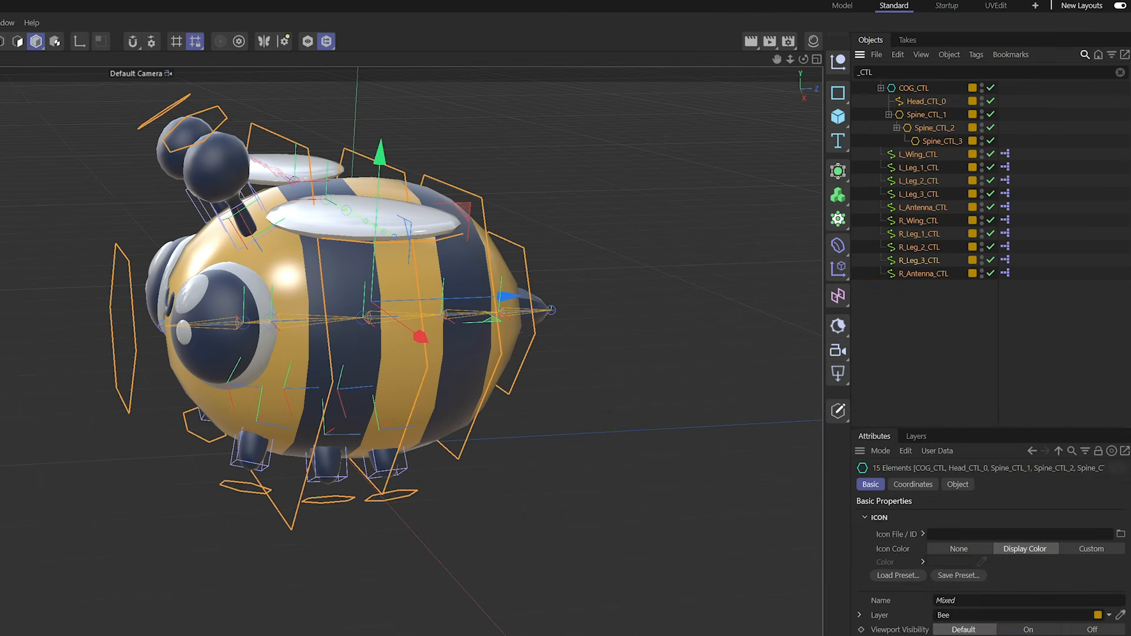
Clear the object filter, move the selected controllers into the CTL null, and expand the COG_CTL hierarchy.
click(1119, 72)
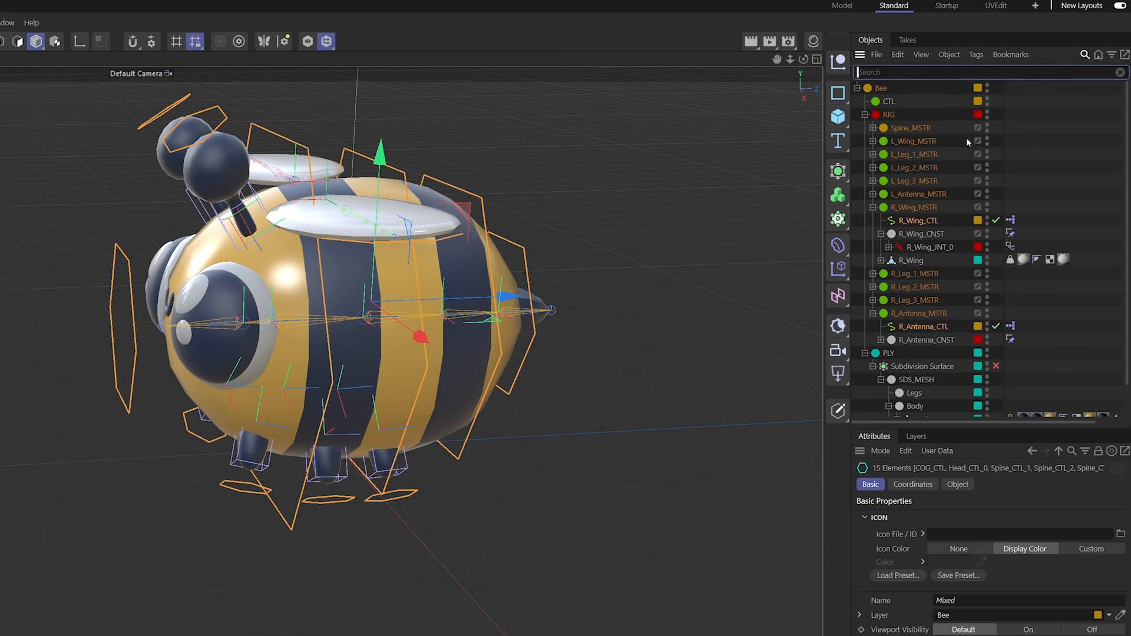
drag(910, 223, 892, 104)
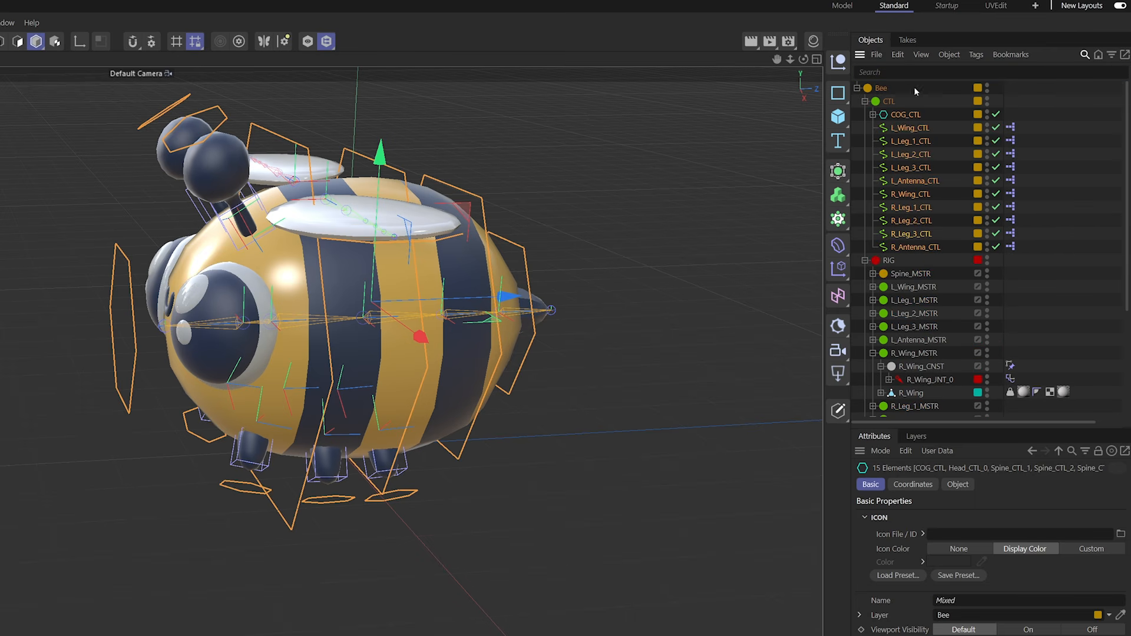
click(872, 114)
click(880, 140)
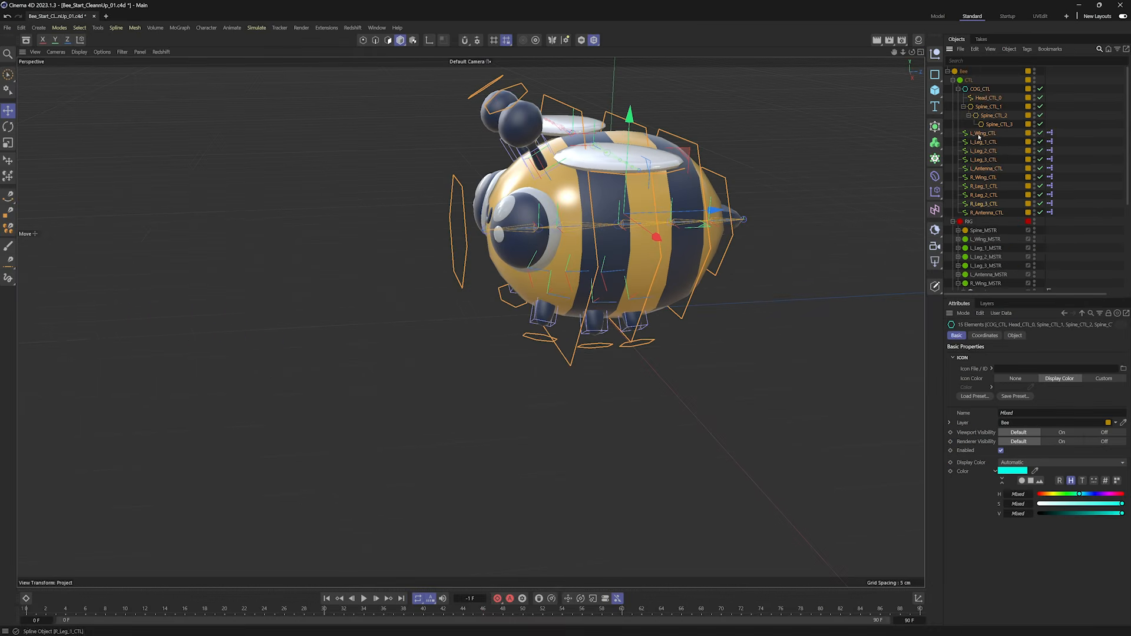
Try rotating Head_CTL_0 to test the head's motion, and undo the rotation.
alt+middle_drag(236, 421, 314, 411)
alt+drag(573, 269, 575, 265)
click(521, 250)
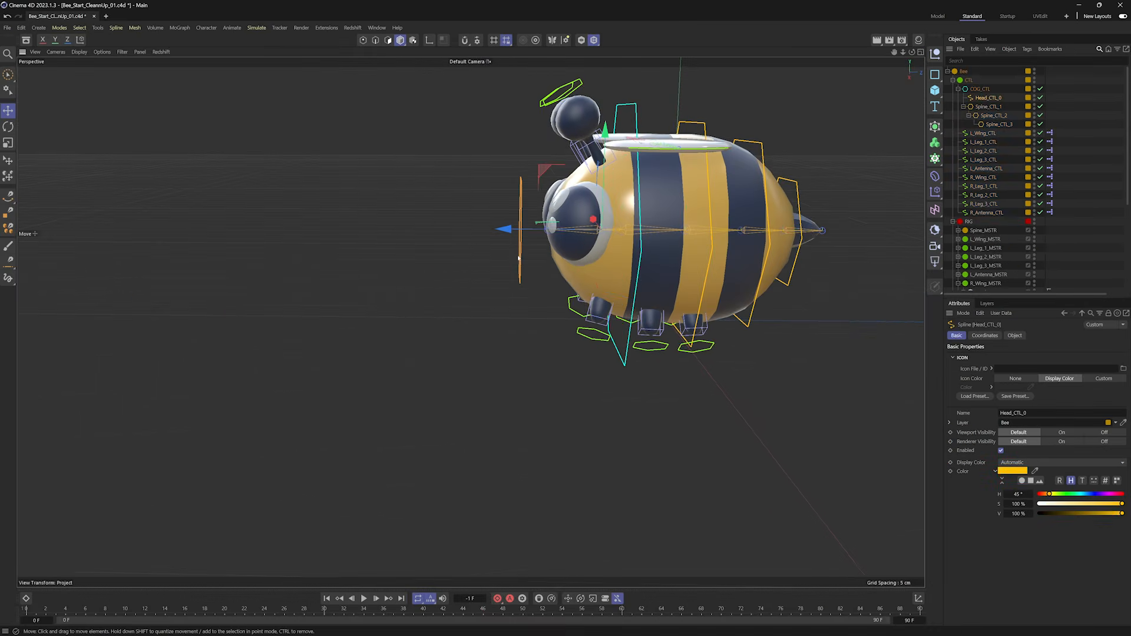
key(r)
drag(575, 180, 578, 101)
key(ctrl+z)
Parent L_Antenna_CTL, R_Antenna_CTL, L_Leg_1_CTL and R_Leg_1_CTL under Head_CTL_0.
alt+drag(599, 227, 579, 218)
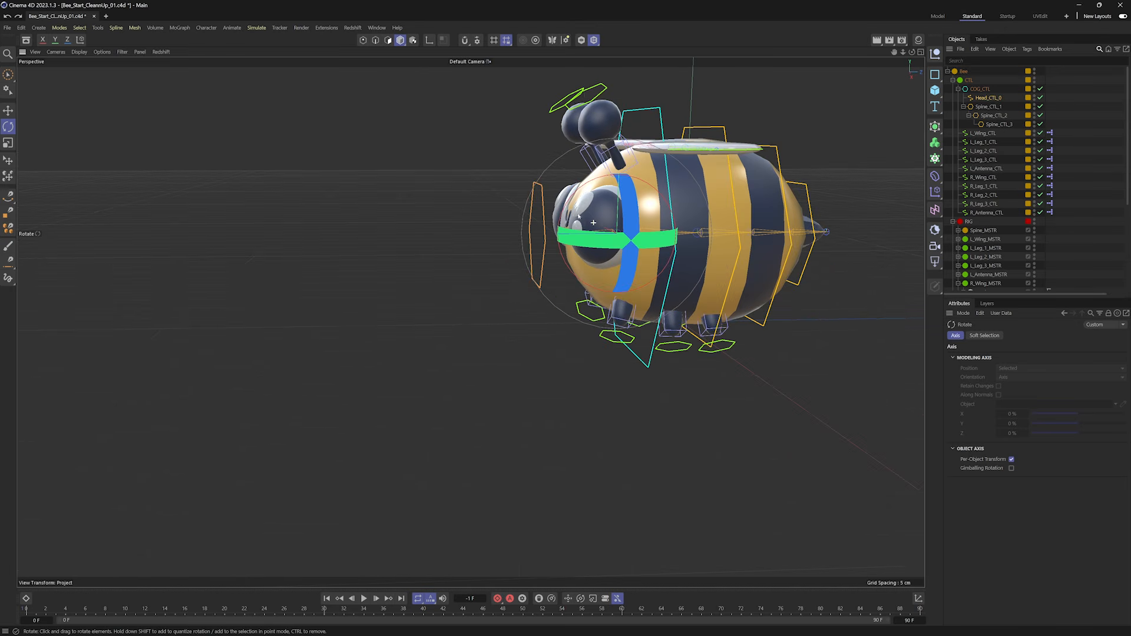
click(583, 90)
shift+click(571, 102)
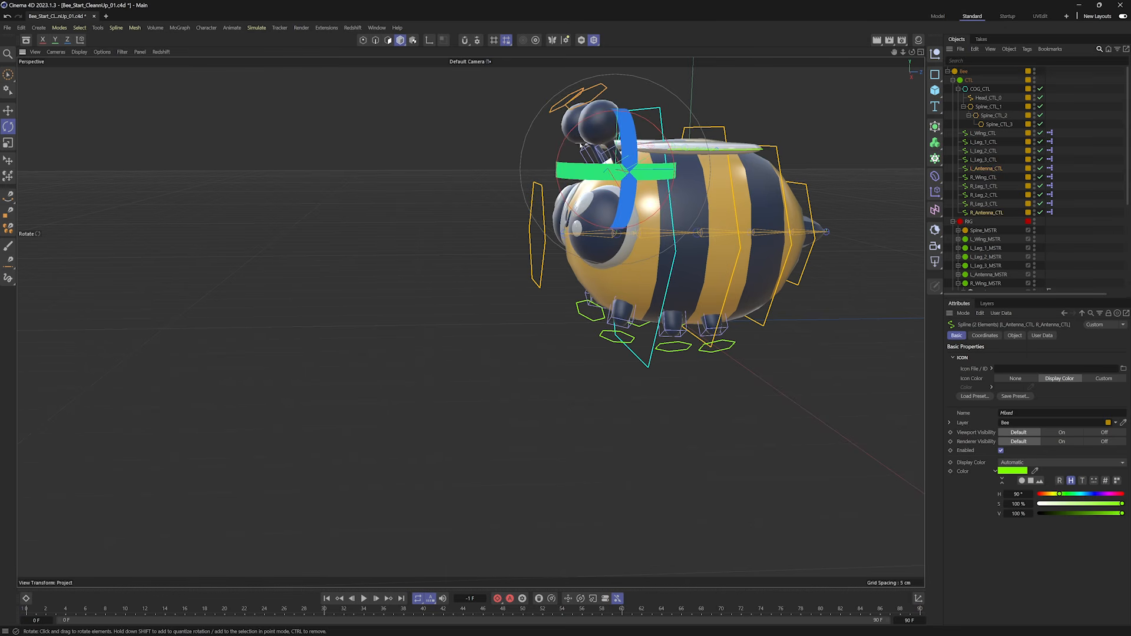
alt+middle_drag(575, 145, 563, 112)
mouse_move(562, 112)
alt+mouse_down()
mouse_move(578, 86)
mouse_move(556, 110)
alt+mouse_up()
shift+click(590, 303)
shift+click(582, 270)
drag(983, 142, 985, 99)
Move L_Leg_1_CTL and R_Leg_1_CTL out of Head_CTL_0 and parent them directly under COG_CTL.
mouse_move(539, 170)
mouse_down()
mouse_move(573, 135)
mouse_move(524, 181)
mouse_up()
key(ctrl+z)
alt+drag(687, 180, 707, 200)
alt+middle_drag(706, 200, 760, 117)
click(616, 232)
mouse_move(621, 189)
alt+mouse_down()
mouse_move(691, 186)
mouse_move(618, 197)
alt+mouse_up()
shift+click(551, 218)
mouse_move(551, 217)
alt+mouse_down()
mouse_move(534, 216)
mouse_move(566, 212)
alt+mouse_up()
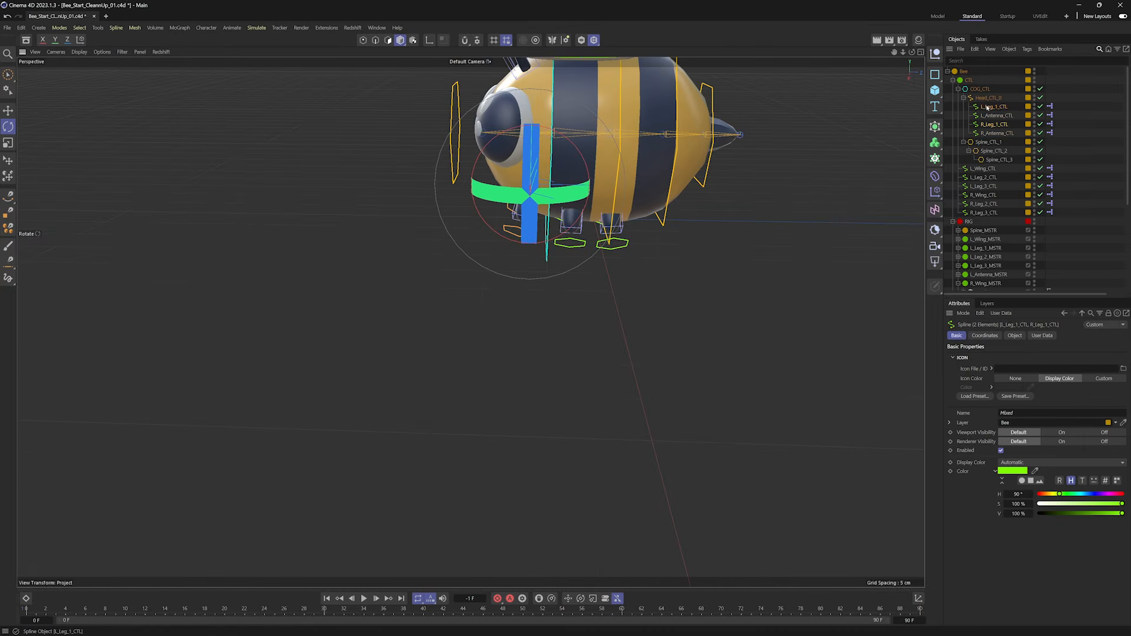
drag(988, 108, 976, 96)
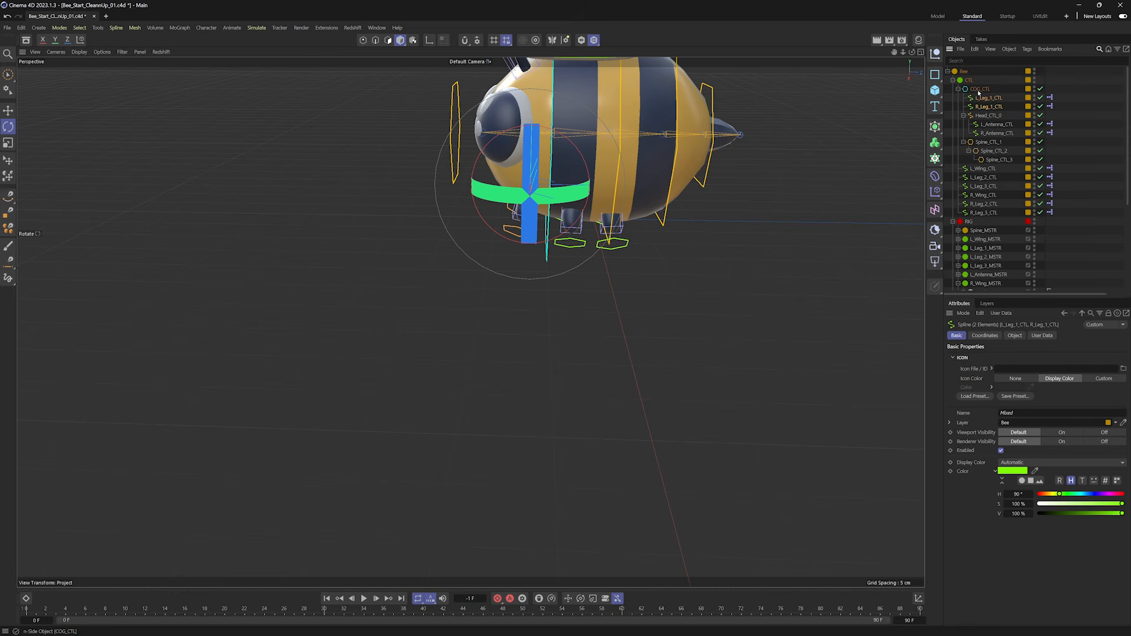
Parent the middle leg controllers L_Leg_2_CTL and R_Leg_2_CTL under COG_CTL.
scroll(607, 261, up, 5)
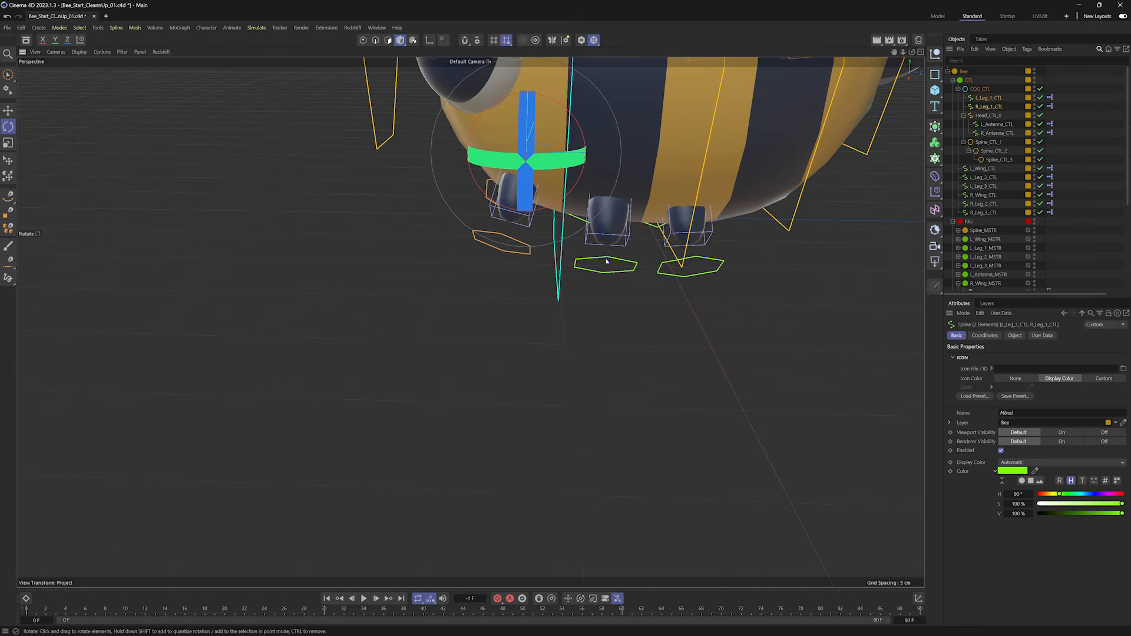
click(608, 275)
alt+drag(608, 277, 634, 339)
click(631, 275)
shift+click(618, 300)
drag(983, 179, 991, 112)
Parent the rear leg controllers L_Leg_3_CTL and R_Leg_3_CTL under Spine_CTL_1.
click(686, 280)
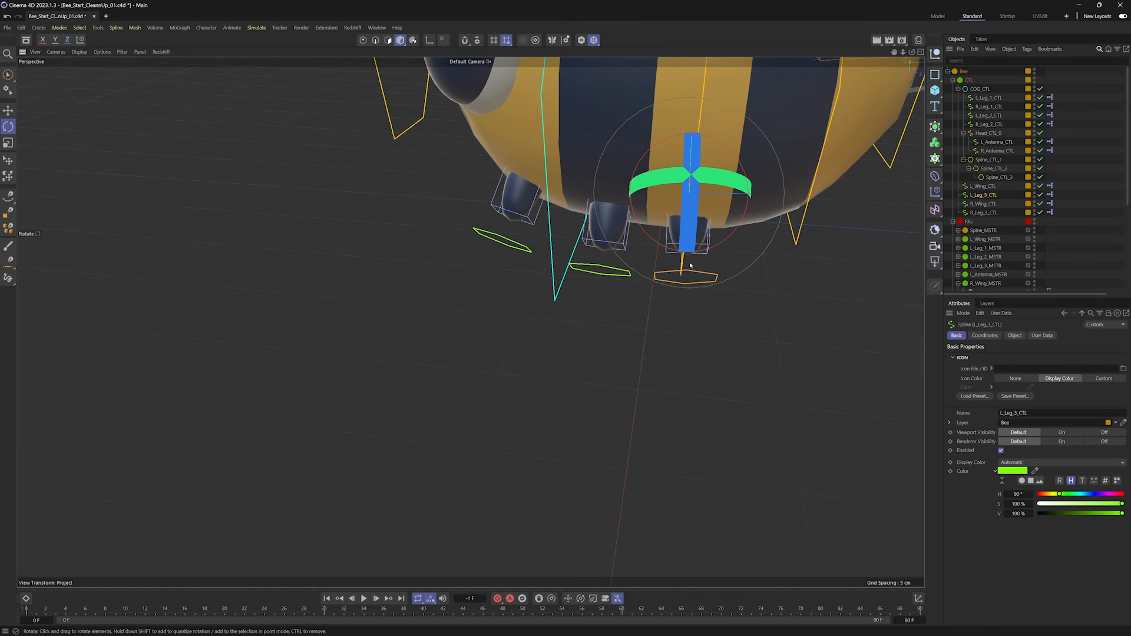
alt+drag(685, 281, 723, 190)
shift+click(750, 359)
alt+drag(736, 88, 742, 151)
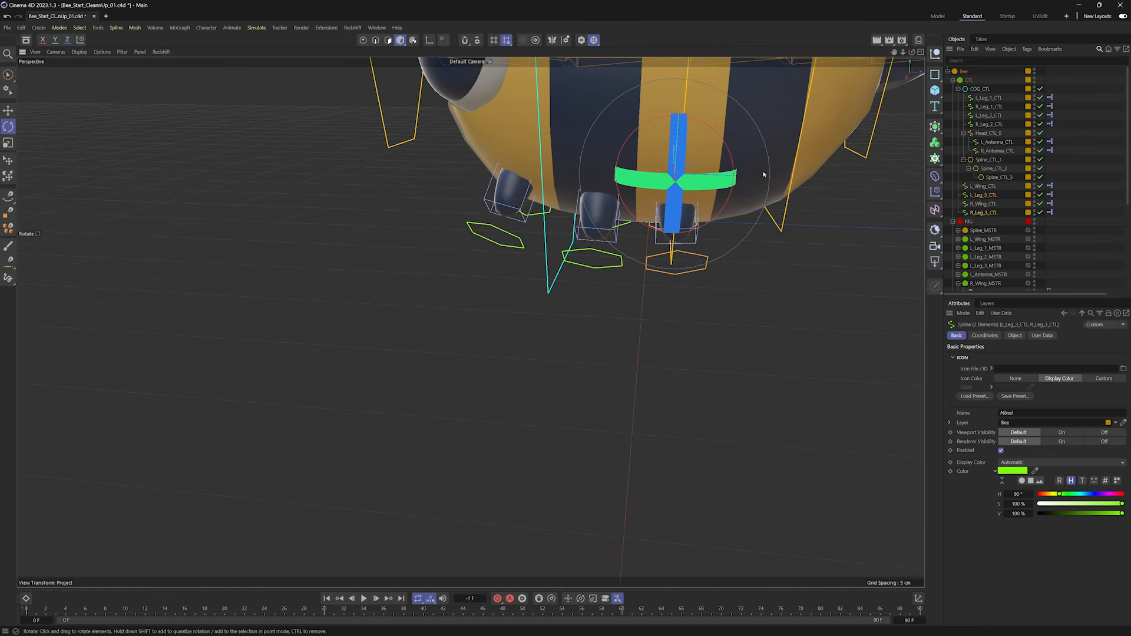
drag(977, 195, 988, 160)
Try rotating the body controllers, including Spine_CTL_1 and Head_CTL_0, to test how the legs follow, and undo each rotation.
click(671, 259)
alt+middle_drag(684, 102, 653, 274)
alt+right_drag(654, 274, 634, 272)
mouse_move(695, 198)
mouse_down()
mouse_move(680, 186)
mouse_move(692, 196)
mouse_up()
key(ctrl+z)
click(541, 366)
click(529, 366)
mouse_move(608, 204)
mouse_down()
mouse_move(596, 183)
mouse_move(605, 199)
mouse_up()
key(ctrl+z)
click(525, 315)
drag(548, 171, 569, 194)
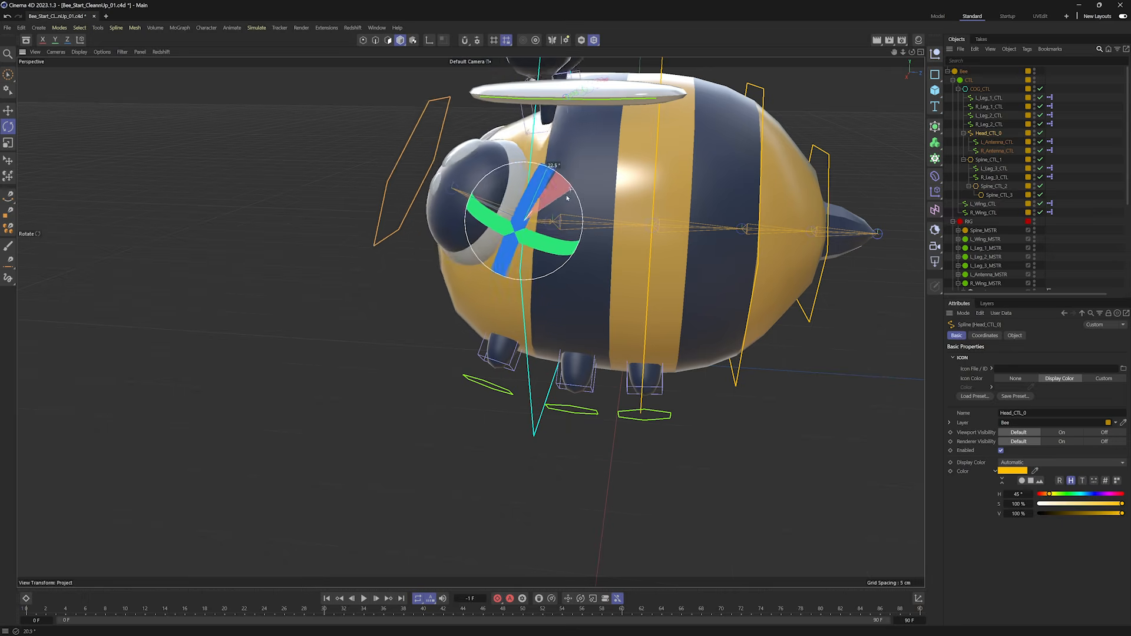
key(ctrl+z)
Parent the front leg controllers L_Leg_1_CTL and R_Leg_1_CTL under Head_CTL_0.
click(487, 385)
alt+drag(488, 386, 547, 307)
alt+middle_drag(398, 393, 476, 355)
ctrl+click(985, 106)
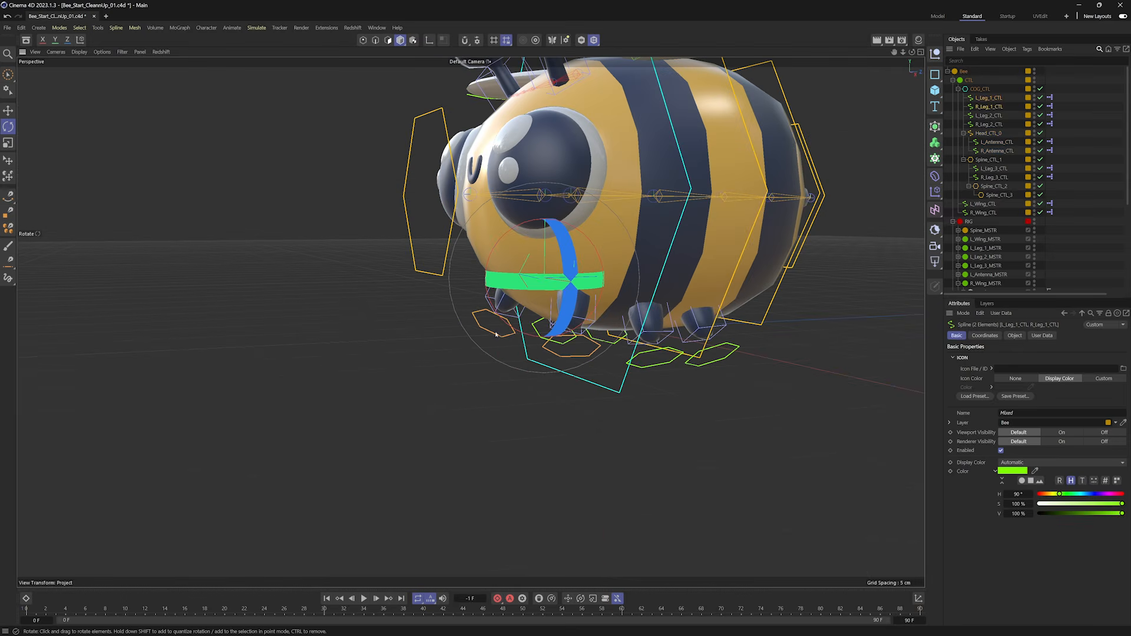
drag(985, 107, 987, 133)
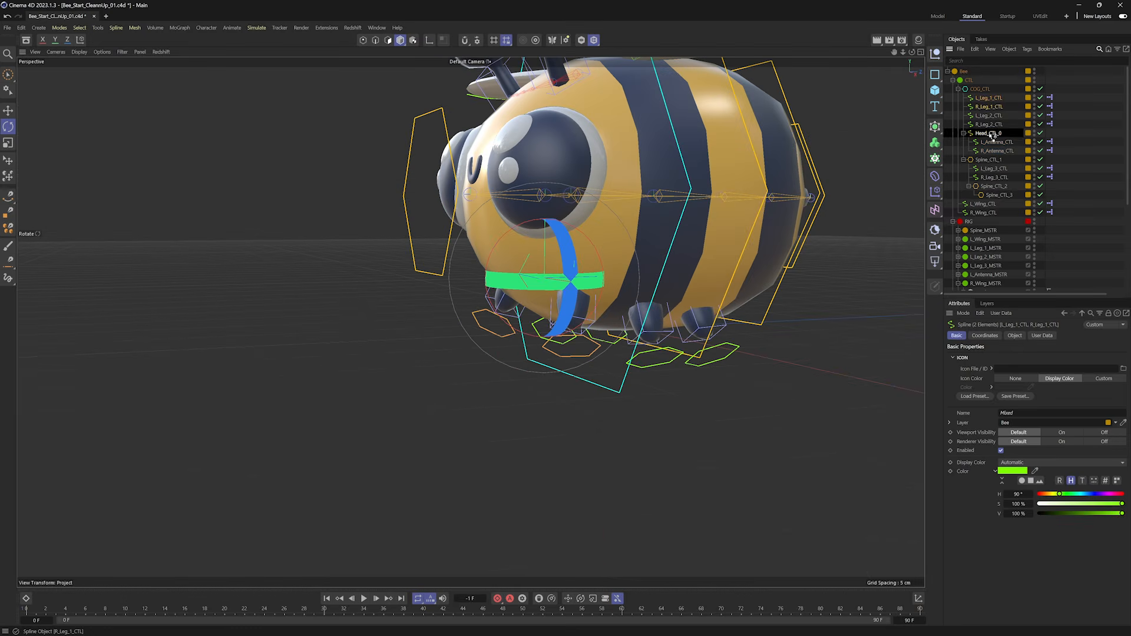
Try rotating Head_CTL_0 and COG_CTL to test the front legs, and undo the rotations.
alt+drag(472, 271, 536, 334)
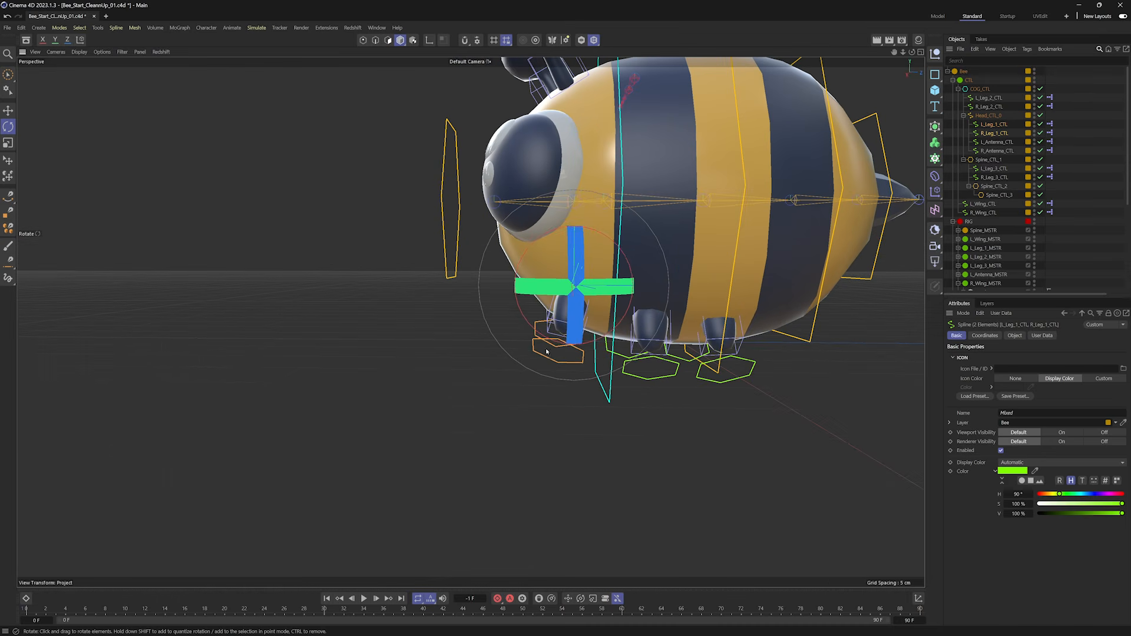
click(451, 277)
drag(523, 228, 602, 266)
key(ctrl+z)
click(602, 387)
key(ctrl+z)
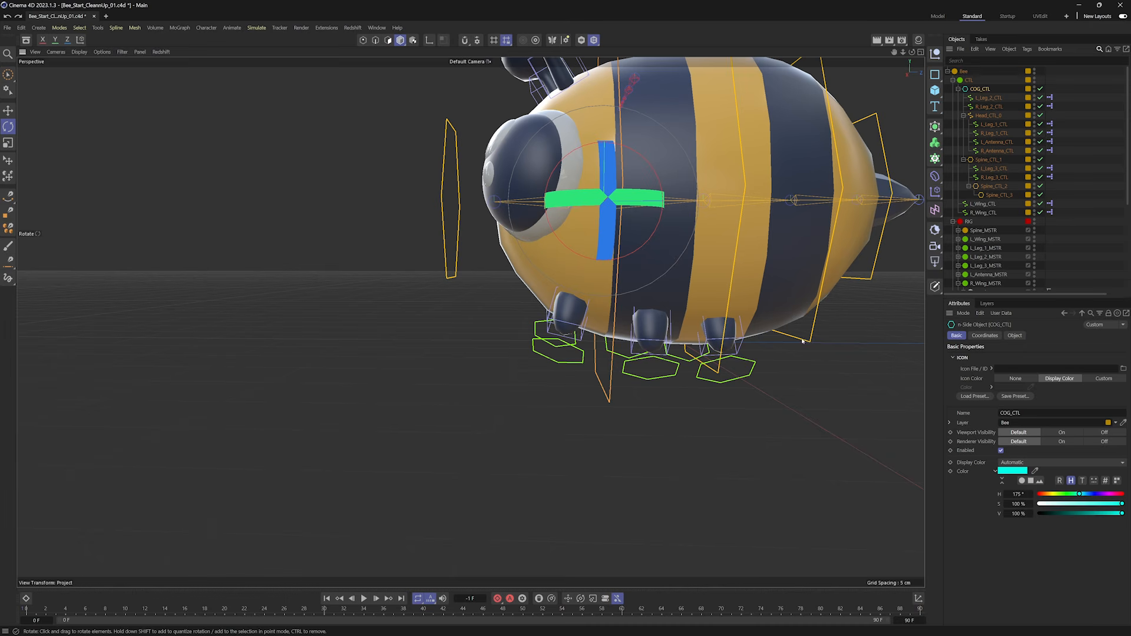
Try moving Spine_CTL_1 along the body to test the rear legs, and undo the move.
click(802, 340)
click(727, 315)
key(e)
mouse_move(737, 202)
mouse_down()
mouse_move(759, 204)
mouse_move(718, 204)
mouse_up()
key(ctrl+z)
alt+middle_drag(683, 112, 660, 245)
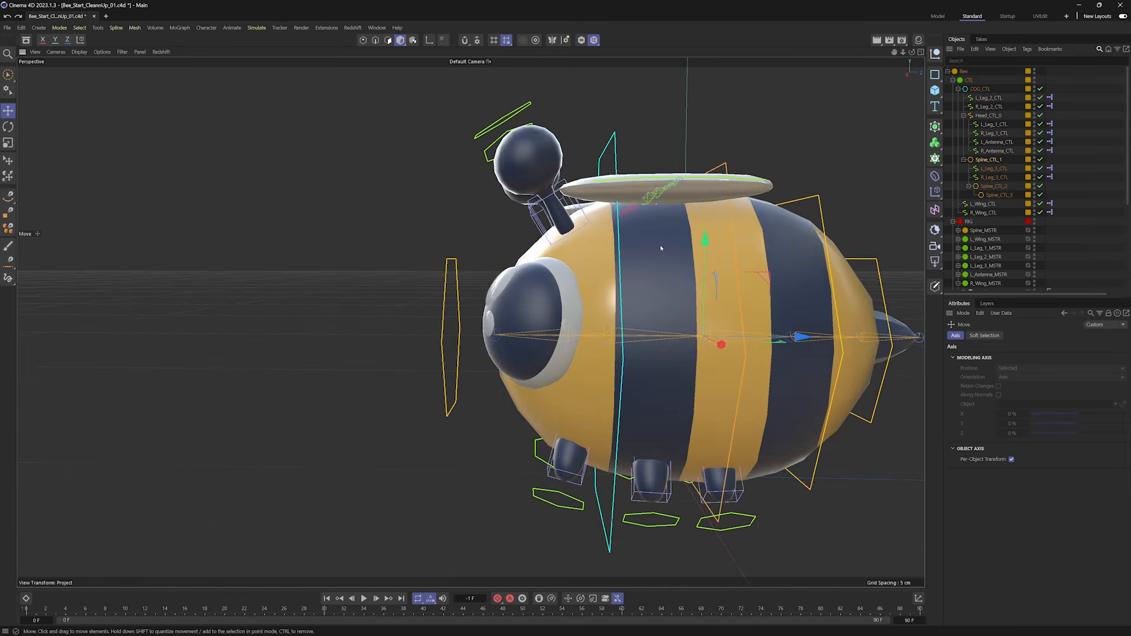
Try moving COG_CTL to check which controllers follow the body, and undo the move.
alt+drag(659, 245, 722, 250)
drag(611, 149, 652, 142)
key(ctrl+z)
click(611, 130)
key(ctrl+z)
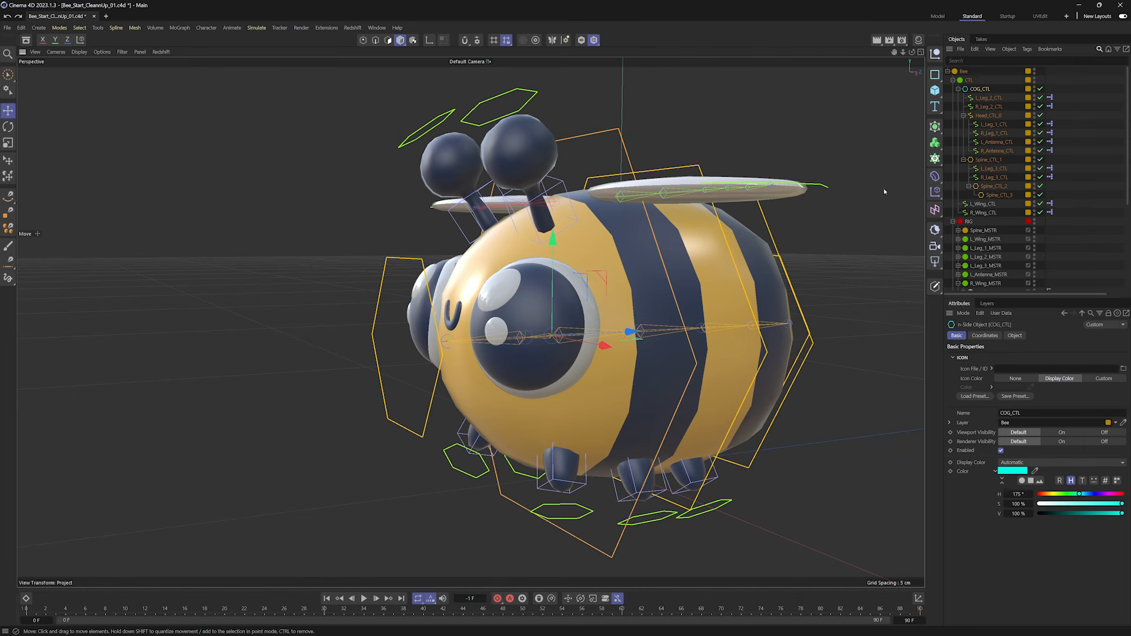
Parent the wing controllers L_Wing_CTL and R_Wing_CTL directly under COG_CTL.
click(975, 204)
shift+click(976, 212)
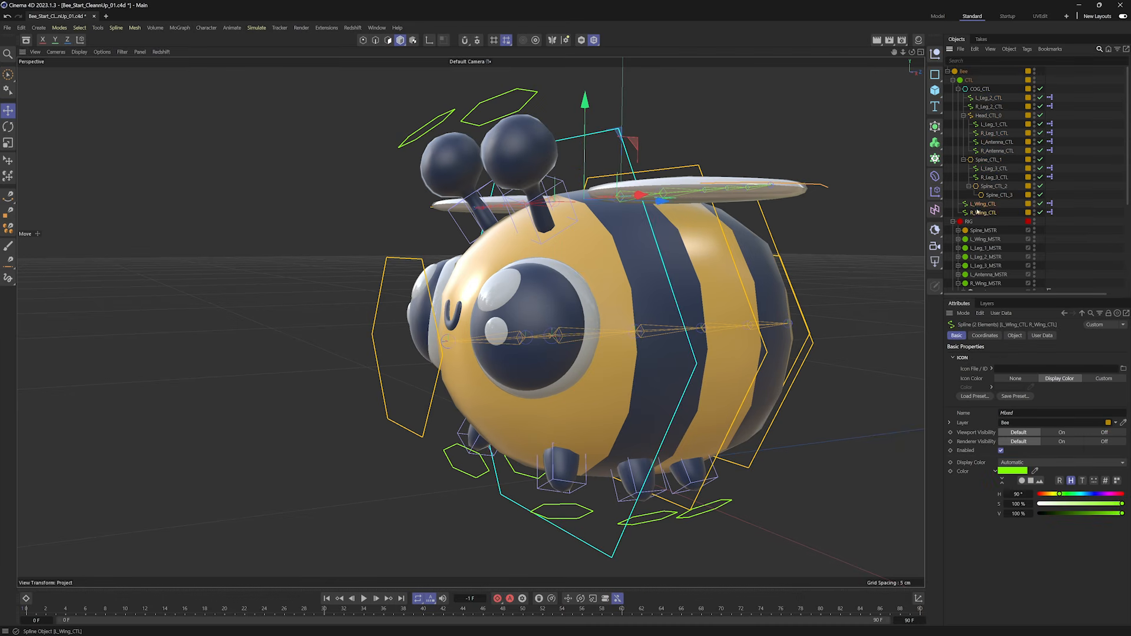
drag(976, 204, 984, 105)
Try moving the whole bee with COG_CTL, and undo the move.
scroll(740, 132, down, 5)
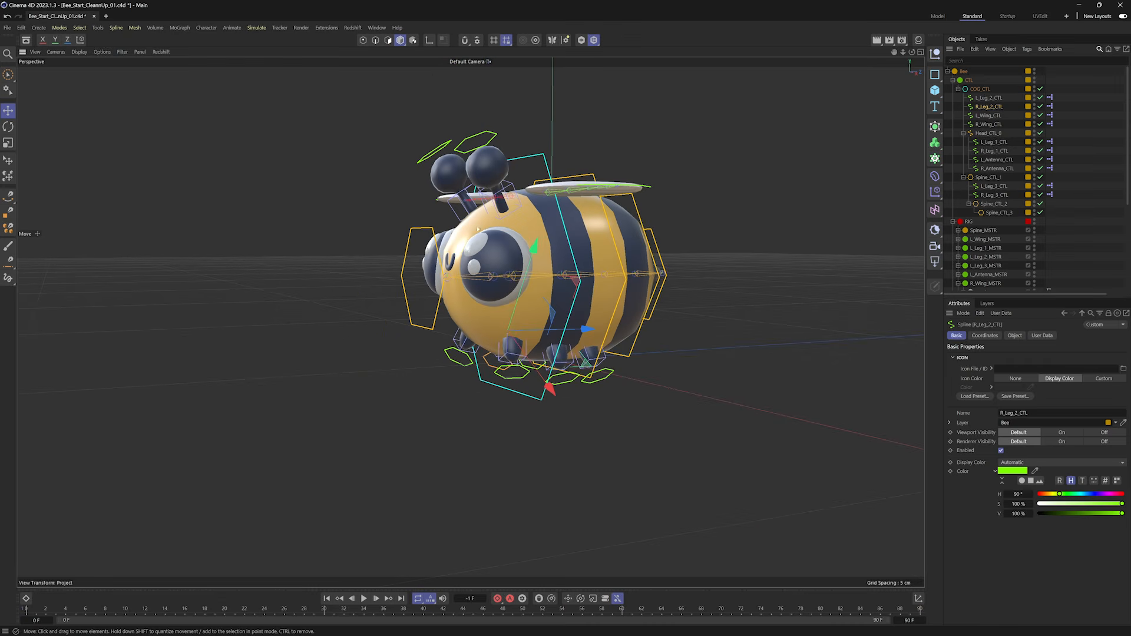
click(528, 152)
click(533, 156)
drag(587, 275, 142, 206)
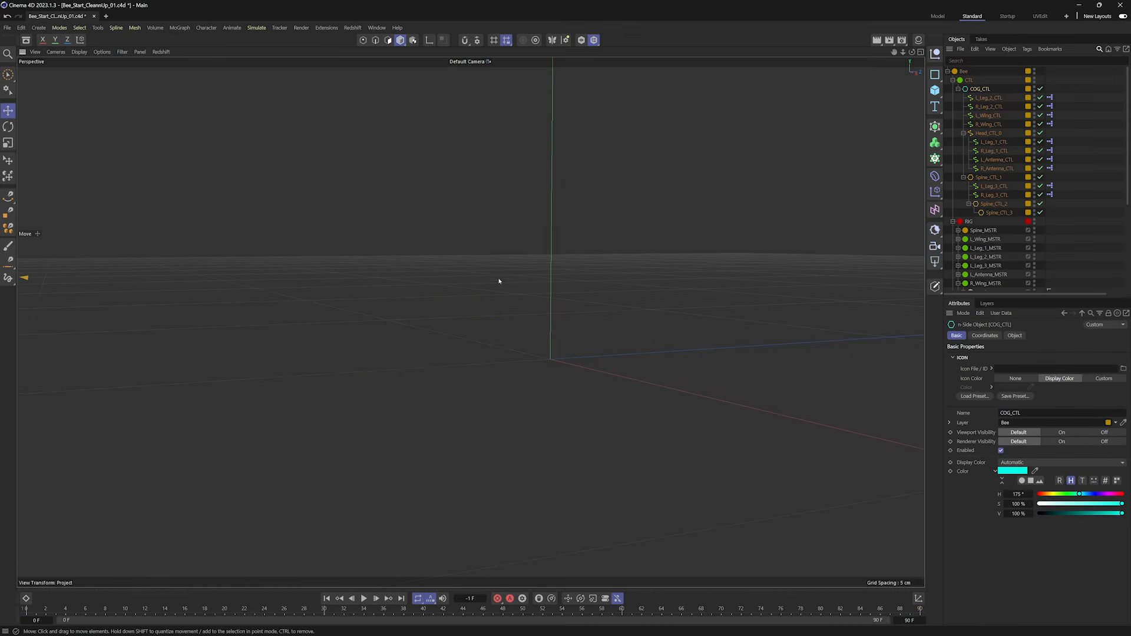
key(ctrl+z)
alt+drag(707, 424, 601, 437)
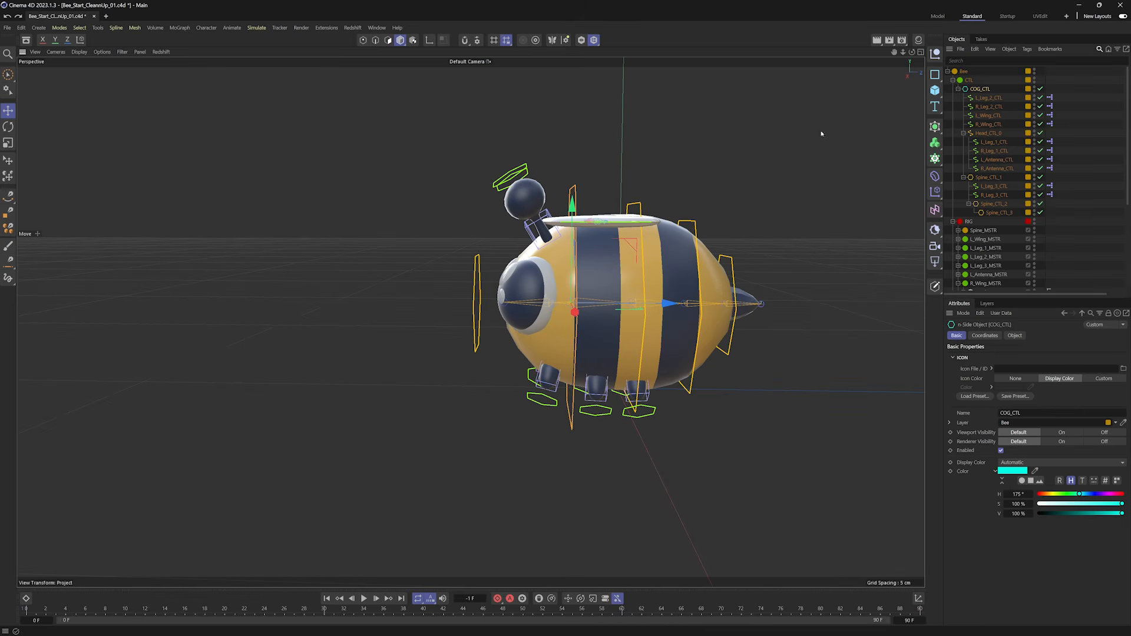
middle_click(611, 251)
middle_click(378, 245)
alt+drag(379, 245, 575, 354)
alt+drag(549, 283, 673, 370)
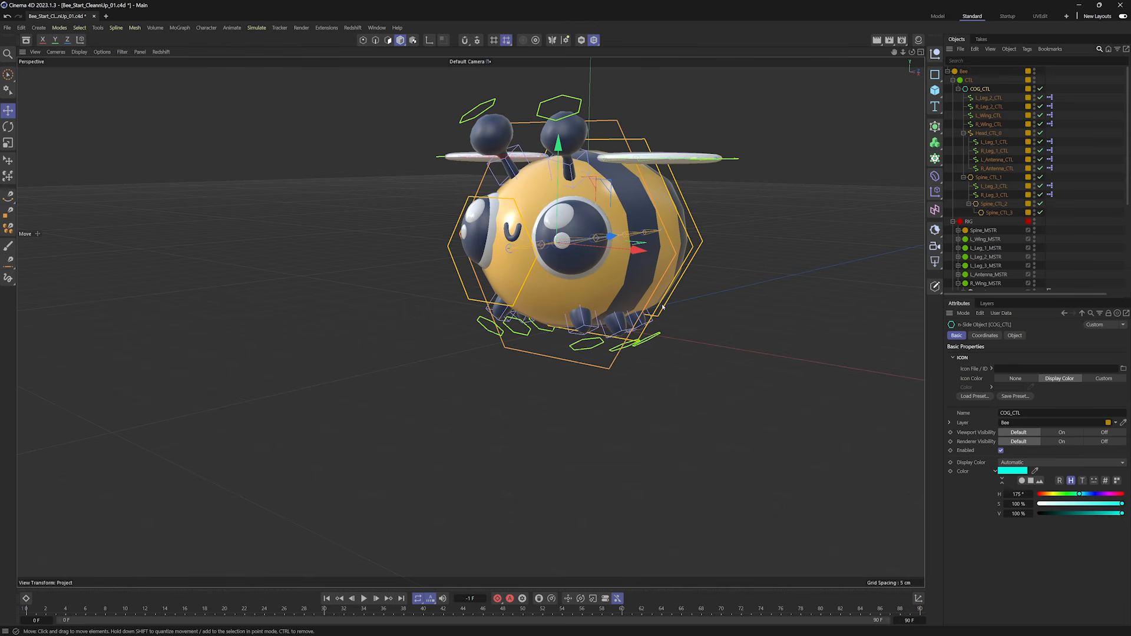
Create an n-Side spline named Master_CTL and place it inside the CTL group above COG_CTL.
click(1086, 99)
click(930, 77)
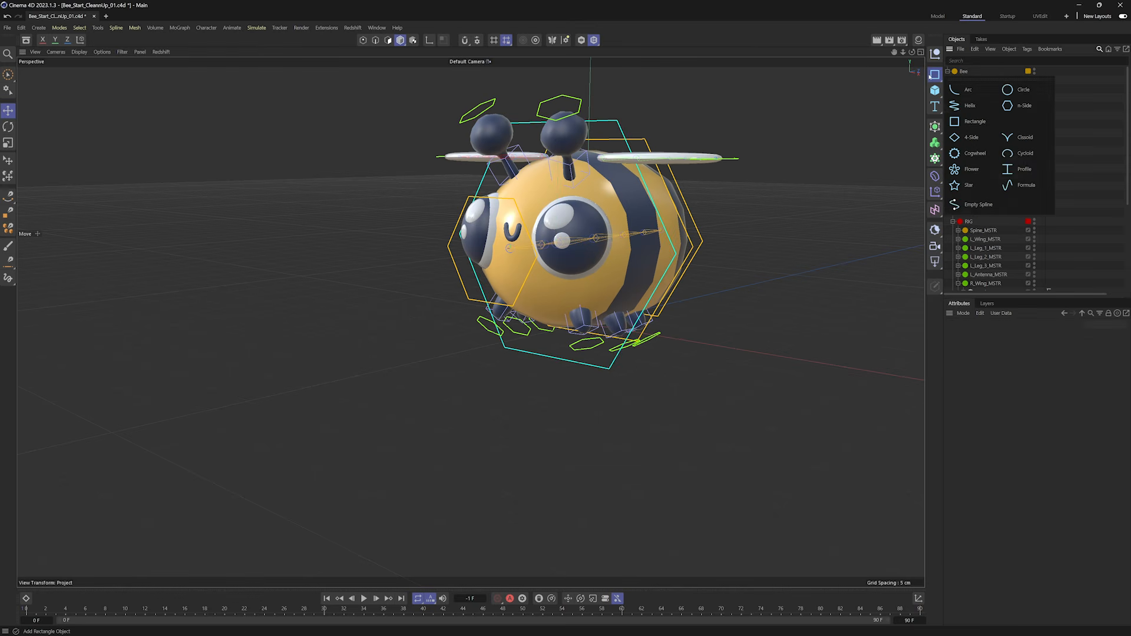
click(1012, 109)
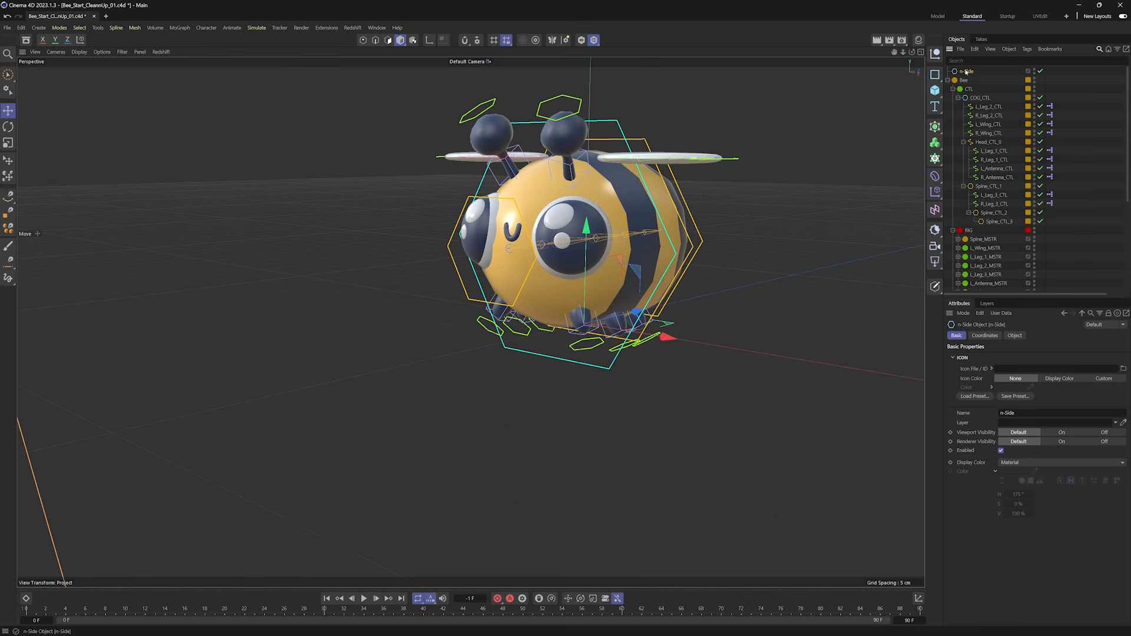
double_click(966, 72)
text(Ma)
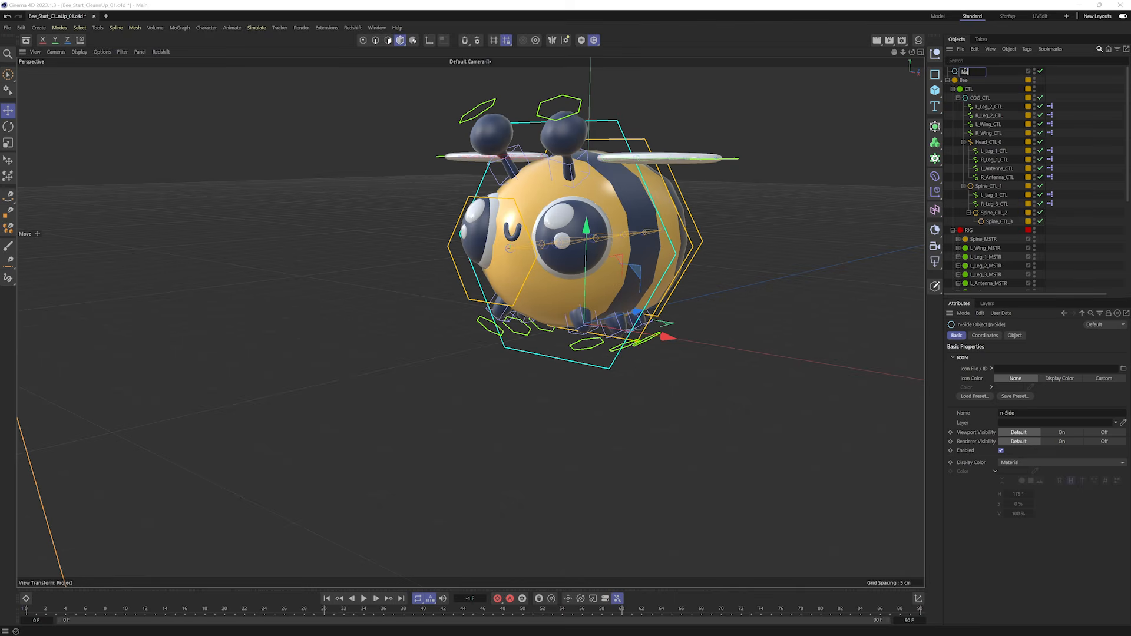
text(ster_CTL)
key(Return)
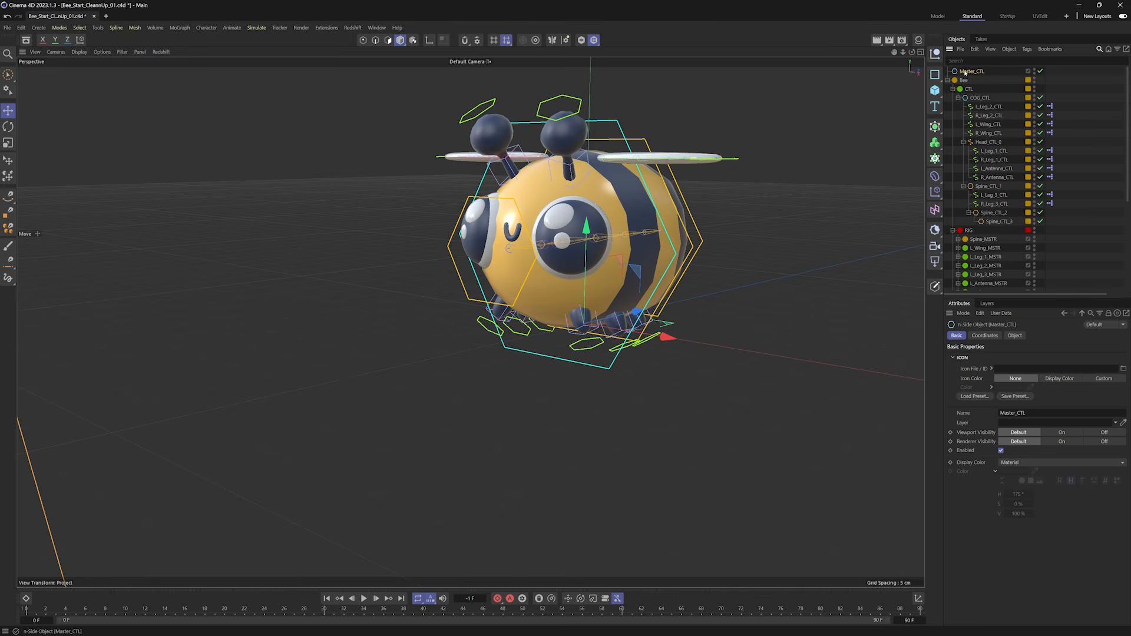
drag(968, 72, 965, 89)
click(969, 90)
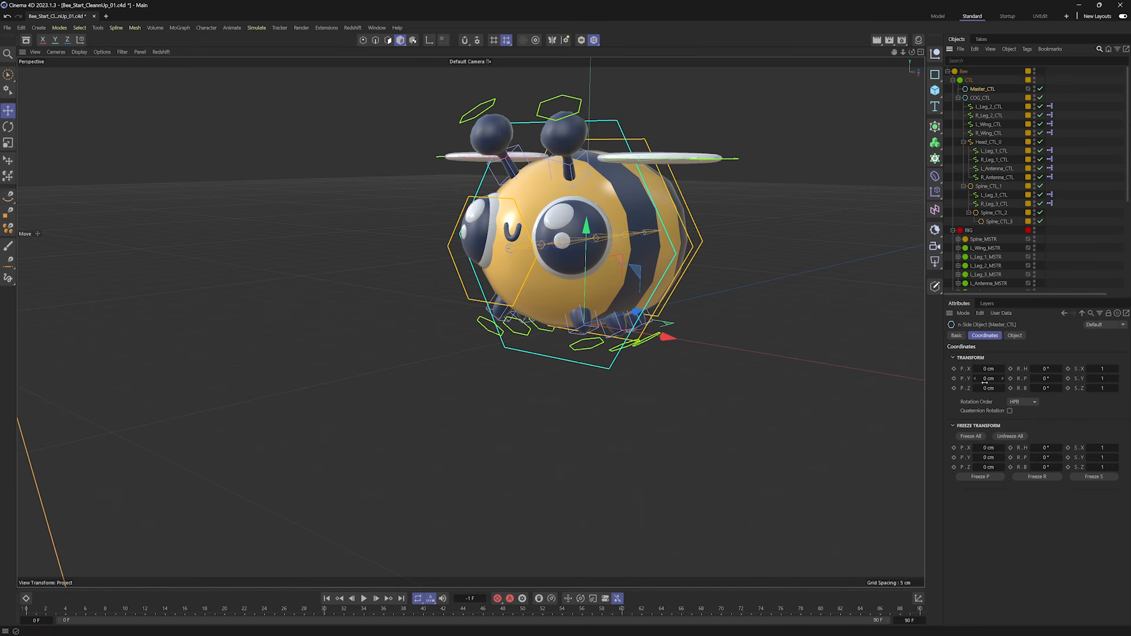
Scale Master_CTL down to a radius of about 15.3 cm and set its plane to XZ.
key(r)
key(t)
drag(727, 334, 371, 321)
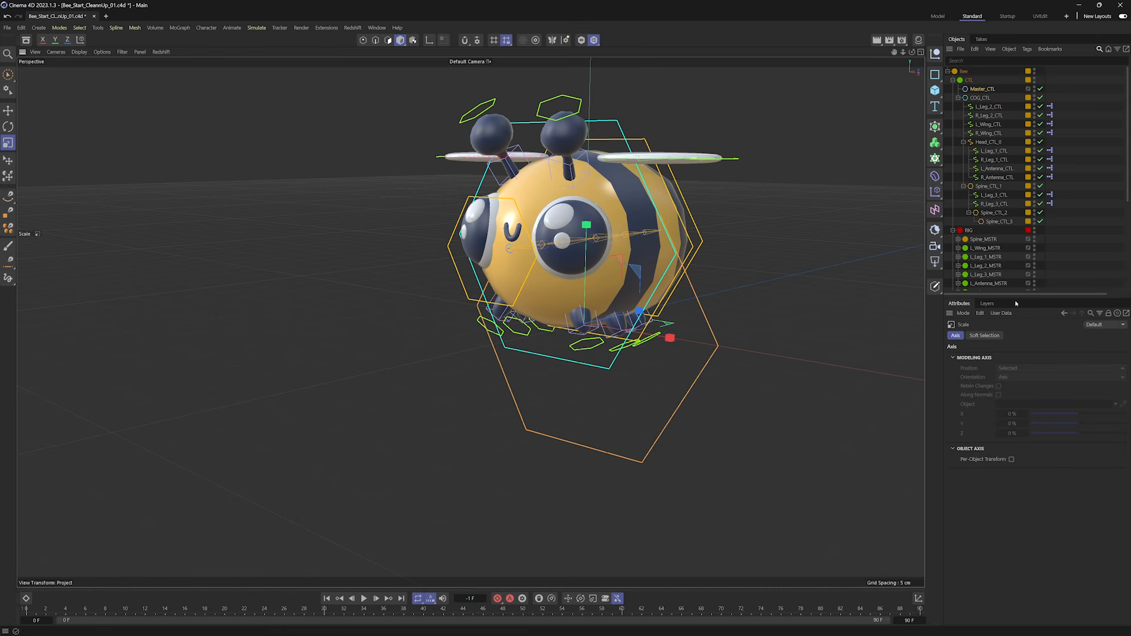
click(980, 89)
click(1014, 336)
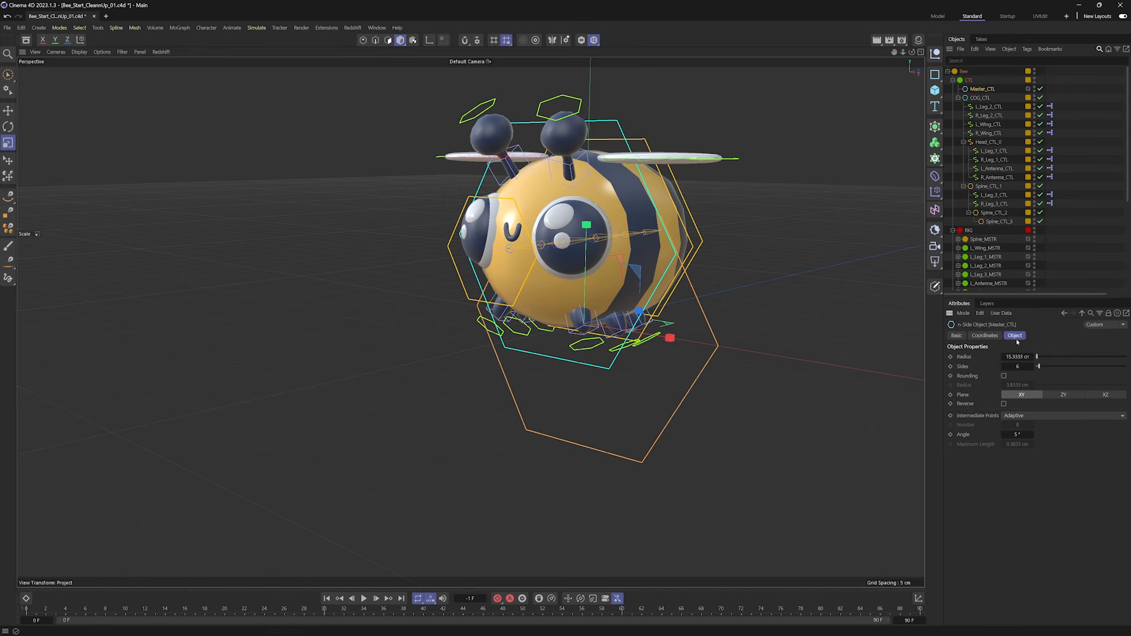
click(1067, 398)
click(1098, 397)
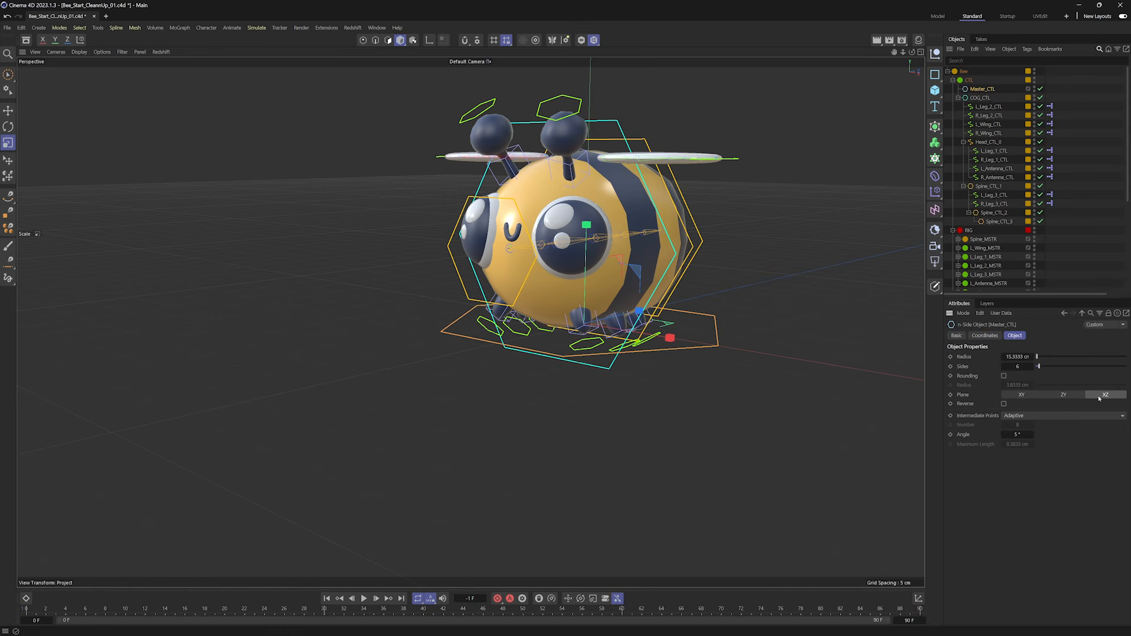
Enlarge Master_CTL around the bee to a radius of about 23 cm.
alt+middle_drag(666, 380, 728, 449)
drag(728, 450, 827, 443)
alt+drag(604, 324, 625, 350)
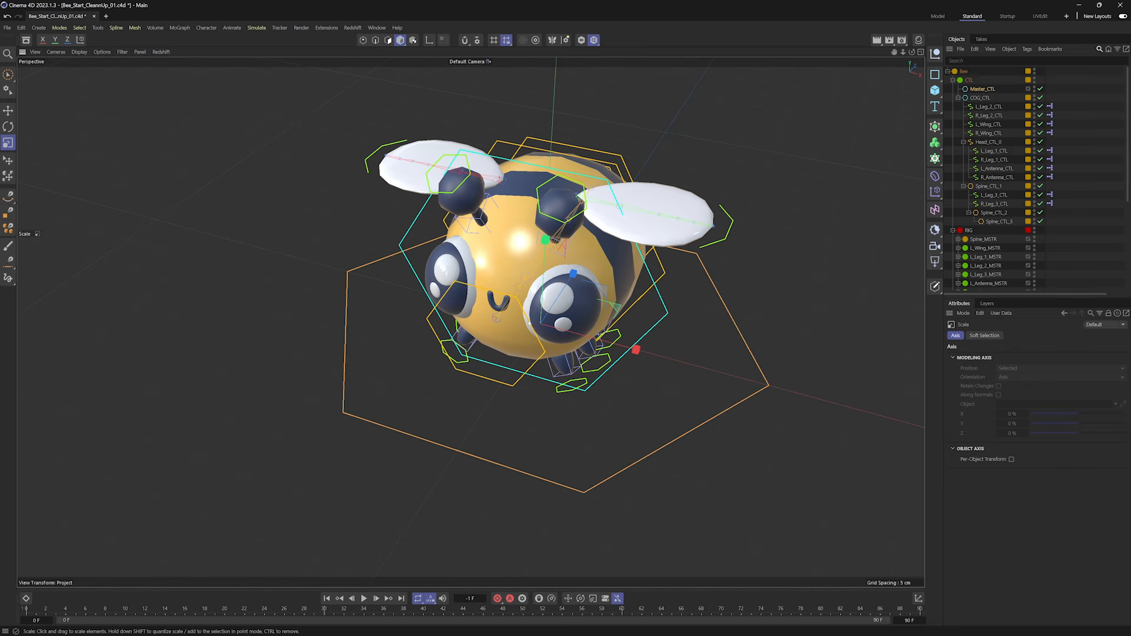
key(e)
alt+drag(639, 353, 603, 320)
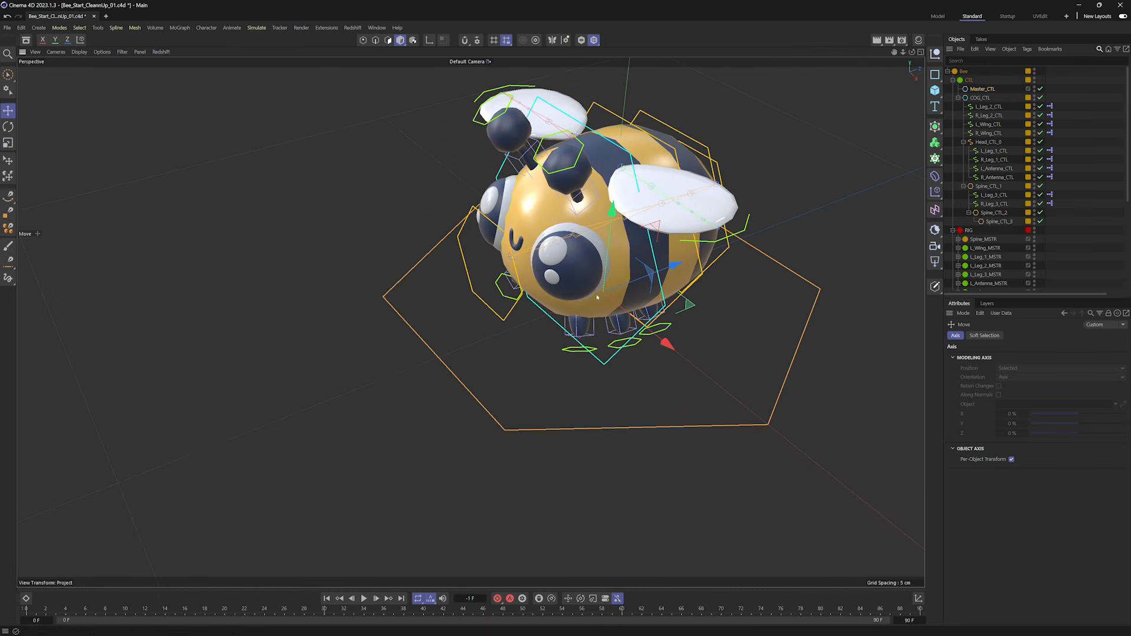
click(599, 363)
alt+drag(742, 398, 683, 364)
mouse_move(683, 364)
mouse_down()
mouse_move(317, 123)
mouse_move(679, 193)
mouse_move(685, 365)
mouse_up()
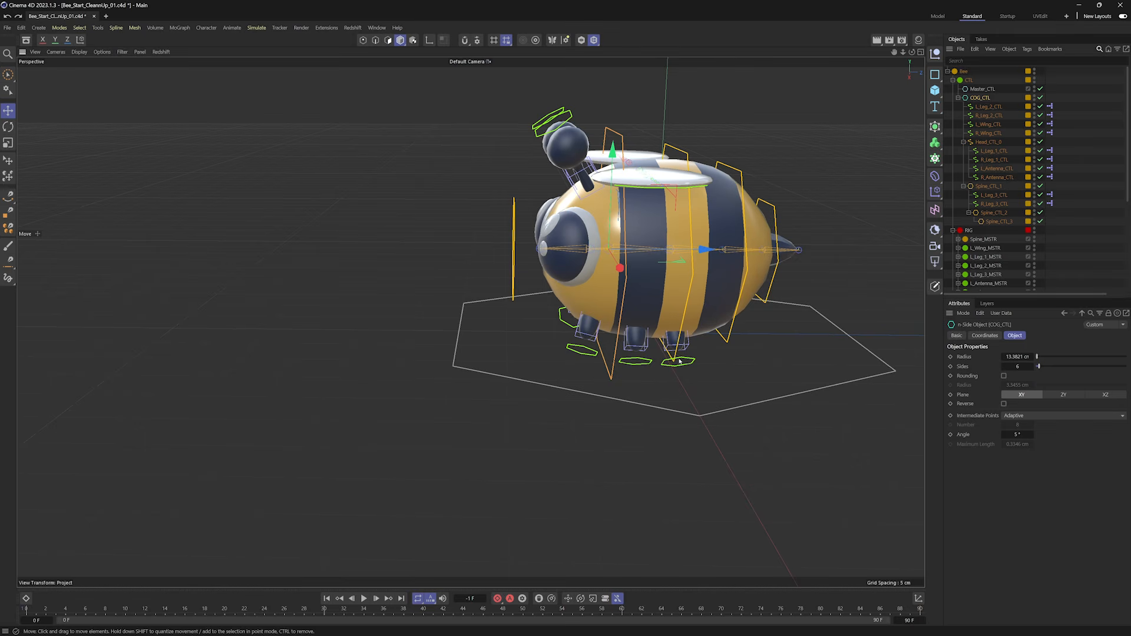
Duplicate Master_CTL, rename the copy Layout_CTL, and parent it under Master_CTL.
click(974, 89)
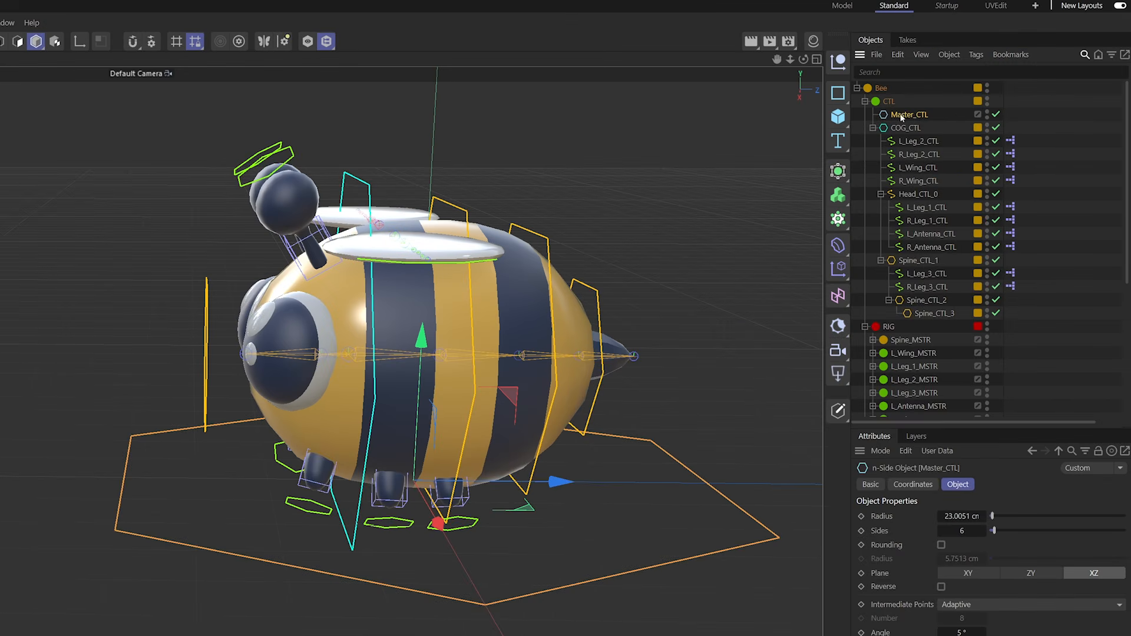
ctrl+drag(901, 118, 901, 130)
double_click(901, 129)
text(Lay)
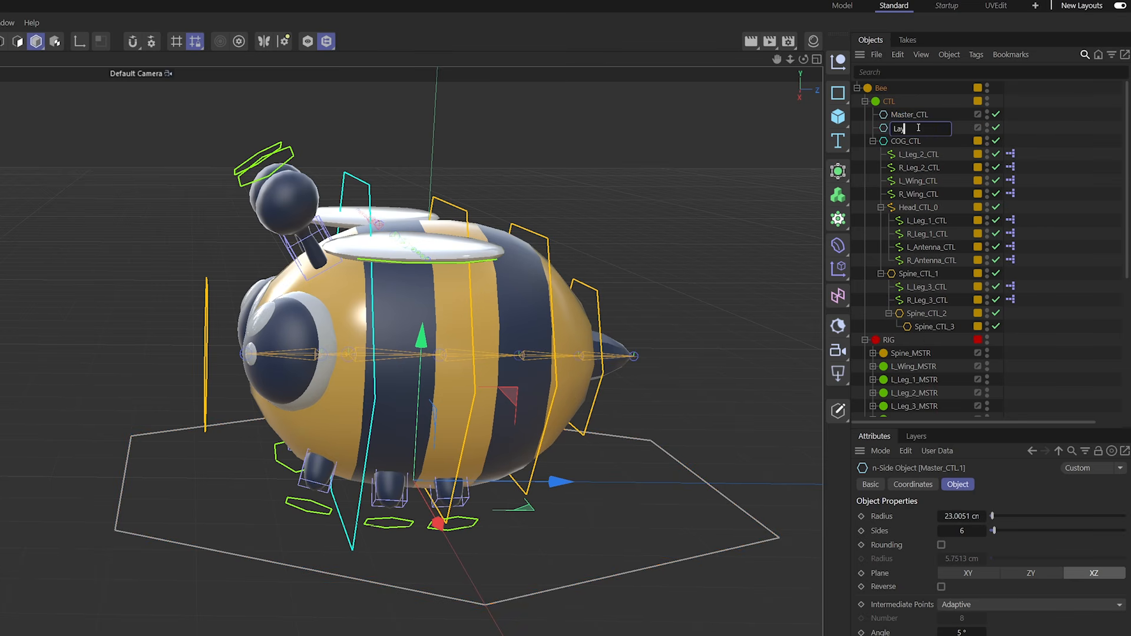
text(pi)
text(out_CTL)
key(Return)
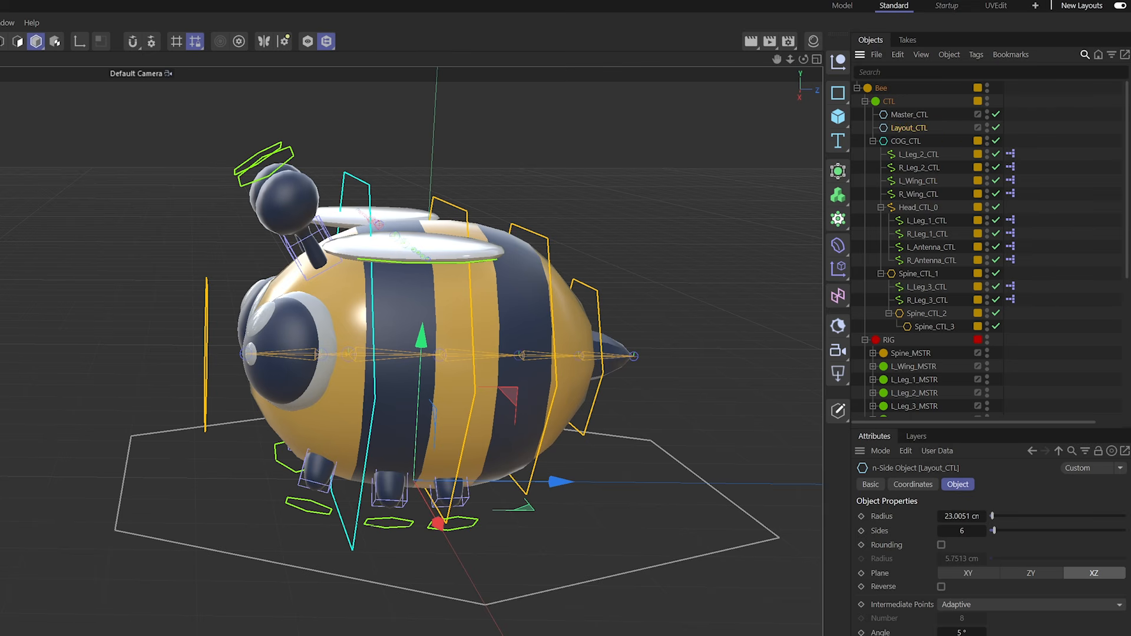
drag(895, 129, 905, 115)
Scale Layout_CTL slightly smaller and increase Master_CTL's radius to about 26.1 cm.
key(t)
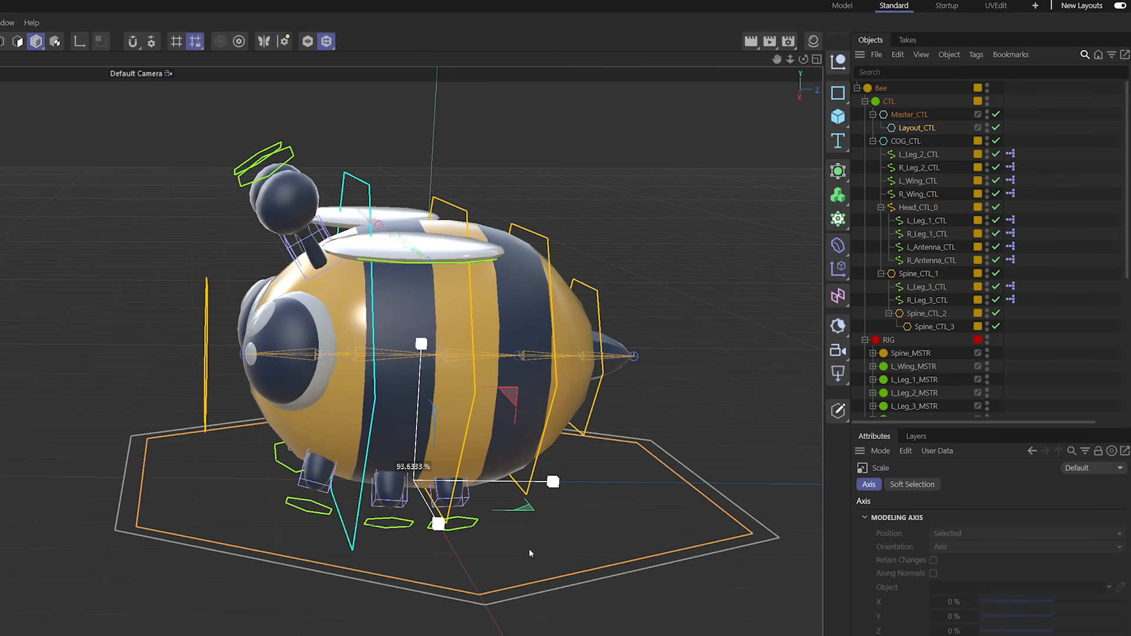
click(902, 114)
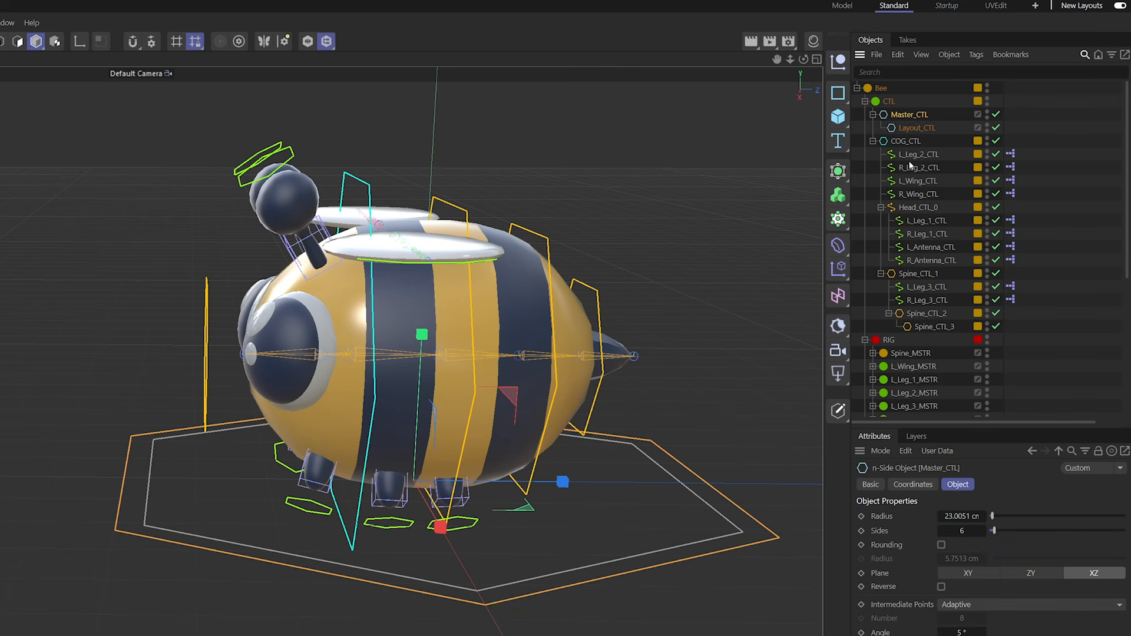
drag(960, 516, 978, 516)
alt+drag(395, 441, 484, 452)
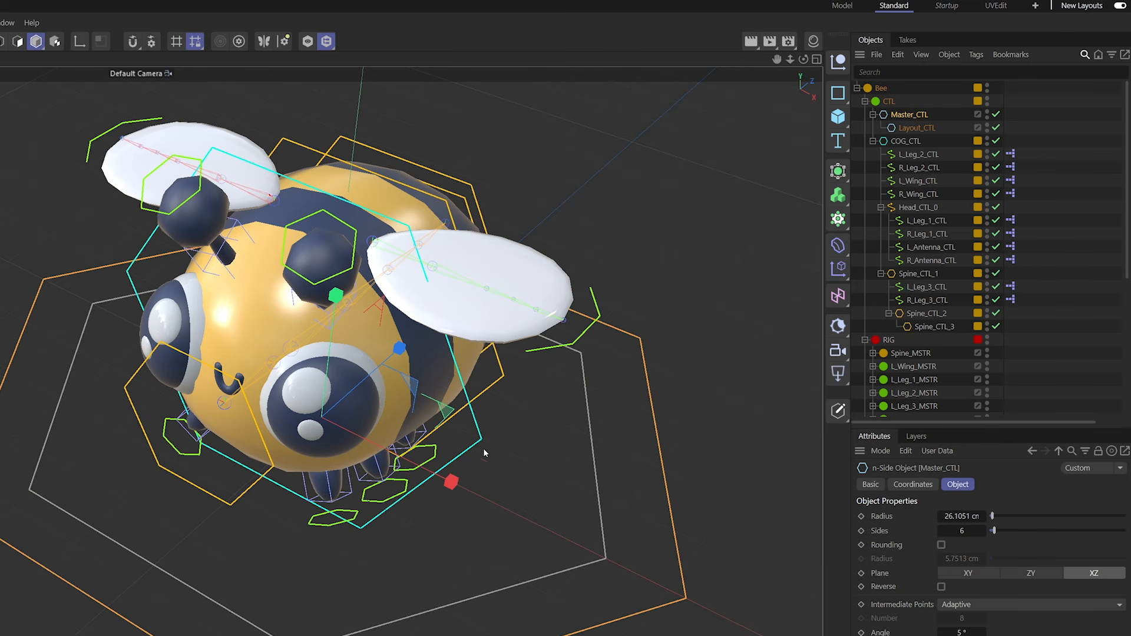
Set Master_CTL's icon color to Display Color and give it a purple display color.
click(870, 484)
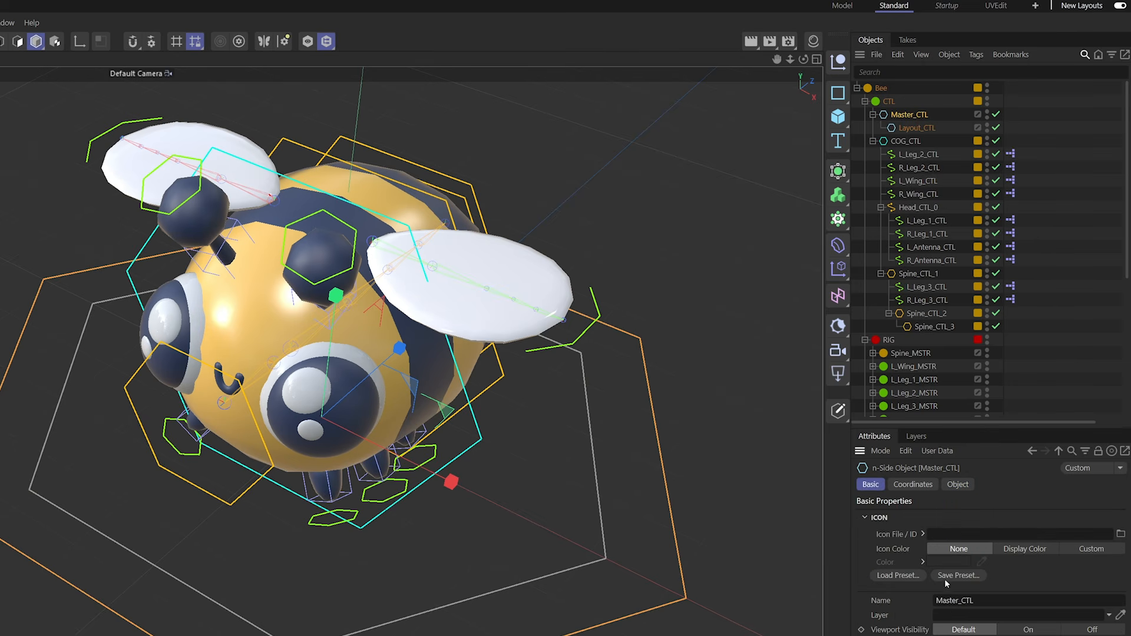
click(1005, 549)
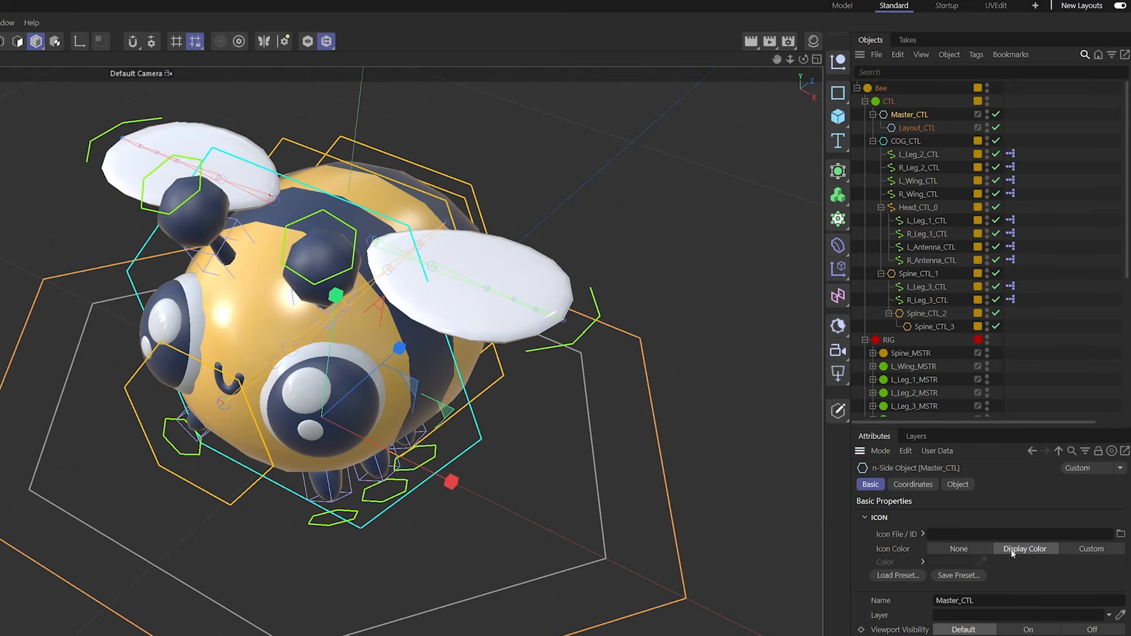
click(886, 550)
alt+middle_drag(377, 480, 379, 535)
alt+drag(378, 535, 347, 511)
Set Layout_CTL's icon color to Display Color and give it an orange display color.
click(901, 129)
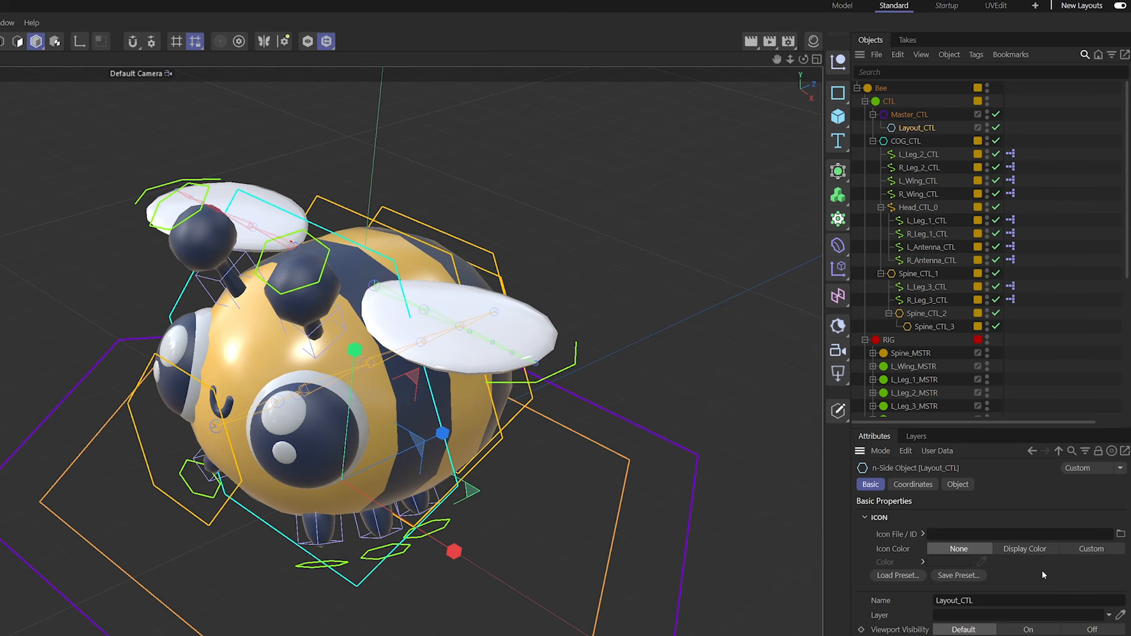
click(1020, 549)
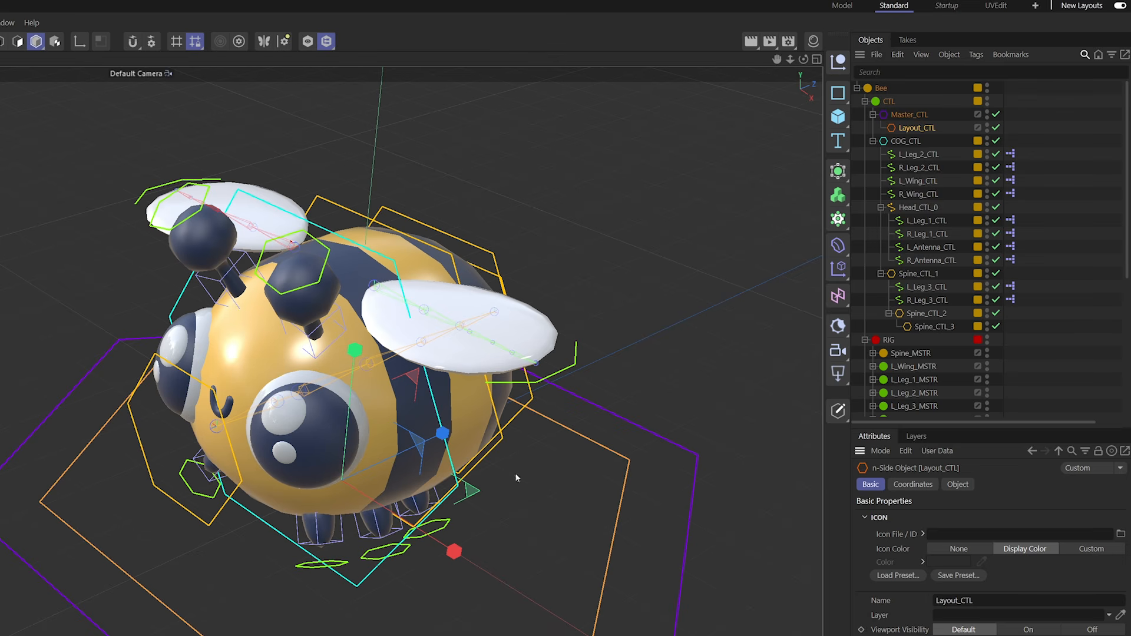
Parent COG_CTL under Layout_CTL, and freeze all coordinates of the whole controller hierarchy from Master_CTL to Spine_CTL_3.
alt+middle_drag(515, 474, 496, 515)
drag(904, 140, 909, 136)
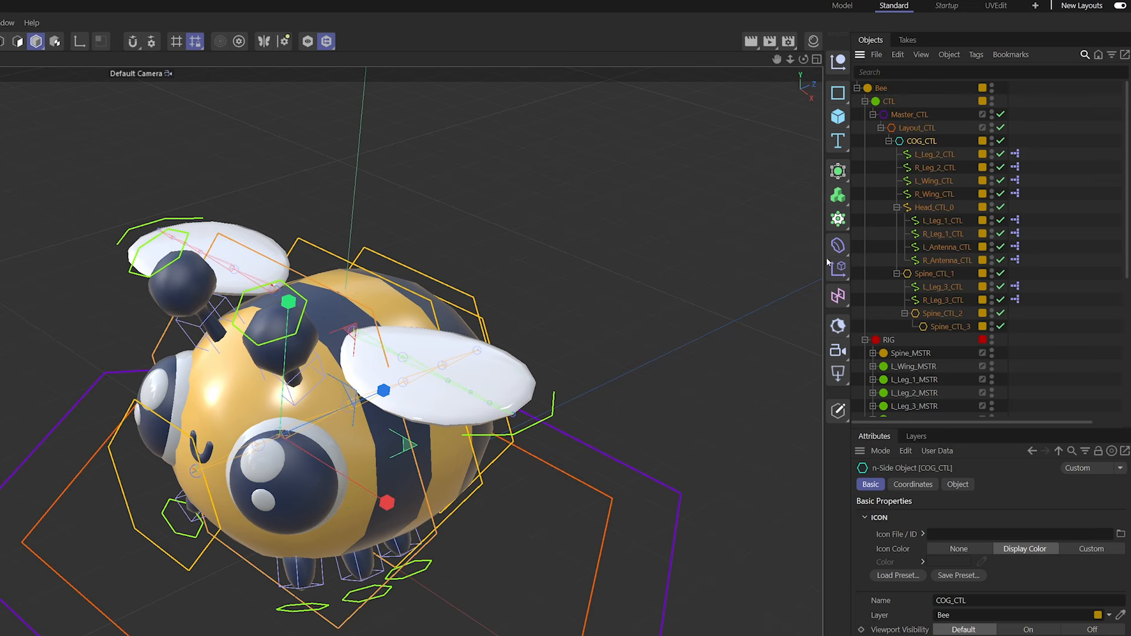
click(942, 326)
shift+click(907, 116)
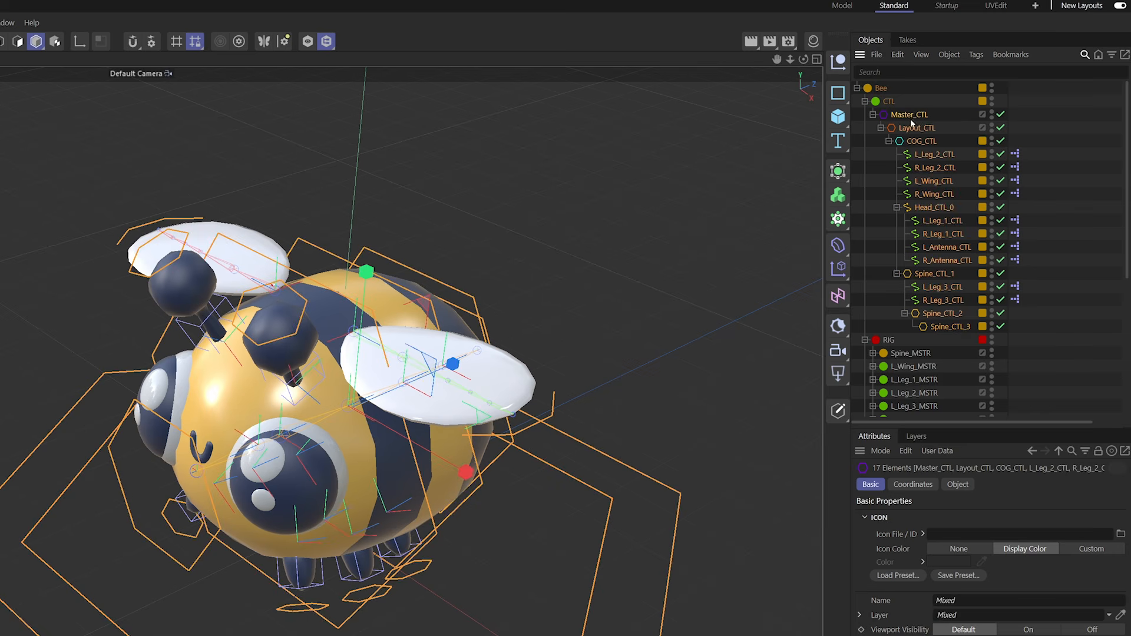
click(913, 484)
click(890, 633)
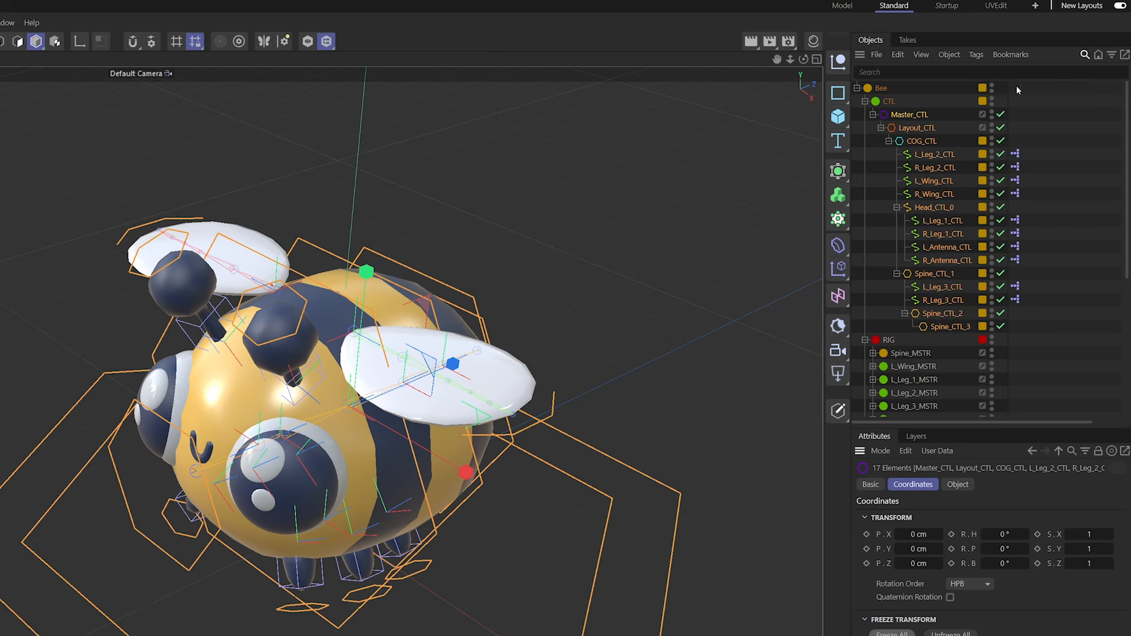
click(1054, 185)
Give all right-side controllers, R_Leg_1 to R_Leg_3, R_Wing and R_Antenna, a red display color.
click(935, 167)
ctrl+click(934, 194)
ctrl+click(943, 234)
ctrl+click(946, 260)
ctrl+click(941, 300)
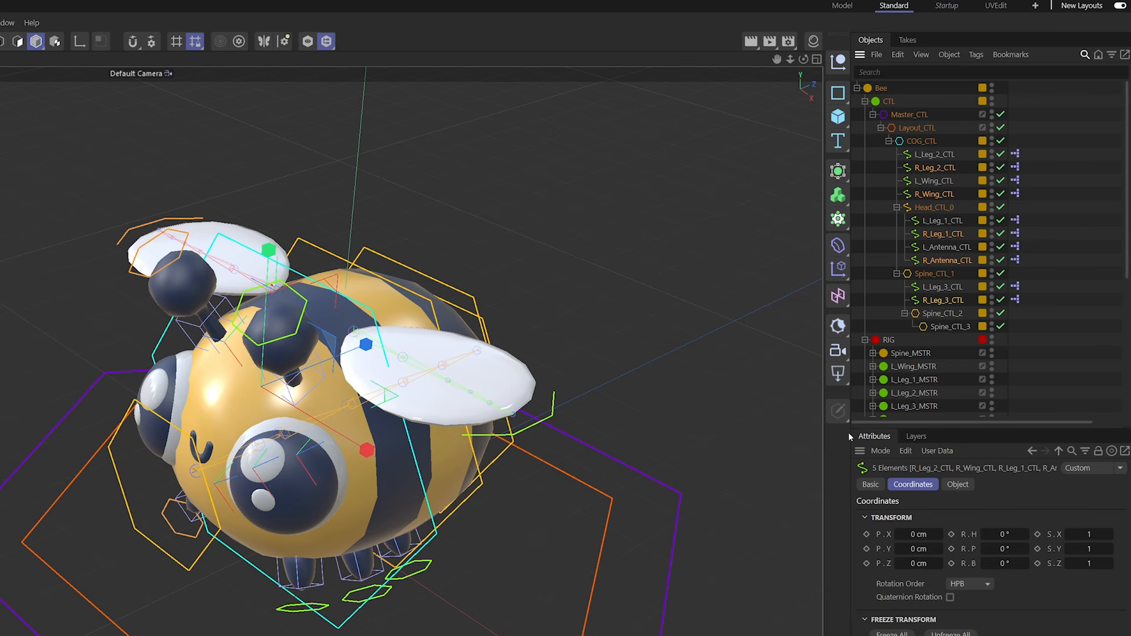
click(870, 484)
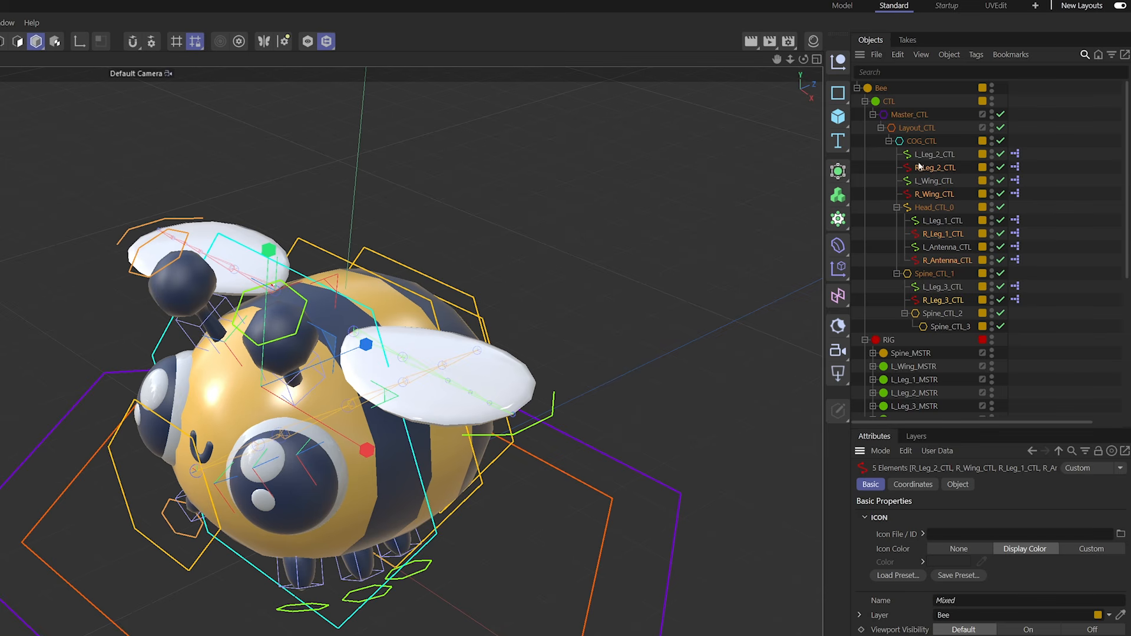
click(669, 256)
alt+drag(240, 449, 333, 399)
alt+middle_drag(331, 432, 478, 400)
alt+drag(478, 404, 287, 441)
alt+middle_drag(286, 443, 220, 444)
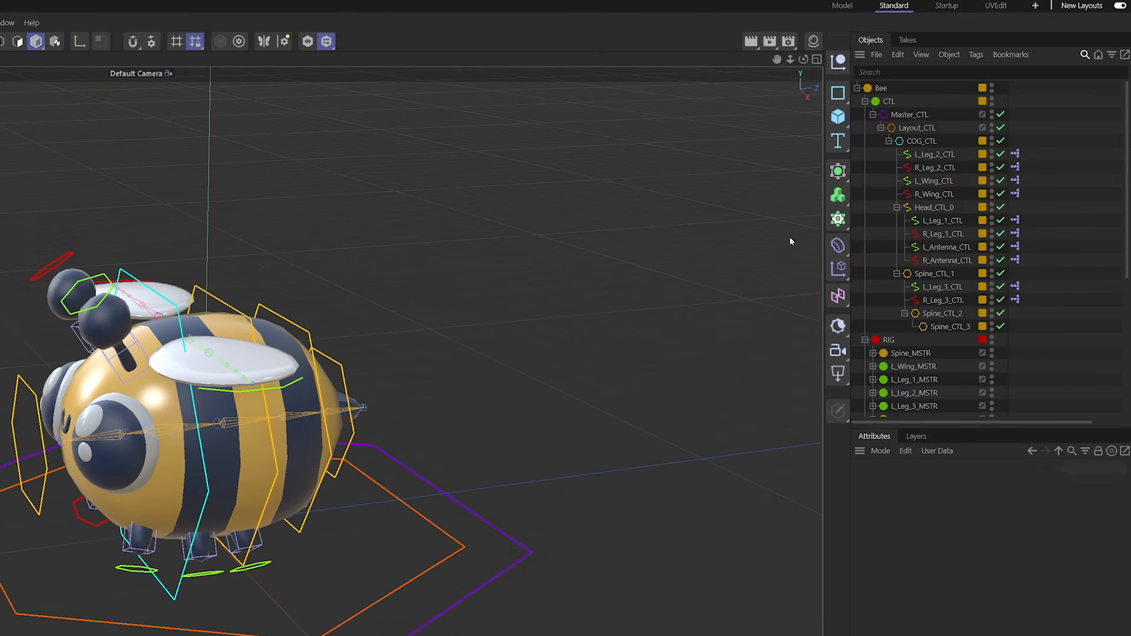
Add Layout_CTL and Master_CTL to the Bee layer and hide that layer in the viewport.
click(982, 127)
click(983, 114)
click(911, 436)
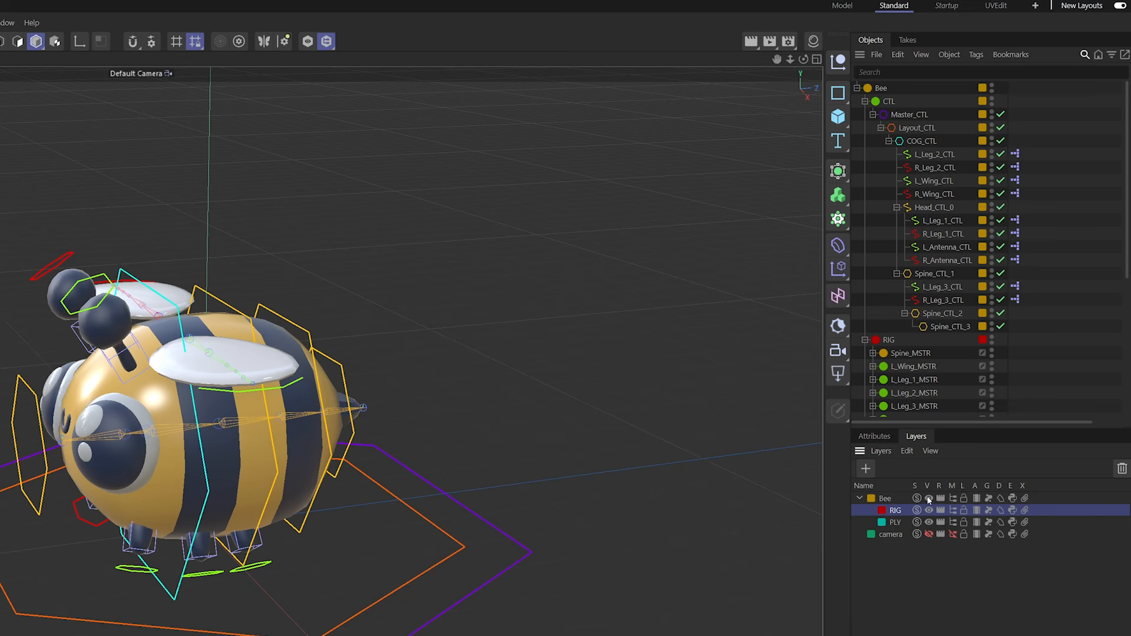
click(929, 499)
click(928, 498)
click(928, 498)
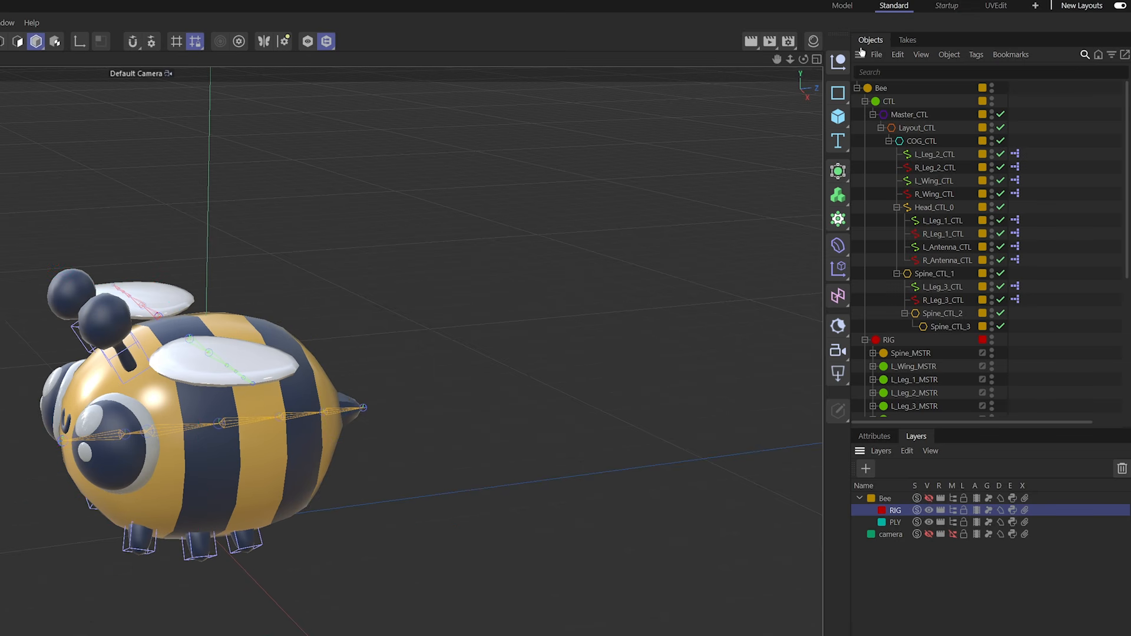
Collapse the CTL group and expand the leg, antenna and wing MSTR groups under RIG down to their CNST nulls.
click(865, 101)
click(866, 115)
click(865, 115)
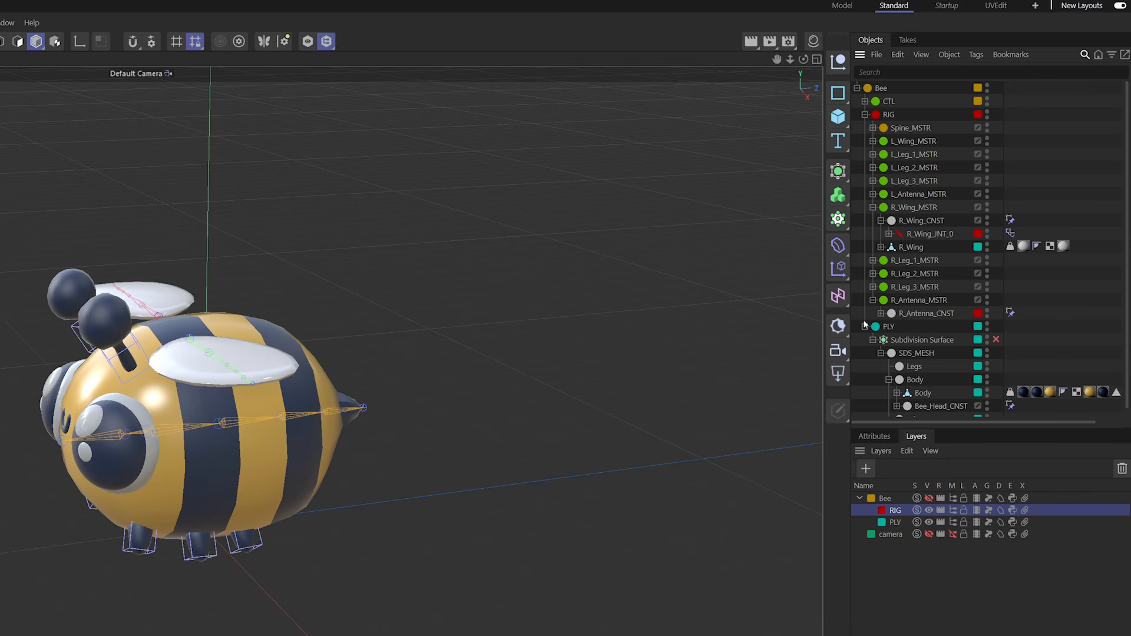
click(881, 313)
click(880, 313)
click(872, 287)
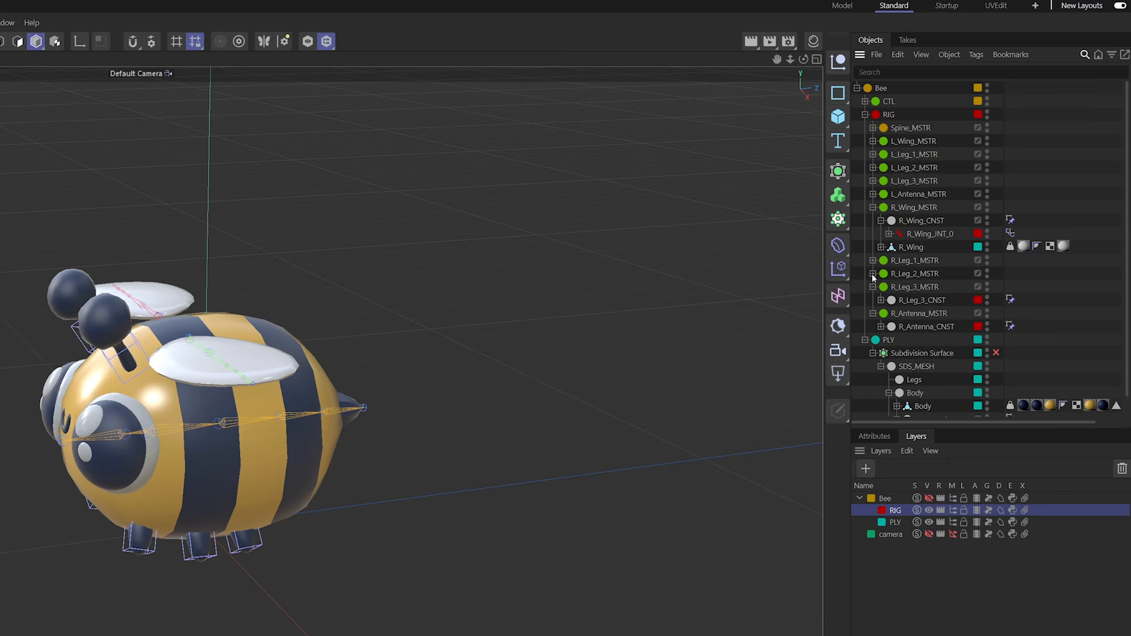
click(872, 273)
click(873, 260)
click(881, 221)
click(872, 193)
click(873, 181)
click(872, 167)
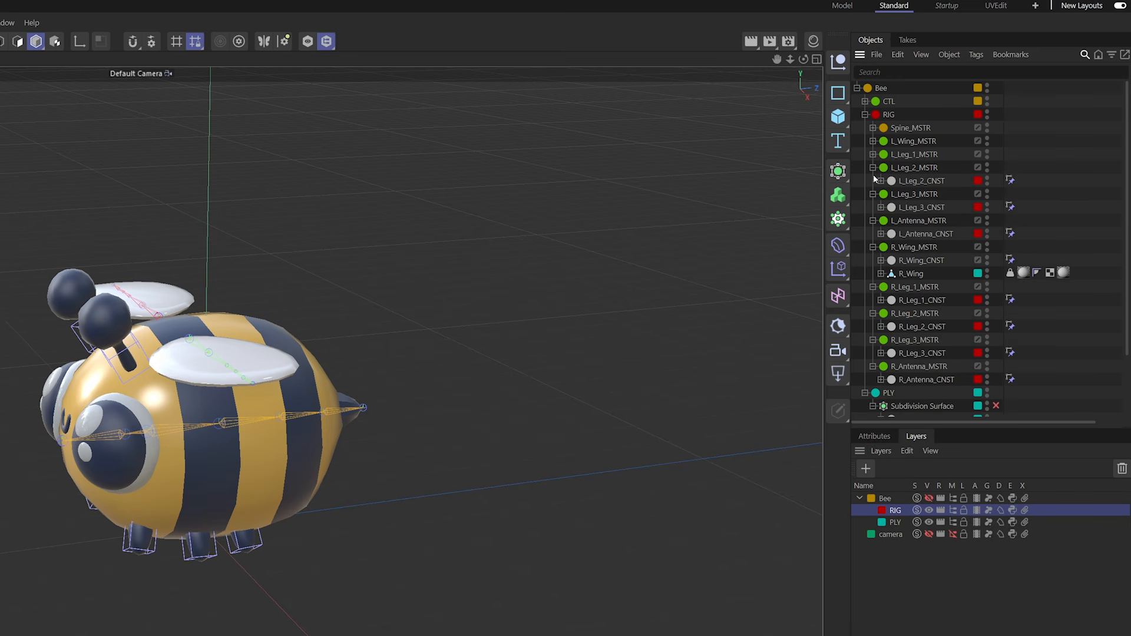
click(872, 155)
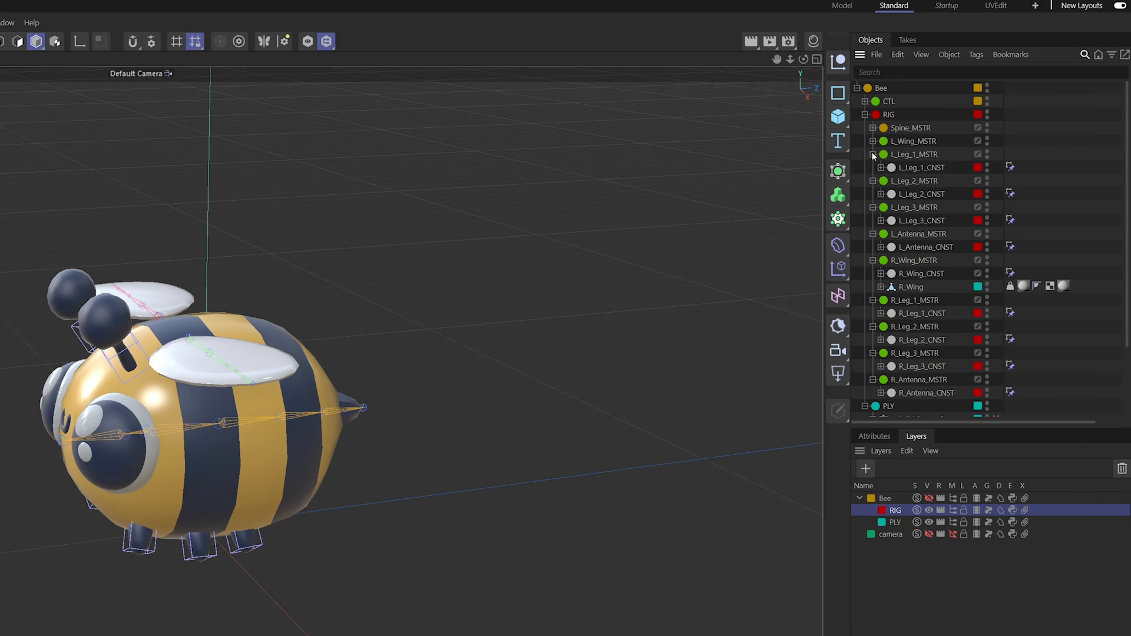
click(872, 140)
Move the left limb CNST nulls and the right wing and leg CNST nulls out of RIG into SDS_MESH.
click(912, 154)
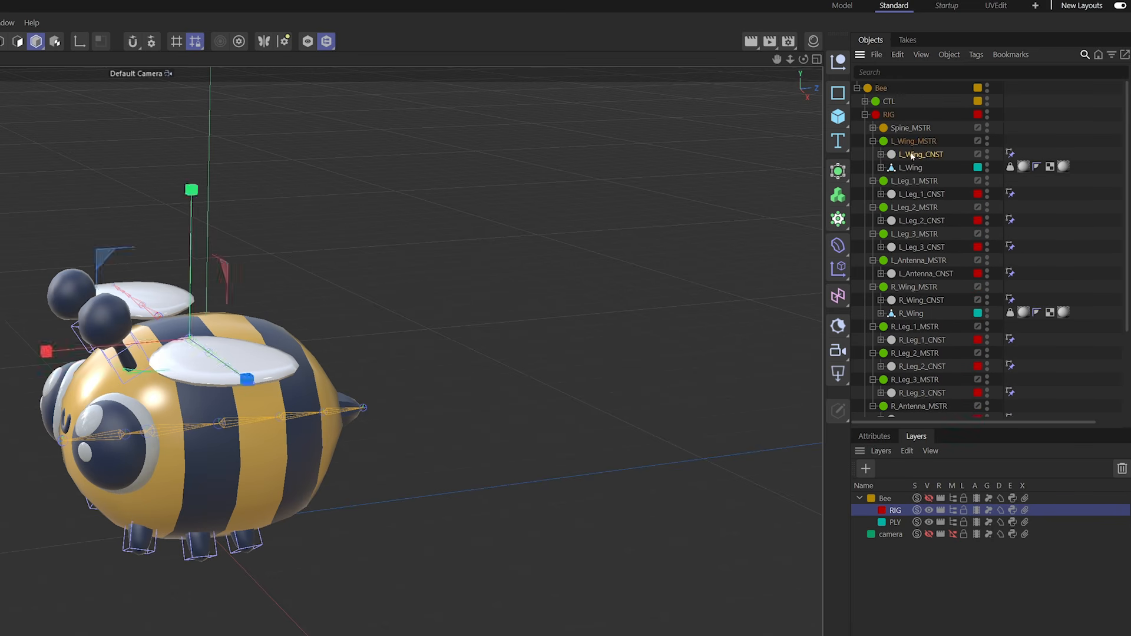
ctrl+click(924, 194)
ctrl+click(922, 220)
ctrl+click(921, 248)
ctrl+click(924, 275)
ctrl+click(918, 299)
ctrl+click(922, 340)
ctrl+click(920, 367)
ctrl+click(921, 393)
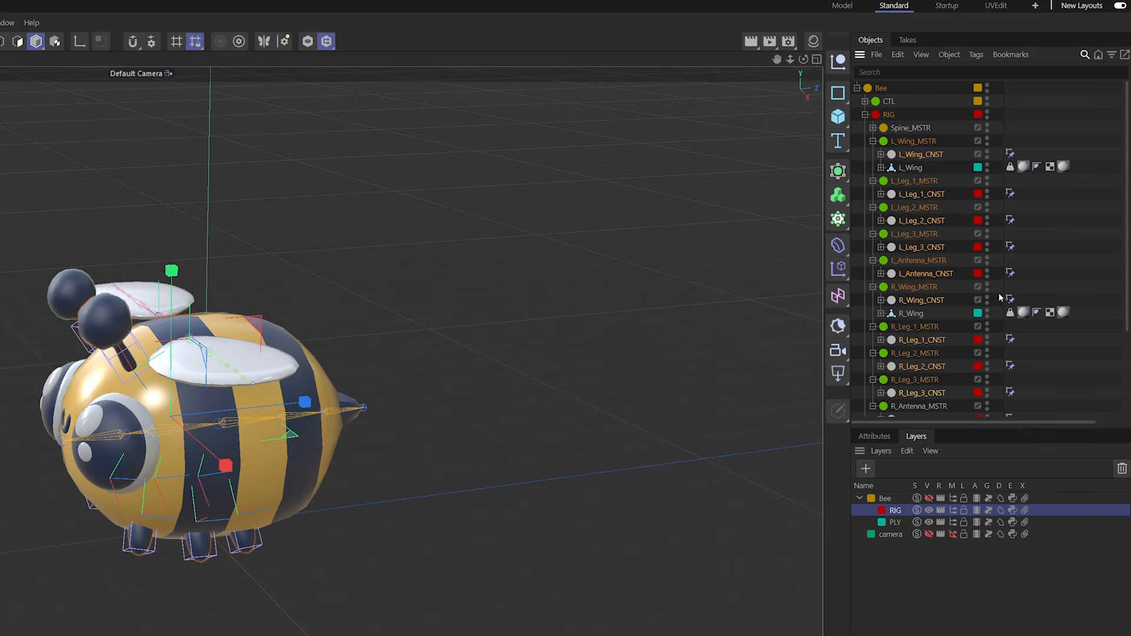
scroll(889, 236, down, 4)
drag(908, 284, 914, 353)
Parent the left and right leg CNST nulls under the Legs group in SDS_MESH.
click(904, 252)
shift+click(921, 278)
drag(920, 284, 907, 361)
click(922, 279)
shift+click(918, 305)
mouse_move(918, 305)
mouse_down()
mouse_move(911, 322)
mouse_move(900, 316)
mouse_up()
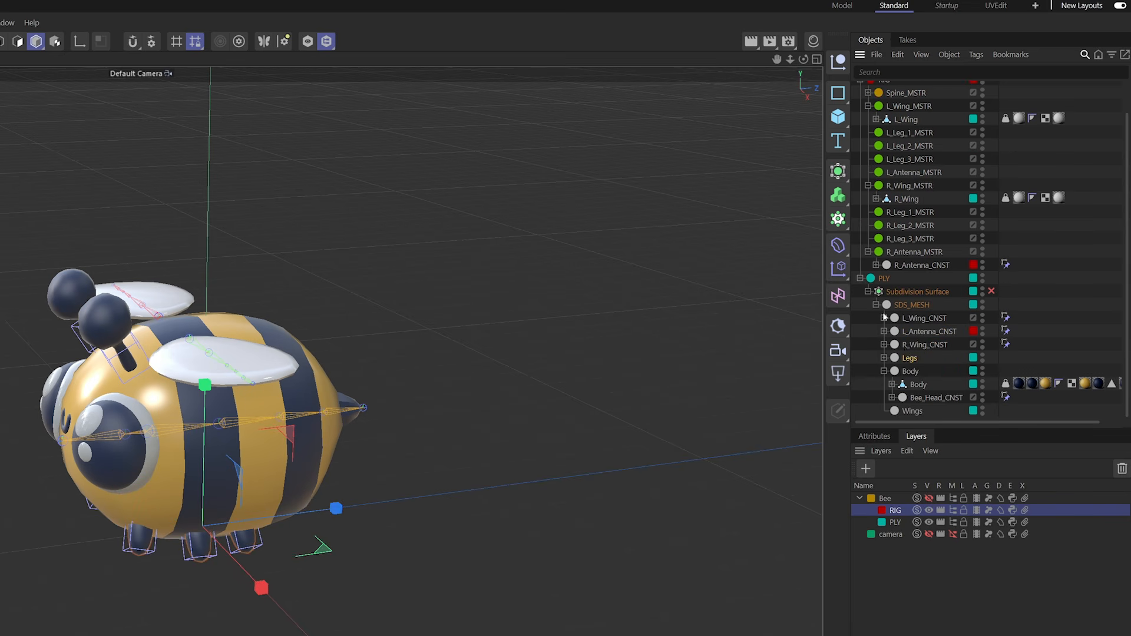
Parent L_Wing_CNST and R_Wing_CNST under the Wings group in SDS_MESH.
click(912, 347)
scroll(1001, 282, right, 1)
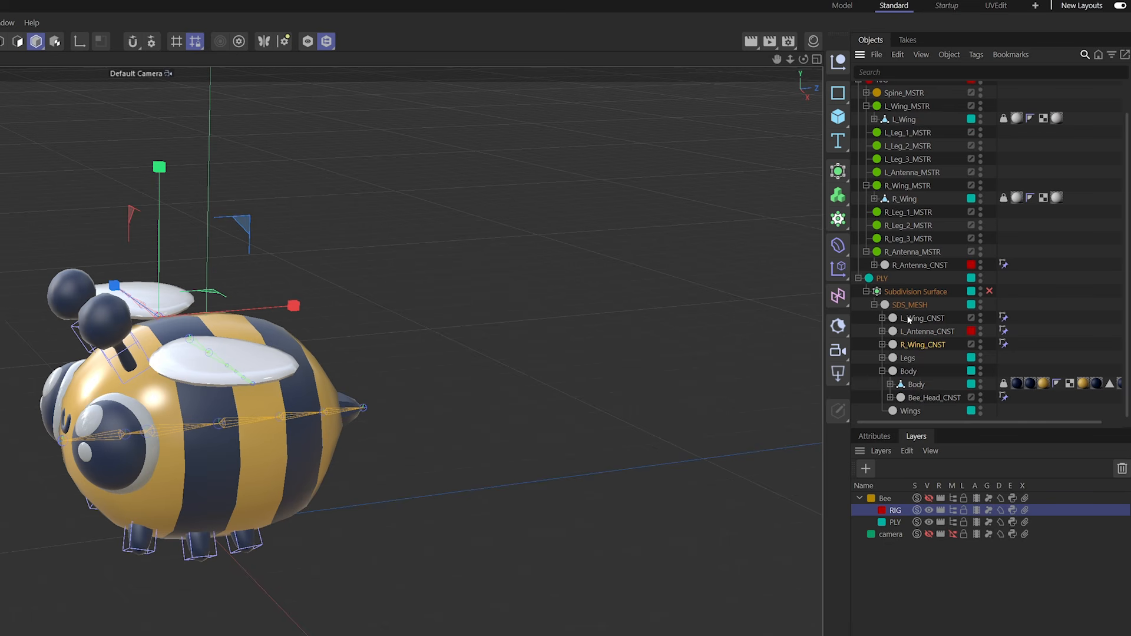
ctrl+click(909, 319)
drag(907, 349, 908, 411)
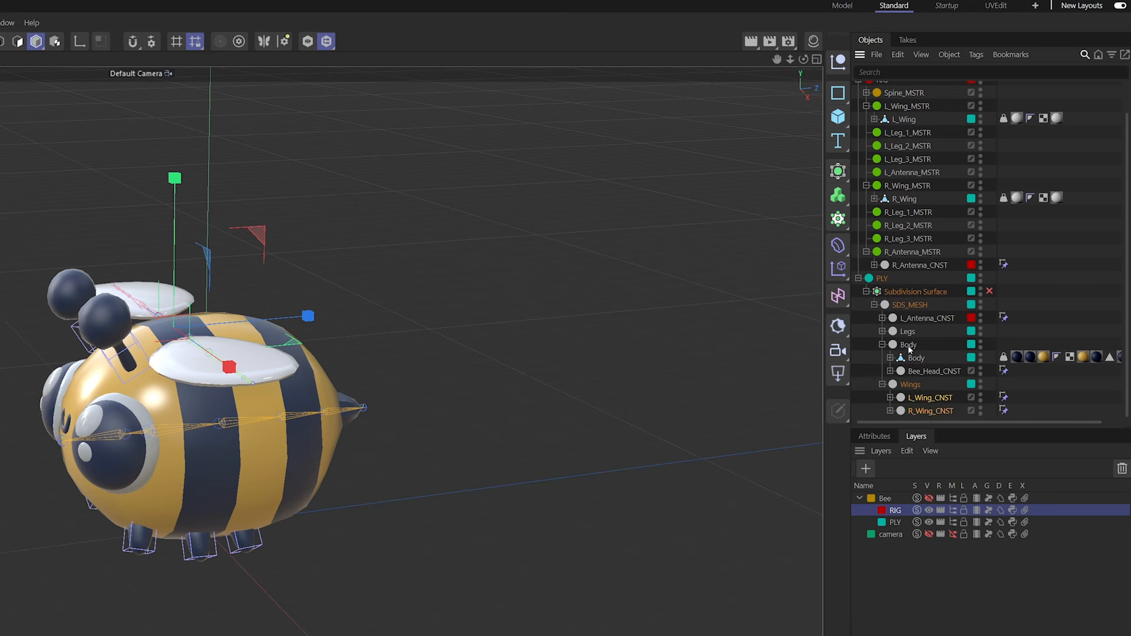
Move L_Antenna_CNST and R_Antenna_CNST into the Body group, and collapse both wing MSTR groups.
drag(916, 320, 920, 365)
alt+drag(472, 193, 301, 354)
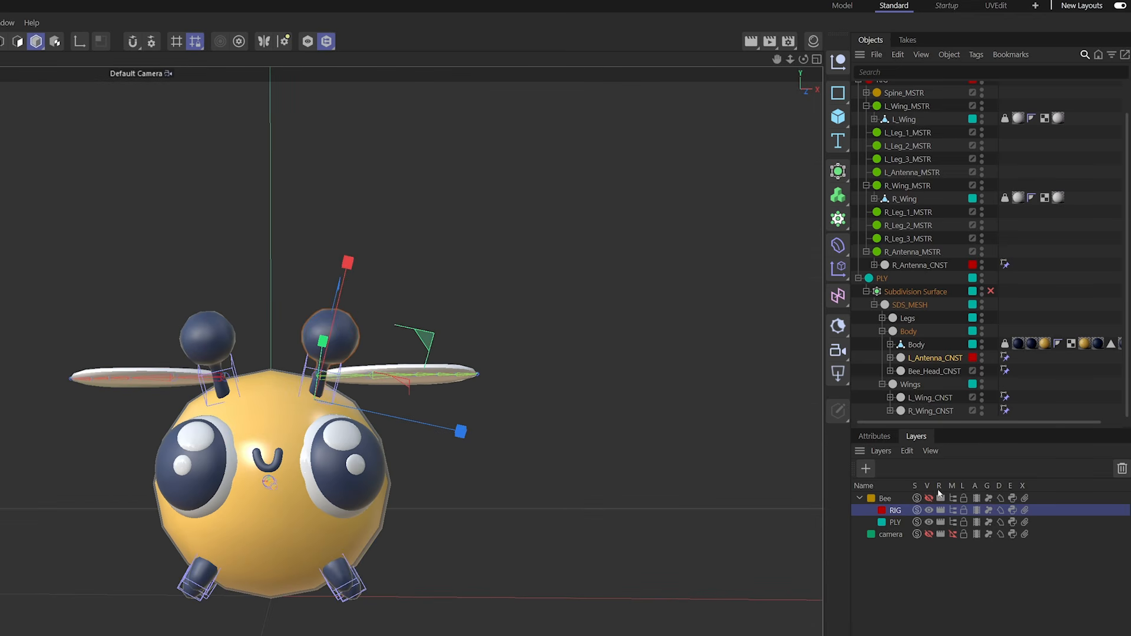
scroll(1009, 157, up, 2)
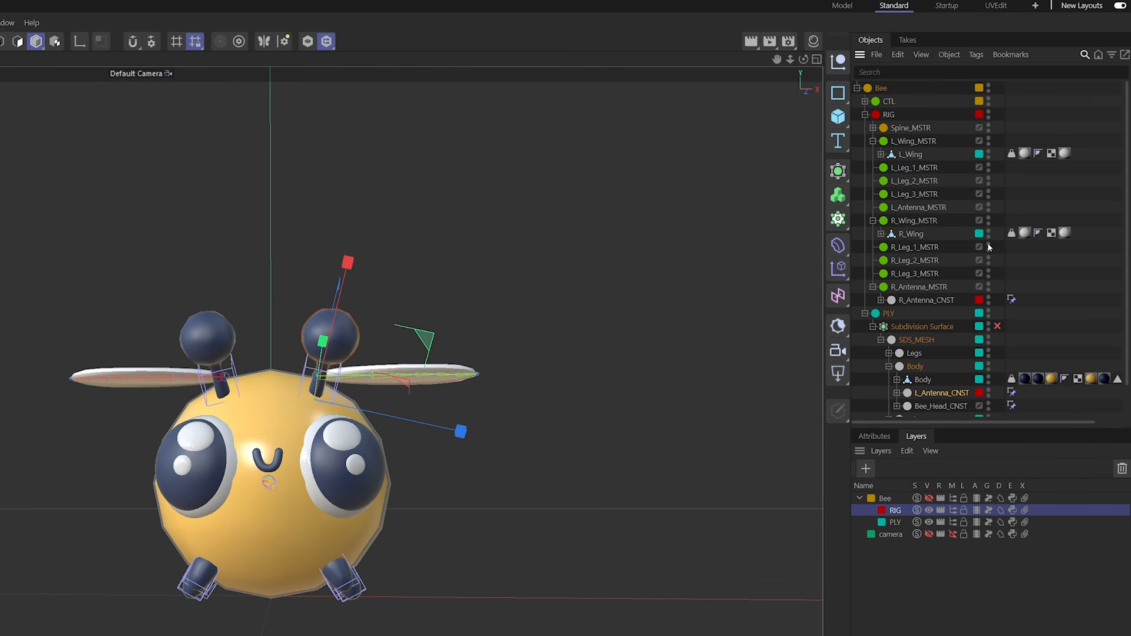
click(872, 142)
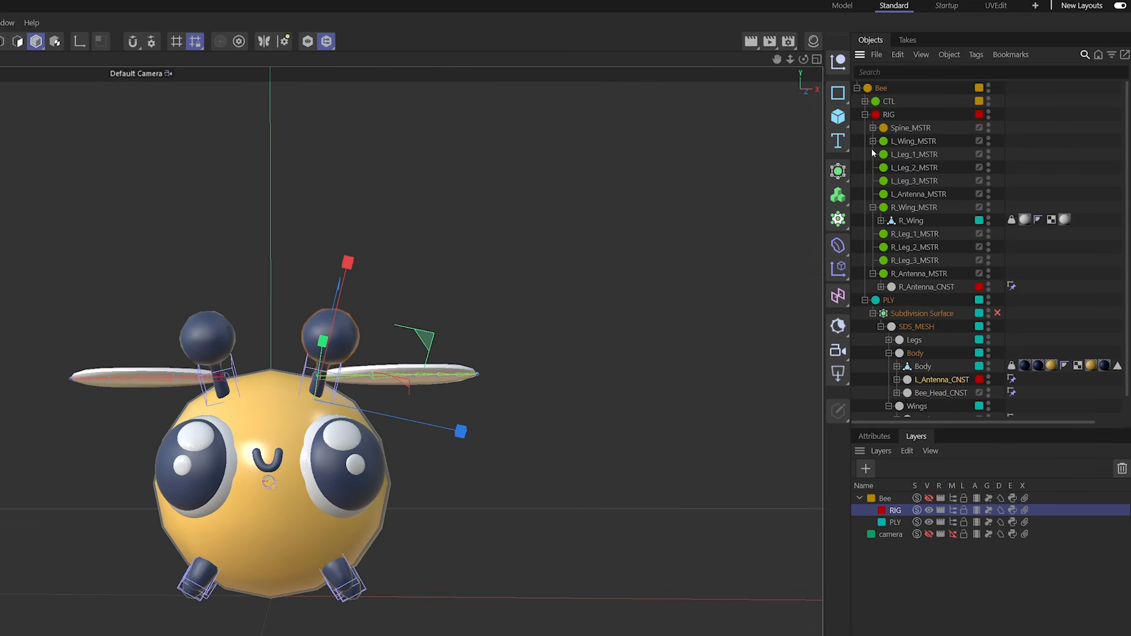
click(873, 208)
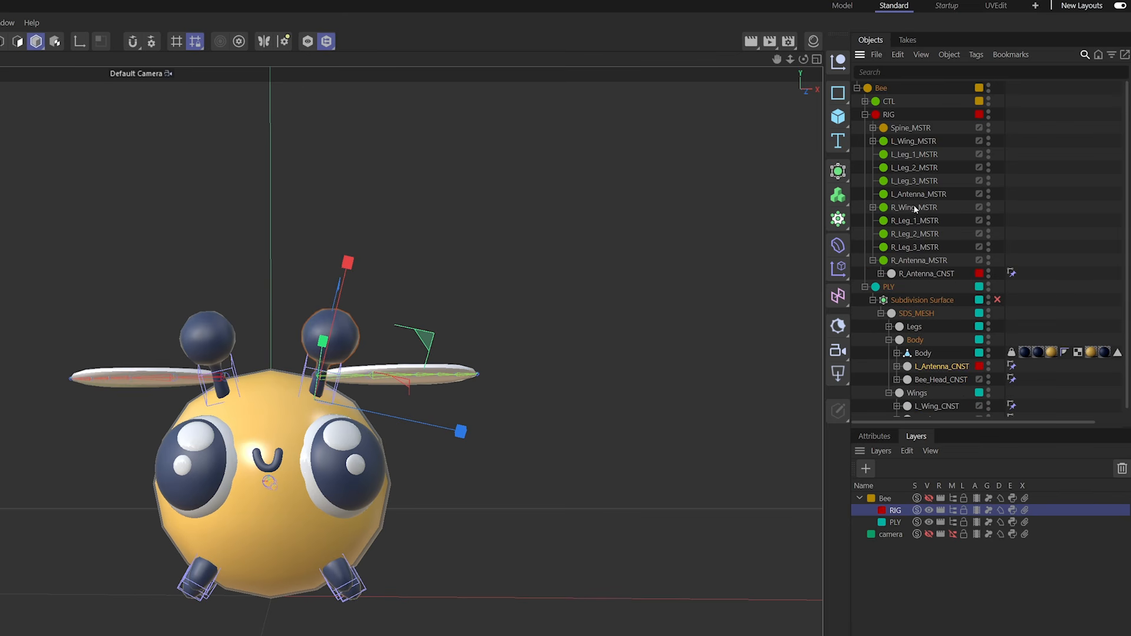
click(906, 260)
drag(910, 275, 935, 371)
click(897, 366)
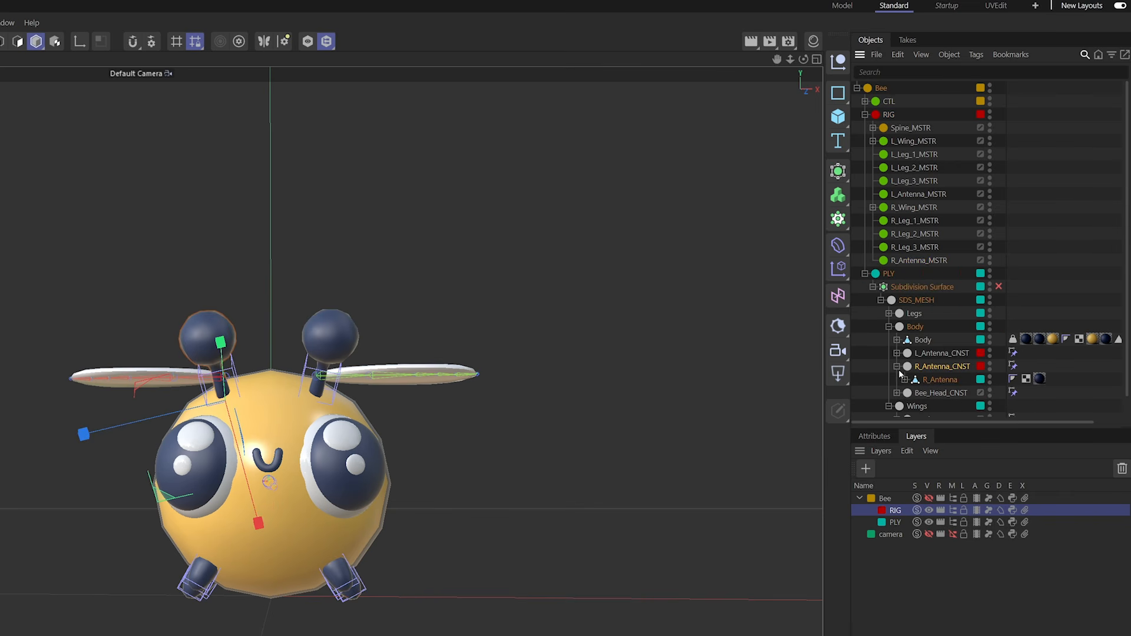
click(897, 366)
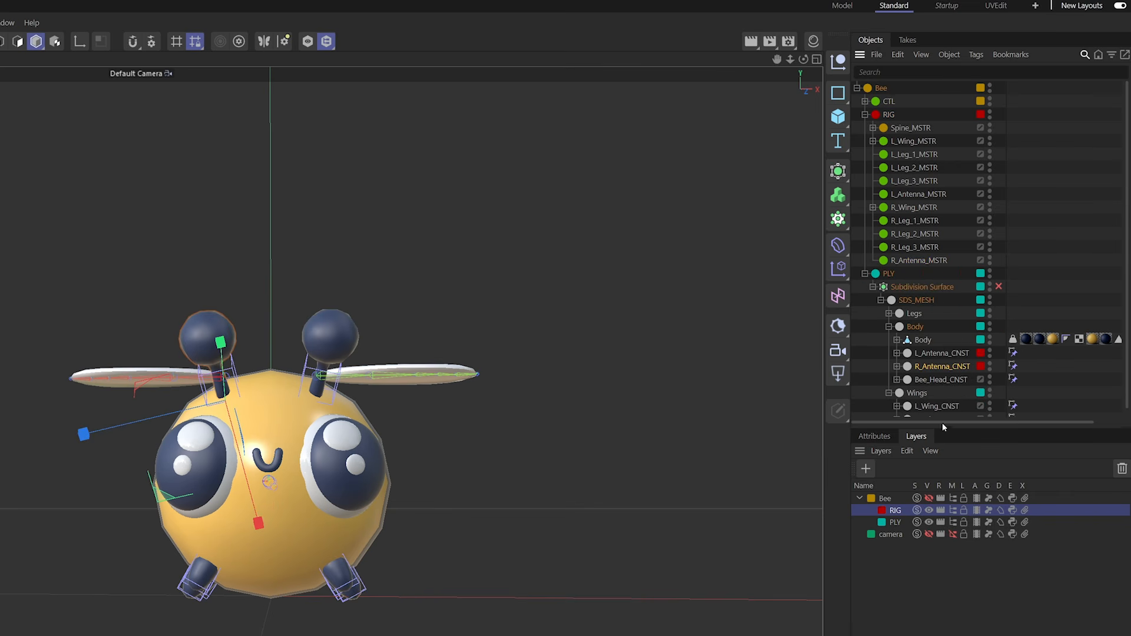
Assign the PLY group and all its children to the PLY layer.
scroll(1037, 288, down, 1)
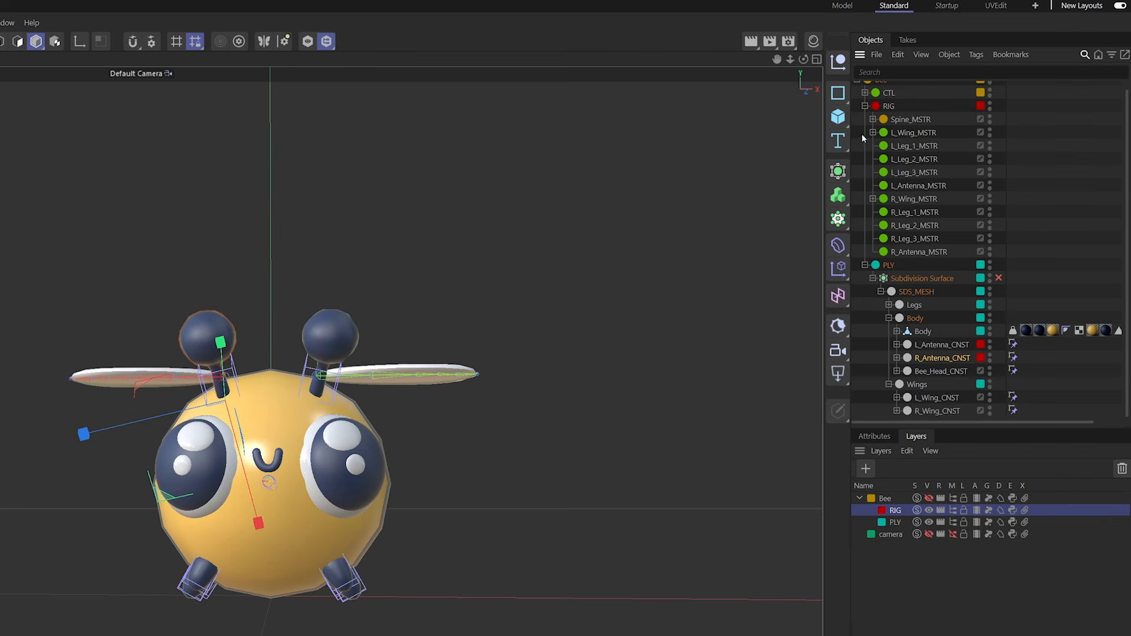
click(888, 266)
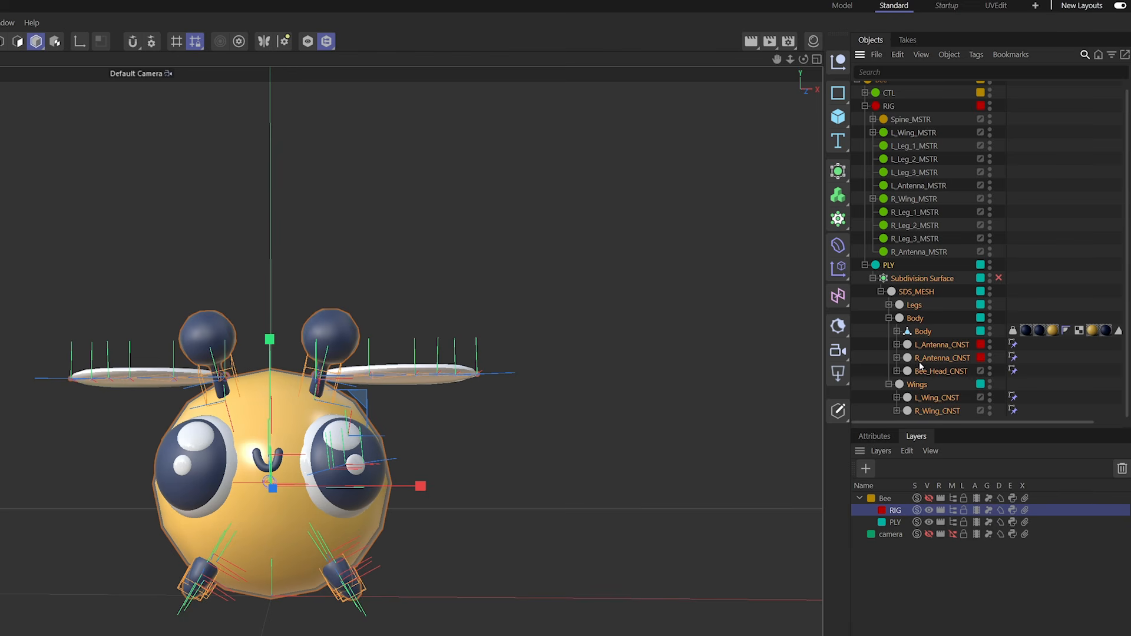
drag(894, 510, 897, 523)
click(1025, 286)
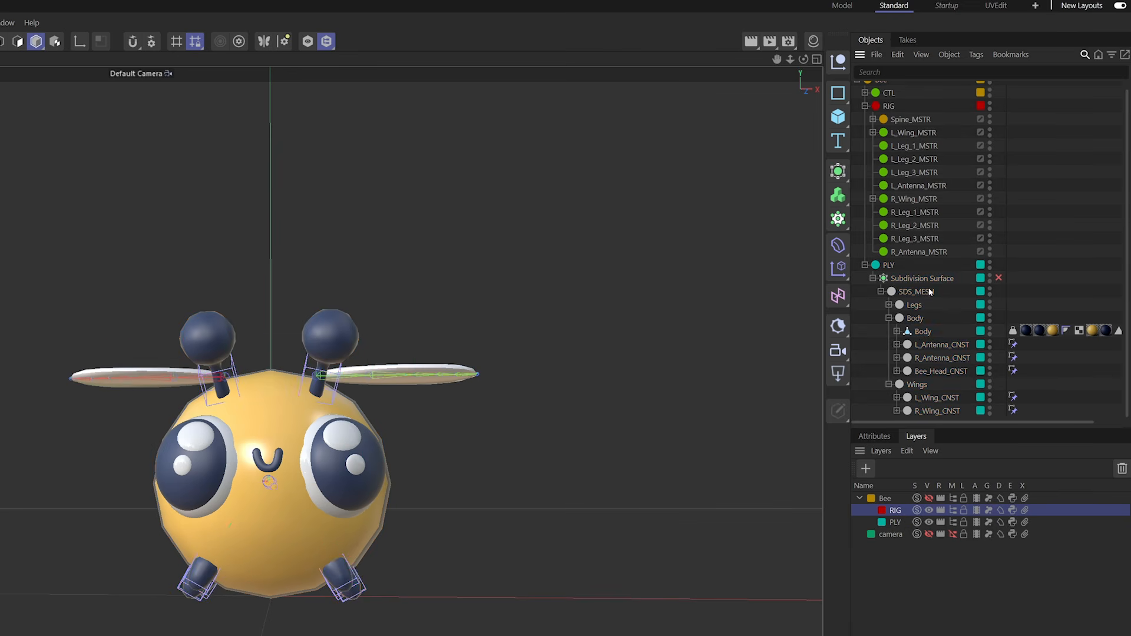
Expand the full PLY hierarchy down to the Bend and Skin deformers.
click(865, 265)
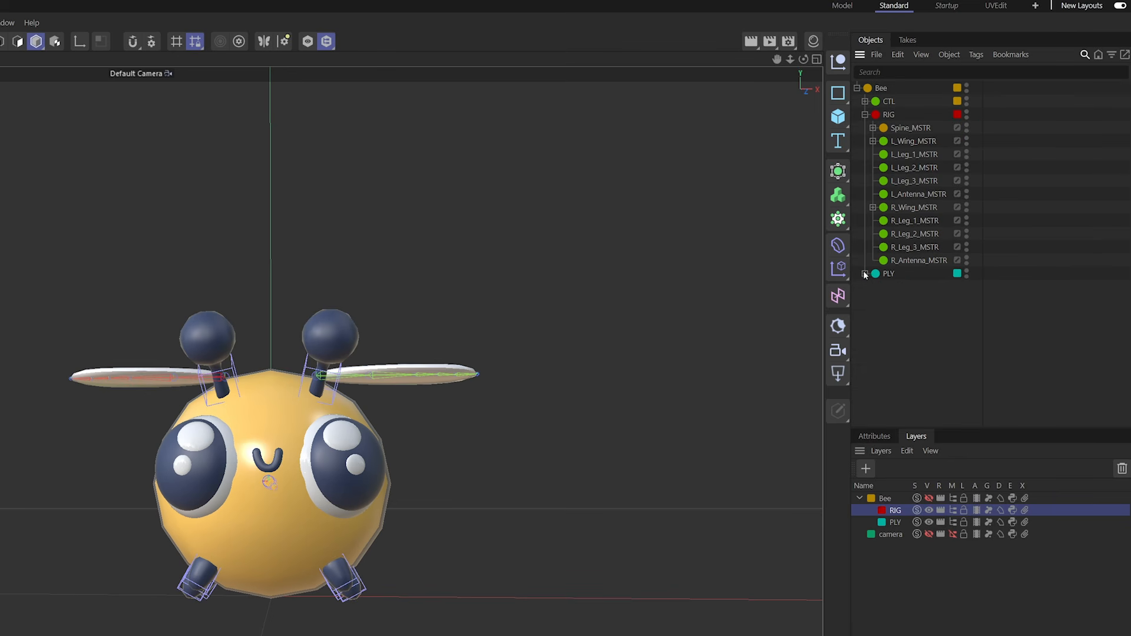
click(864, 273)
scroll(1017, 360, down, 10)
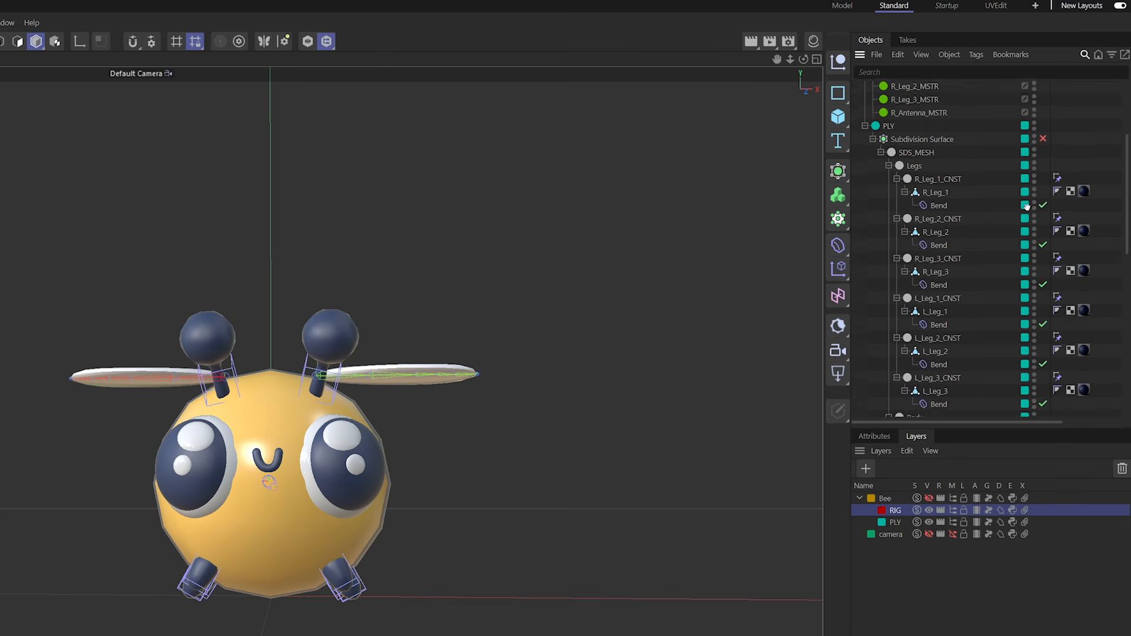
scroll(1002, 250, down, 3)
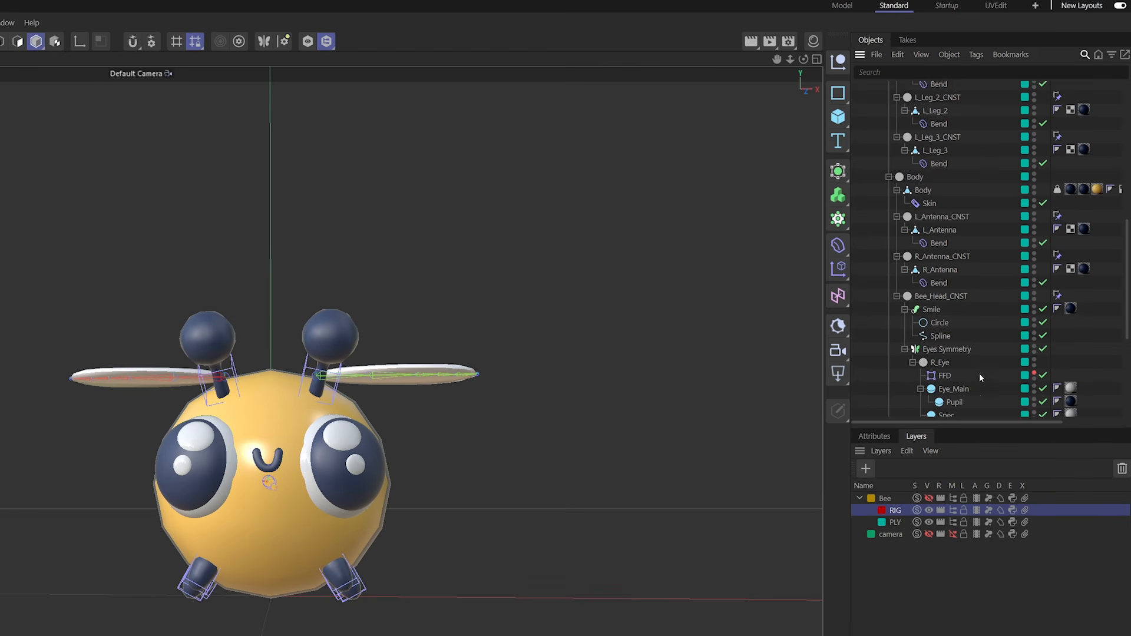
Assign the leg and antenna Bend deformers and the Body's Skin deformer to the RIG layer.
click(936, 285)
ctrl+click(930, 244)
ctrl+click(928, 205)
ctrl+click(930, 164)
ctrl+click(935, 124)
ctrl+click(935, 85)
scroll(936, 94, up, 4)
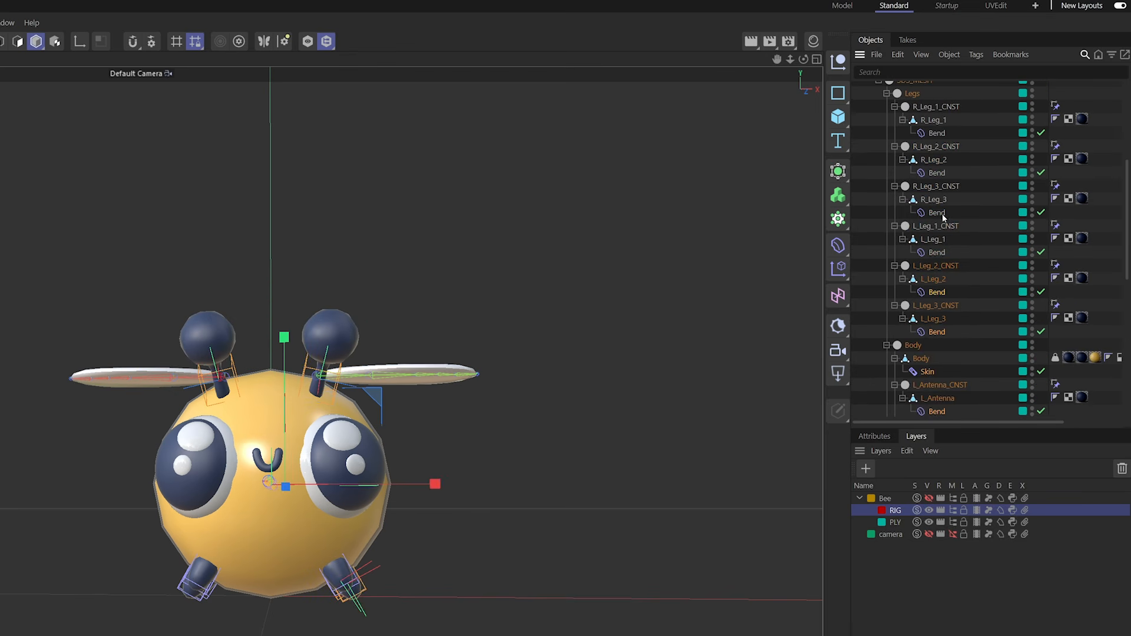
ctrl+click(932, 211)
ctrl+click(924, 173)
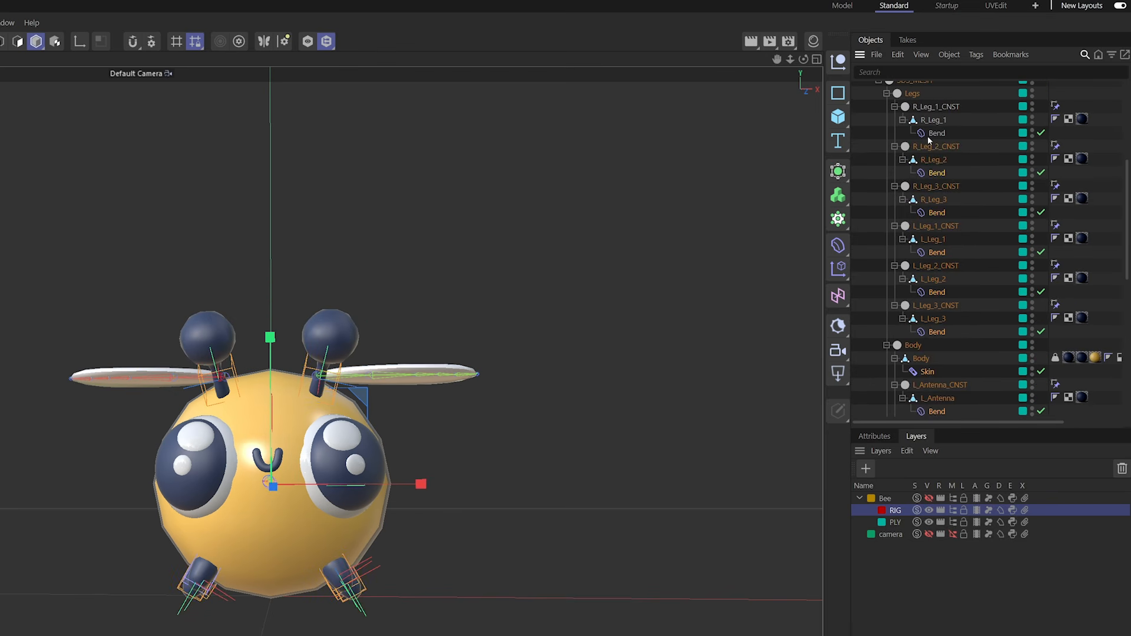
ctrl+click(932, 132)
scroll(919, 176, up, 3)
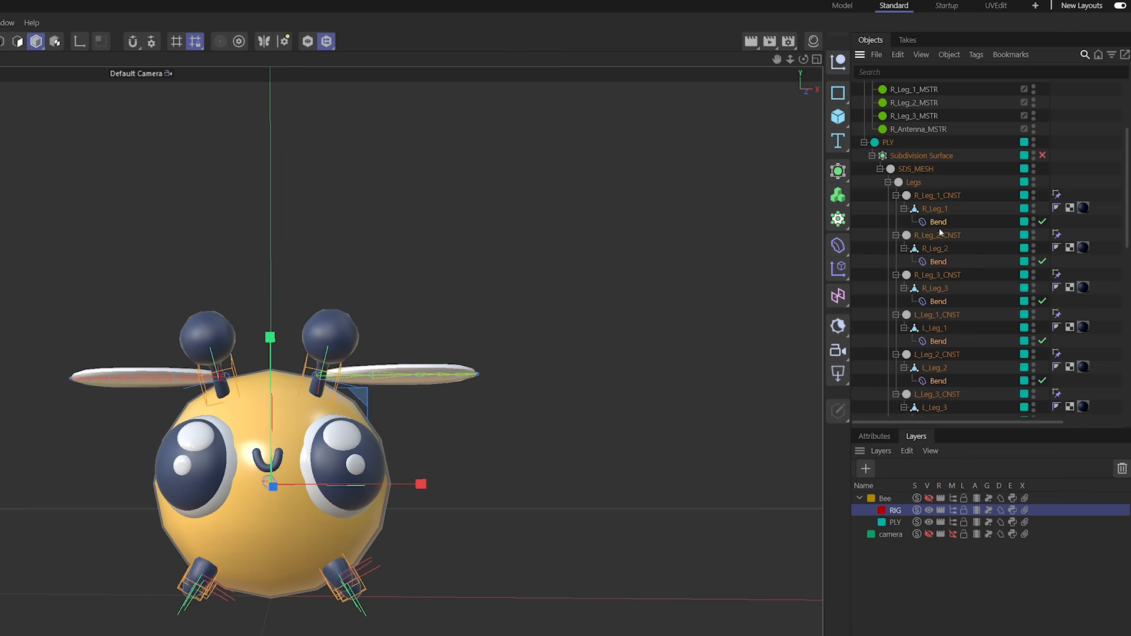
drag(892, 510, 885, 219)
scroll(971, 230, up, 5)
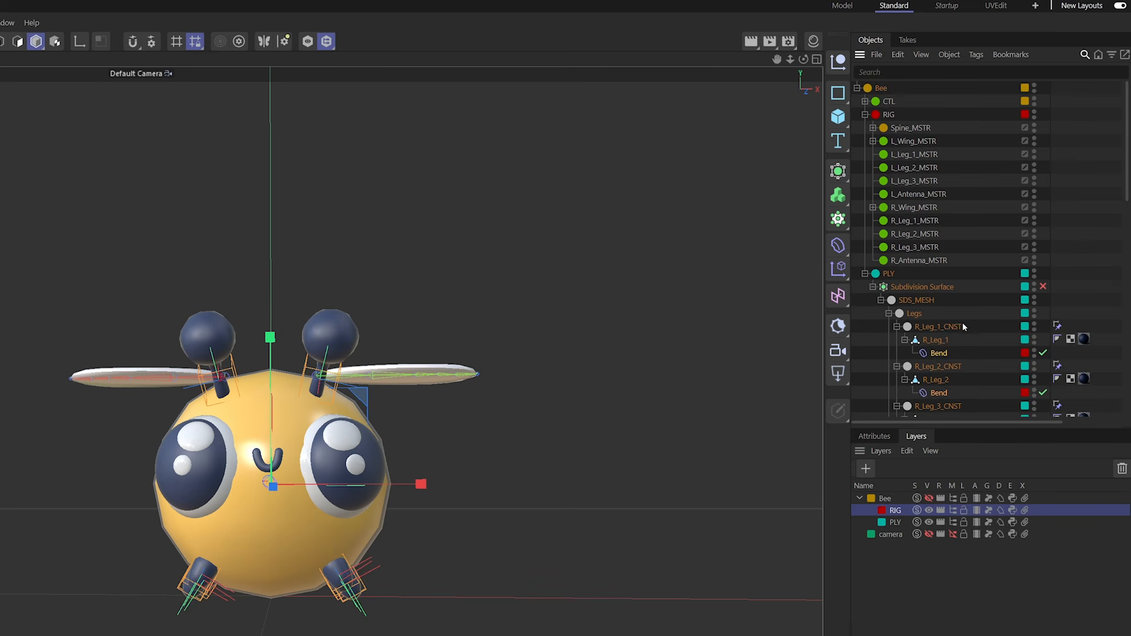
scroll(939, 373, down, 10)
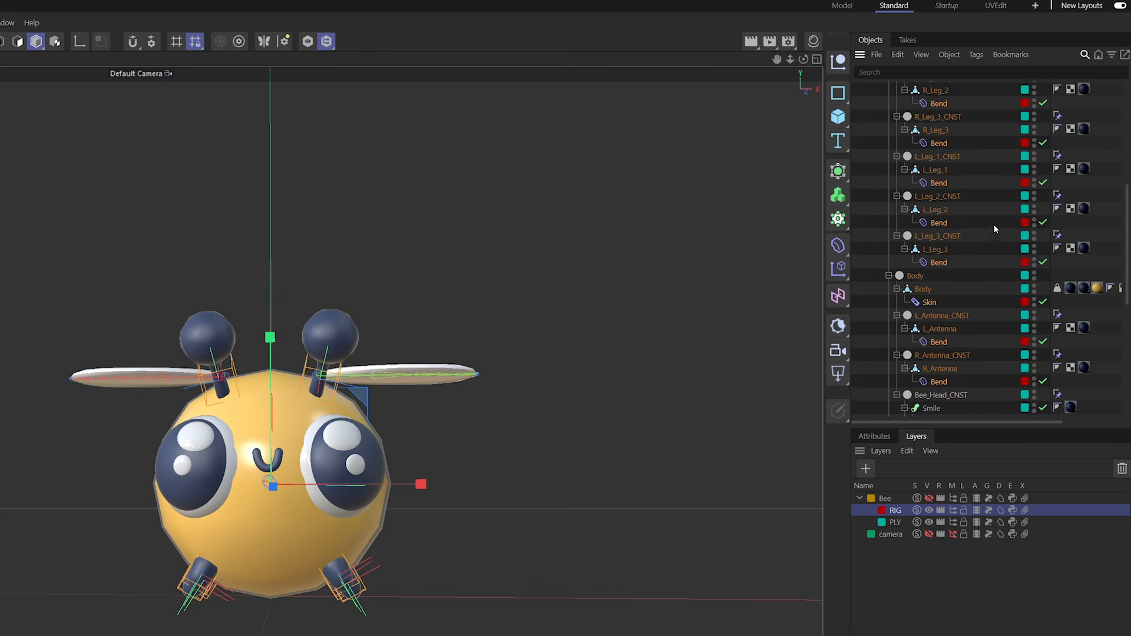
scroll(972, 212, down, 4)
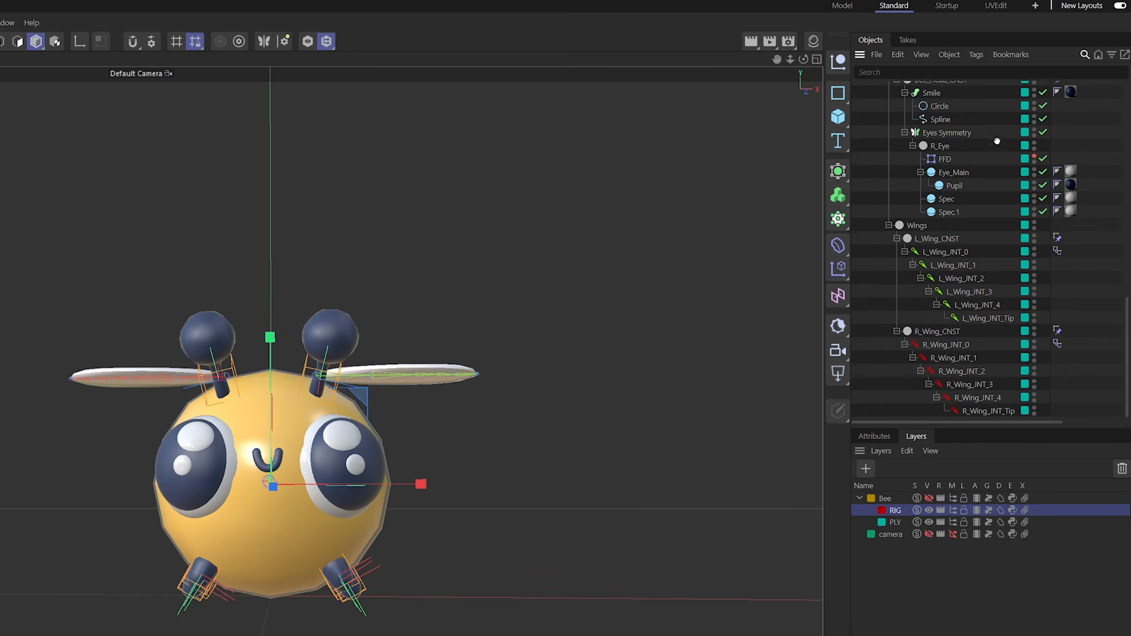
Collapse the wing joint hierarchies and move L_Wing_CNST and R_Wing_CNST from the Wings group into the RIG group.
click(922, 252)
click(904, 252)
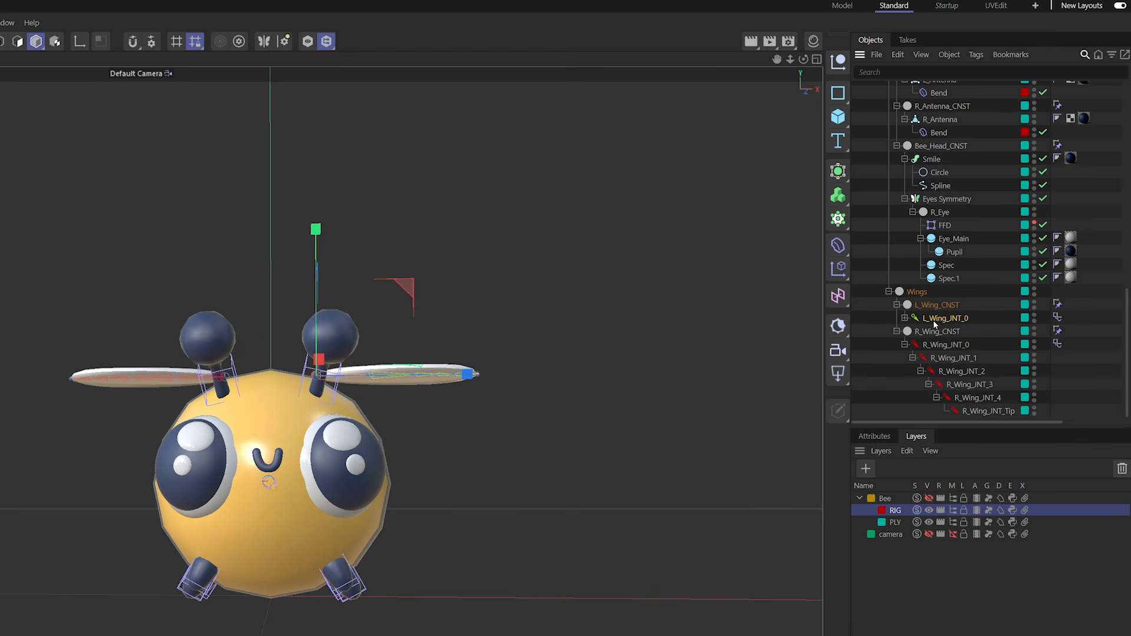
click(904, 345)
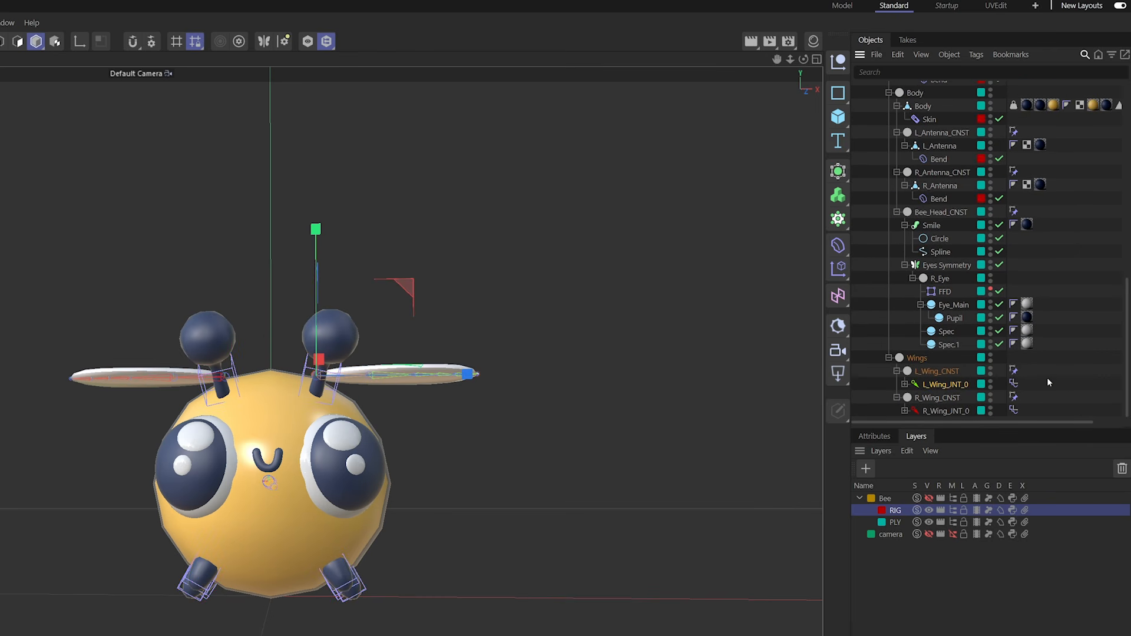
scroll(943, 357, right, 1)
click(930, 371)
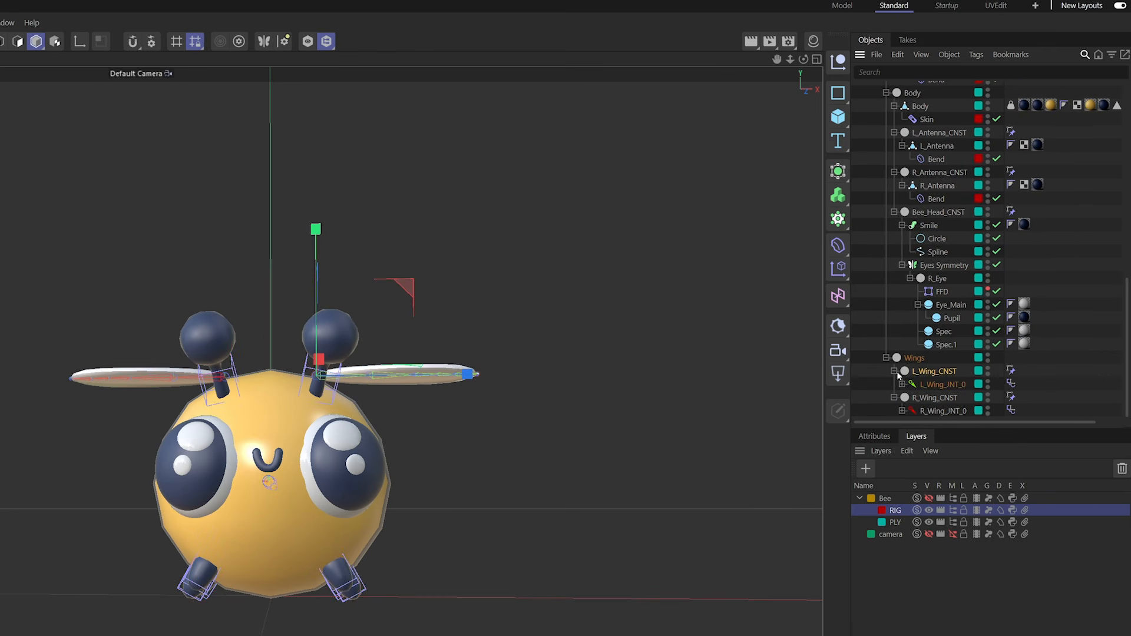
click(893, 371)
click(893, 397)
ctrl+click(931, 411)
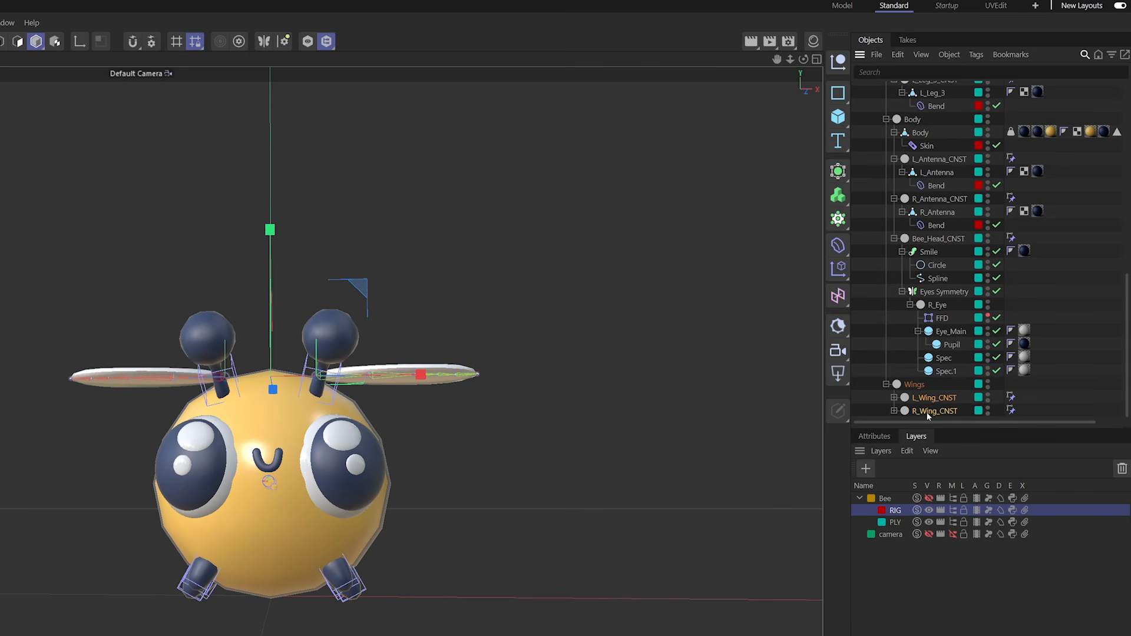
drag(925, 406, 907, 142)
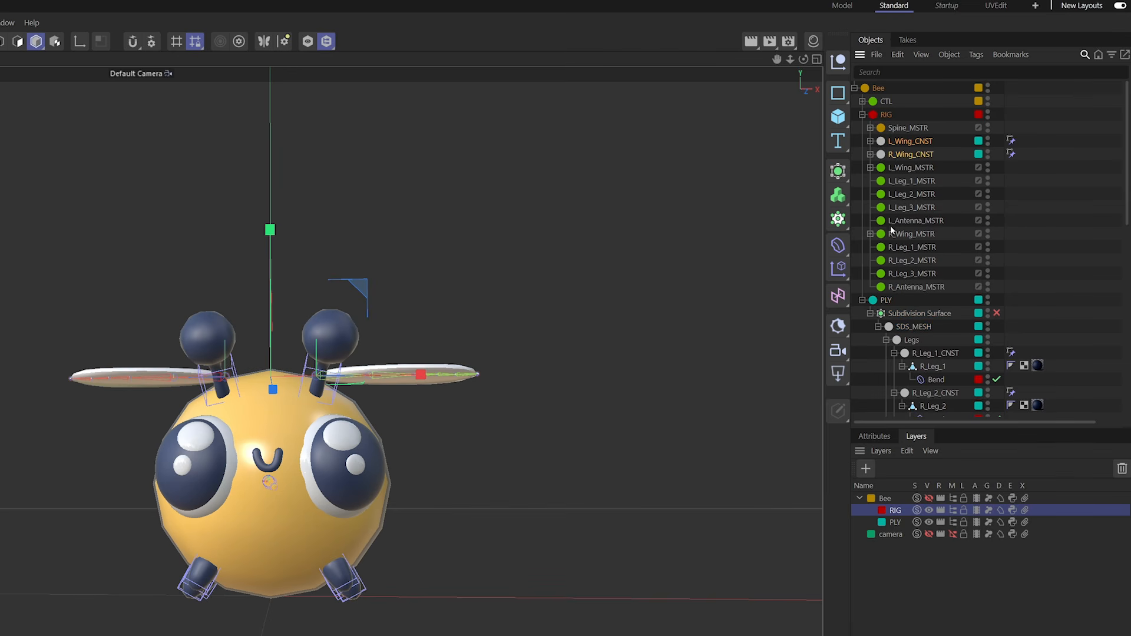
Move the R_Wing and L_Wing meshes out of their MSTR groups into the Wings group under PLY.
click(870, 233)
click(907, 247)
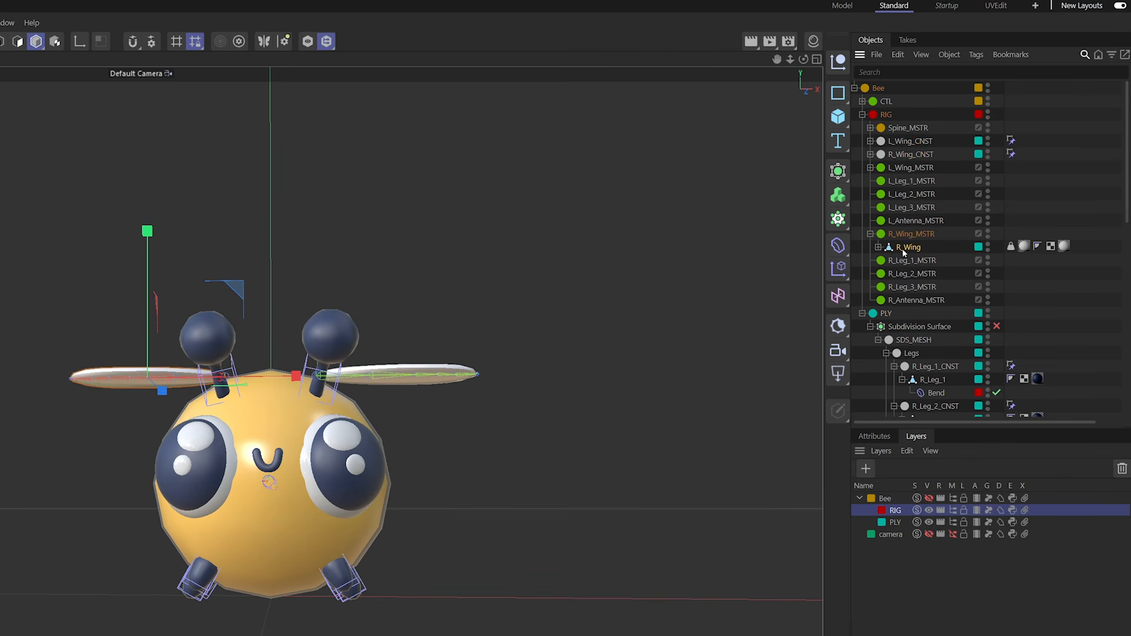
scroll(1041, 203, down, 3)
drag(895, 131, 913, 413)
scroll(1068, 183, up, 10)
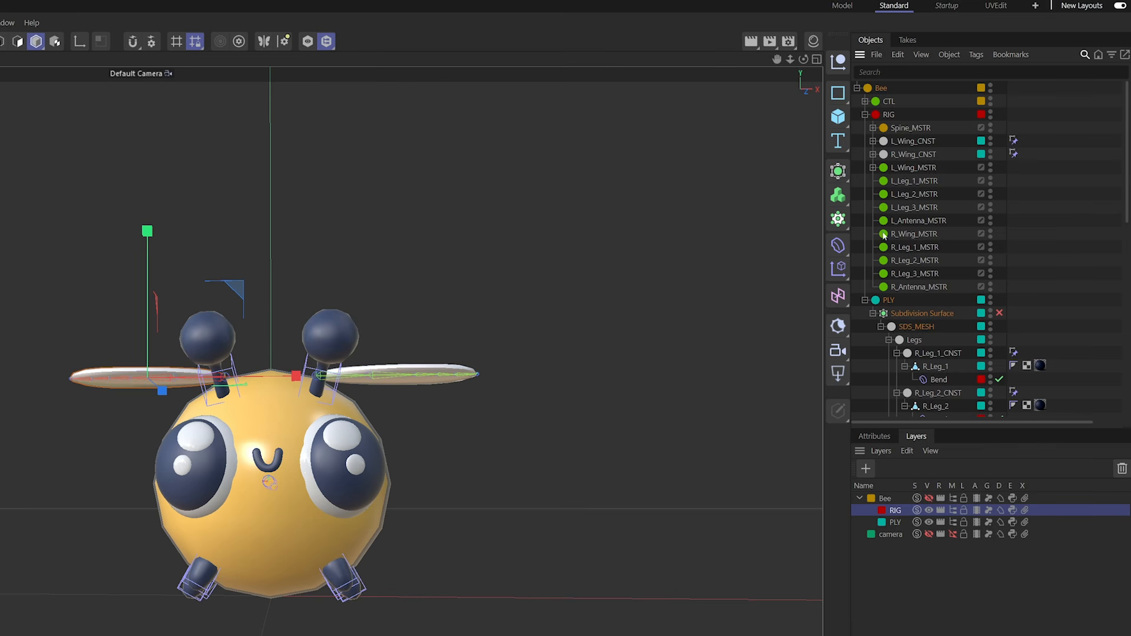
click(873, 168)
drag(910, 181, 925, 398)
scroll(1103, 401, up, 10)
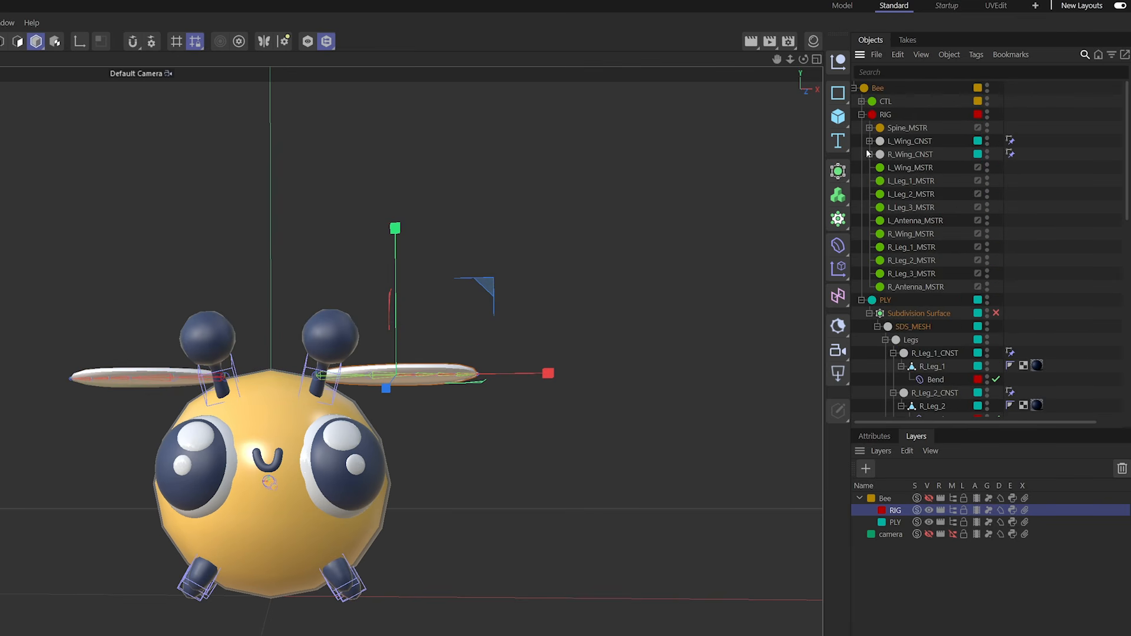
Delete the empty wing, leg and antenna MSTR groups from the RIG group, keeping Spine_MSTR.
click(876, 168)
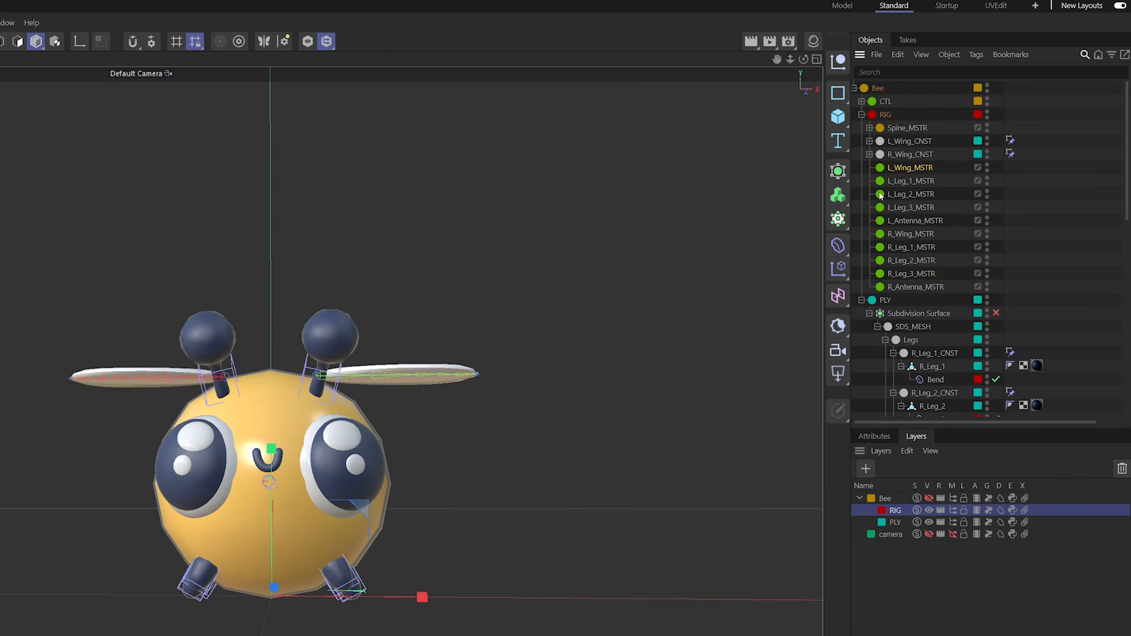
shift+click(901, 288)
key(Delete)
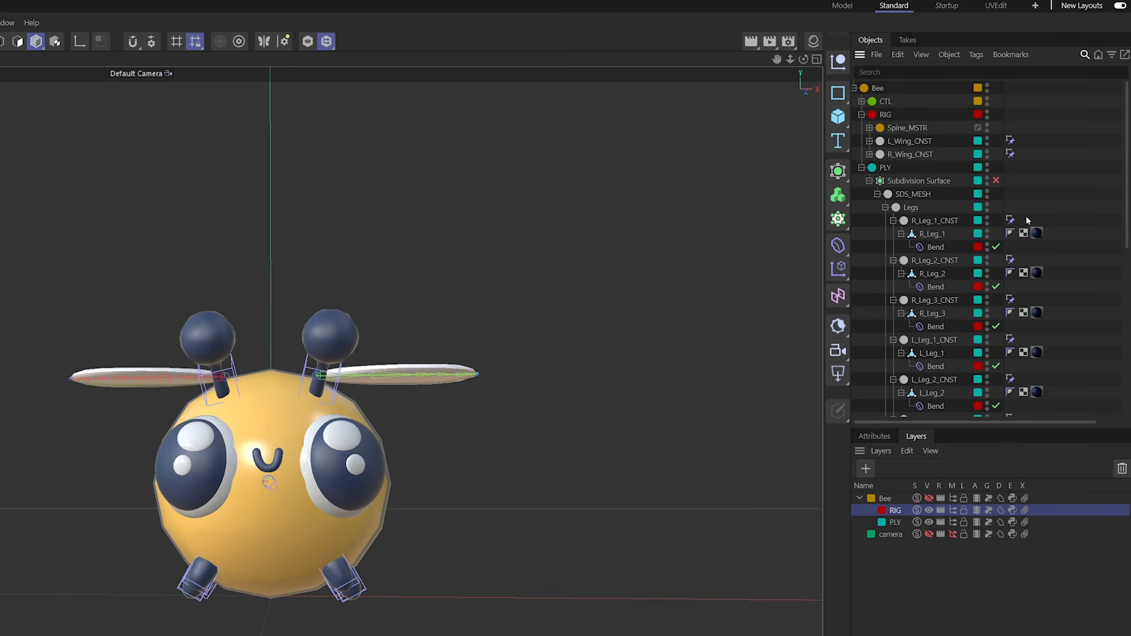
Review the PLY hierarchy and Spine_MSTR, and collapse the PLY and RIG groups.
scroll(1026, 217, down, 10)
middle_drag(1070, 207, 1065, 206)
middle_drag(890, 263, 917, 321)
scroll(886, 246, up, 12)
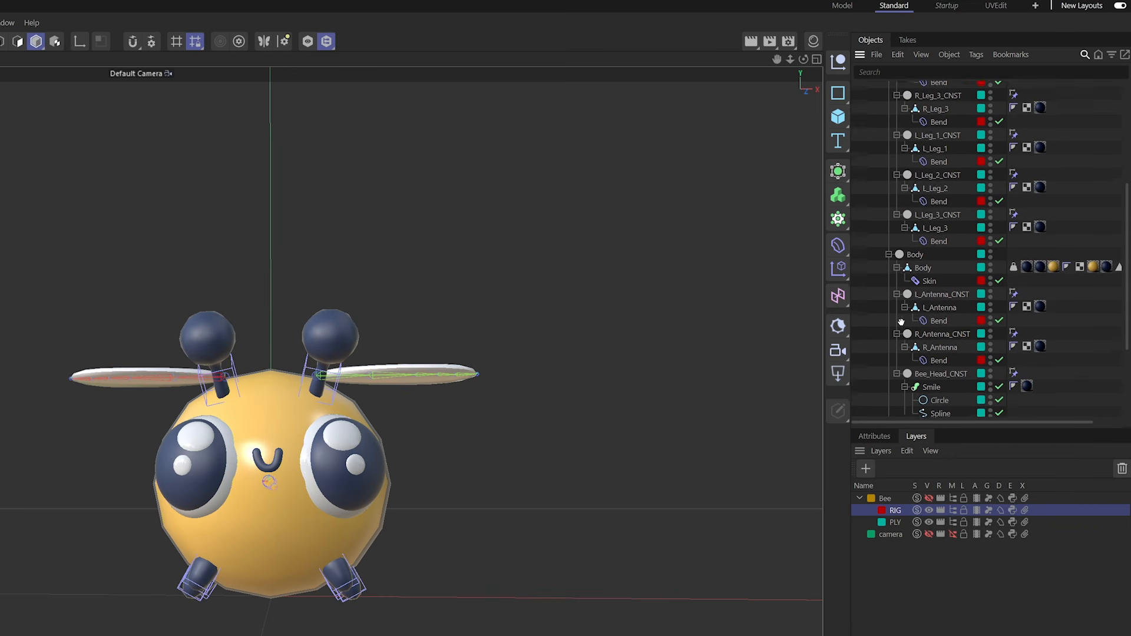
scroll(911, 159, up, 4)
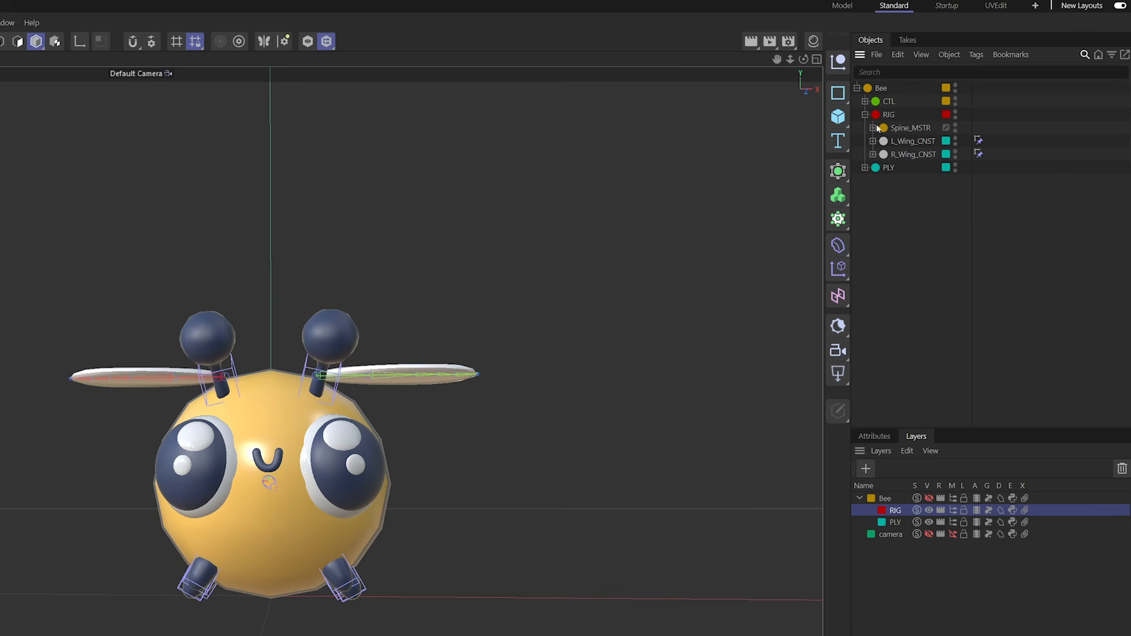
click(872, 128)
click(872, 128)
click(865, 115)
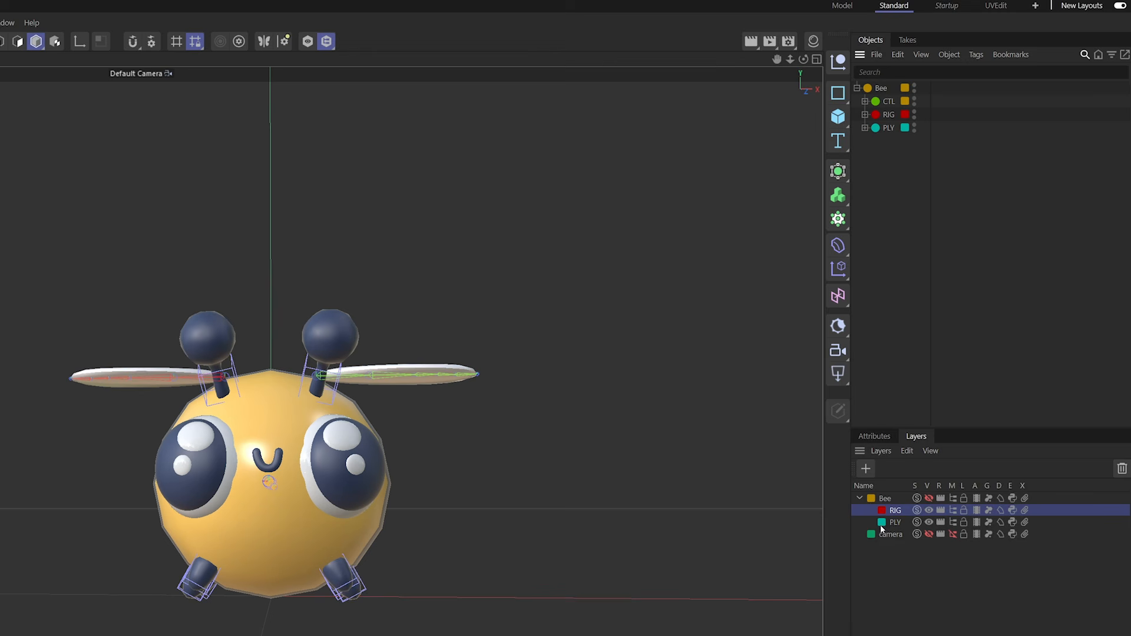
Hide the RIG layer in the viewport and view the bee's wings from above.
click(928, 510)
alt+drag(280, 310, 437, 499)
scroll(437, 499, up, 5)
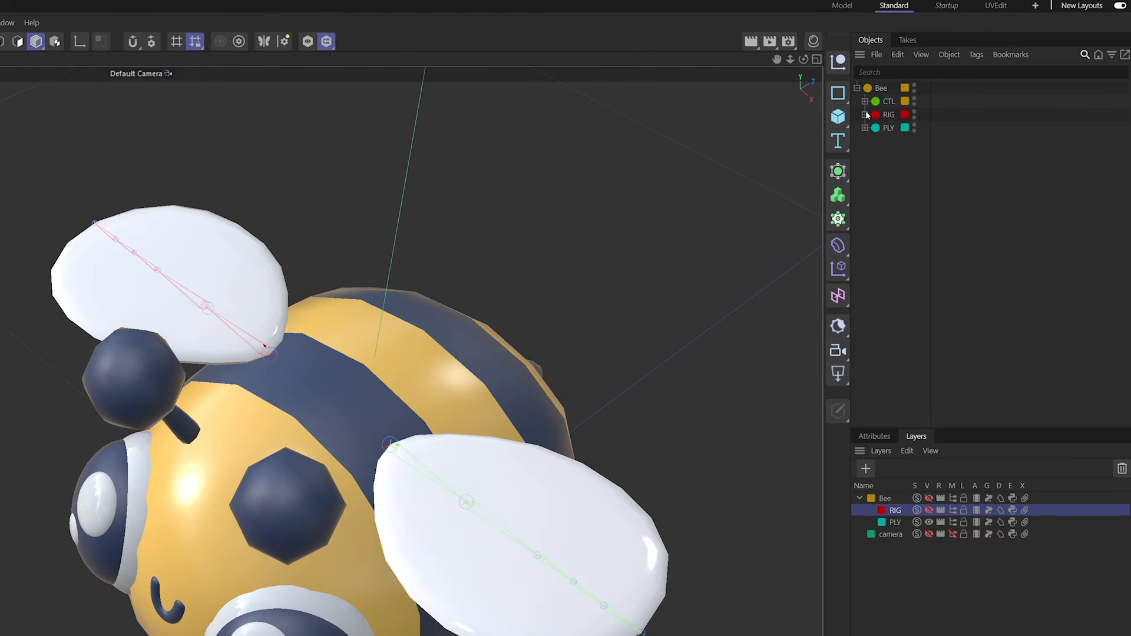
Assign the RIG group and all its children to the RIG layer, and collapse the group again.
click(865, 114)
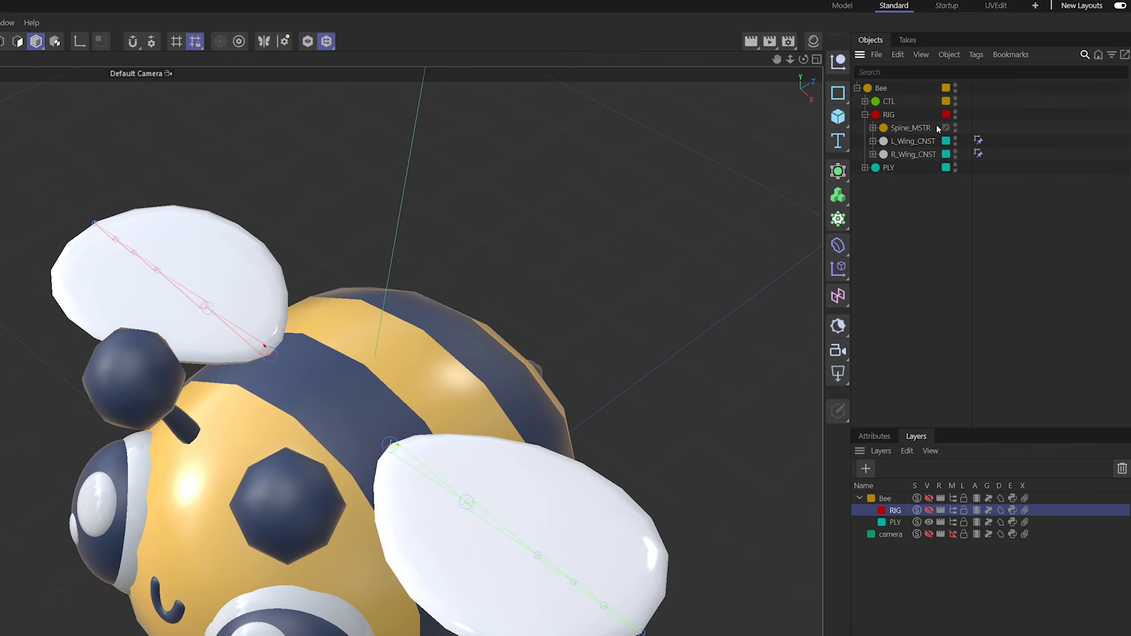
click(889, 116)
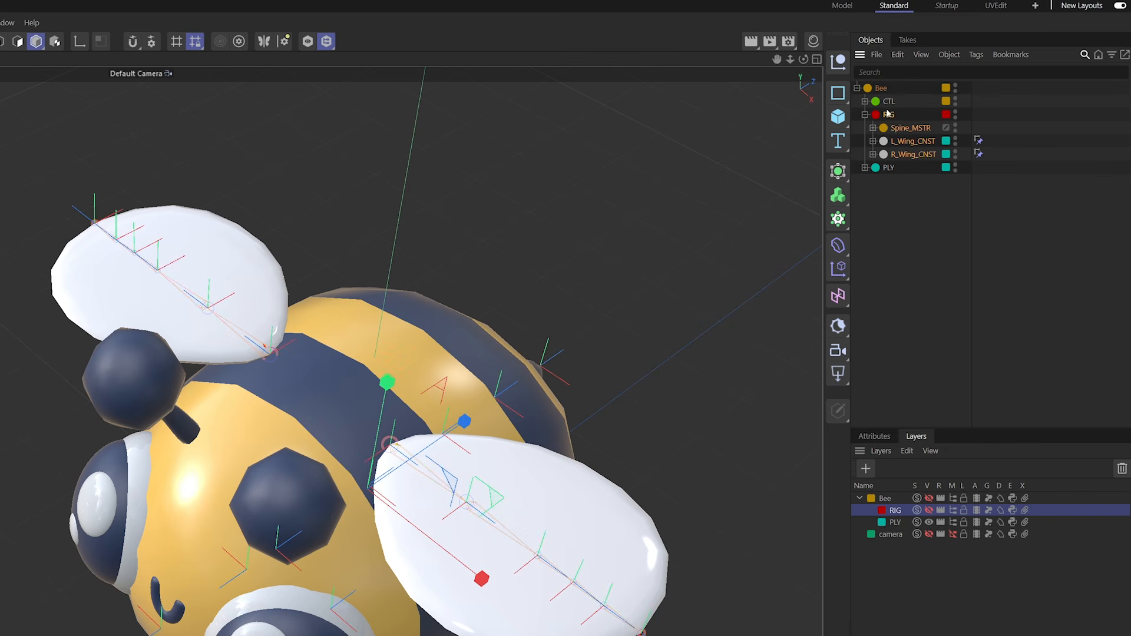
drag(890, 115, 897, 511)
click(660, 317)
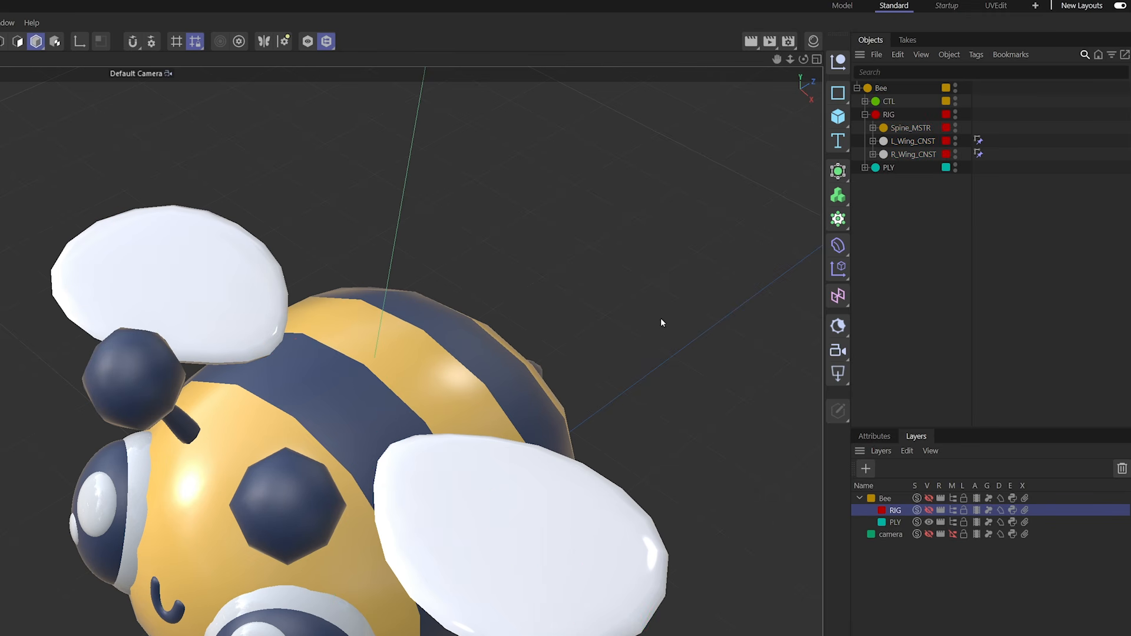
click(873, 127)
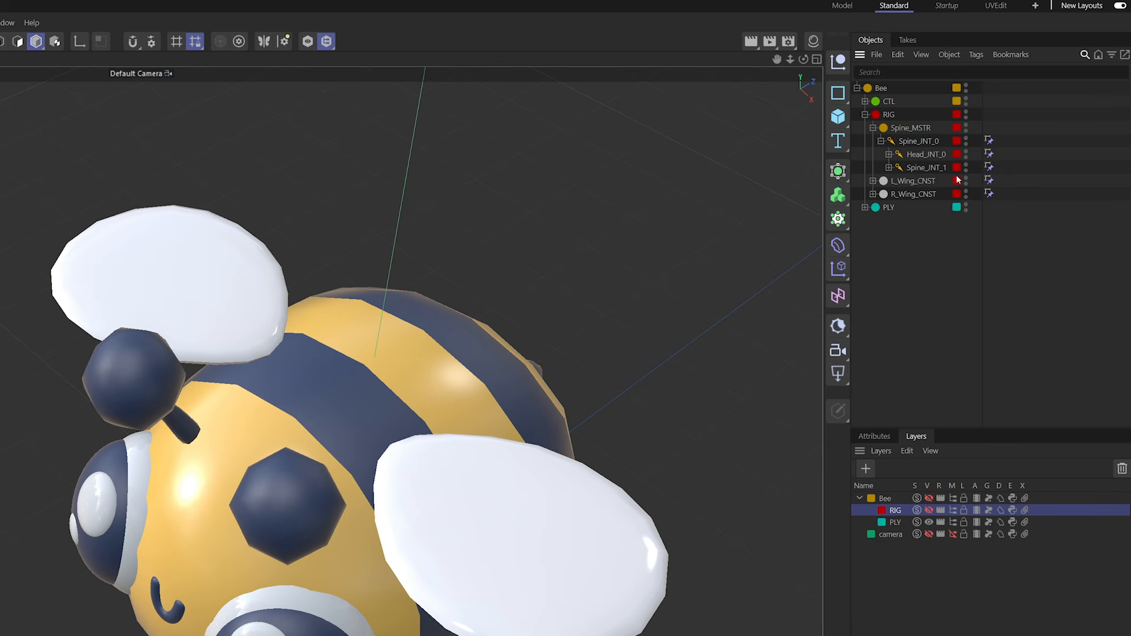
click(865, 114)
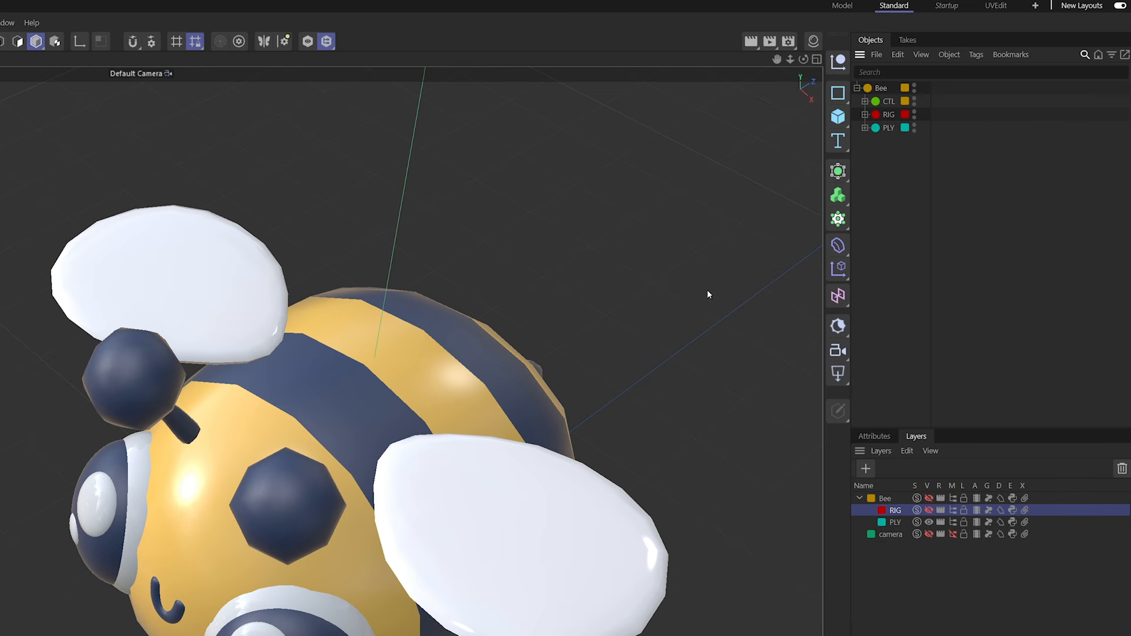
Lock the RIG and PLY layers and hide their objects from the Object Manager.
alt+drag(298, 418, 354, 447)
click(963, 510)
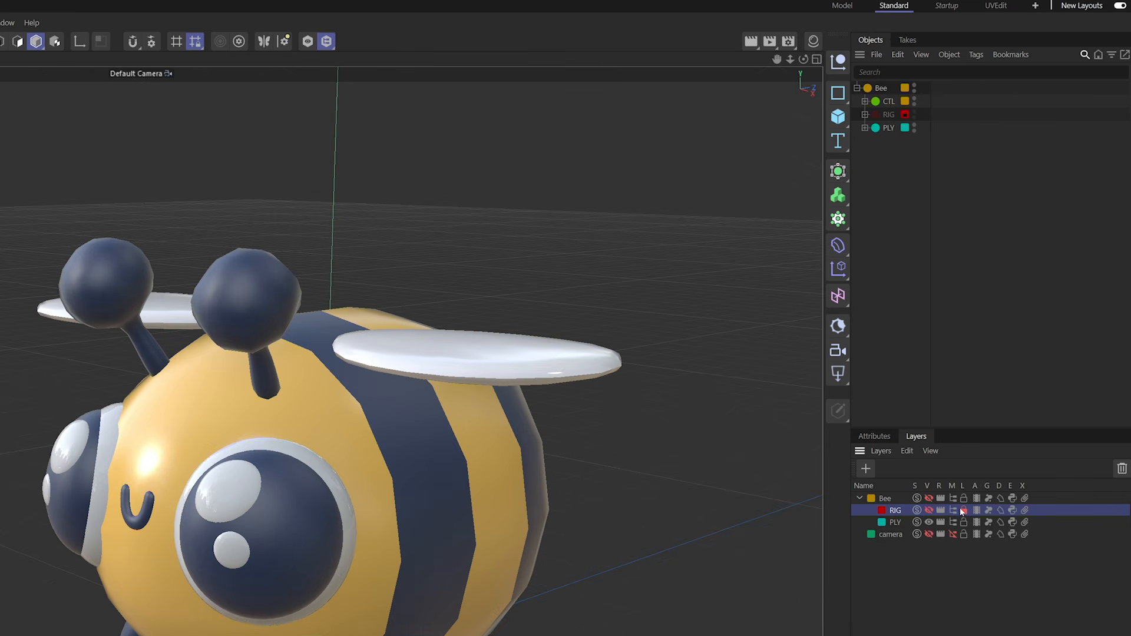
click(954, 512)
click(963, 522)
click(953, 523)
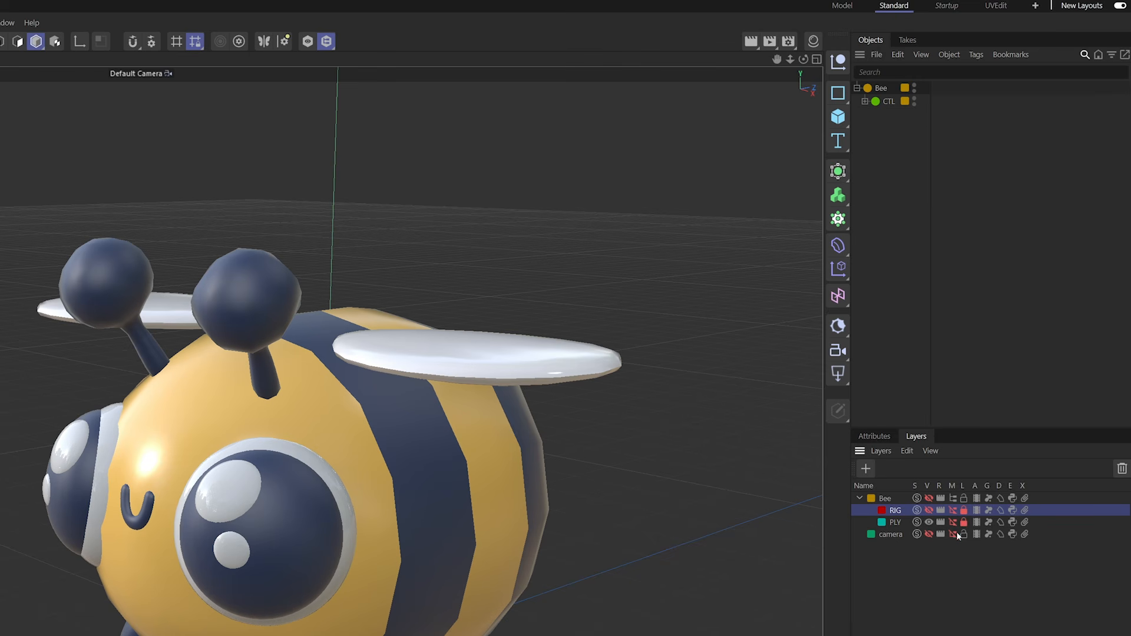
Expand the CTL hierarchy and make the Bee layer's controllers visible in the viewport.
click(864, 101)
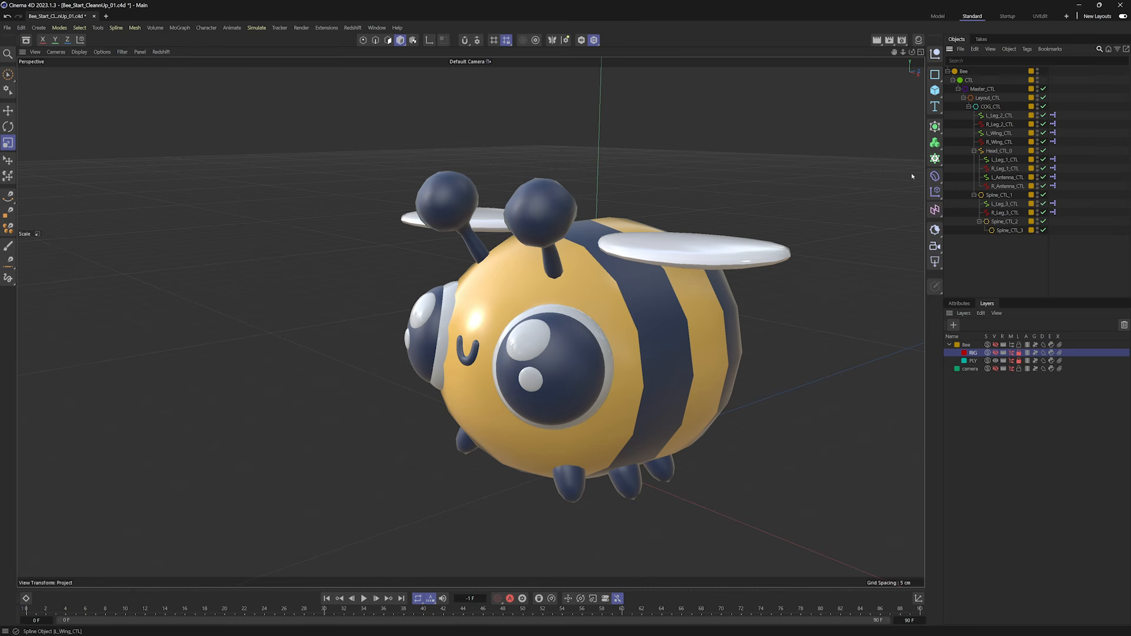
click(985, 107)
click(985, 107)
click(990, 133)
click(994, 151)
click(993, 195)
click(995, 345)
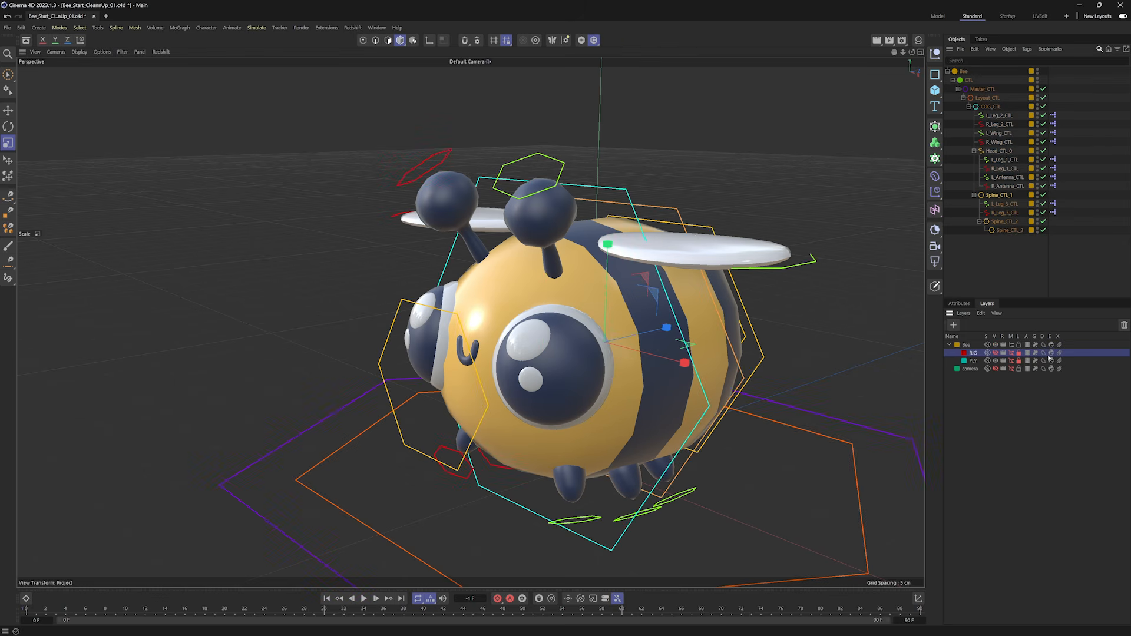
Create a Selection object containing every controller from Master_CTL down to Spine_CTL_3.
alt+middle_drag(415, 366, 471, 322)
scroll(471, 322, down, 5)
alt+drag(471, 322, 504, 334)
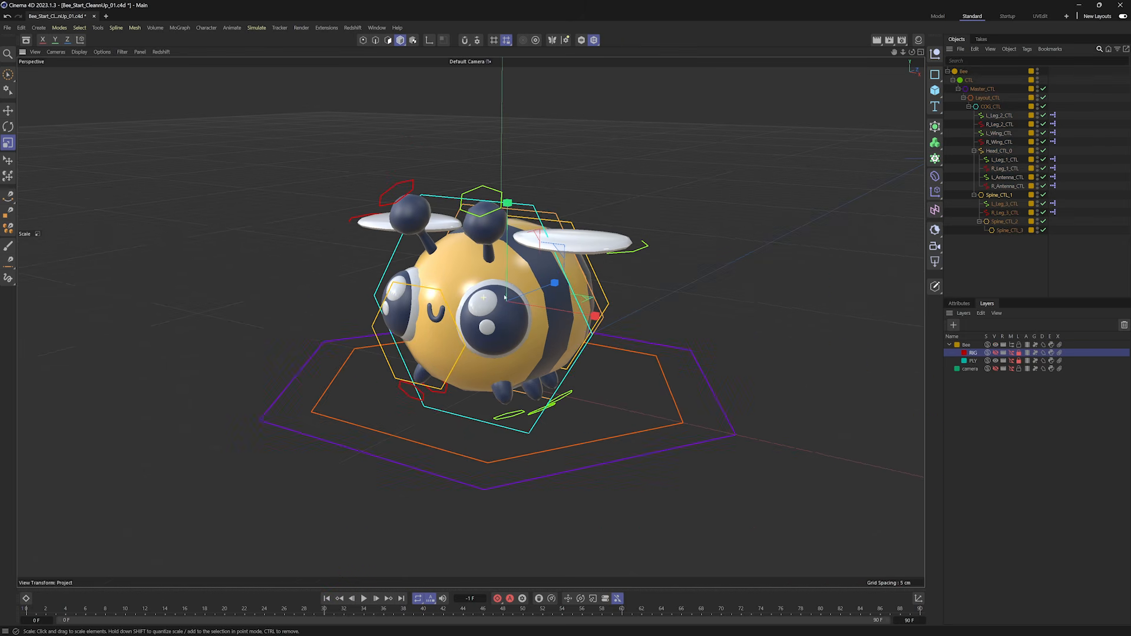
drag(1002, 240, 971, 99)
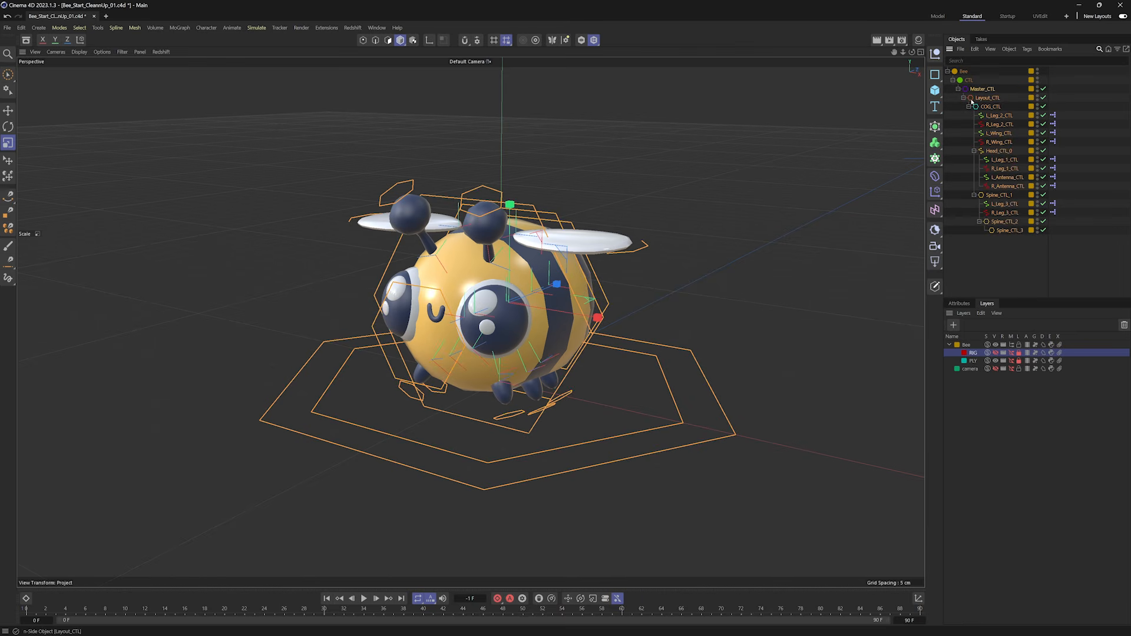
key(shift+c)
text(selection)
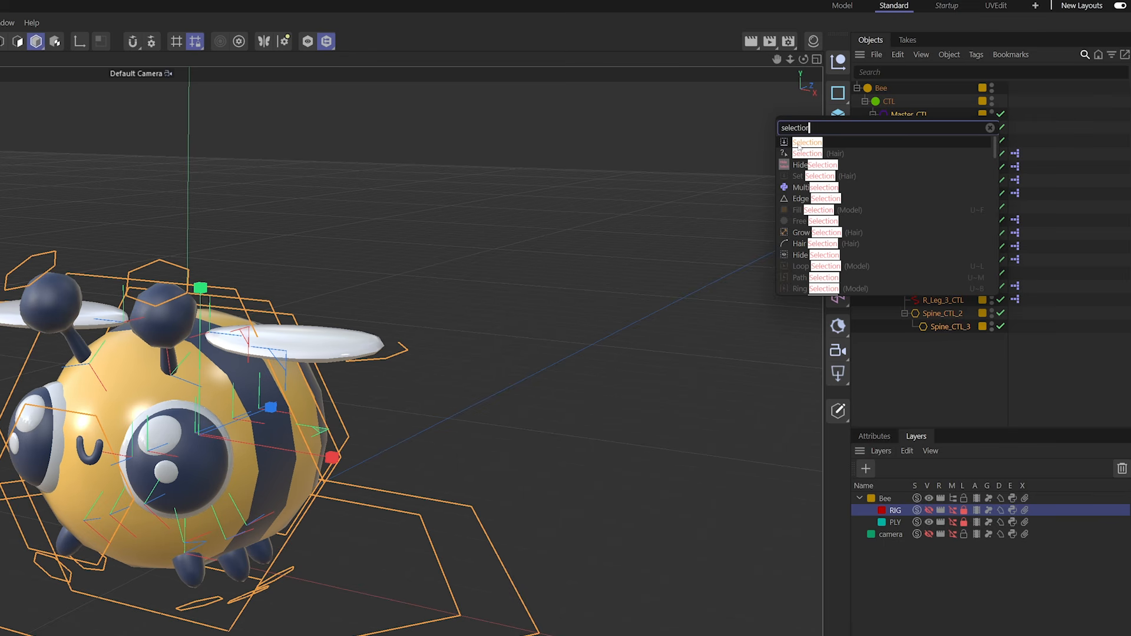
click(798, 145)
Place the Selection object directly under Bee, above the CTL group, and show its object list.
drag(881, 88, 890, 112)
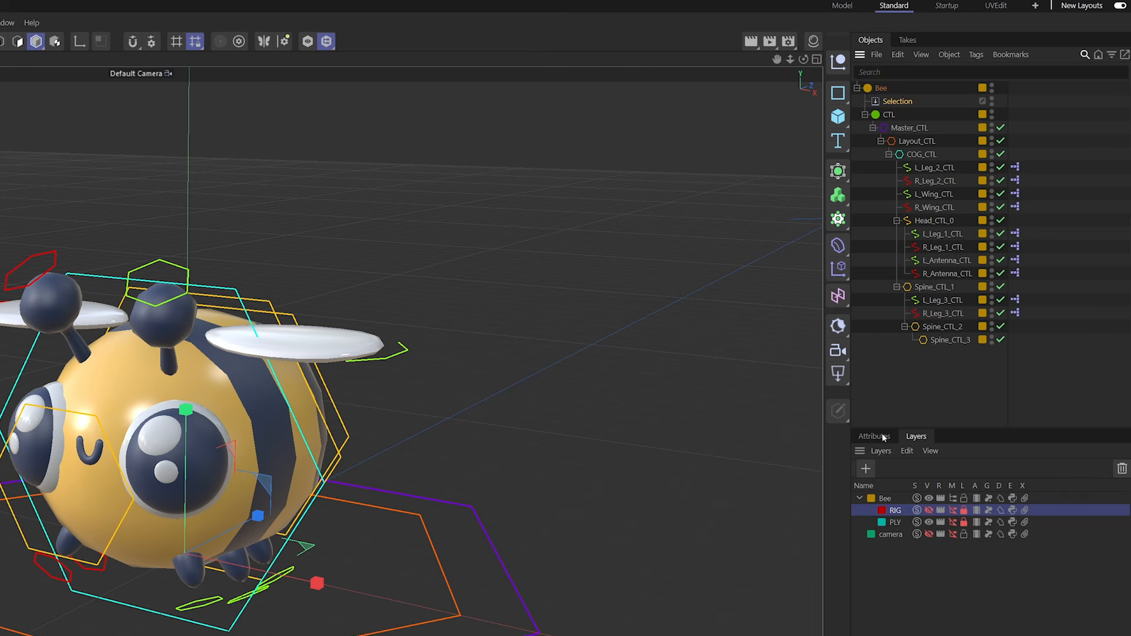
click(873, 436)
click(957, 484)
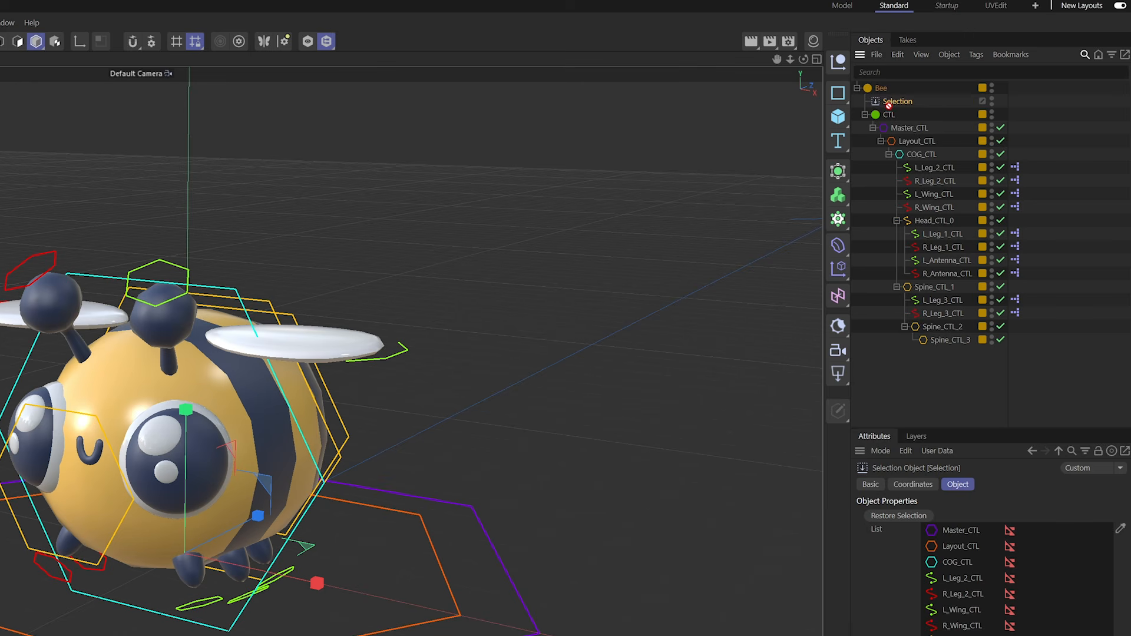
mouse_move(887, 104)
mouse_down()
mouse_move(891, 117)
mouse_move(879, 121)
mouse_up()
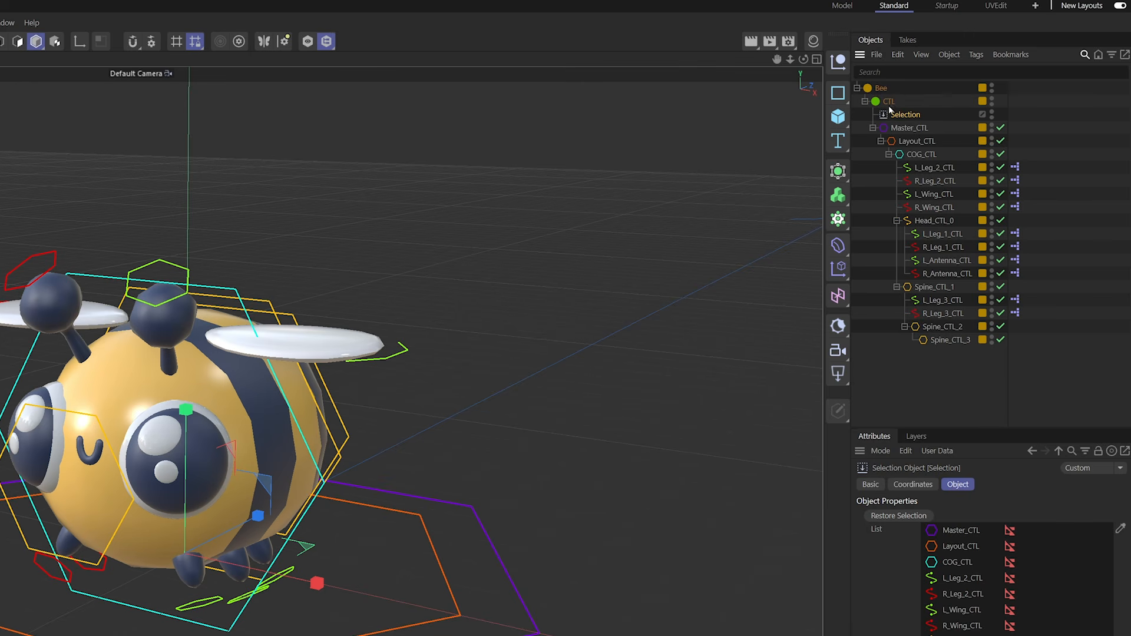
drag(892, 117, 880, 101)
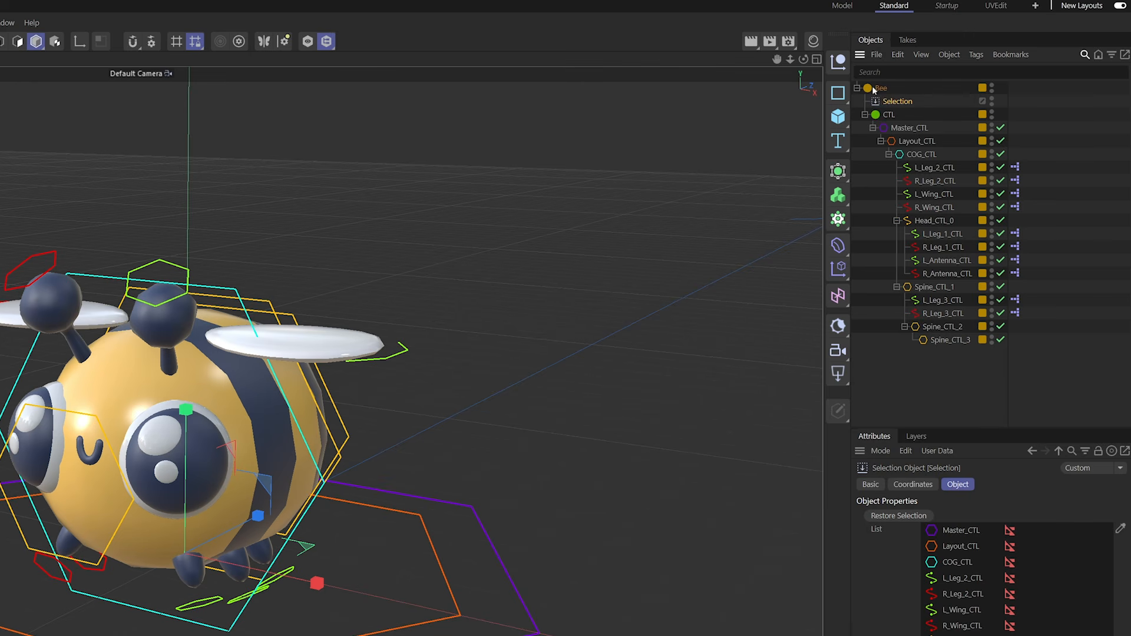
Rename the Selection object to Select_All and test it by restoring the controller selection.
double_click(889, 101)
text(Select_All)
key(Return)
double_click(876, 103)
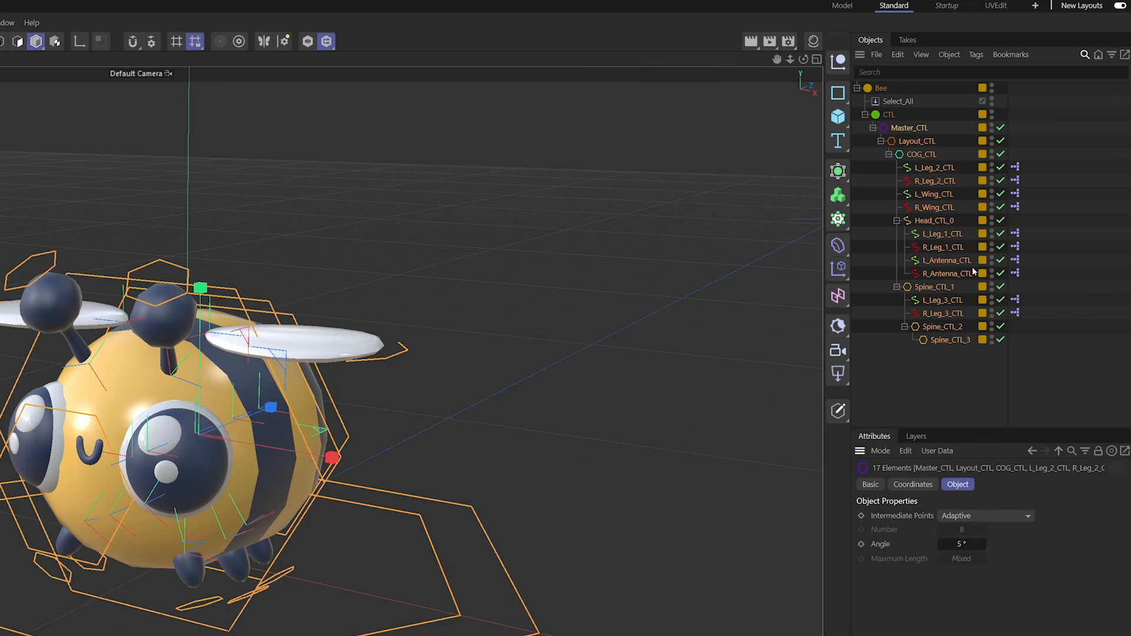
click(934, 90)
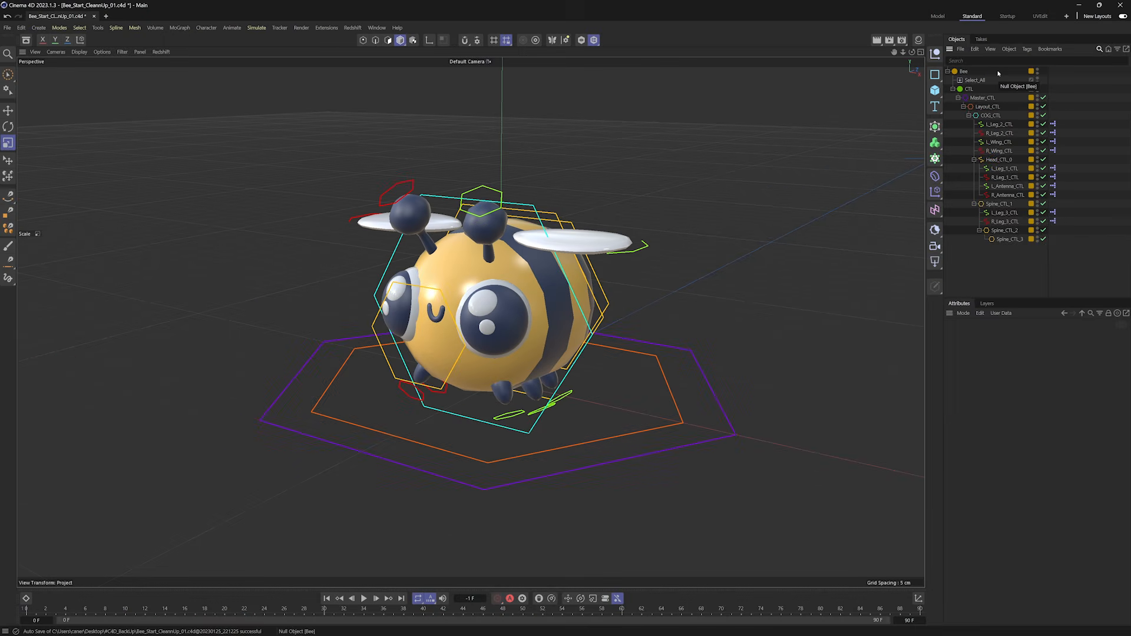
Duplicate Select_All within the Bee group and rename the copy Select_Wings.
click(972, 81)
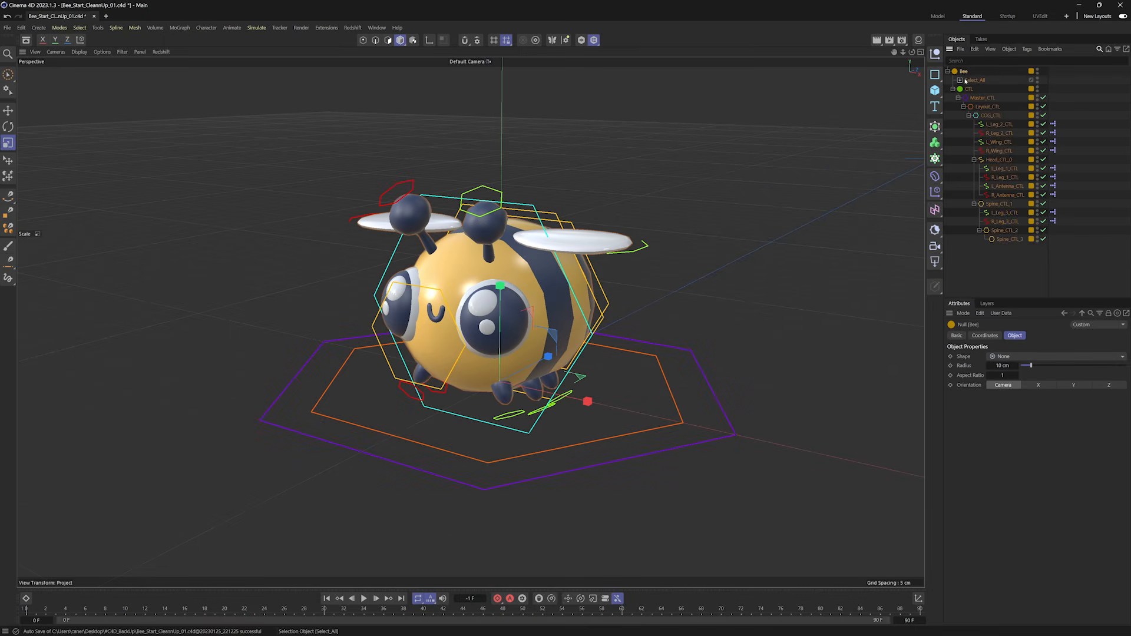
ctrl+drag(972, 80, 973, 86)
double_click(972, 90)
text(Select_Wings)
key(Return)
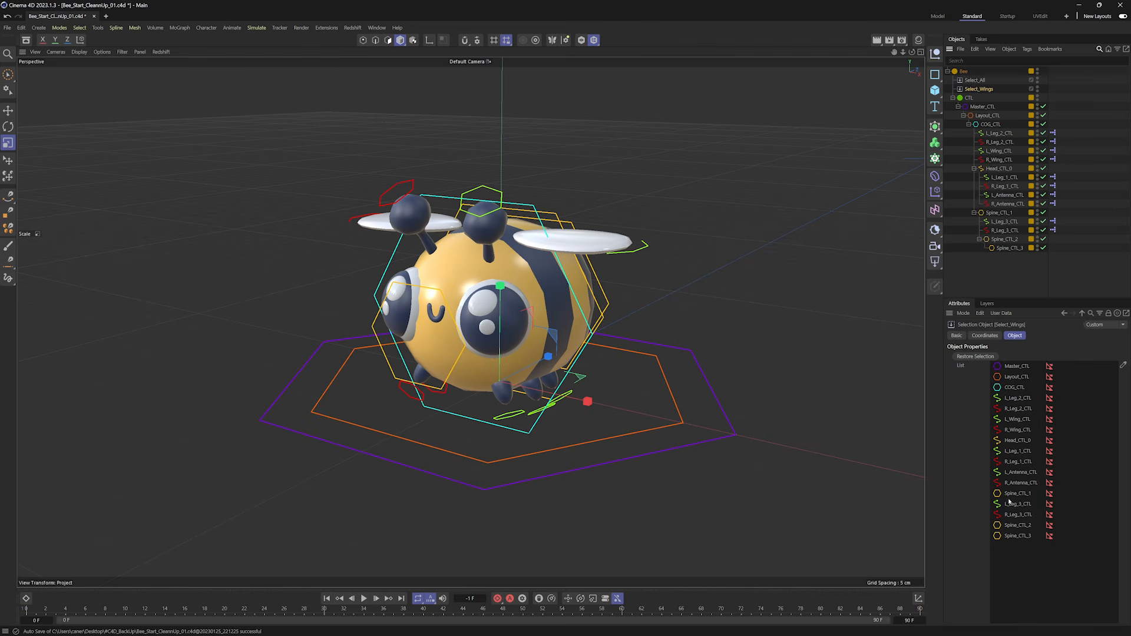
Remove every controller except L_Wing_CTL and R_Wing_CTL from the Select_Wings object list, and clear the selection.
click(1013, 366)
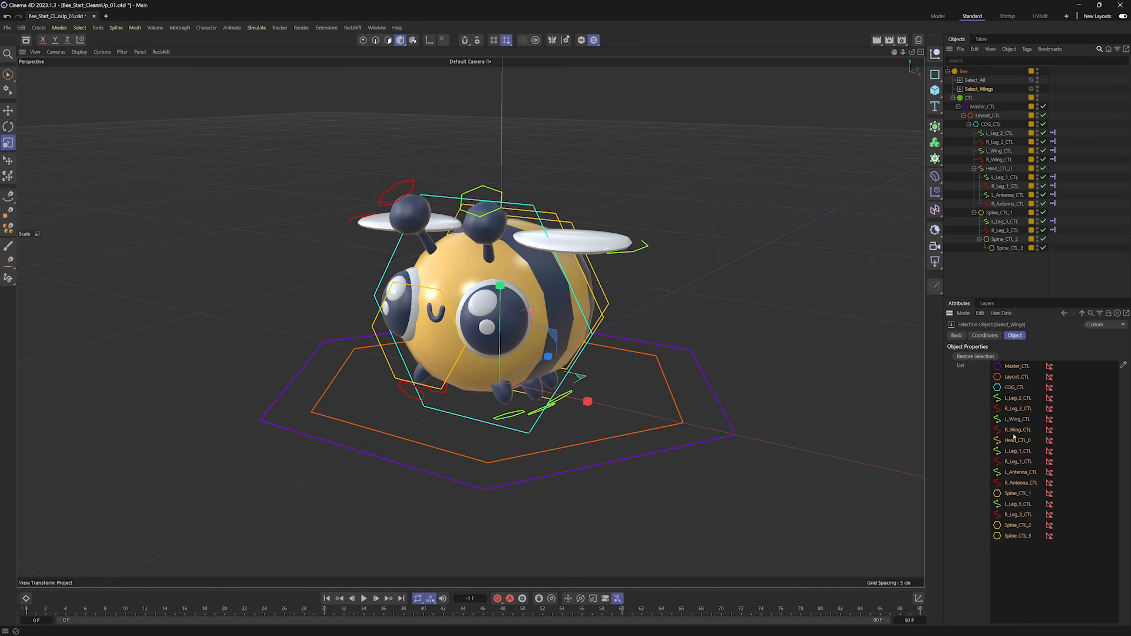
key(Delete)
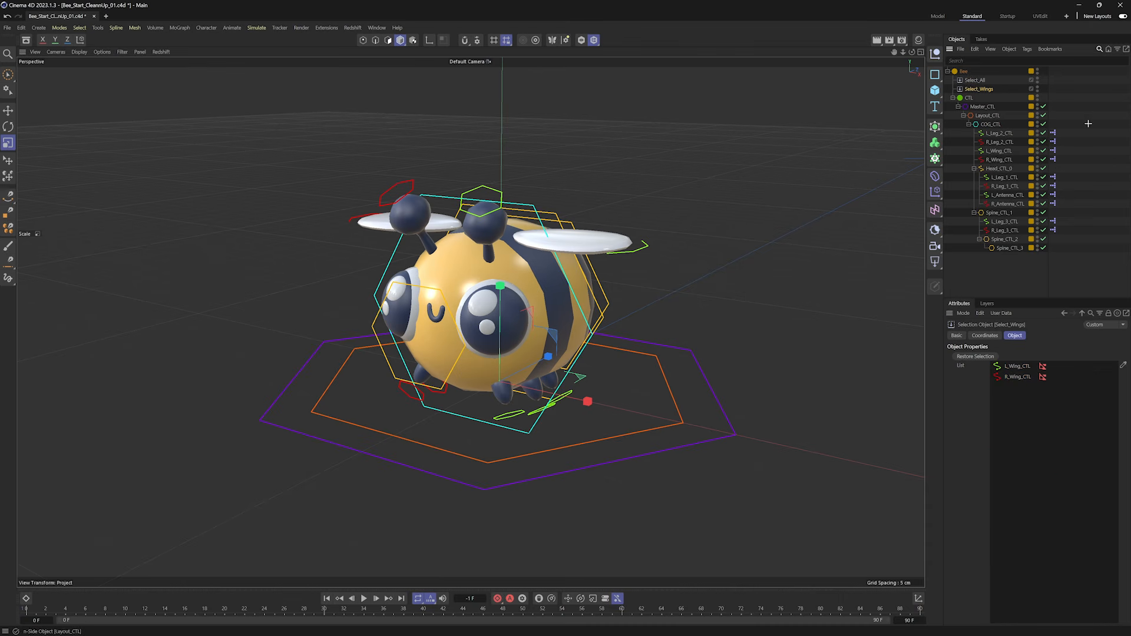
click(1088, 124)
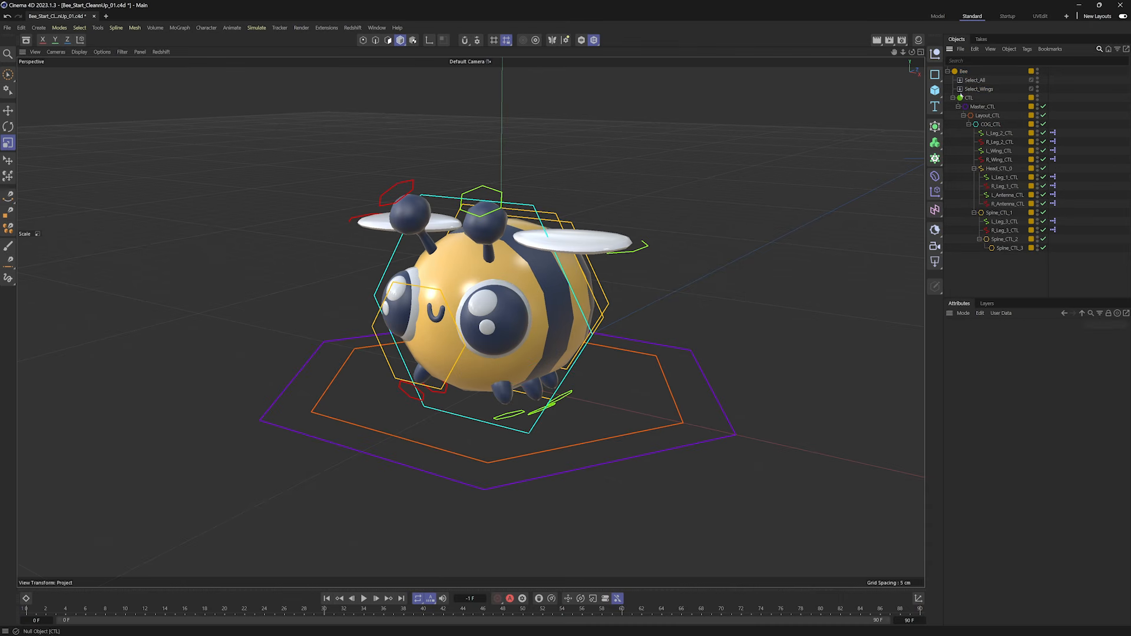
Test Select_Wings and Select_All in turn by restoring their controller selections, and deselect everything.
double_click(960, 89)
alt+middle_drag(660, 227, 747, 233)
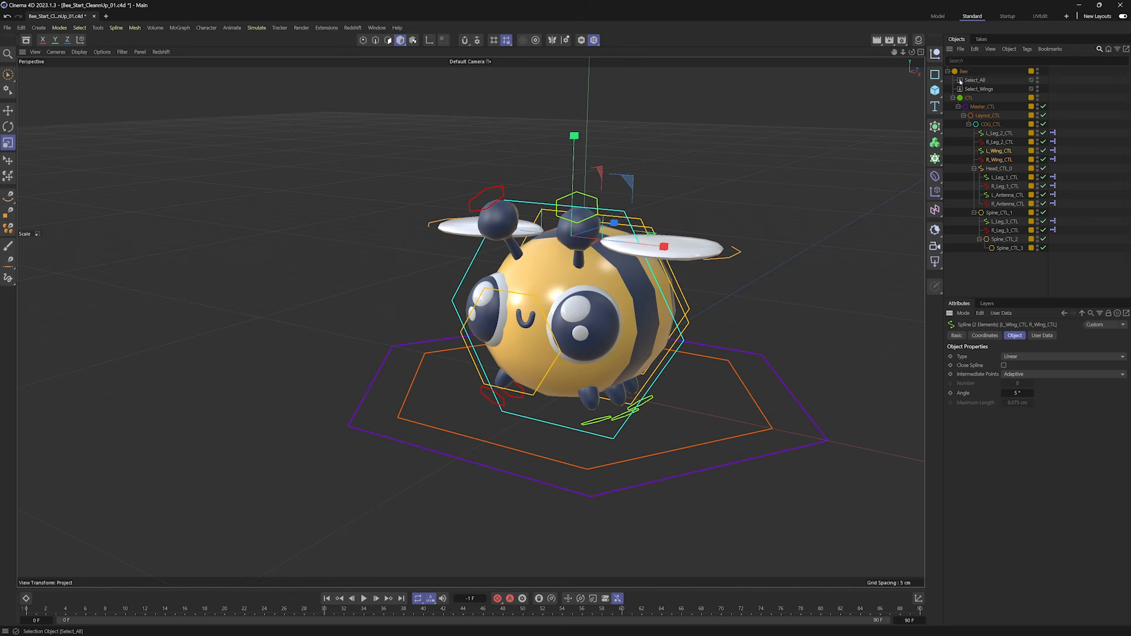
double_click(960, 80)
click(1065, 185)
Try raising the Flap_1 user data of R_Wing_CTL to its maximum, and undo the change.
alt+middle_drag(573, 318, 503, 256)
alt+right_drag(502, 256, 474, 256)
alt+drag(502, 255, 484, 287)
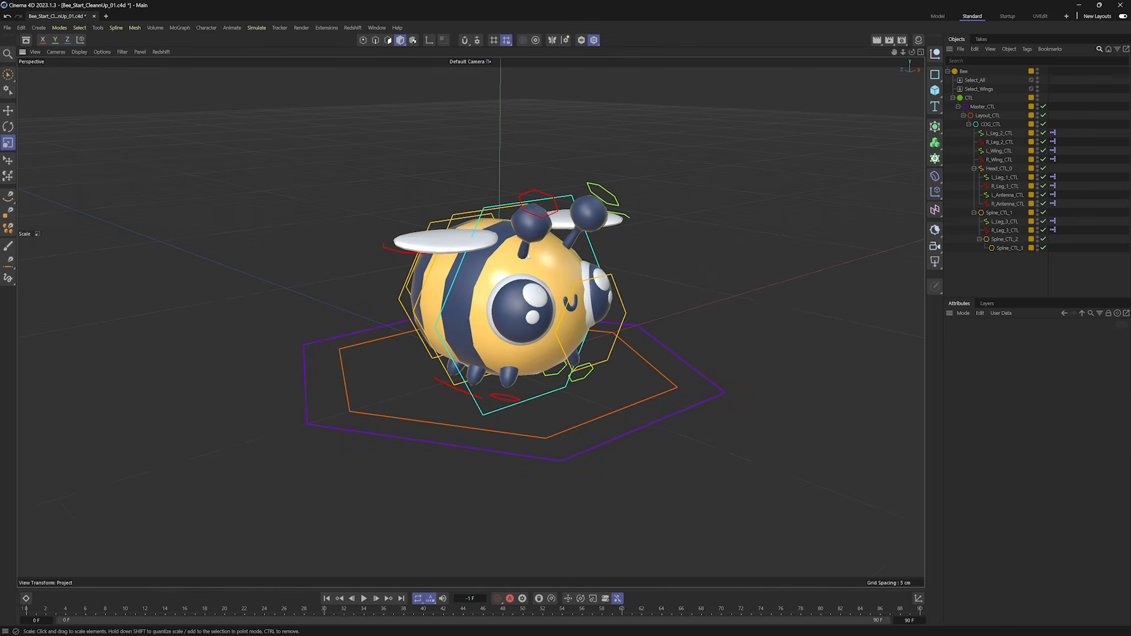
click(392, 249)
click(1041, 336)
drag(1066, 357, 1125, 353)
key(ctrl+z)
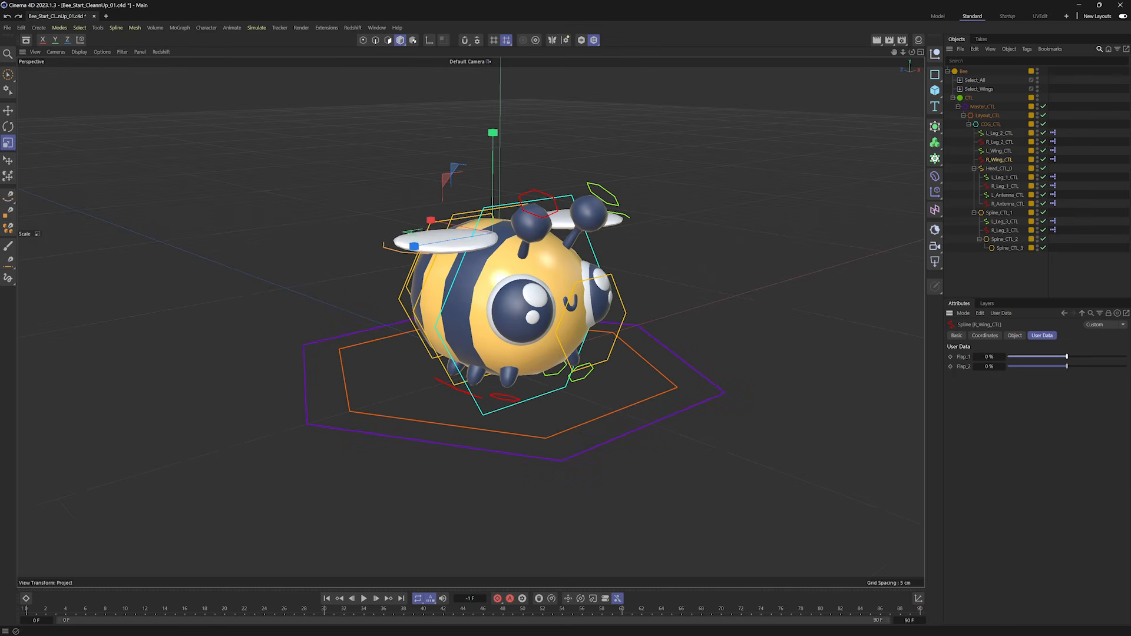
alt+drag(532, 249, 434, 269)
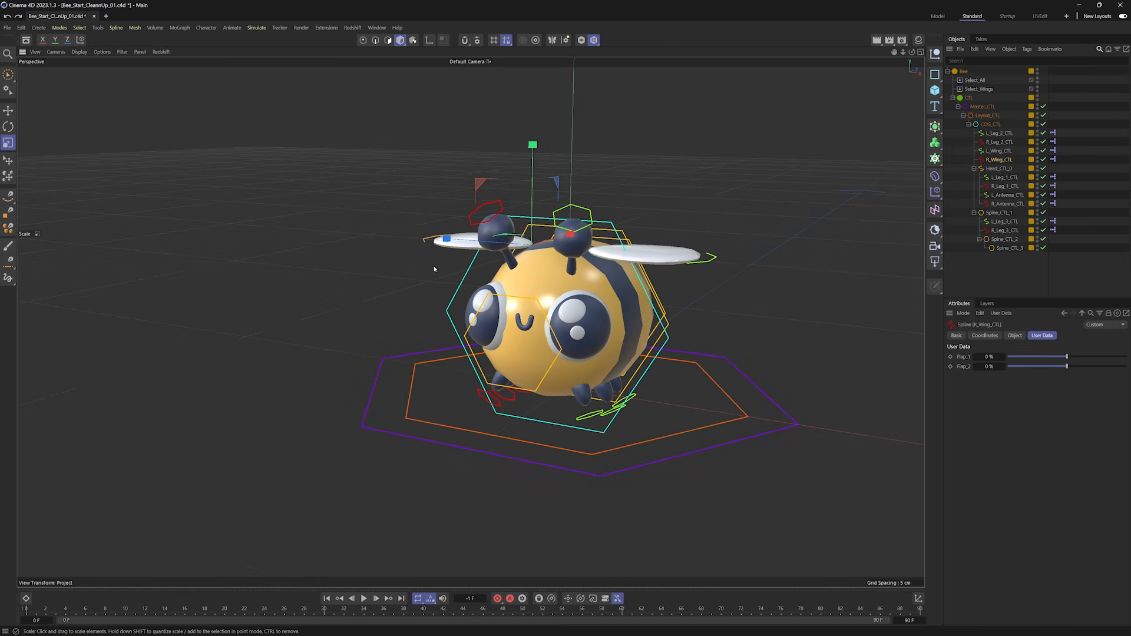
Show the scene's layers, deselect all objects and collapse the Bee layer.
click(983, 303)
click(975, 284)
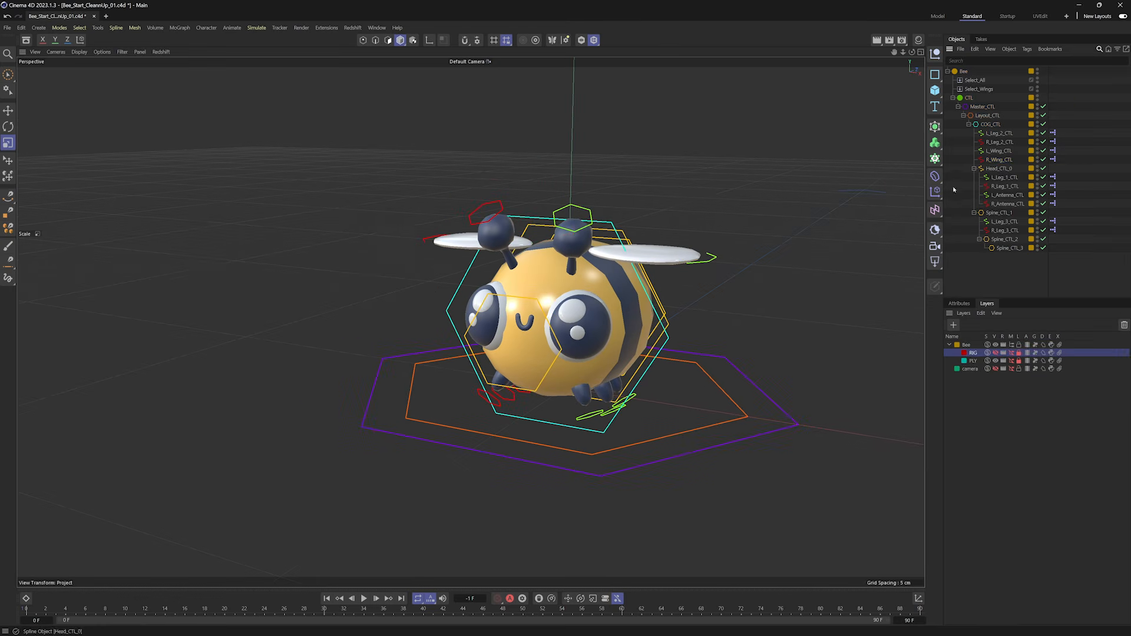
click(949, 345)
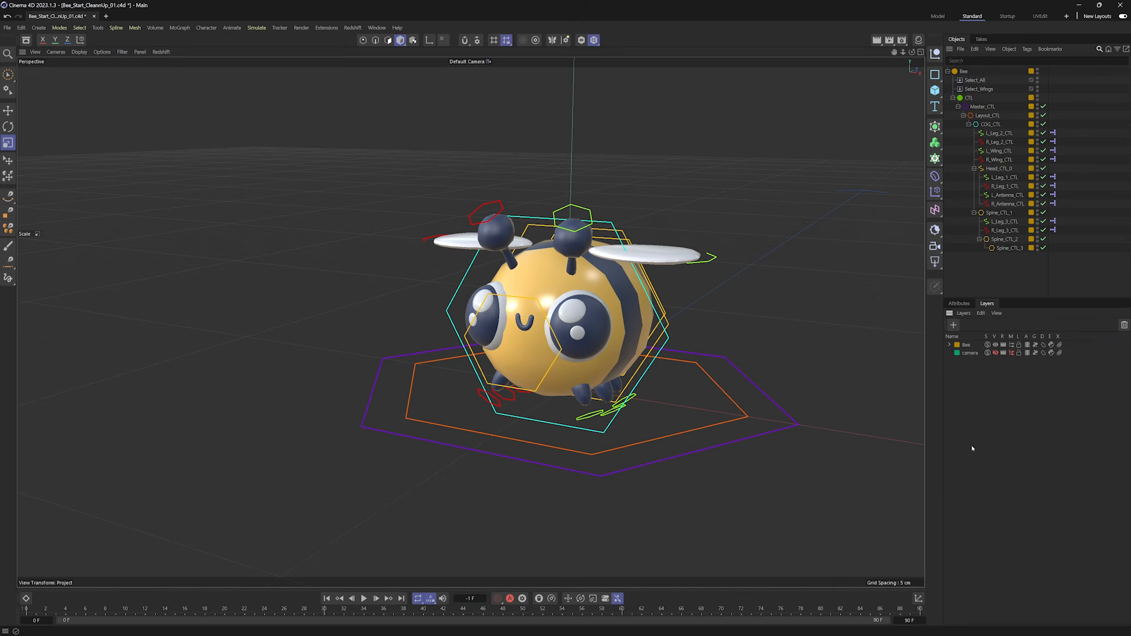